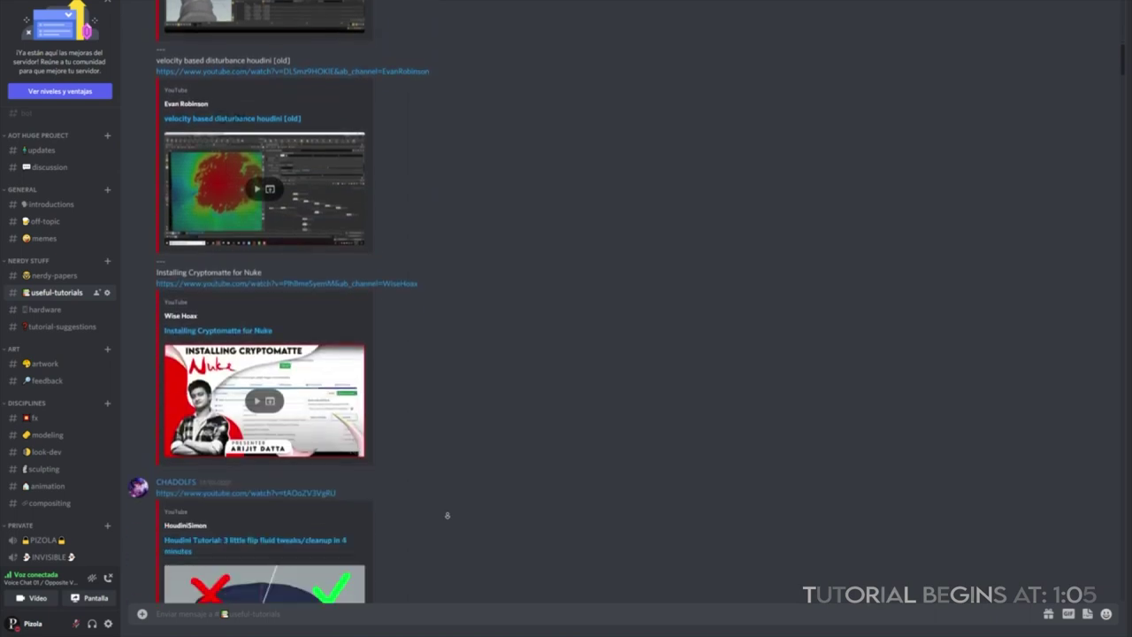
Browse the shared videos in the Discord useful-tutorials channel and the posts on the Pizola Patreon page
scroll(446, 515, "down", 20)
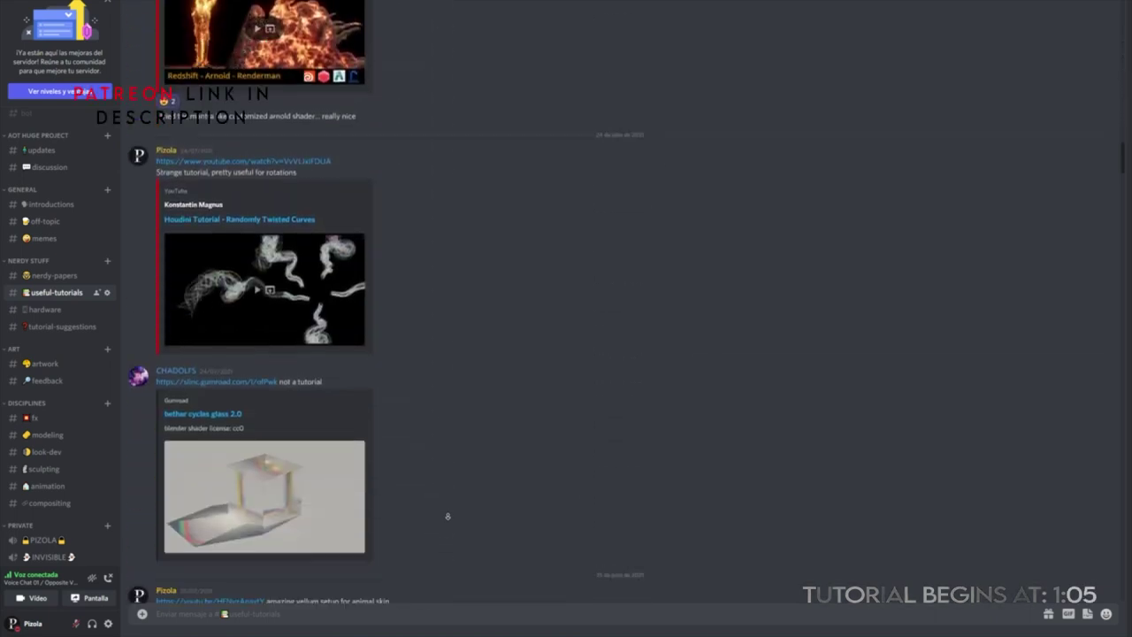
scroll(446, 513, "down", 20)
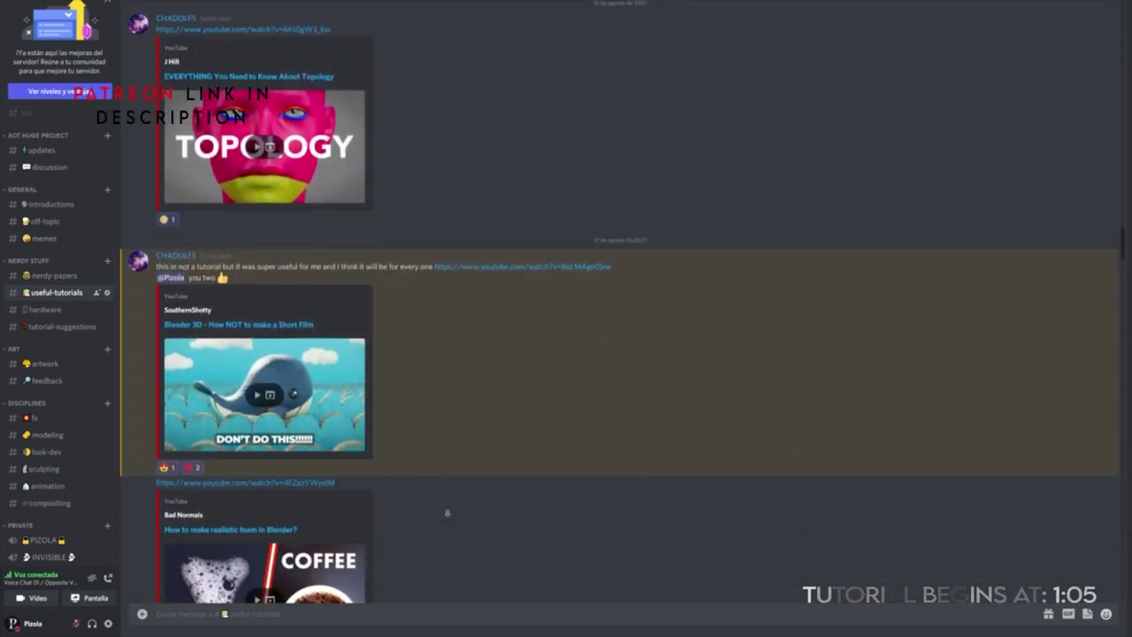
scroll(447, 512, "down", 10)
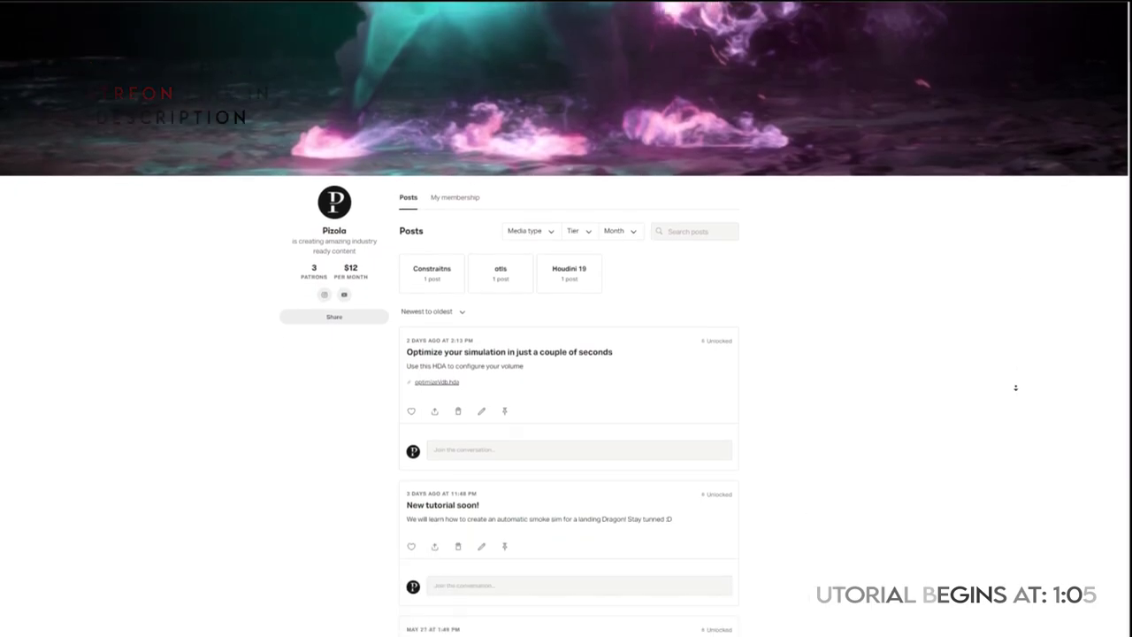
scroll(1015, 387, "down", 5)
scroll(1015, 387, "down", 2)
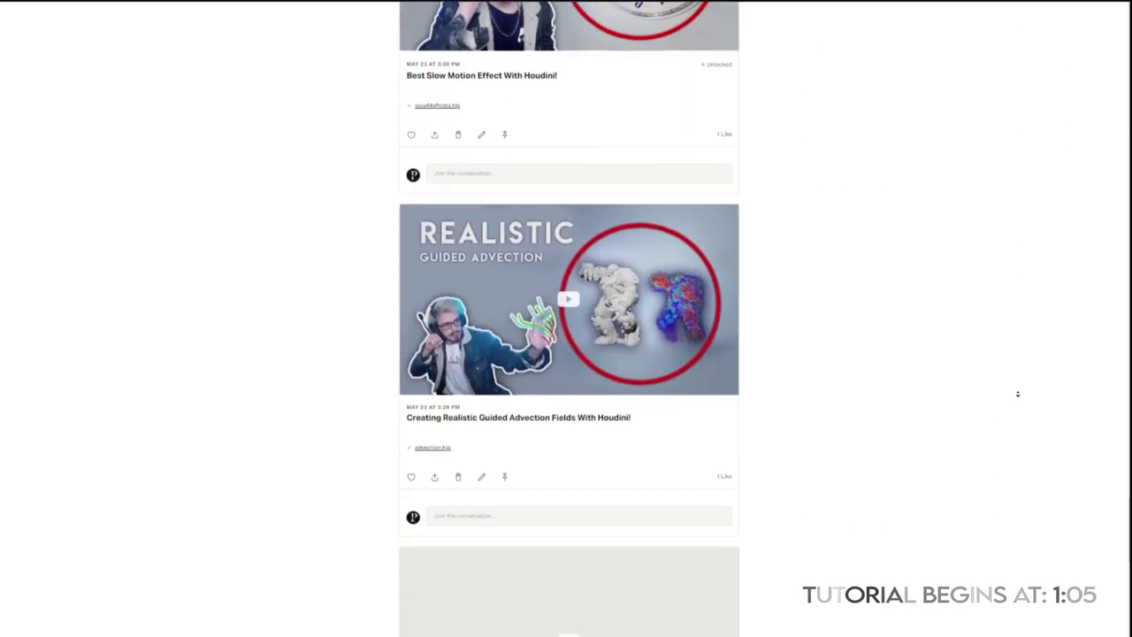
scroll(1017, 393, "down", 10)
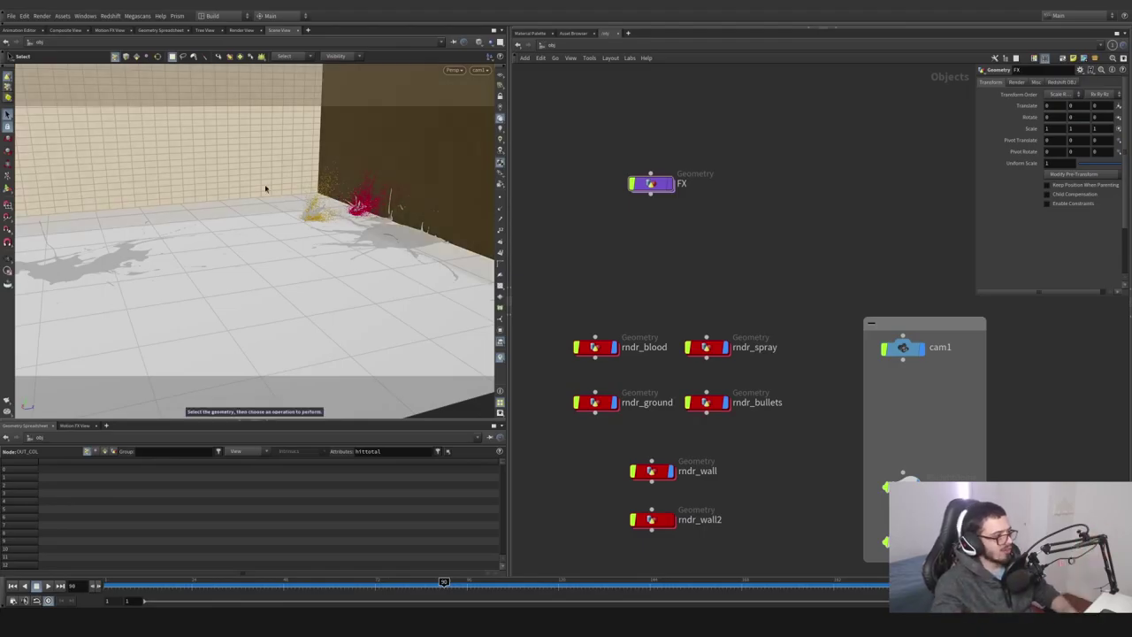
Examine the splatter simulation on the floor and near the walls from close up, from afar and from several angles
left_click(262, 233)
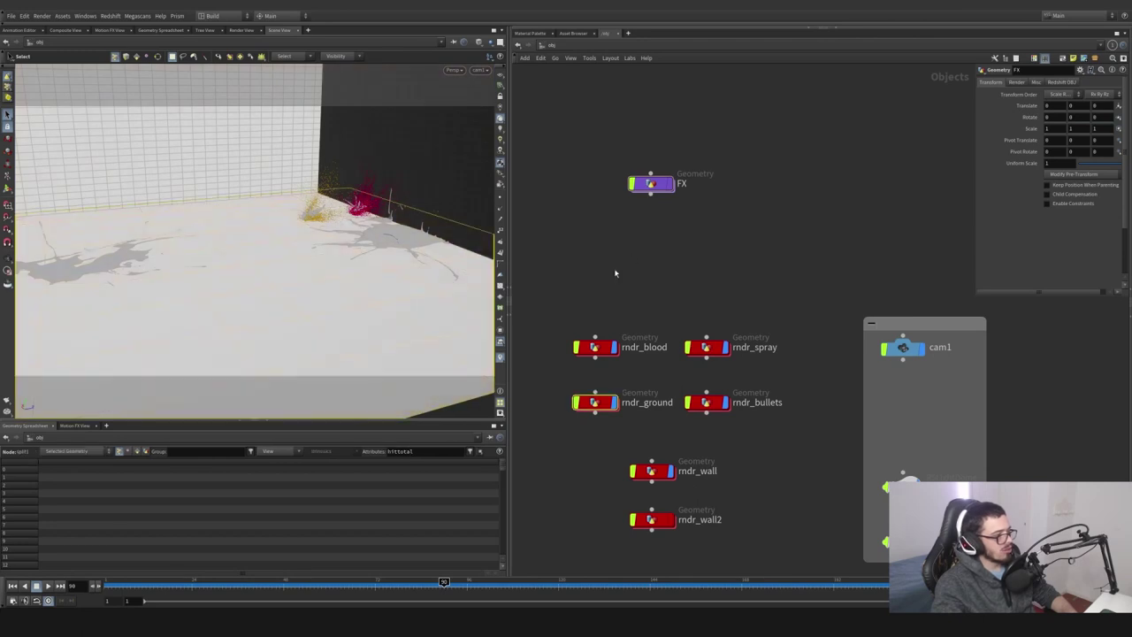
left_click(613, 273)
left_click_drag(433, 237, 367, 249, "alt")
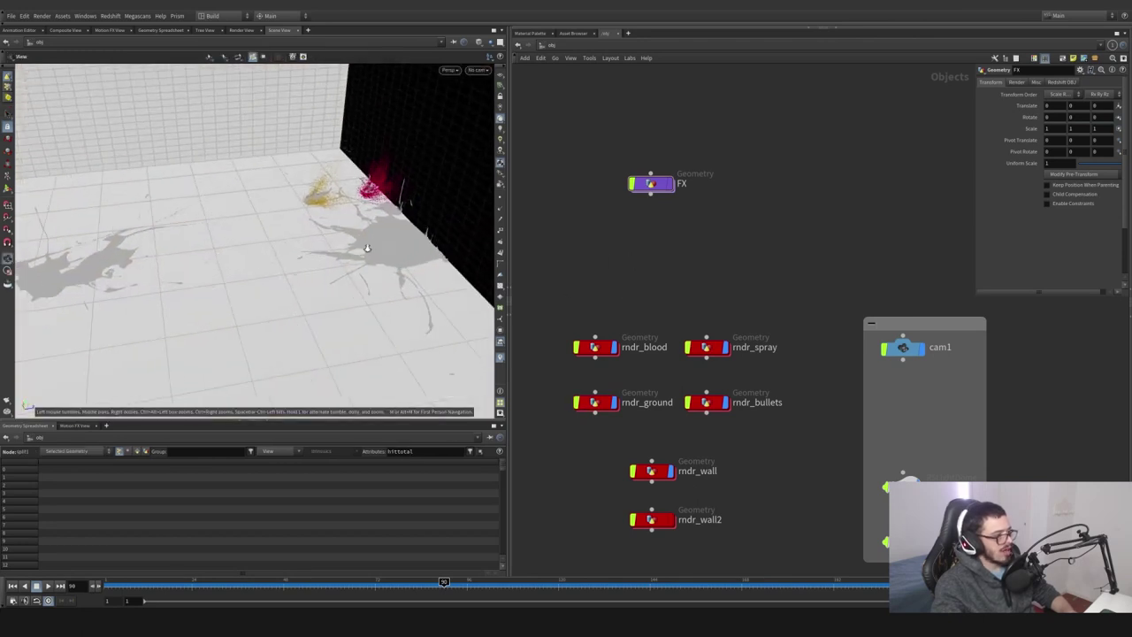
right_click_drag(367, 249, 436, 234, "alt")
left_click_drag(436, 235, 392, 256, "alt")
right_click_drag(391, 255, 418, 253, "alt")
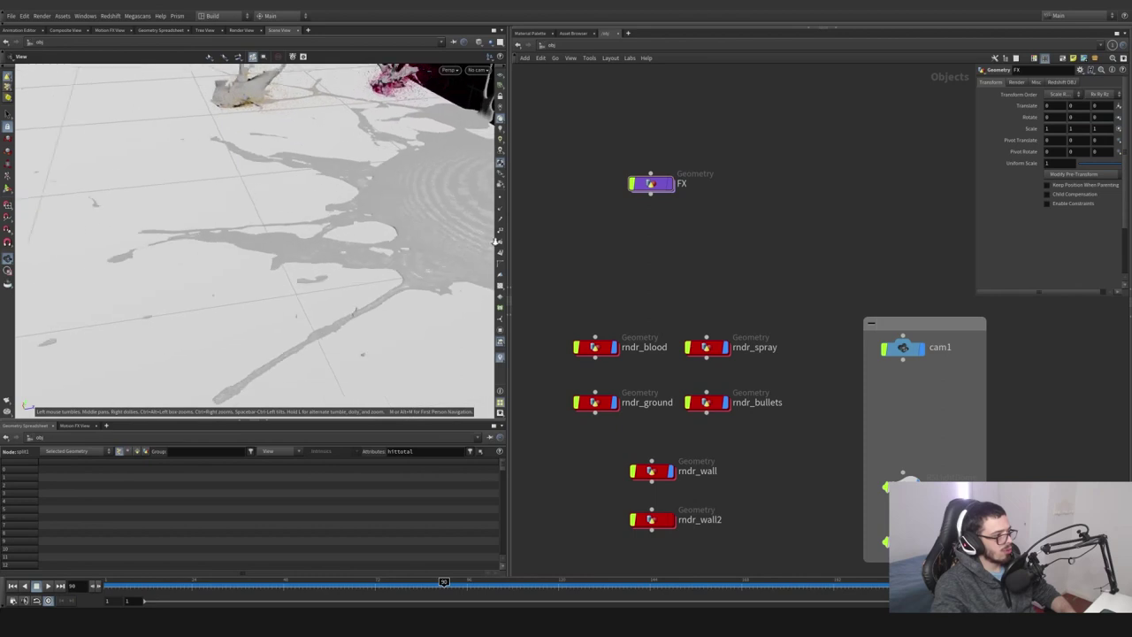
mouse_move(418, 253)
left_mouse_down("alt")
mouse_move(340, 240)
mouse_move(373, 260)
mouse_move(333, 258)
mouse_move(397, 263)
left_mouse_up("alt")
middle_click_drag(397, 262, 341, 258)
right_click_drag(340, 258, 423, 291)
left_click_drag(423, 291, 300, 280)
right_click_drag(300, 280, 265, 265)
left_click_drag(266, 266, 324, 212)
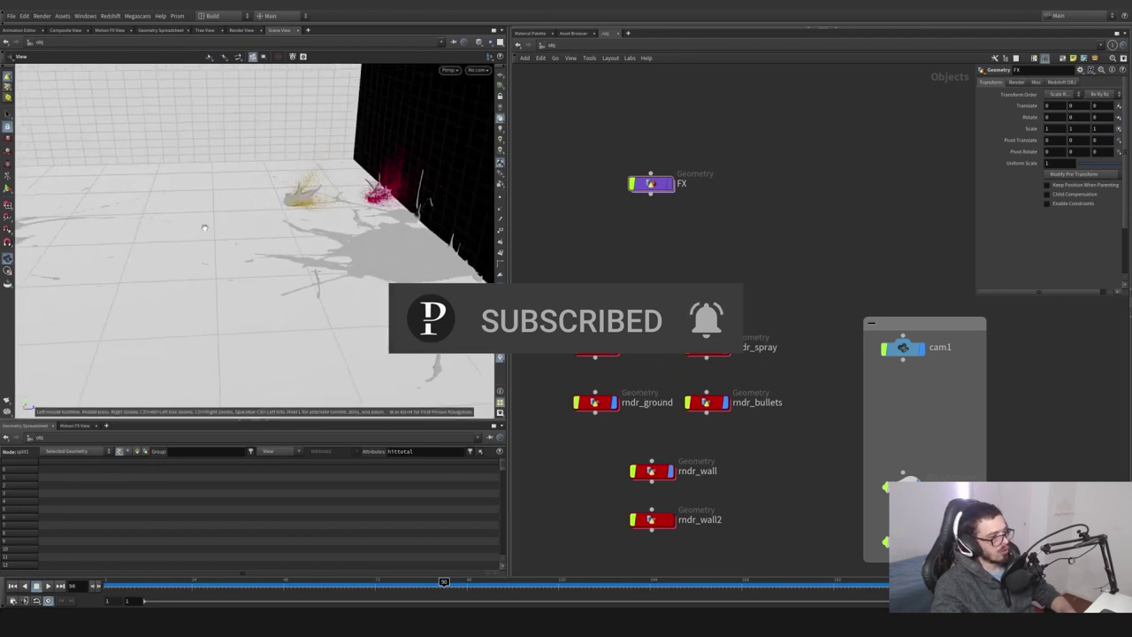
left_click_drag(409, 220, 324, 217)
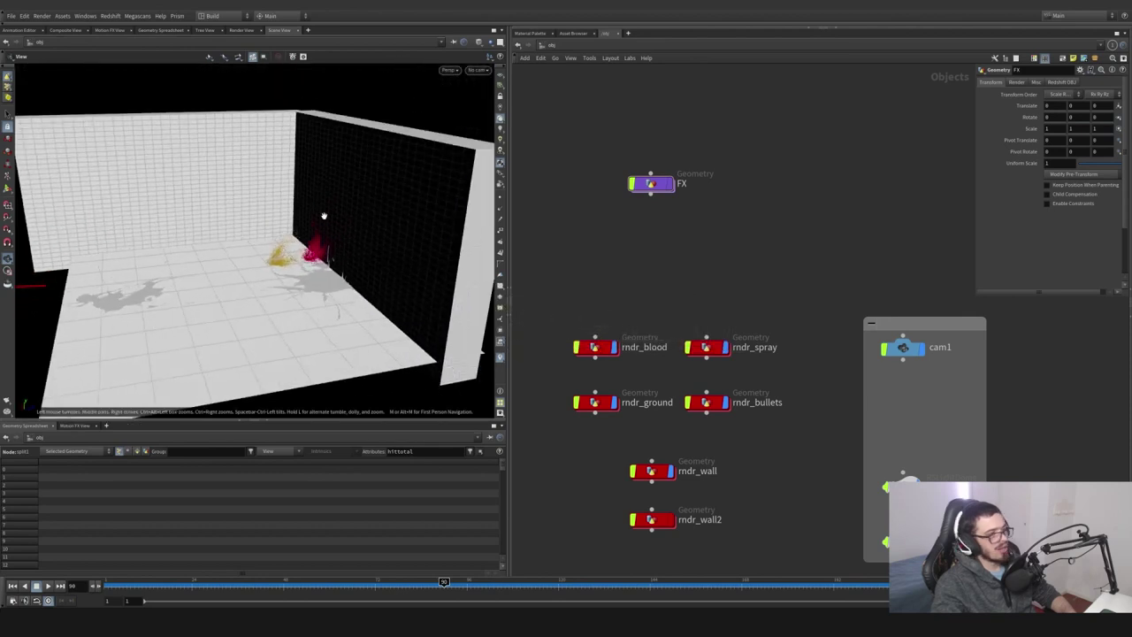
right_click_drag(323, 217, 360, 252)
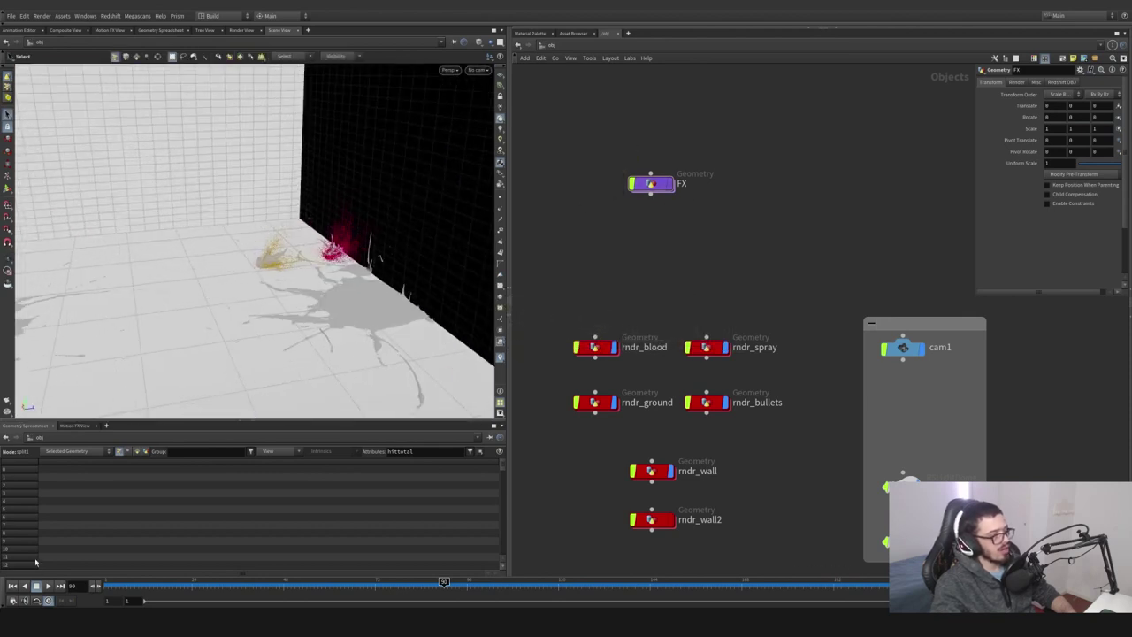
Go to frame 1 and open the node network inside the FX geometry object
left_click(109, 584)
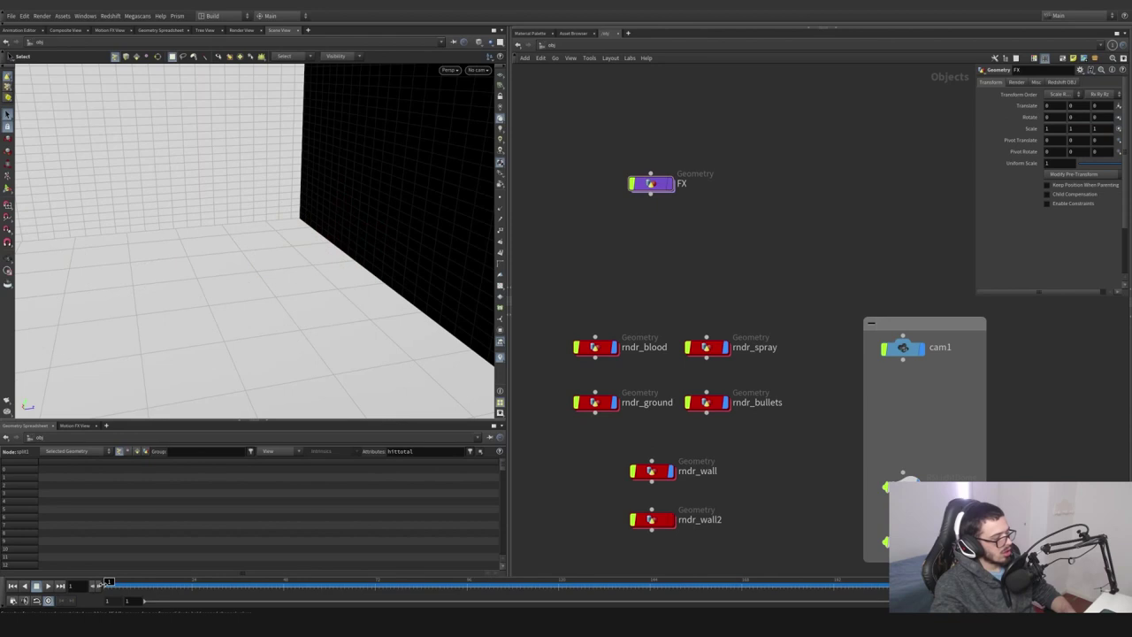
double_click(650, 184)
middle_click_drag(631, 199, 809, 248)
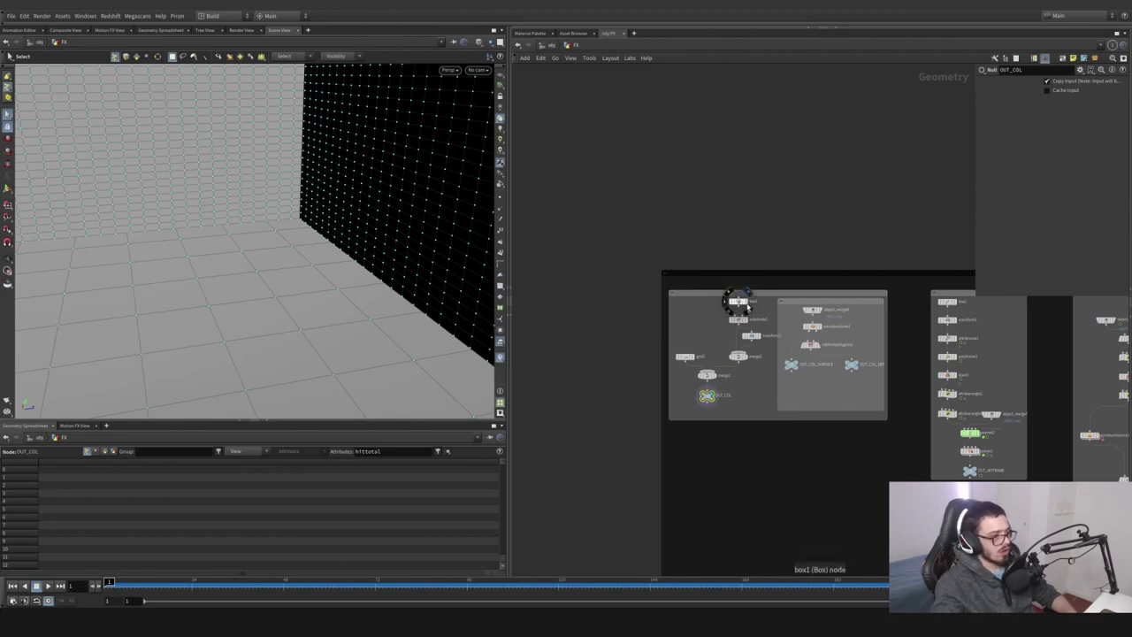
Display the box1 node and the subdivide1 node to examine the wall's base shape and its subdivision
left_click(741, 304)
left_click(739, 302)
left_click_drag(374, 253, 227, 244)
scroll(752, 319, "up", 5)
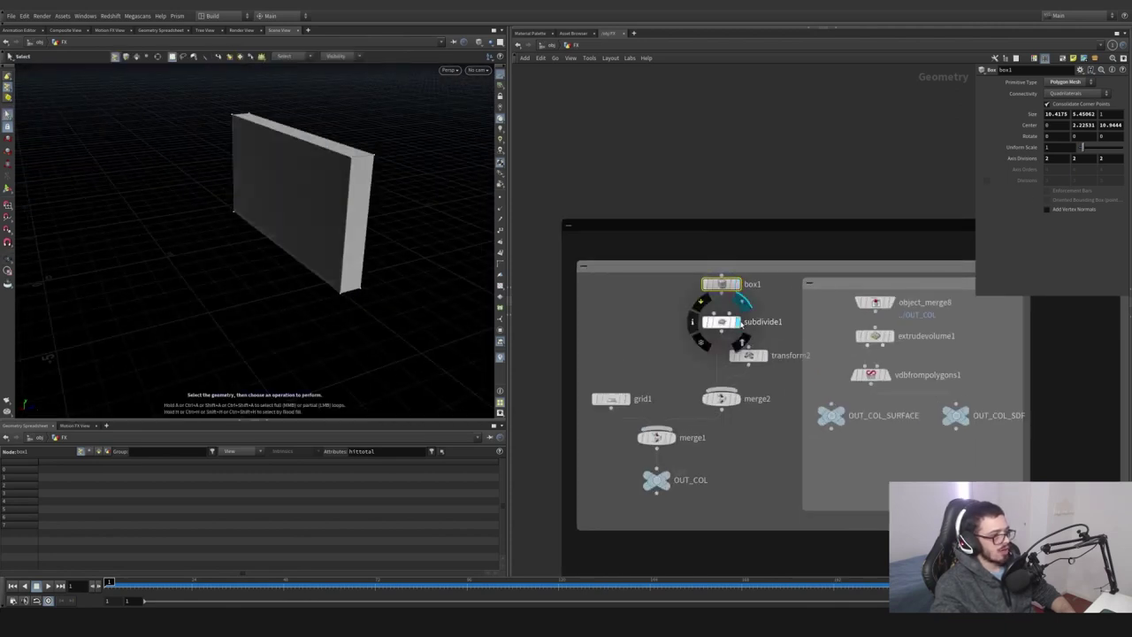
left_click(736, 321)
scroll(344, 233, "up", 6)
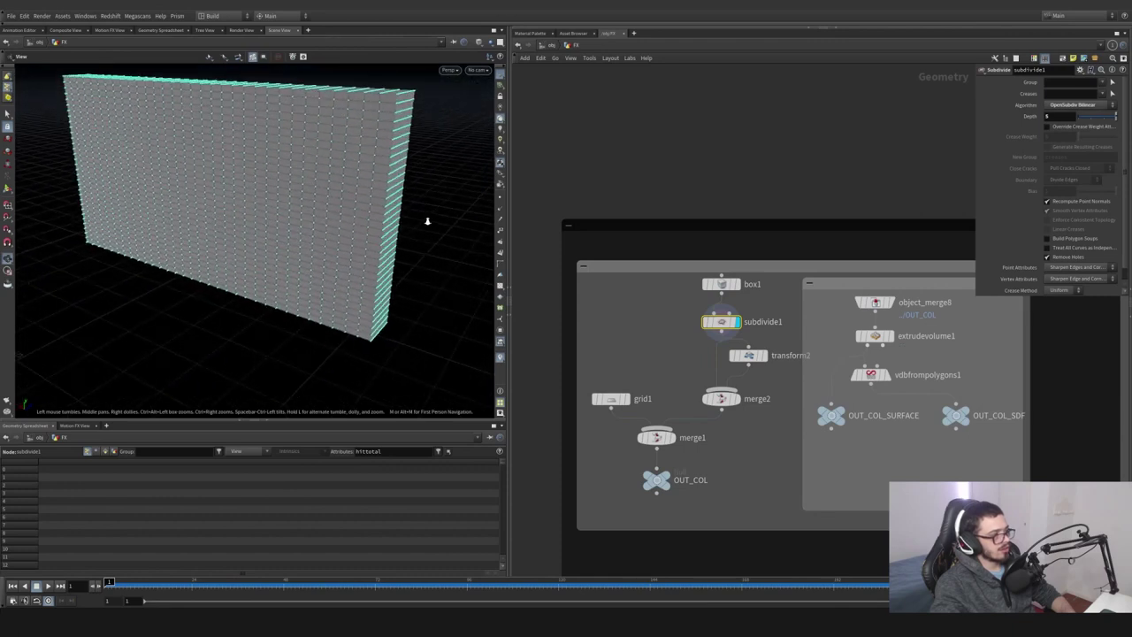
key("s")
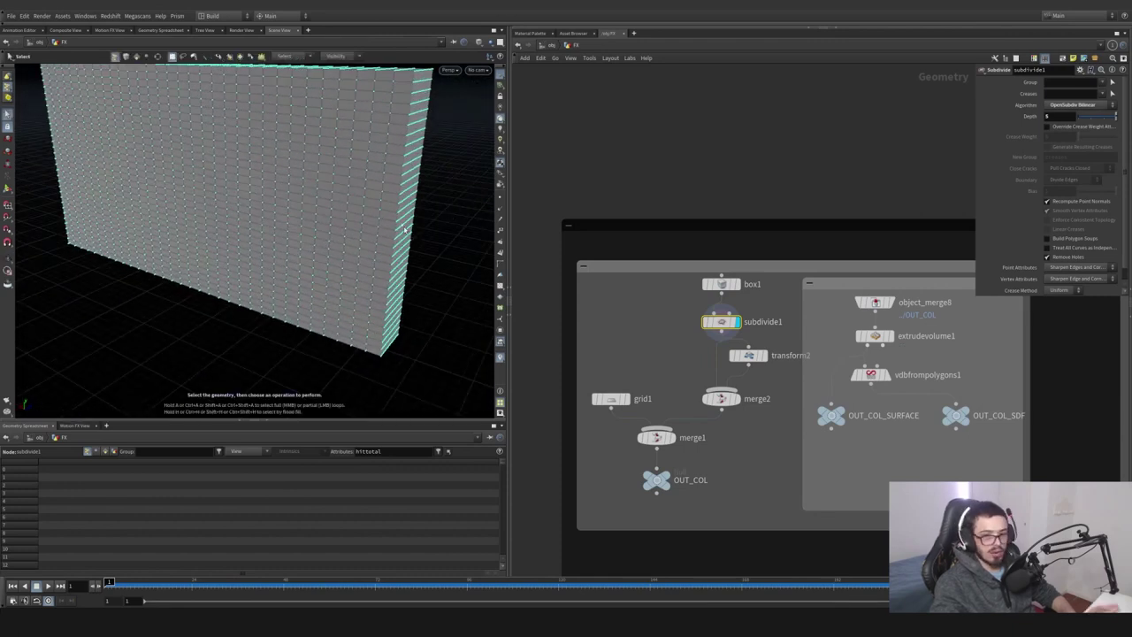
Display transform2 and merge2 to examine the rotated second wall combined with the first
left_click(766, 355)
left_click(739, 397)
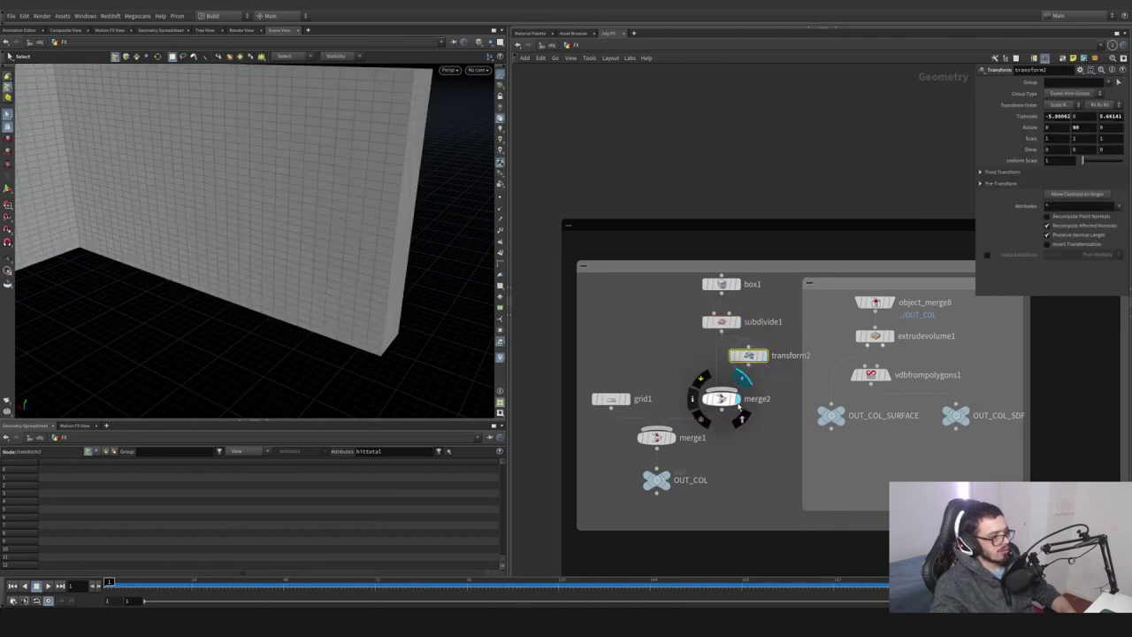
left_click(721, 398)
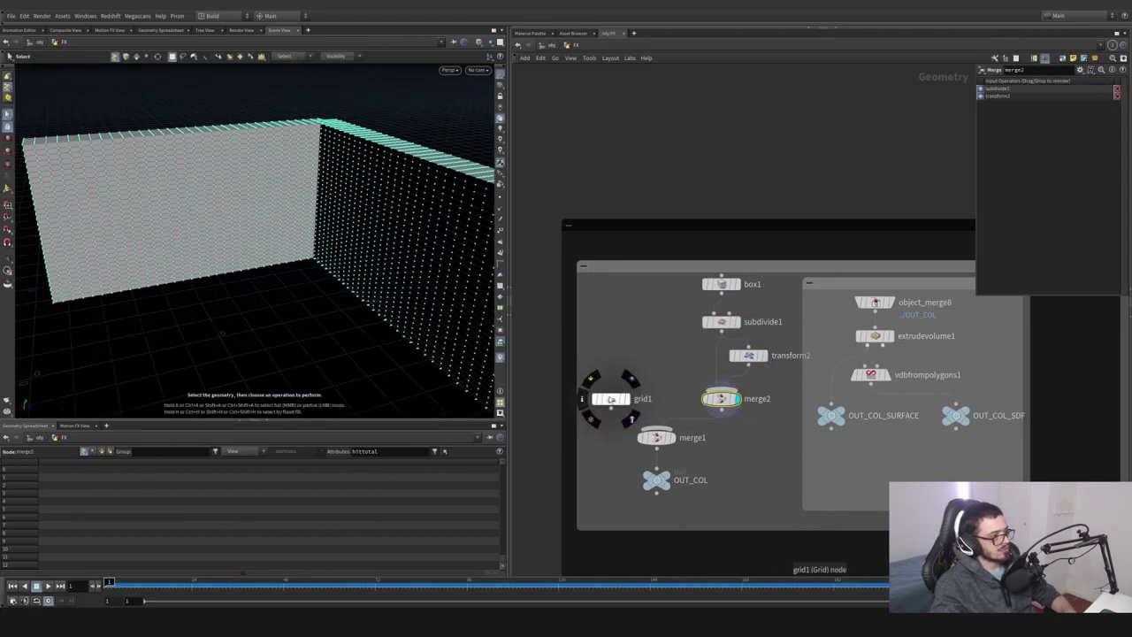
Display grid1 and merge1 to examine the floor combined with both walls
left_click(627, 399)
left_click(672, 437)
left_click(657, 437)
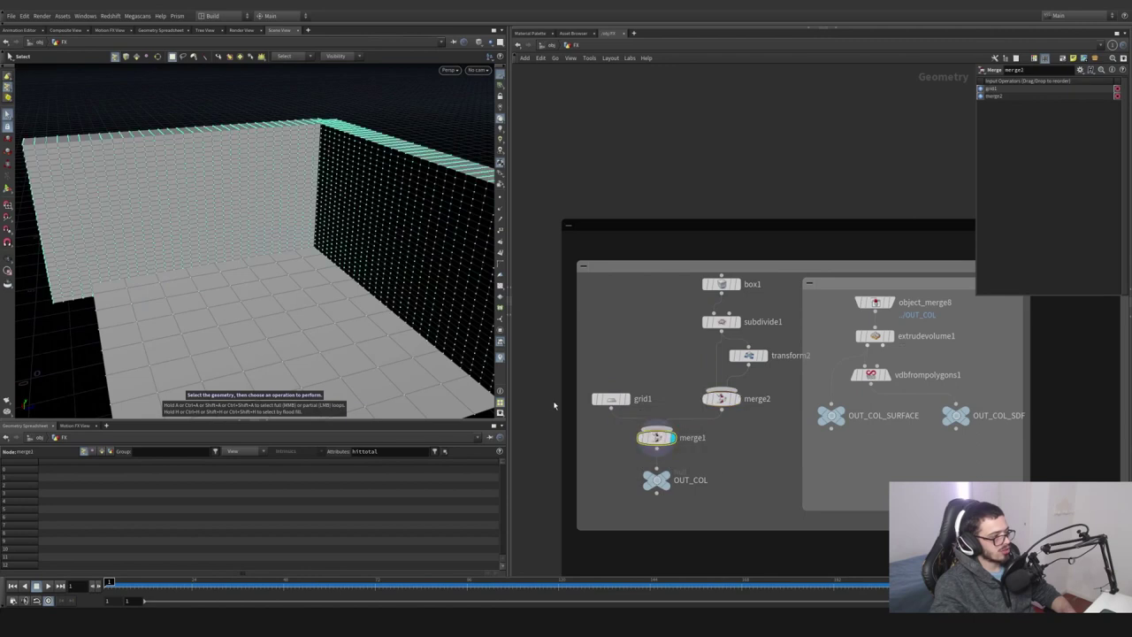
left_click_drag(292, 310, 412, 294, "alt")
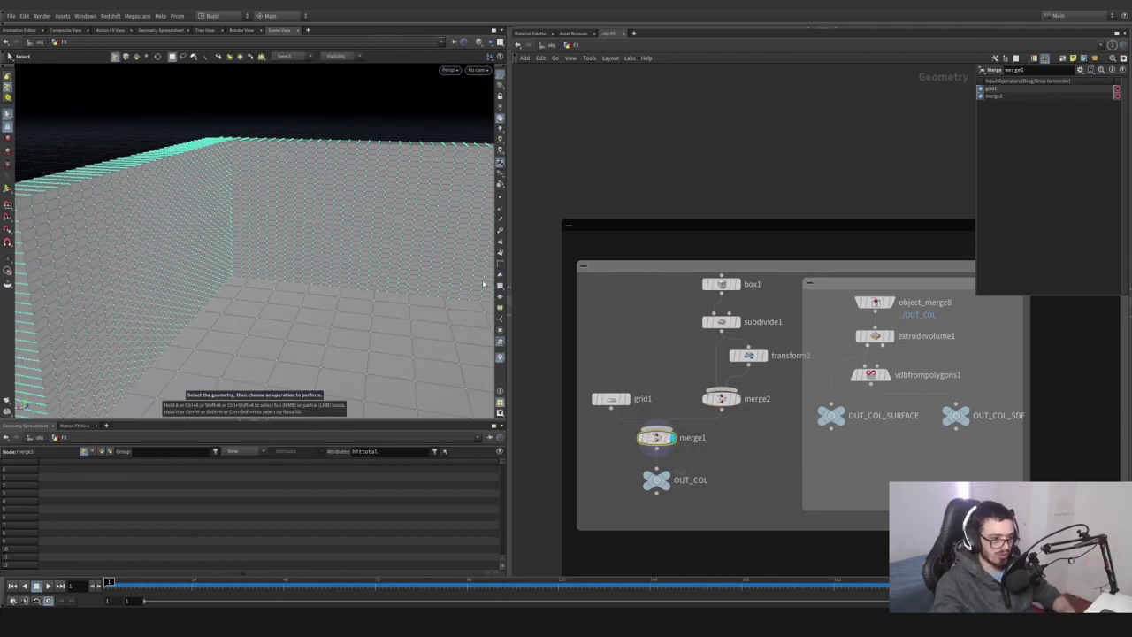
Display object_merge8 and extrudevolume1 to examine the imported collision geometry and its extruded floor
scroll(923, 348, "up", 2)
middle_click_drag(919, 347, 824, 343)
left_click(789, 289)
left_click(776, 293)
left_click_drag(389, 247, 345, 244, "alt")
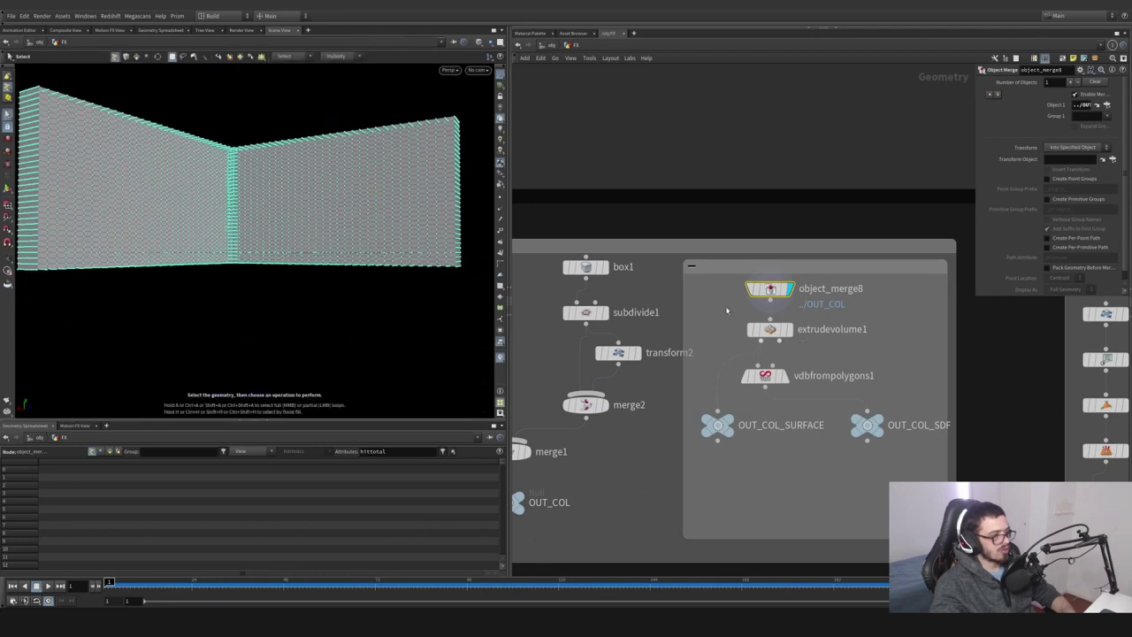
left_click(790, 332)
left_click(776, 334)
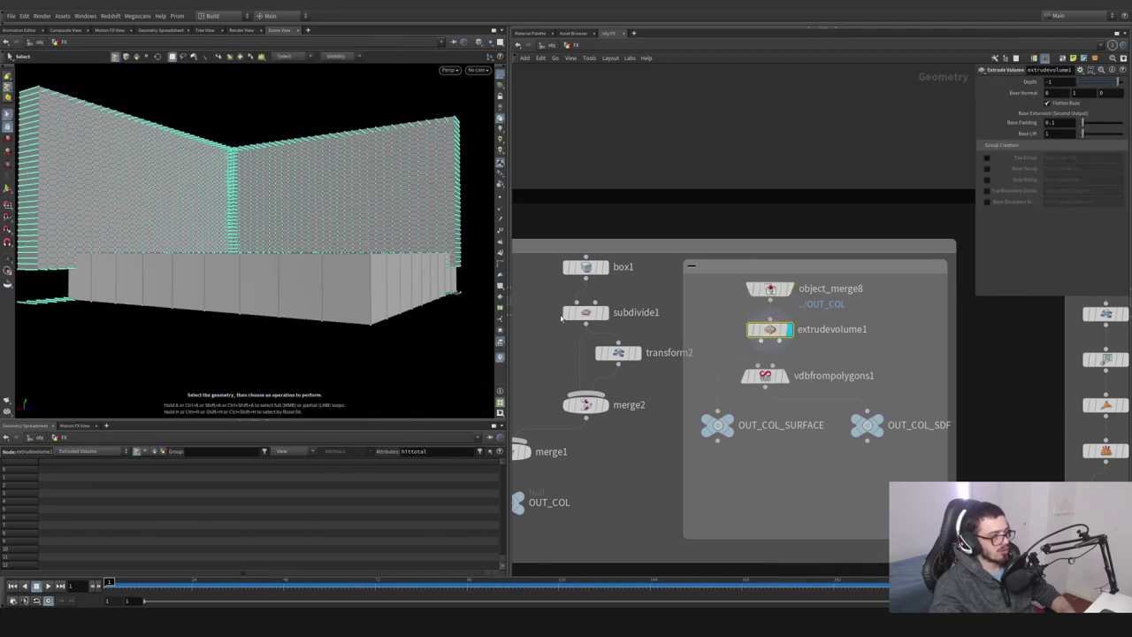
Review the vdbfrompolygons1 settings along with the OUT_COL_SURFACE and OUT_COL_SDF output nodes
left_click(717, 425)
left_click(786, 381)
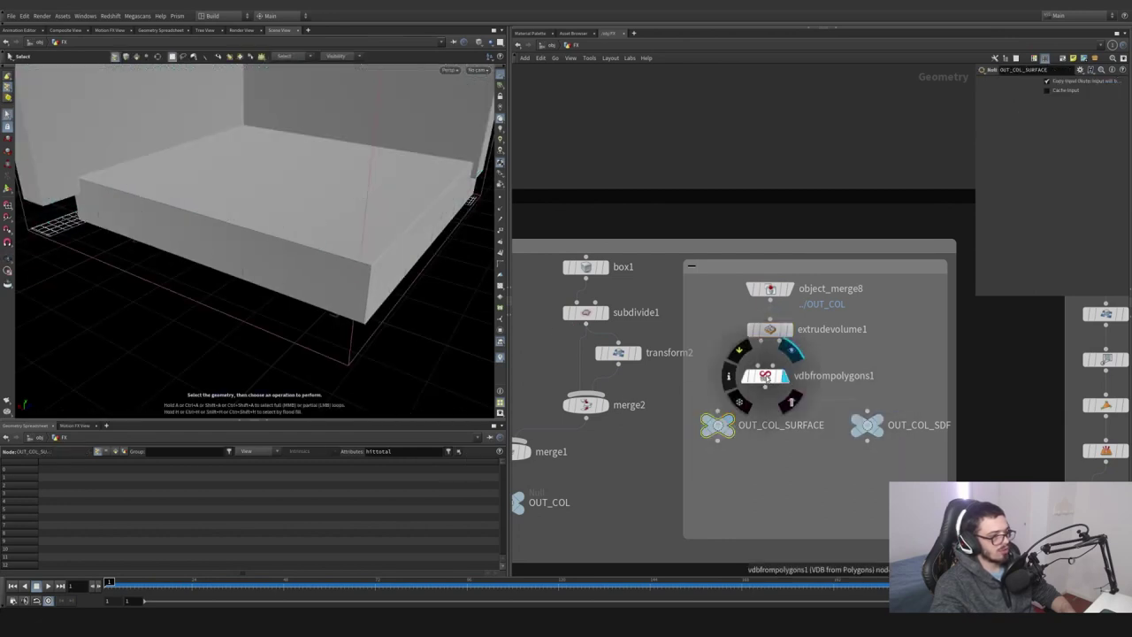
left_click(771, 379)
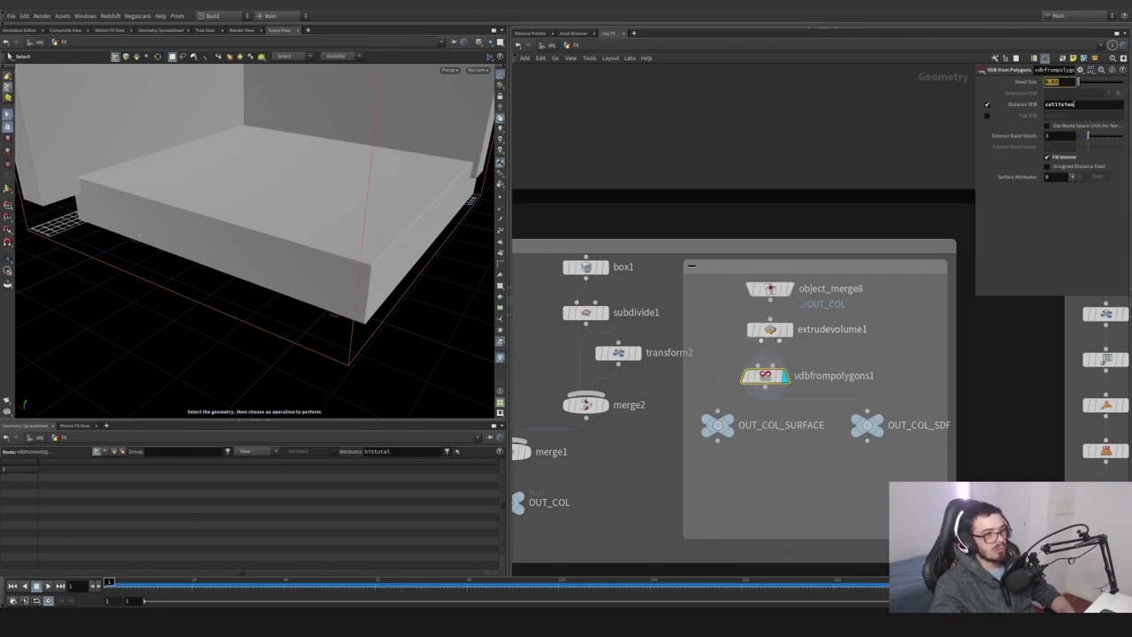
left_click(867, 424)
Select all nodes of the collision setup, including both of its network boxes
scroll(906, 362, "down", 1)
scroll(906, 363, "down", 3)
left_click_drag(947, 460, 687, 299)
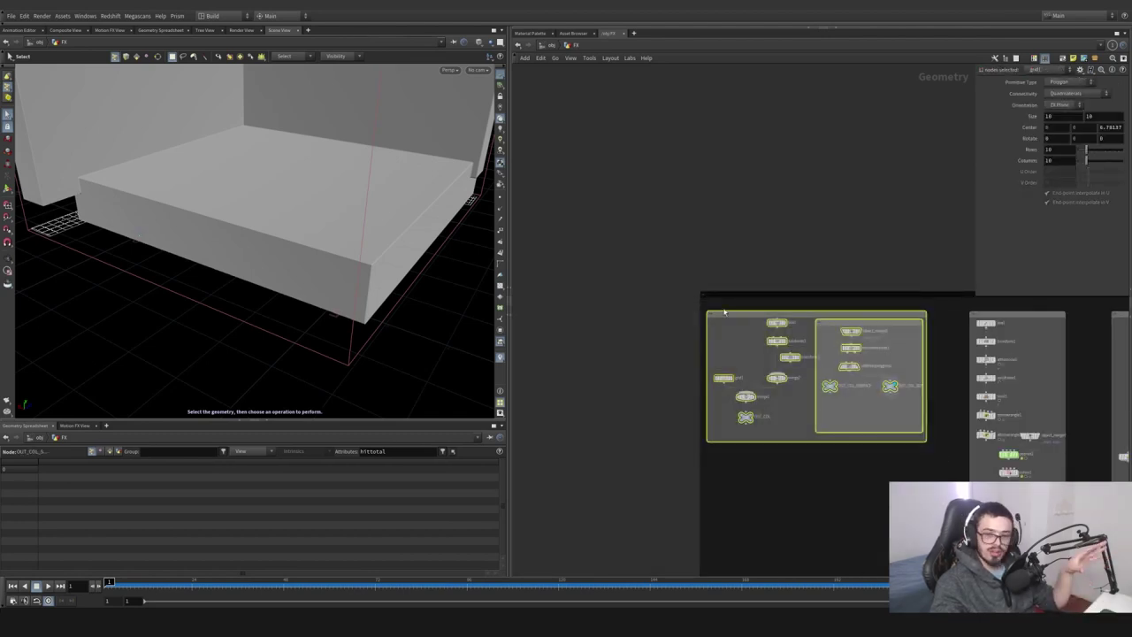
Display line1 and transform1 in the neighbouring network box to examine the source line and its raised position
middle_click_drag(1008, 273, 773, 239)
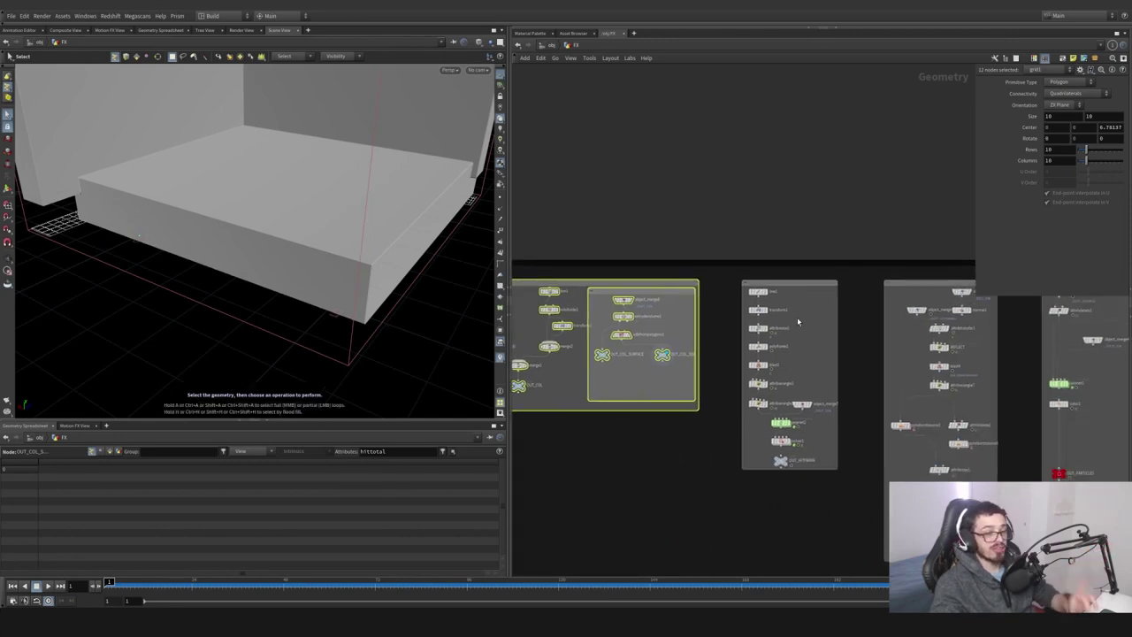
scroll(770, 302, "up", 5)
middle_click_drag(808, 255, 765, 232)
left_click(713, 260)
left_click_drag(166, 223, 232, 217)
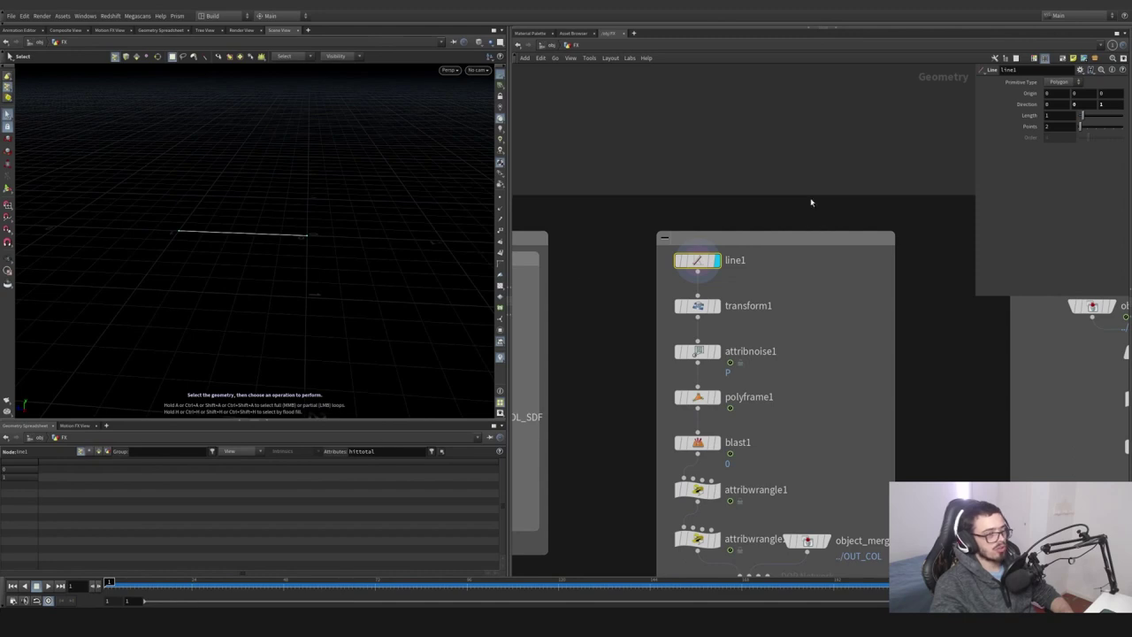
left_click(714, 305)
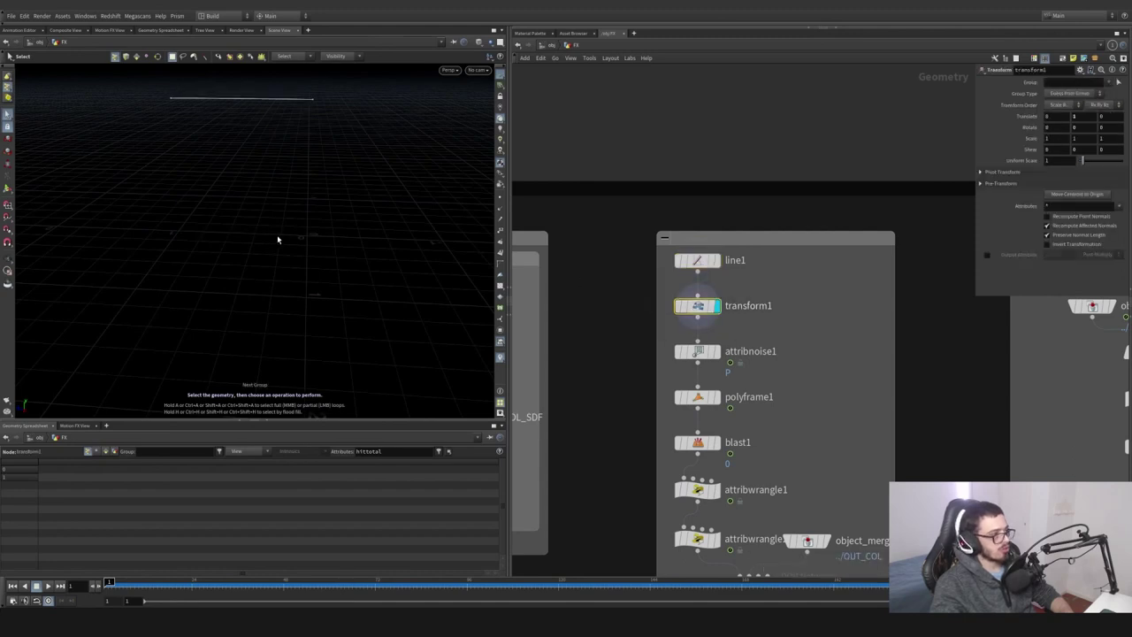
left_click_drag(278, 240, 348, 235, "alt")
Turn on the template display of object_merge8 to compare the line's position with the floor and walls
scroll(612, 371, "down", 4)
scroll(639, 354, "up", 3)
middle_click_drag(530, 355, 878, 357)
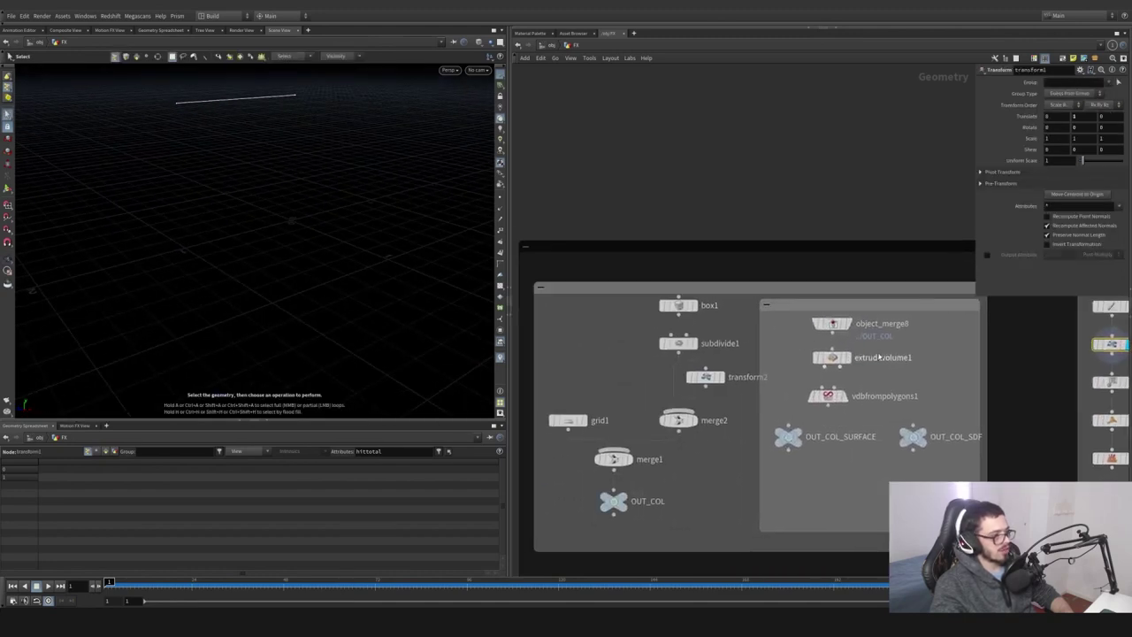
left_click(847, 325)
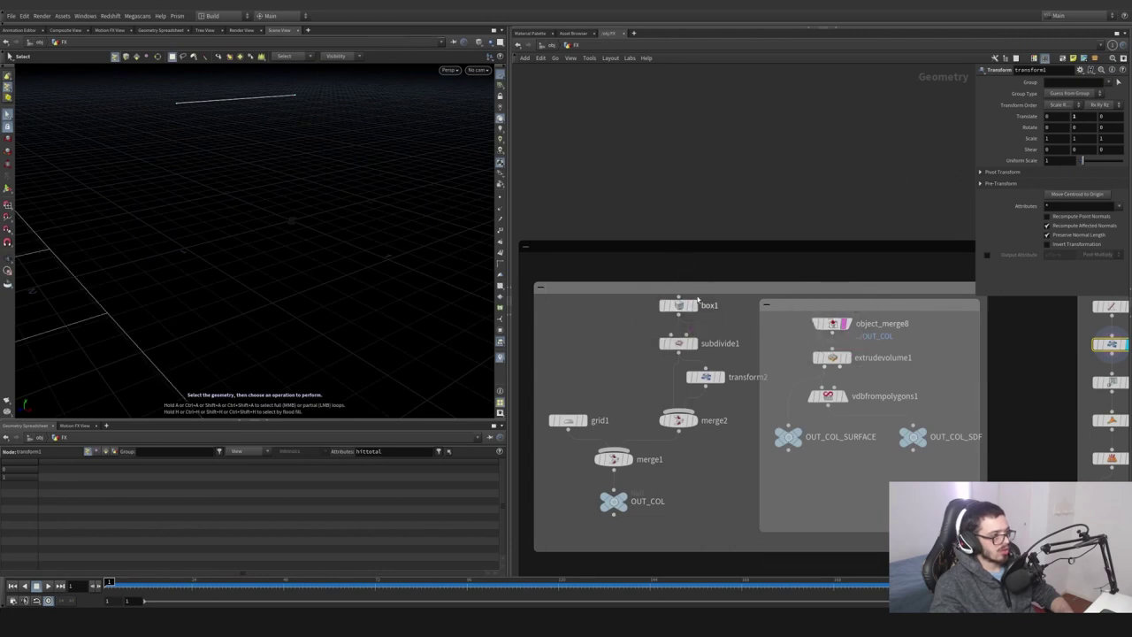
left_click_drag(291, 94, 182, 119, "alt")
scroll(182, 118, "down", 3)
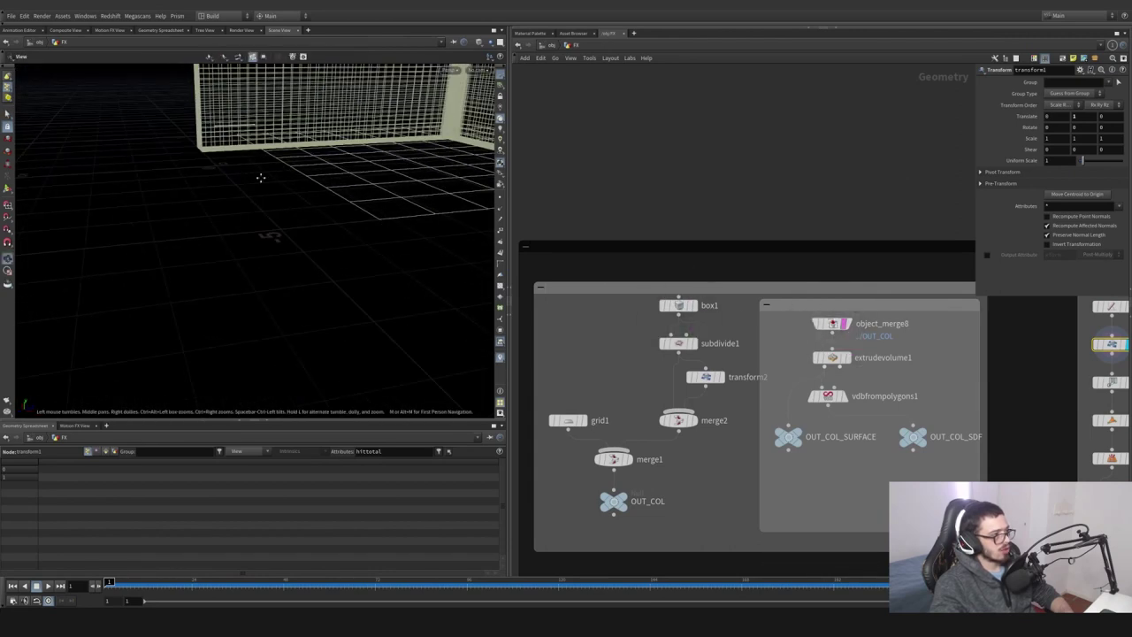
left_click_drag(260, 179, 213, 232, "alt")
middle_click_drag(212, 233, 183, 291, "alt")
scroll(879, 380, "down", 4)
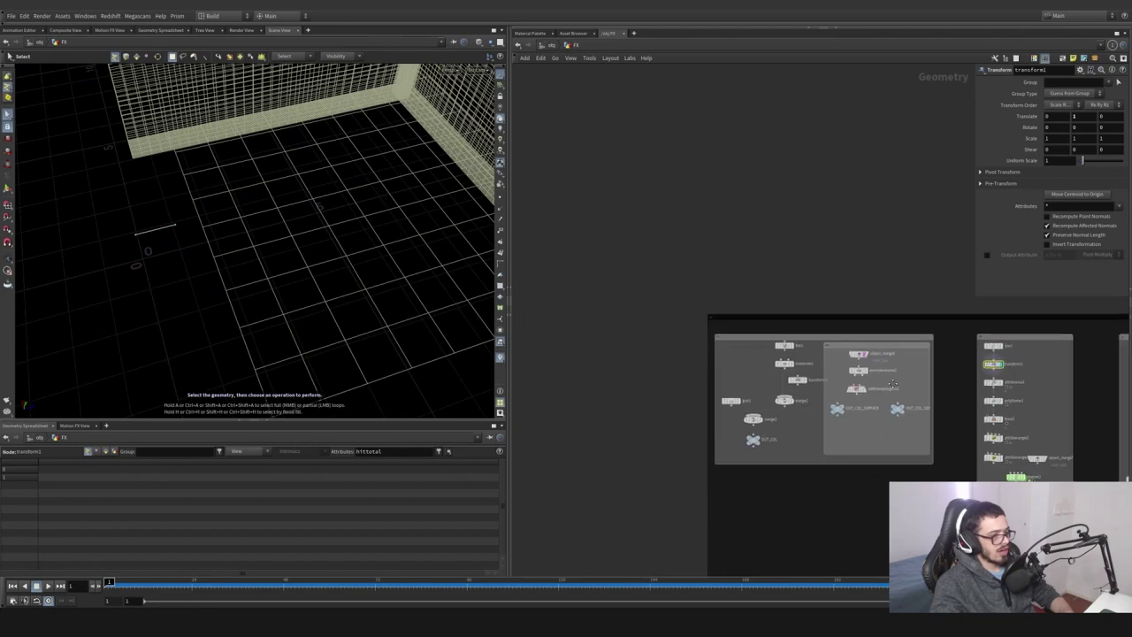
Display attribnoise1 and widen its parameter area to review the noise value and pattern settings
middle_click_drag(1017, 374, 852, 402)
scroll(852, 403, "up", 5)
left_click(771, 370)
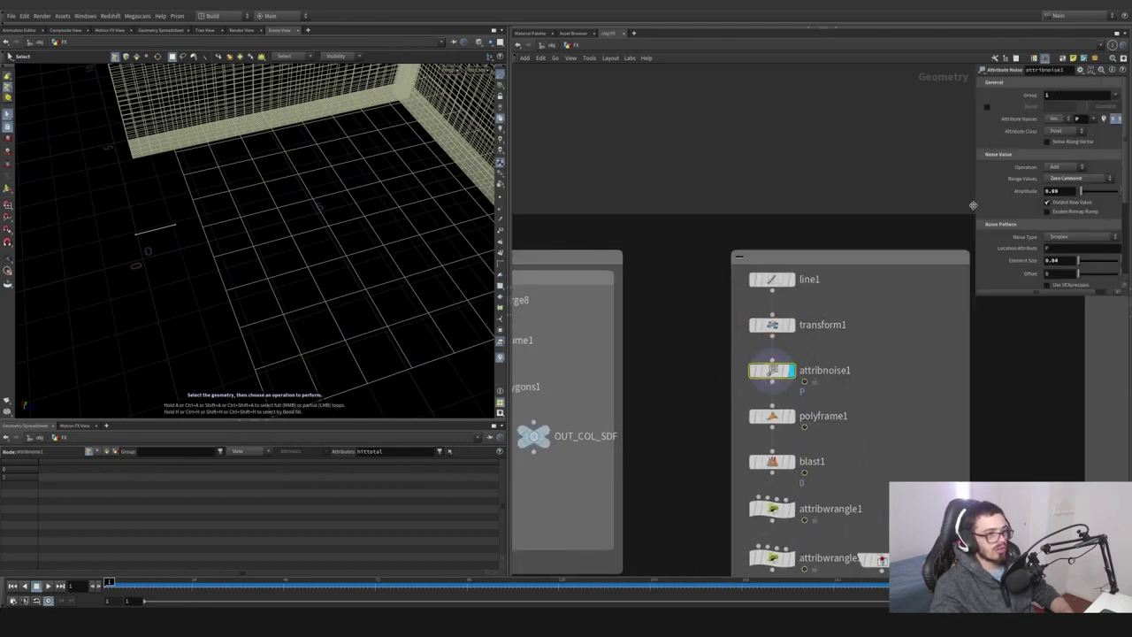
left_click_drag(973, 204, 833, 213)
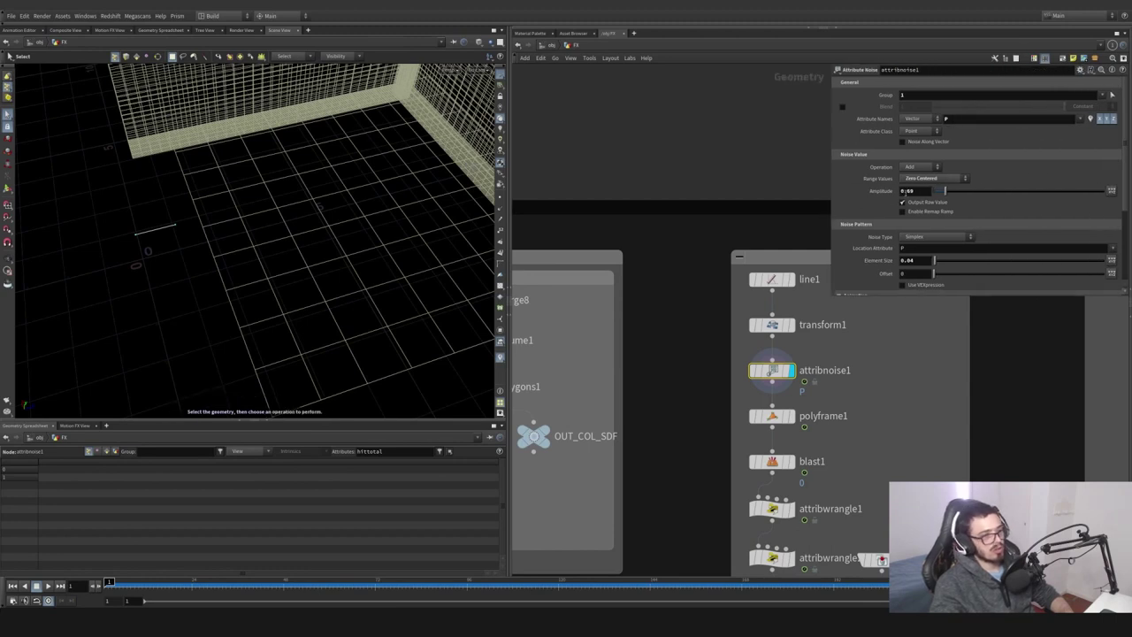
scroll(895, 263, "down", 1)
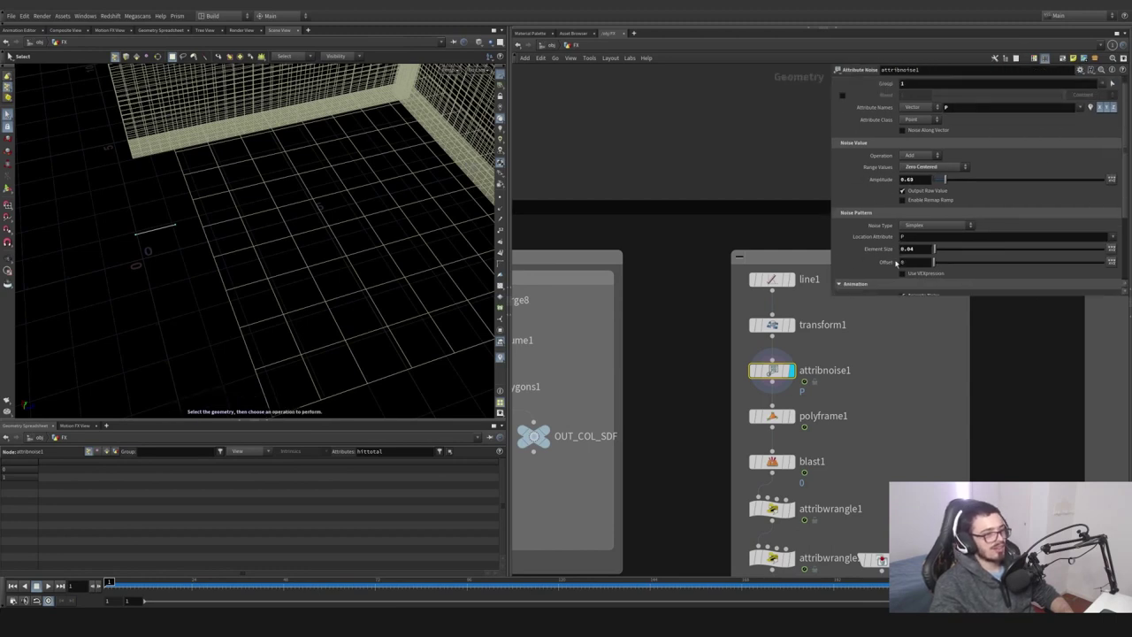
Review attribnoise1's animation settings while scrubbing the timeline, and display polyframe1 to examine its tangent settings
scroll(888, 253, "down", 4)
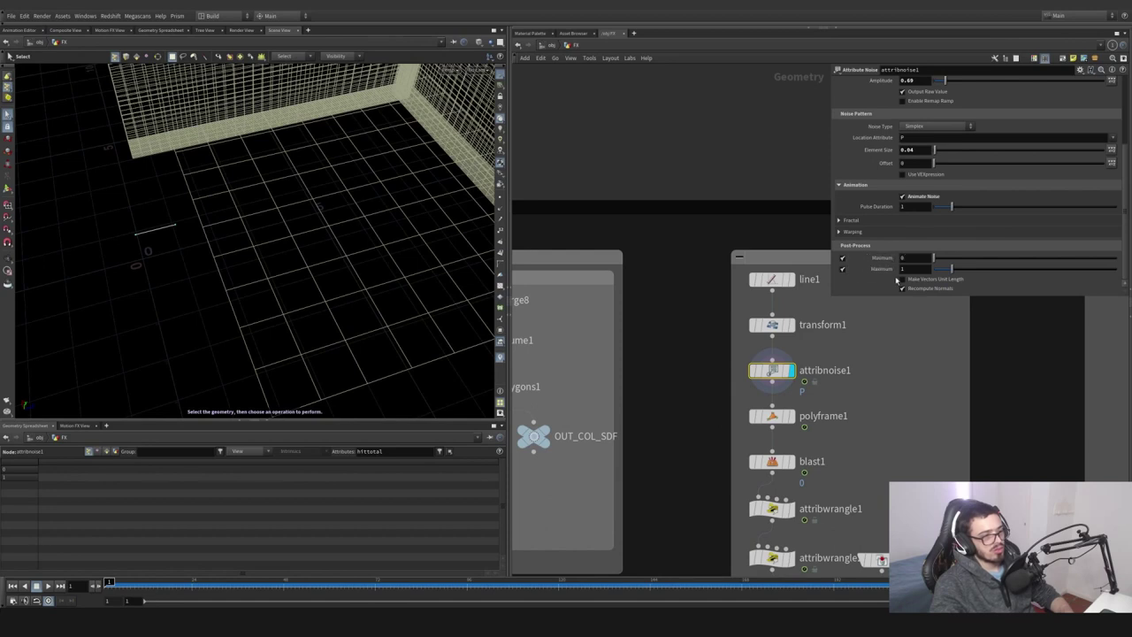
left_click_drag(466, 584, 360, 583)
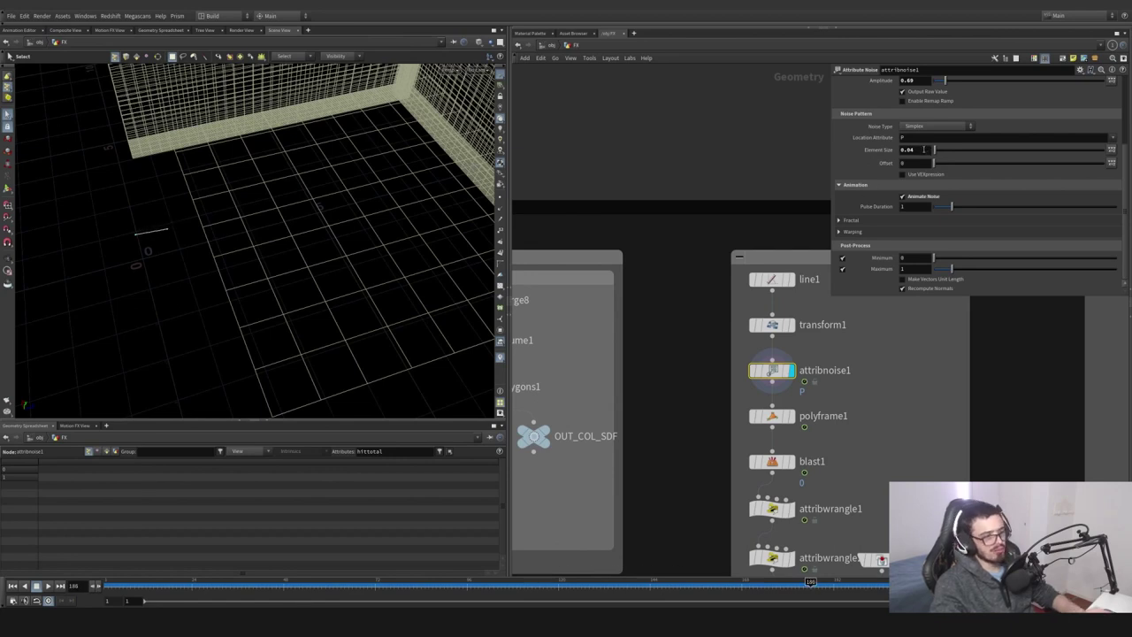
left_click(772, 415)
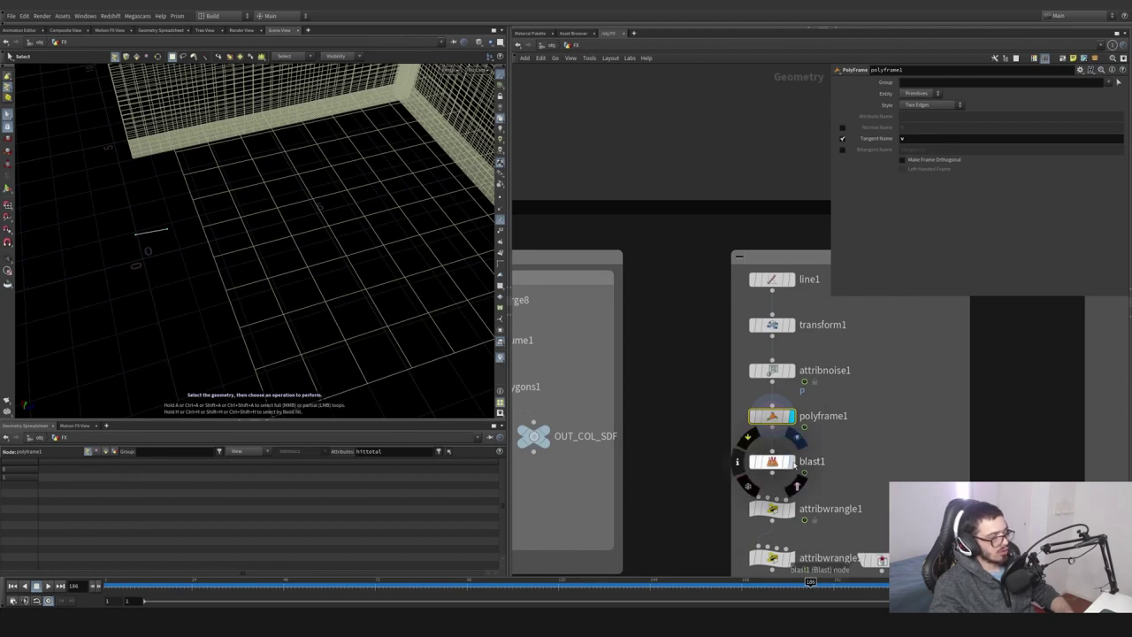
Display blast1 and look closely at the single line point it keeps
left_click(794, 465)
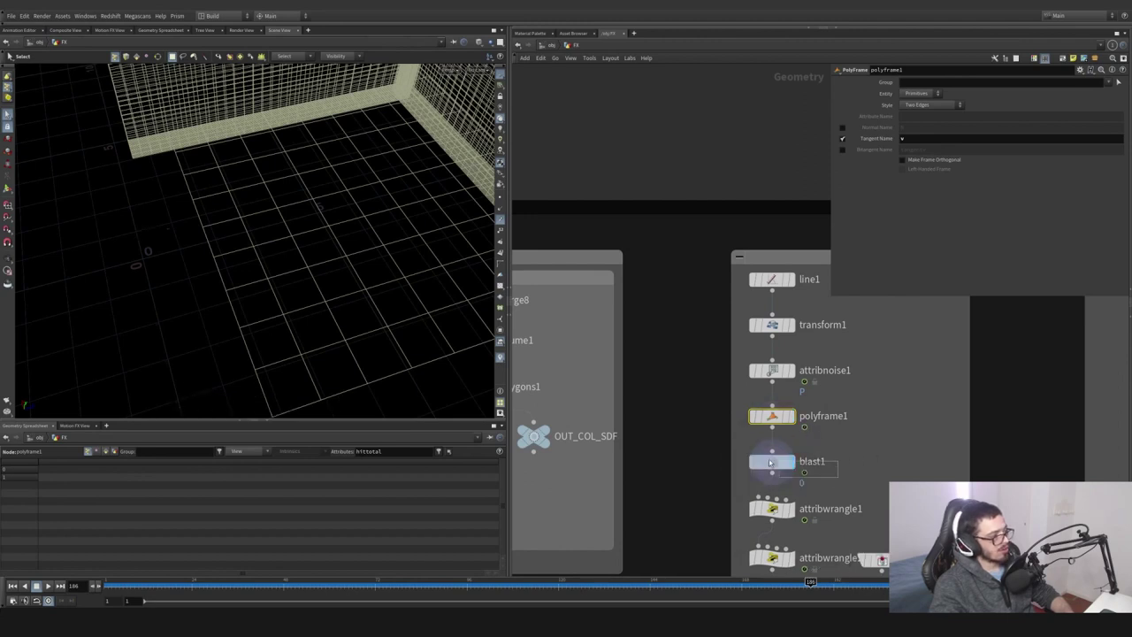
left_click(501, 211)
right_click_drag(124, 232, 409, 251, "alt")
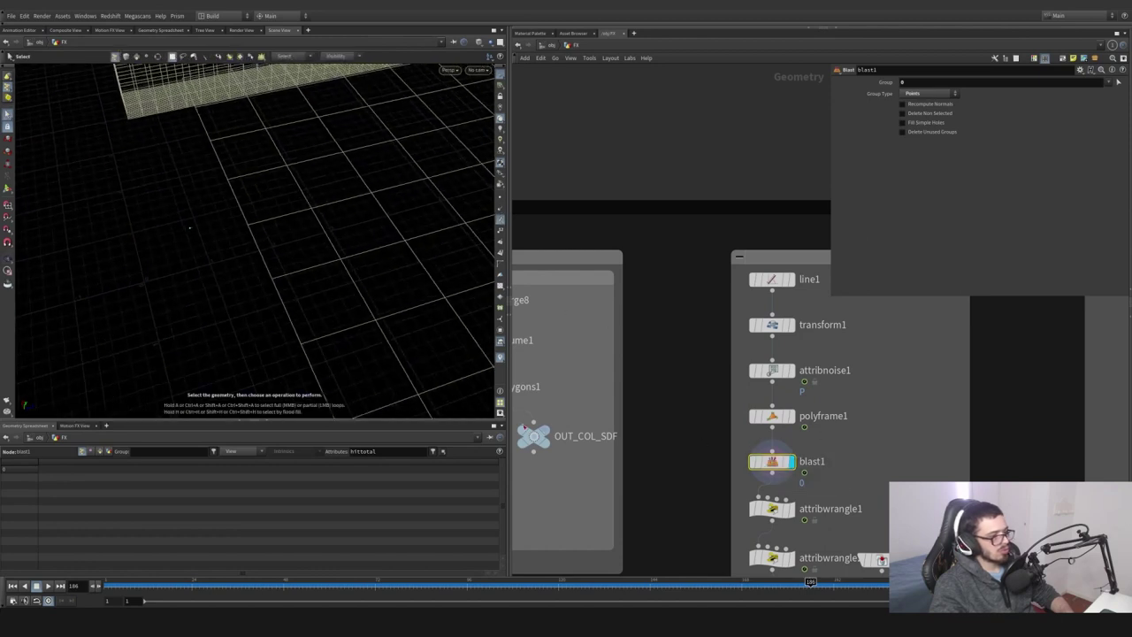
Clear the hittotal attribute filter in the Geometry Spreadsheet so all of blast1's point attributes are listed
left_click_drag(382, 454, 308, 458)
key("BackSpace")
key("Return")
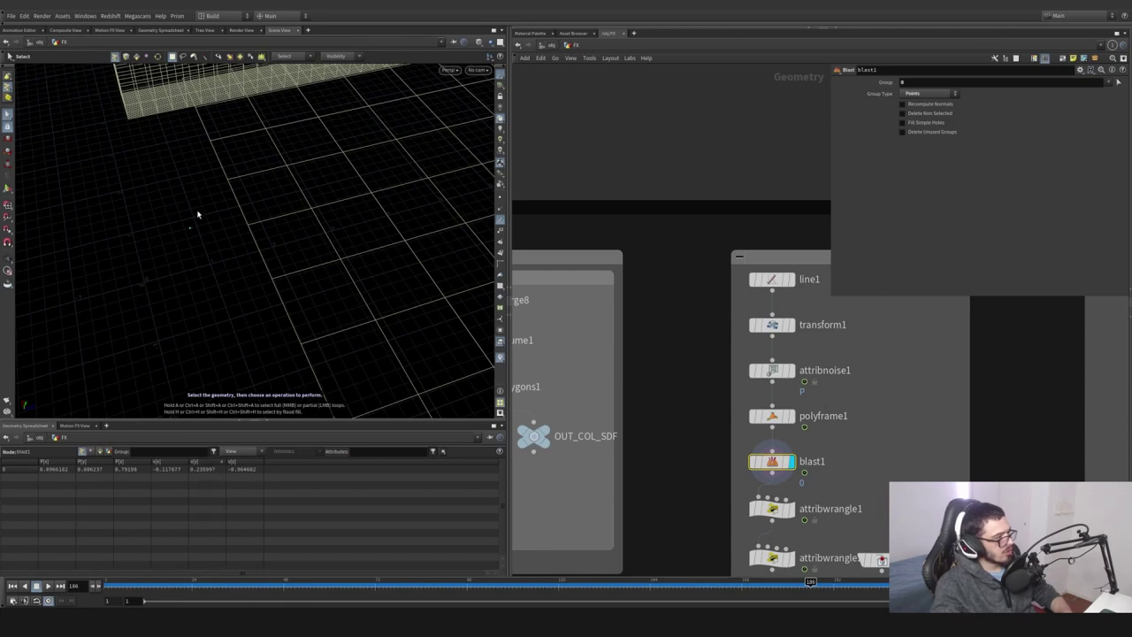
Set the viewport's vector guide scale to 10 in the display options to lengthen the velocity trail
key("d")
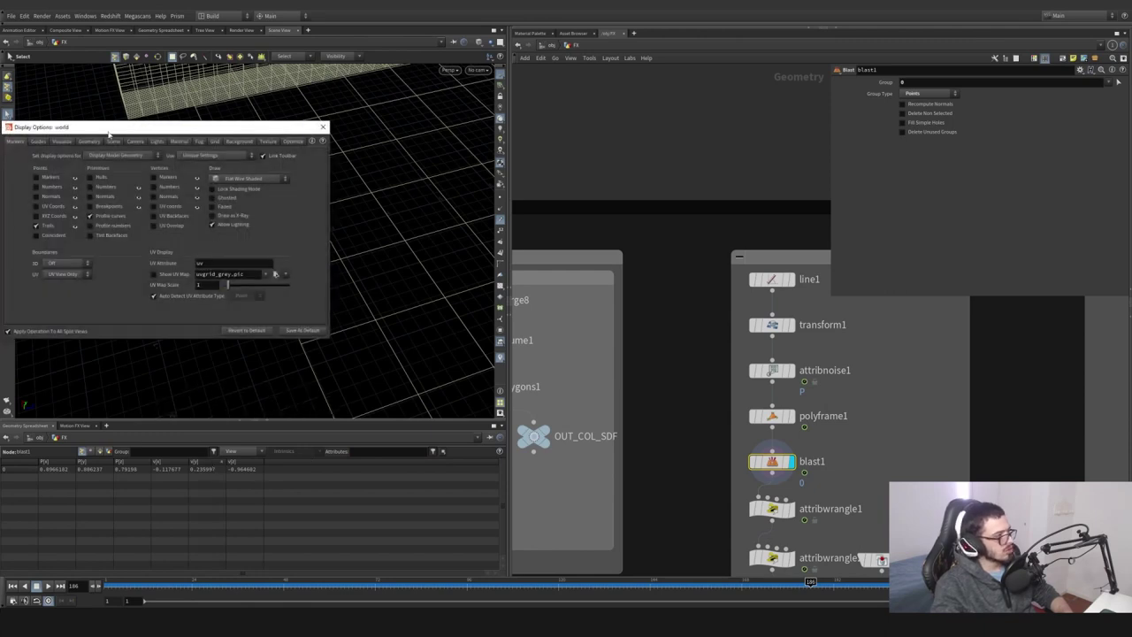
left_click_drag(108, 132, 432, 180)
left_click(412, 188)
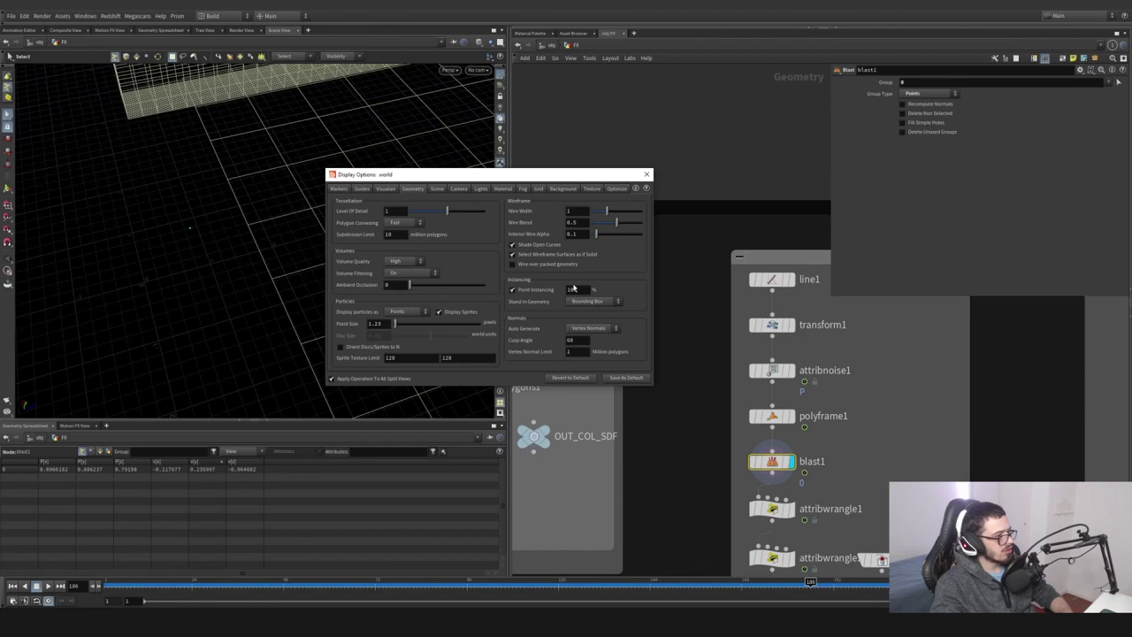
left_click(385, 189)
left_click(362, 188)
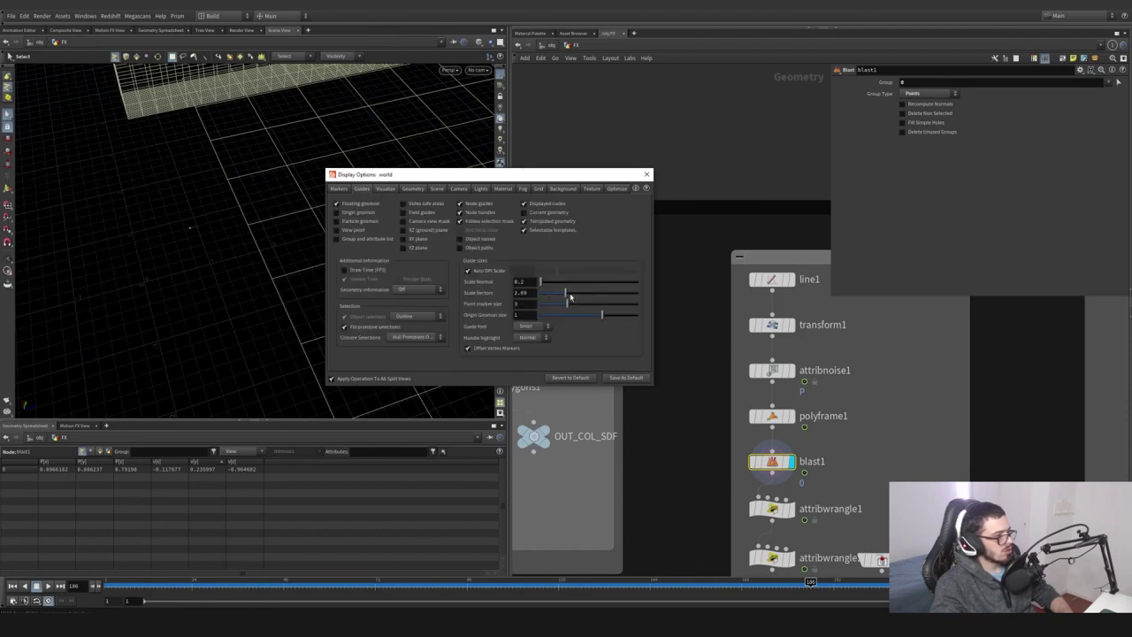
left_click(646, 174)
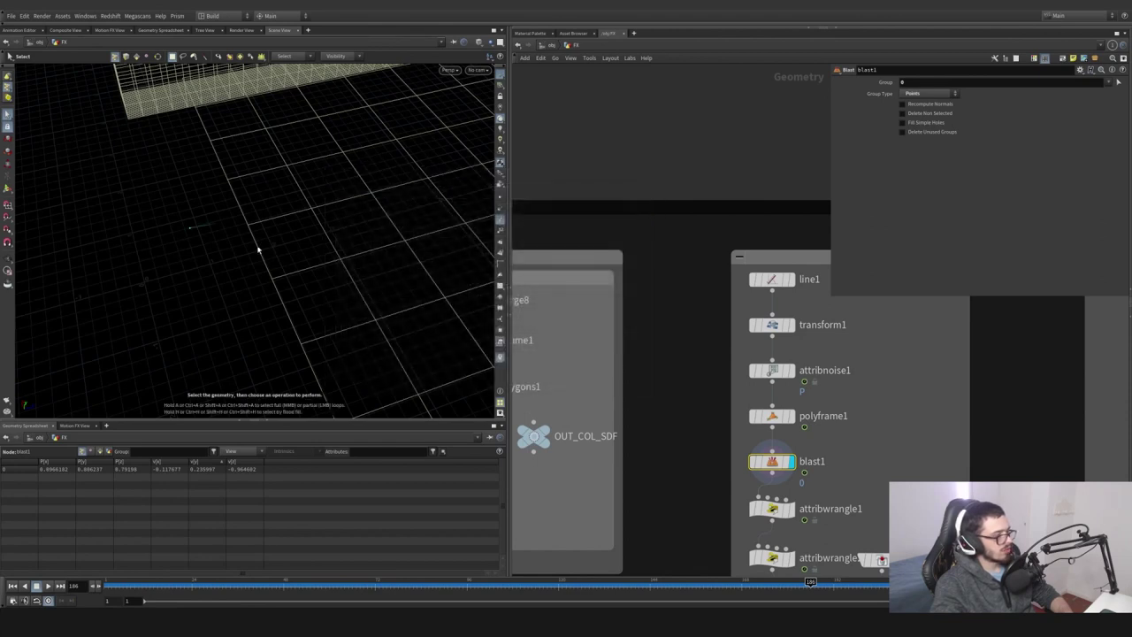
Display attribwrangle1, review its random removepoint expression and Thresh value, and check the result on another frame
middle_click_drag(749, 442, 663, 309)
left_click(686, 376)
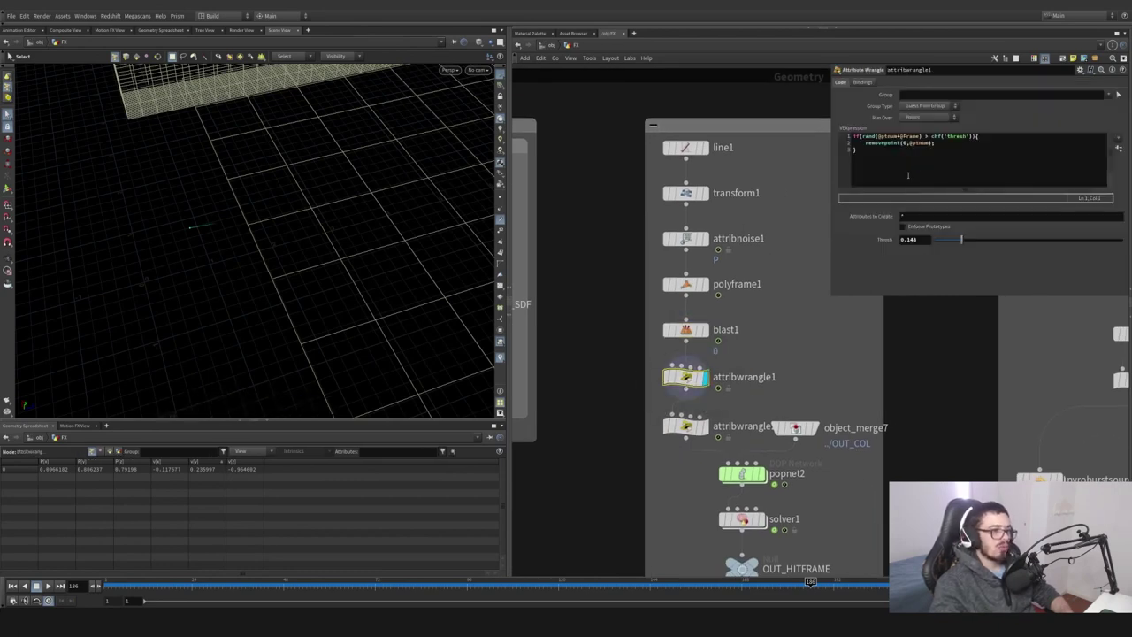
left_click_drag(909, 175, 833, 129)
left_click(876, 152)
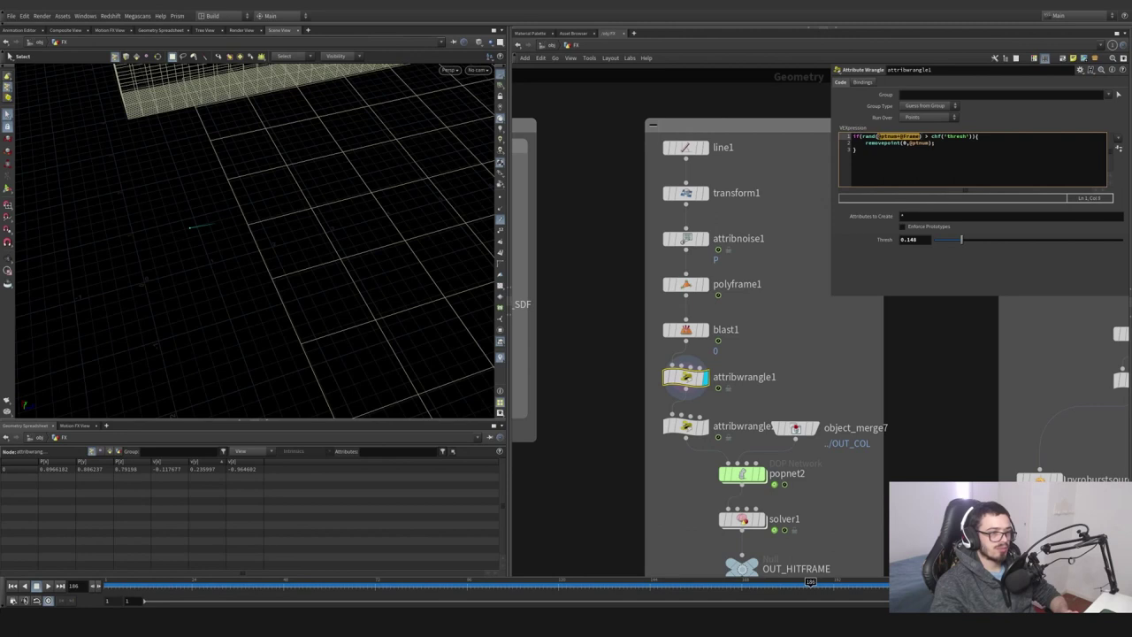
left_click(880, 137)
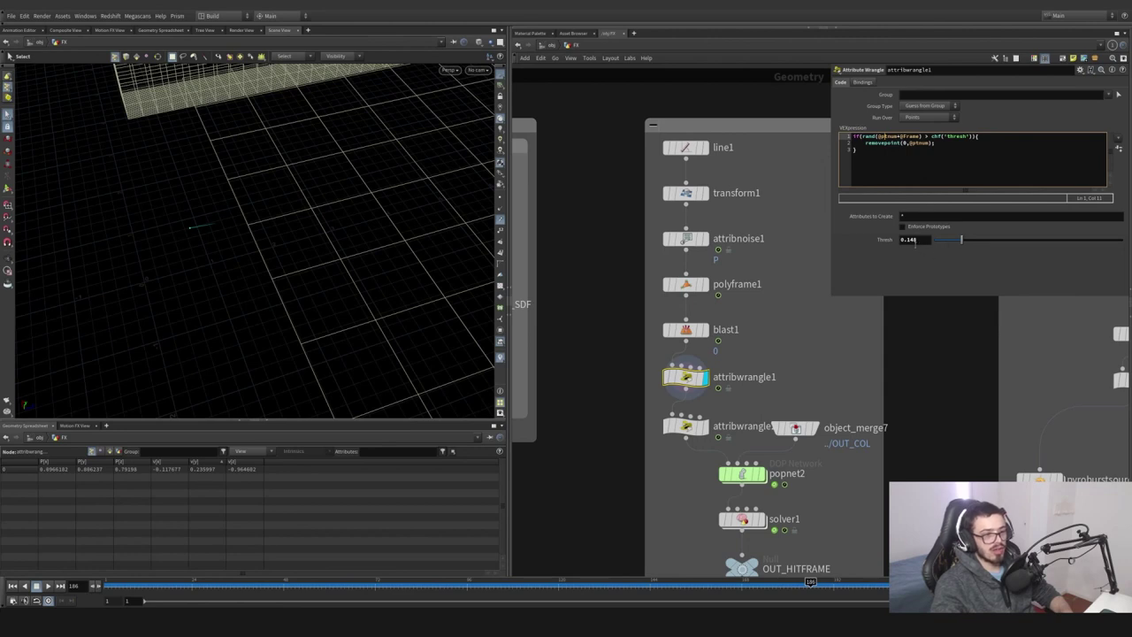
left_click_drag(939, 143, 865, 143)
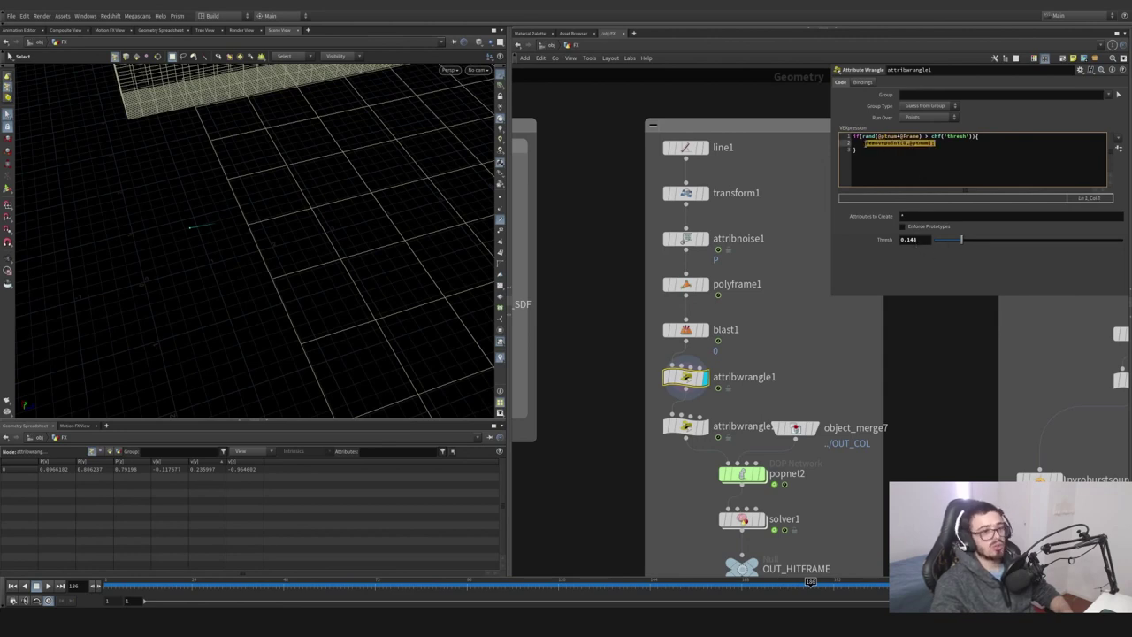
left_click(432, 583)
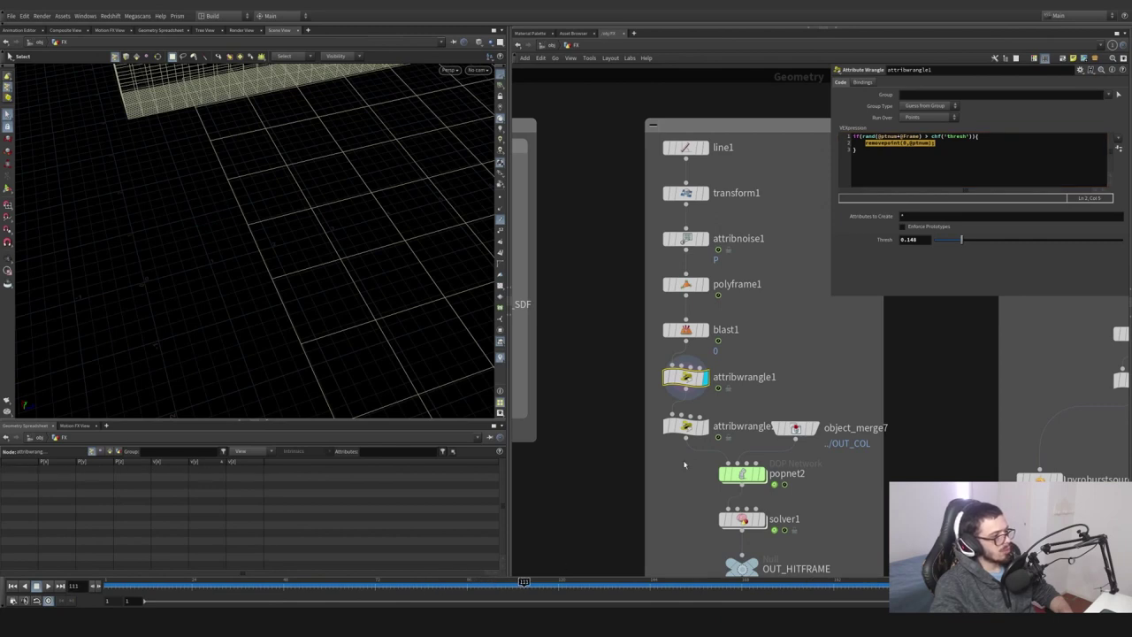
Review the hitframe expression in attribwrangle2 and display object_merge7 to examine the merged collision walls and floor
left_click(687, 427)
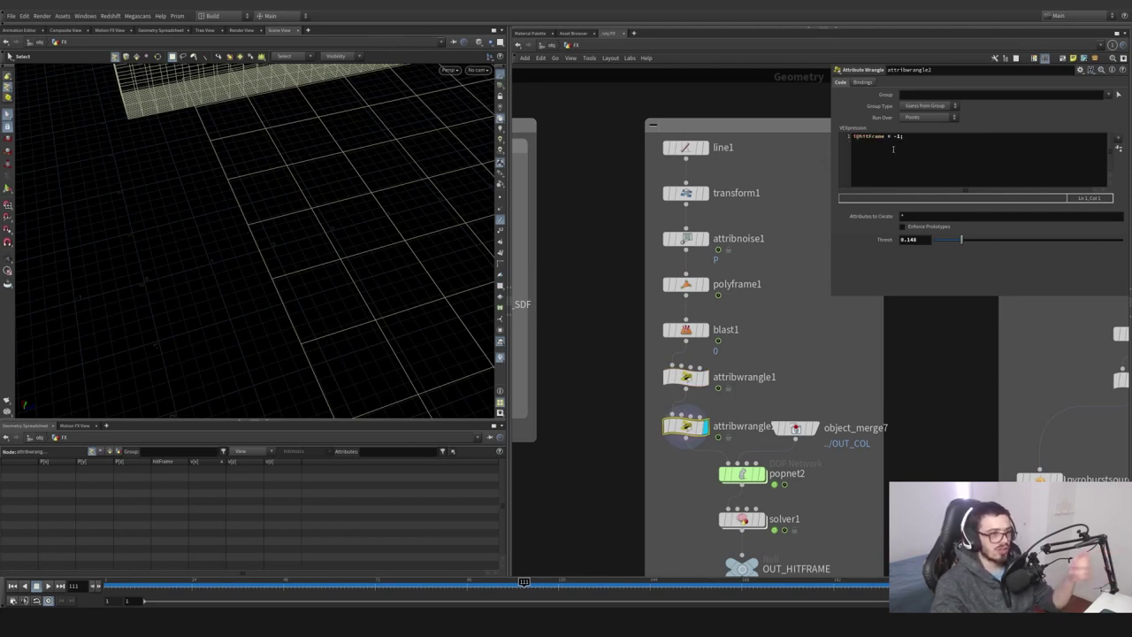
left_click_drag(912, 142, 869, 144)
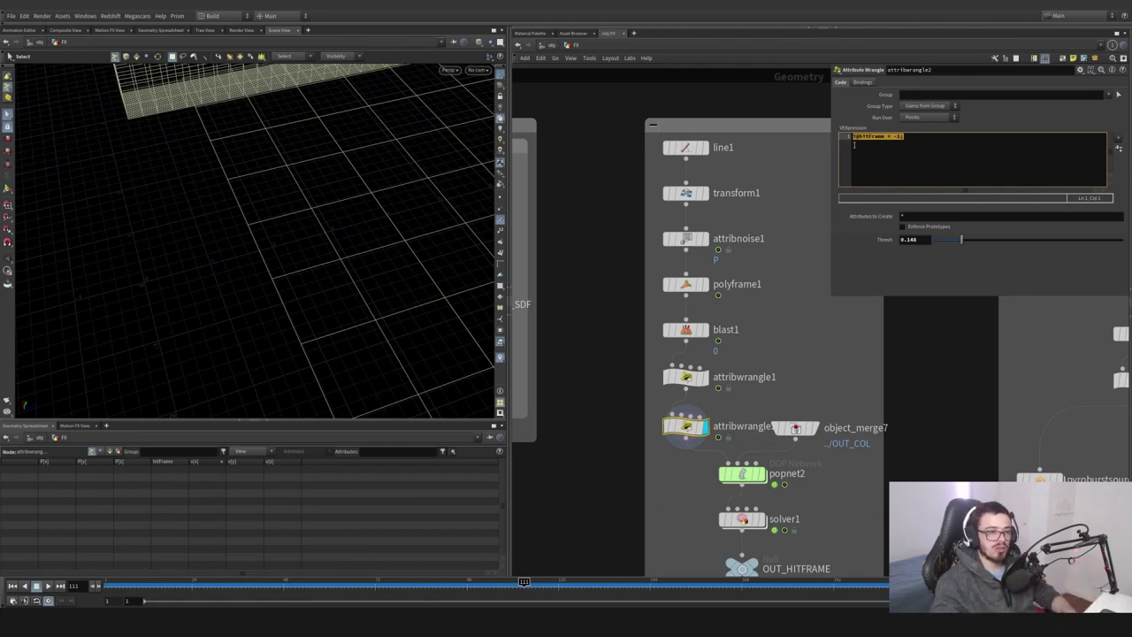
middle_click_drag(816, 411, 803, 383)
left_click(805, 403)
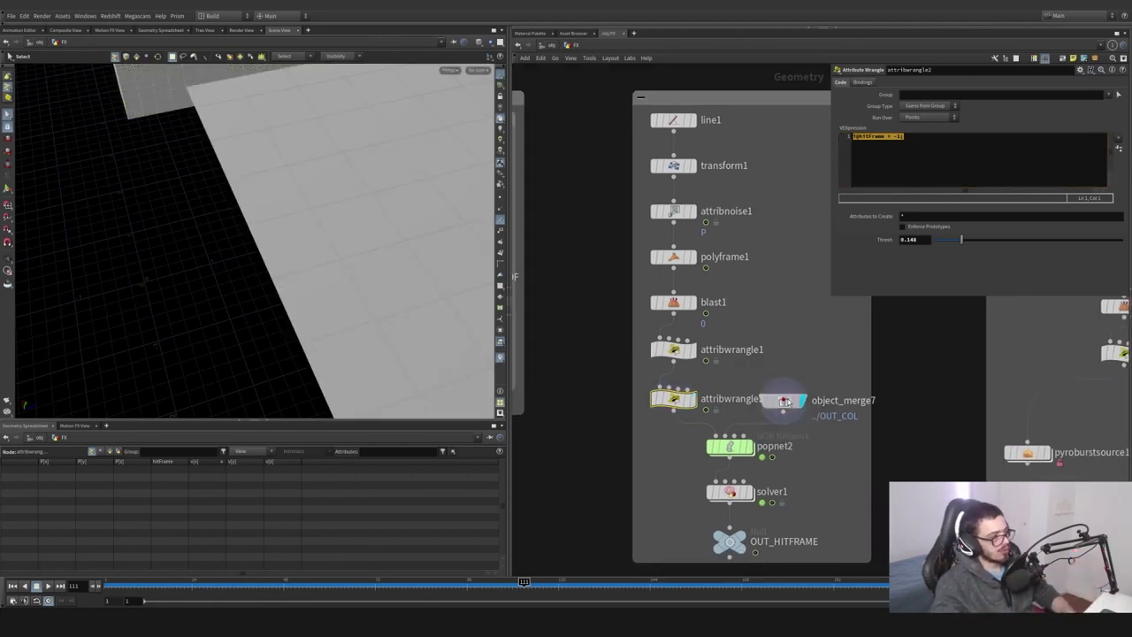
left_click(784, 401)
left_click_drag(345, 230, 329, 188, "alt")
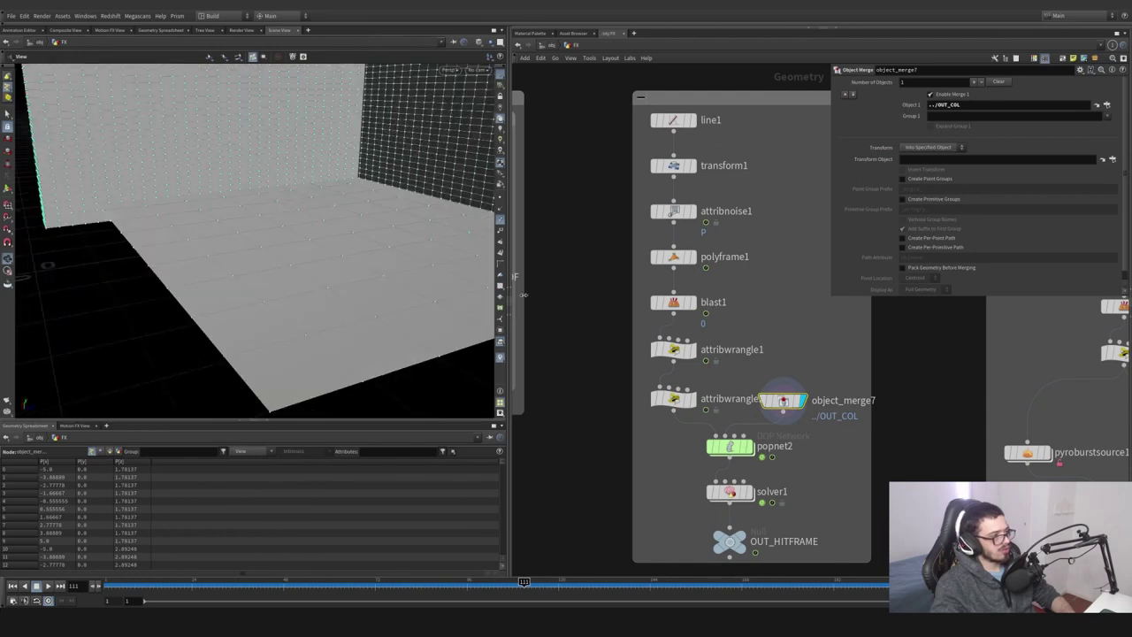
Display attribwrangle2 again and return the timeline to frame 1
left_click(693, 400)
left_click(674, 400)
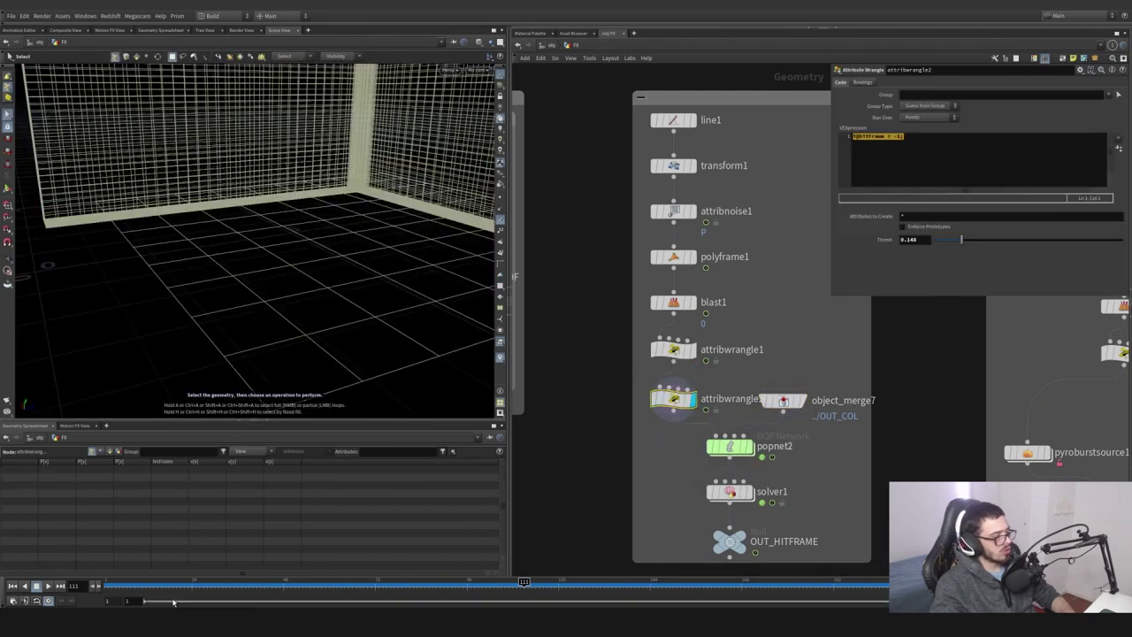
left_click_drag(144, 585, 107, 585)
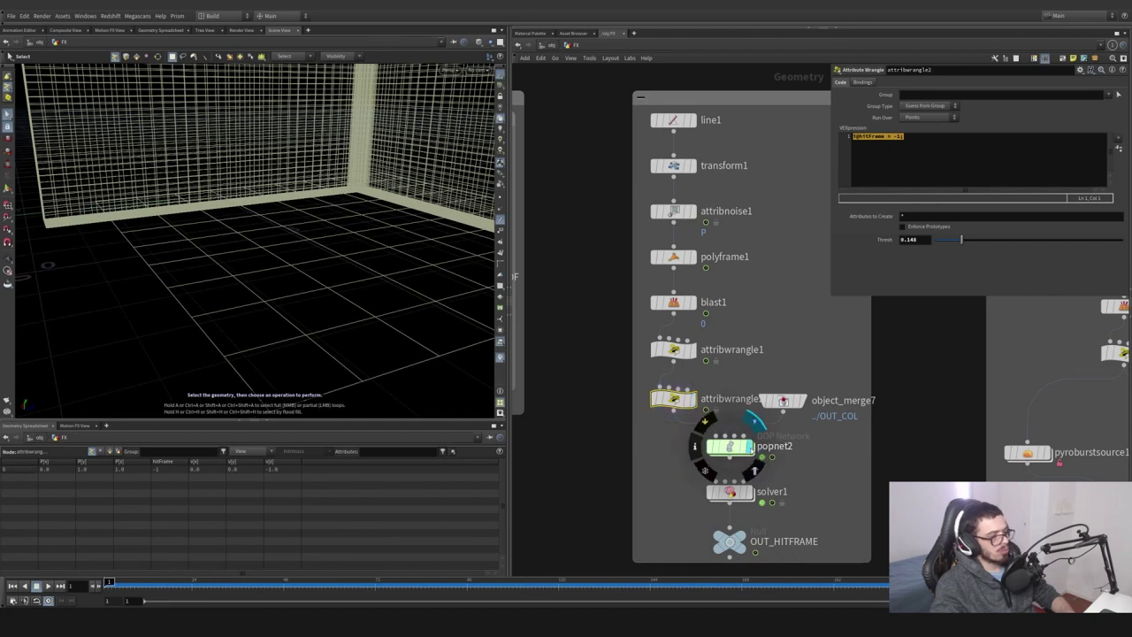
Display popnet2, enter its network and review the source geometry and inherited velocity settings of source_first_input
double_click(730, 446)
middle_click_drag(911, 376, 758, 438)
scroll(758, 438, "down", 3)
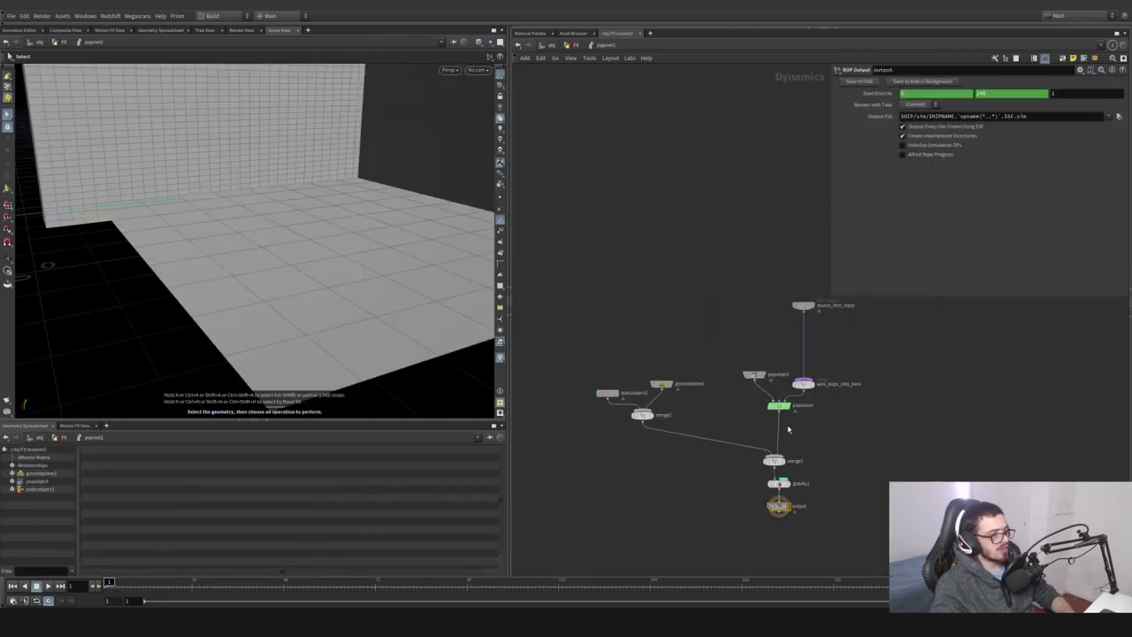
left_click(803, 305)
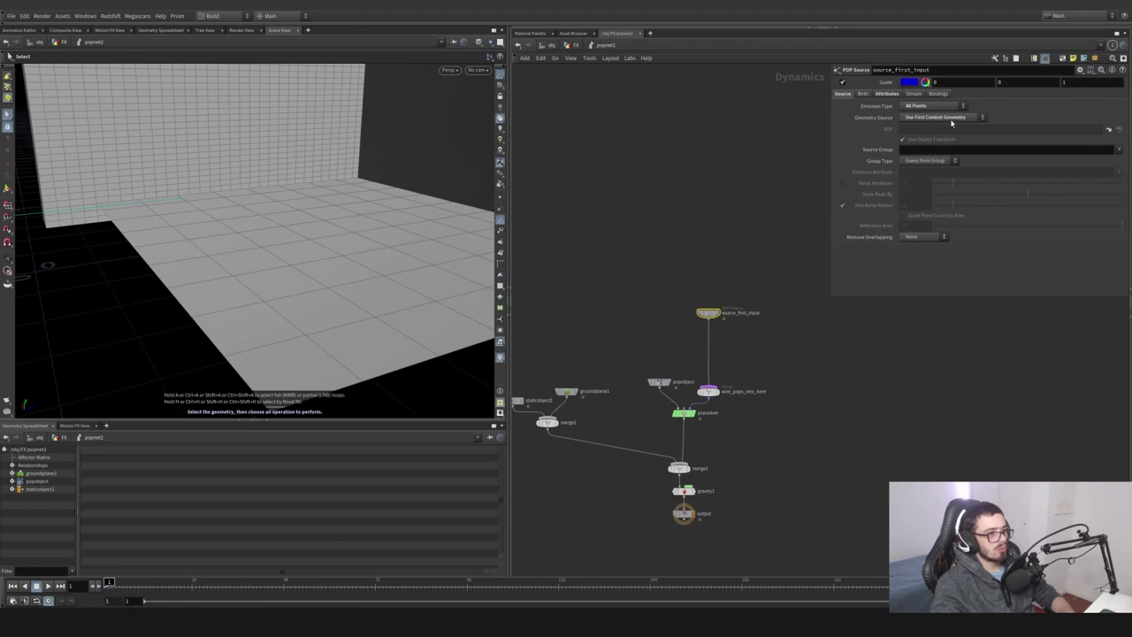
left_click(886, 93)
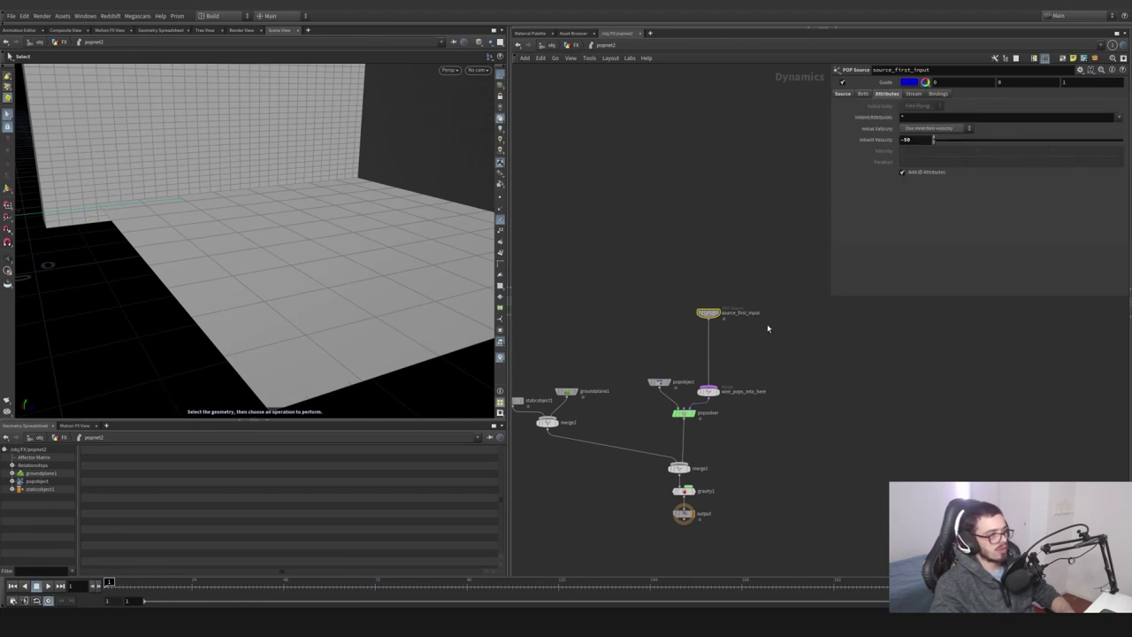
Play the particle simulation and enlarge the viewport's particle point size to view the particles at frame 37
left_click(49, 586)
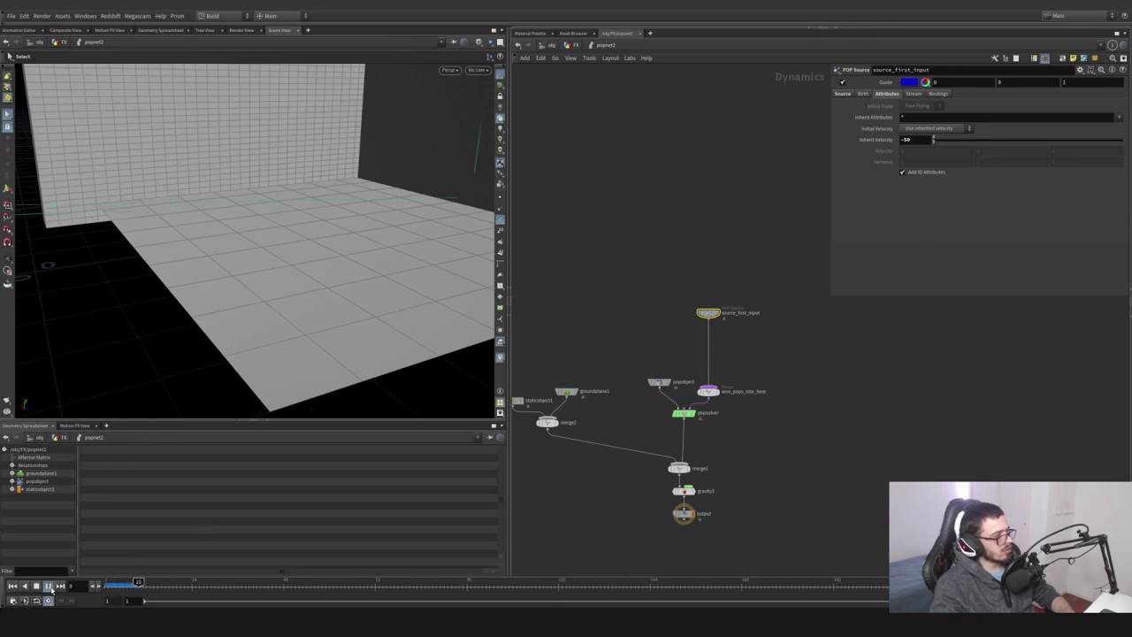
left_click_drag(375, 243, 404, 200)
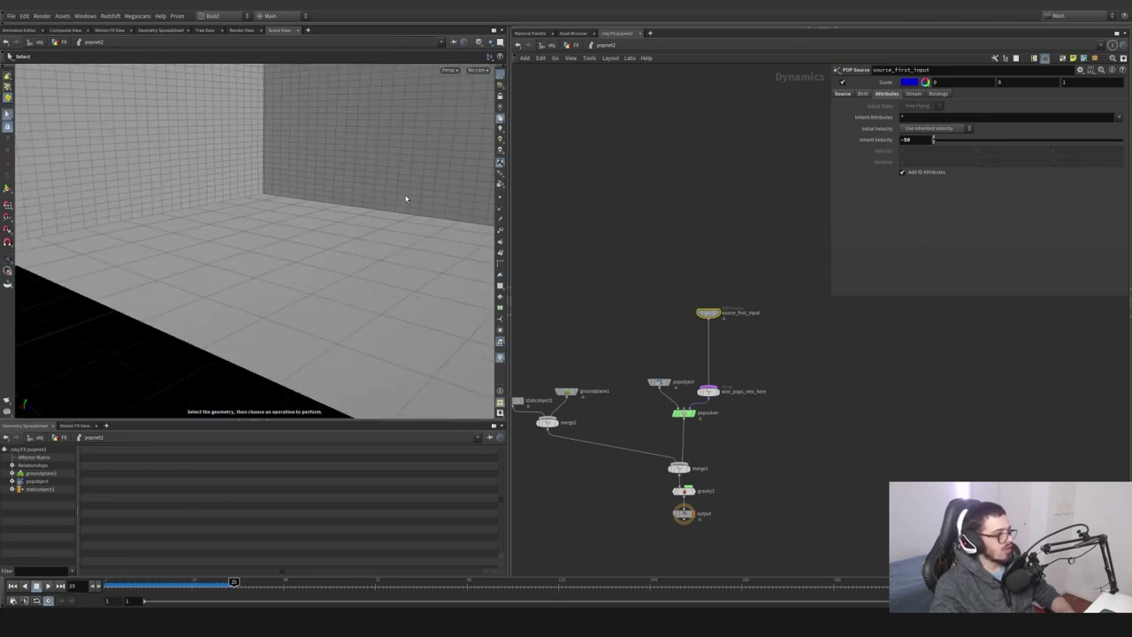
key("d")
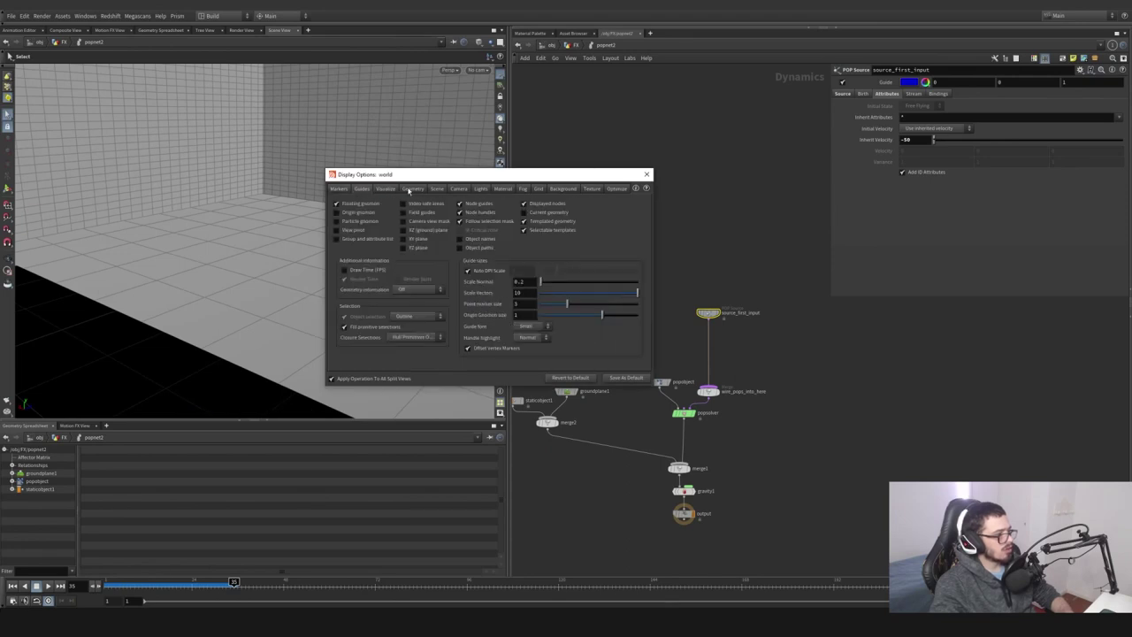
left_click(409, 190)
left_click_drag(551, 179, 705, 214)
left_click(801, 208)
left_click(166, 582)
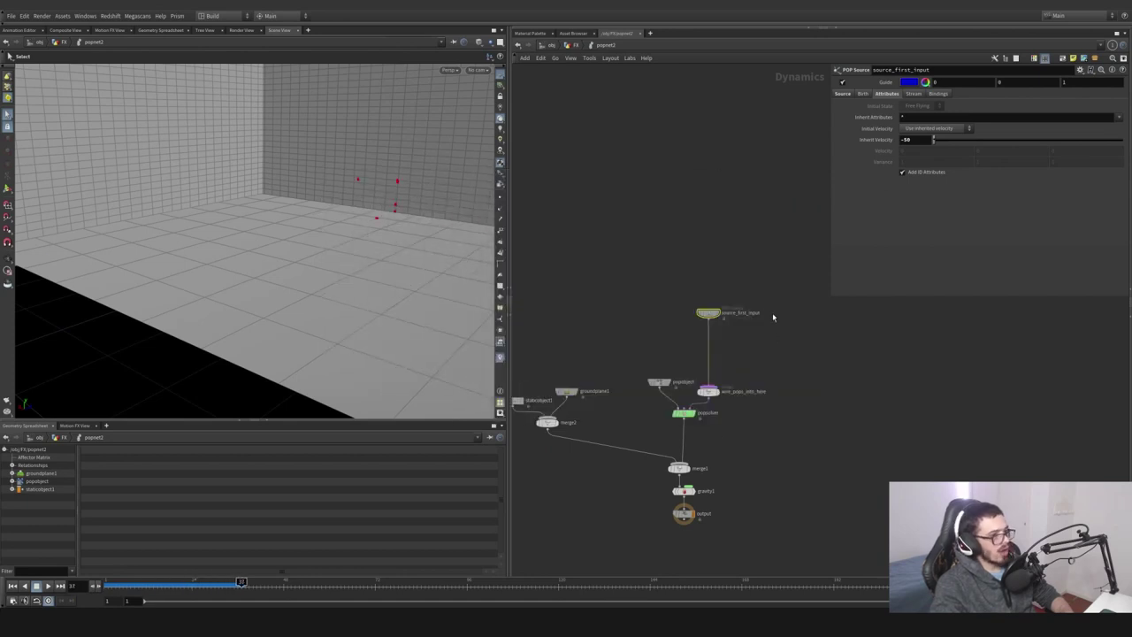
Review the popsolver's collision behavior settings, followed by the popobject and gravity1 parameters
left_click(684, 413)
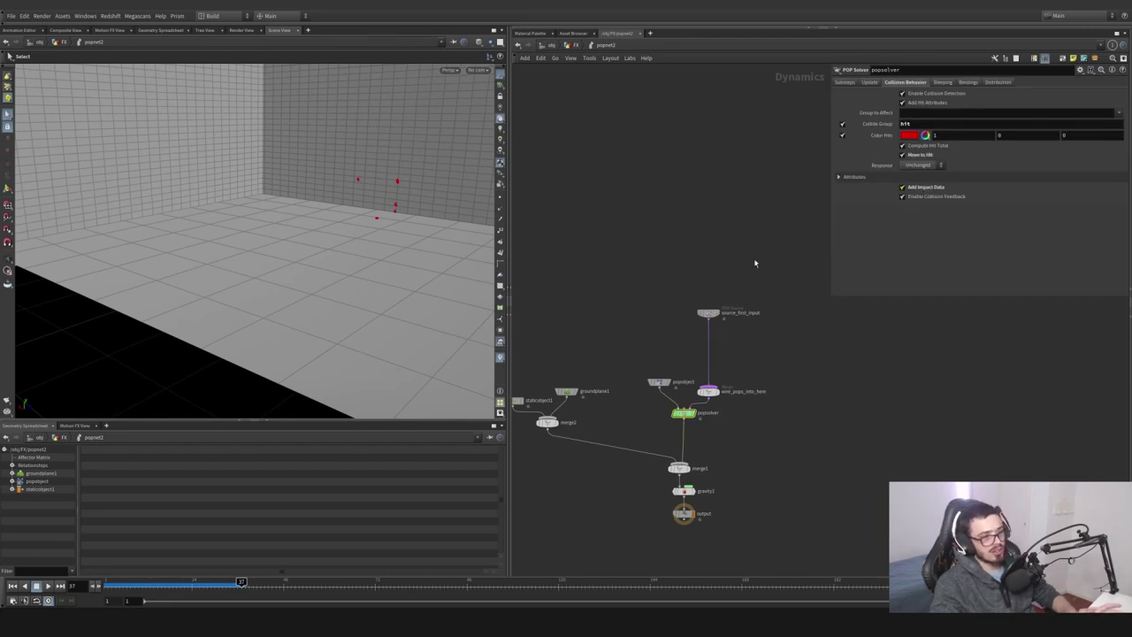
middle_click_drag(643, 353, 695, 298)
left_click(708, 327)
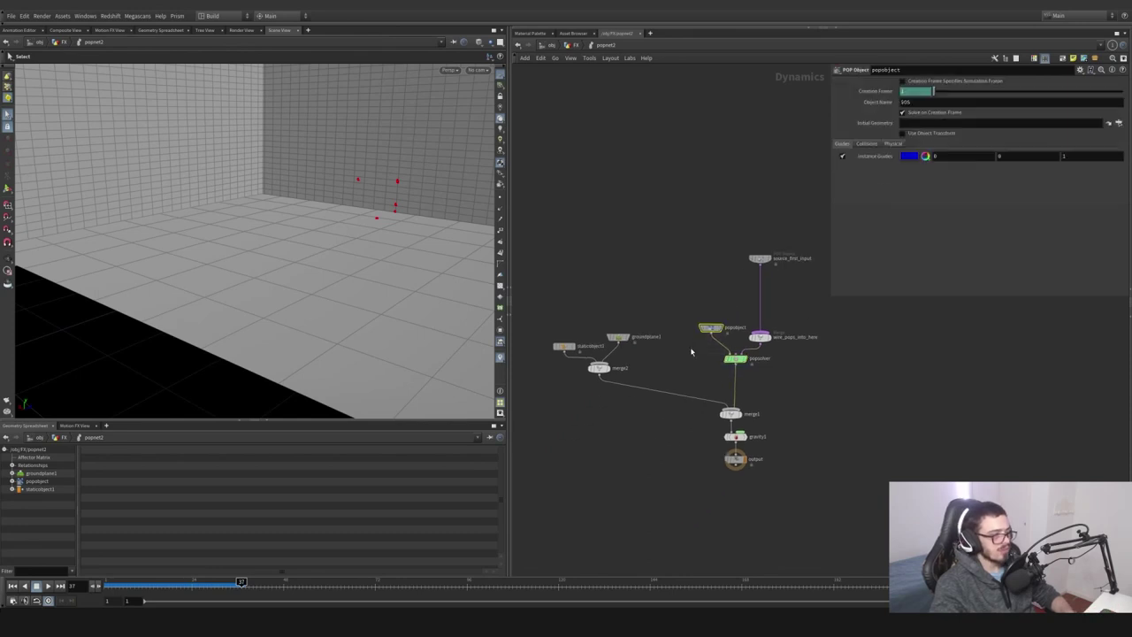
left_click(736, 438)
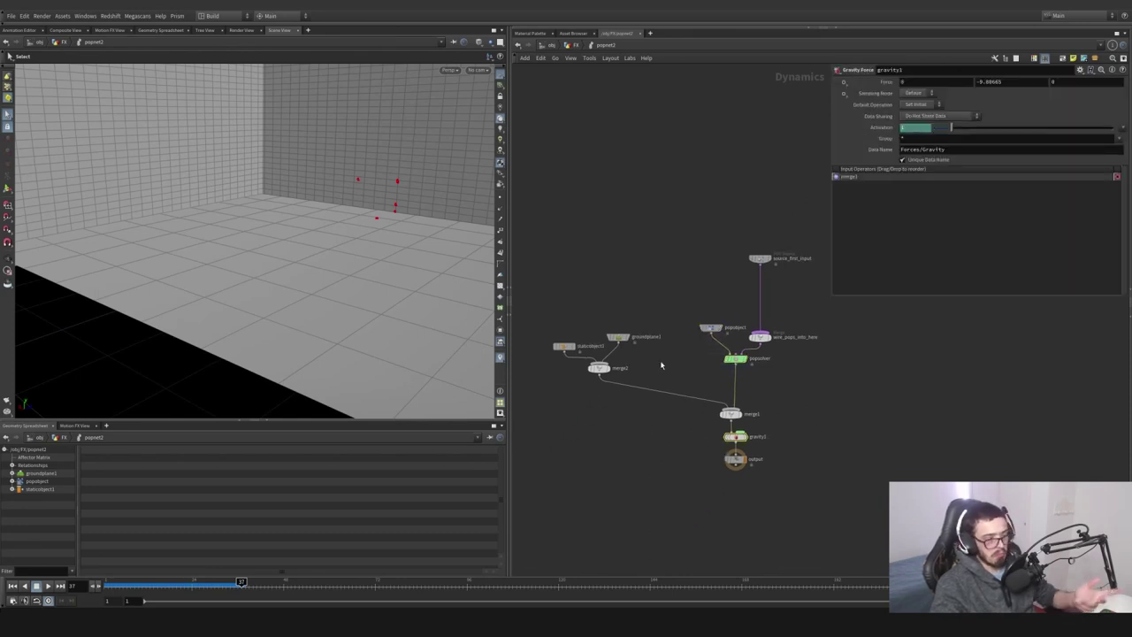
Review groundplane1's bounce settings and the SOP path of staticobject1, switching the path between its expression and resolved value
left_click_drag(648, 313, 606, 352)
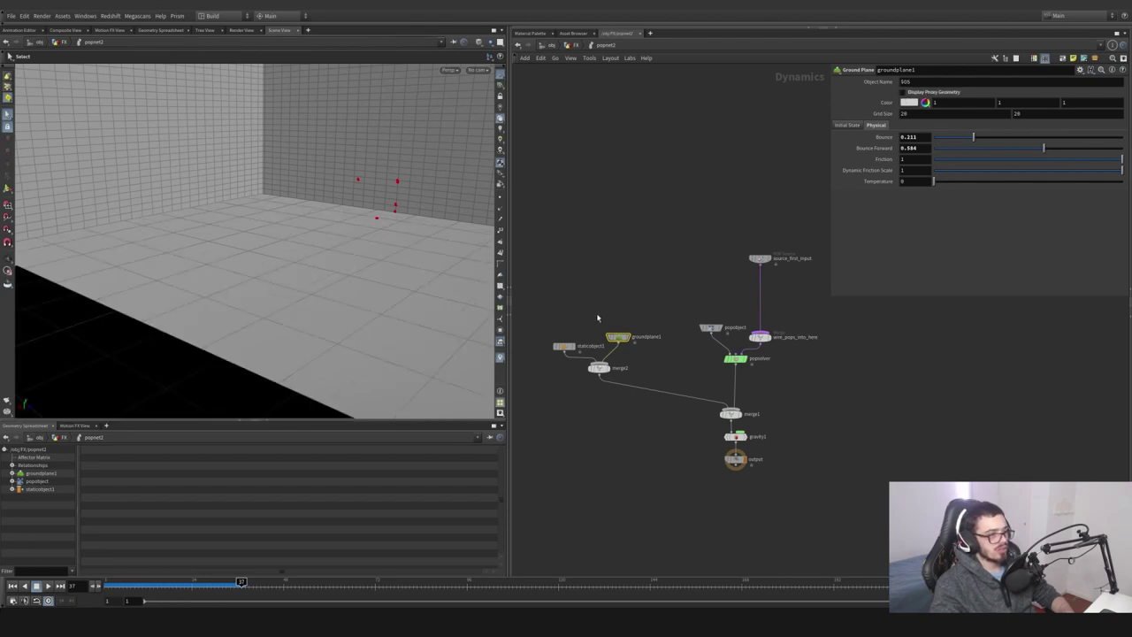
left_click_drag(597, 318, 535, 363)
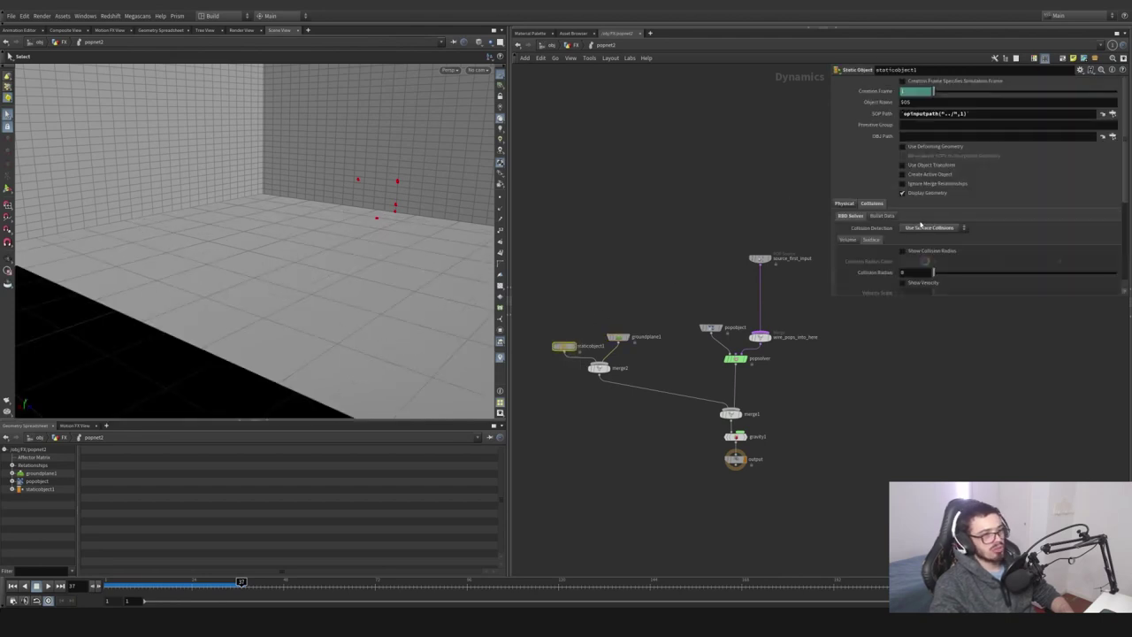
left_click(949, 113)
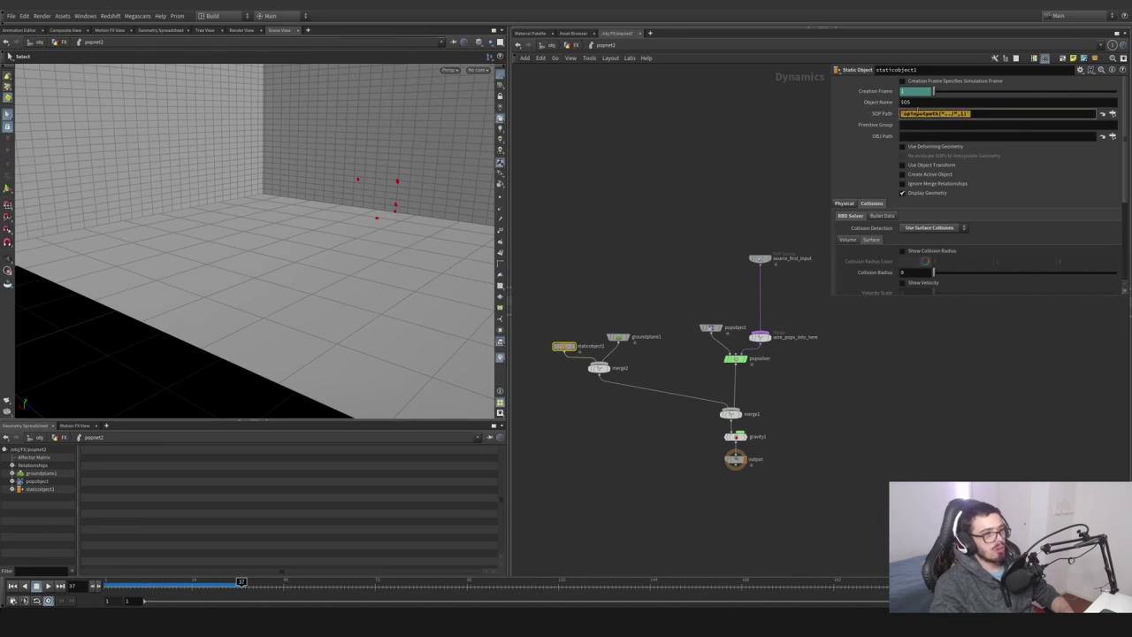
left_click(948, 113)
left_click(878, 114)
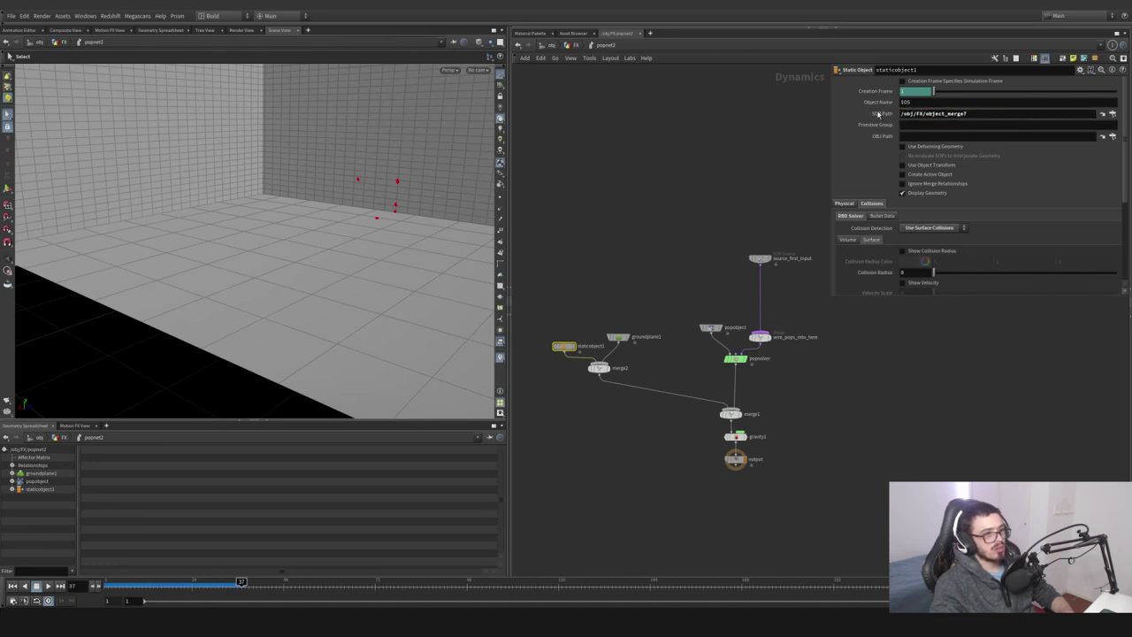
Show the expression behind staticobject1's SOP path and check the second input of popnet2 in the FX network
left_click(878, 113)
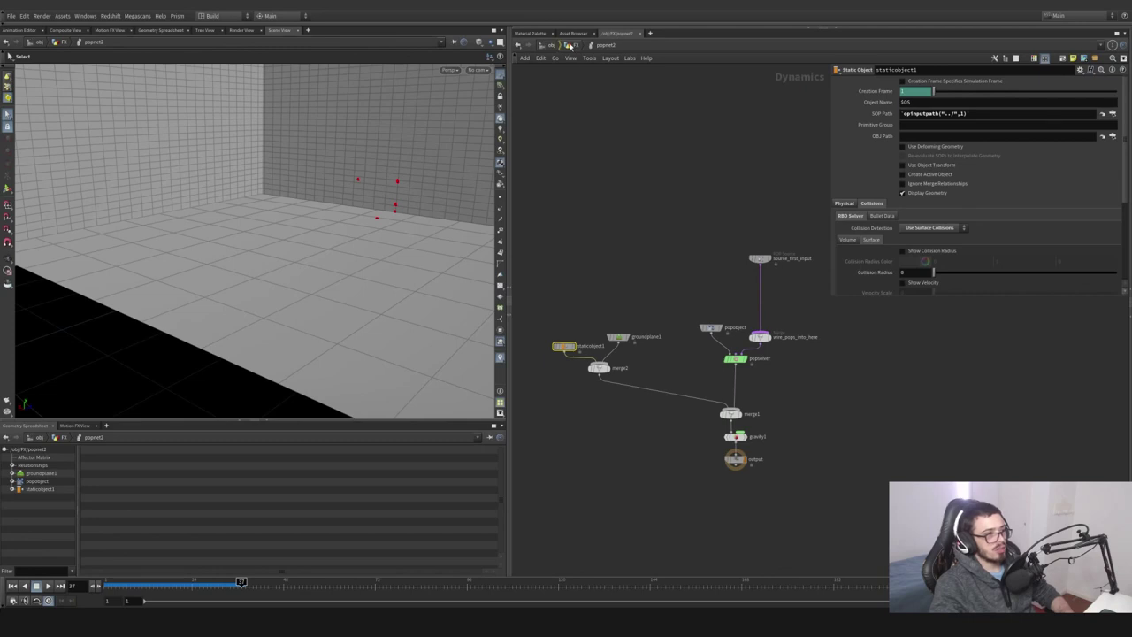
left_click(573, 45)
left_click(713, 406)
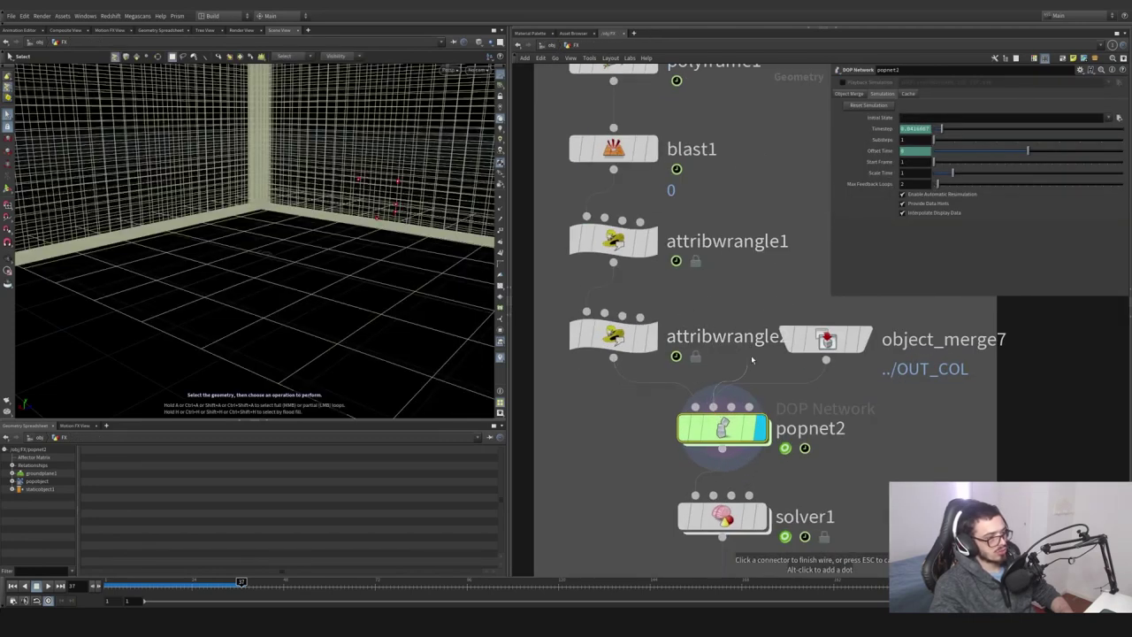
key("Escape")
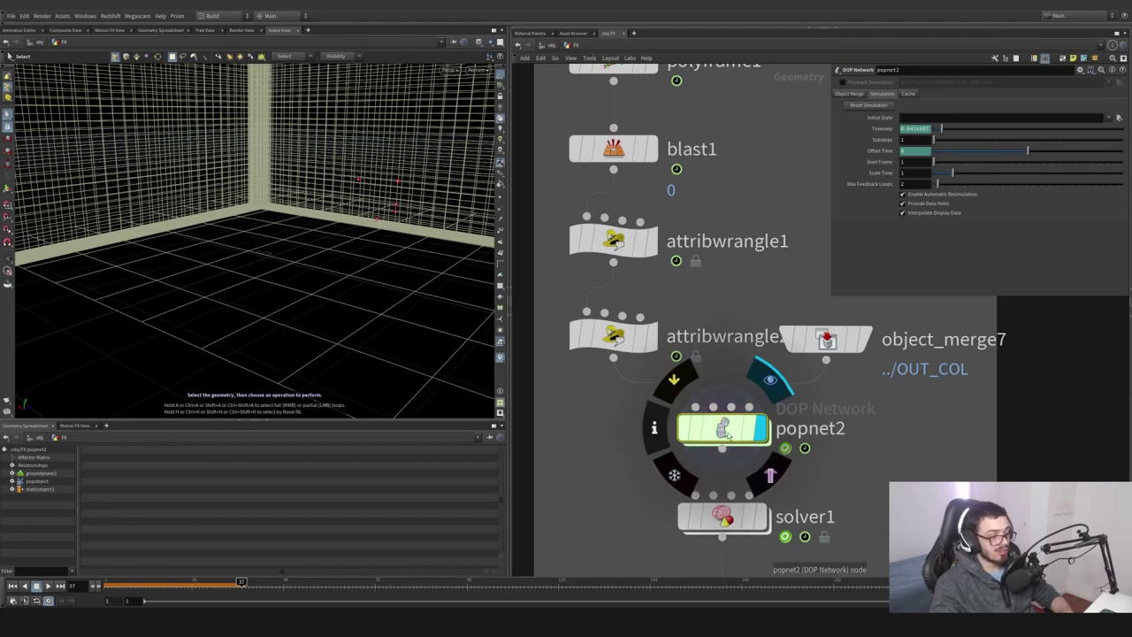
Re-enter popnet2, review staticobject1's surface collision settings and return to the FX network
double_click(723, 431)
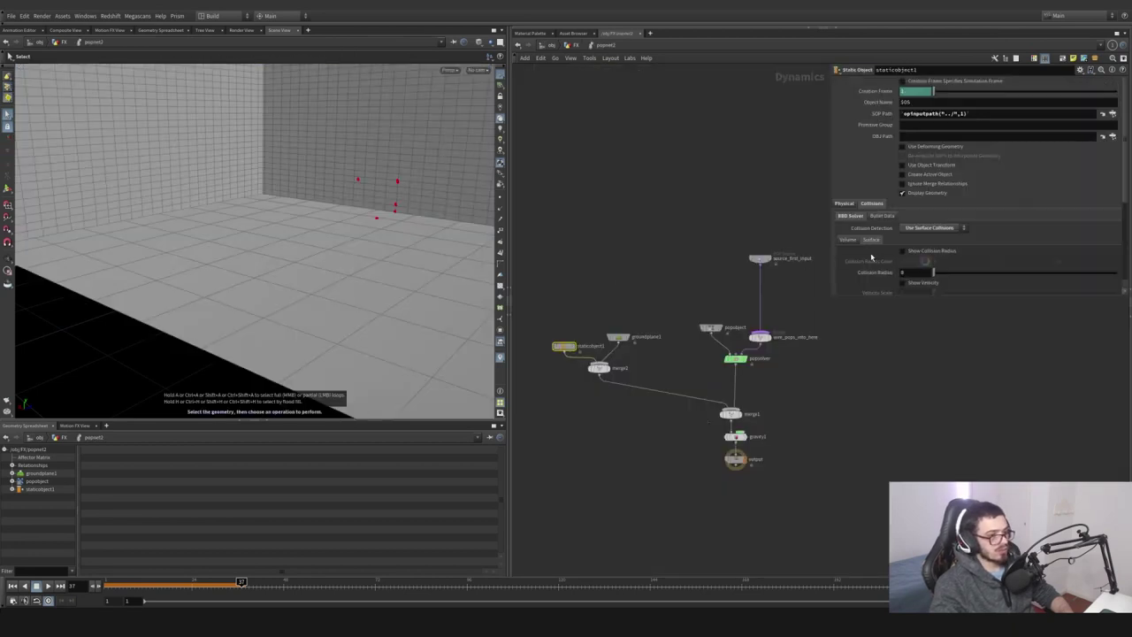
scroll(871, 257, "down", 3)
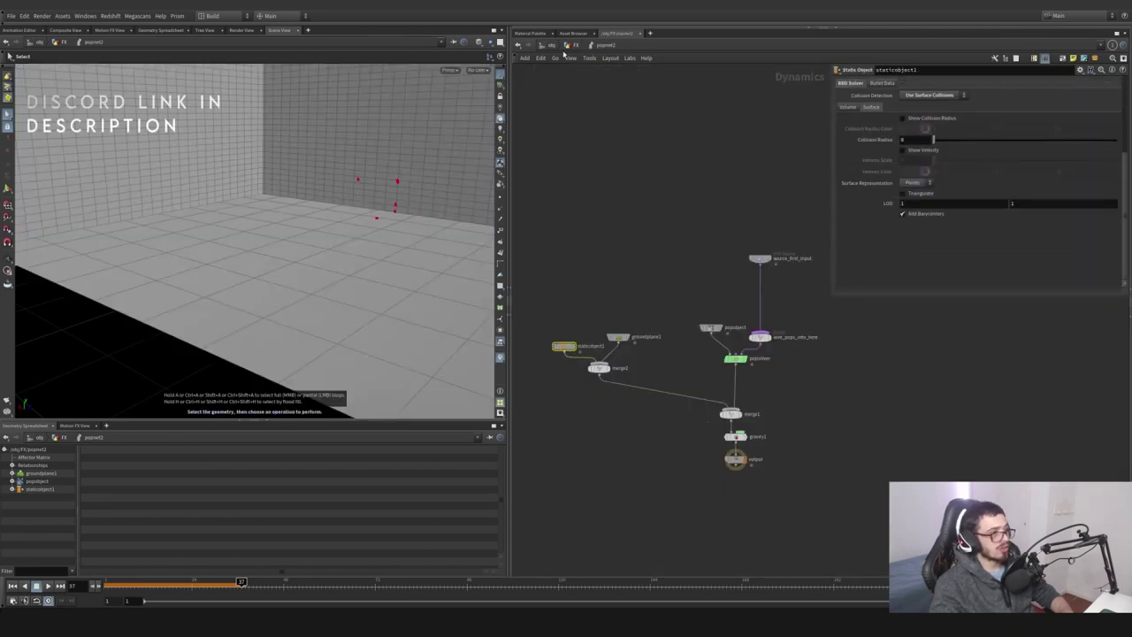
key("u")
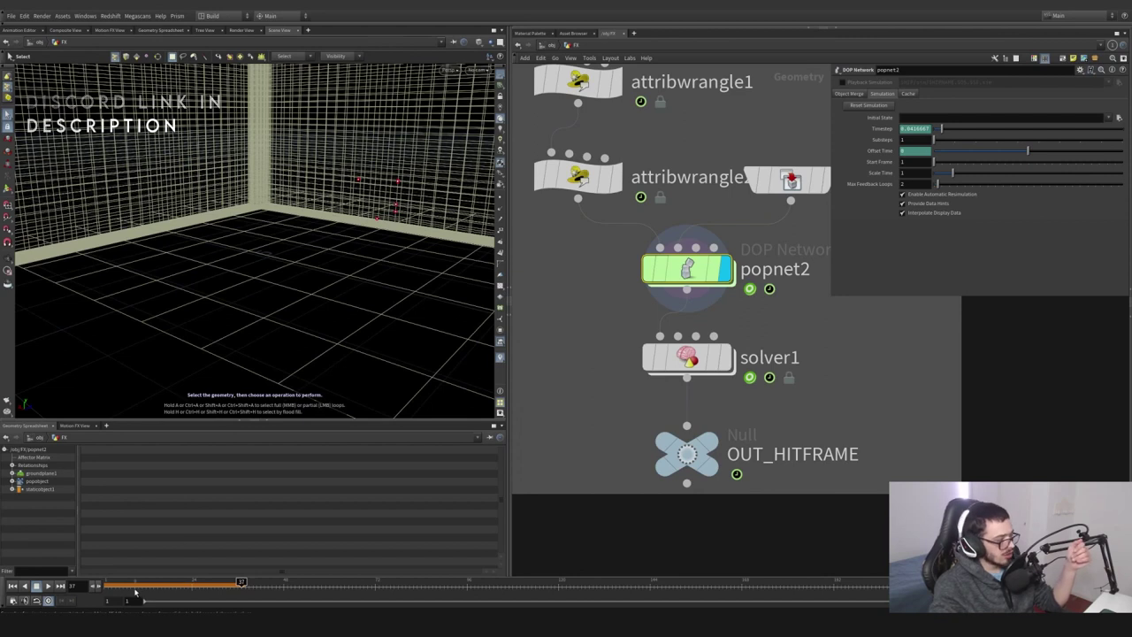
Select solver1 and filter its geometry spreadsheet attributes to hitFrame
left_click(687, 357)
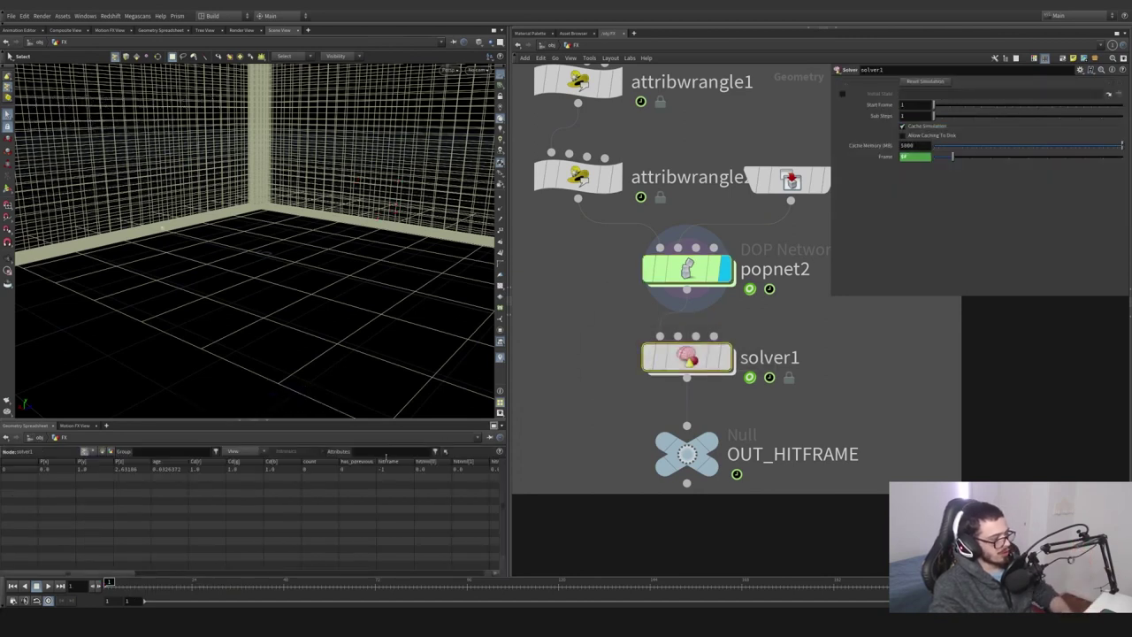
left_click(385, 453)
type("hitFram")
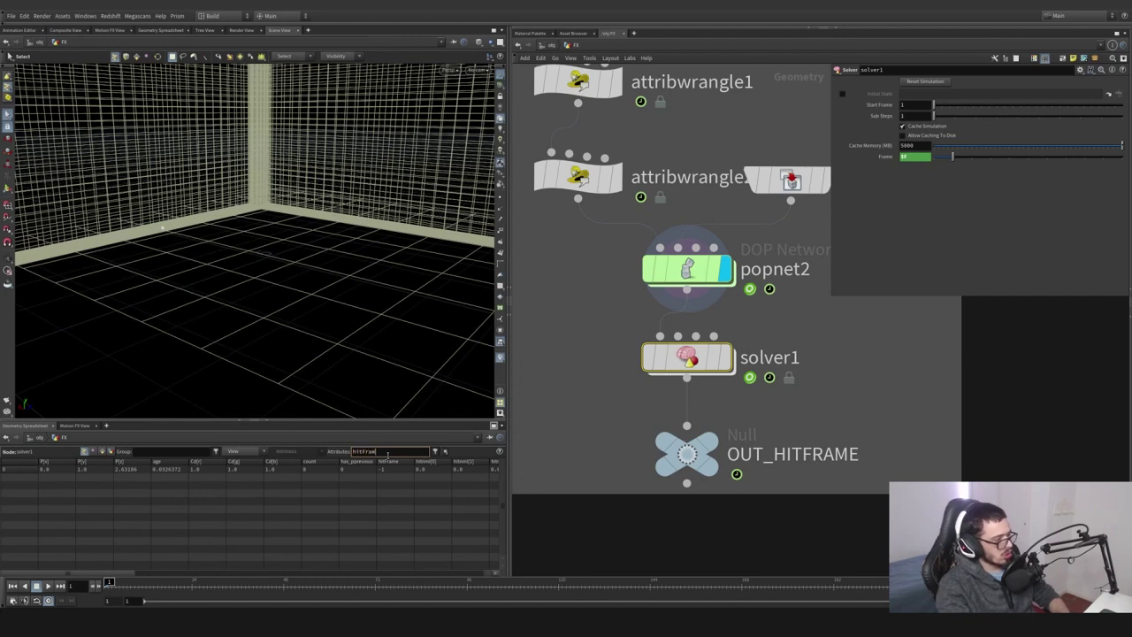
type("e")
key("Return")
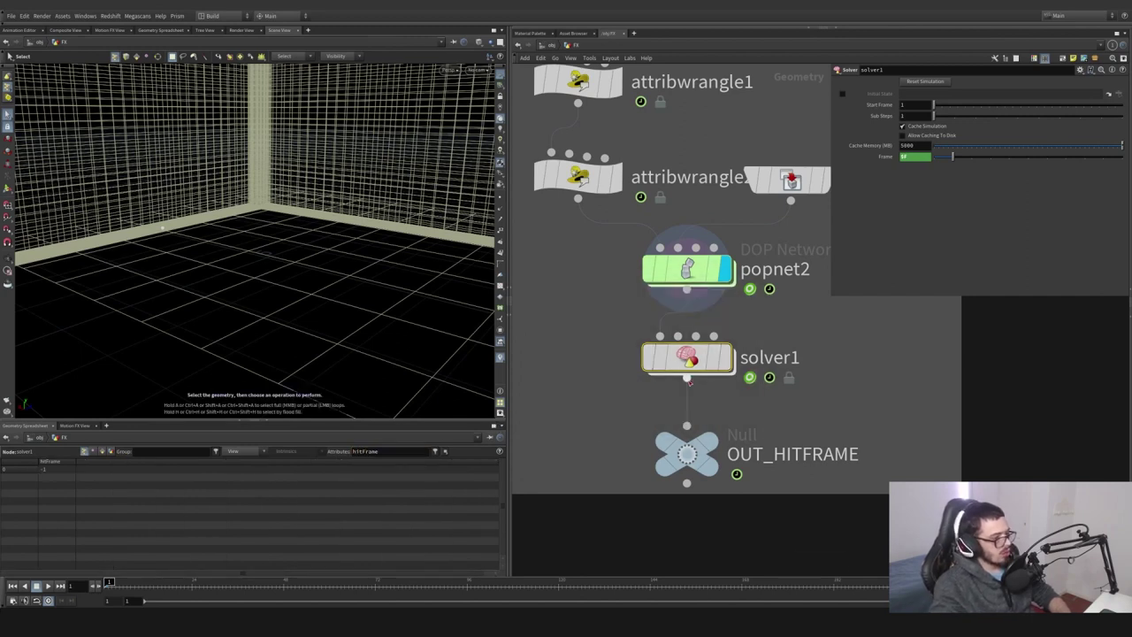
Display solver1 at frame 37 and enter its internal network
left_click(726, 357)
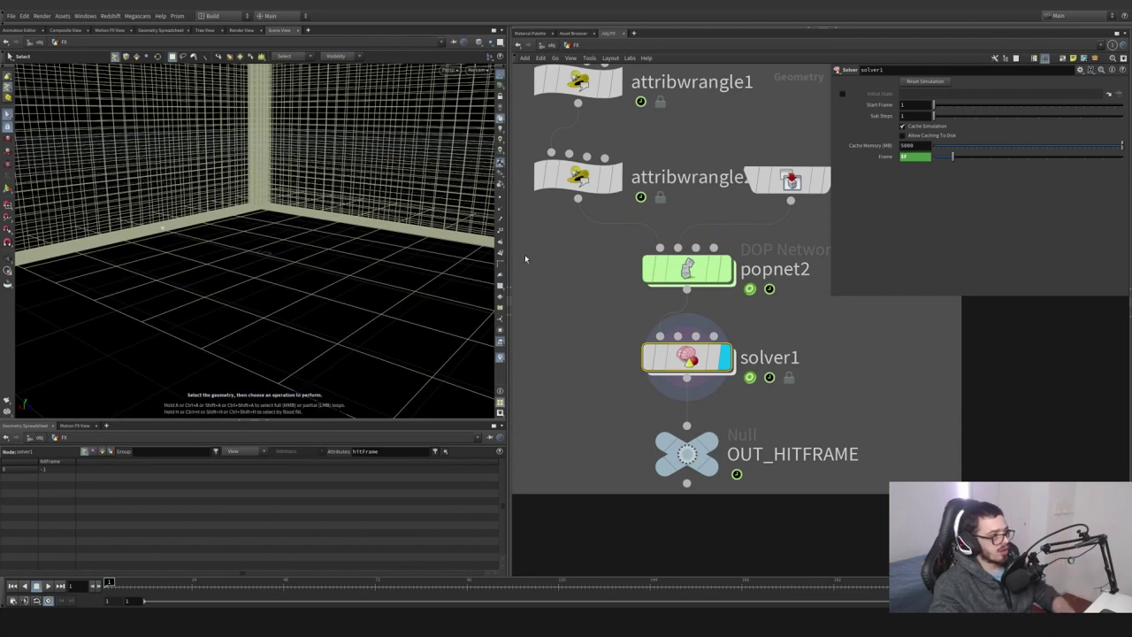
left_click_drag(109, 585, 242, 582)
double_click(688, 358)
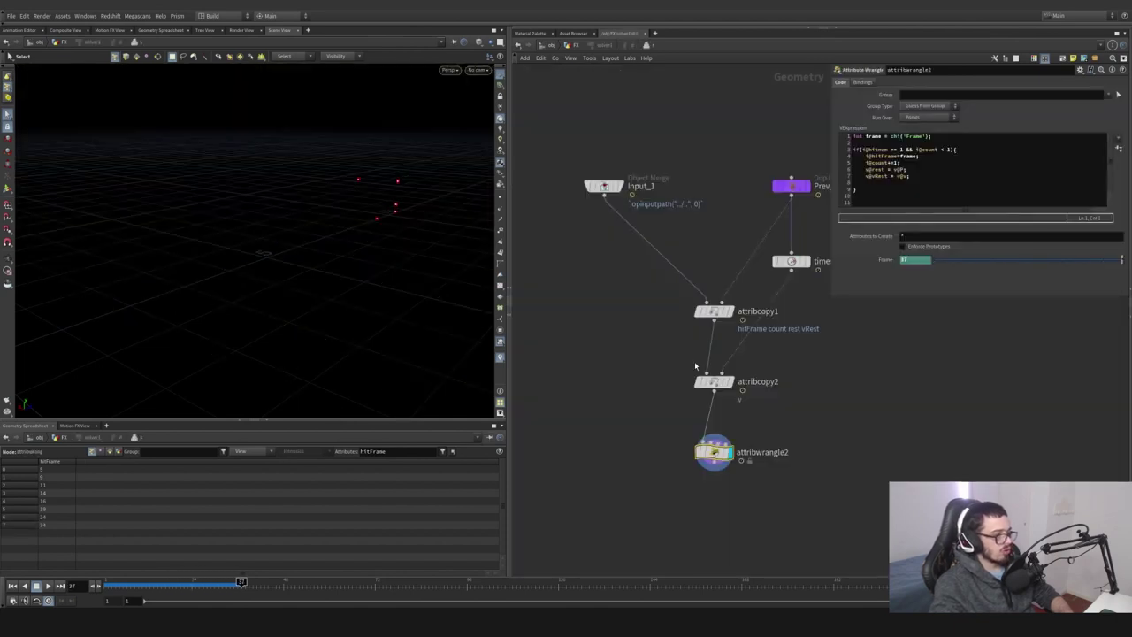
Rearrange the solver network by moving timeshift1 below attribcopy1 and attribwrangle2 further down below attribcopy2
middle_click_drag(708, 360, 673, 399)
left_click_drag(756, 301, 773, 391)
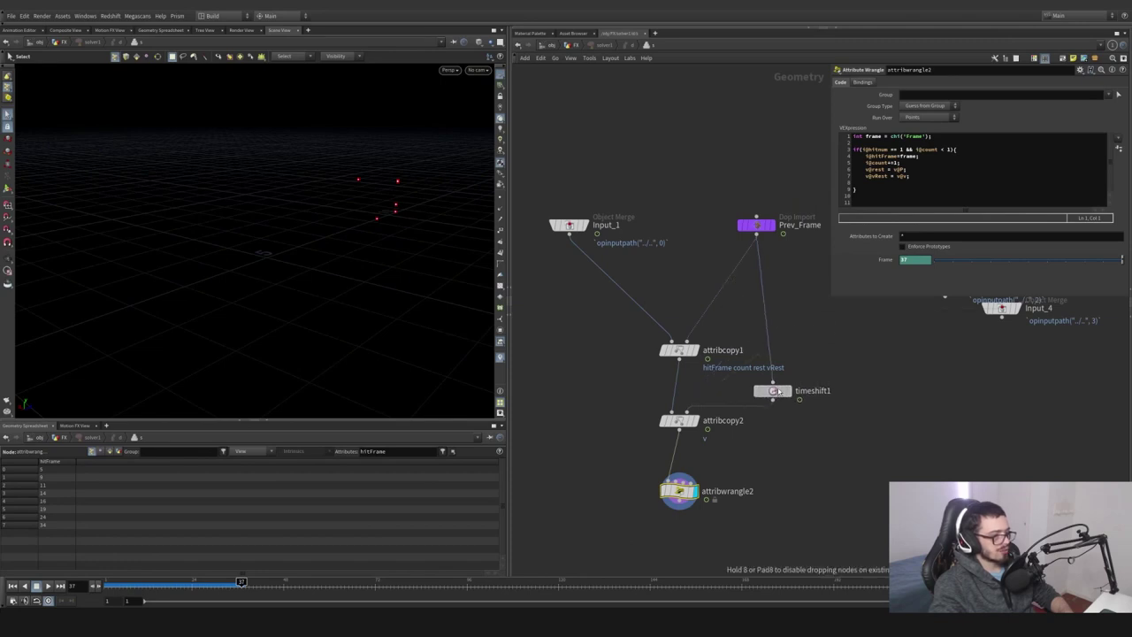
left_click_drag(718, 474, 656, 517)
middle_click_drag(763, 436, 769, 357)
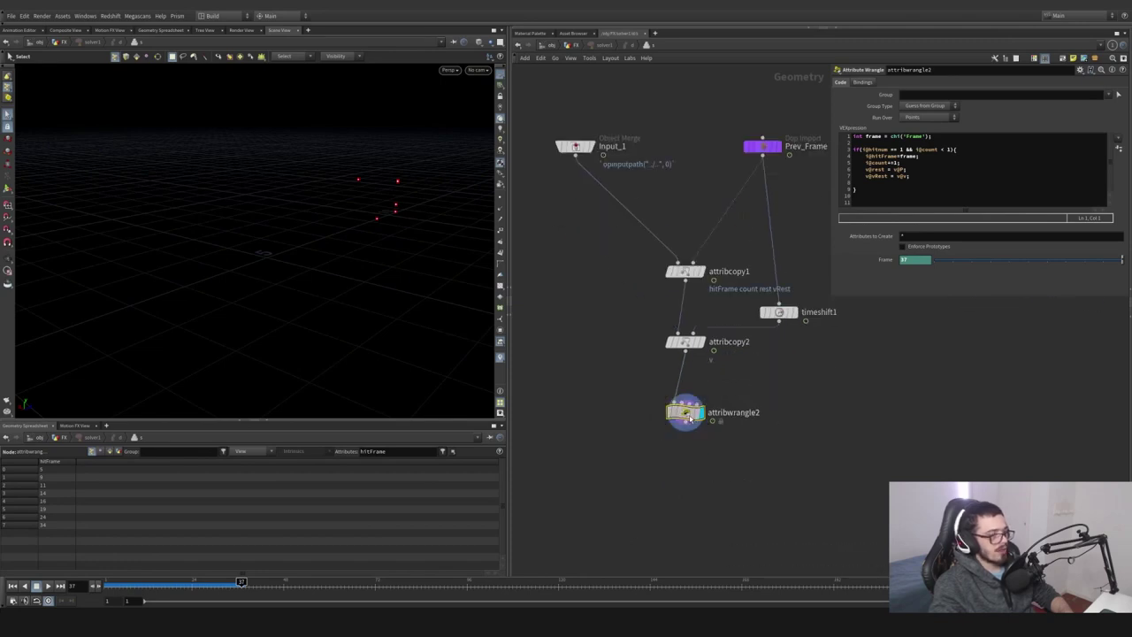
left_click_drag(690, 416, 686, 456)
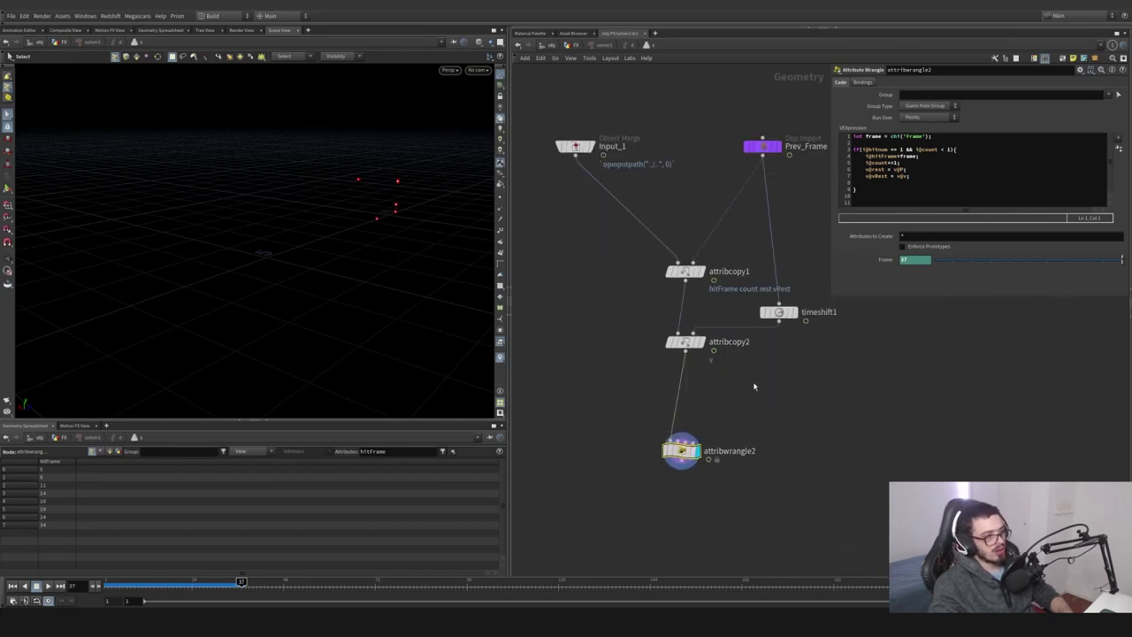
scroll(754, 386, "down", 2)
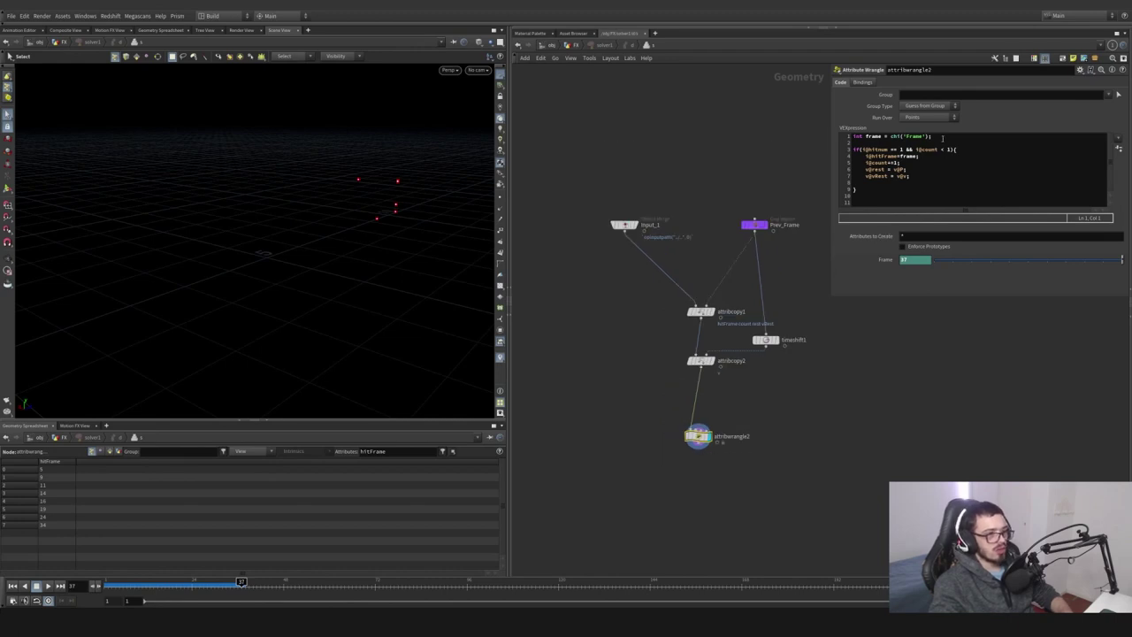
Review attribwrangle2's frame variable line and the expression behind its Frame parameter
left_click_drag(943, 139, 842, 137)
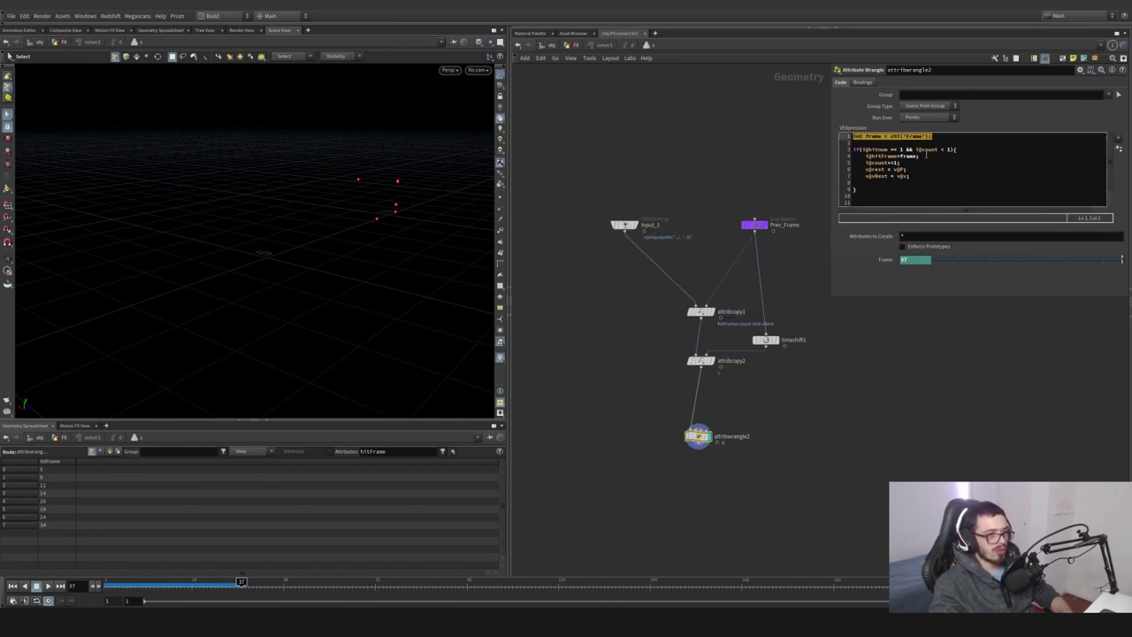
left_click(884, 260)
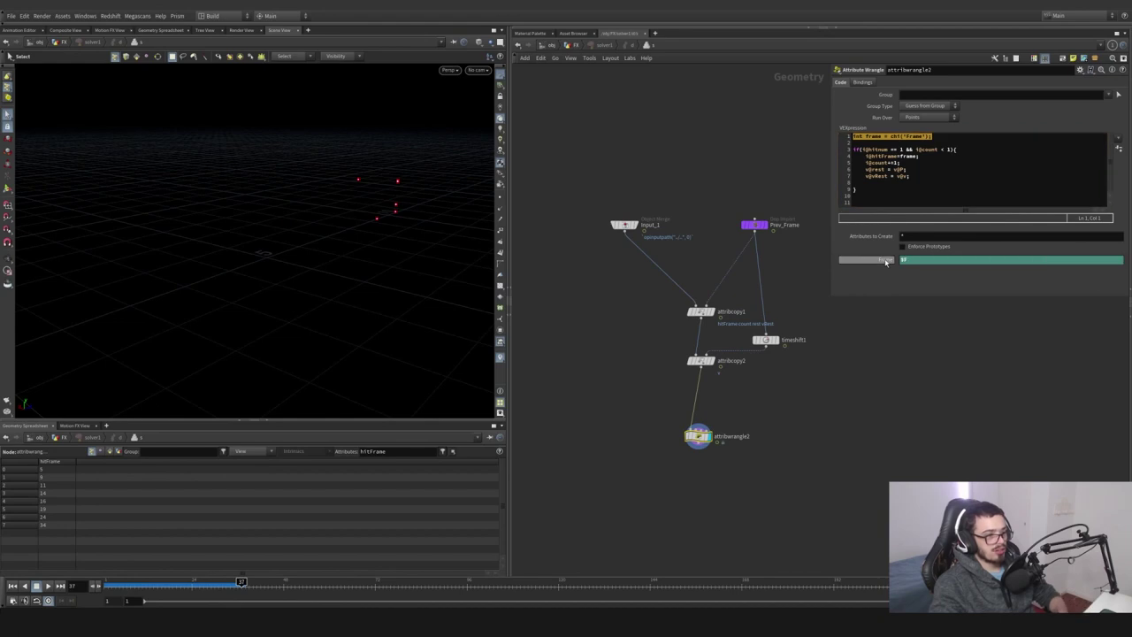
left_click(884, 260)
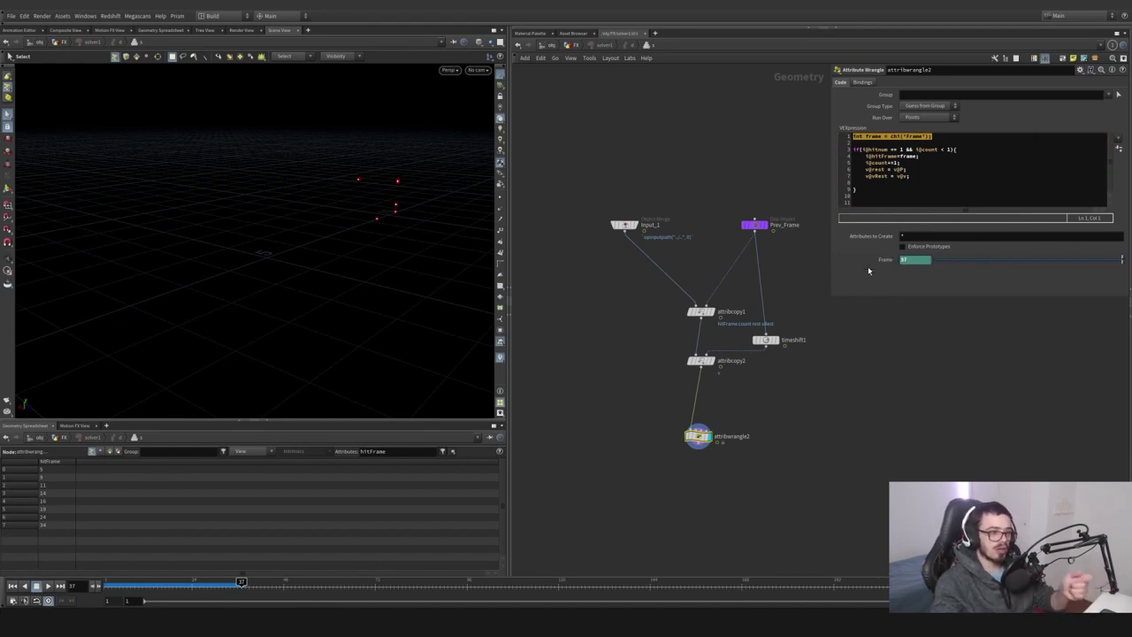
Examine the if block in attribwrangle2's code and its two conditions on hitnum and count
left_click(862, 189)
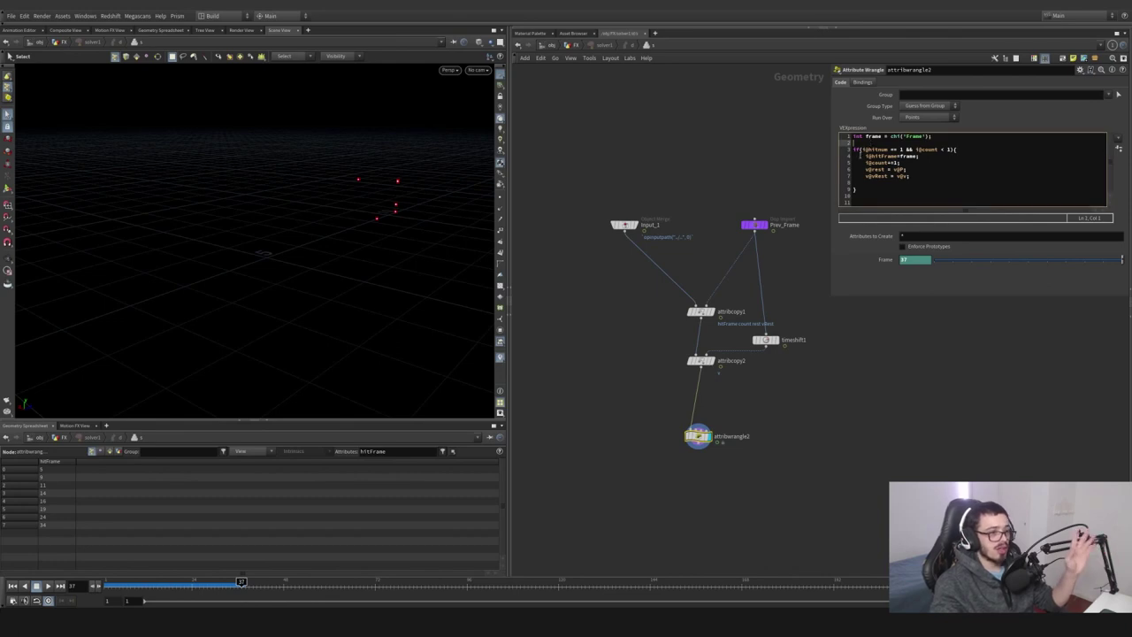
left_click_drag(862, 189, 850, 151)
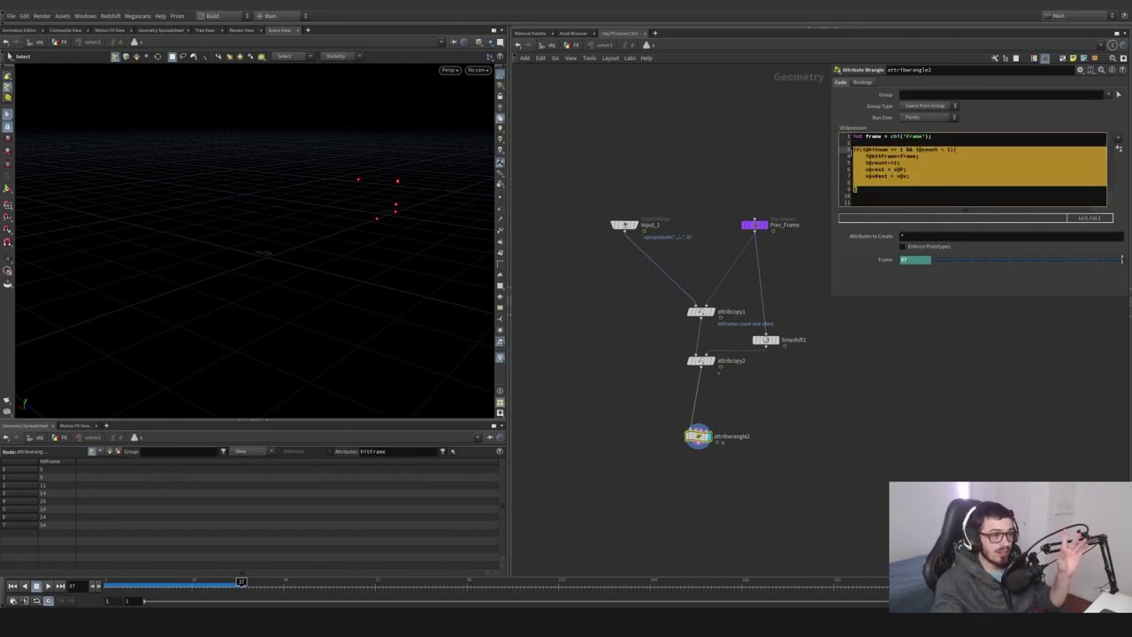
left_click_drag(864, 149, 902, 150)
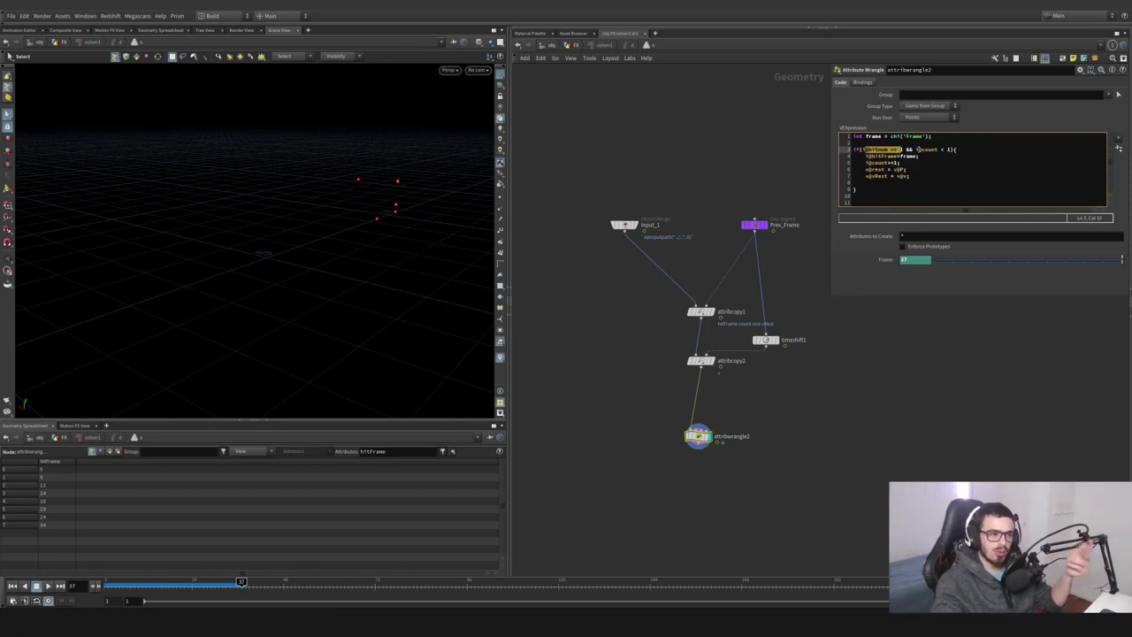
left_click_drag(916, 149, 949, 150)
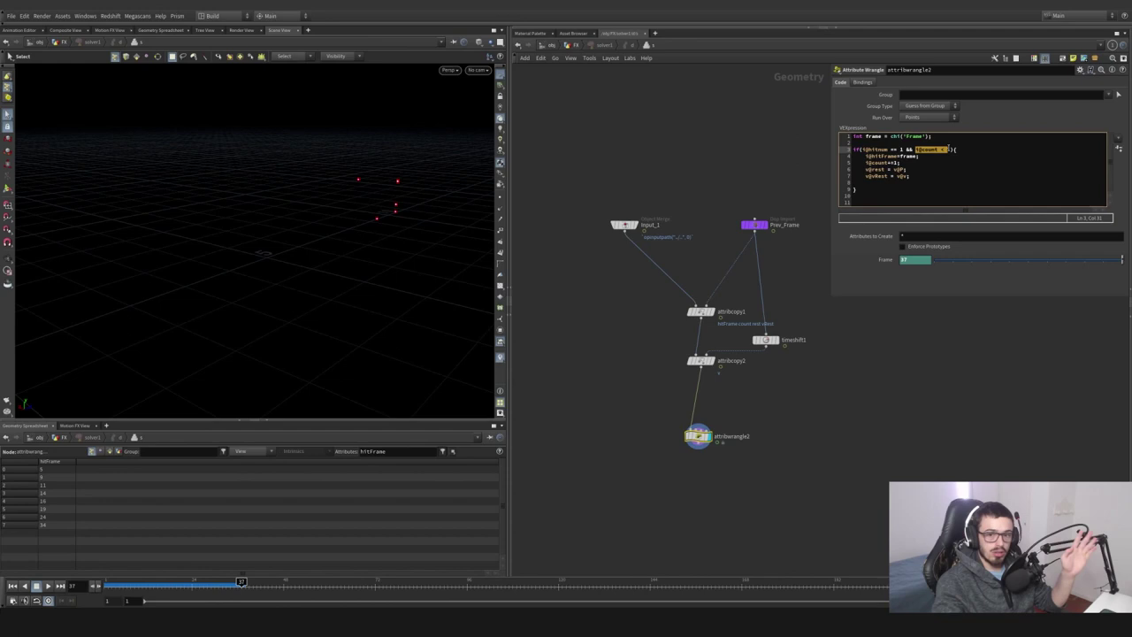
left_click(950, 149)
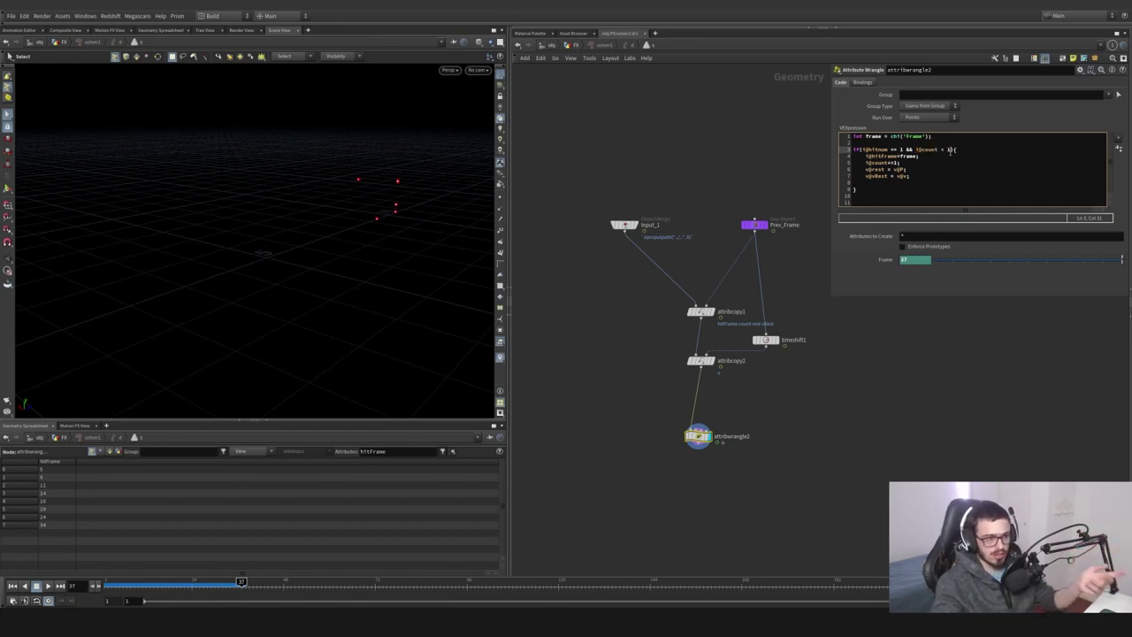
Go through the hitFrame, count and rest assignments in attribwrangle2 and relate the count increment to the count condition
left_click(865, 156)
mouse_move(882, 156)
left_mouse_down()
mouse_move(902, 157)
mouse_move(864, 164)
left_mouse_up()
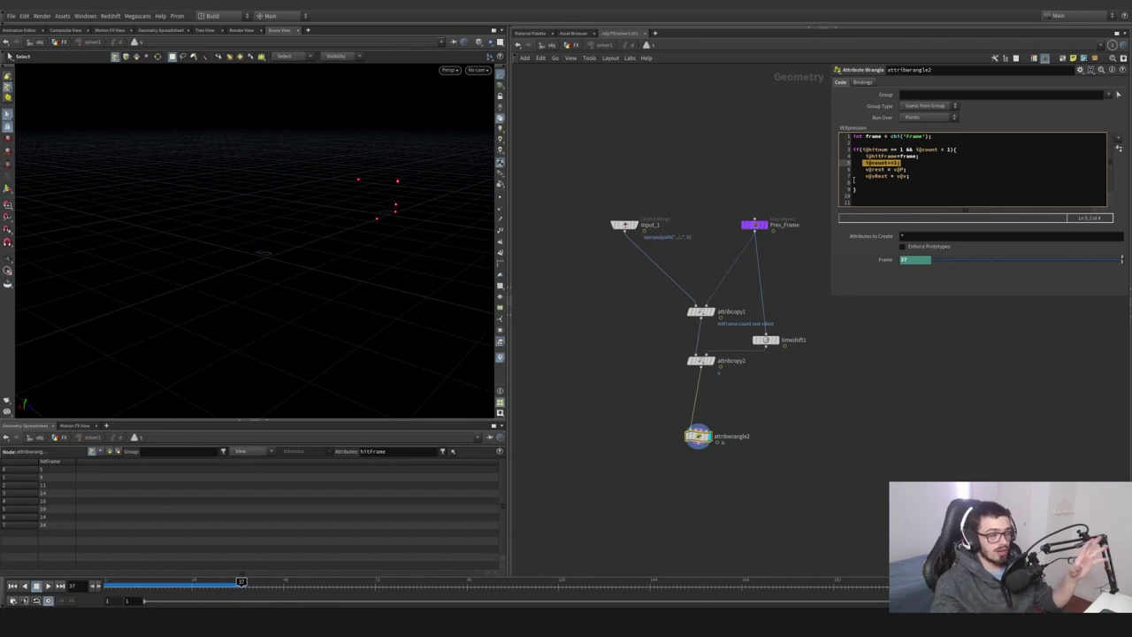
left_click_drag(907, 170, 866, 170)
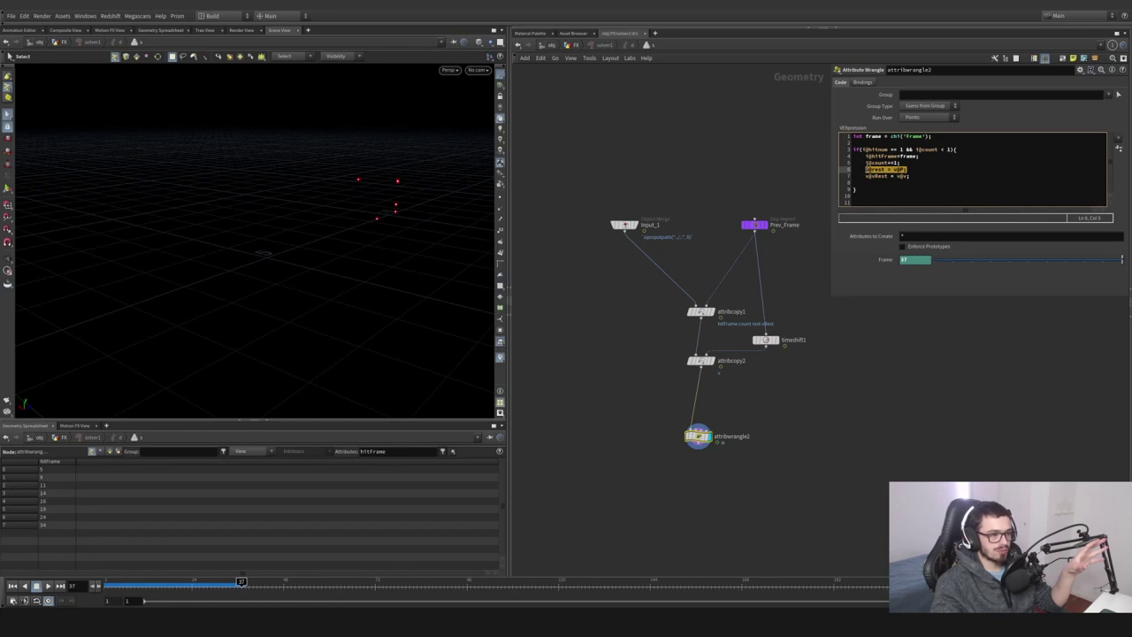
left_click_drag(911, 162, 869, 163)
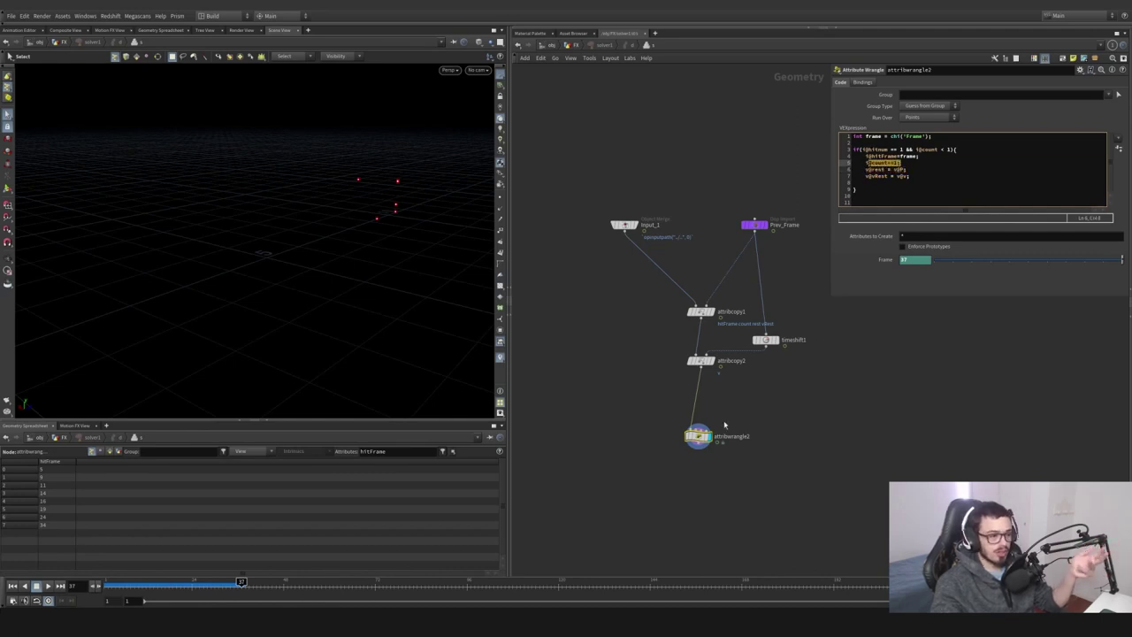
left_click(917, 149)
left_click_drag(917, 149, 947, 151)
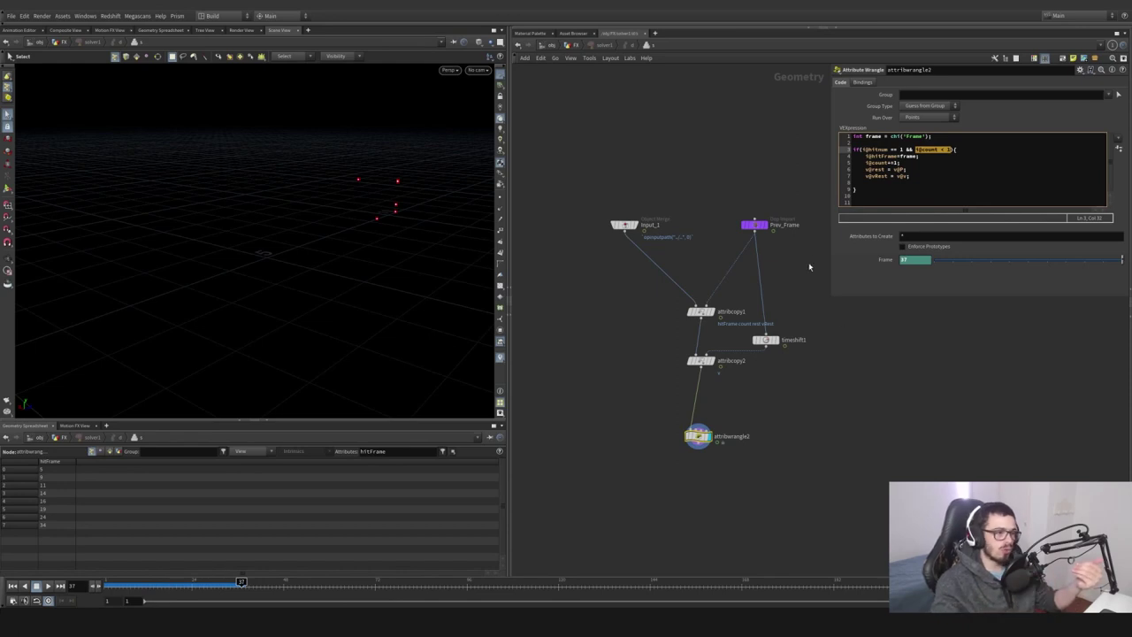
Review attribcopy1's attribute to match and its copied hitFrame, count, rest and vRest attributes
scroll(792, 244, "up", 5)
middle_click_drag(766, 243, 838, 168)
left_click_drag(591, 309, 698, 374)
left_click_drag(916, 137, 895, 138)
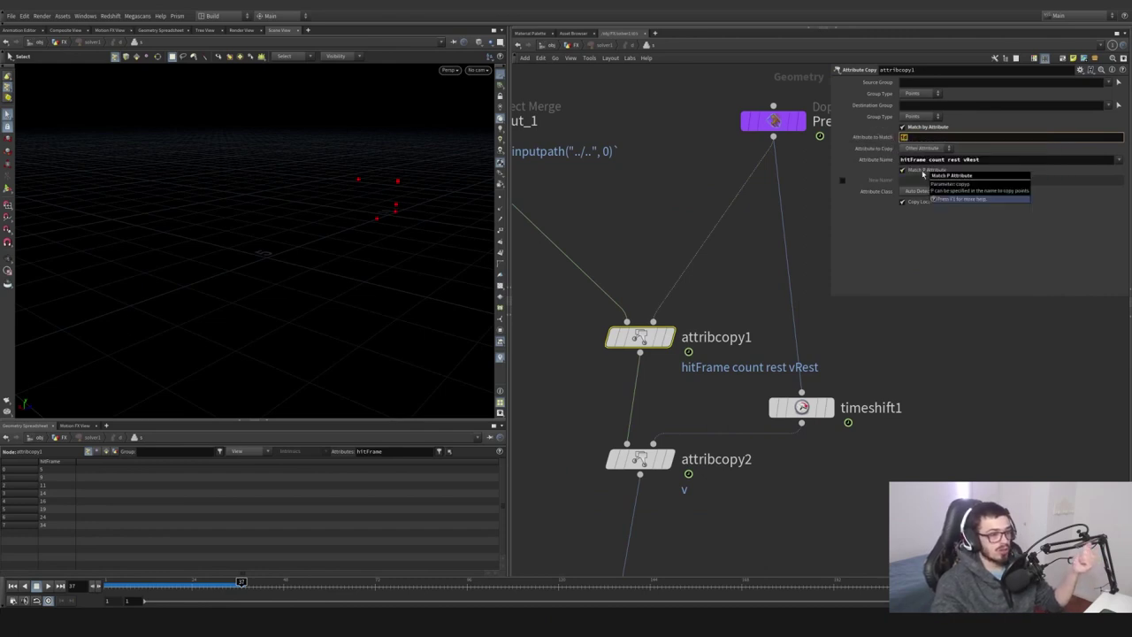
left_click(922, 160)
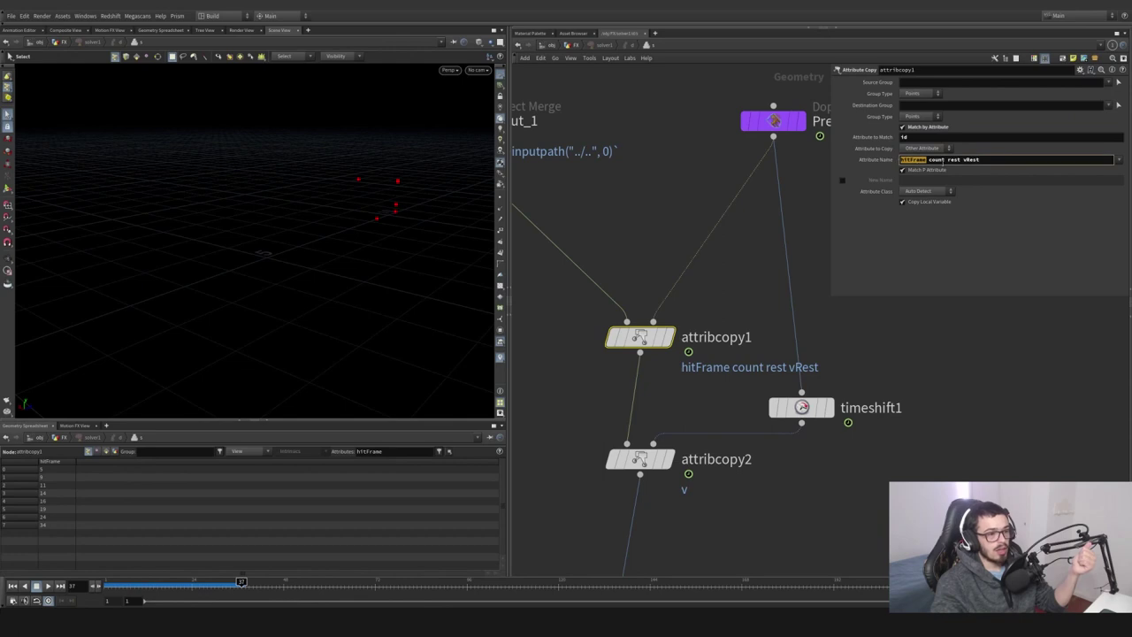
left_click(947, 161)
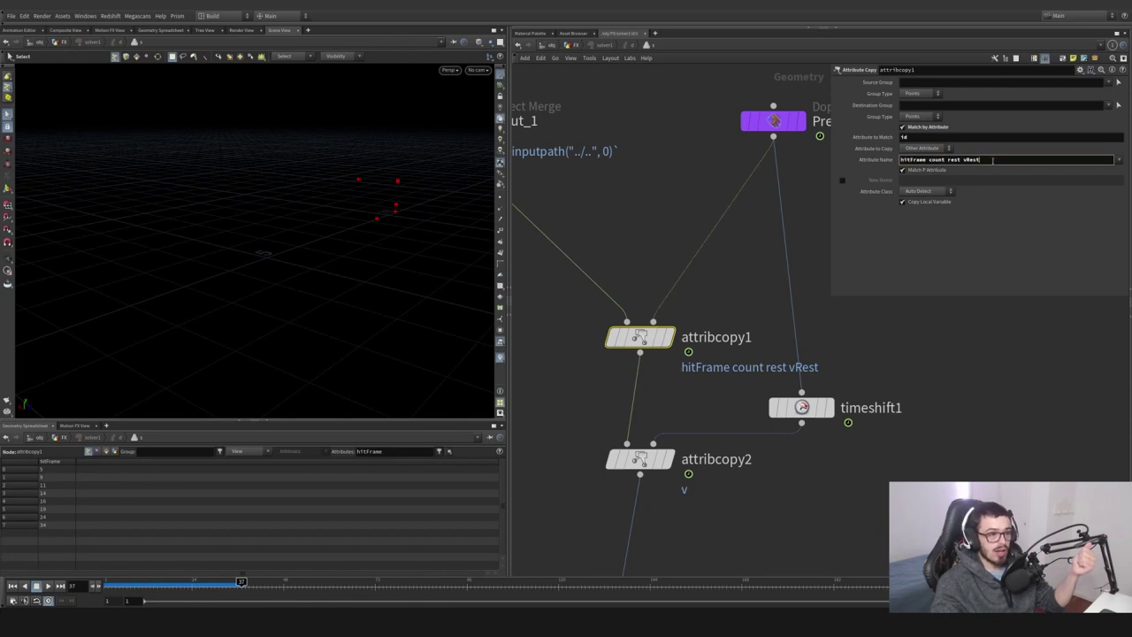
left_click_drag(992, 160, 948, 160)
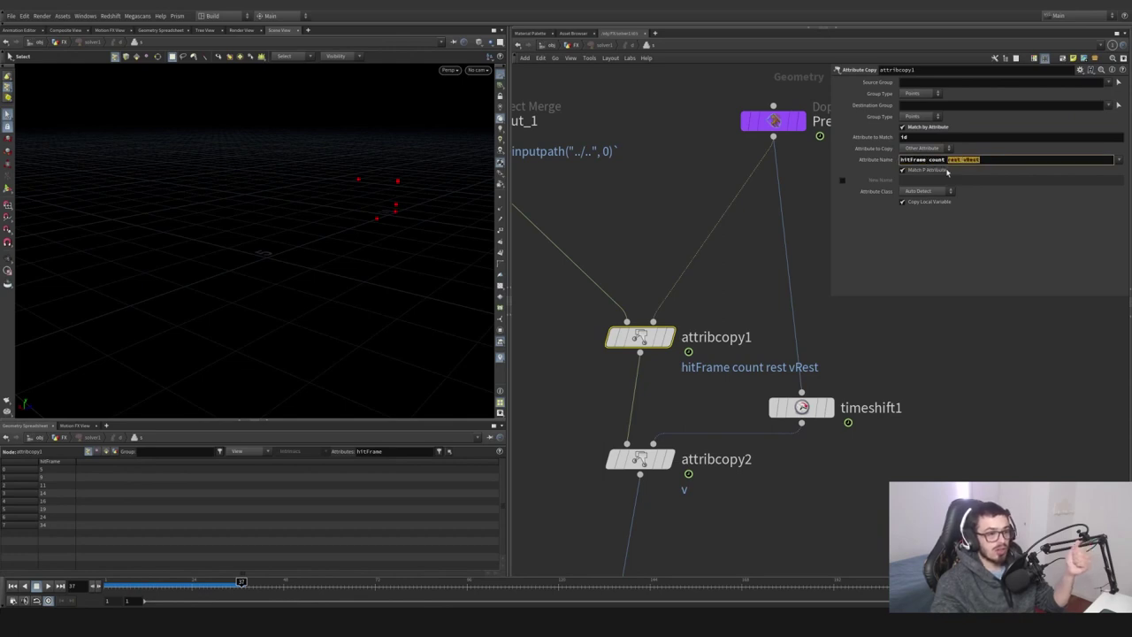
Review the settings of attribcopy2 and timeshift1 in the solver, and return to the FX network
left_click(884, 372)
middle_click_drag(793, 481, 778, 416)
scroll(780, 447, "down", 3)
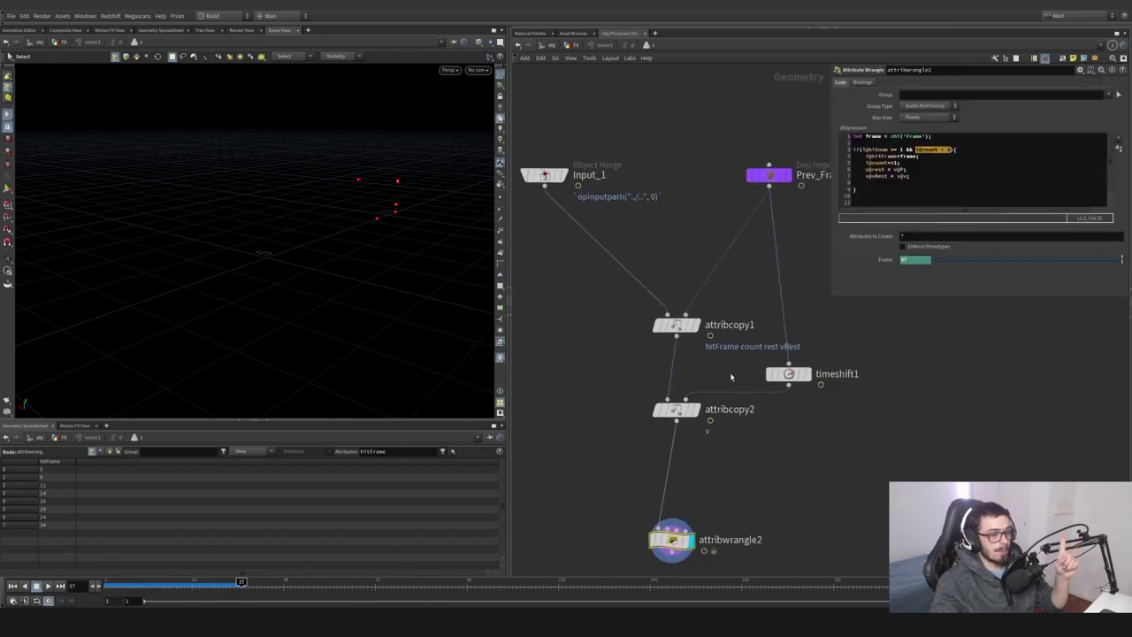
left_click(677, 409)
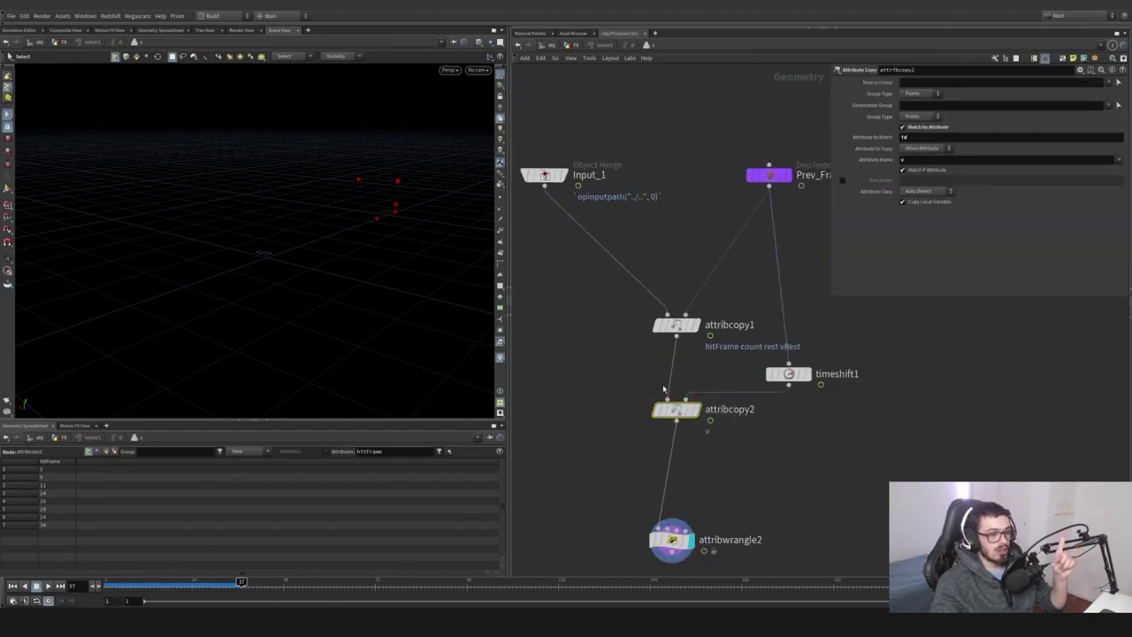
left_click(789, 373)
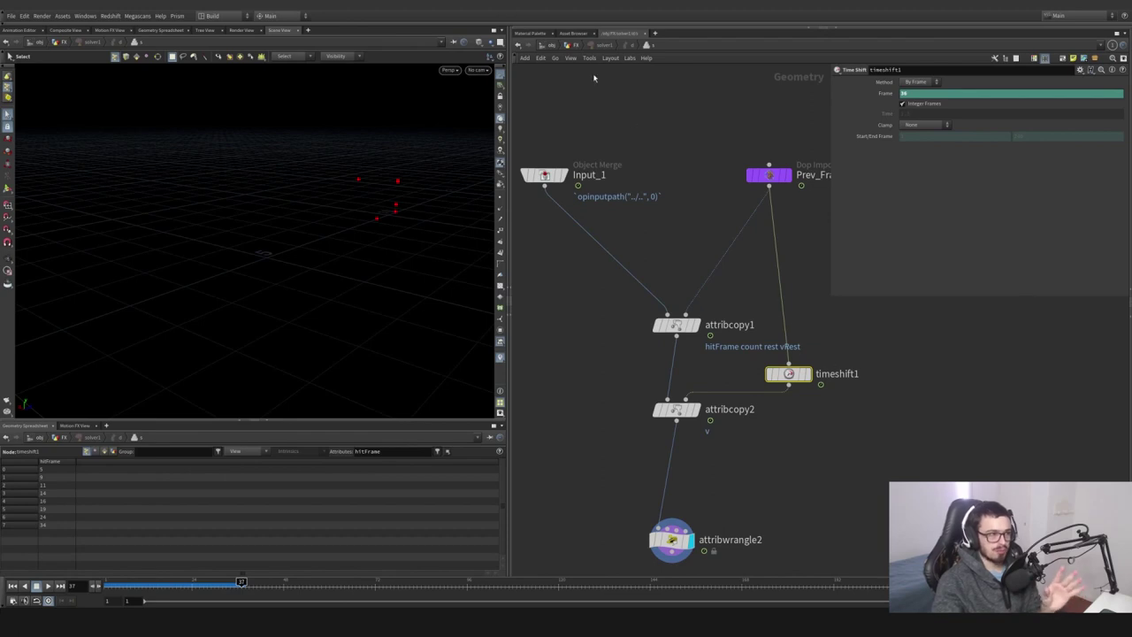
left_click(573, 48)
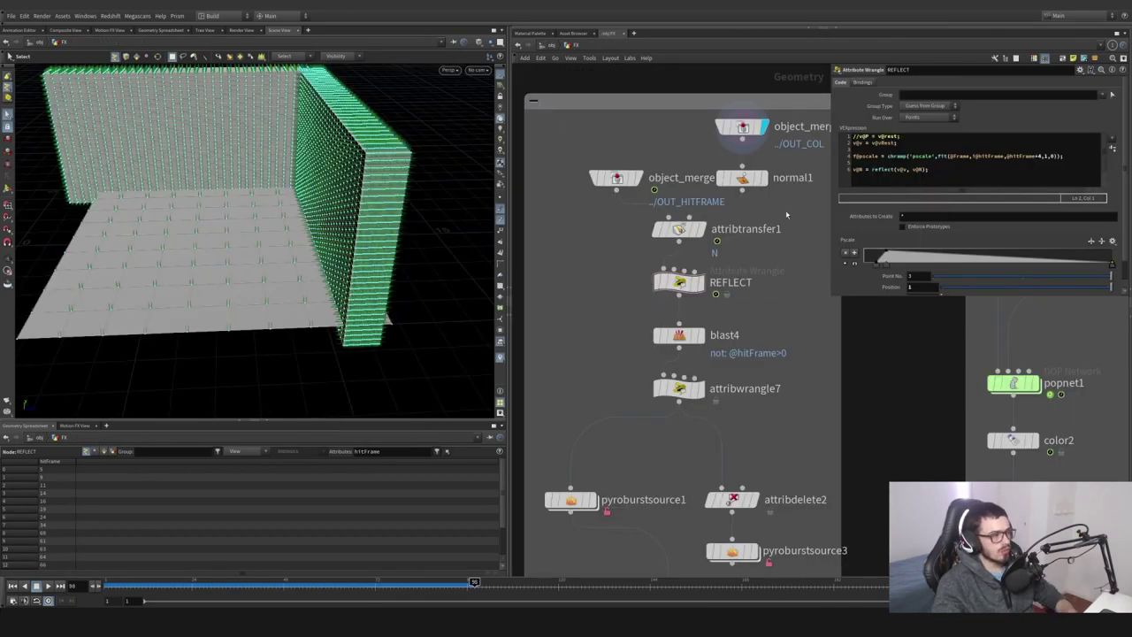
Display normal1 to inspect the collision geometry's point normals, and switch the view to the hit points merged from OUT_HITFRAME
mouse_move(736, 125)
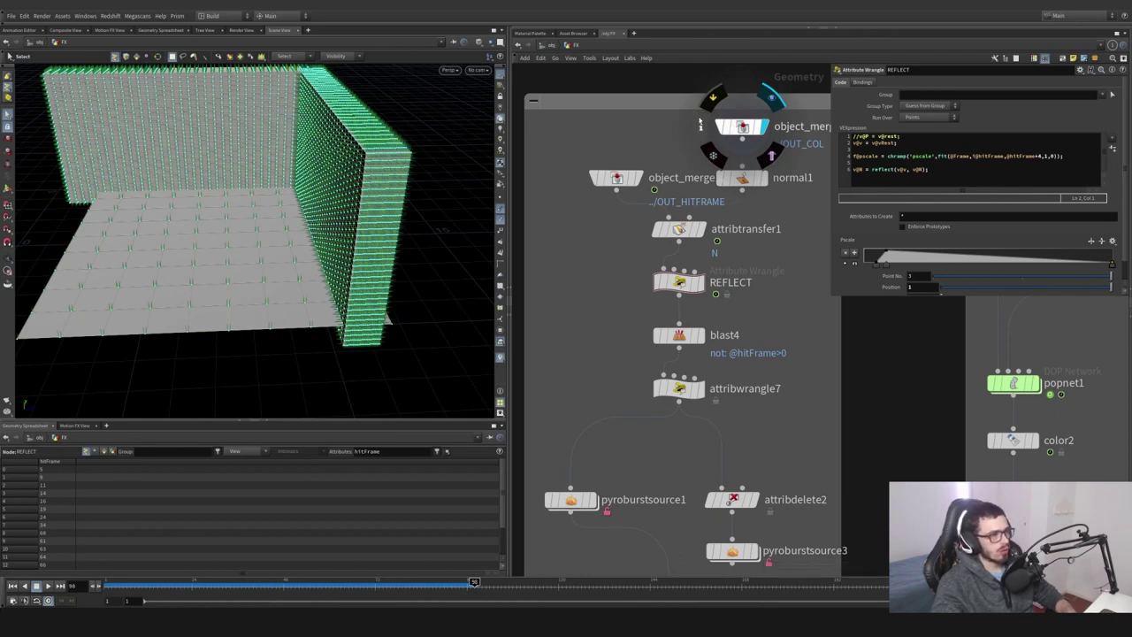
left_click(763, 180)
left_click(746, 180)
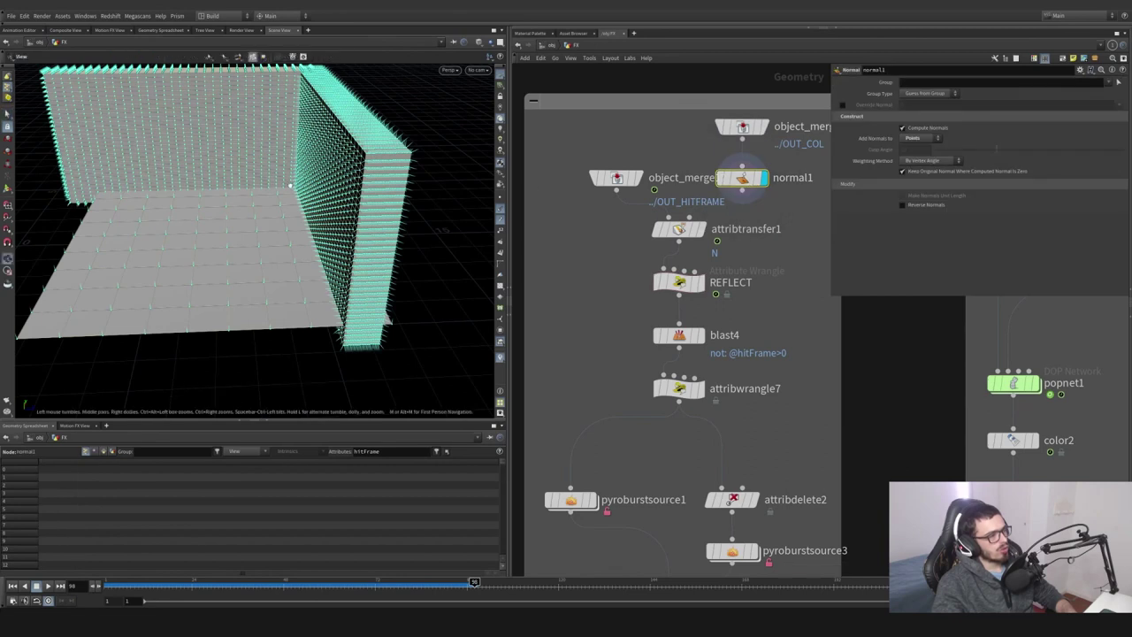
left_click(631, 180)
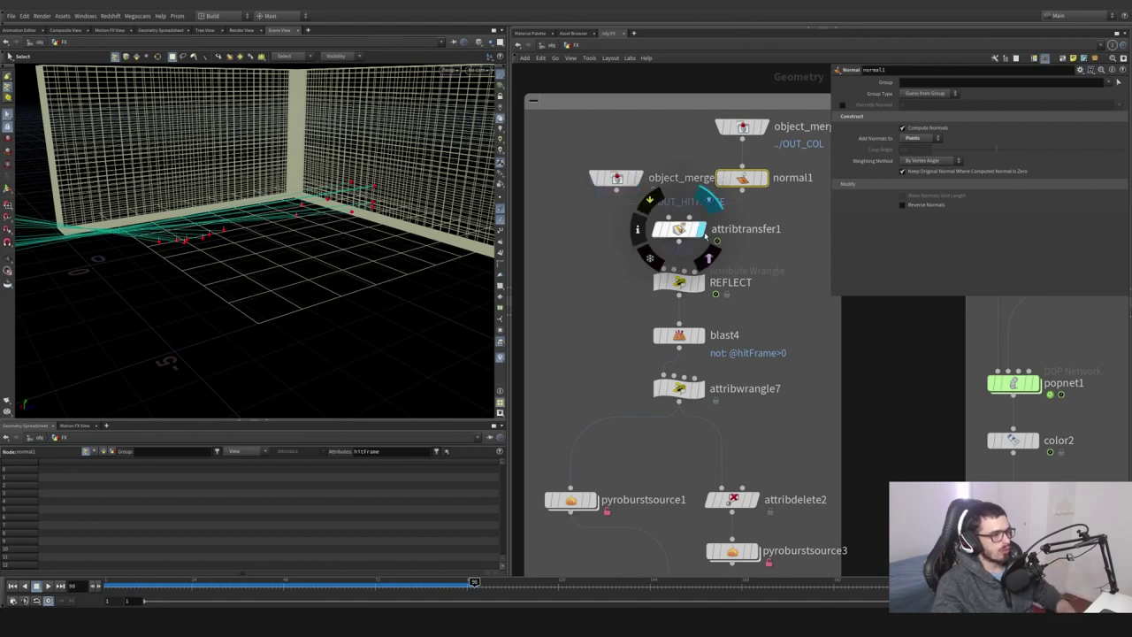
Display attribtransfer1 and inspect the N attribute it transfers from the collision geometry to the hit points
left_click(689, 229)
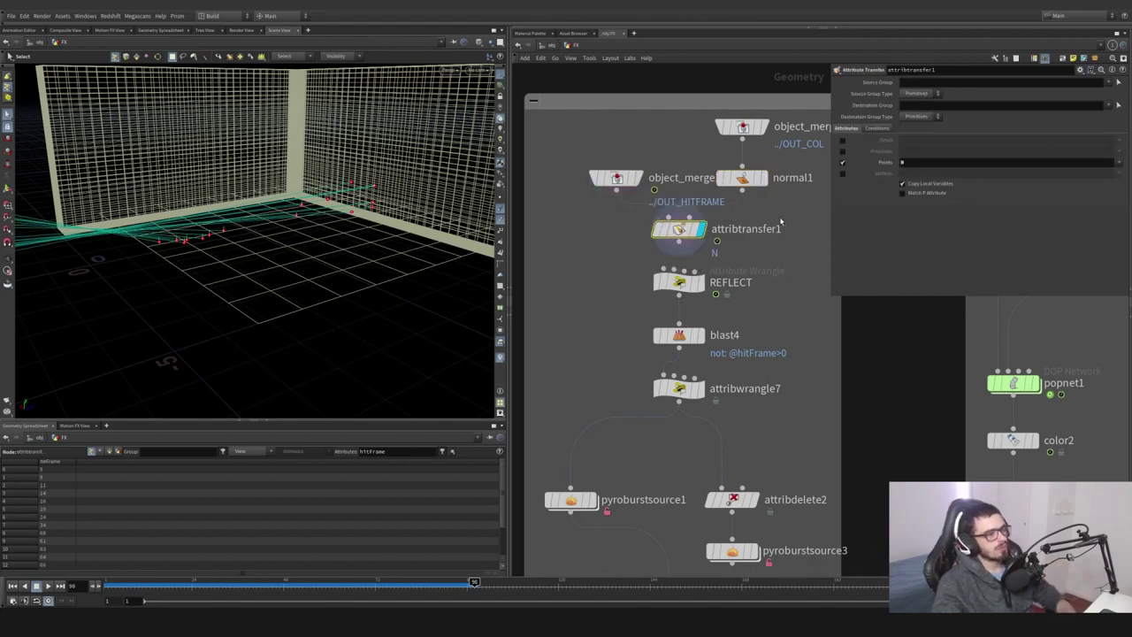
right_click_drag(311, 218, 398, 210, "alt")
left_click_drag(398, 211, 182, 222)
key("s")
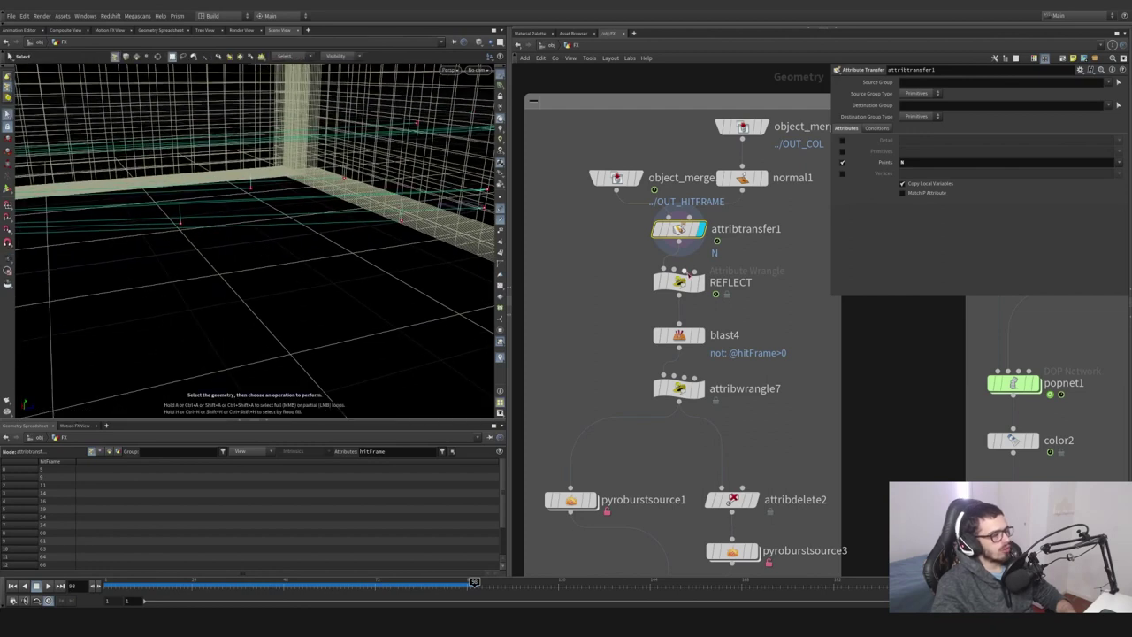
Display the REFLECT wrangle, dismiss the autosave prompt, hide the collision wireframe and inspect the reflected normals
left_click(678, 282)
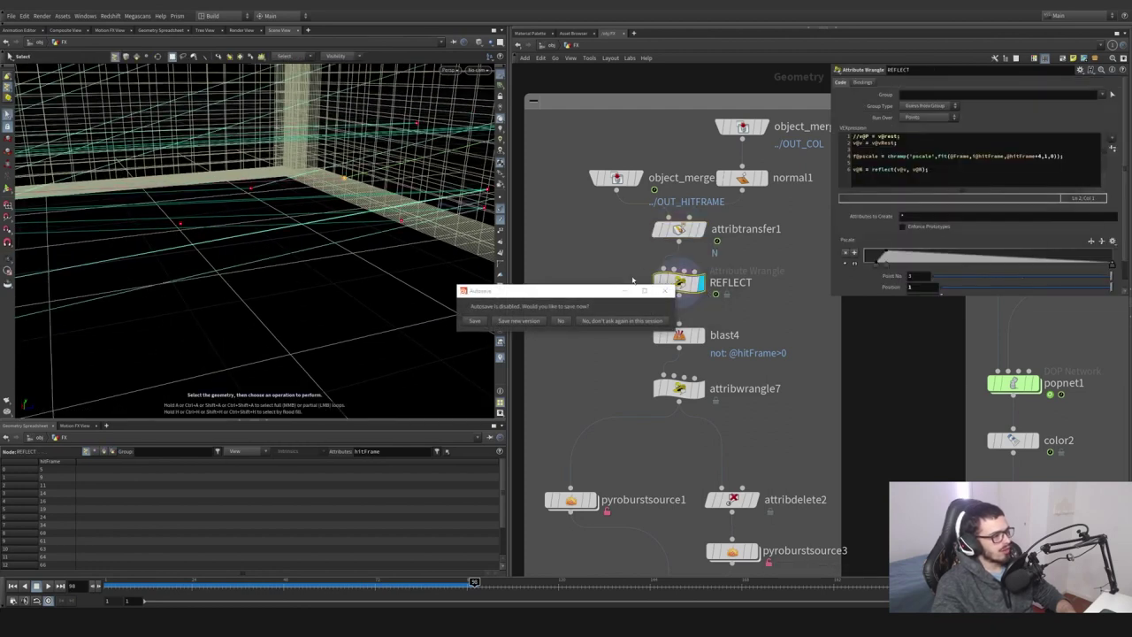
key("Escape")
left_click_drag(304, 201, 121, 245)
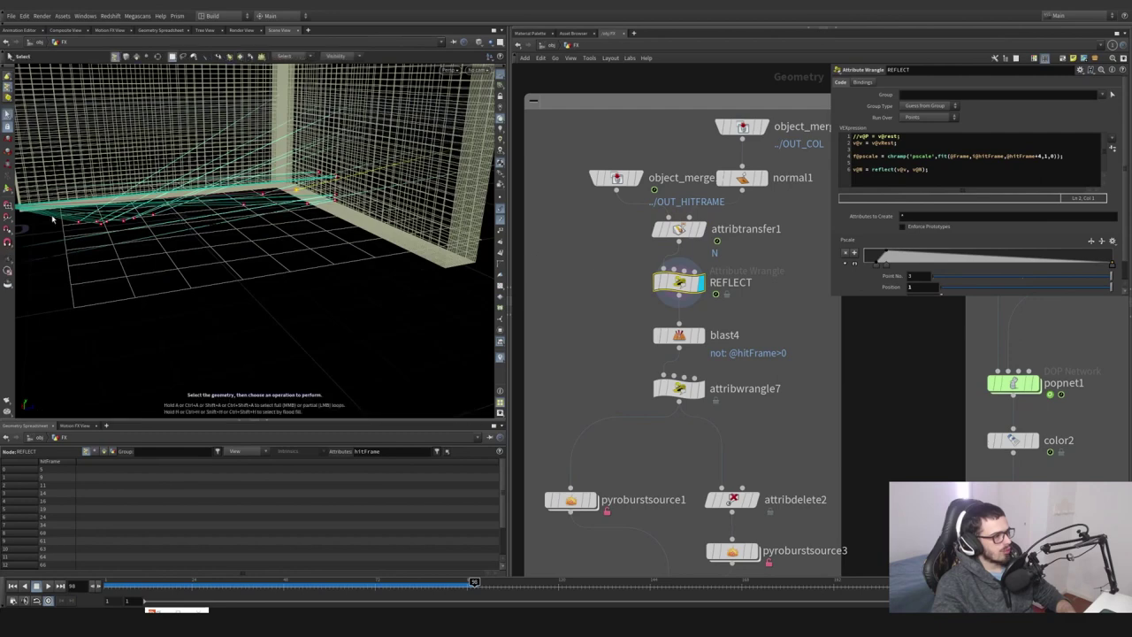
left_click_drag(54, 220, 196, 298)
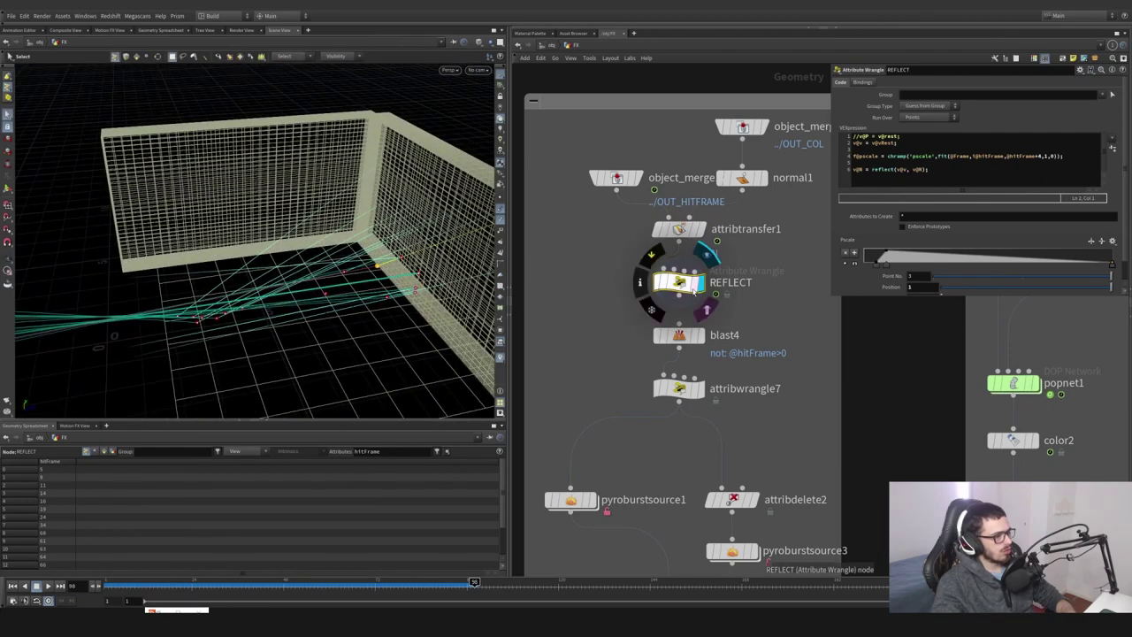
left_click(707, 309)
left_click_drag(317, 305, 343, 248, "alt")
key("s")
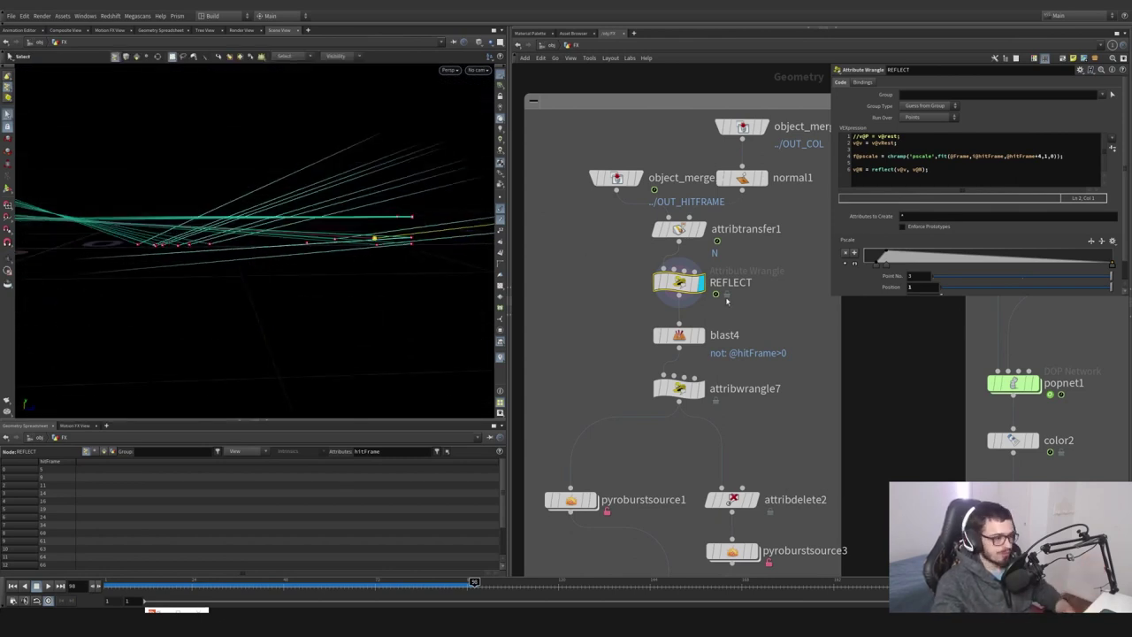
key("c")
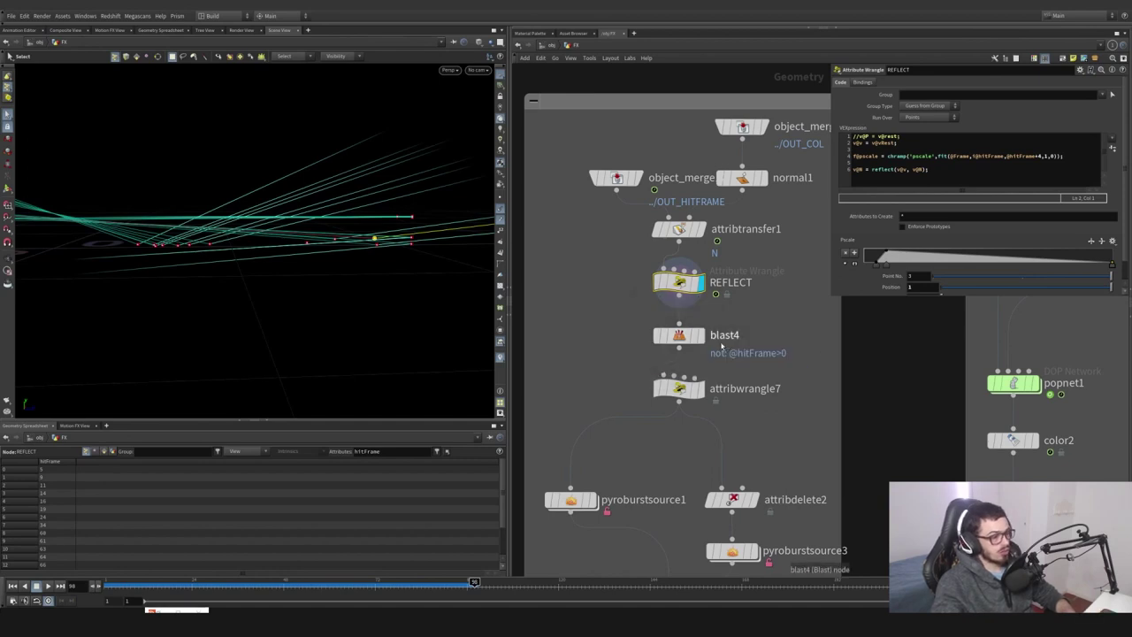
mouse_move(705, 336)
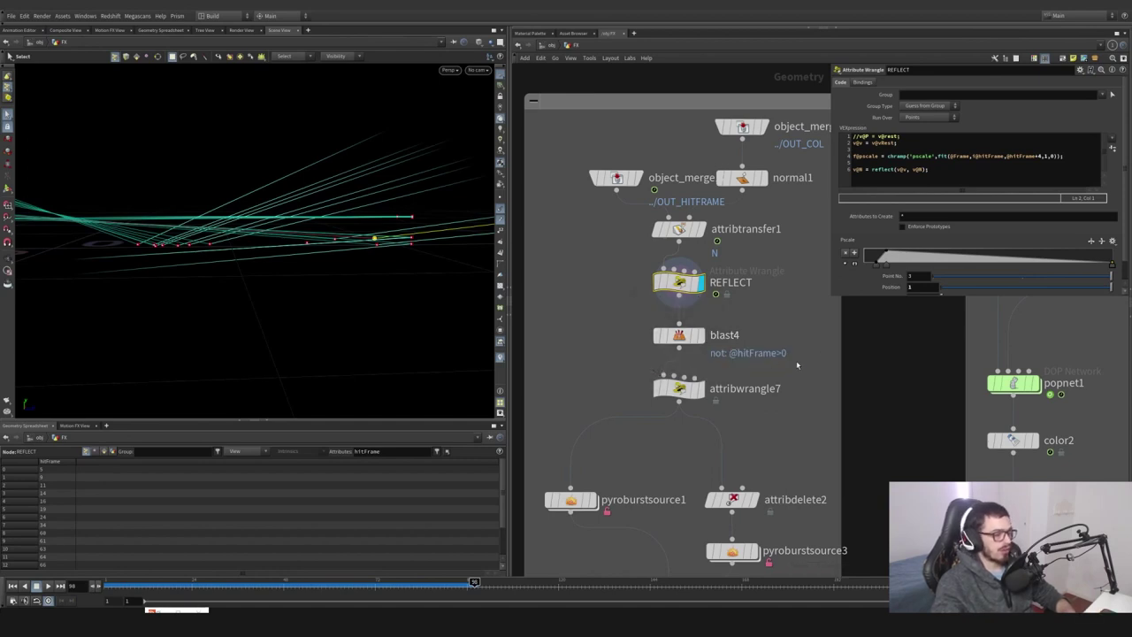
left_click(697, 336)
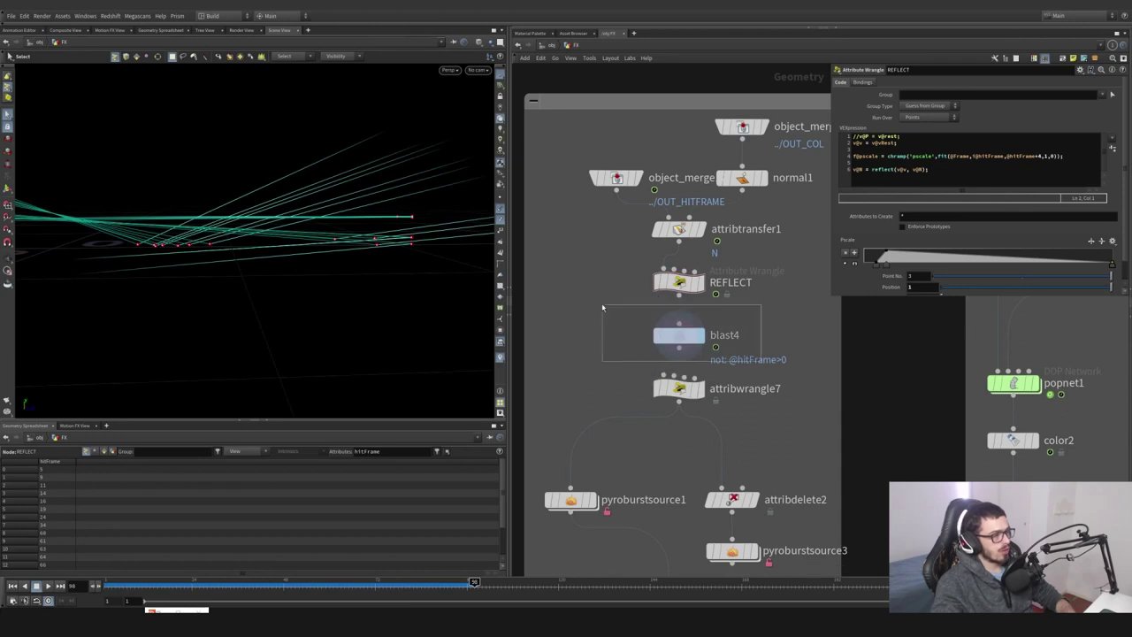
left_click_drag(303, 253, 301, 264, "alt")
left_click_drag(210, 581, 386, 564)
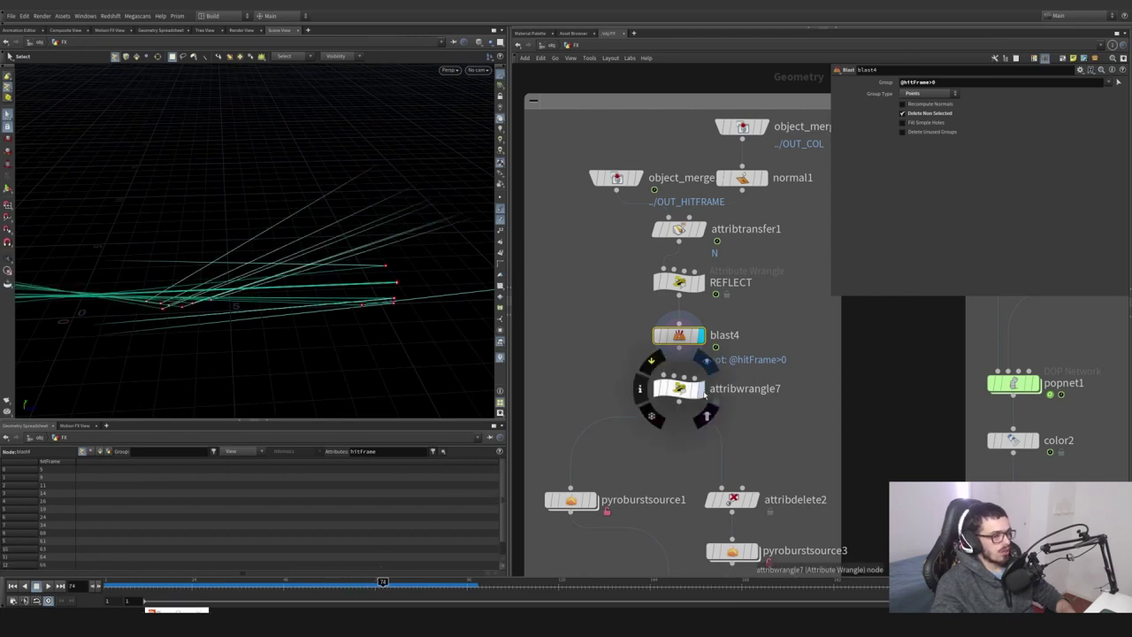
Display attribwrangle7 and examine the code line that assigns hitFrame to startframe
left_click(699, 388)
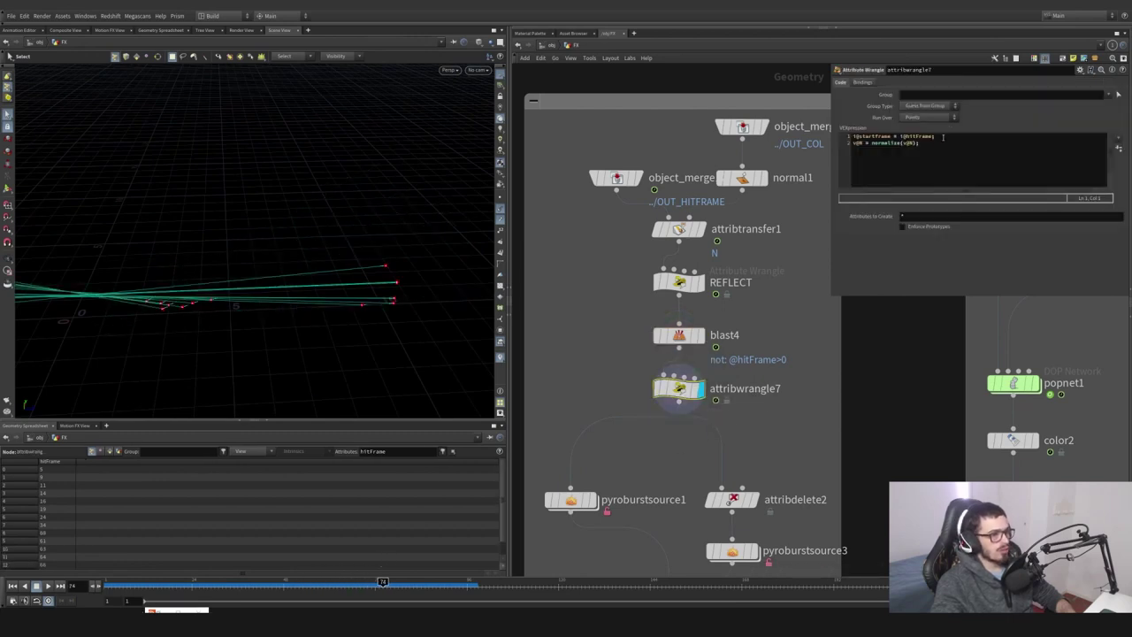
left_click(943, 137)
left_click_drag(875, 137, 924, 137)
left_click(891, 137)
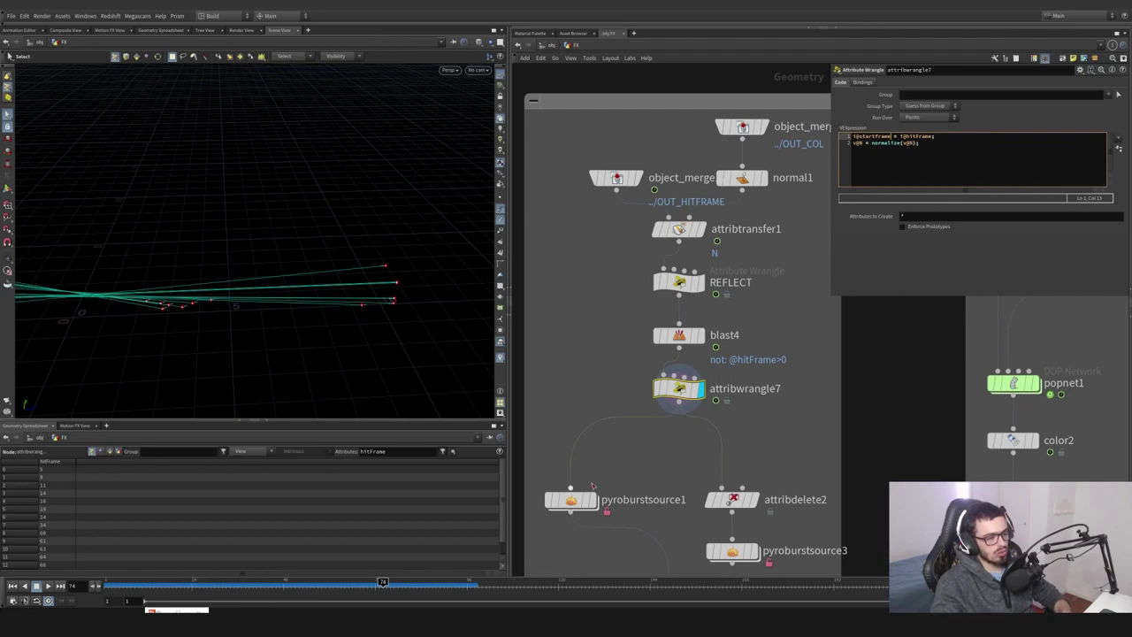
Examine the normalize(v@N) line in attribwrangle7 and inspect the shortened normals on the points up close
left_click_drag(927, 142, 853, 142)
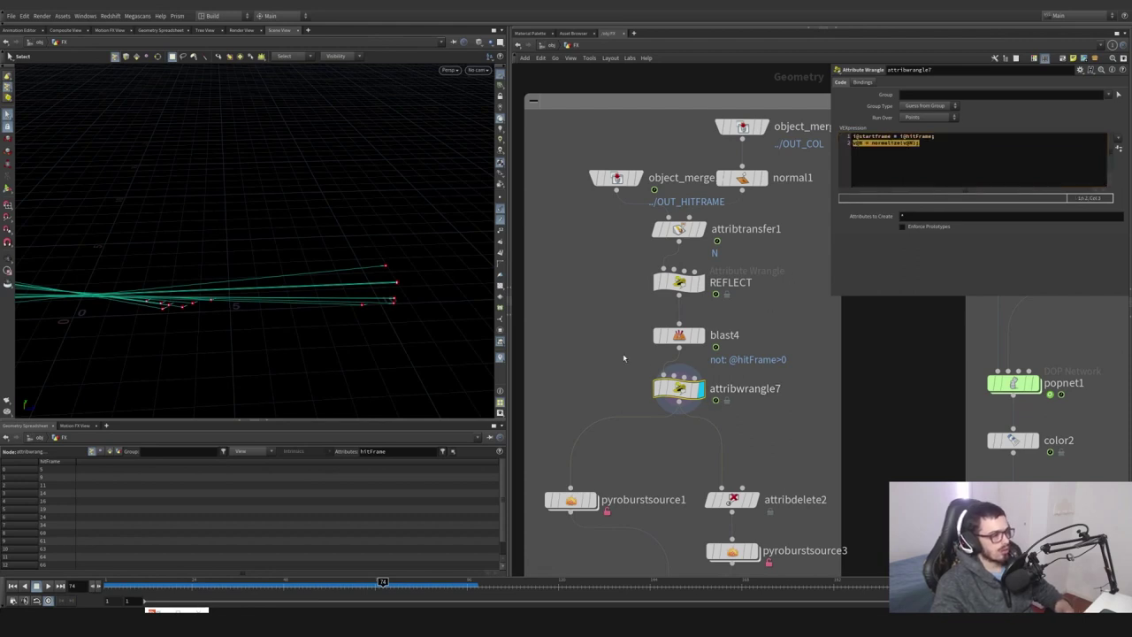
key("Escape")
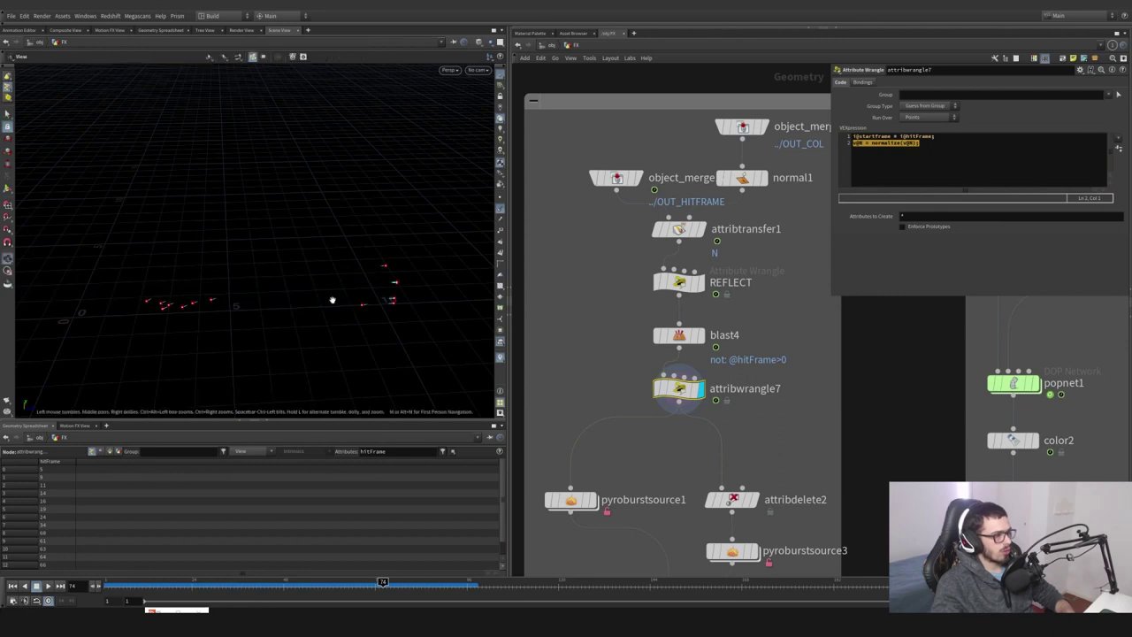
left_click_drag(330, 301, 384, 257)
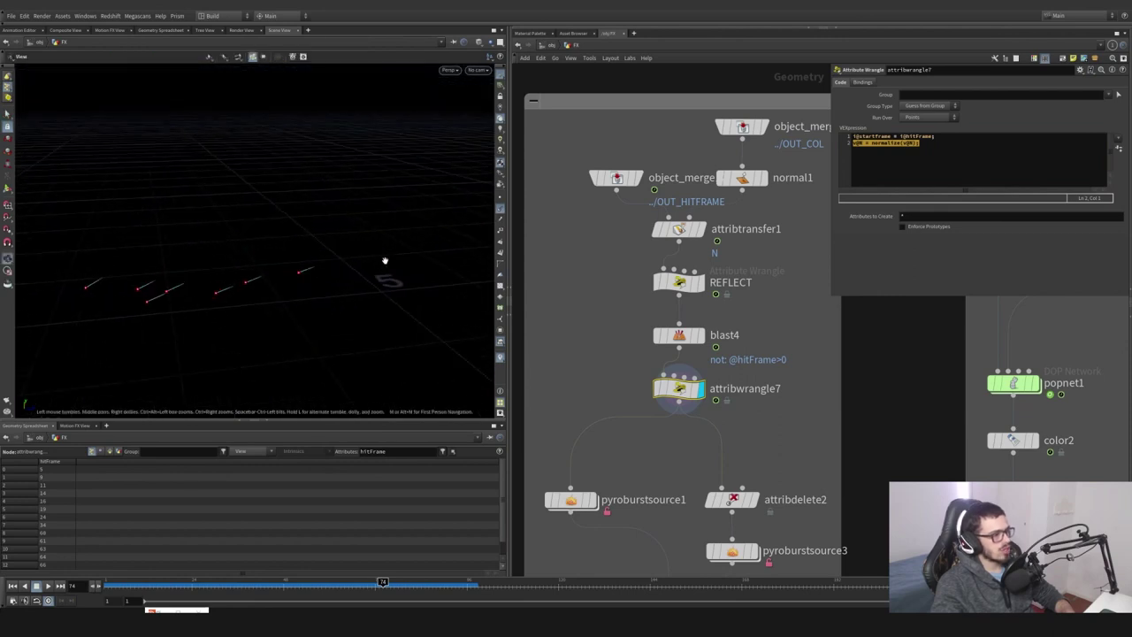
key("s")
Display pyroburstsource1 with attribwrangle7's points templated behind it to compare the burst with its input points
middle_click_drag(597, 498, 665, 399)
mouse_move(665, 402)
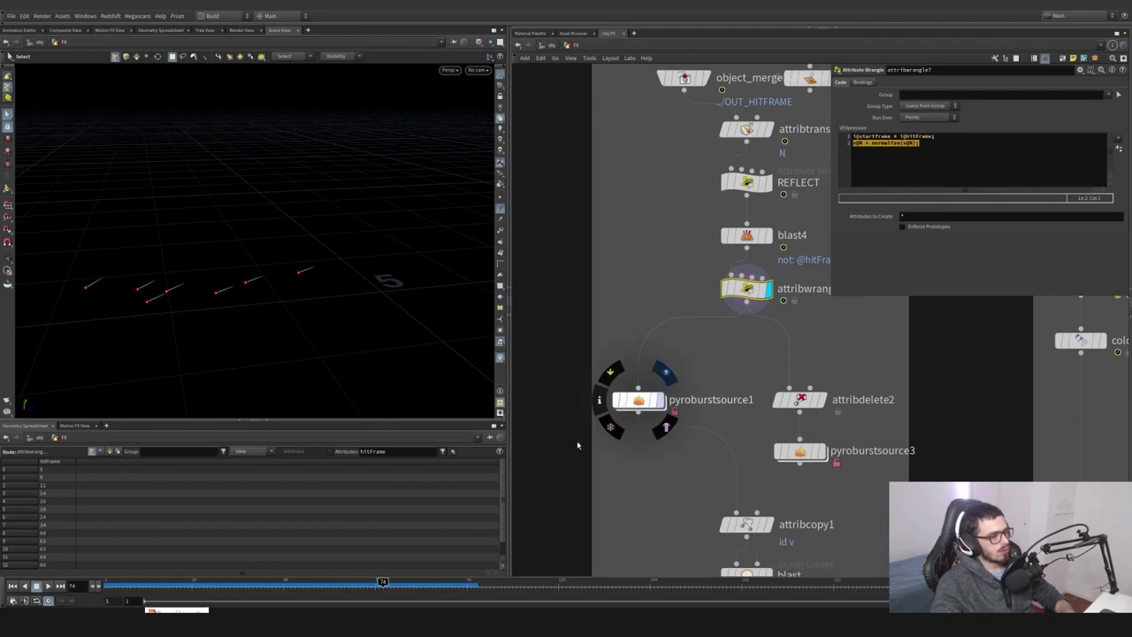
left_click(658, 399)
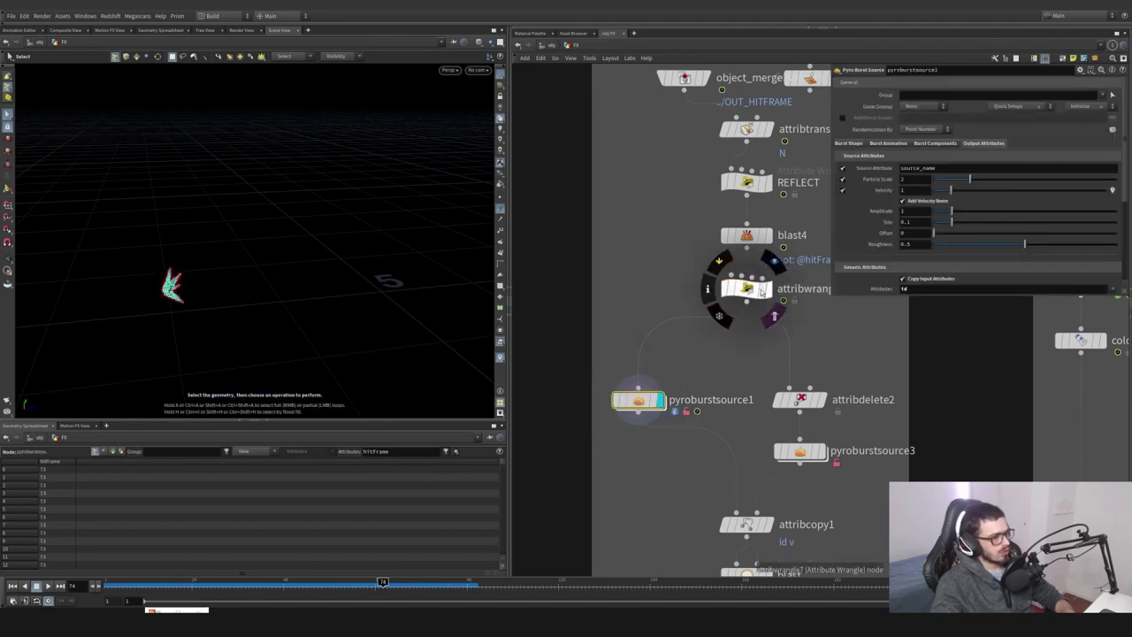
left_click(768, 290)
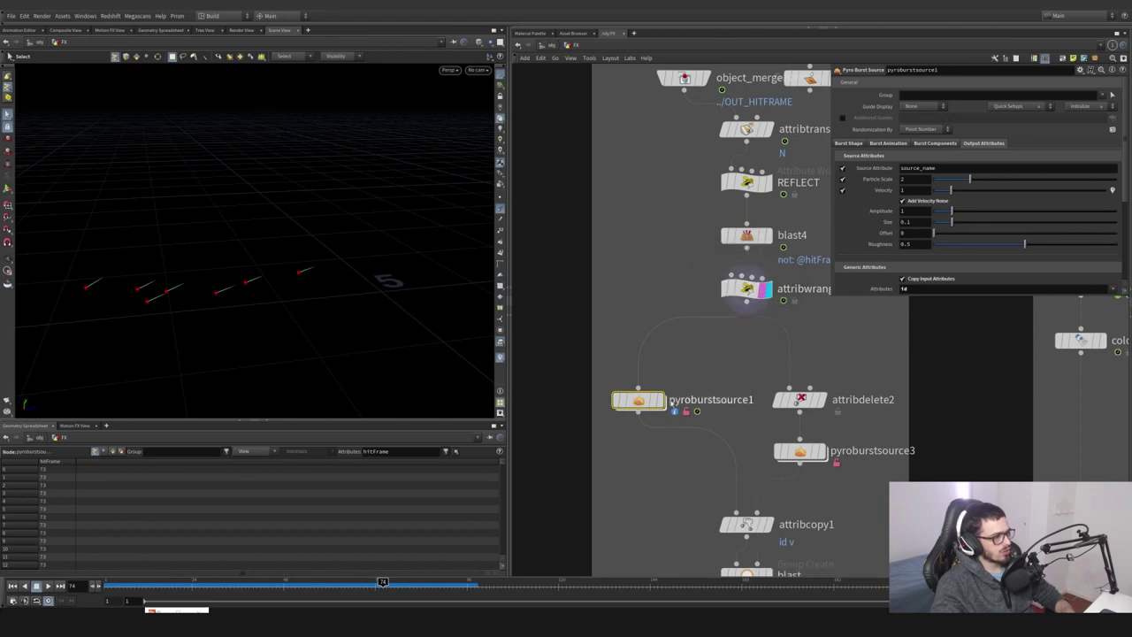
left_click(661, 405)
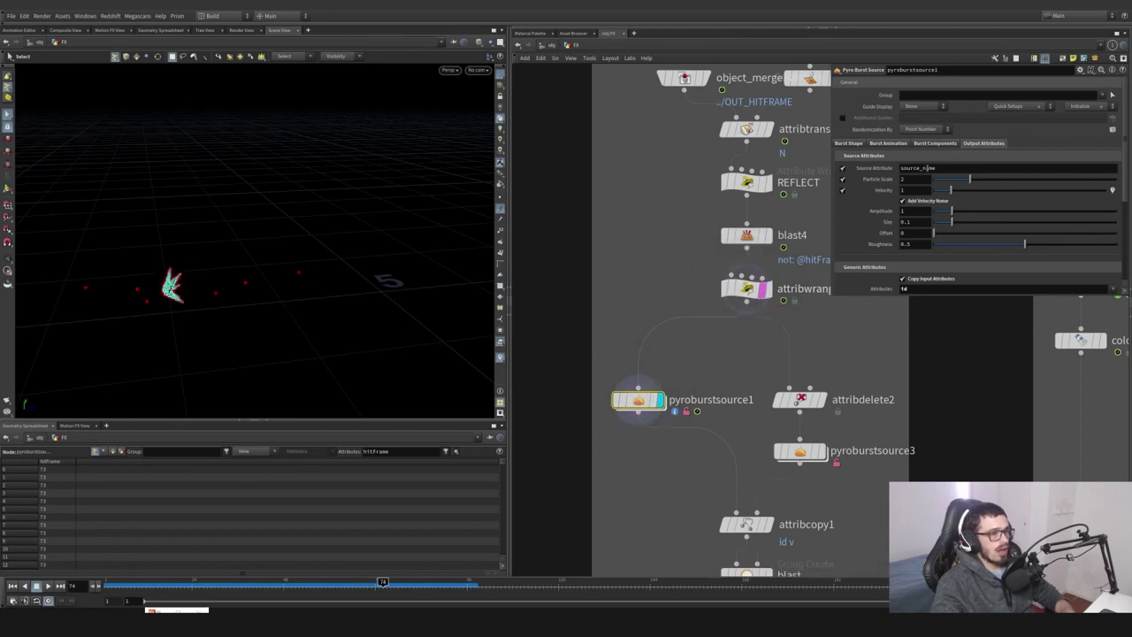
Enlarge the parameter area and review pyroburstsource1's output attributes, including the velocity noise and copied id attribute
left_click_drag(930, 296, 946, 362)
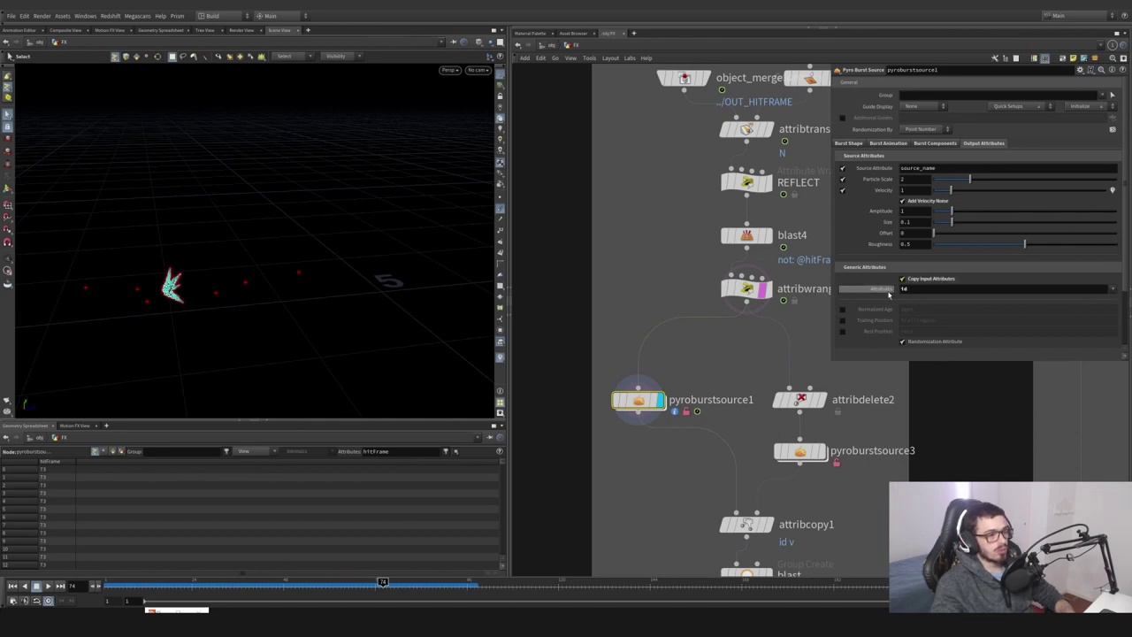
left_click(919, 202)
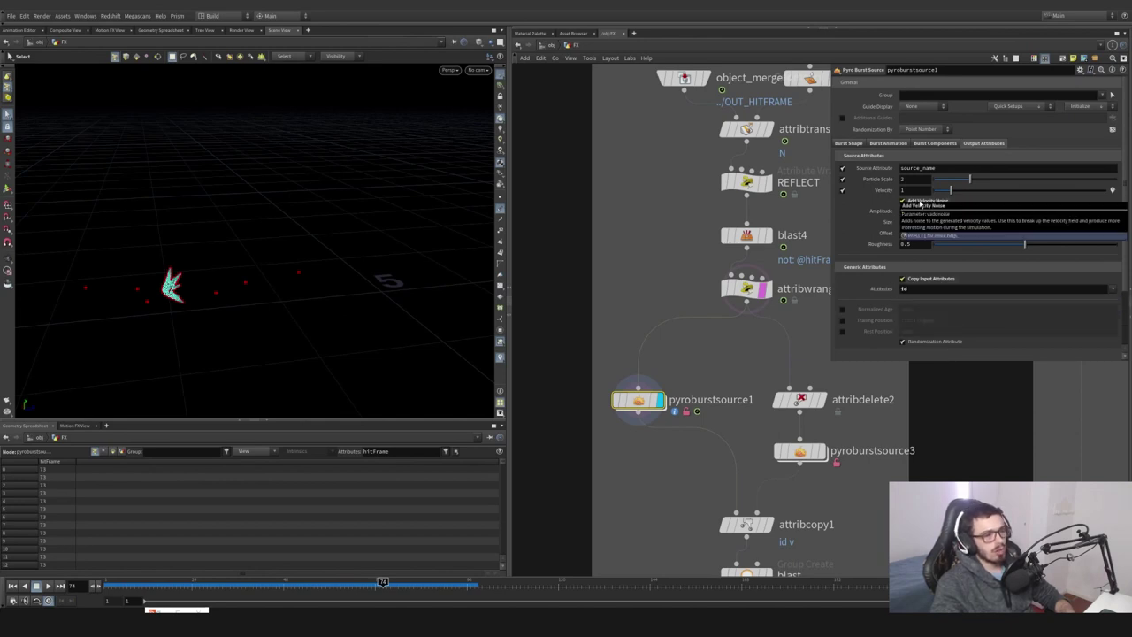
left_click(920, 202)
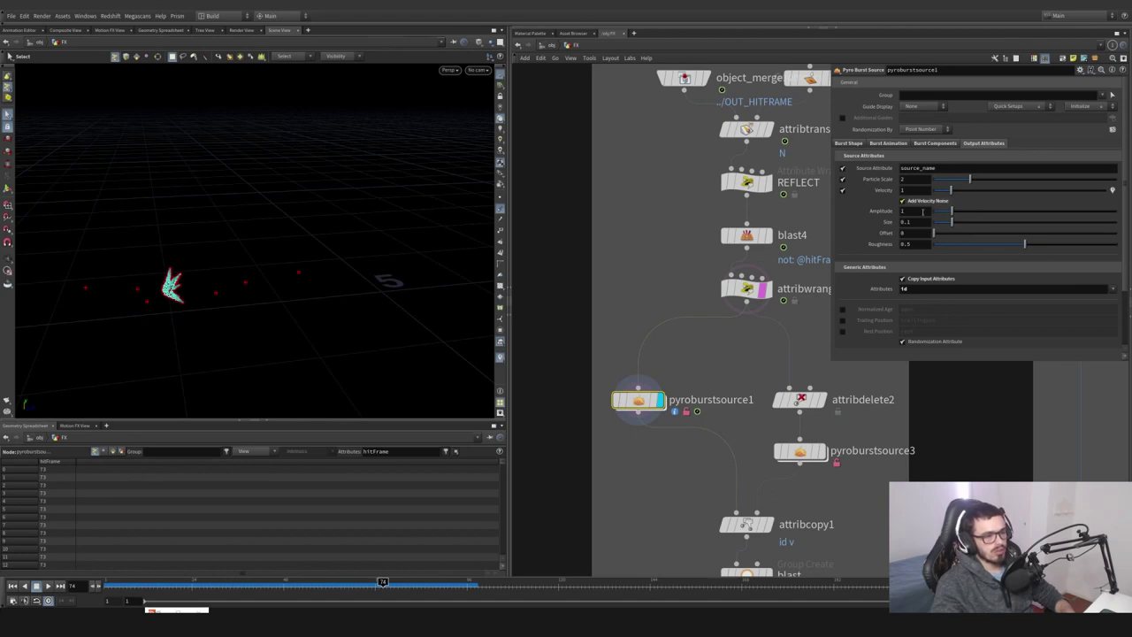
Review pyroburstsource1's burst component ramps and pyro sources, and its burst animation frame duration
left_click(935, 144)
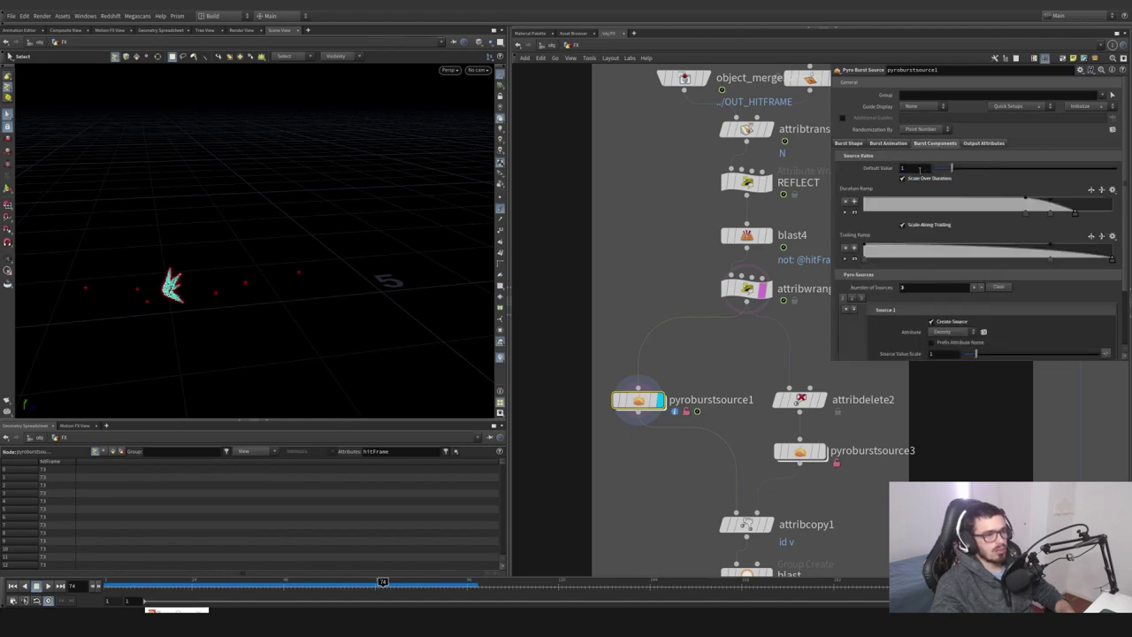
scroll(993, 236, "down", 1)
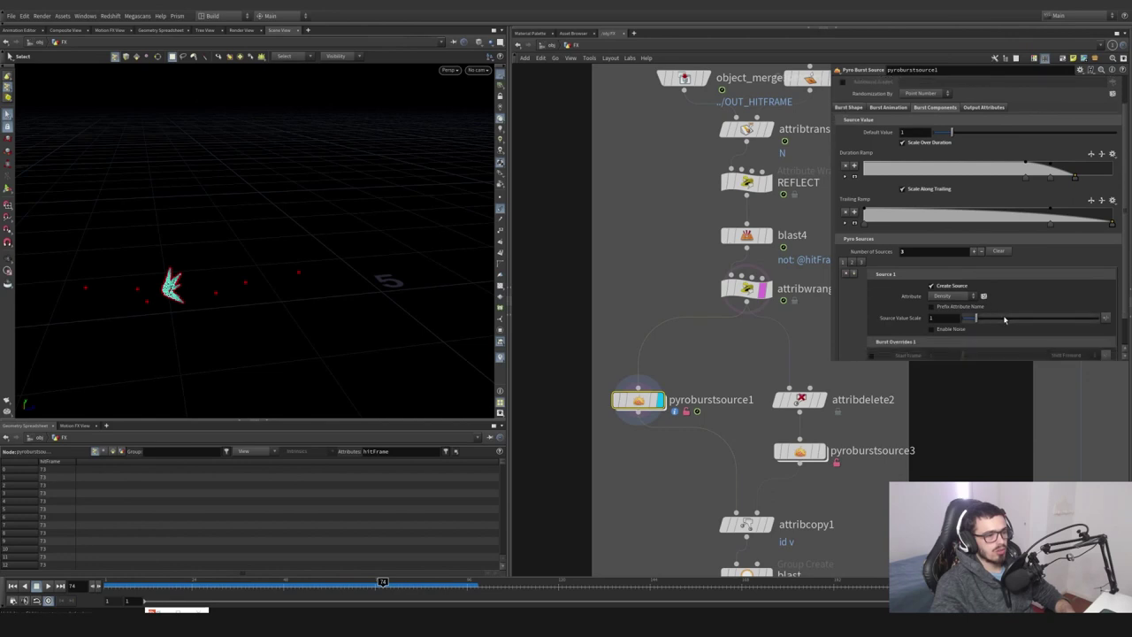
scroll(901, 302, "down", 7)
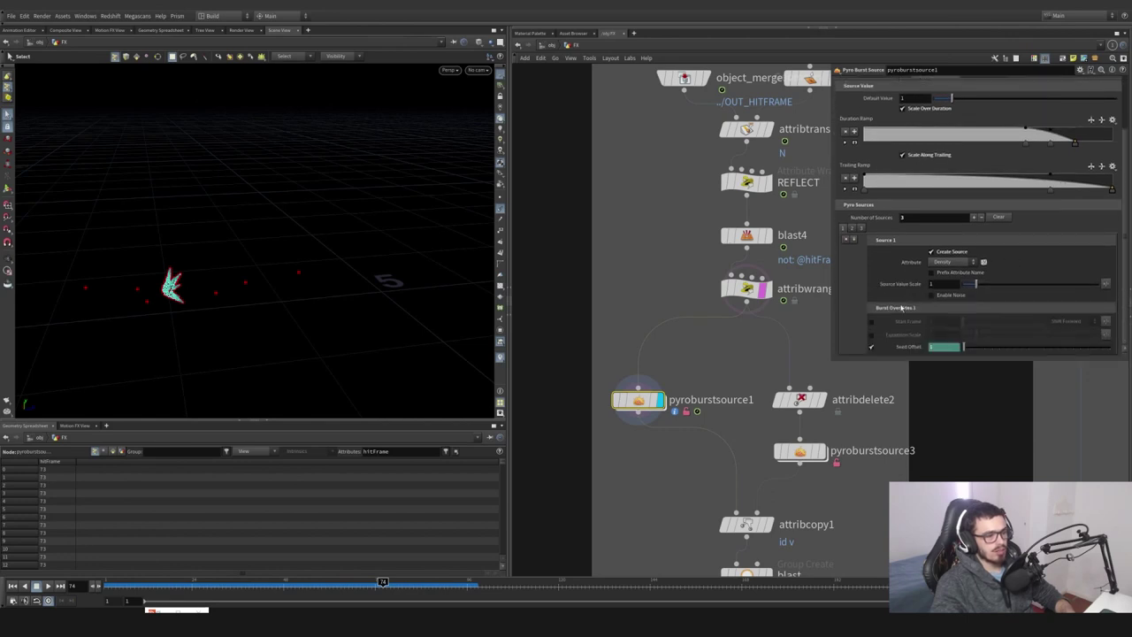
scroll(900, 302, "up", 6)
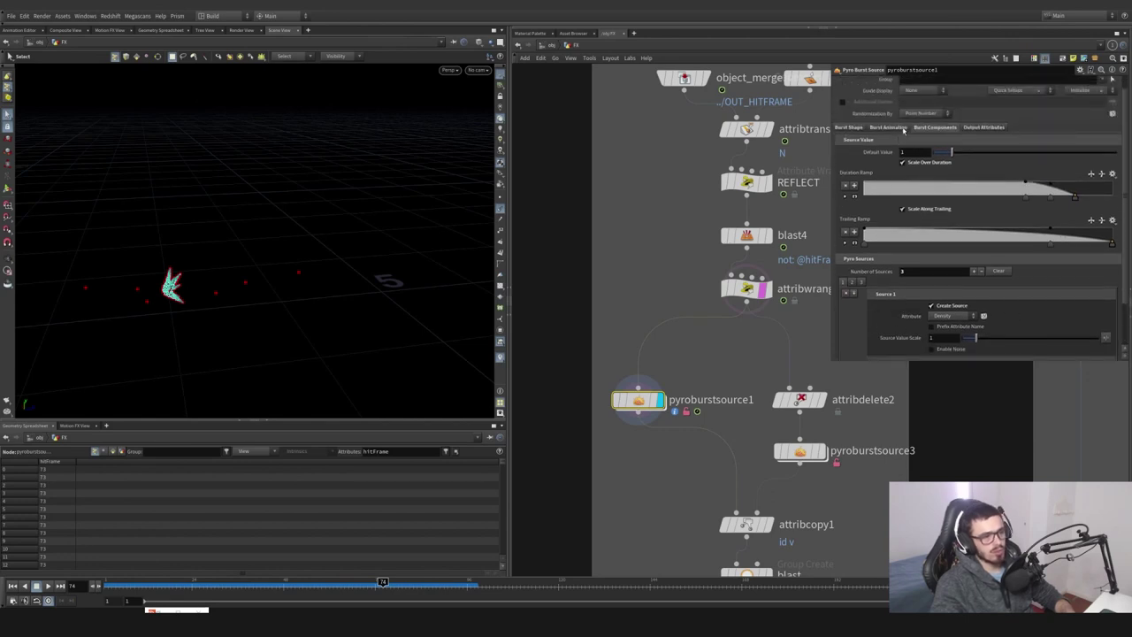
left_click(889, 127)
type("3")
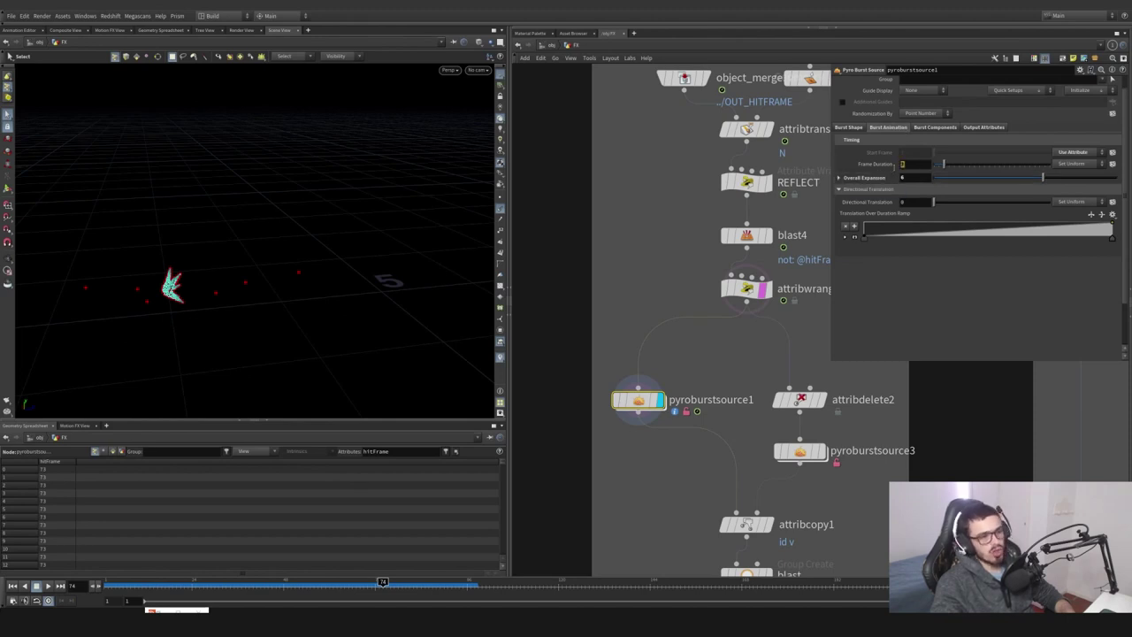
Go through pyroburstsource1's burst shape settings, from initial size and roundness to trailing separation, length and thickness
left_click(849, 127)
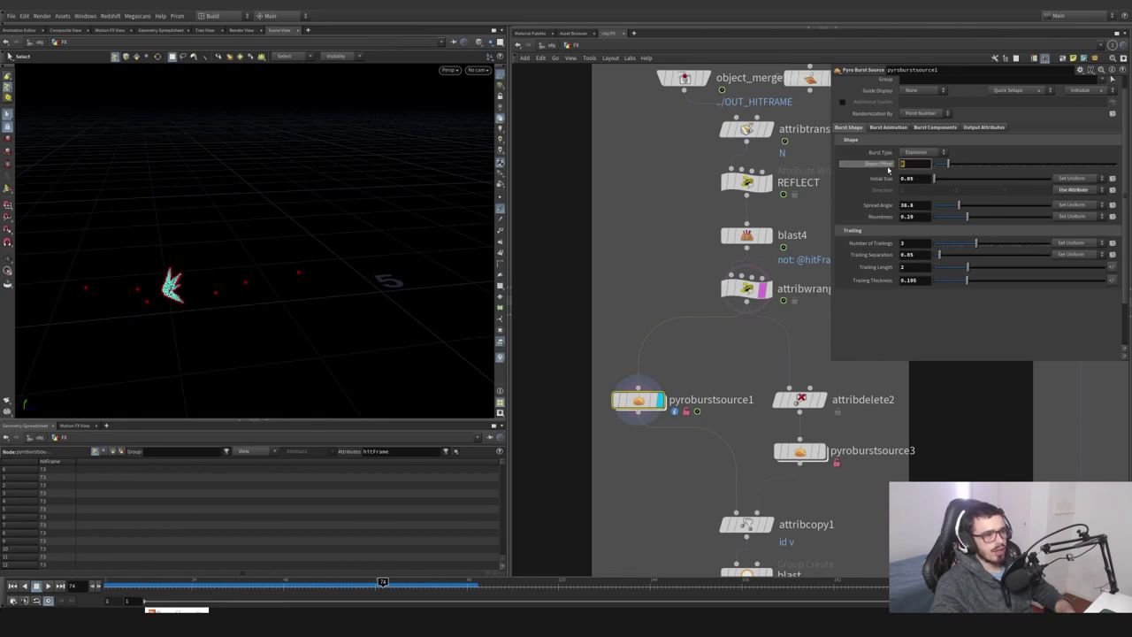
key("Tab")
left_click(916, 217)
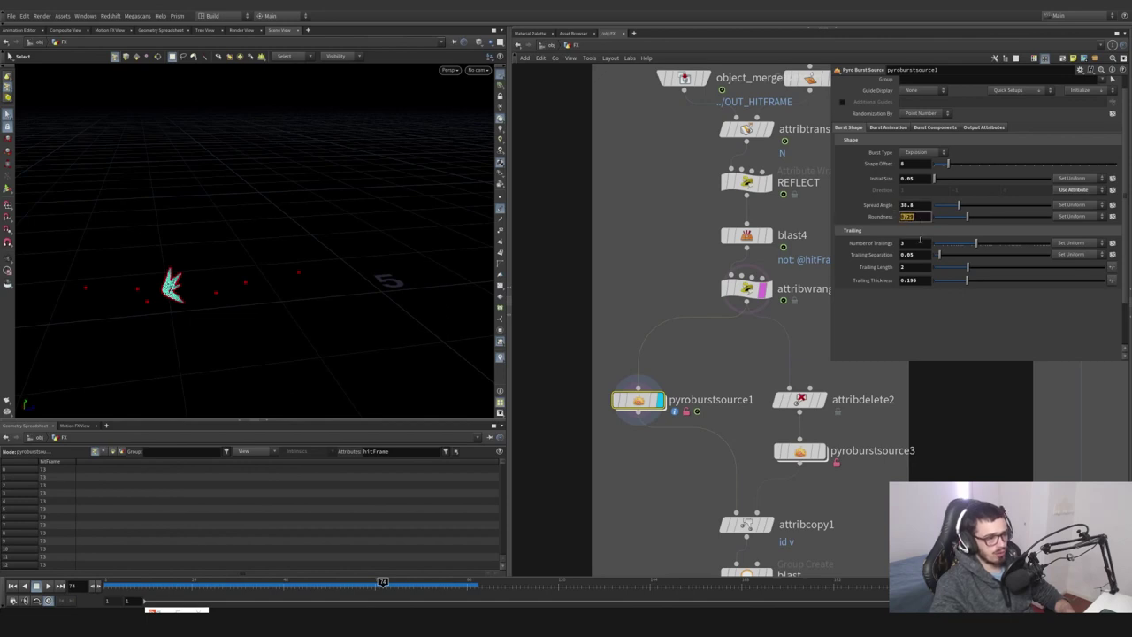
key("Return")
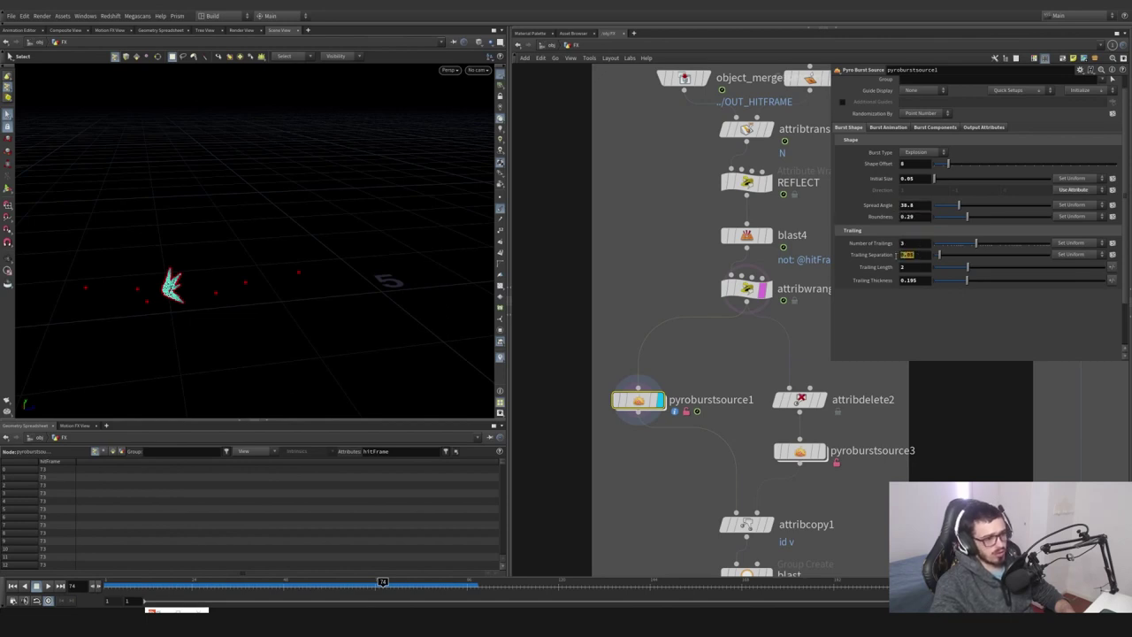
left_click(914, 267)
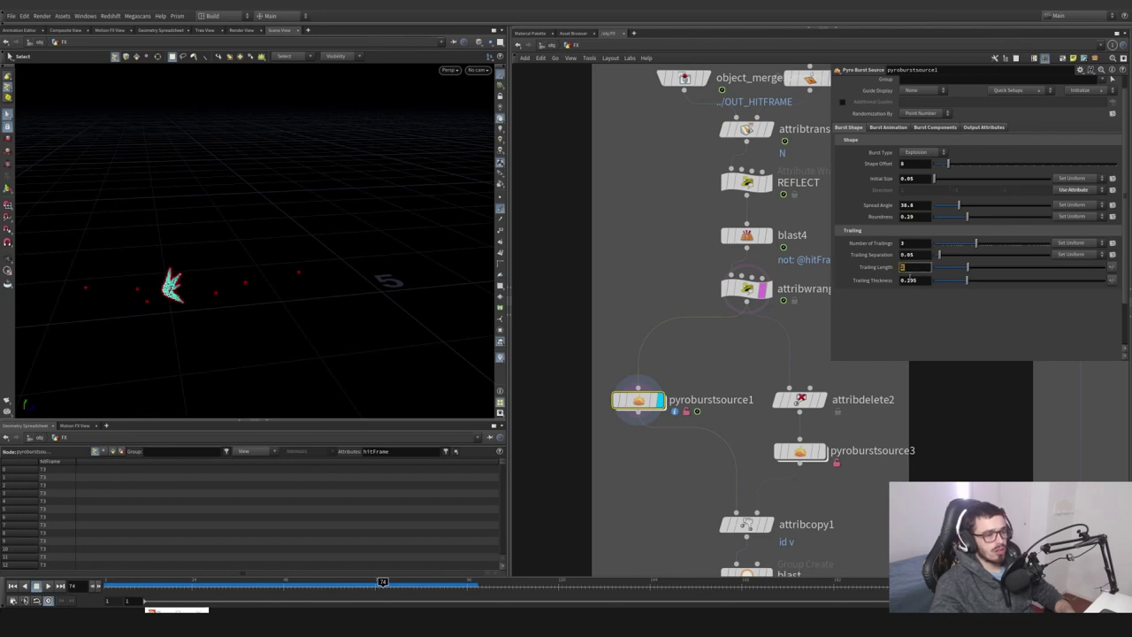
key("Tab")
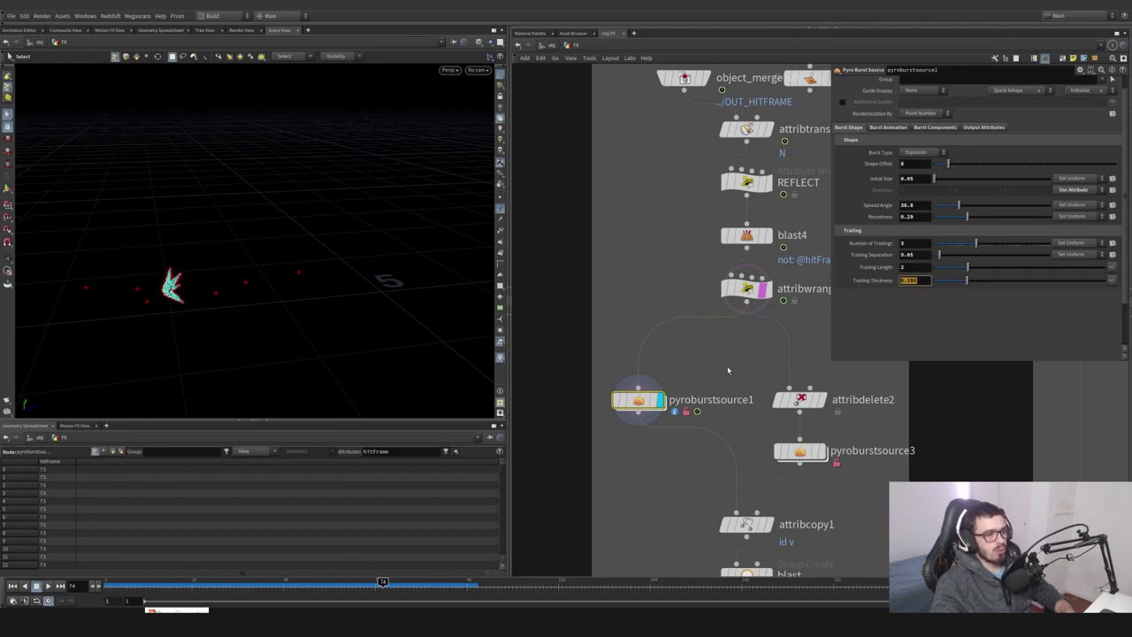
Check that pyroburstsource1's burst direction is set to Use Attribute and review its spread angle
middle_click_drag(729, 370, 760, 348)
scroll(720, 350, "up", 3)
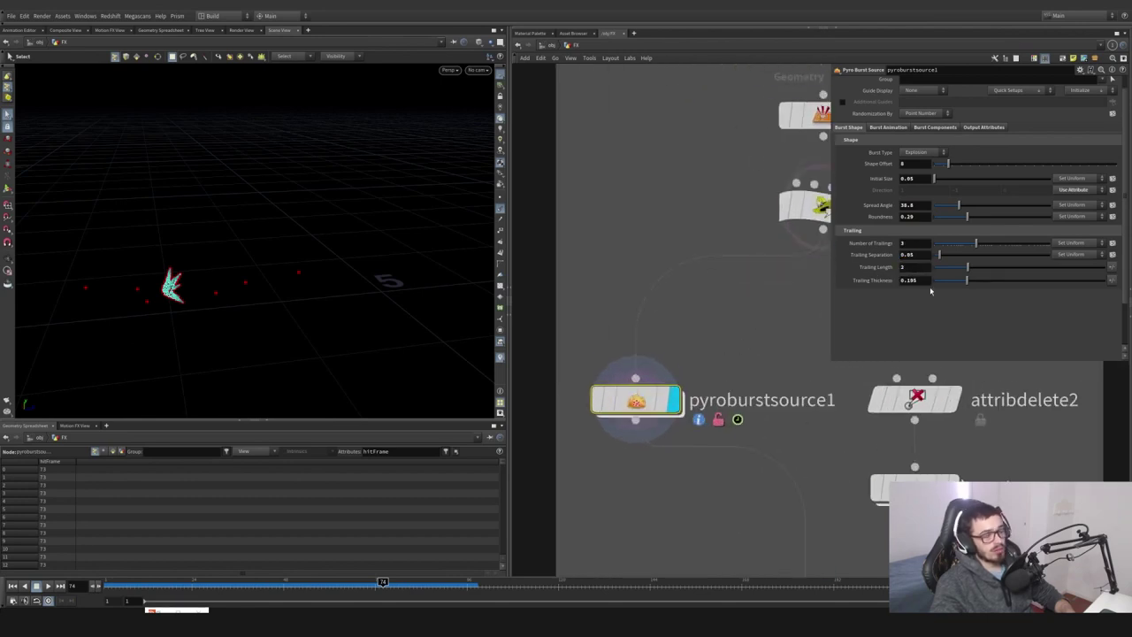
mouse_move(618, 393)
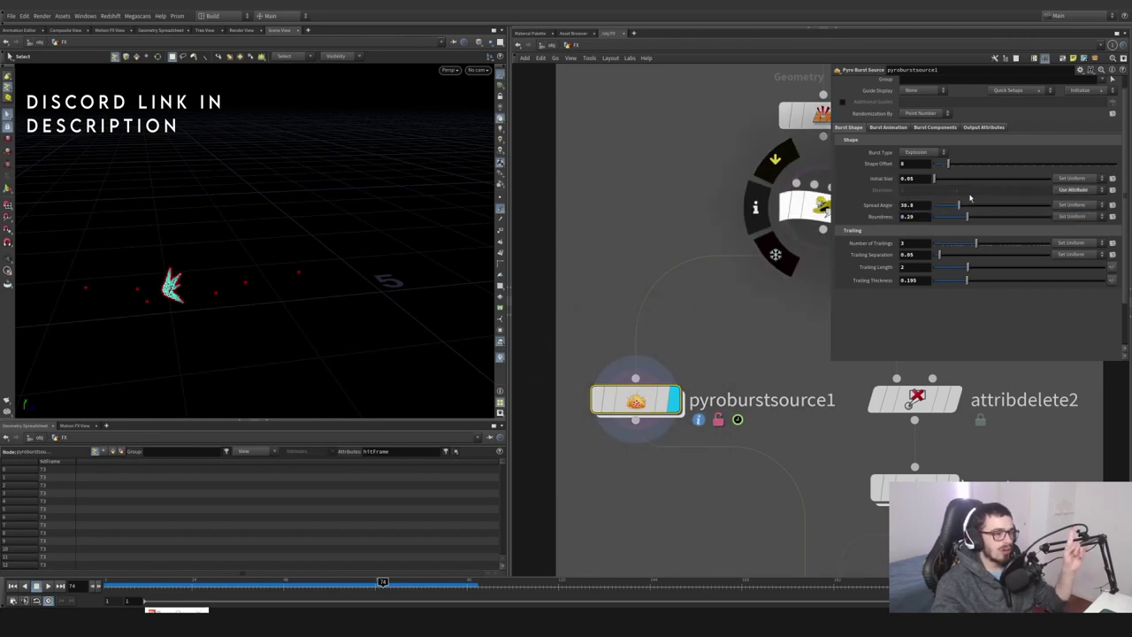
left_click(1072, 190)
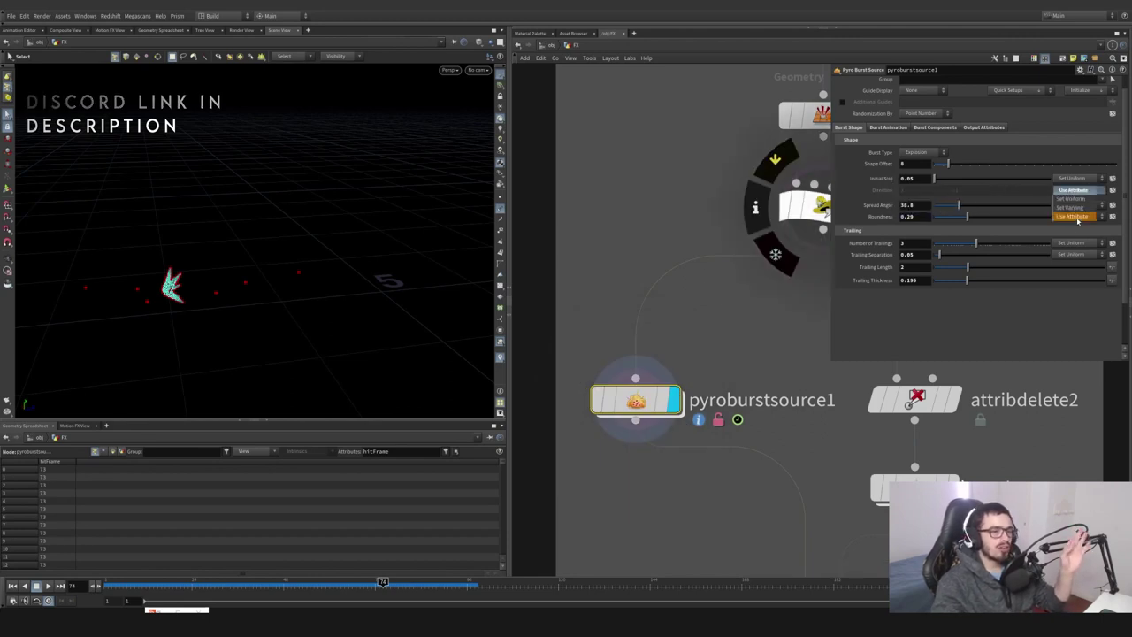
left_click(928, 196)
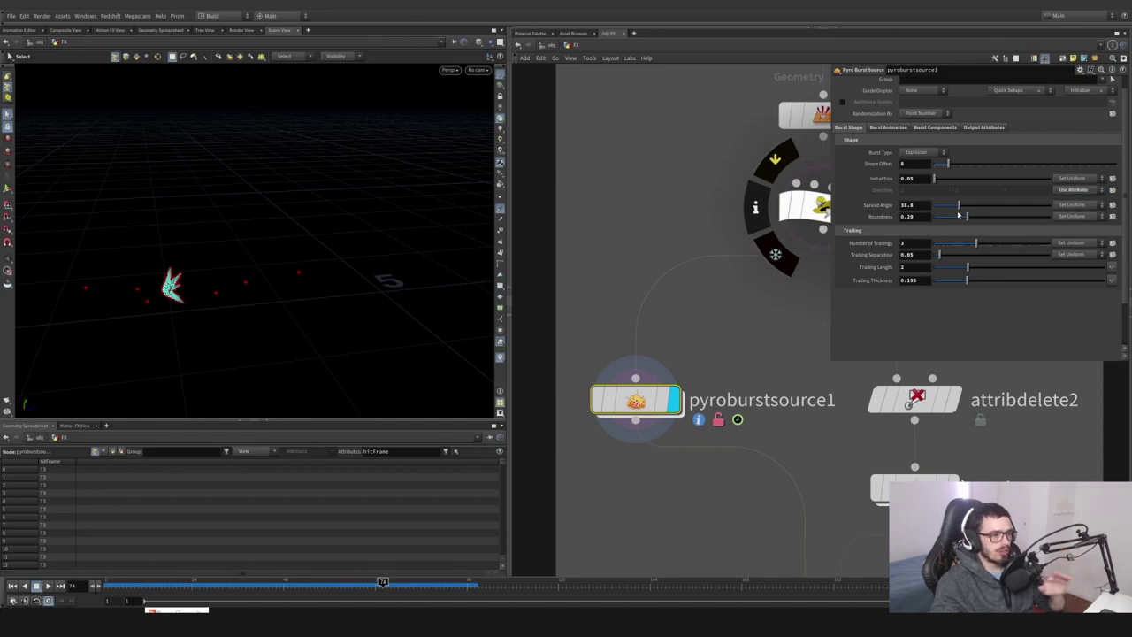
mouse_move(959, 206)
left_mouse_down()
mouse_move(950, 208)
mouse_move(974, 211)
mouse_move(966, 216)
left_mouse_up()
key("ctrl+z")
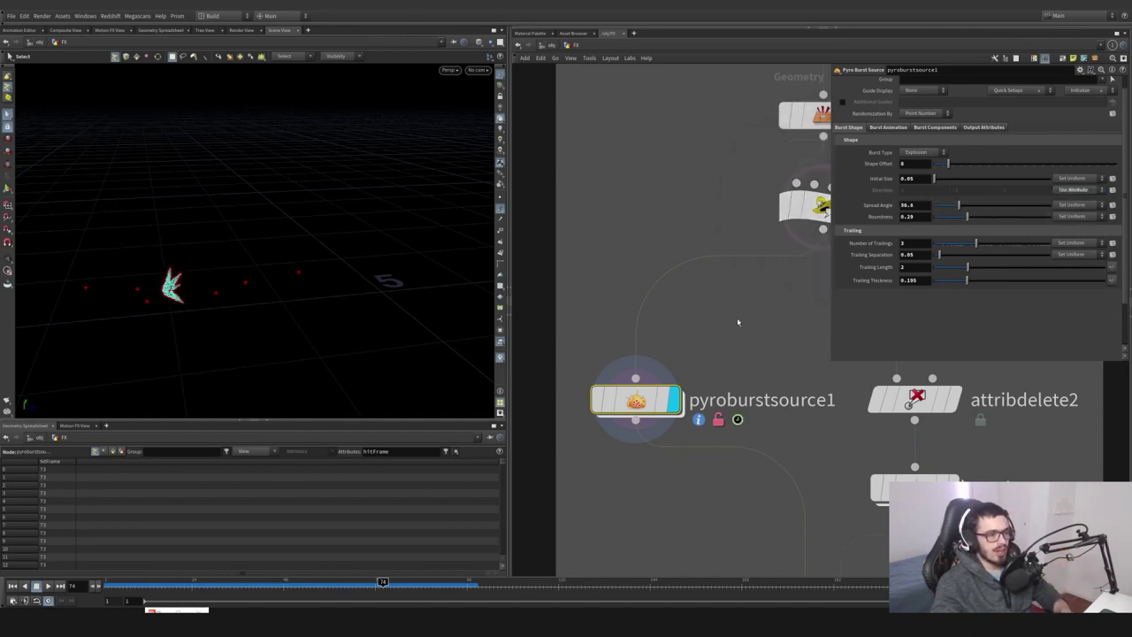
Display attribdelete2 and examine the point attributes it removes ahead of pyroburstsource3
scroll(736, 338, "down", 3)
middle_click_drag(674, 318, 625, 305)
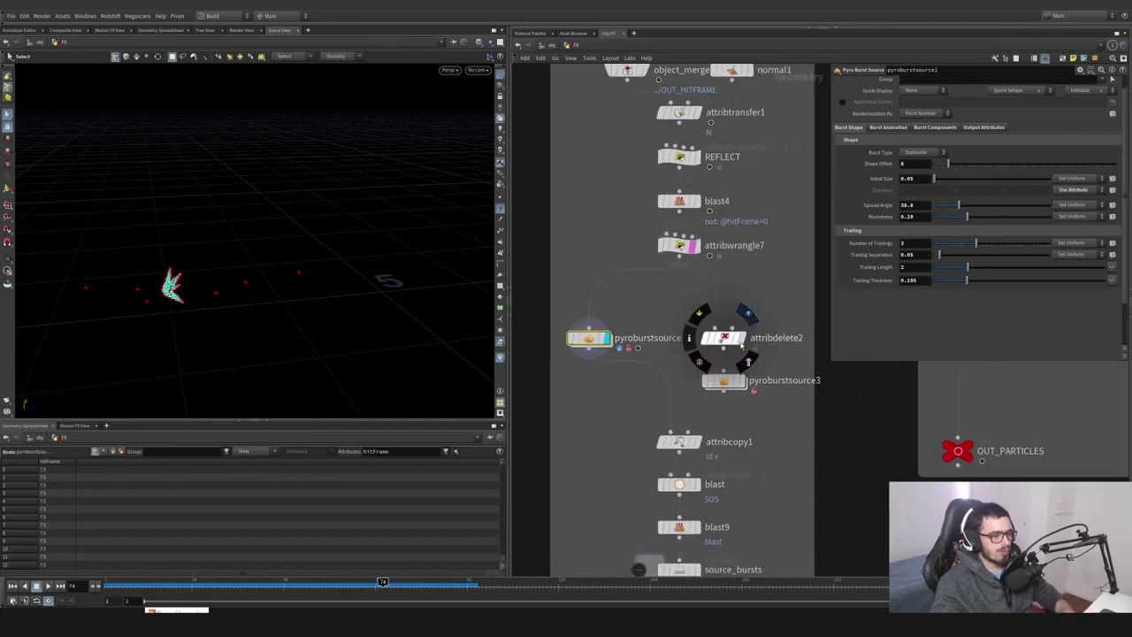
left_click(741, 338)
left_click(725, 338)
left_click_drag(911, 102, 897, 104)
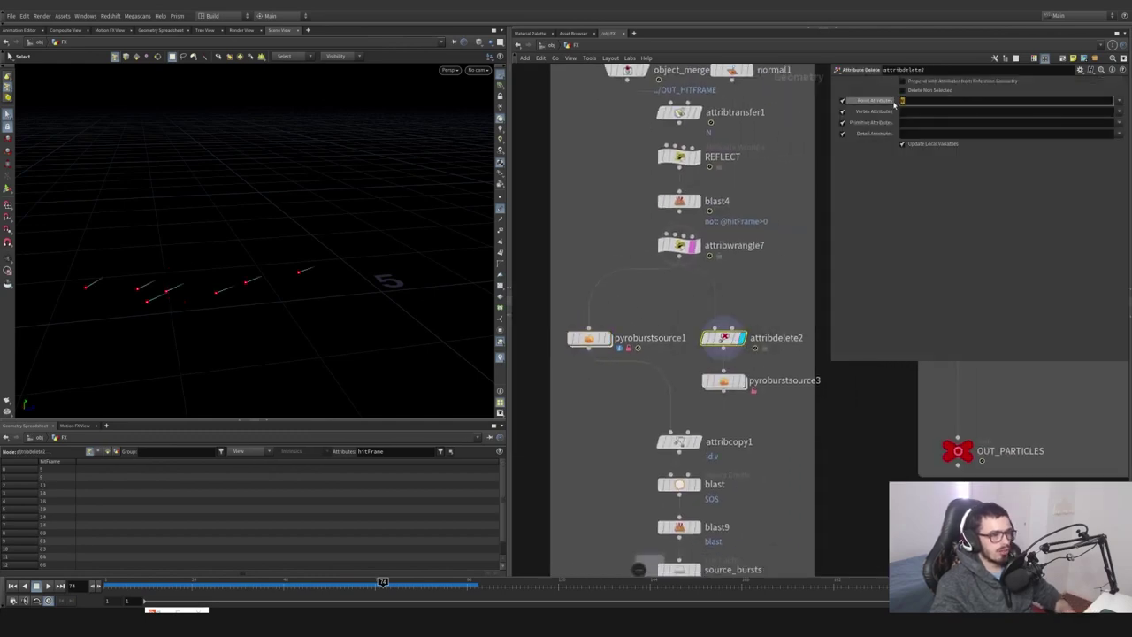
left_click_drag(589, 339, 651, 318)
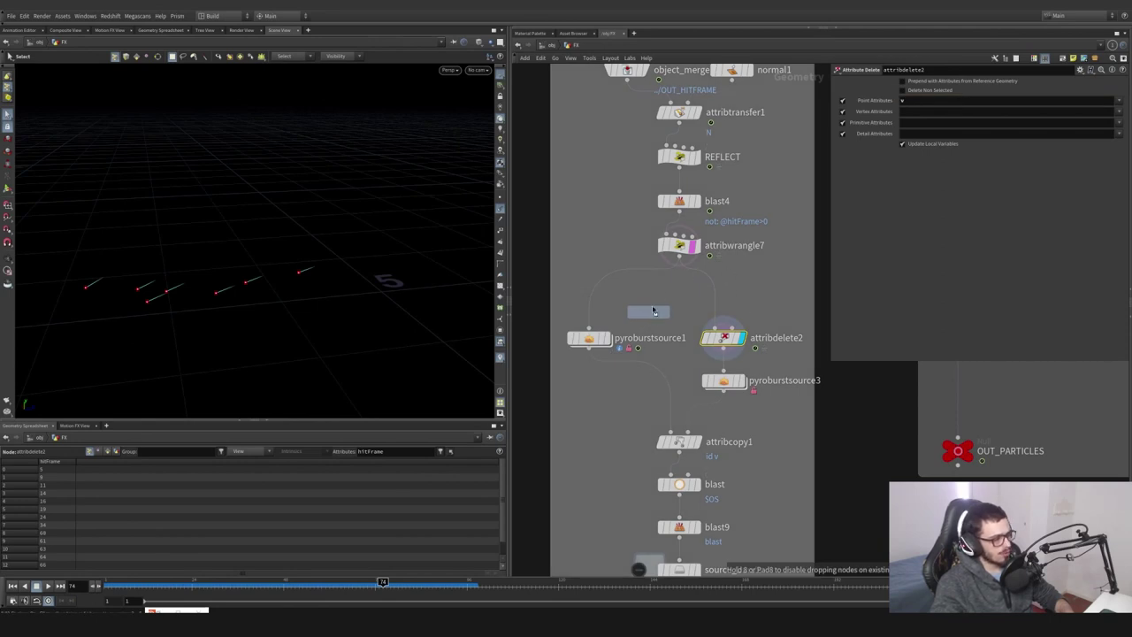
left_click_drag(653, 310, 783, 424, "alt")
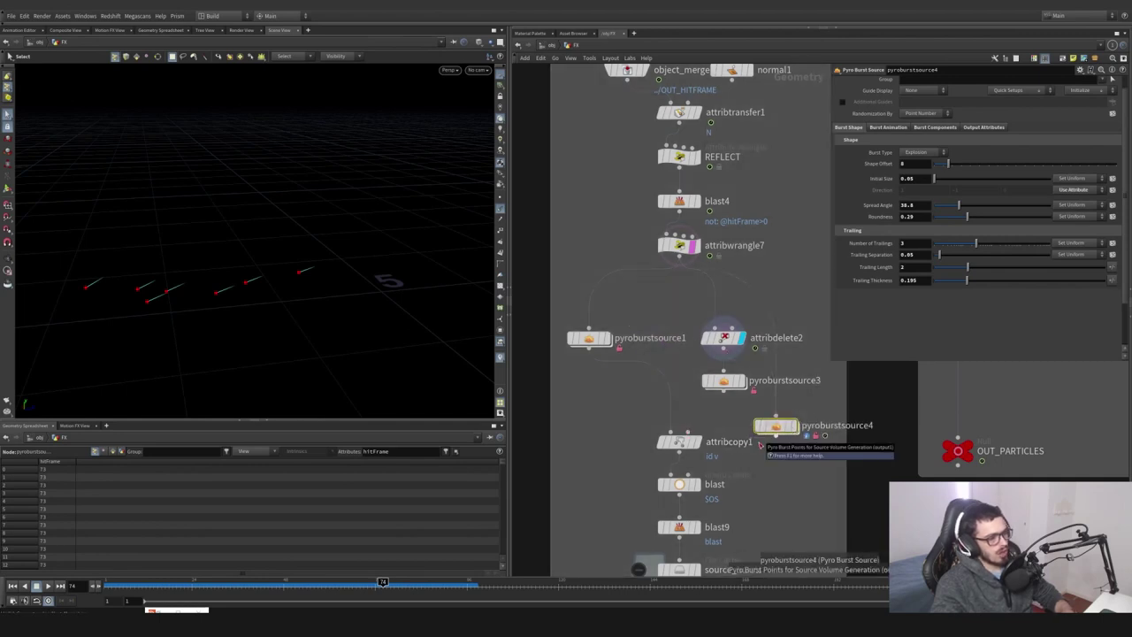
key("Delete")
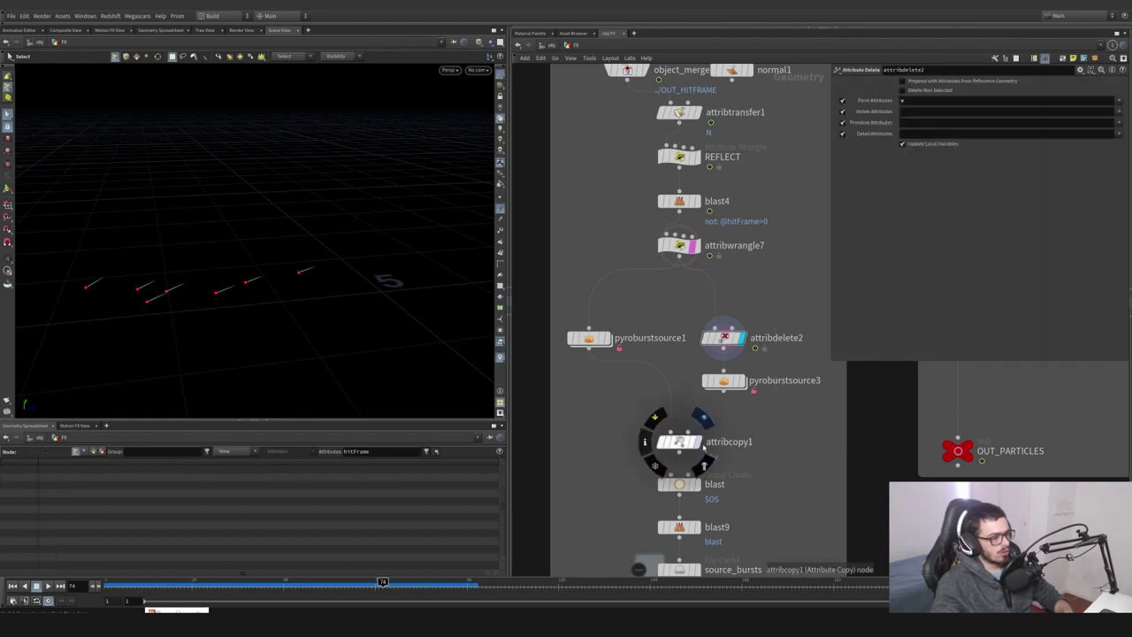
Display attribcopy1 and examine its burst points up close in the viewport
left_click(679, 441)
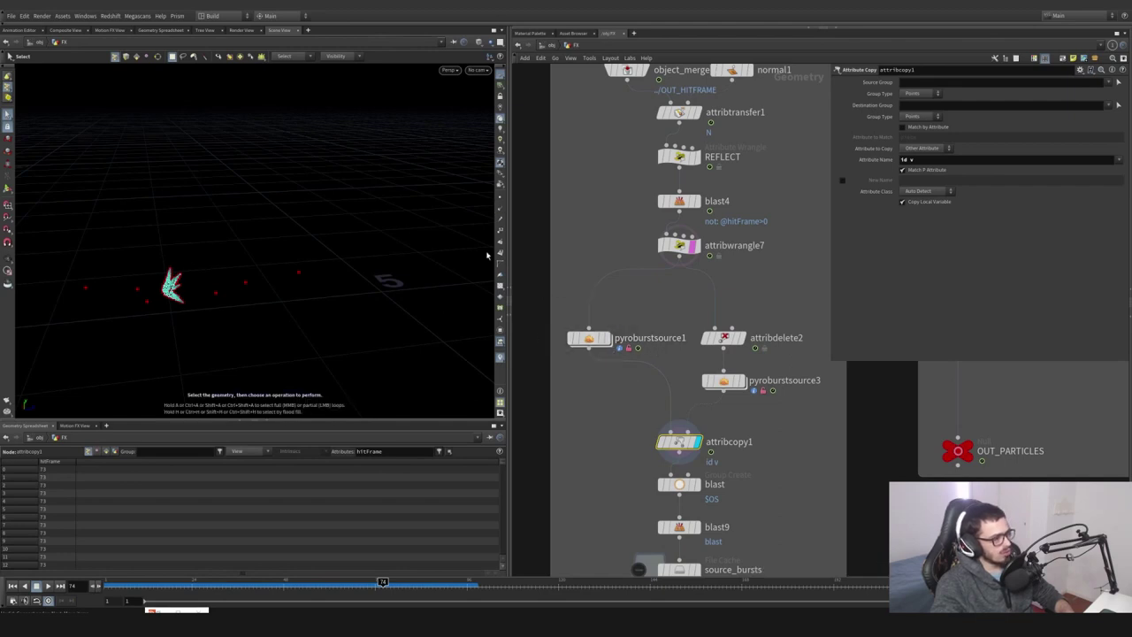
key("alt")
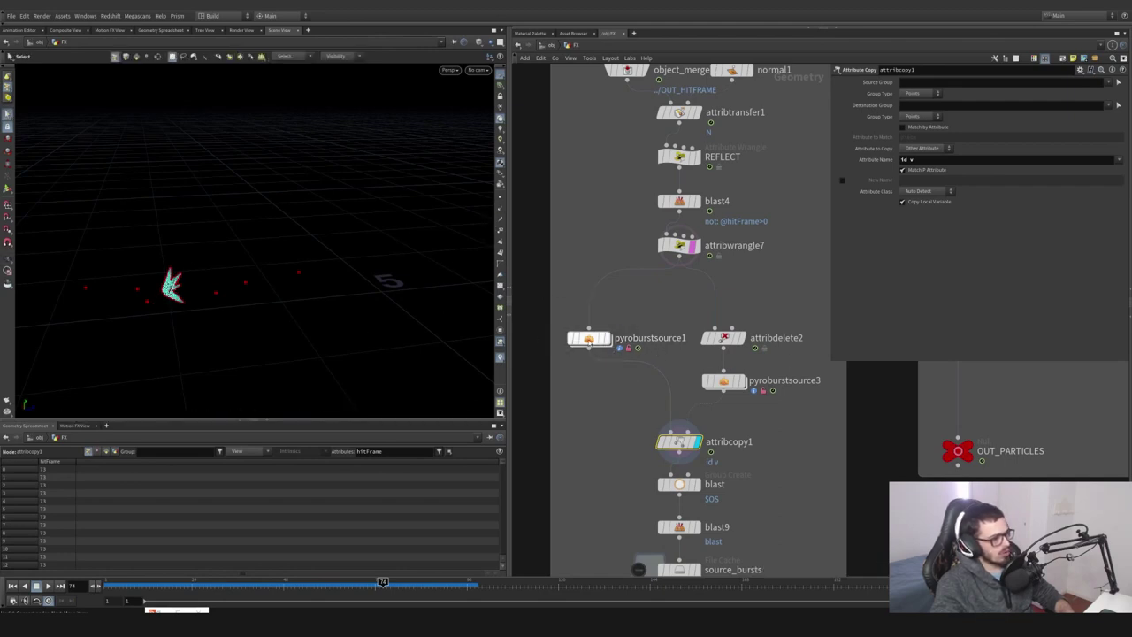
key("alt")
right_click_drag(149, 276, 258, 273, "alt")
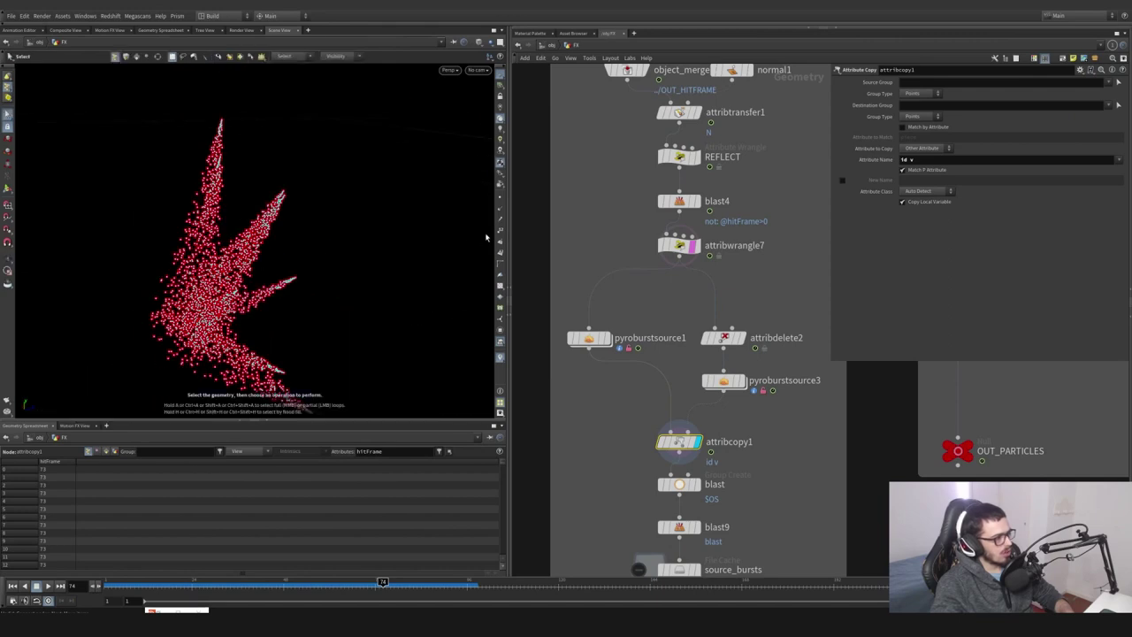
Show the point velocity trails in the viewport and reduce their scale in the guide display options
left_click(499, 221)
key("d")
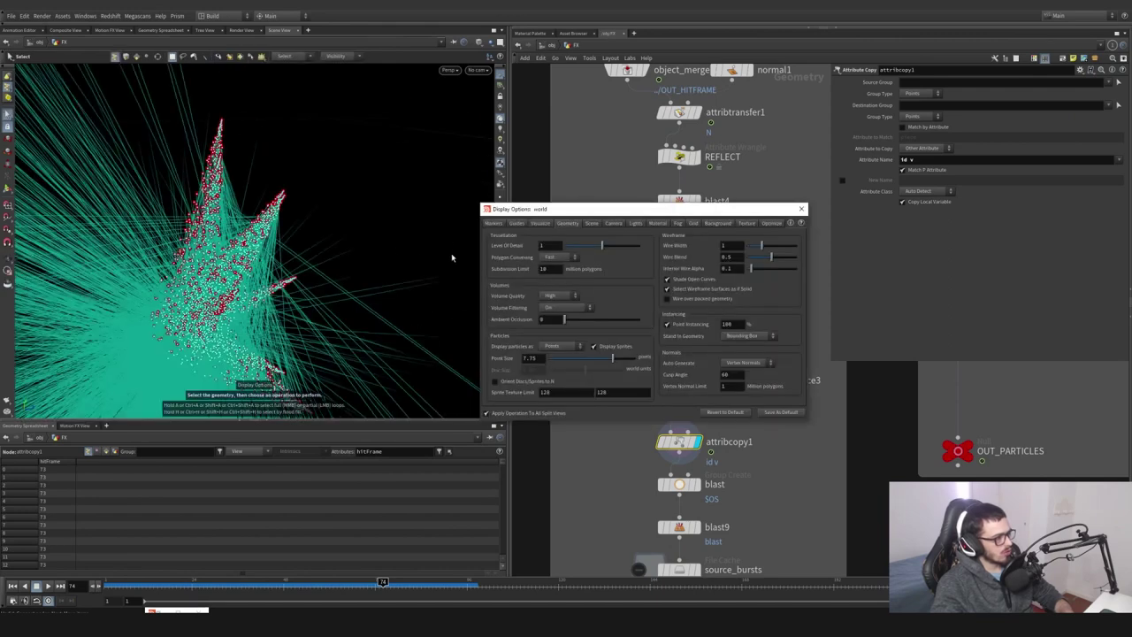
left_click(539, 224)
left_click(517, 224)
left_click_drag(714, 327, 707, 328)
left_click(800, 211)
Compare the velocity trails of pyroburstsource1 with those of attribcopy1
left_click(607, 338)
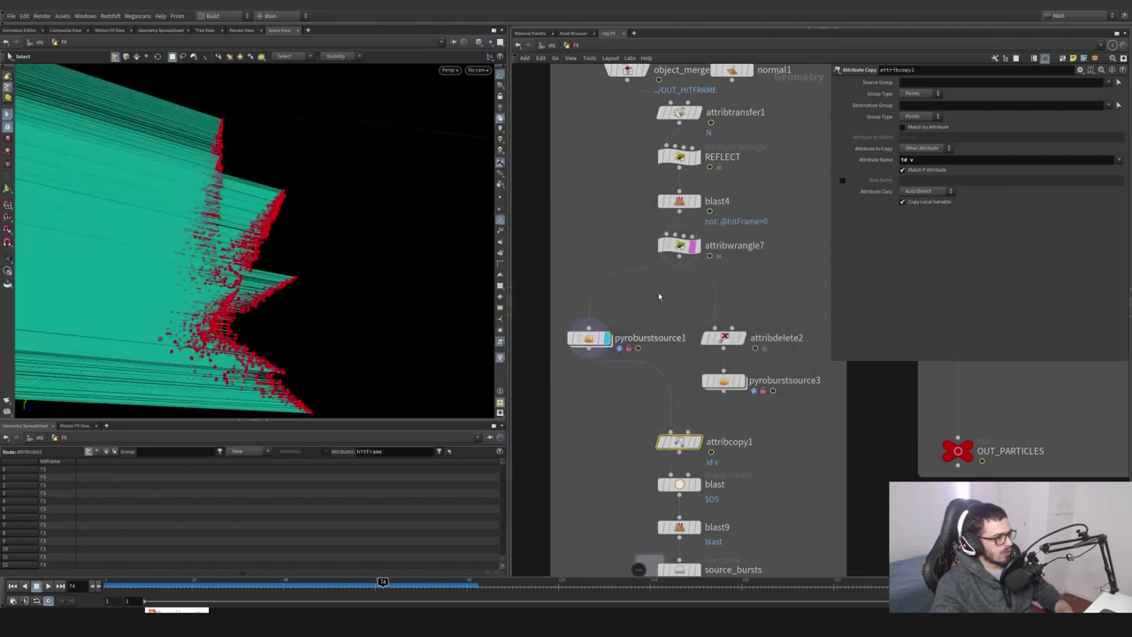
left_click(587, 337)
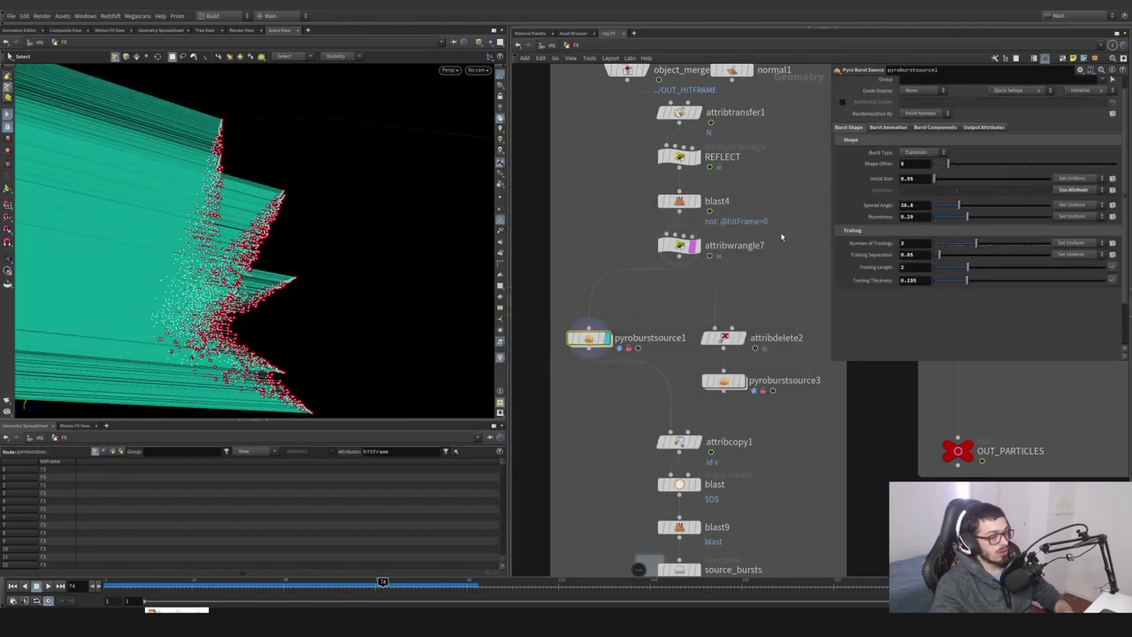
left_click(695, 441)
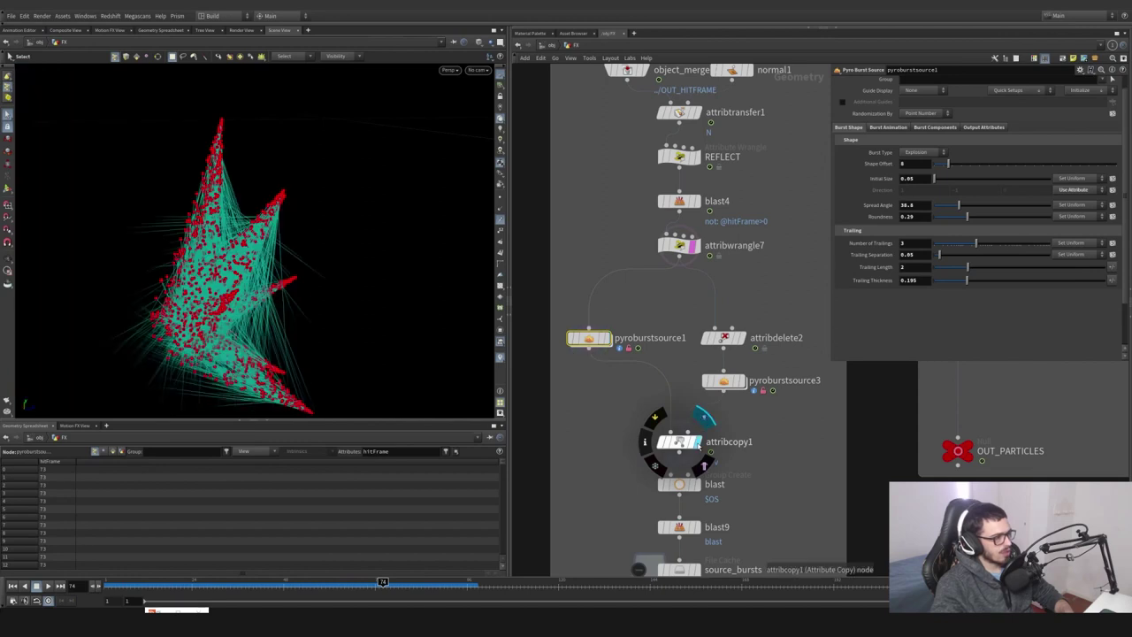
mouse_move(746, 389)
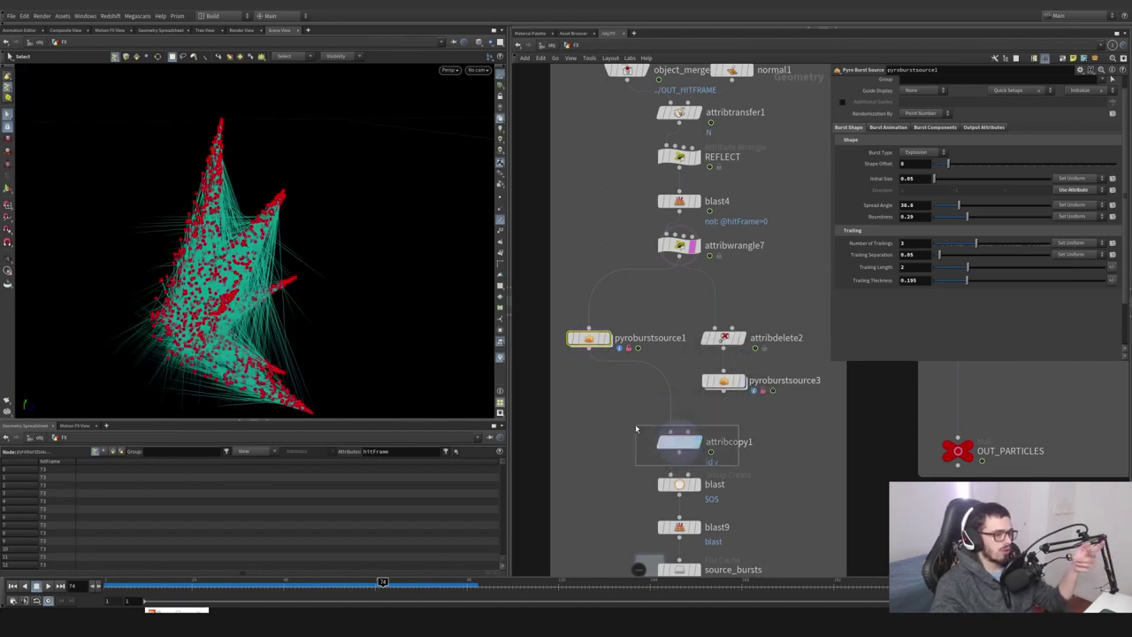
left_click(678, 441)
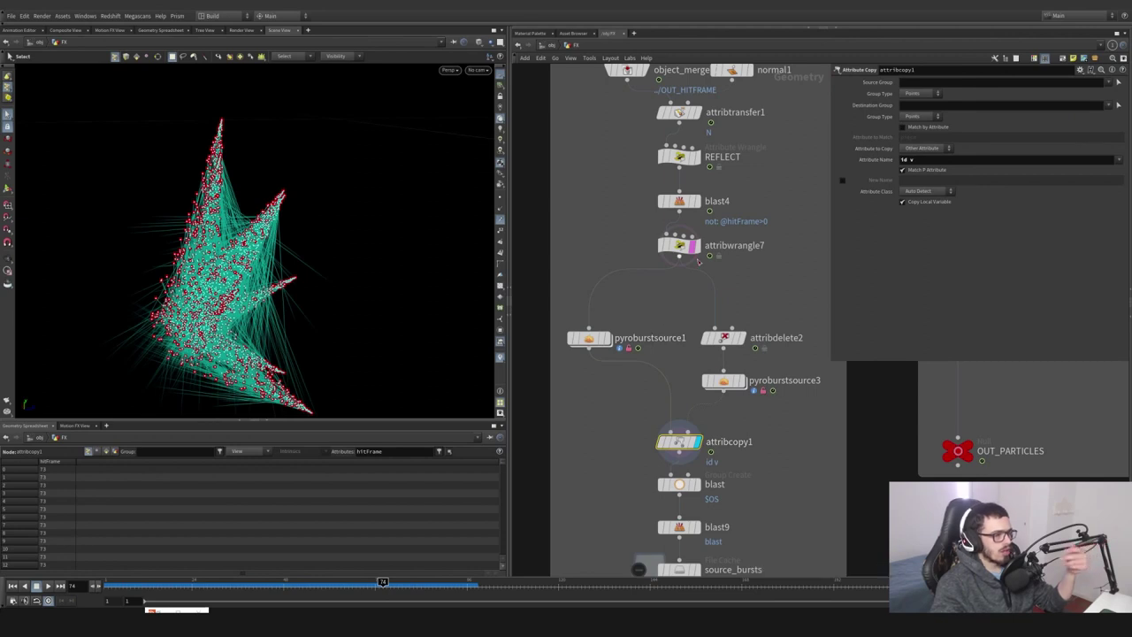
mouse_move(695, 253)
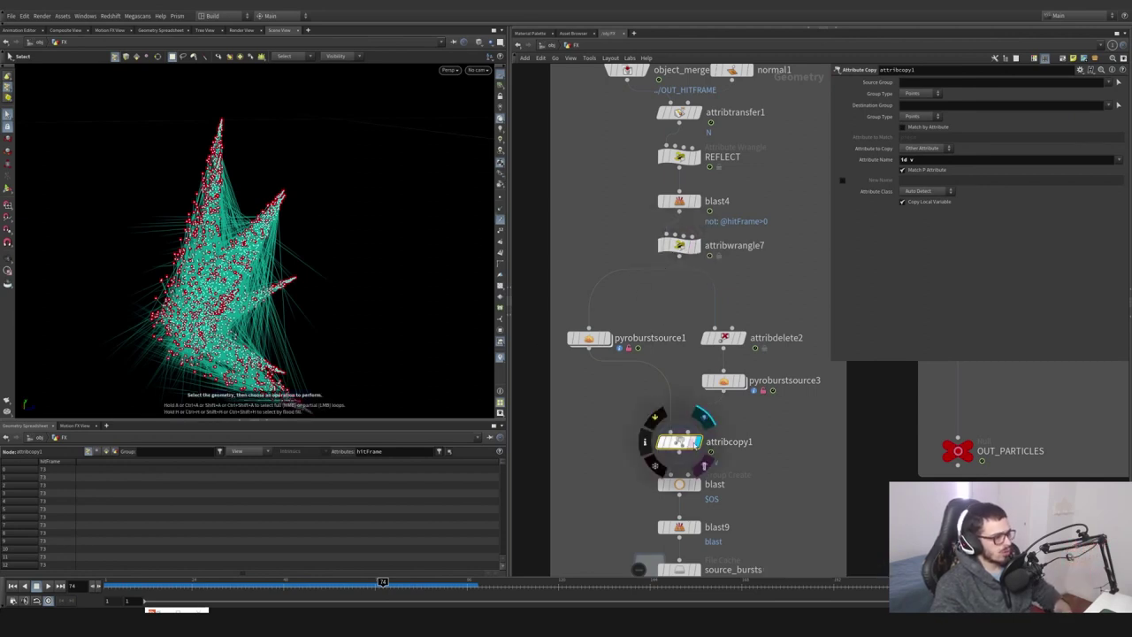
Turn on the id visualizer and compare the point colours of pyroburstsource1 and attribcopy1
left_click(500, 358)
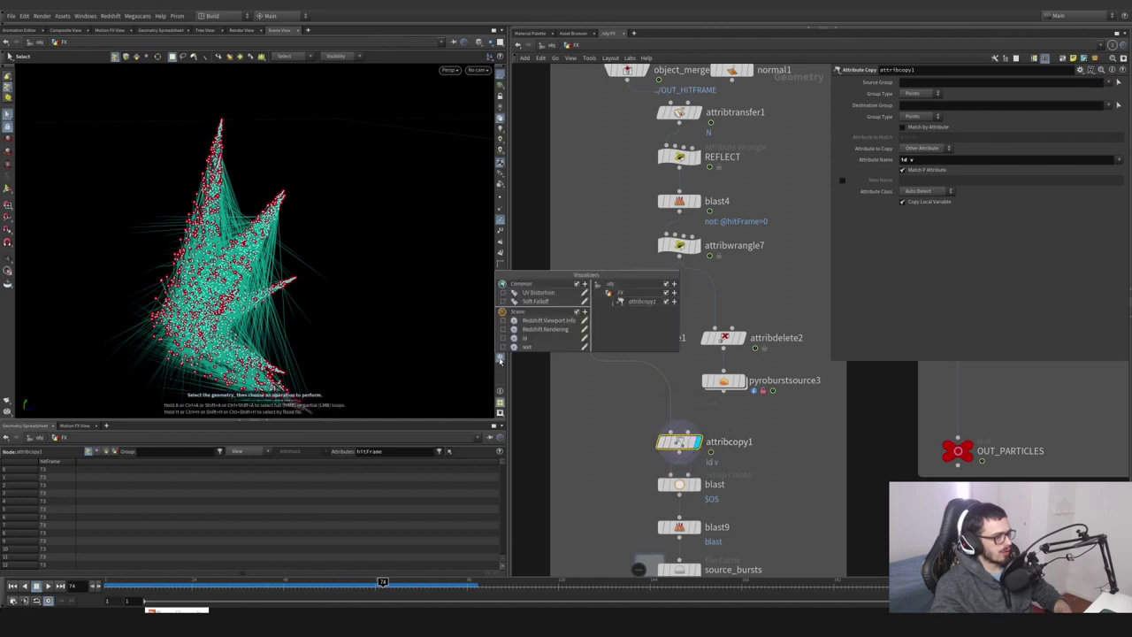
left_click(504, 339)
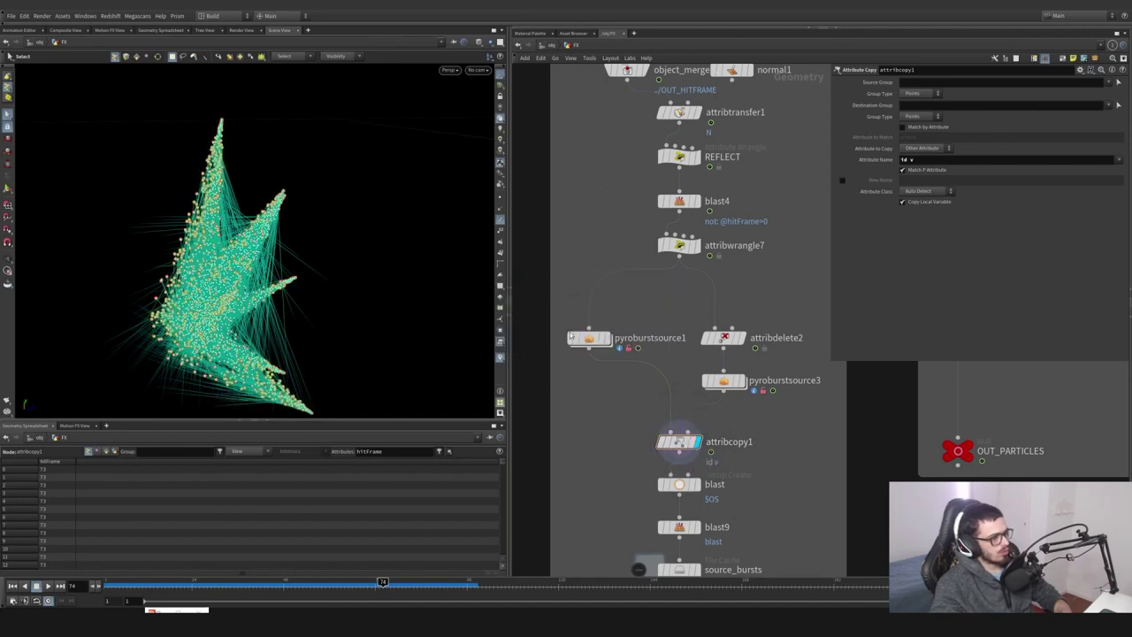
left_click(604, 340)
left_click(591, 339)
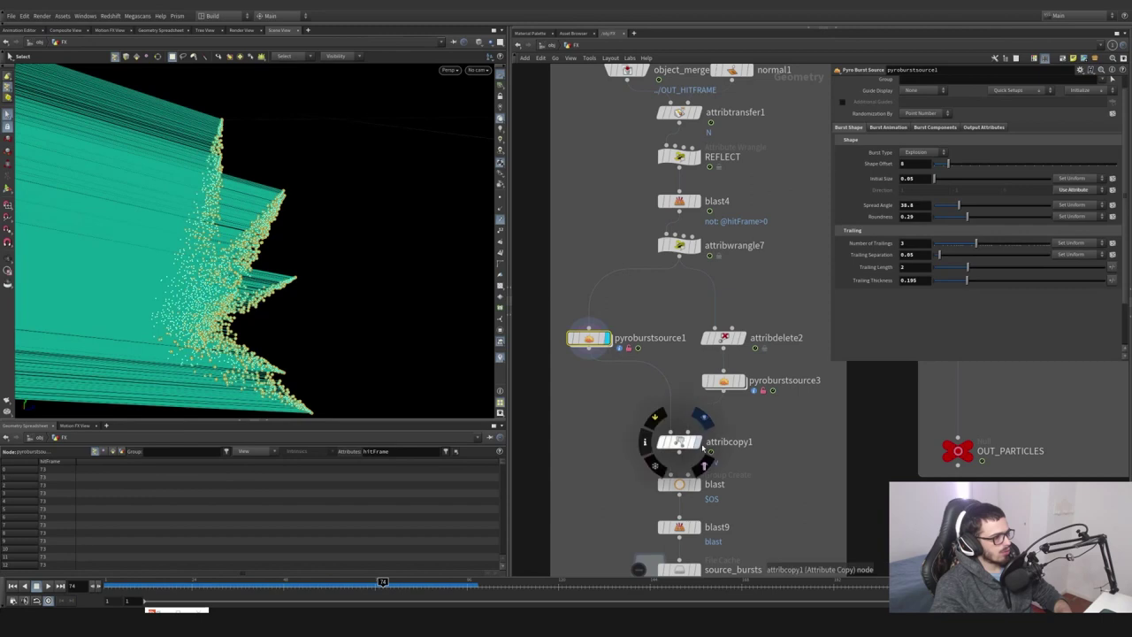
left_click(698, 442)
Review attribcopy1's parameters, focusing on the id and v attributes it copies
middle_click_drag(759, 492, 753, 407)
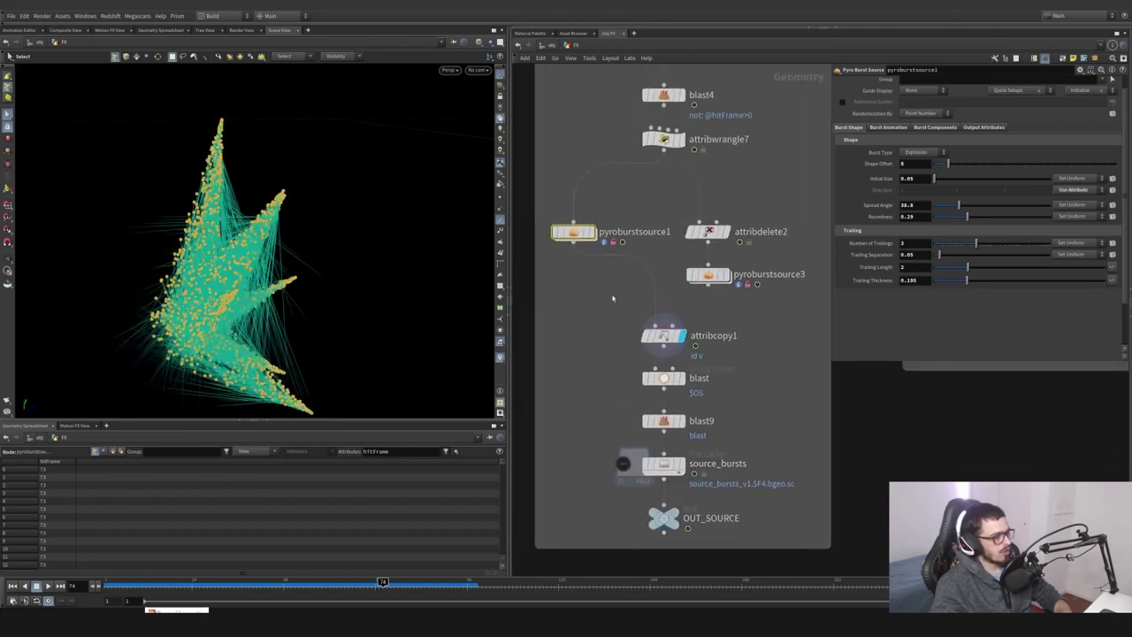
left_click(662, 336)
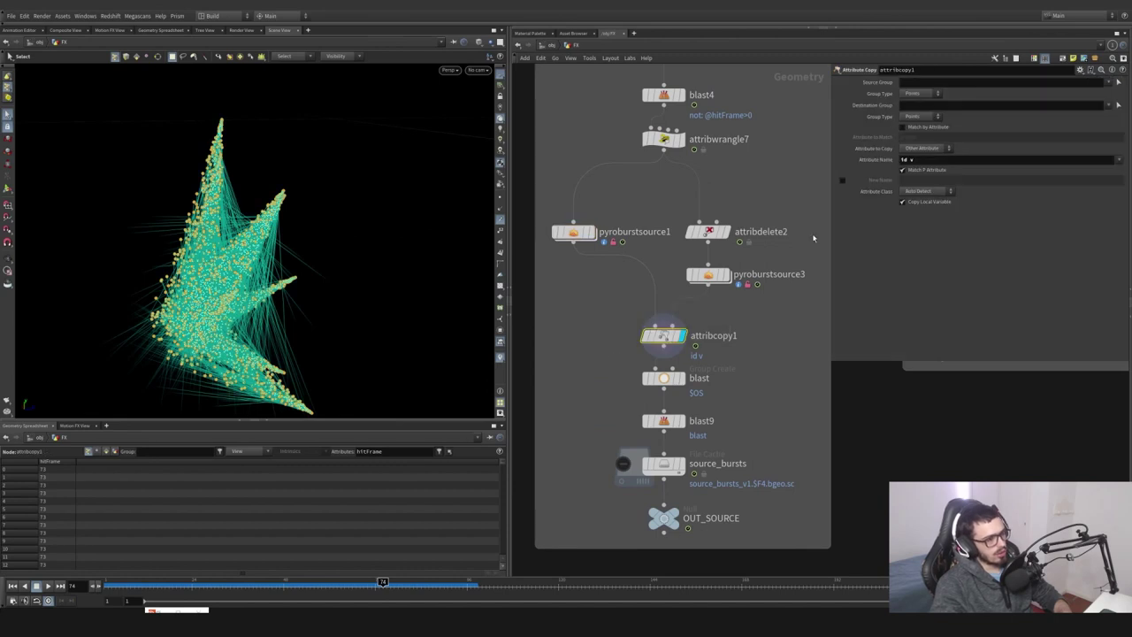
left_click(903, 160)
middle_click_drag(758, 336, 748, 317)
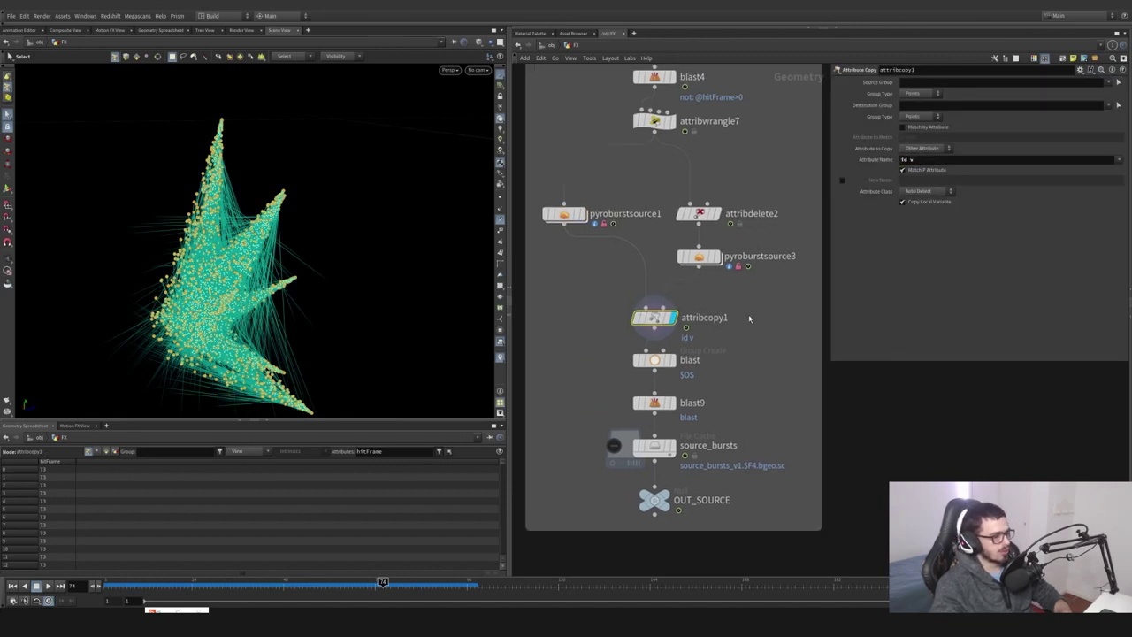
Display the blast group node and examine where its bounding box lies relative to the burst
left_click(673, 360)
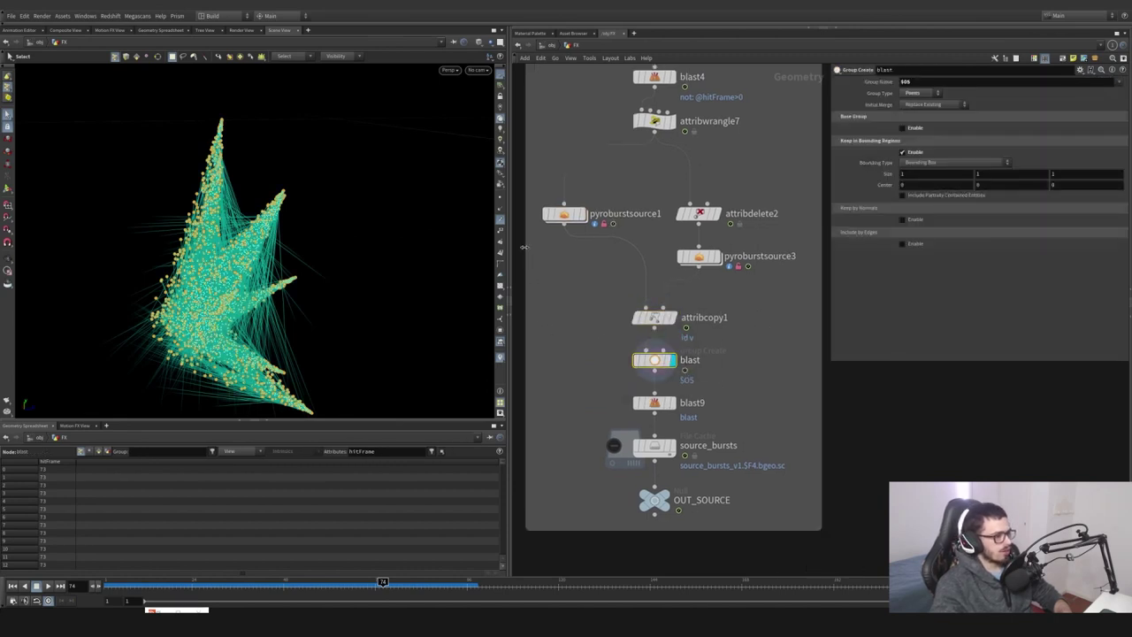
left_click_drag(319, 247, 313, 244, "alt")
right_click_drag(420, 212, 291, 230, "alt")
middle_click_drag(291, 230, 229, 285, "alt")
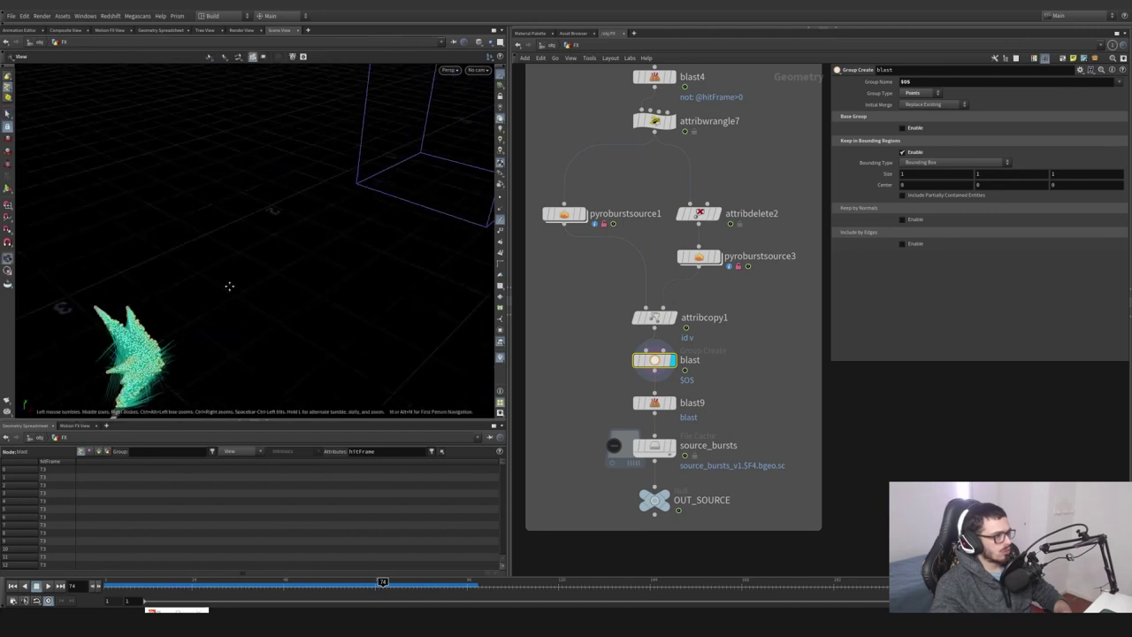
mouse_move(229, 285)
left_mouse_down()
mouse_move(395, 197)
mouse_move(218, 192)
mouse_move(379, 224)
mouse_move(219, 208)
mouse_move(302, 212)
mouse_move(212, 282)
left_mouse_up()
key("s")
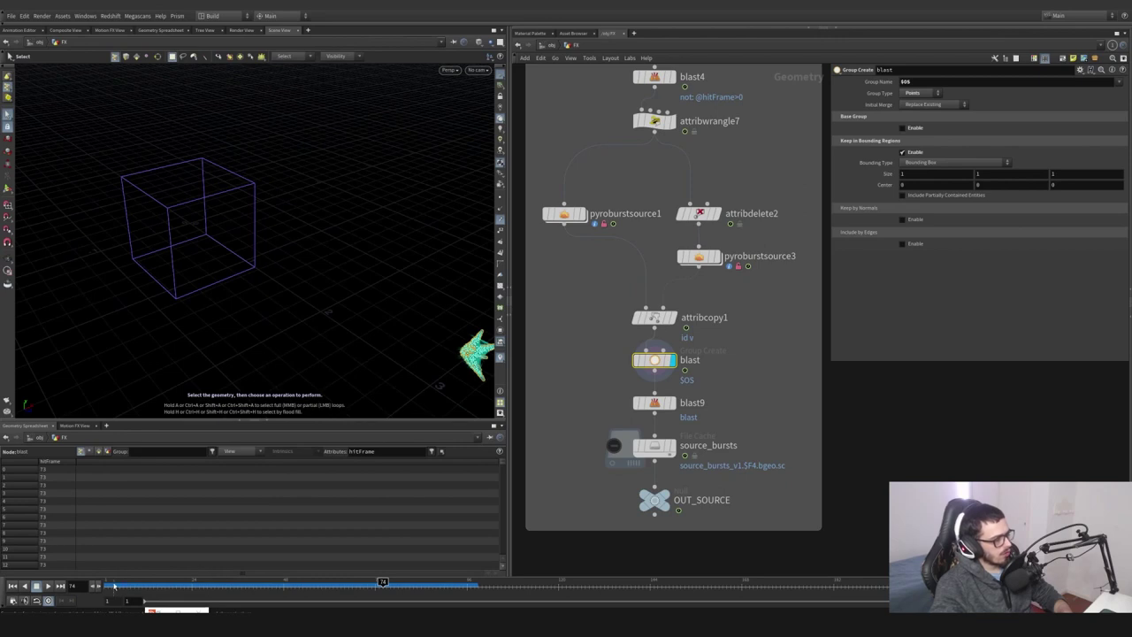
Go to frame 2 and compare the points inside the blast group's bounding box with blast9's output
left_click_drag(114, 586, 109, 586)
left_click_drag(190, 210, 291, 235, "alt")
key("s")
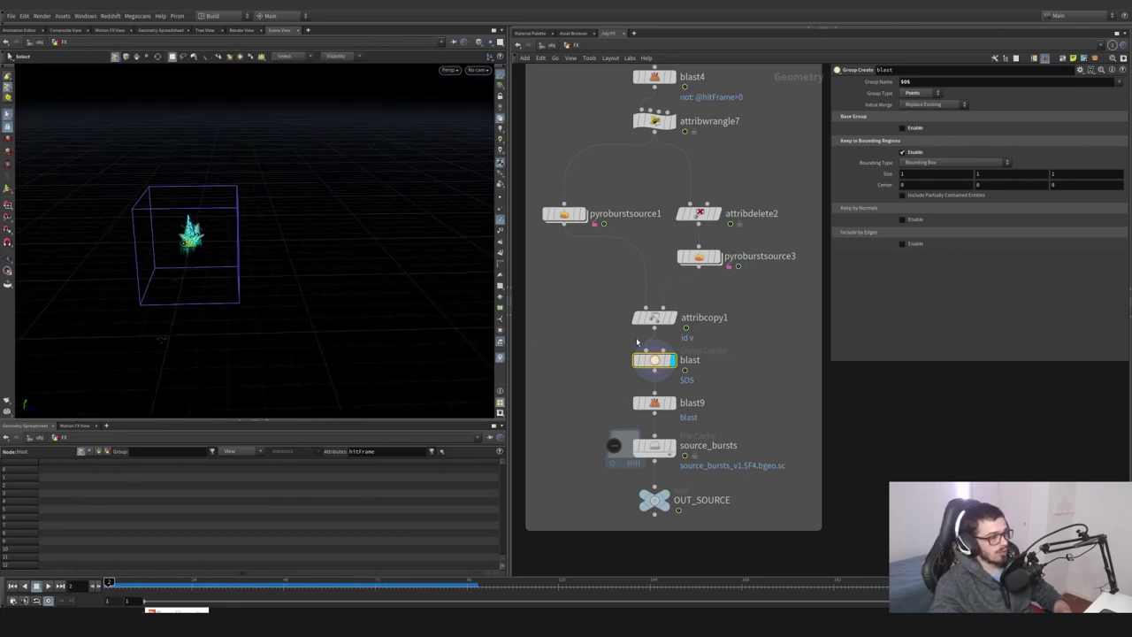
left_click(672, 402)
left_click(655, 402)
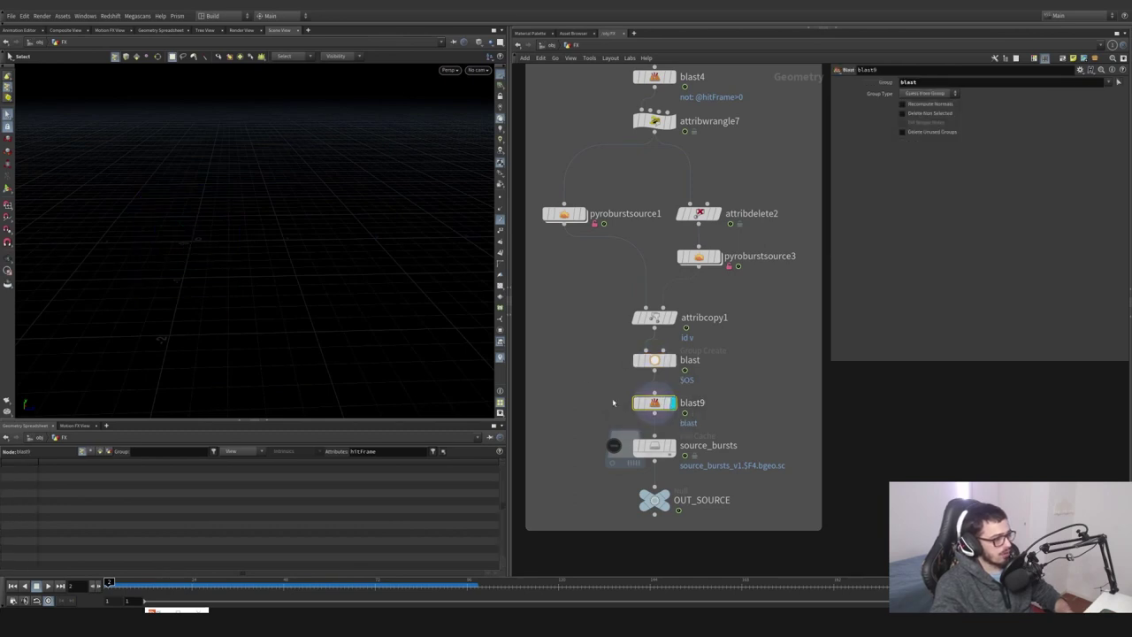
Display the source_bursts file cache at frame 64 and examine the cached burst points
left_click(678, 447)
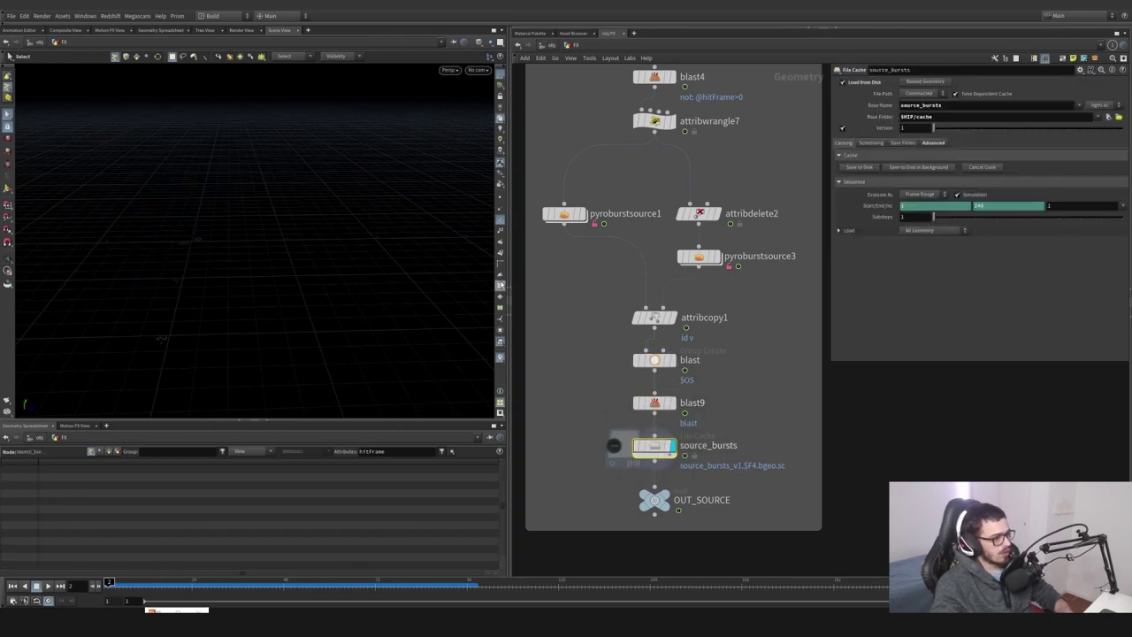
left_click_drag(238, 583, 344, 581)
key("space+g")
left_click_drag(165, 271, 207, 283)
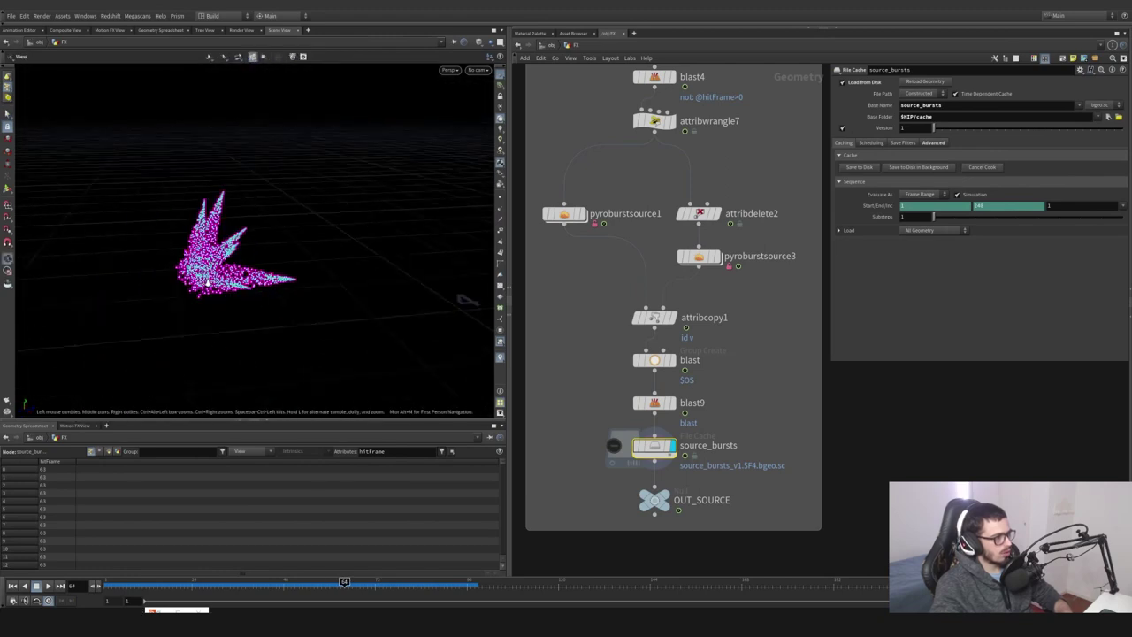
right_click_drag(207, 283, 187, 319)
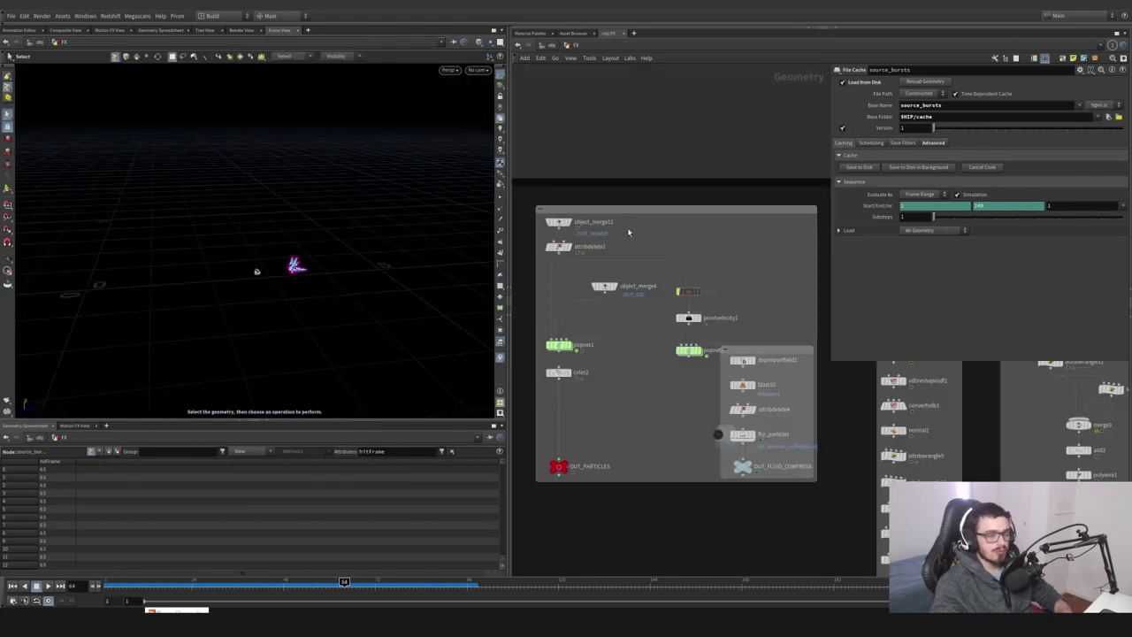
scroll(559, 241, "up", 2)
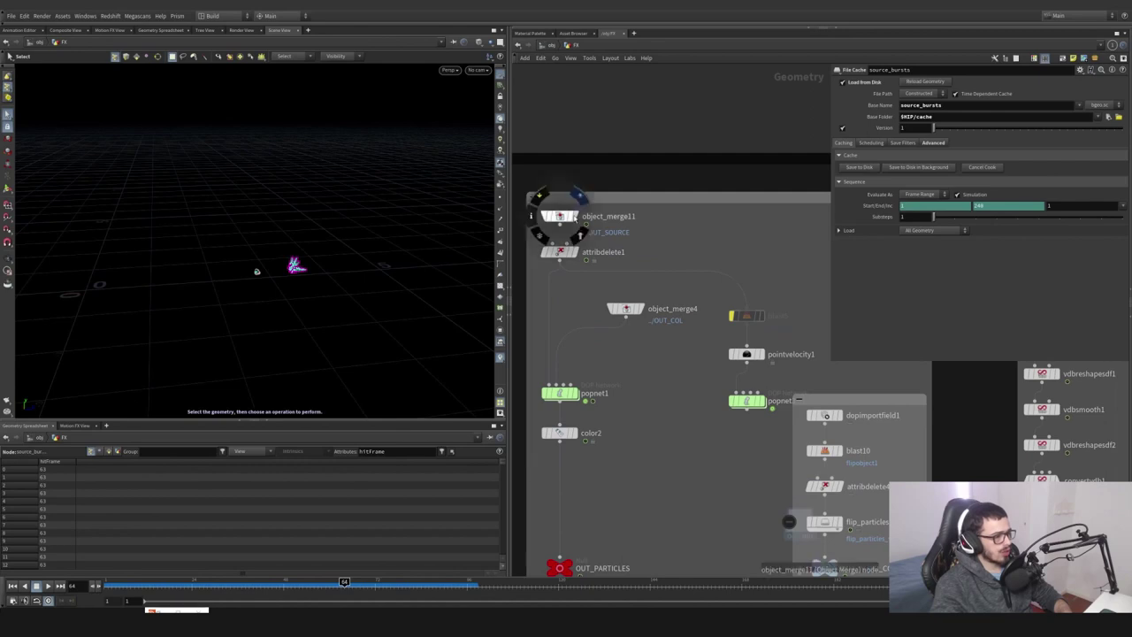
Display object_merge11, set the viewport point size to 3.3 and examine its burst points as shaded geometry
left_click(559, 215)
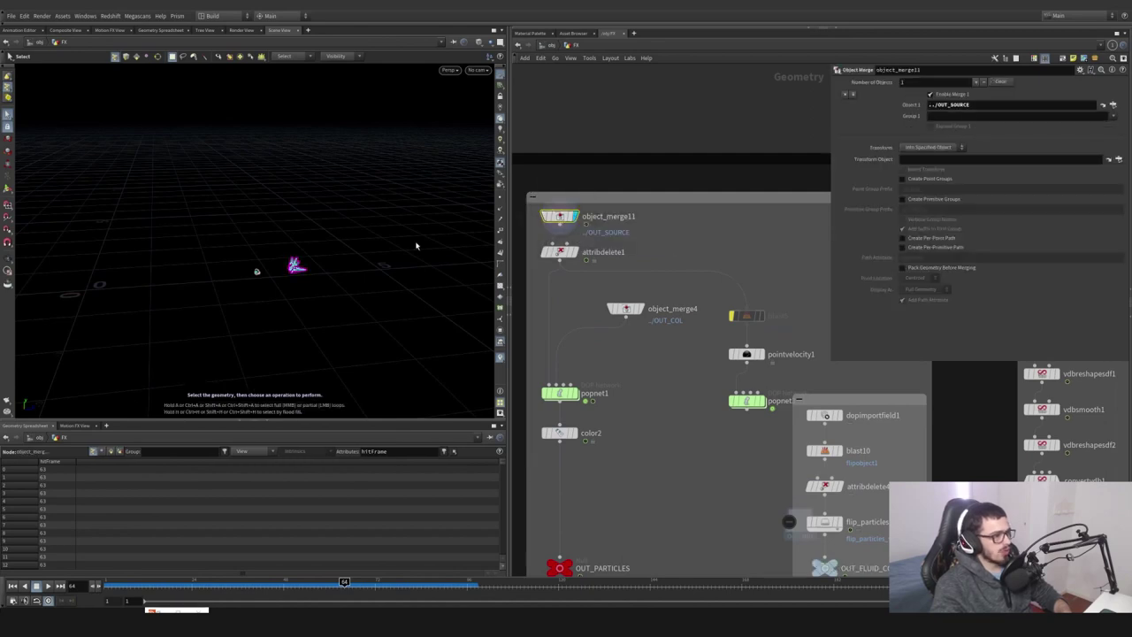
key("d")
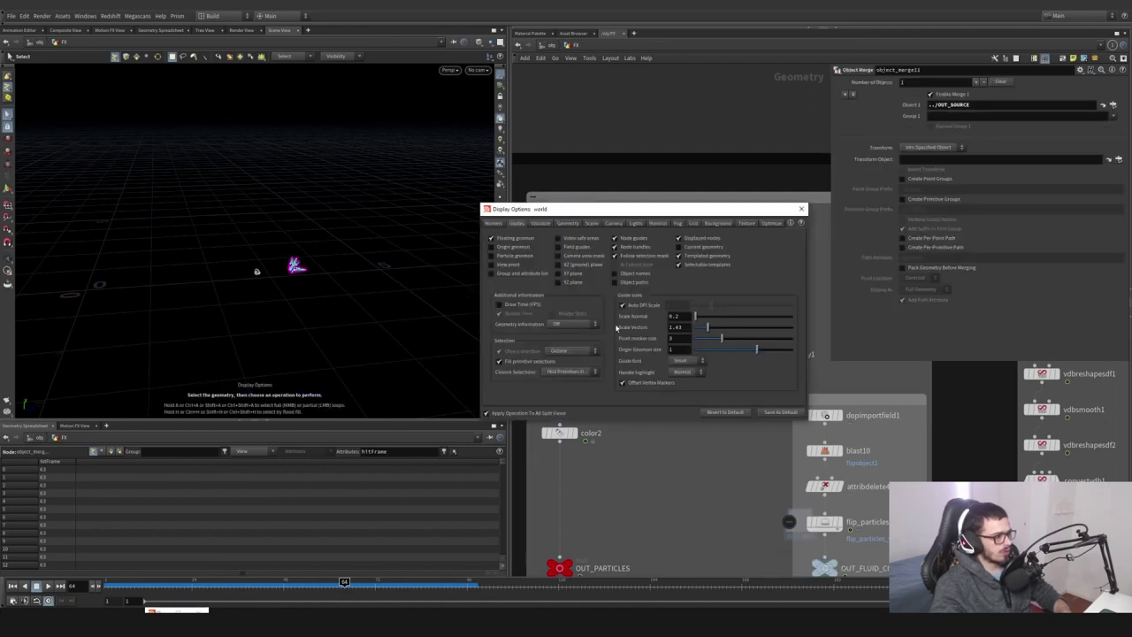
left_click(566, 222)
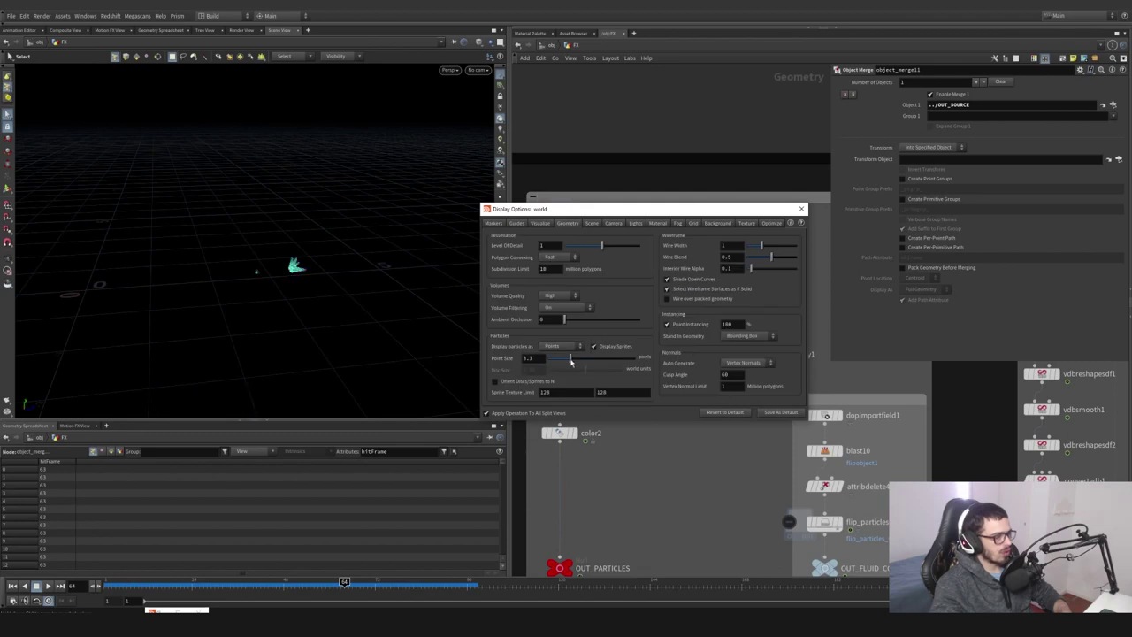
left_click(801, 209)
key("Escape")
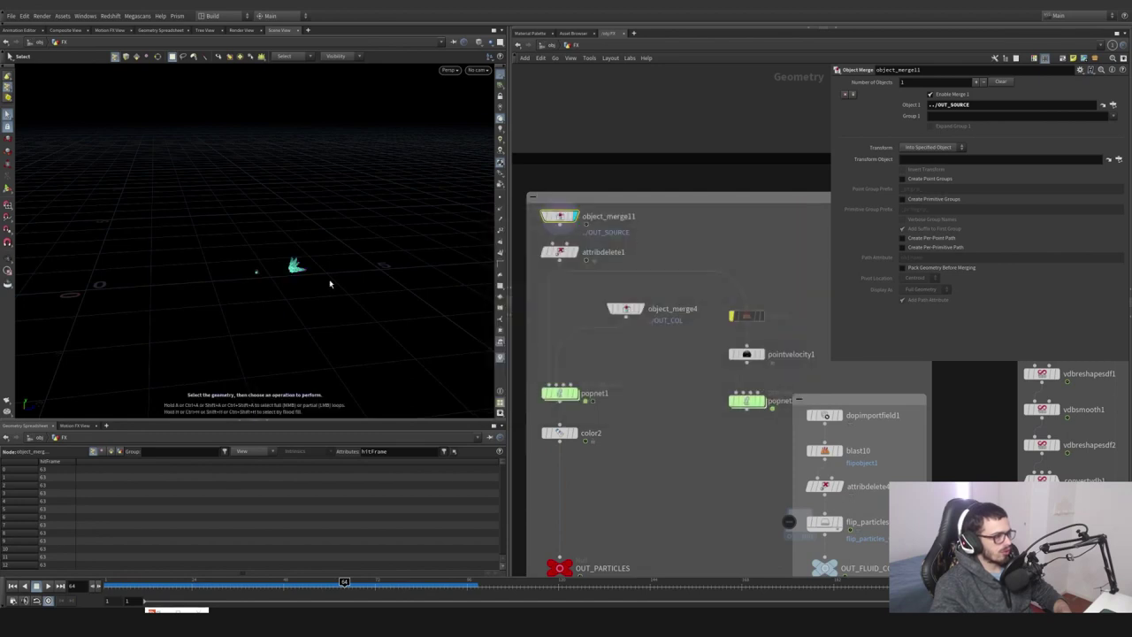
scroll(340, 253, "up", 5)
scroll(384, 263, "up", 1)
key("w")
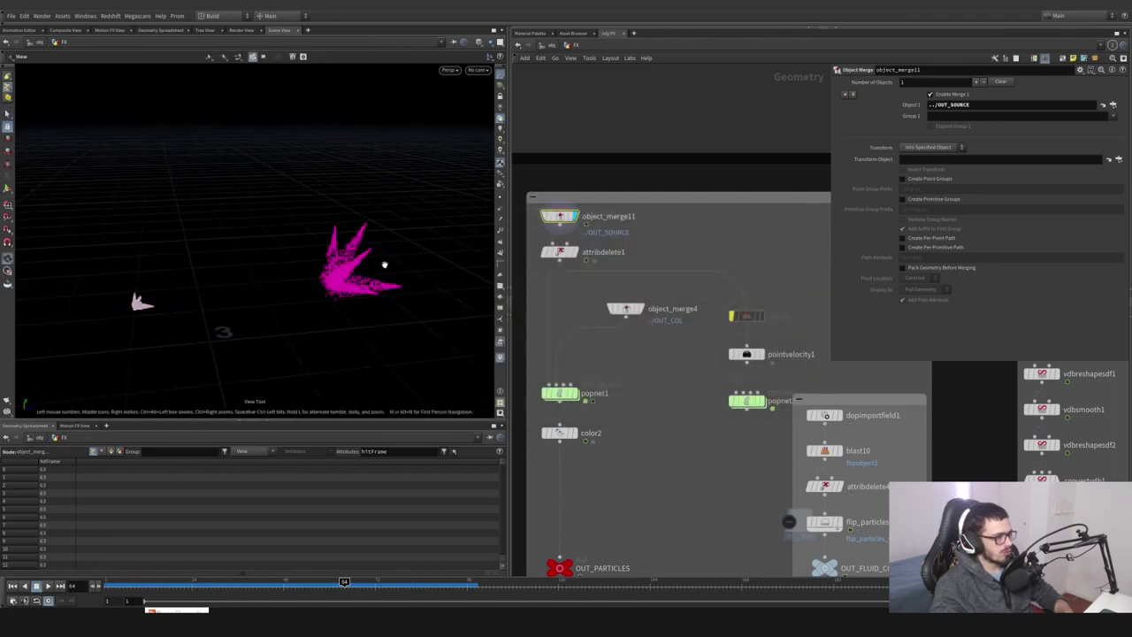
Review the point attributes kept by attribdelete1, return to frame 1 and display the object_merge4 collision geometry
left_click(569, 254)
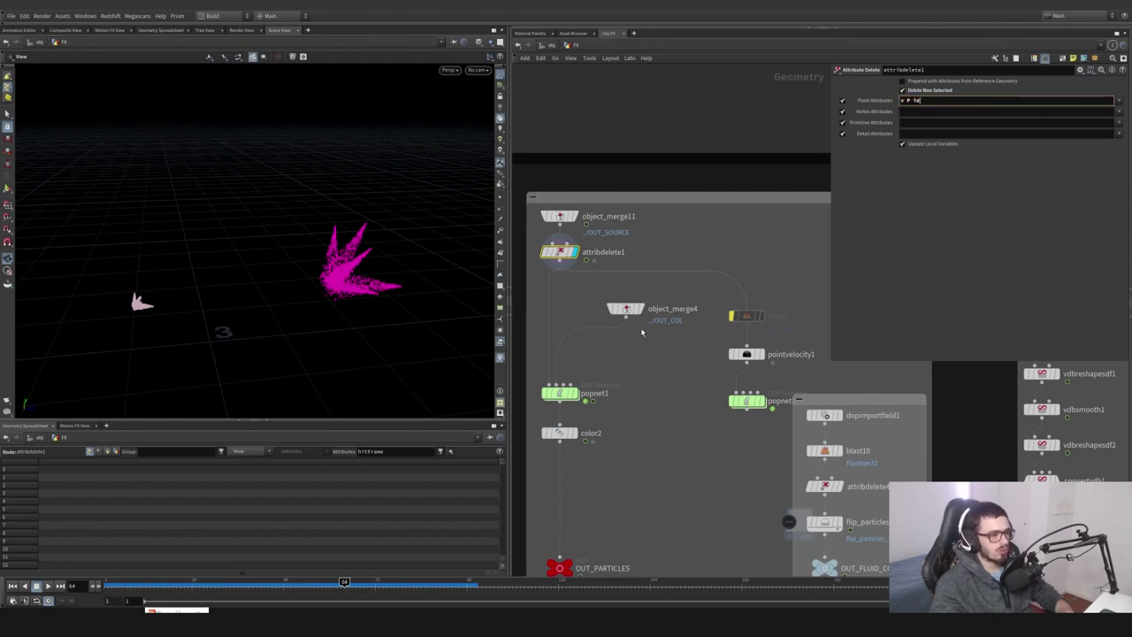
middle_click_drag(642, 332, 706, 297)
left_click(13, 585)
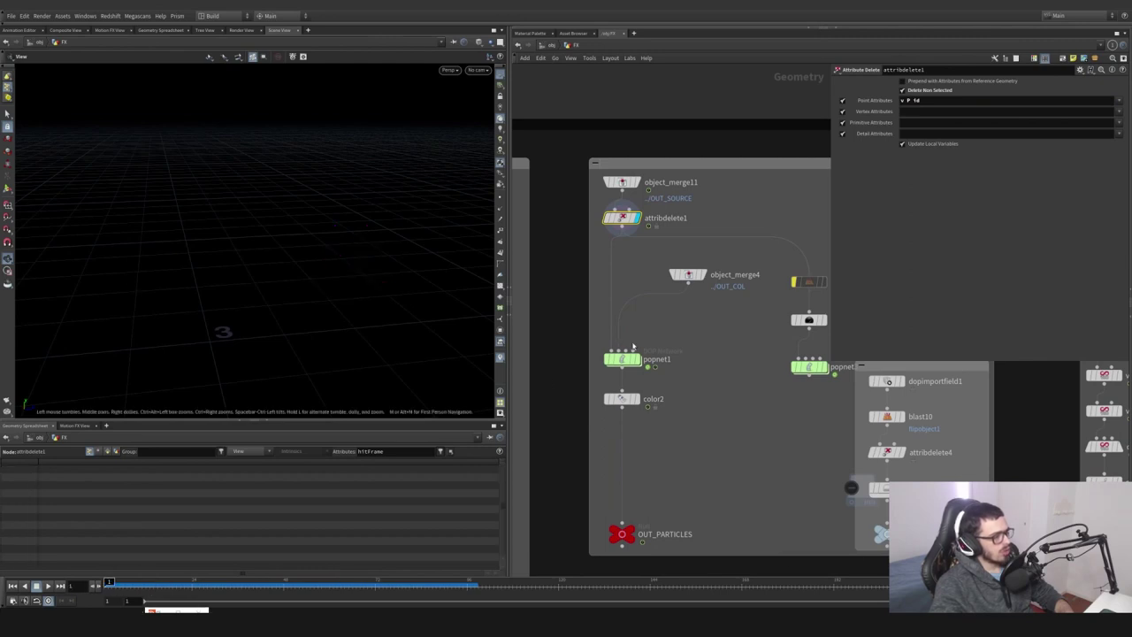
left_click(704, 275)
left_click(688, 275)
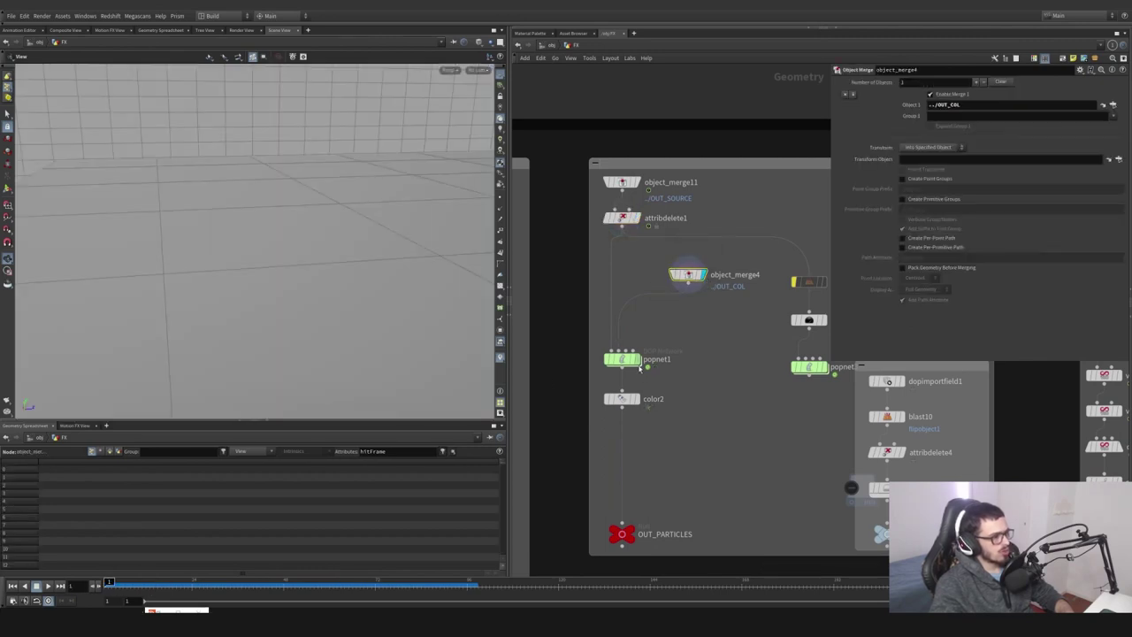
Open popnet1 and review source_first_input's velocity inheritance, particle life, emission type and geometry source settings
left_click(637, 360)
double_click(622, 361)
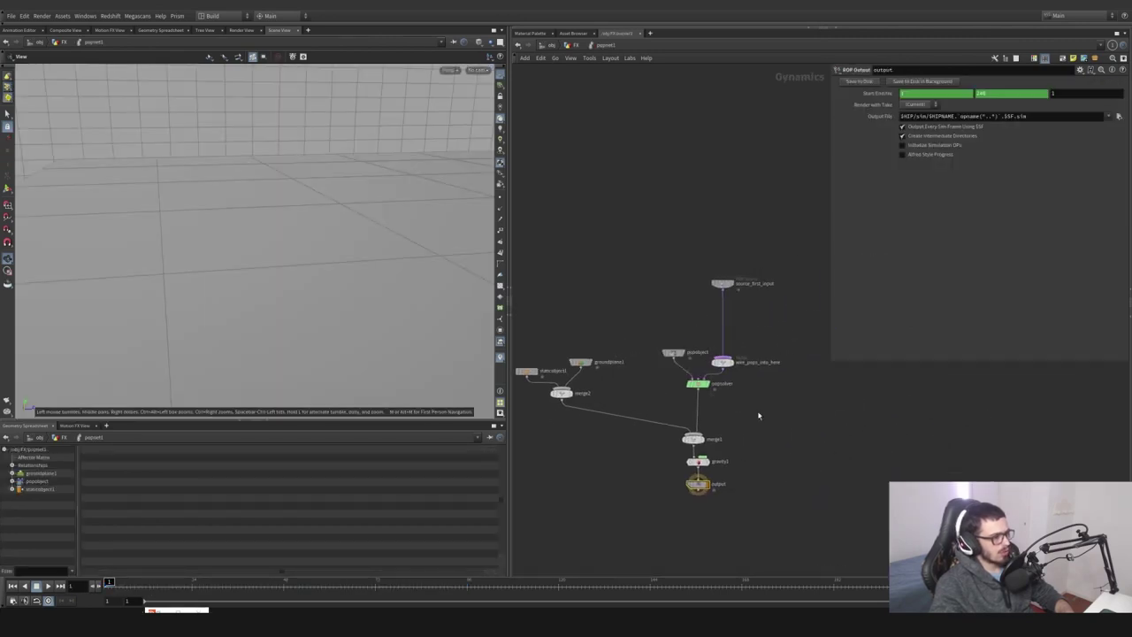
middle_click_drag(812, 481, 903, 468)
middle_click_drag(858, 390, 807, 419)
left_click(761, 300)
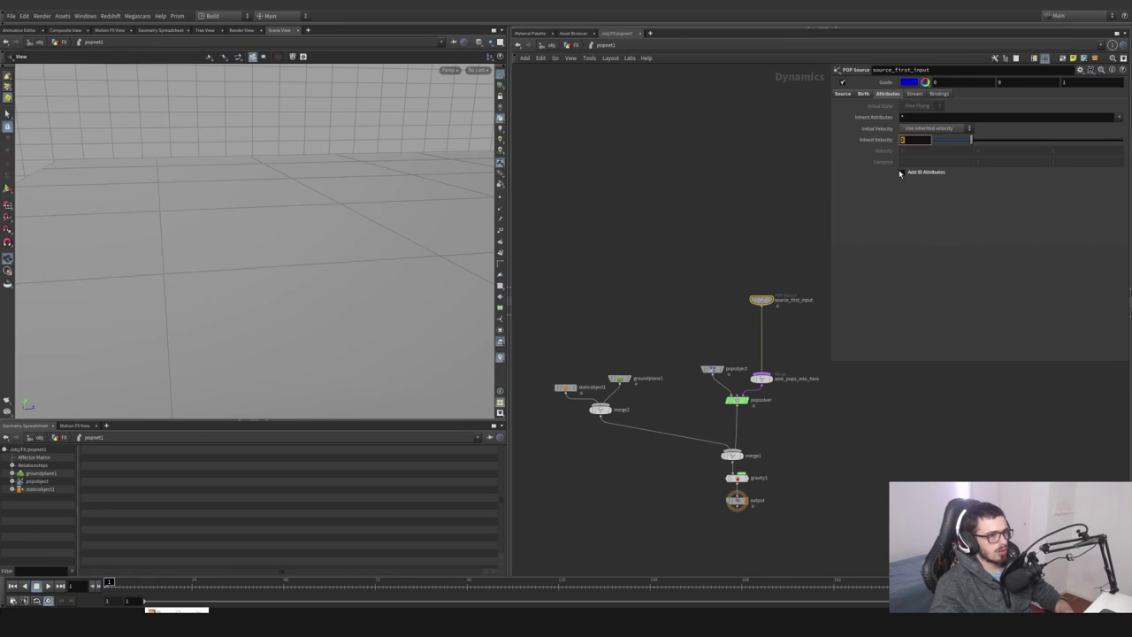
left_click(863, 93)
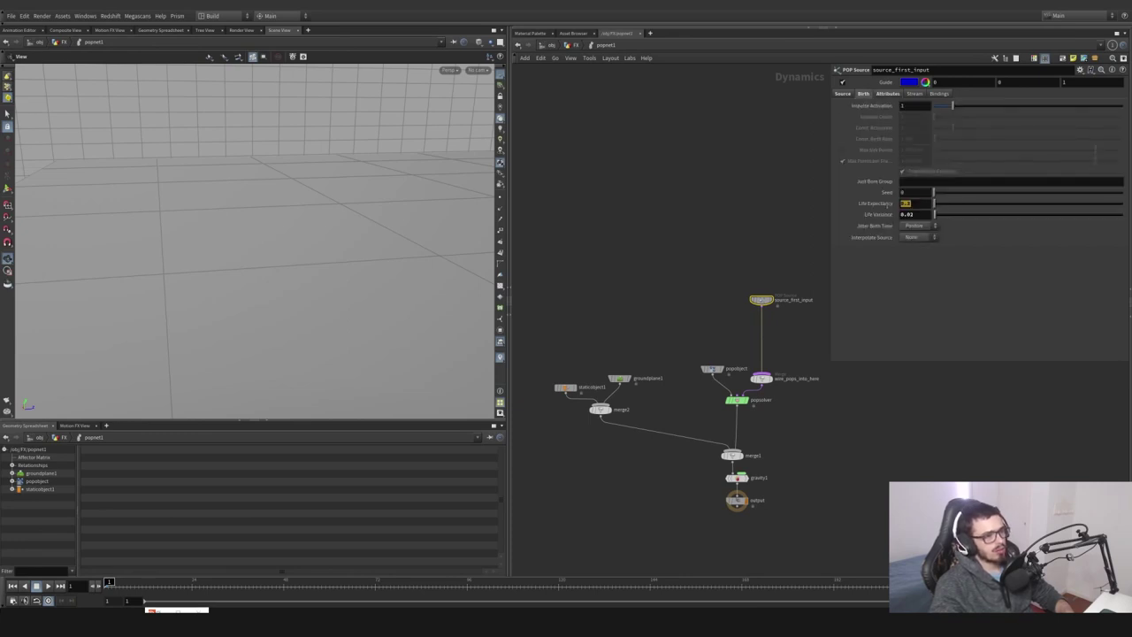
left_click(842, 92)
left_click(927, 107)
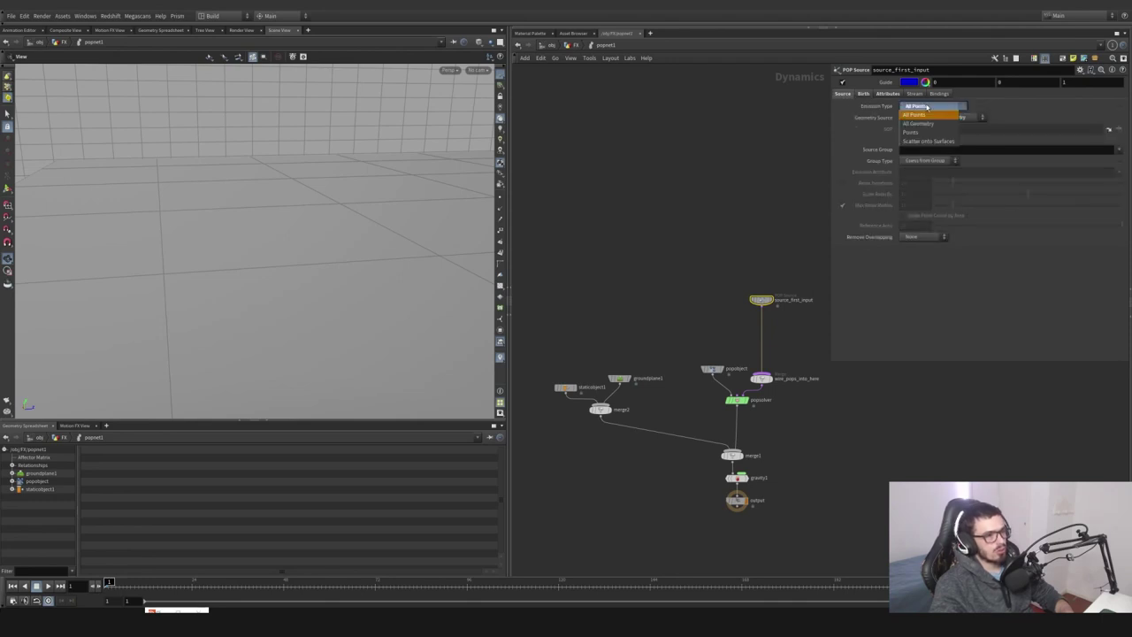
left_click(927, 107)
left_click(955, 118)
left_click(955, 118)
Review popnet1's staticobject1 collision settings and check which node its SOP Path expression resolves to
left_click_drag(672, 315, 612, 393)
left_click_drag(579, 356, 564, 397)
scroll(860, 189, "up", 5)
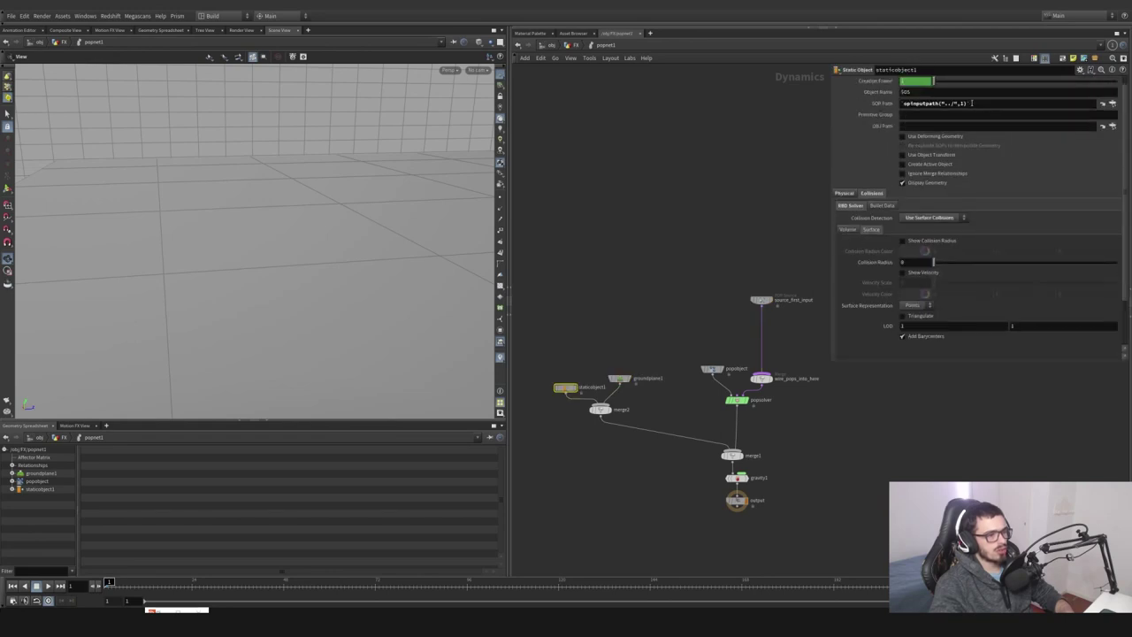
left_click_drag(972, 104, 890, 106)
left_click(886, 106)
middle_click_drag(674, 250, 654, 208)
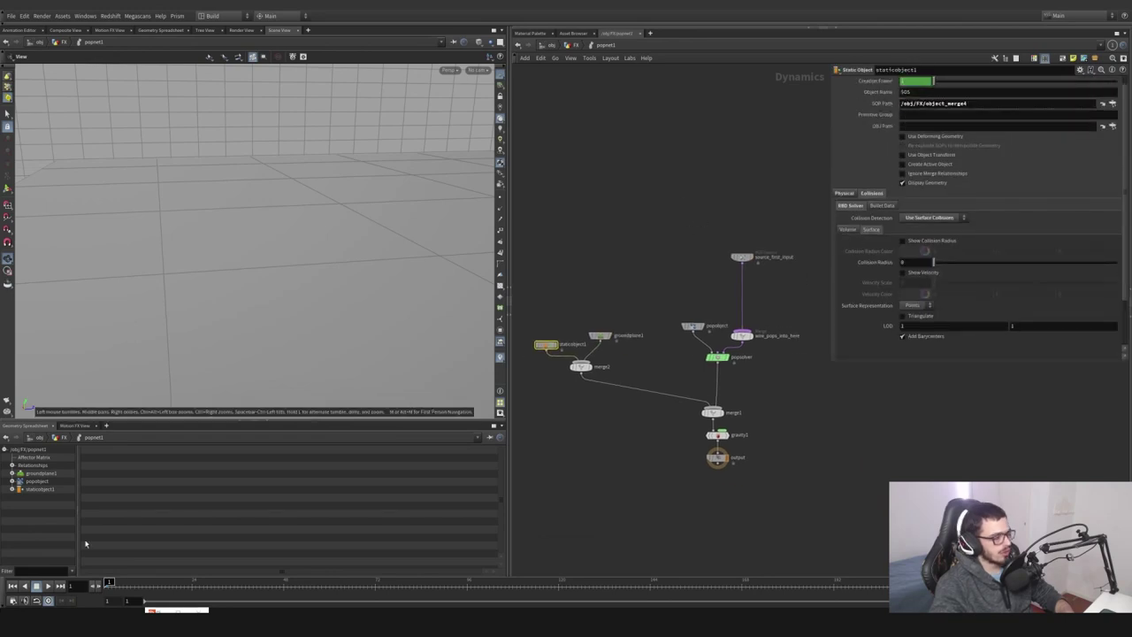
Play the popnet1 simulation to frame 21 and examine how the particles hit the walls and floor
left_click(59, 586)
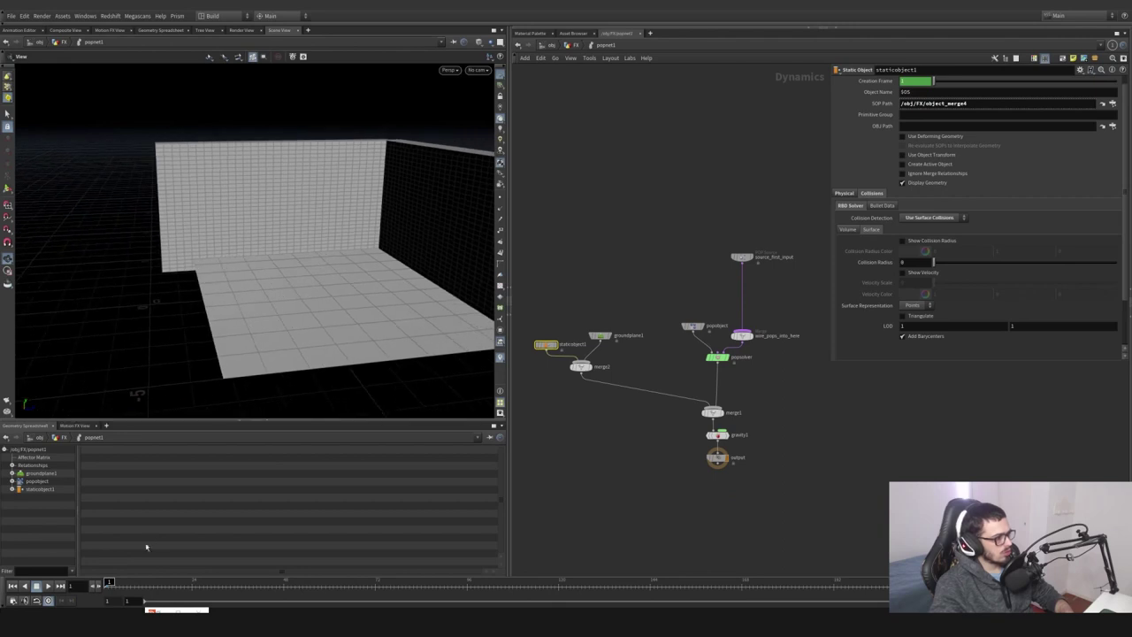
left_click(49, 586)
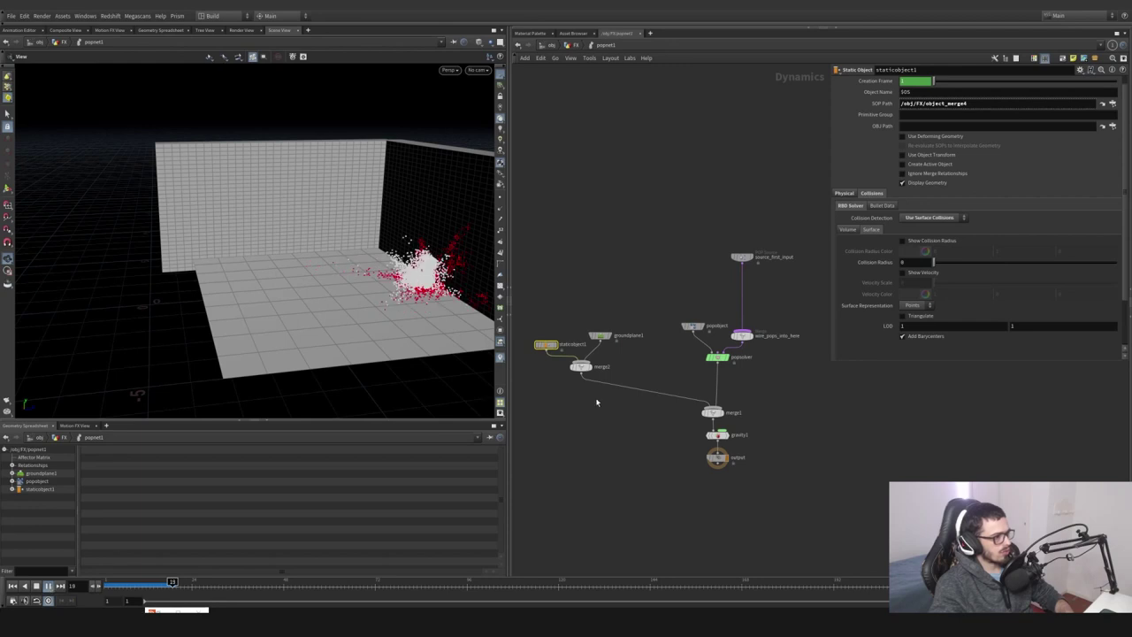
key("Escape")
mouse_move(430, 284)
left_mouse_down("alt")
mouse_move(525, 283)
mouse_move(440, 288)
left_mouse_up("alt")
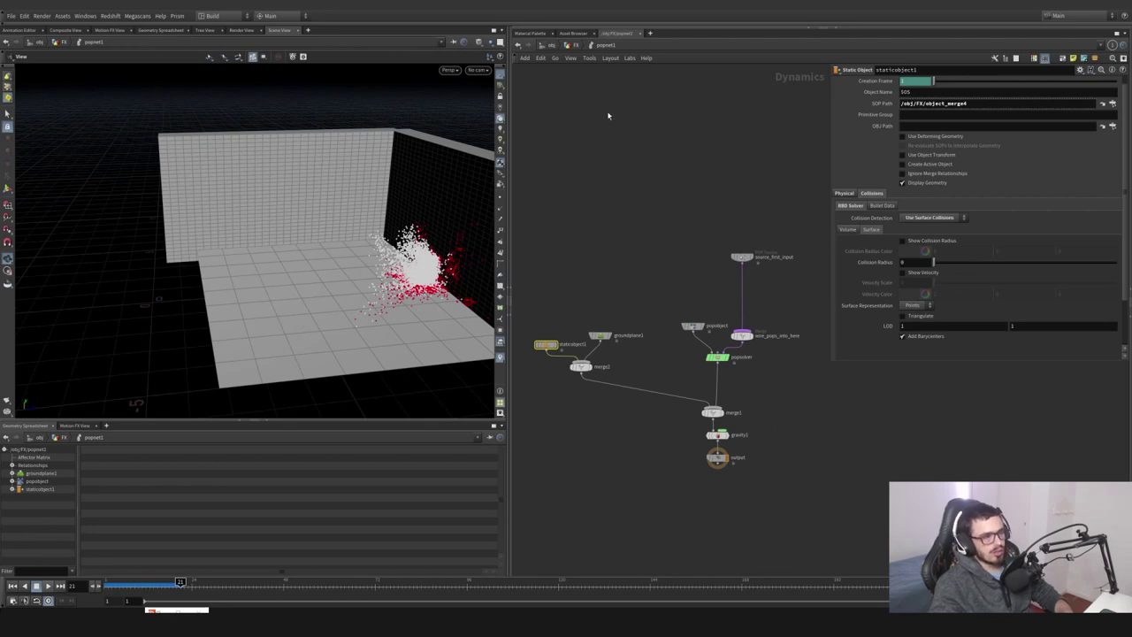
Return to the FX network and review color2's random color by id and the OUT_PARTICLES output
left_click(574, 46)
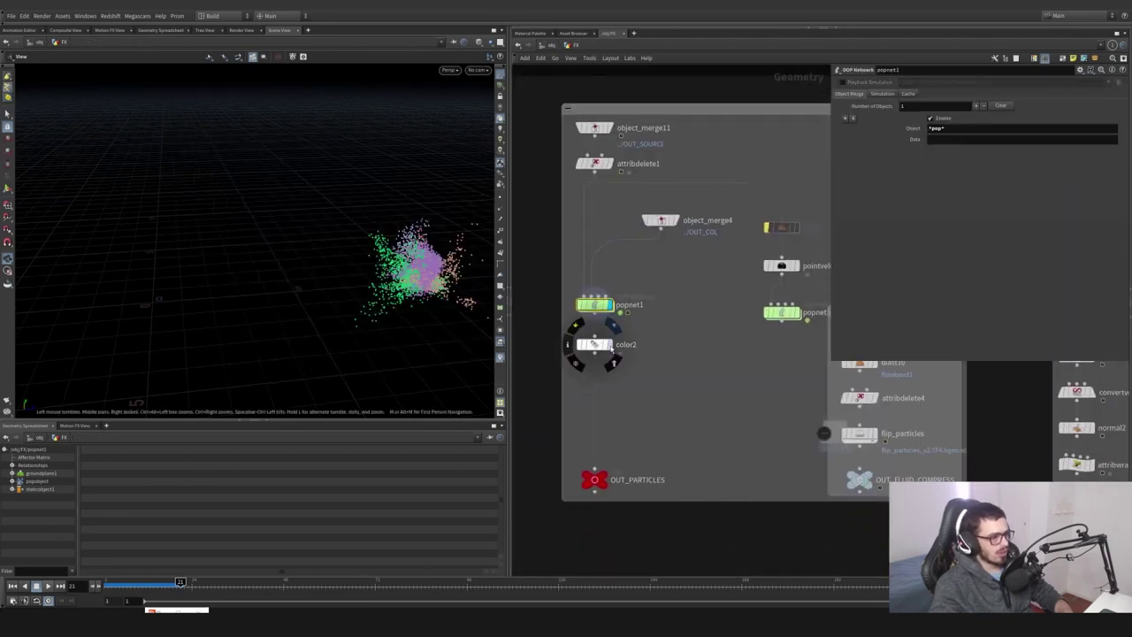
left_click(596, 346)
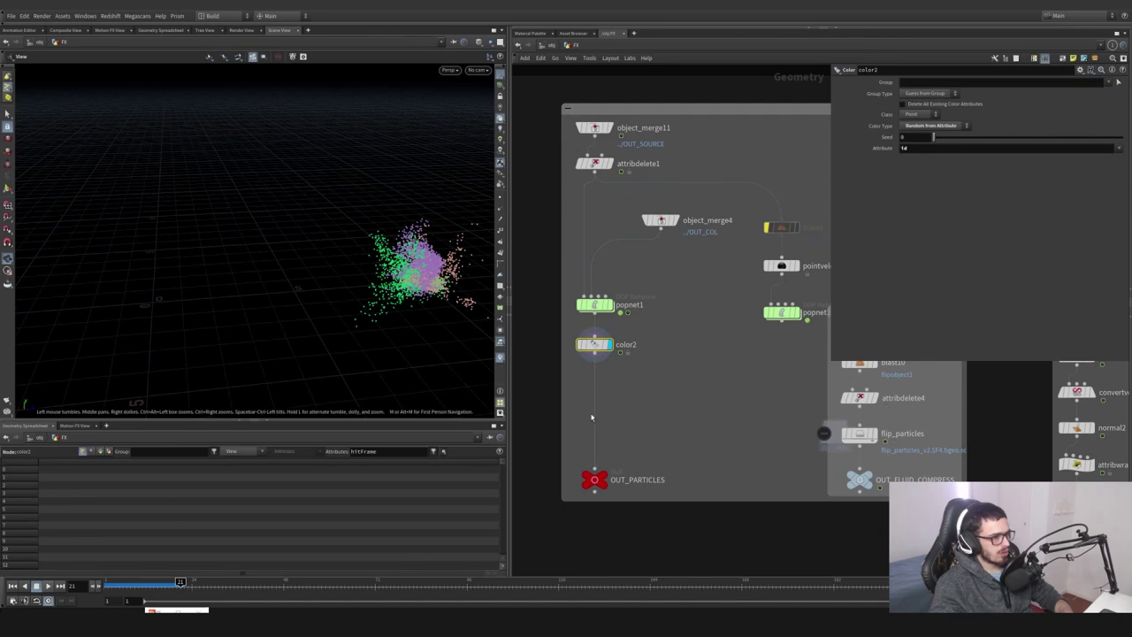
left_click_drag(594, 346, 595, 395)
left_click(596, 479)
middle_click_drag(752, 379, 640, 424)
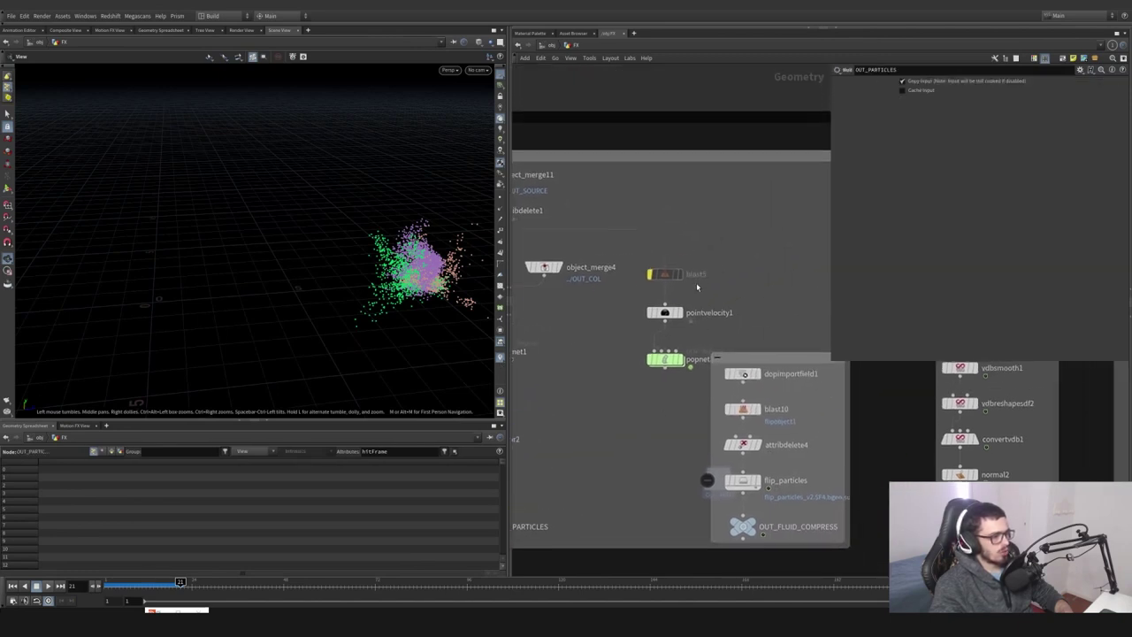
Go back to frame 1, display pointvelocity1 and review its basic and Curl Noise settings
left_click(108, 586)
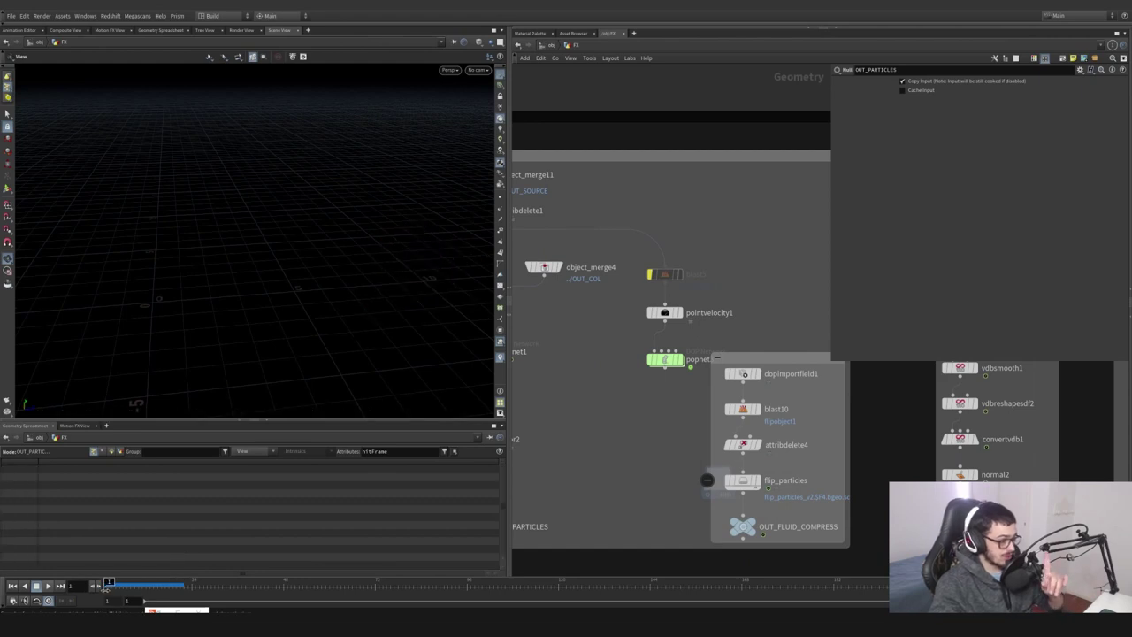
left_click(672, 314)
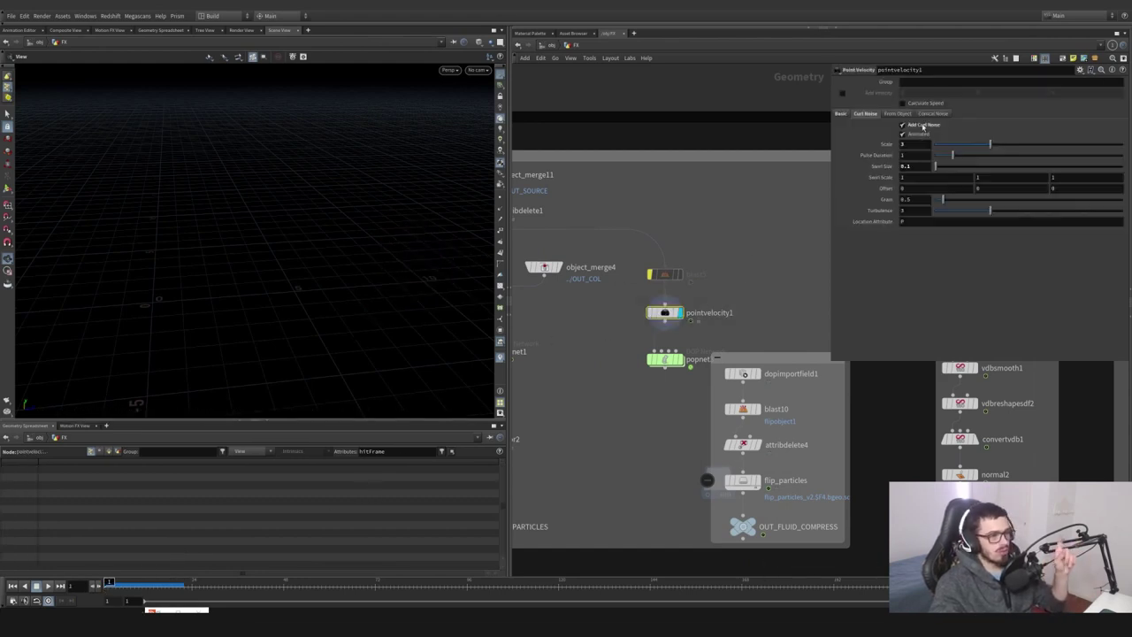
left_click(843, 114)
left_click(865, 114)
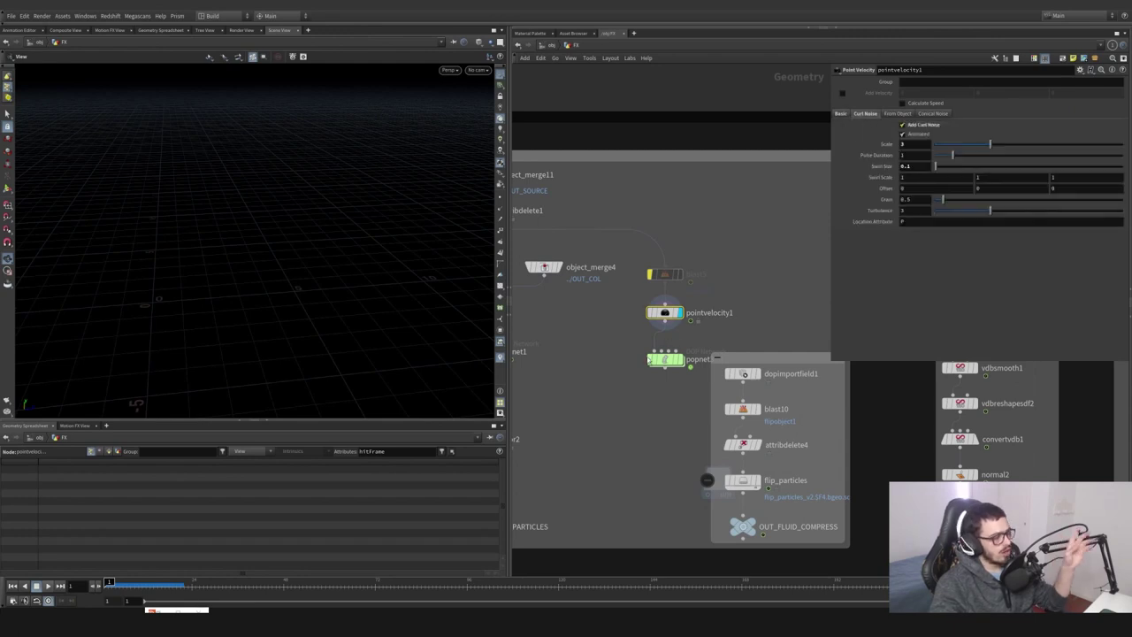
Open popnet3 and examine how its FLIP object, source, drag, SOP solver and collision nodes are connected
double_click(664, 356)
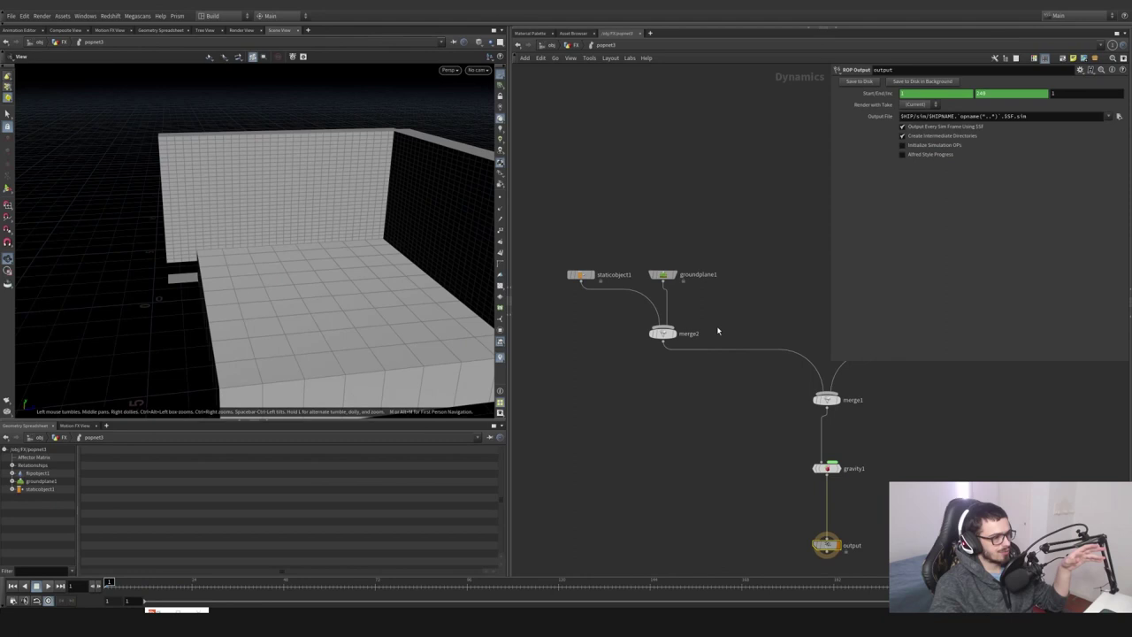
middle_click_drag(772, 286, 601, 381)
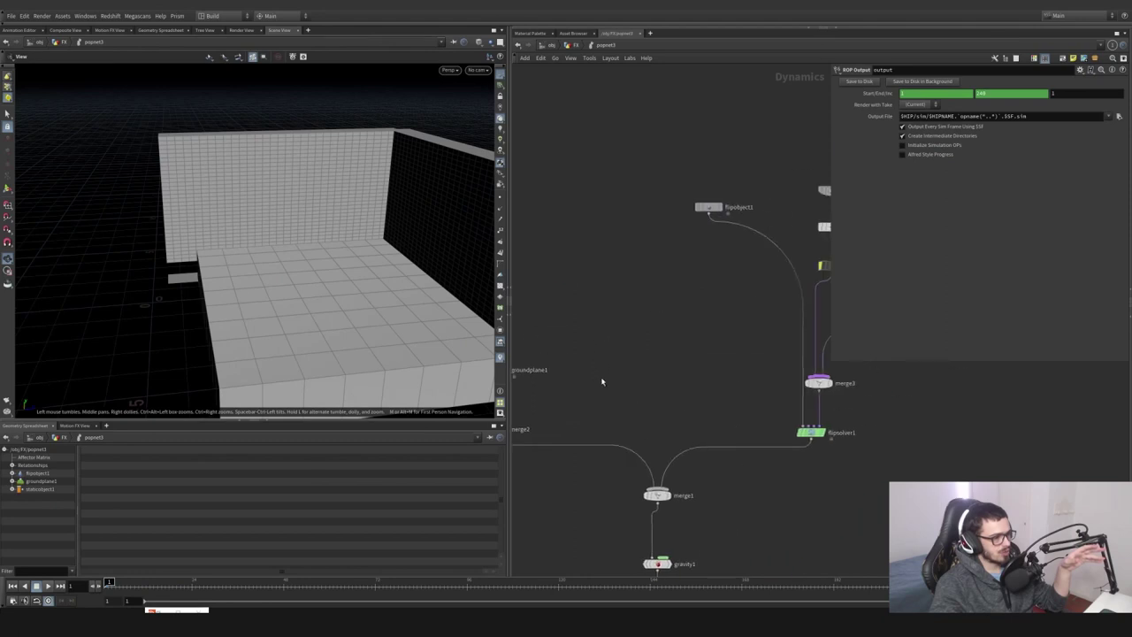
scroll(657, 373, "down", 3)
scroll(784, 299, "up", 4)
scroll(780, 298, "down", 3)
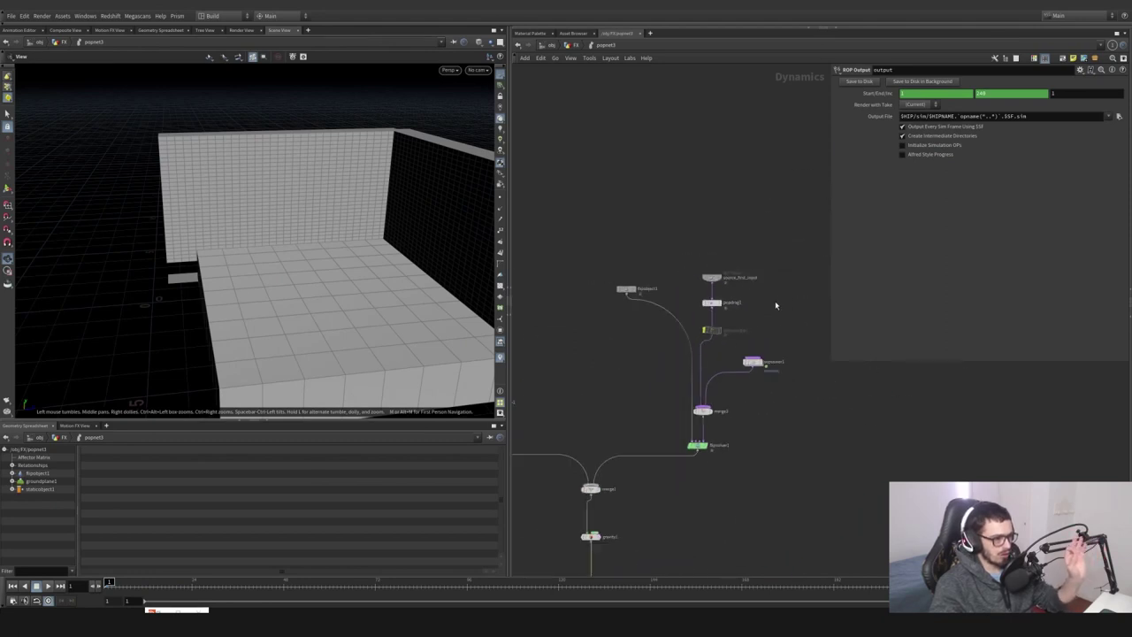
middle_click_drag(750, 369, 824, 300)
middle_click_drag(578, 358, 737, 381)
scroll(653, 334, "up", 3)
Review the SOP Path, volume collision settings and Proxy Volume path of popnet3's staticobject1
left_click_drag(663, 330, 624, 405)
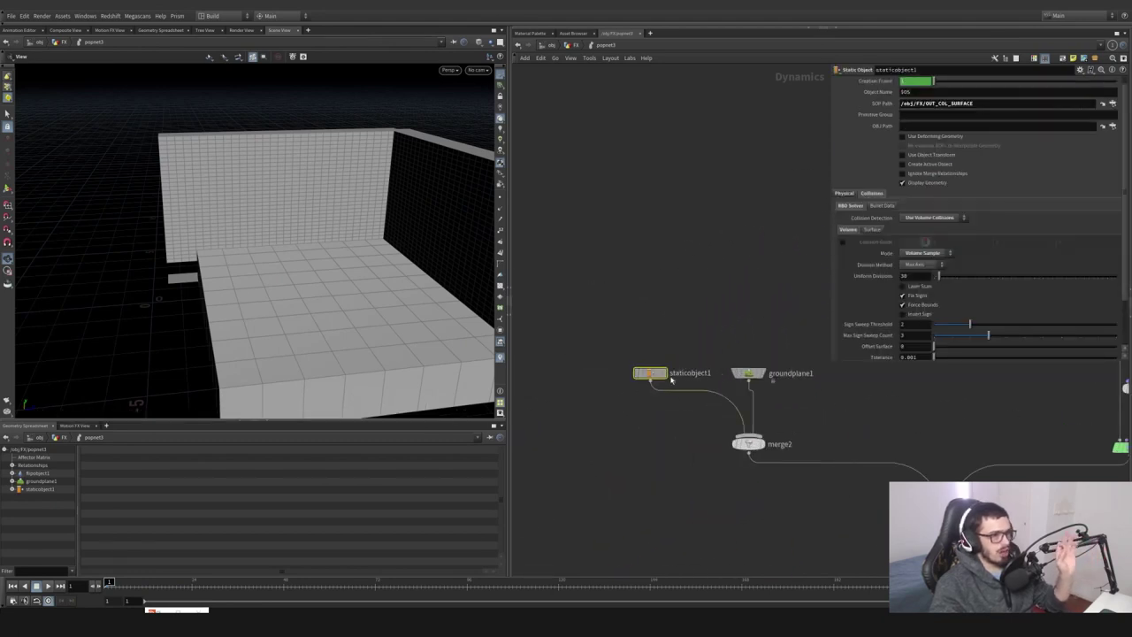
scroll(660, 362, "down", 2)
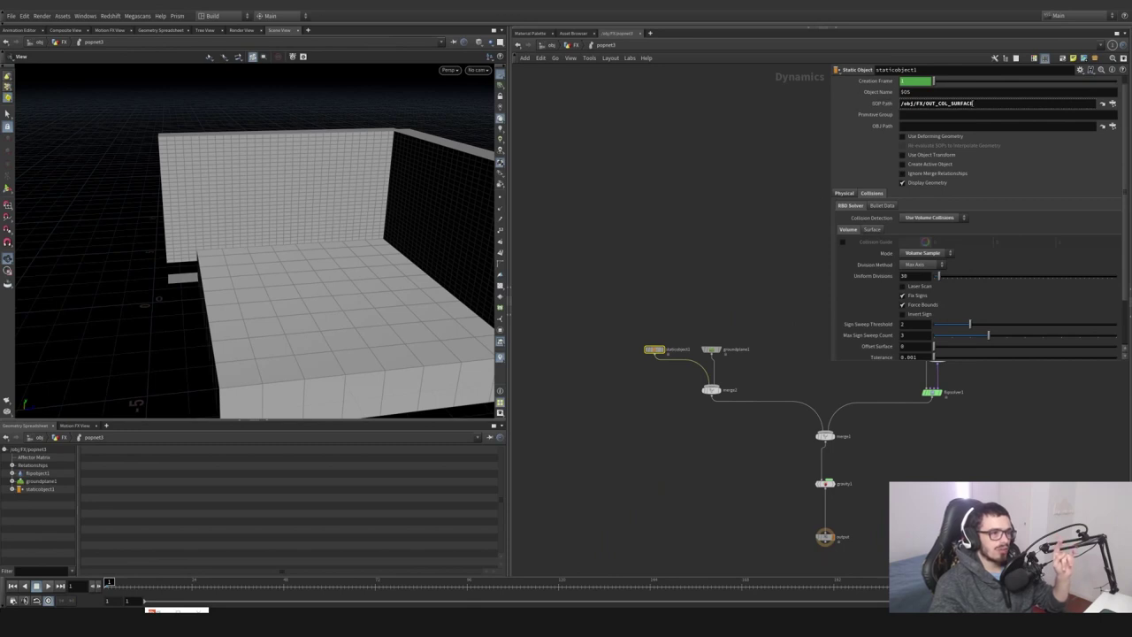
left_click_drag(974, 103, 889, 104)
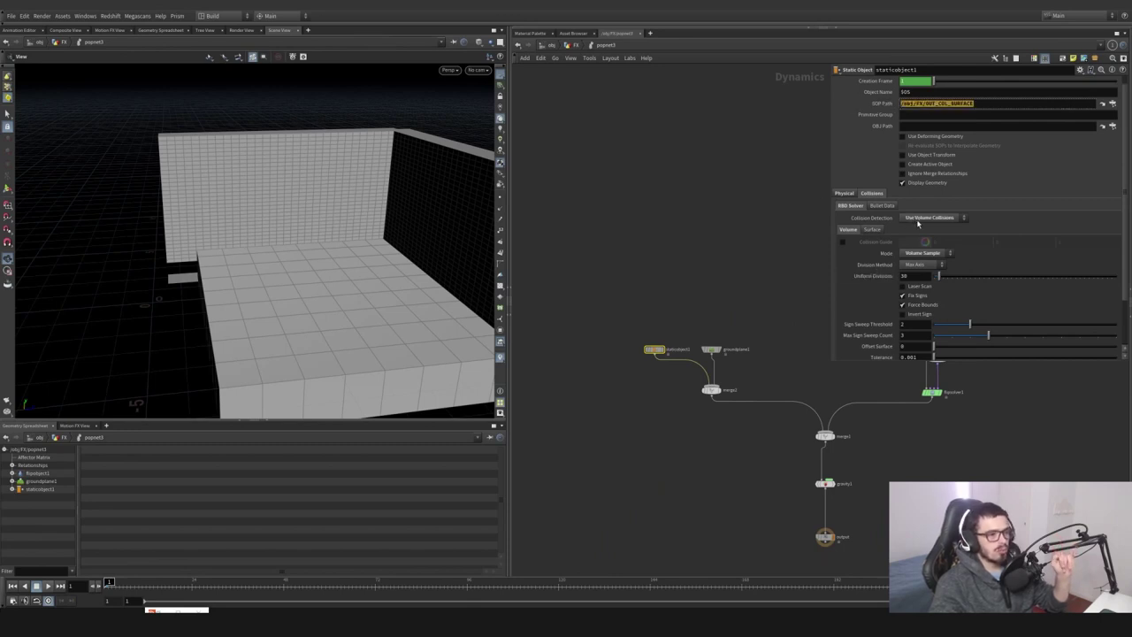
scroll(872, 278, "down", 3)
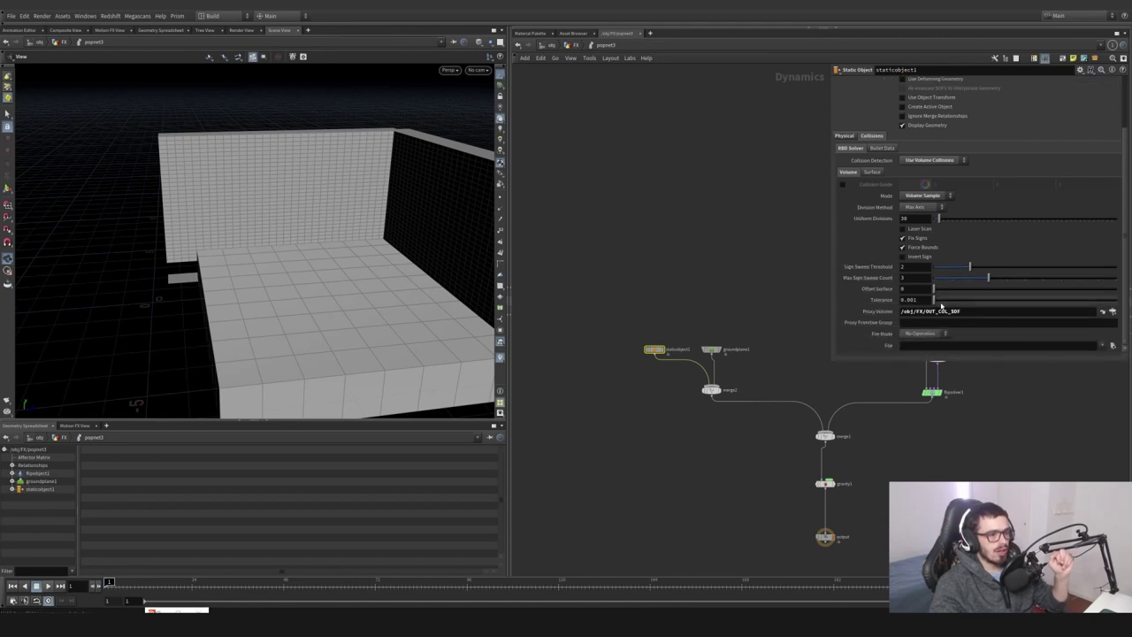
left_click_drag(963, 313, 881, 317)
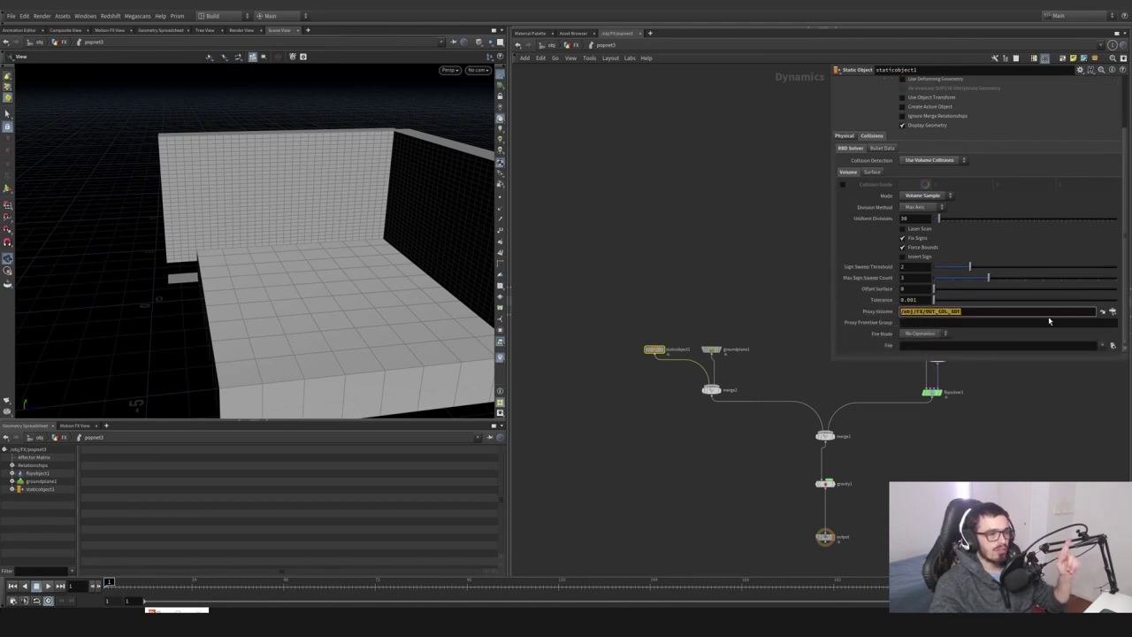
scroll(876, 230, "up", 1)
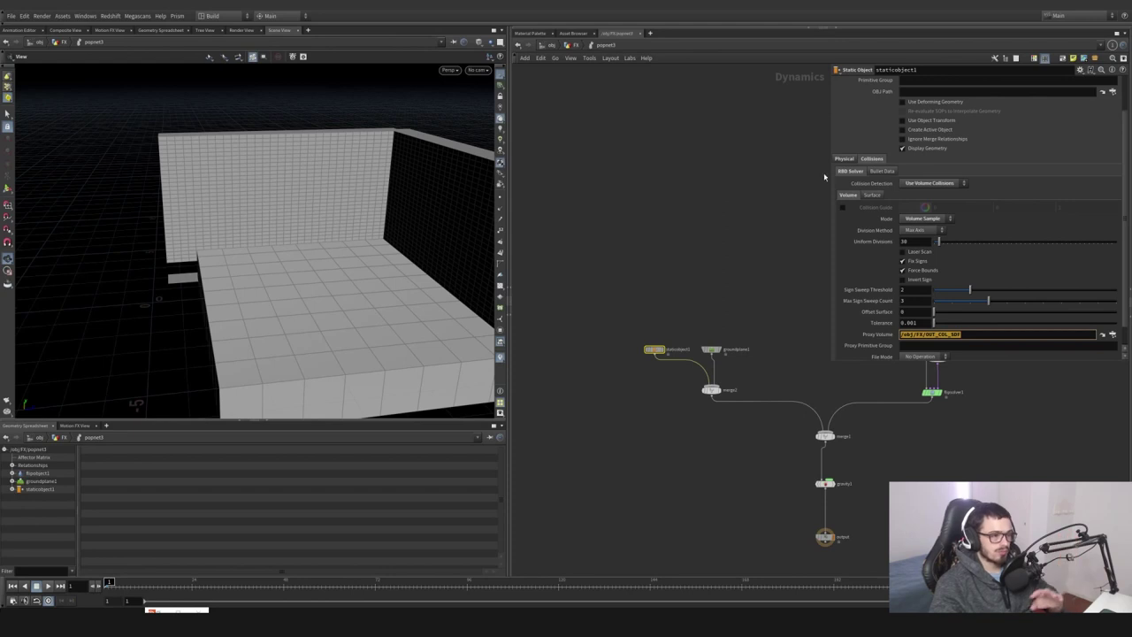
Go up to the FX network, locate popnet3 below pointvelocity1 and enter it again
key("u")
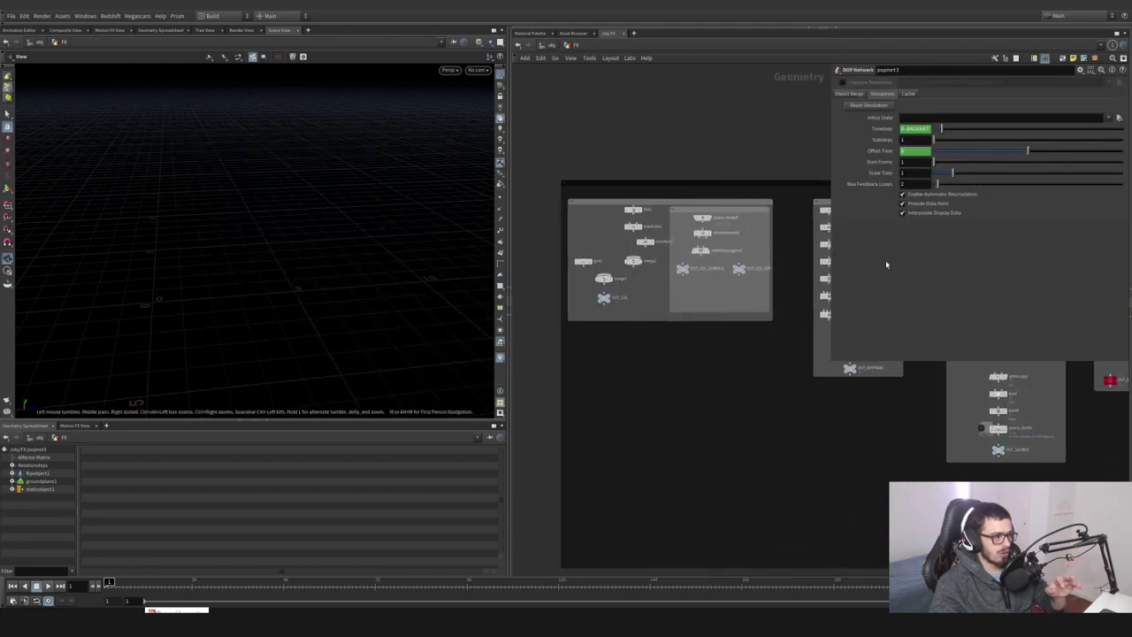
mouse_move(767, 302)
left_mouse_down()
mouse_move(627, 260)
mouse_move(766, 301)
left_mouse_up()
middle_click_drag(766, 301, 575, 311)
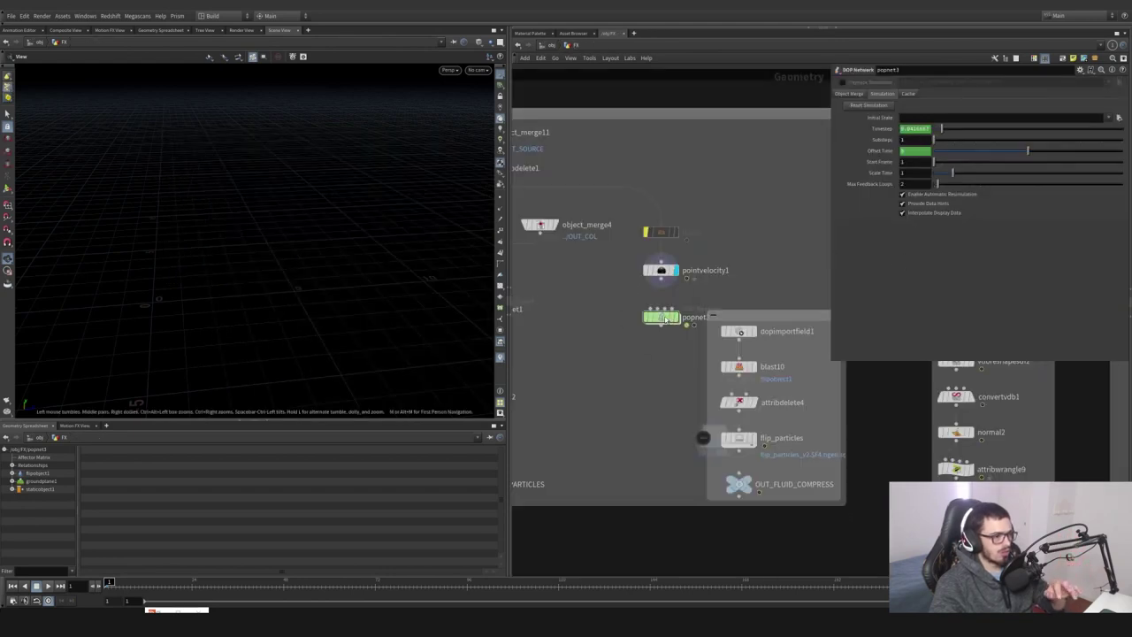
double_click(669, 318)
scroll(819, 274, "up", 5)
middle_click_drag(820, 274, 701, 266)
Review flipobject1's Particle Separation, Particle Radius Scale and Grid Scale in a wider parameter view
left_click_drag(667, 199, 610, 389)
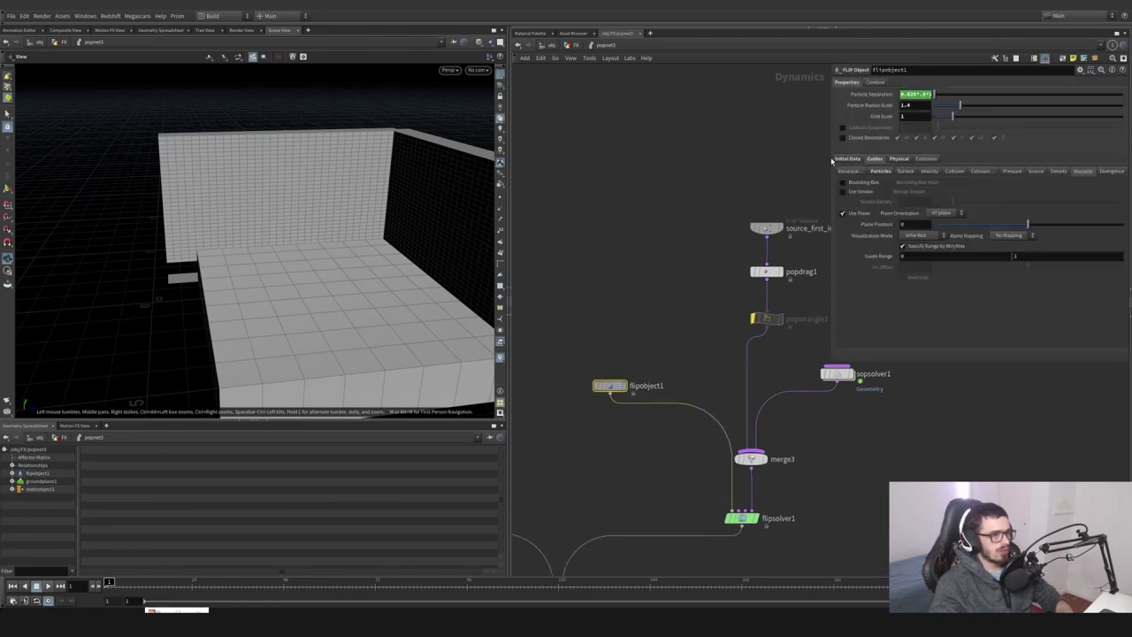
middle_click_drag(825, 181, 755, 162)
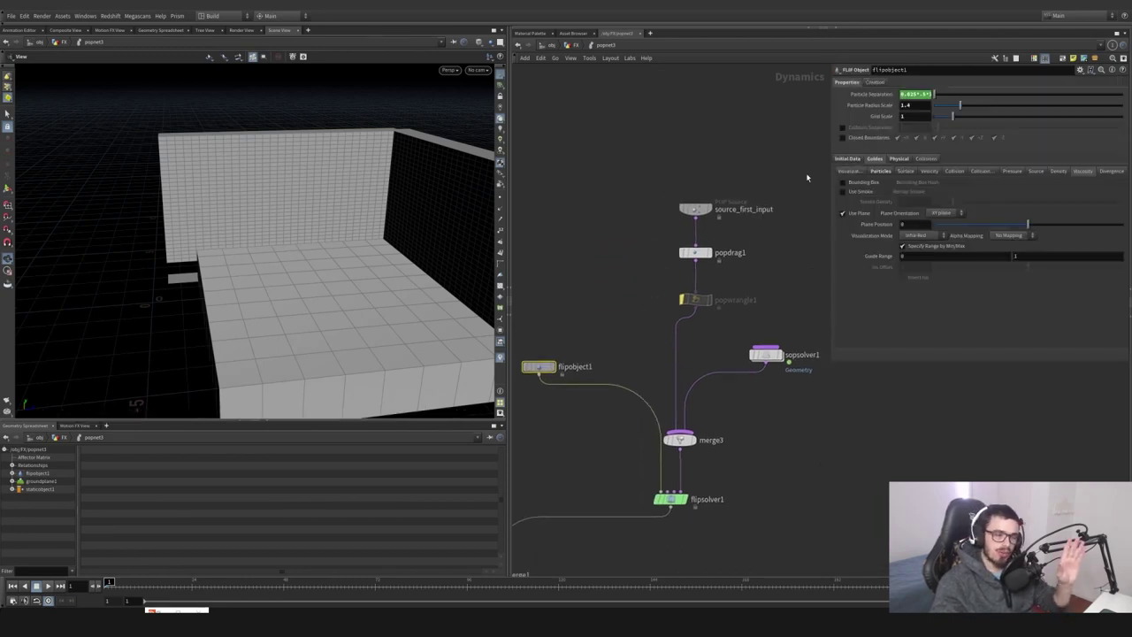
left_click_drag(832, 357, 856, 420)
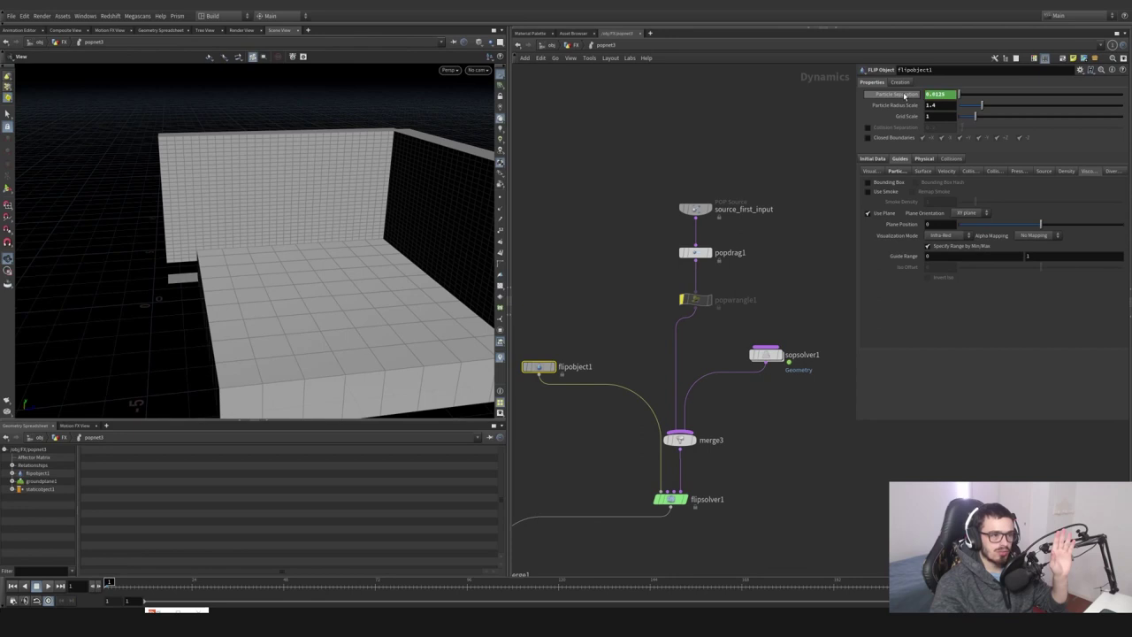
mouse_move(912, 95)
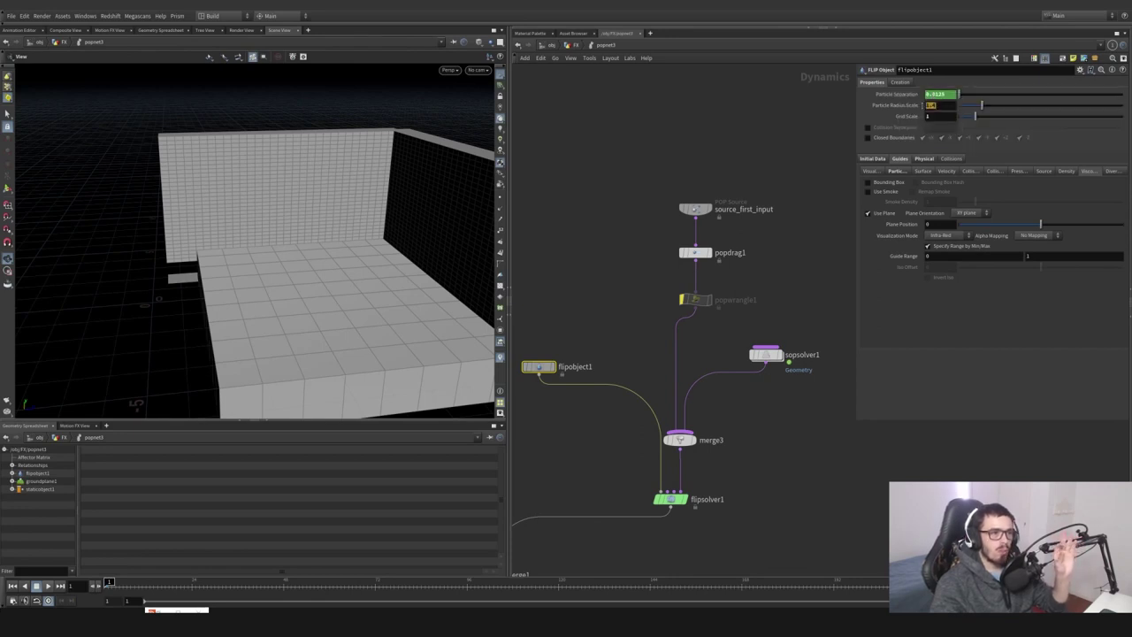
left_click(938, 116)
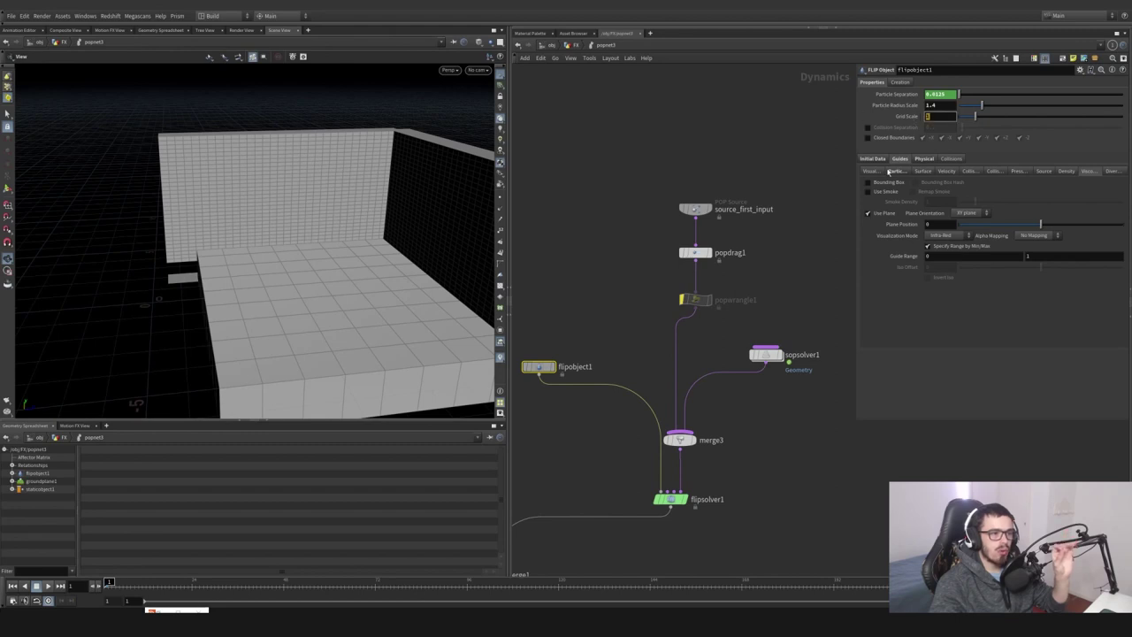
mouse_move(887, 116)
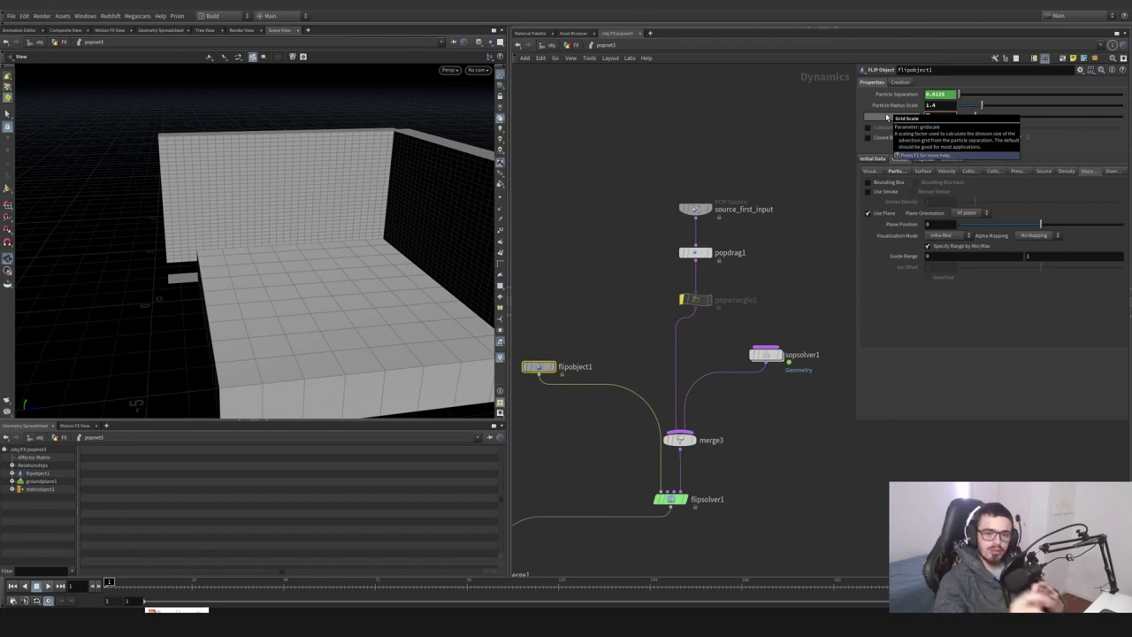
Review flipobject1's physical friction and viscosity values, plus its guide and initial data settings
left_click(923, 159)
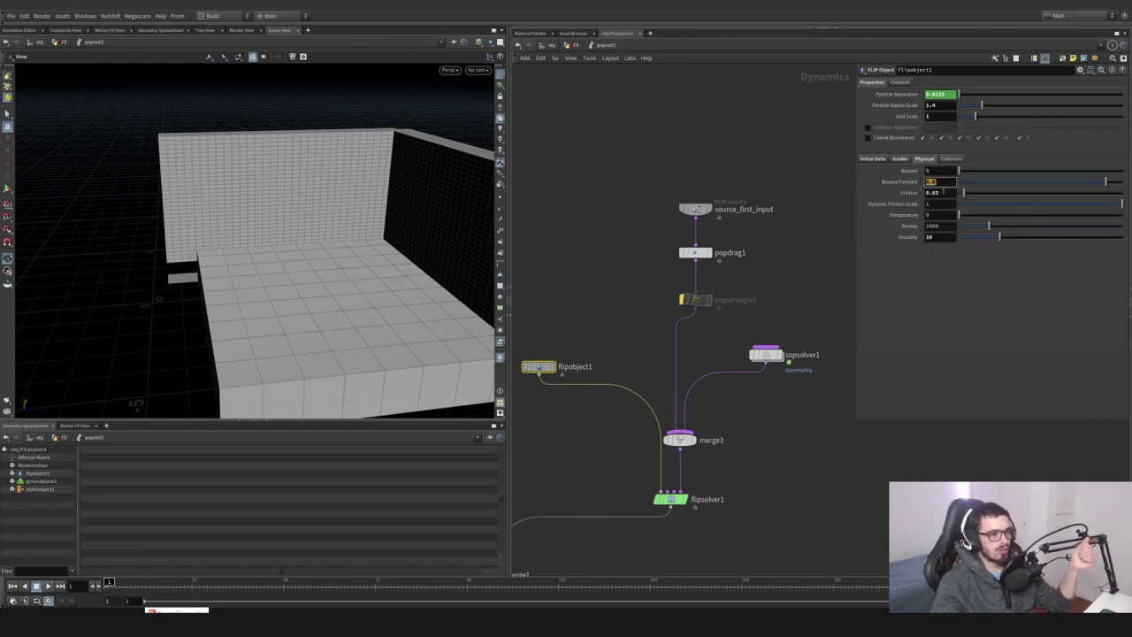
left_click(935, 193)
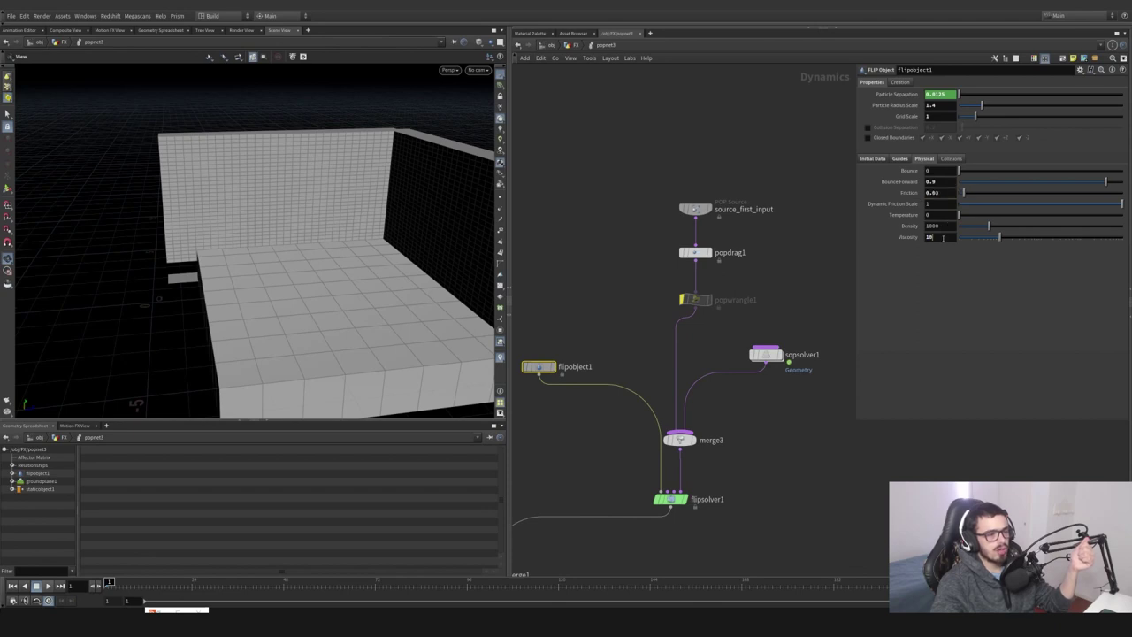
left_click(930, 237)
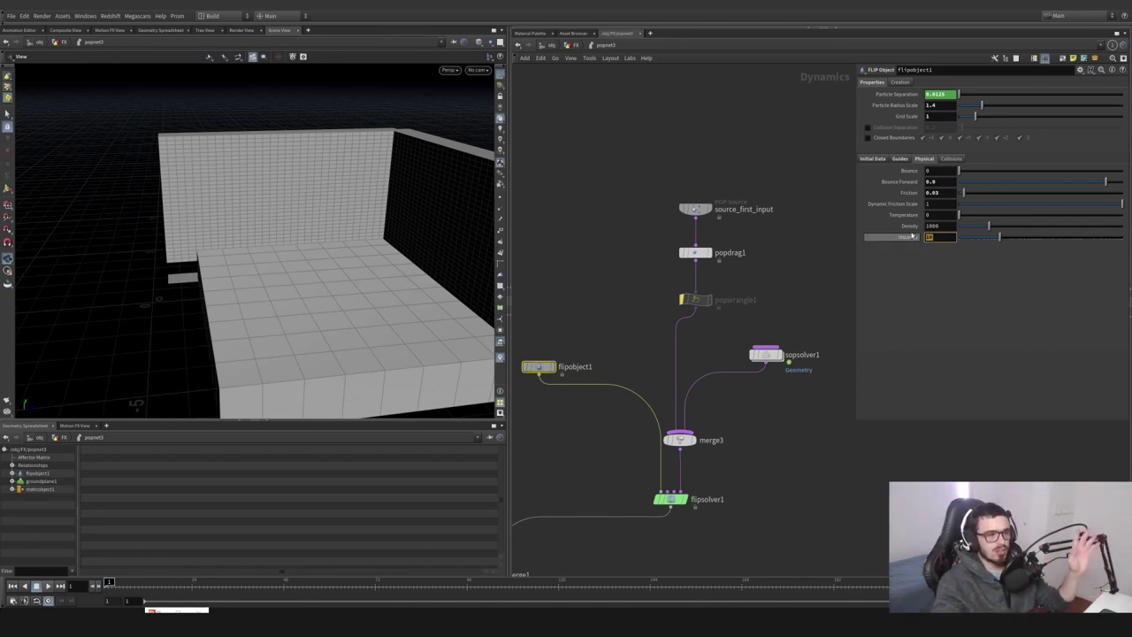
left_click(901, 158)
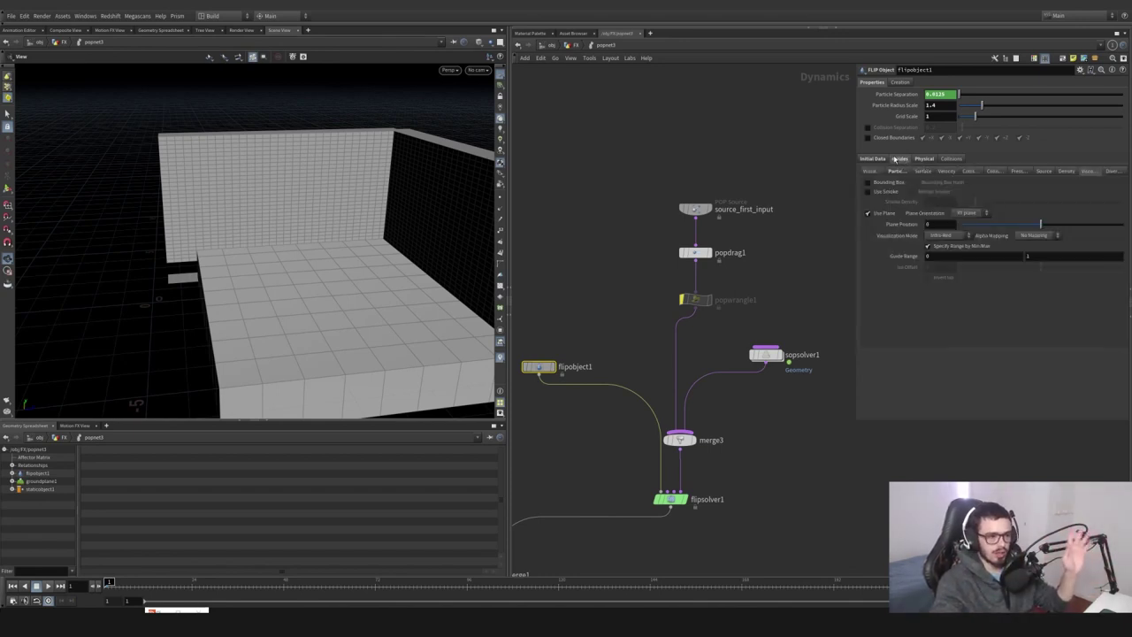
left_click(875, 158)
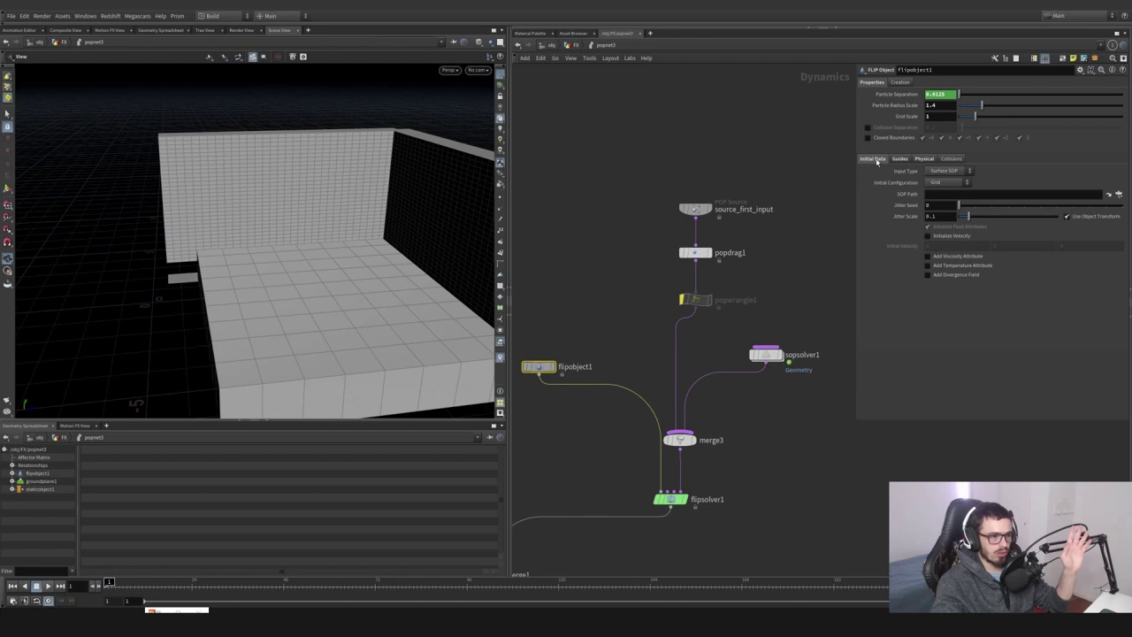
Review source_first_input's emission type and geometry source, and popdrag1's Air Resistance
middle_click_drag(786, 228, 780, 252)
left_click_drag(775, 269, 659, 195)
left_click(870, 94)
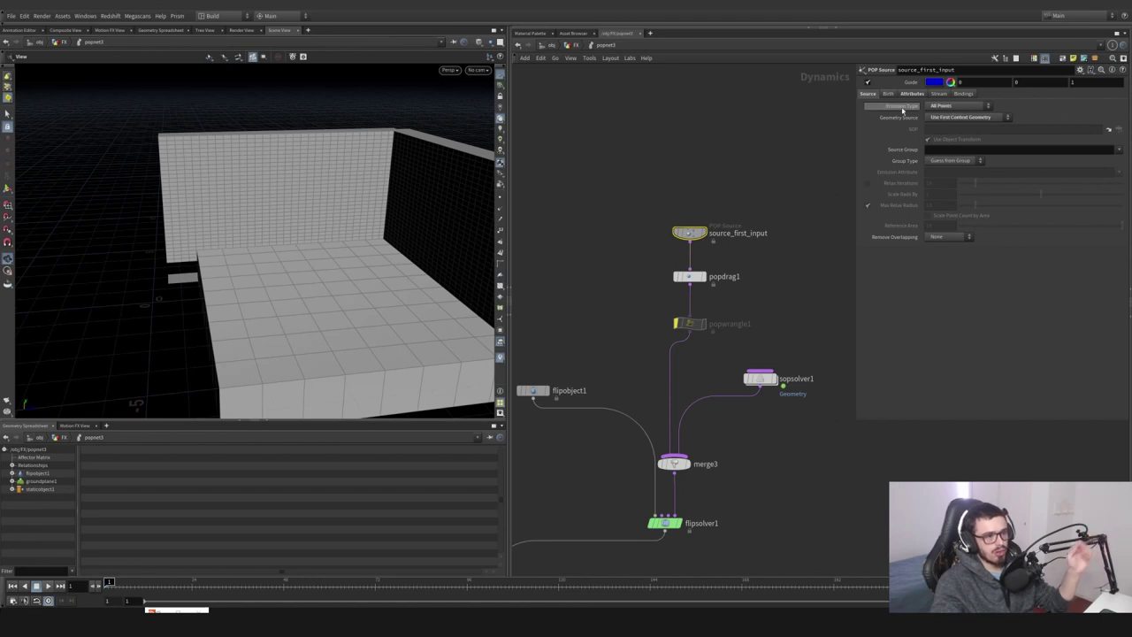
left_click_drag(767, 190, 658, 260)
left_click(913, 94)
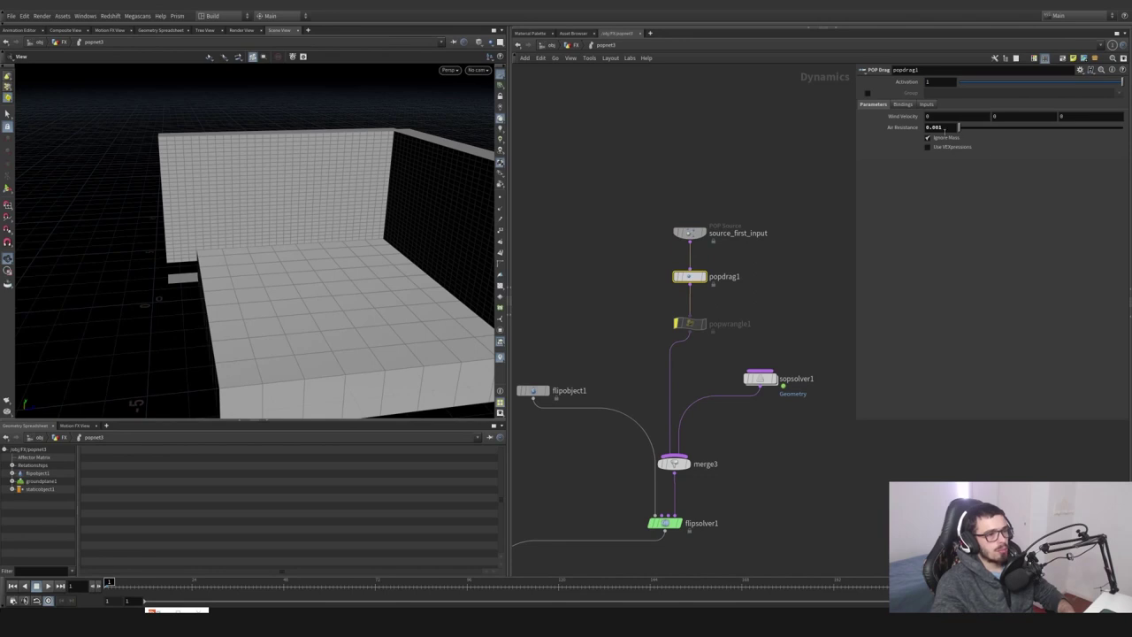
left_click_drag(947, 128, 922, 128)
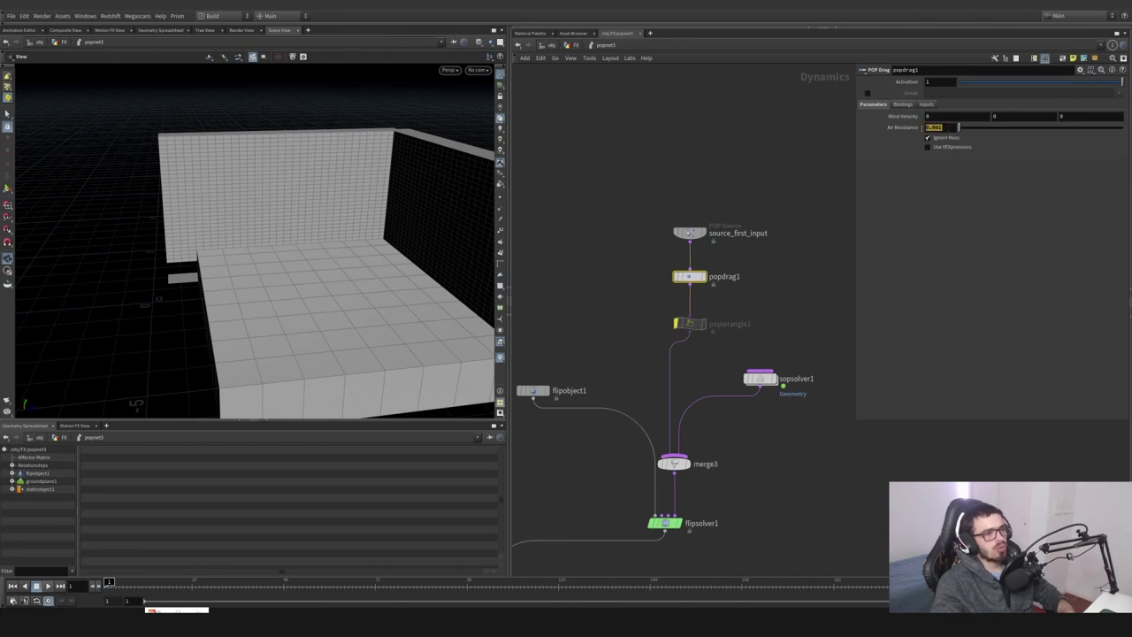
left_click(955, 127)
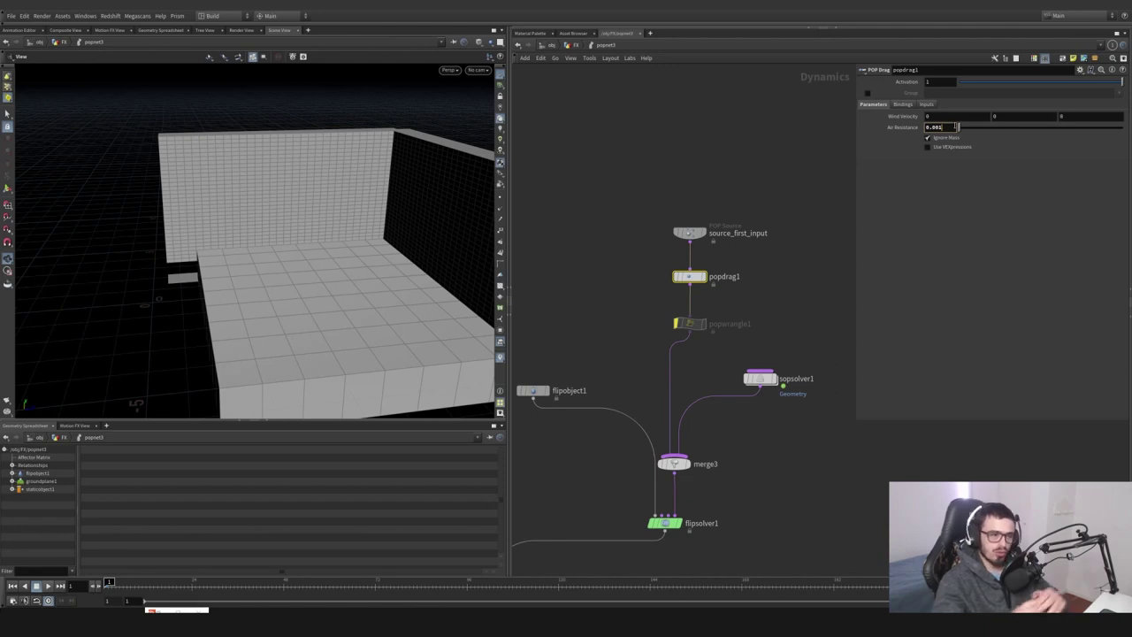
Inspect flipsolver1 and check its minimum and maximum substeps
middle_click_drag(800, 443, 834, 332)
left_click_drag(803, 360, 646, 460)
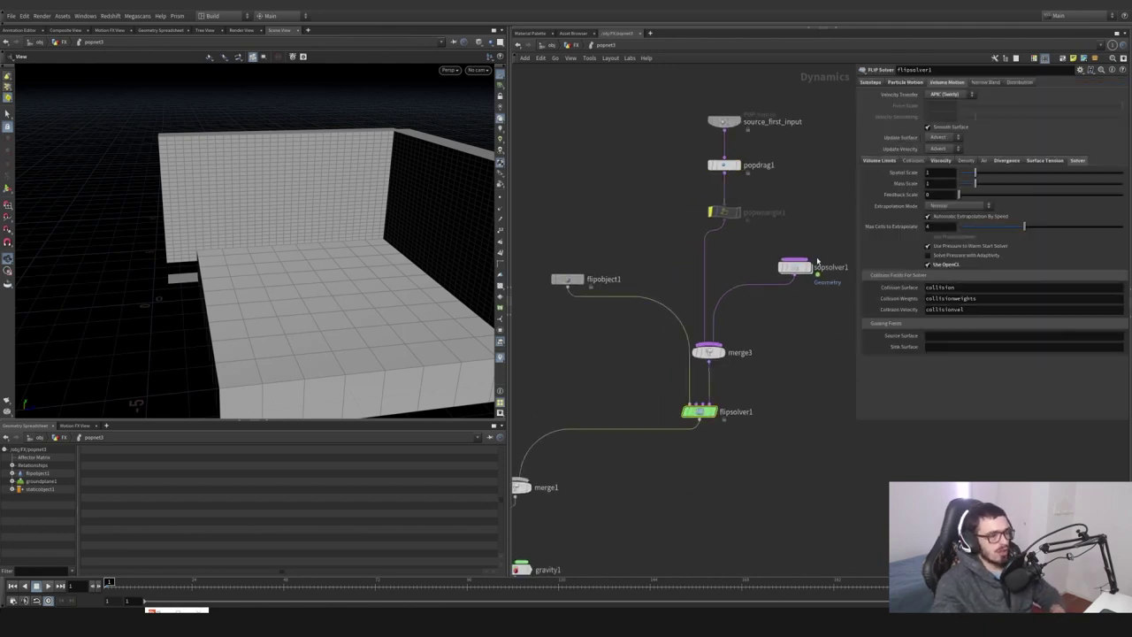
middle_click_drag(783, 360, 763, 390)
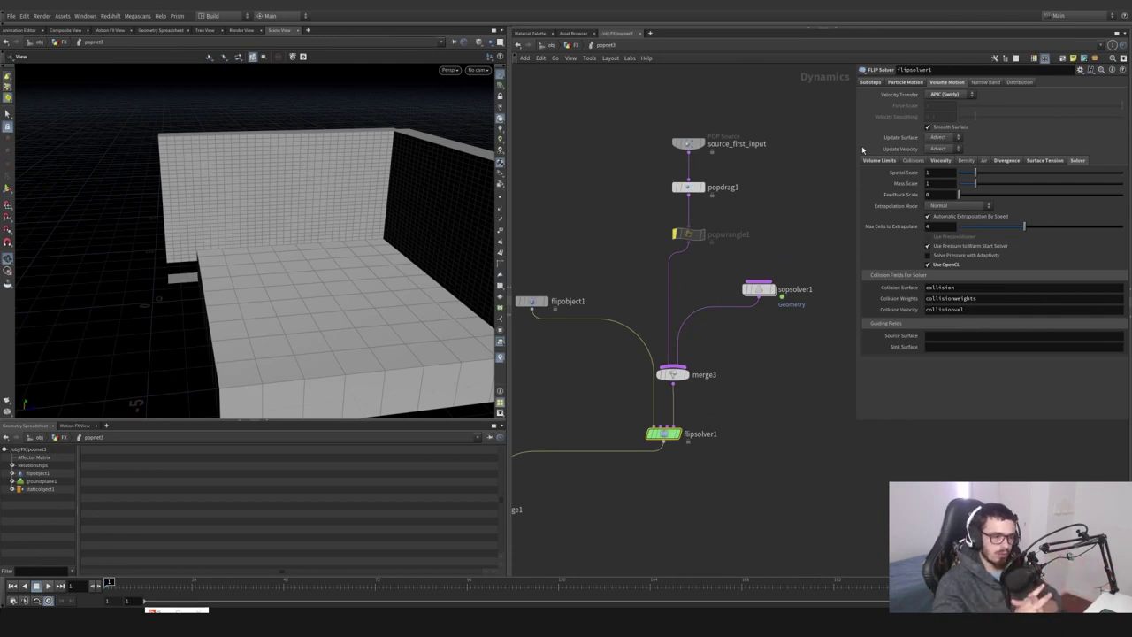
left_click(871, 82)
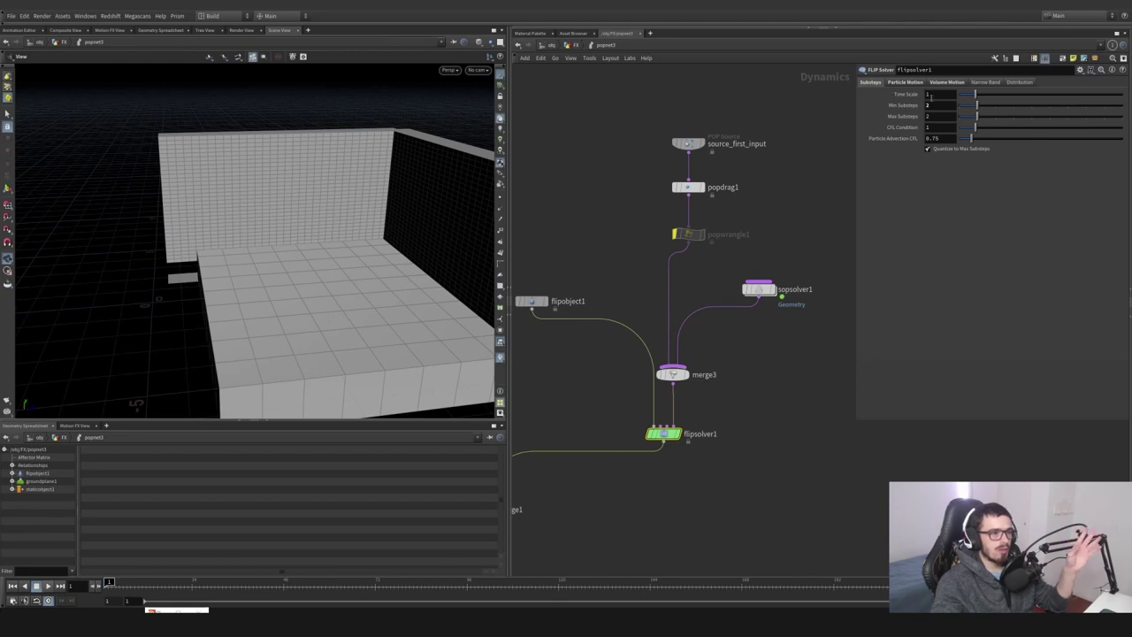
left_click(928, 105)
Review flipsolver1's particle behavior options and its reseeding values for Particles Per Voxel, Surface Oversampling and Oversampling Bandwidth
left_click(904, 83)
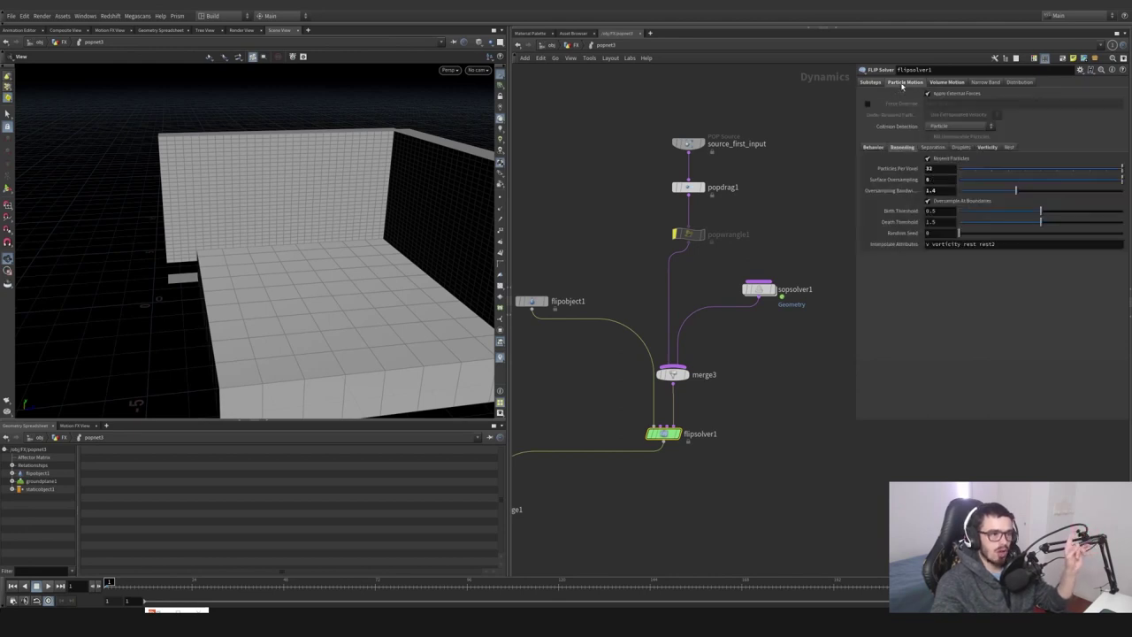
left_click(874, 148)
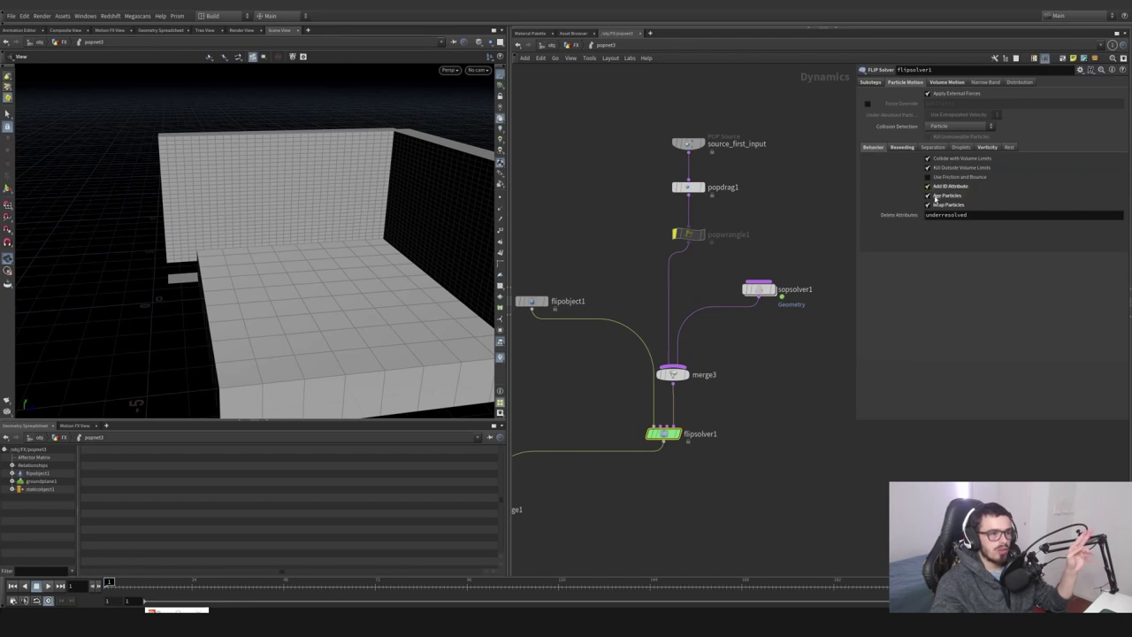
left_click(902, 147)
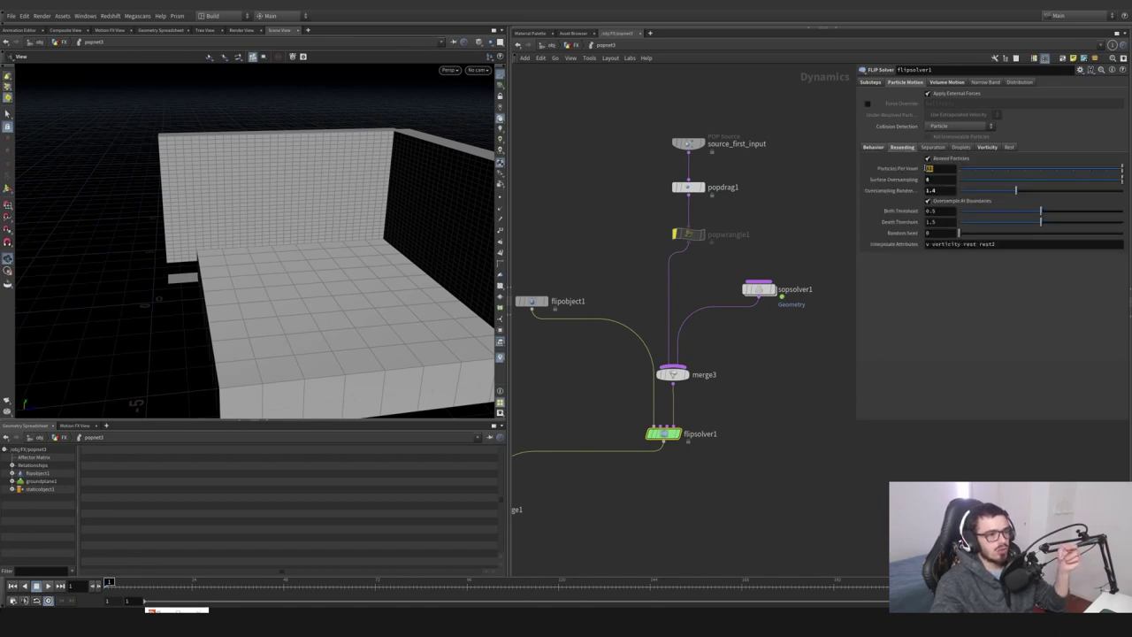
left_click_drag(934, 180, 921, 181)
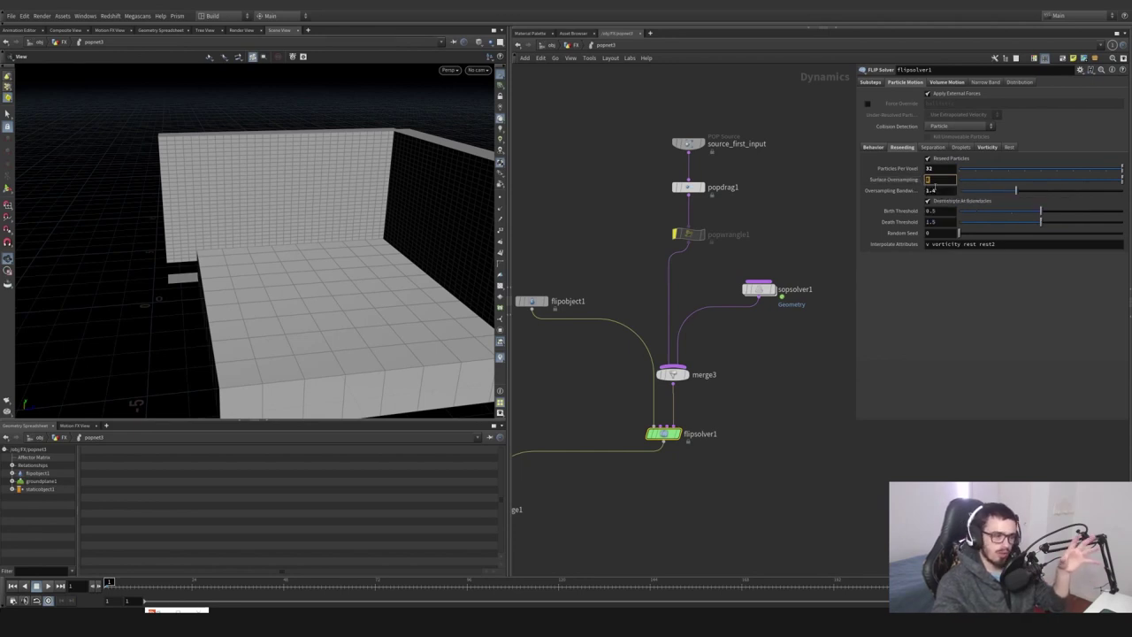
left_click(942, 191)
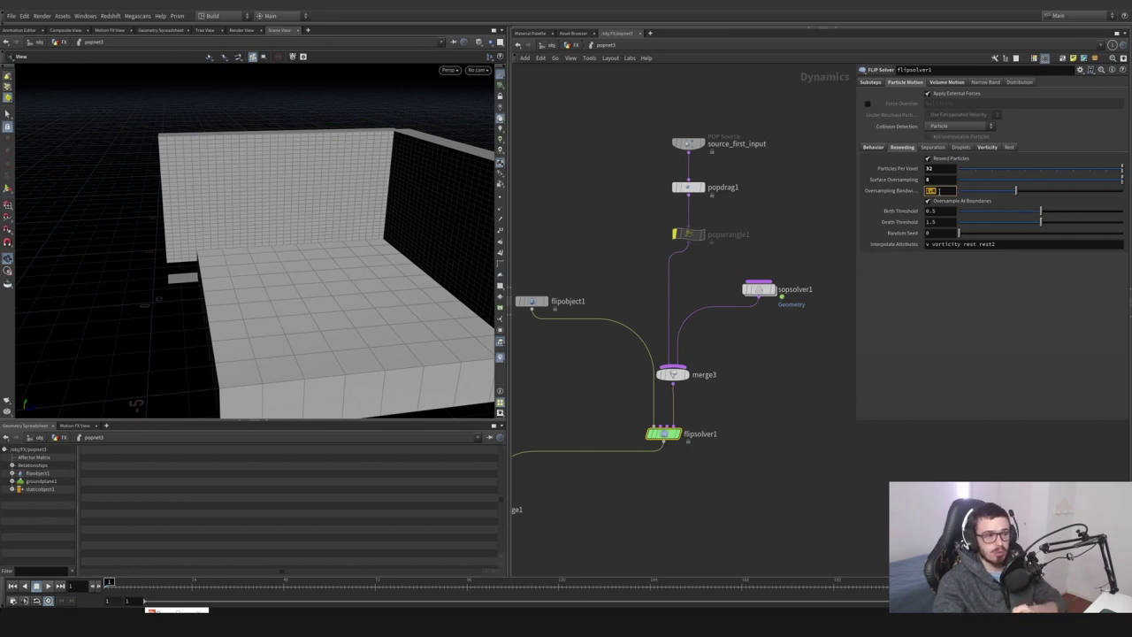
Check flipsolver1's particle separation, droplet and vorticity settings
left_click(929, 149)
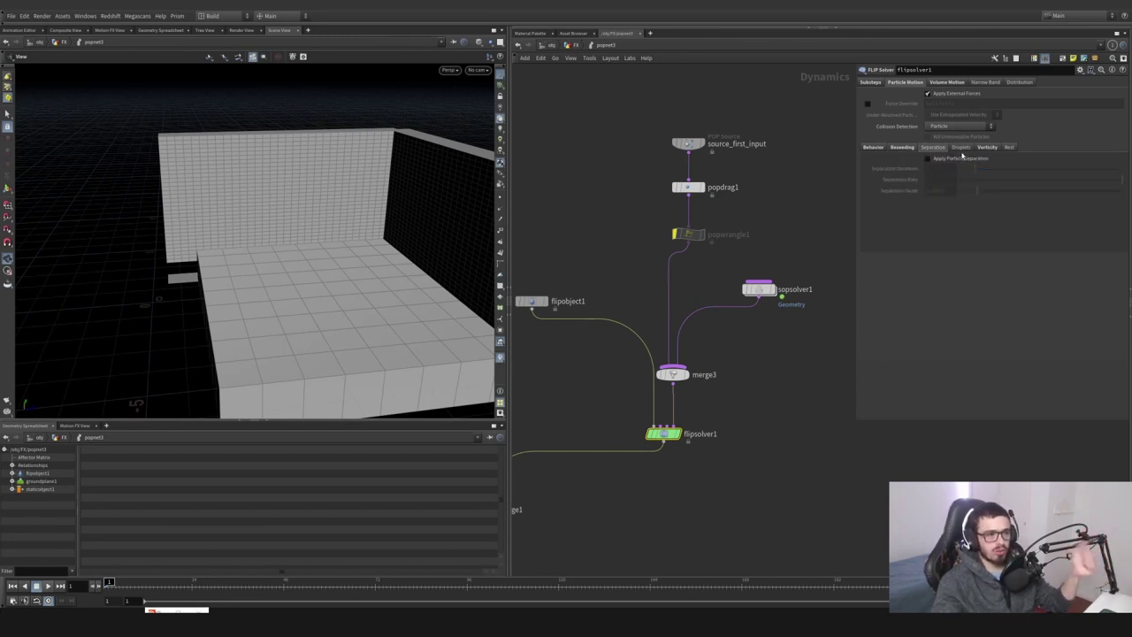
left_click(986, 148)
left_click(963, 148)
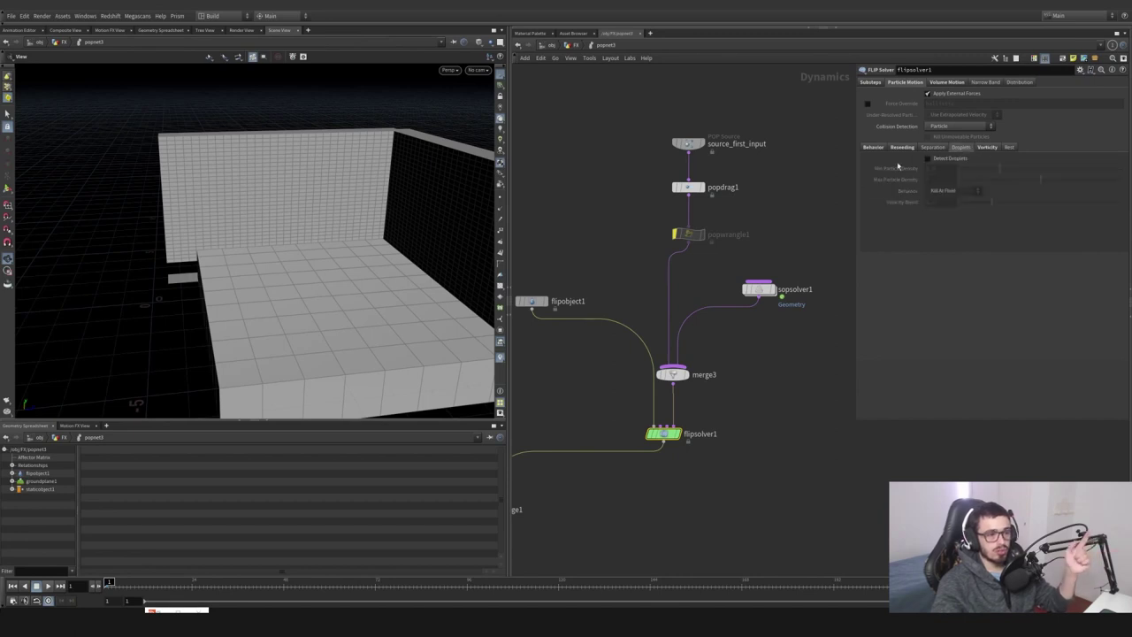
left_click(985, 147)
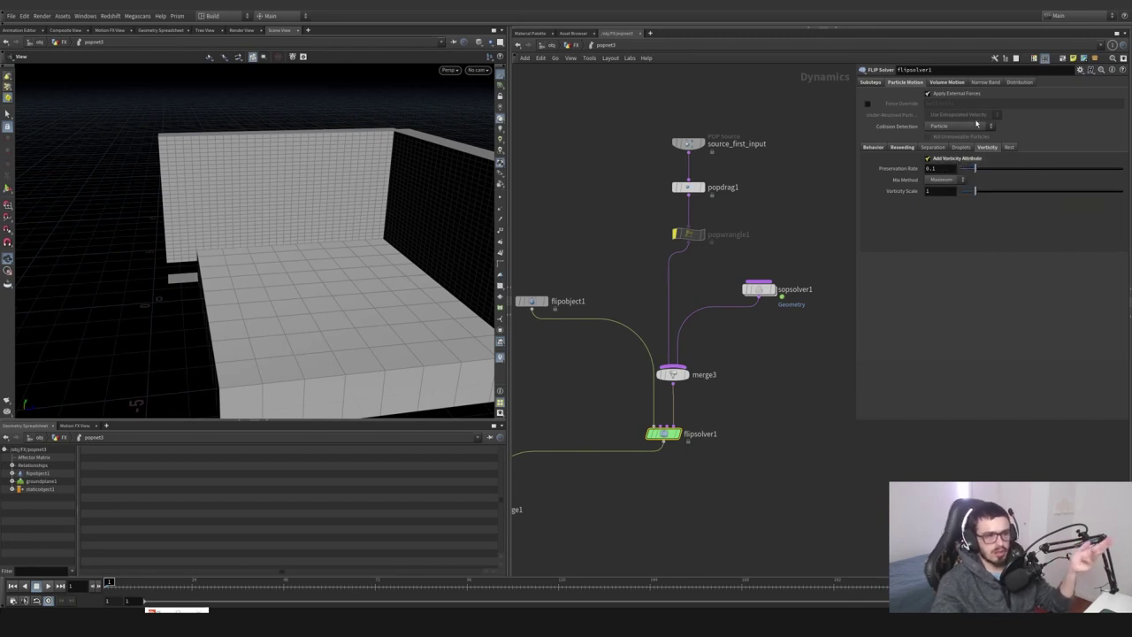
Review flipsolver1's Velocity Transfer and volume limits, temporarily visualizing the limit box around the room
left_click(944, 82)
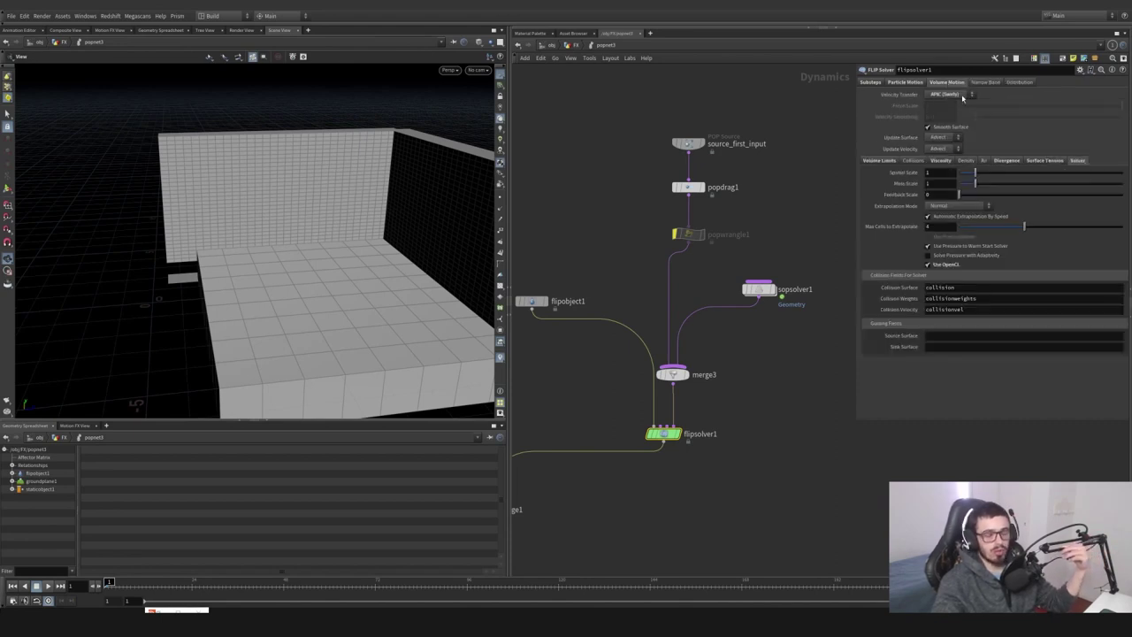
left_click(881, 160)
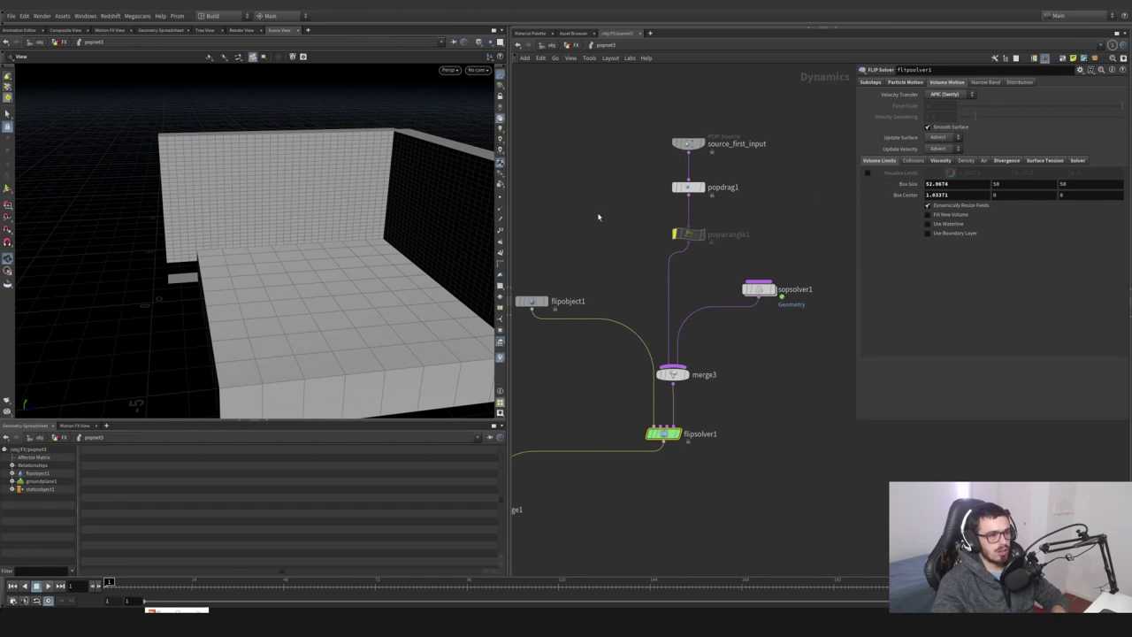
left_click(867, 174)
left_click_drag(433, 205, 371, 252)
scroll(292, 217, "down", 10)
scroll(289, 217, "down", 4)
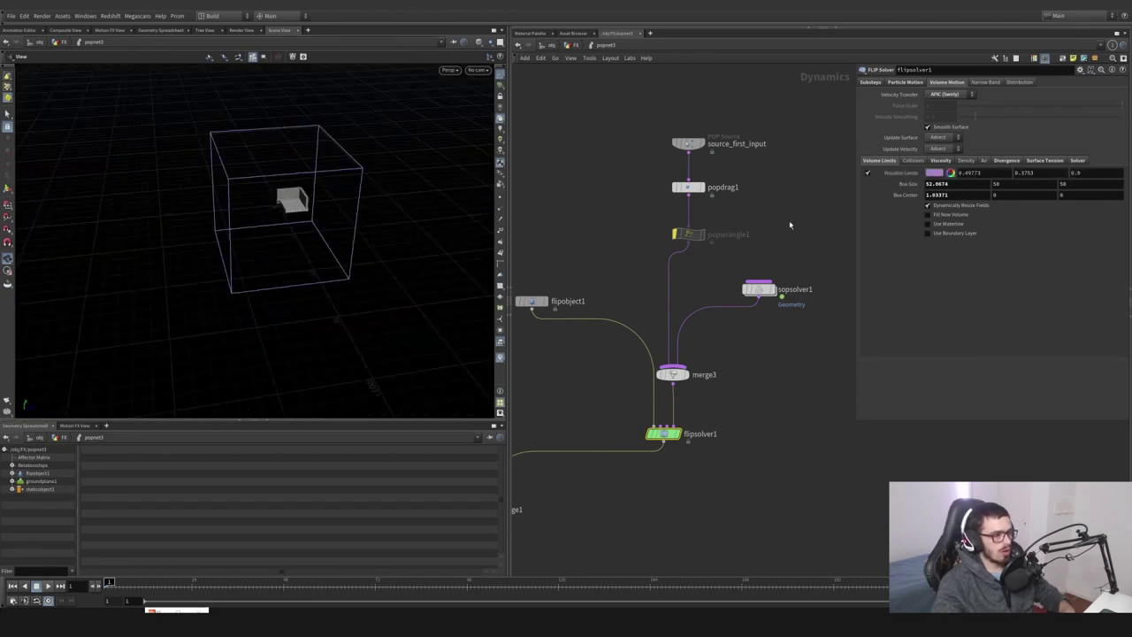
left_click(867, 174)
scroll(398, 184, "up", 3)
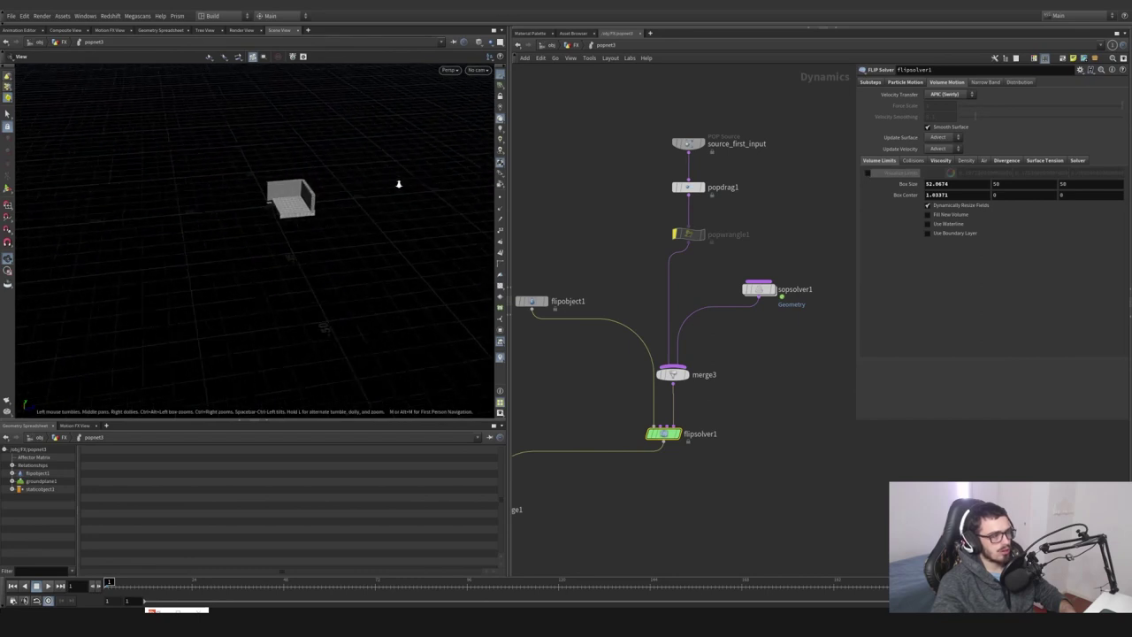
scroll(398, 184, "up", 8)
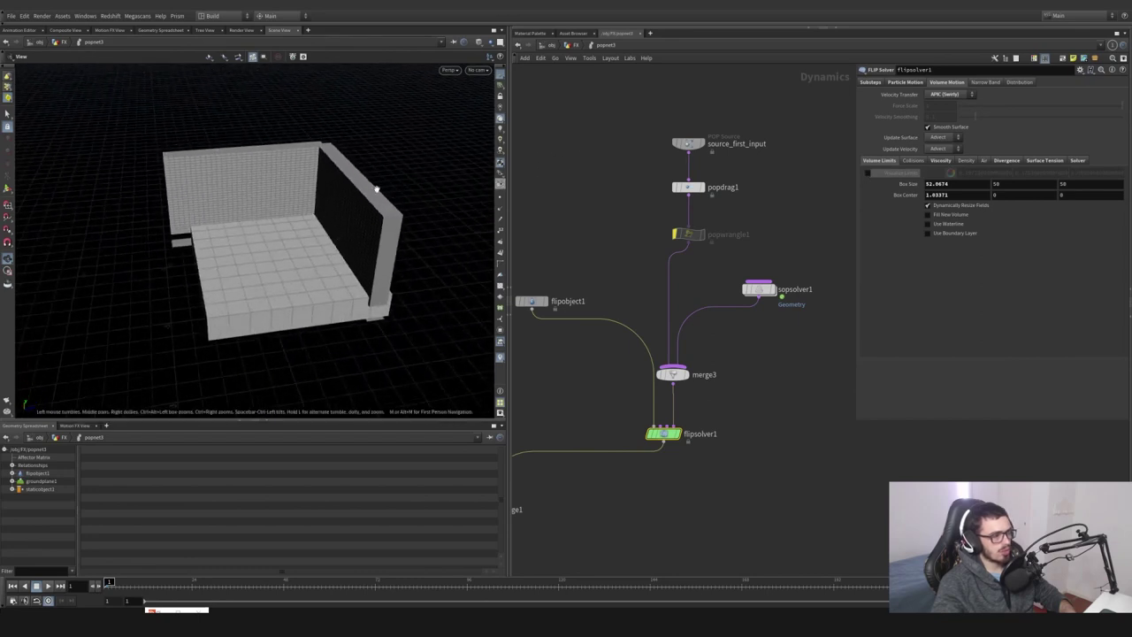
scroll(320, 222, "up", 3)
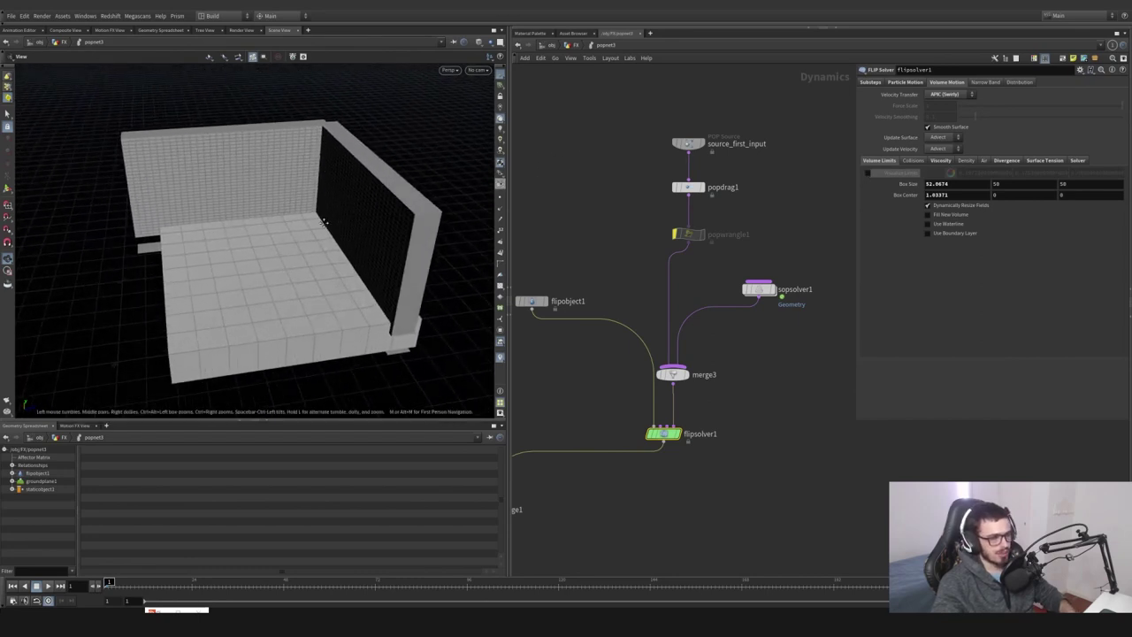
scroll(323, 223, "up", 2)
Check flipsolver1's viscosity options and flipobject1's physical properties, including bounce, friction, density and viscosity
left_click(940, 160)
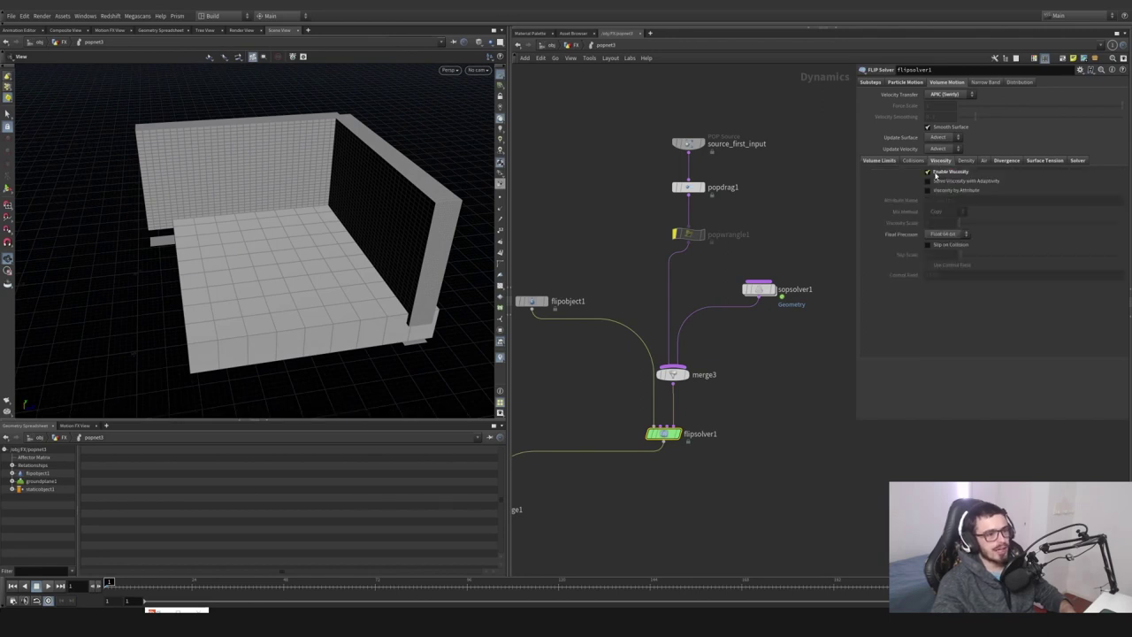
left_click(531, 300)
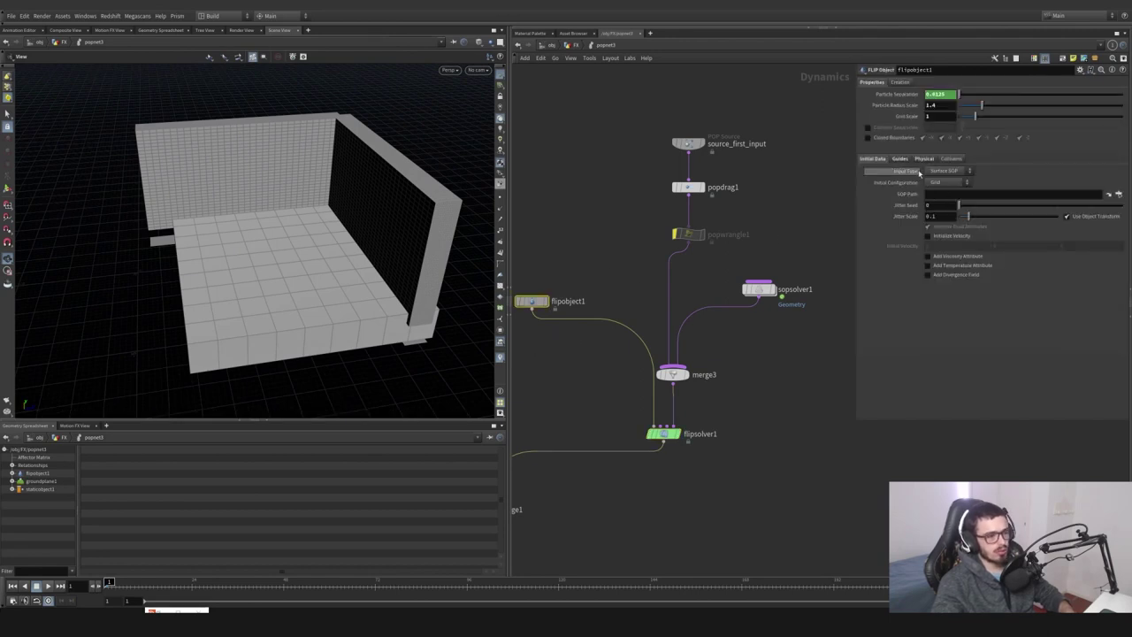
left_click(924, 159)
left_click(801, 210)
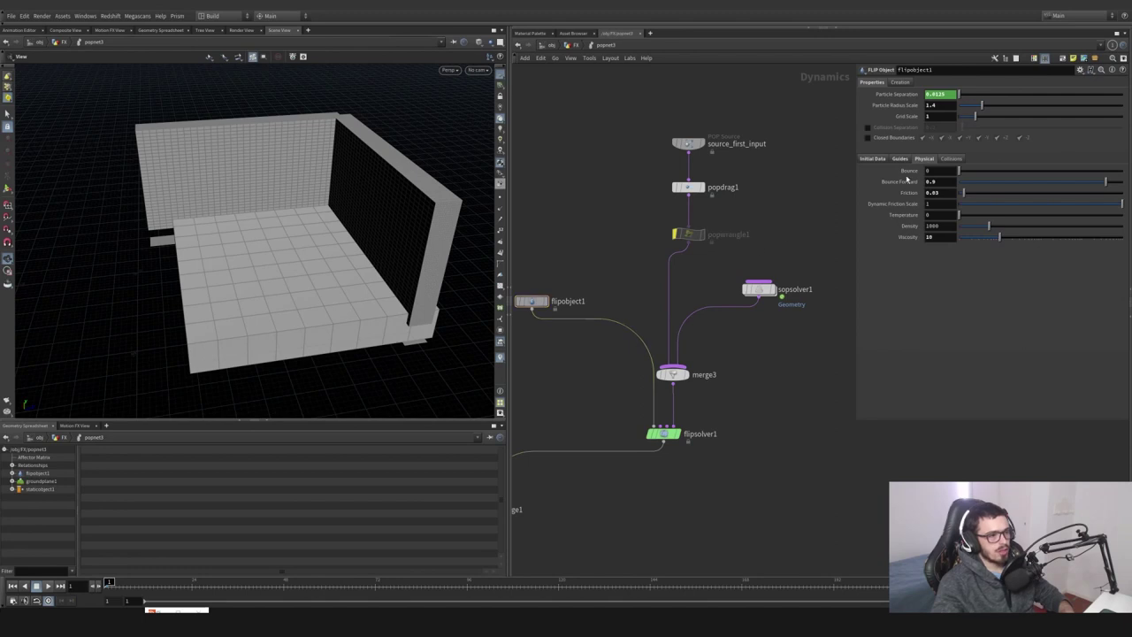
left_click_drag(790, 124, 758, 170)
Review flipsolver1's divergence and surface tension options and its pressure solver settings, including Use OpenCL
left_click_drag(763, 381, 659, 460)
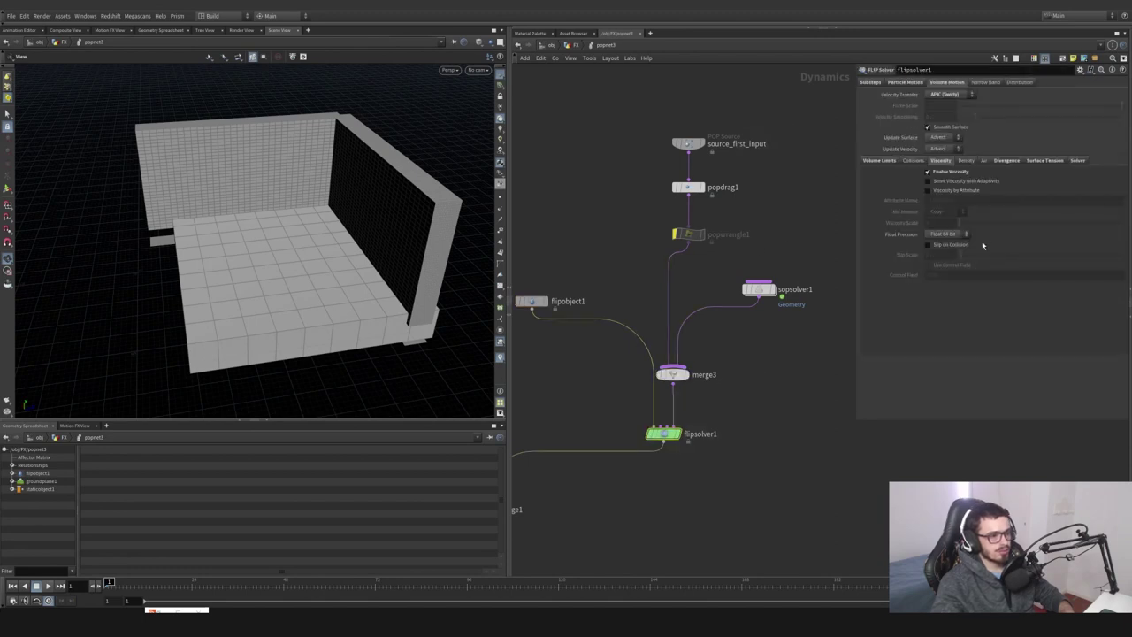
left_click(1006, 160)
left_click(1030, 160)
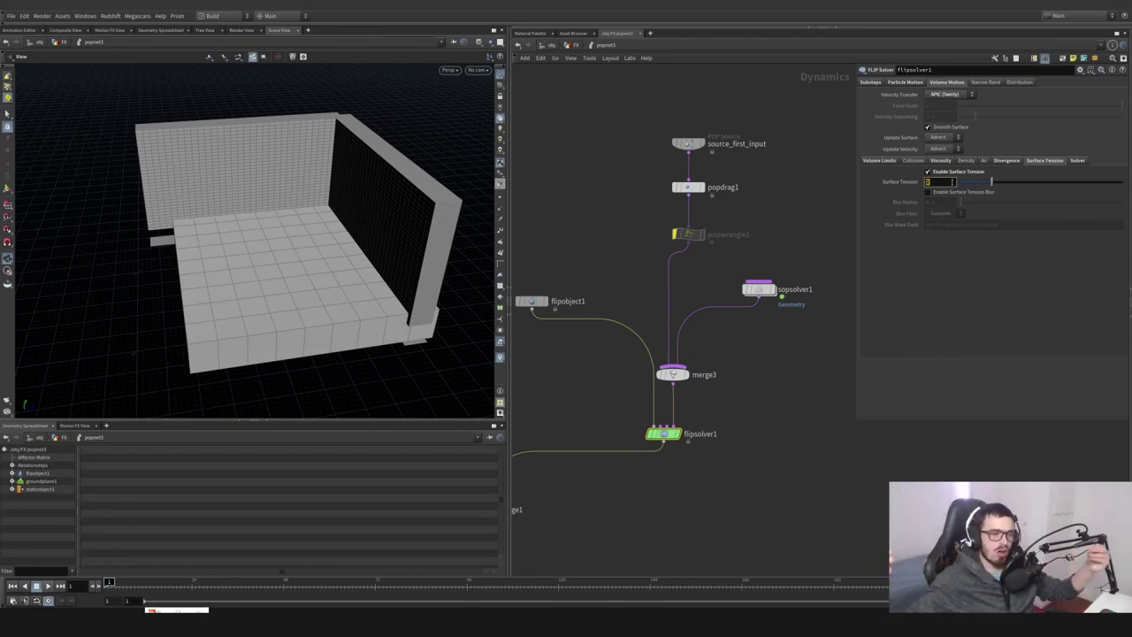
left_click(1077, 160)
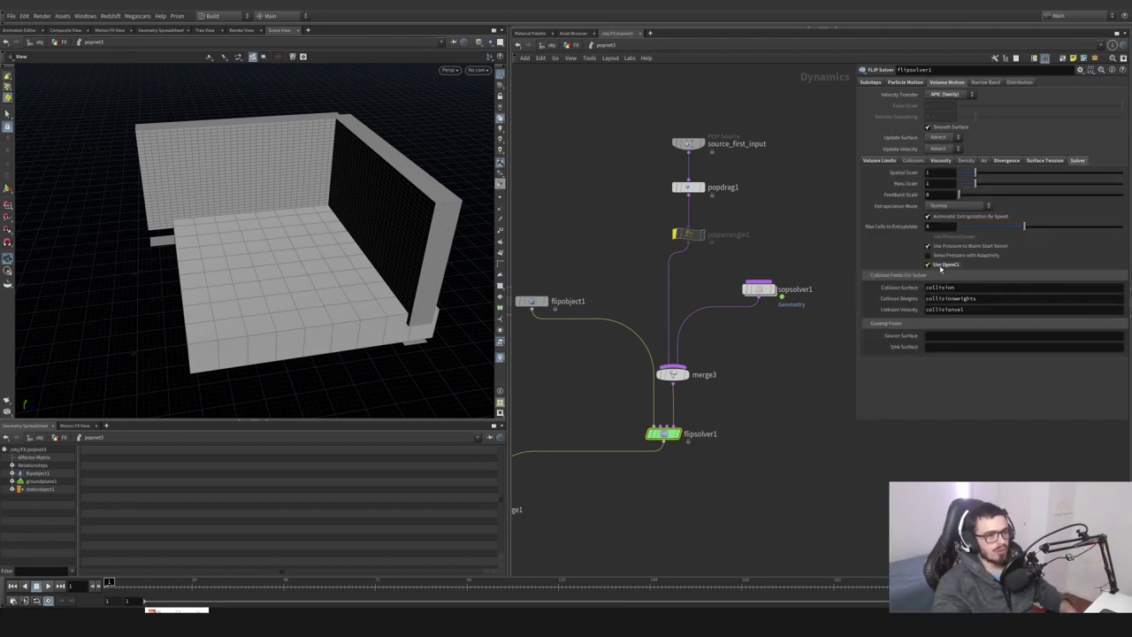
Look over popnet3's whole FLIP node chain and go back up to the FX network
middle_click_drag(813, 357, 784, 369)
scroll(840, 349, "down", 3)
left_click_drag(763, 424, 612, 187)
left_click_drag(613, 188, 645, 195)
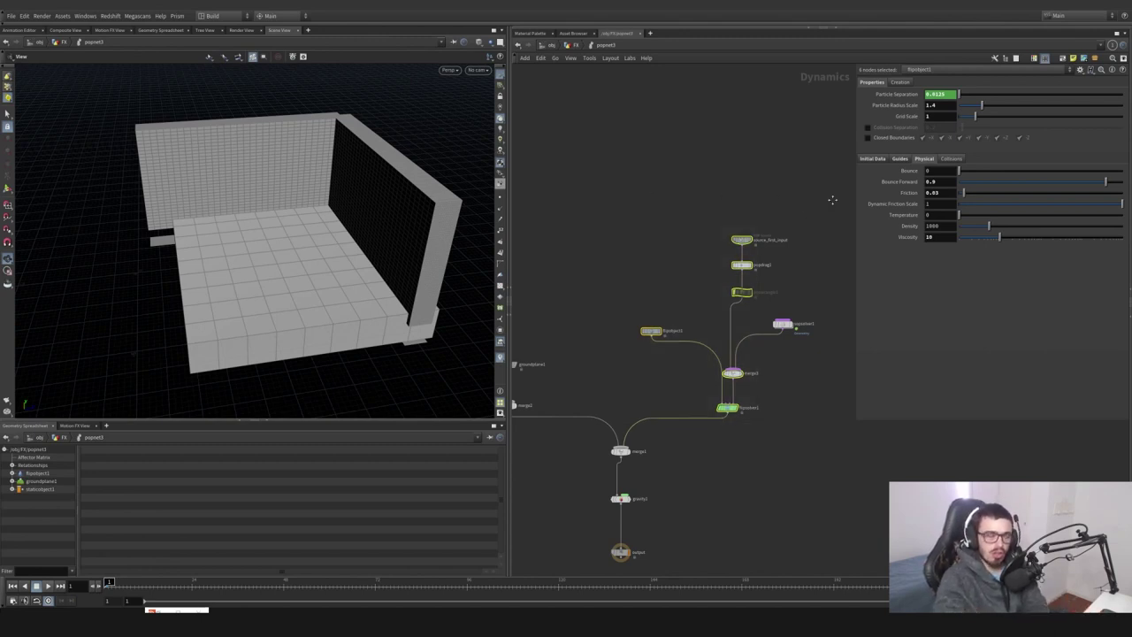
middle_click_drag(832, 200, 664, 199)
left_click(576, 45)
scroll(766, 263, "down", 4)
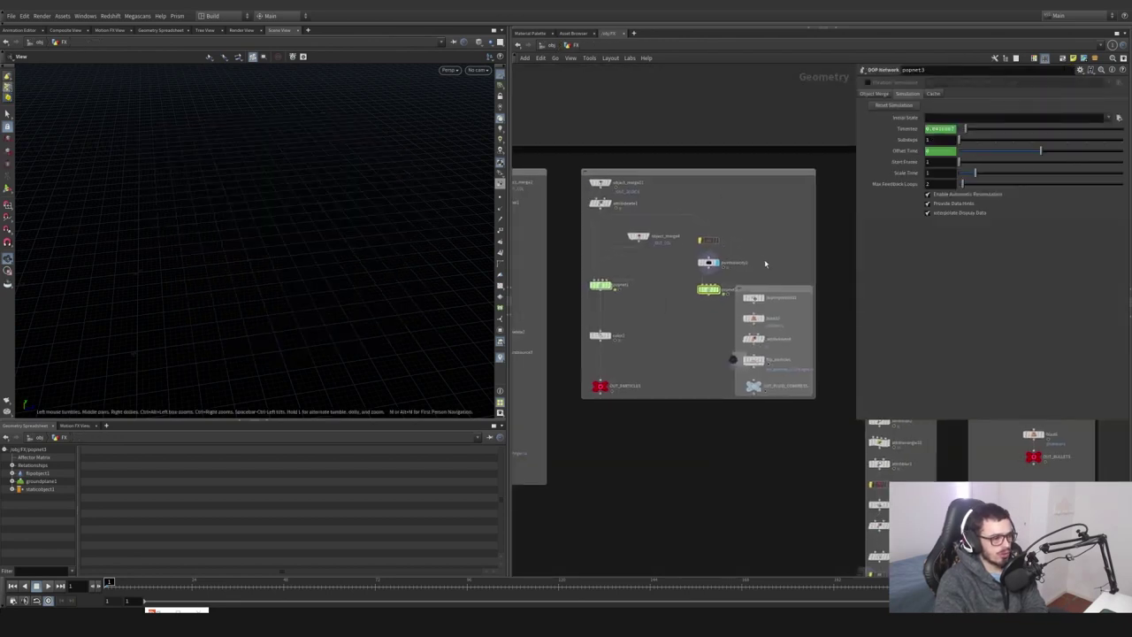
Open sopsolver1 inside popnet3, copy the entire VEX code of attribwrangle14 and return to popnet3
double_click(679, 292)
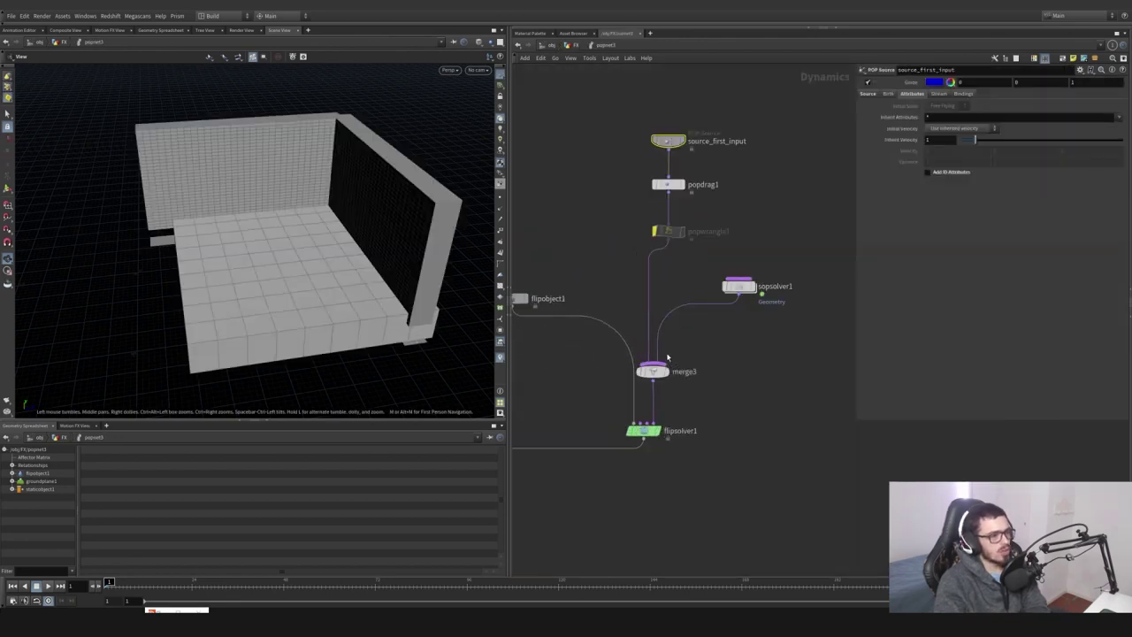
double_click(750, 281)
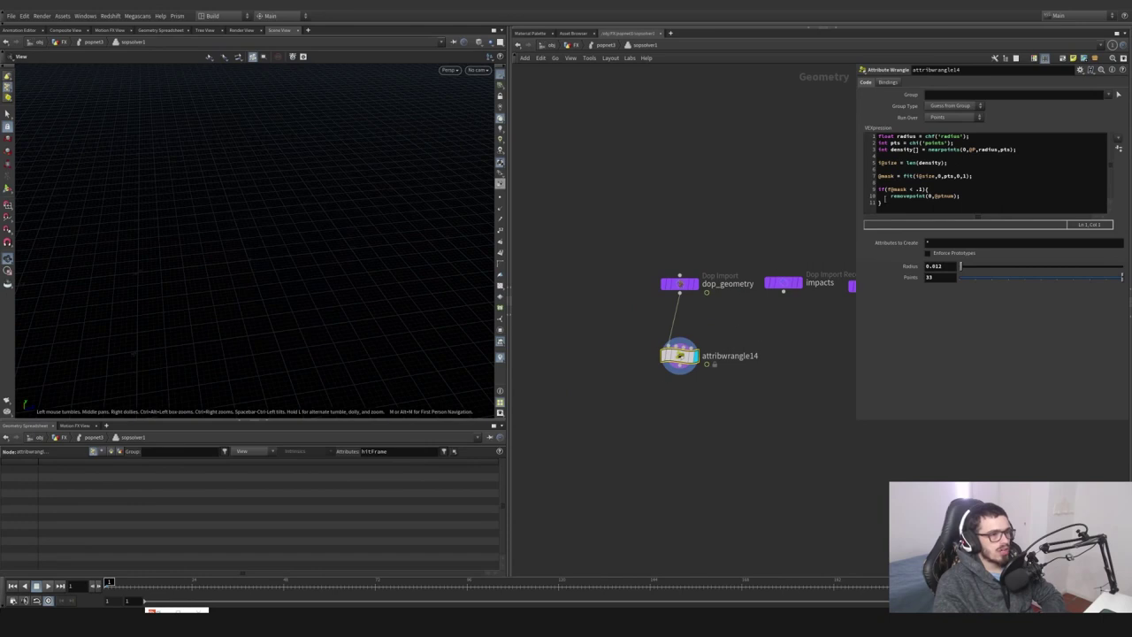
left_click_drag(890, 205, 854, 134)
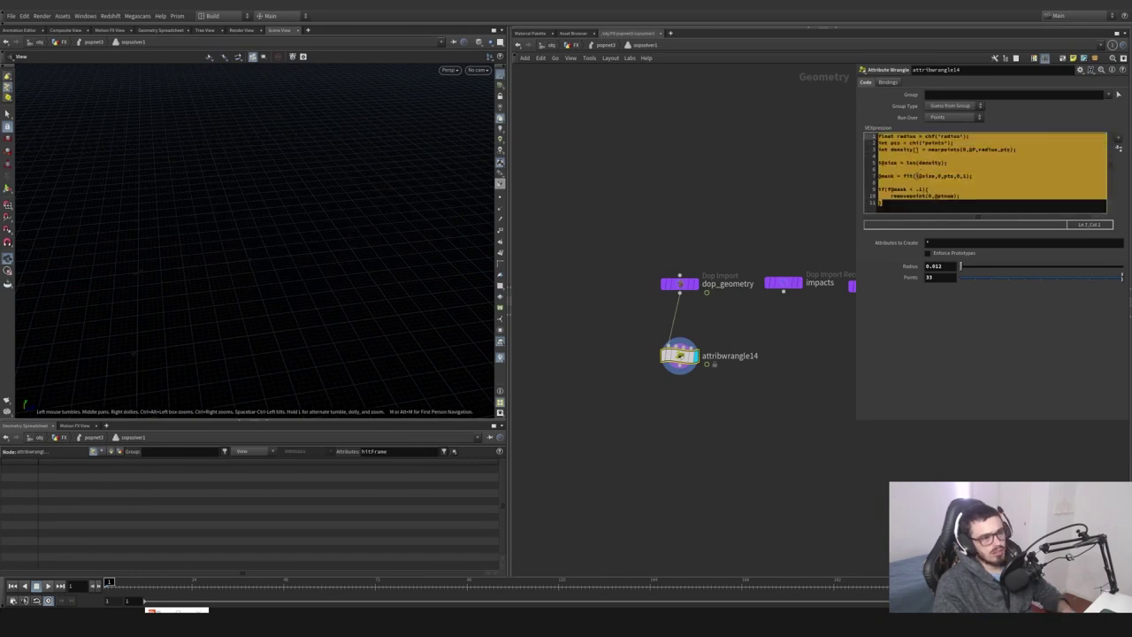
left_click(593, 45)
key("Tab")
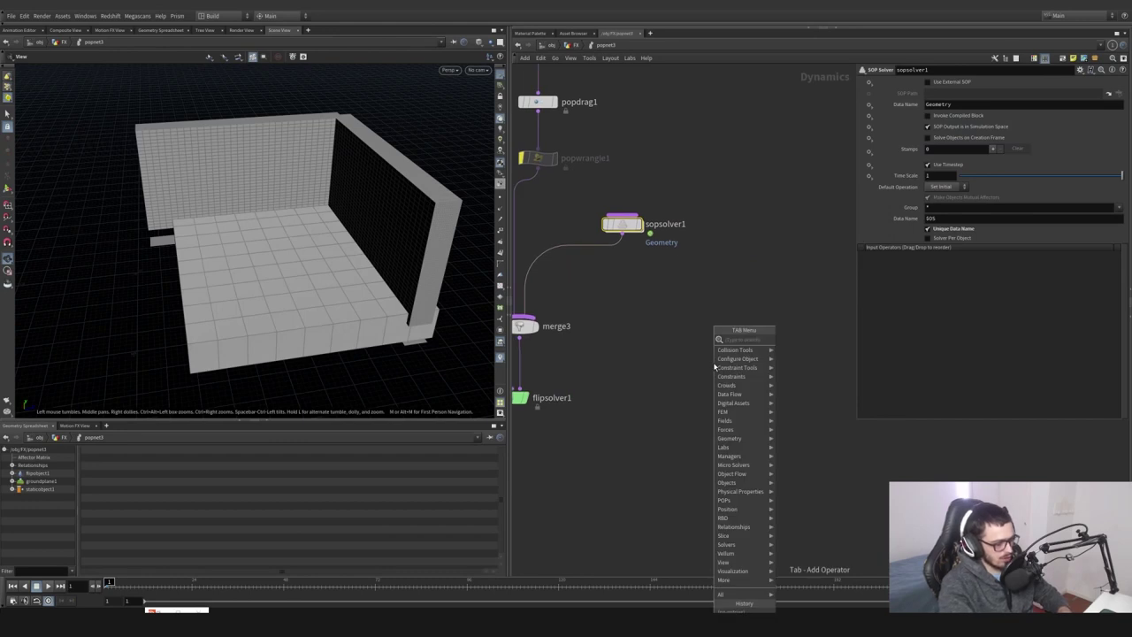
type("gr")
key("Escape")
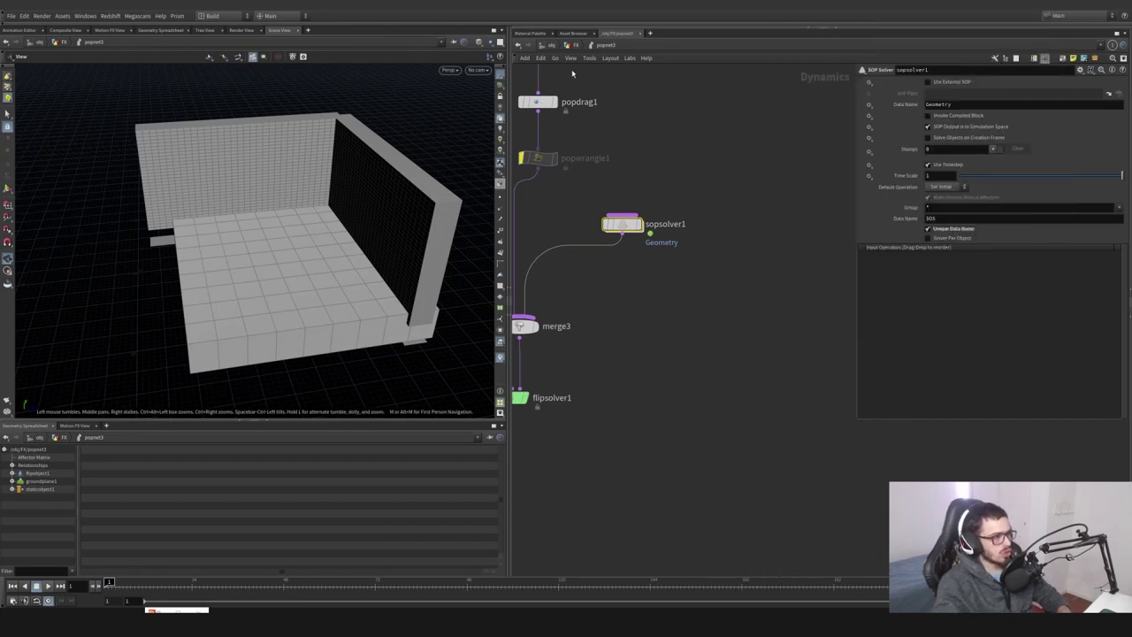
Go up to the FX network, add an Attribute Wrangle below popnet3 and paste the copied point density code into it
key("u")
key("Tab")
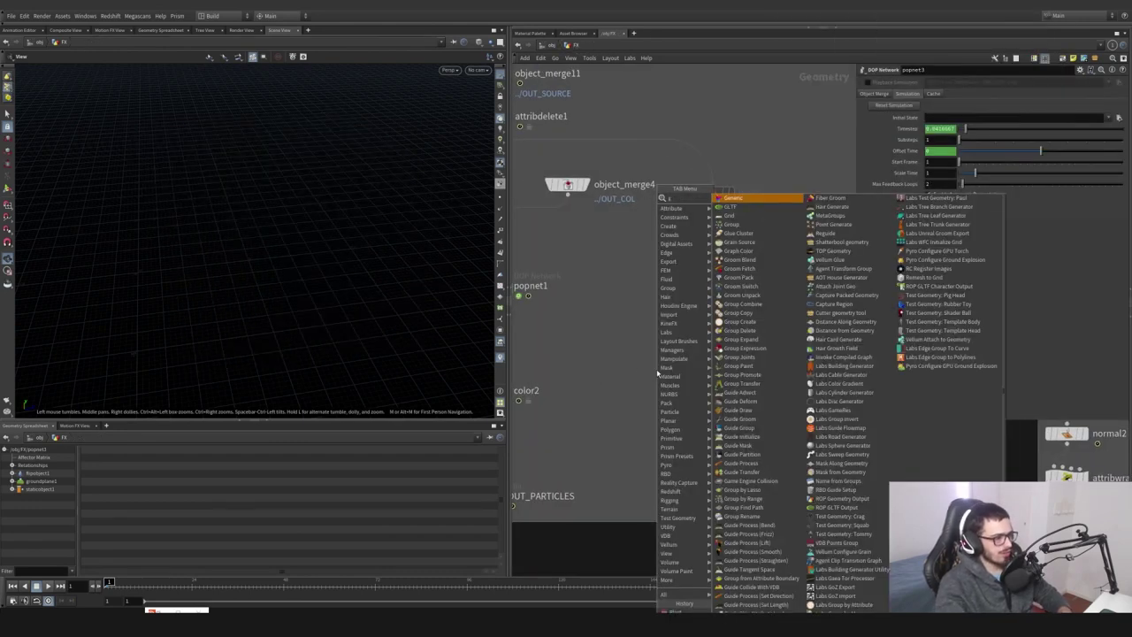
type("wr")
key("Return")
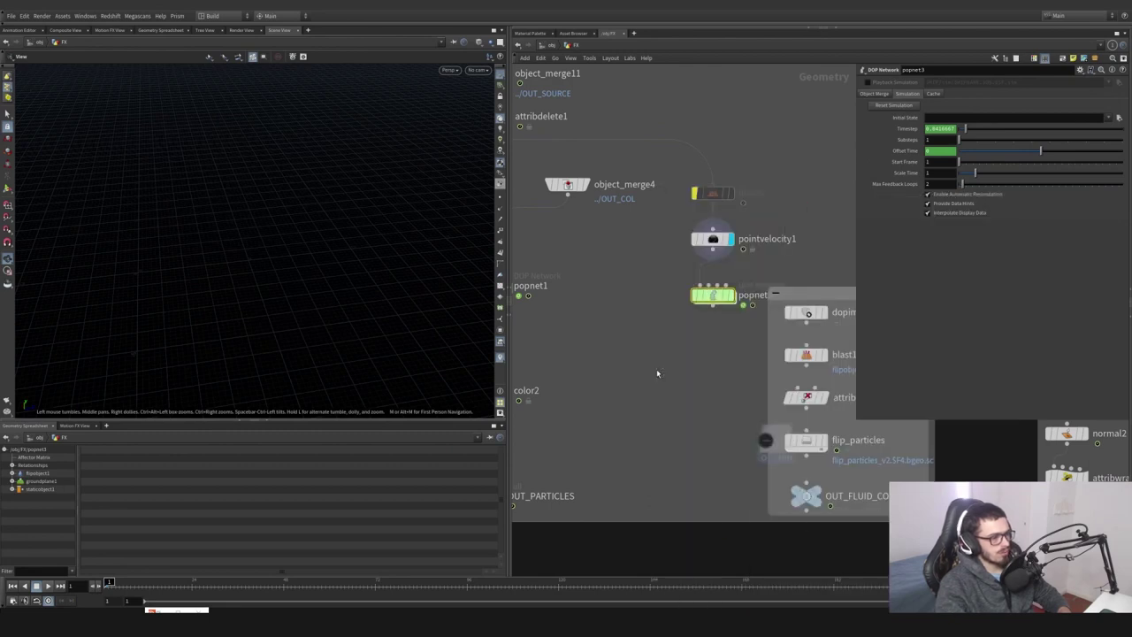
left_click(656, 370)
left_click_drag(656, 371, 655, 396)
type("float radius = chf('radius'); int pts = chi('points'); int density[] = nearpoints(0,@P,radius,pts);  f@size = len(density);  @mask = fit(f@size,0,pts,0,1);  if(f@mask < .1){     removepoint(0,@ptnum); }")
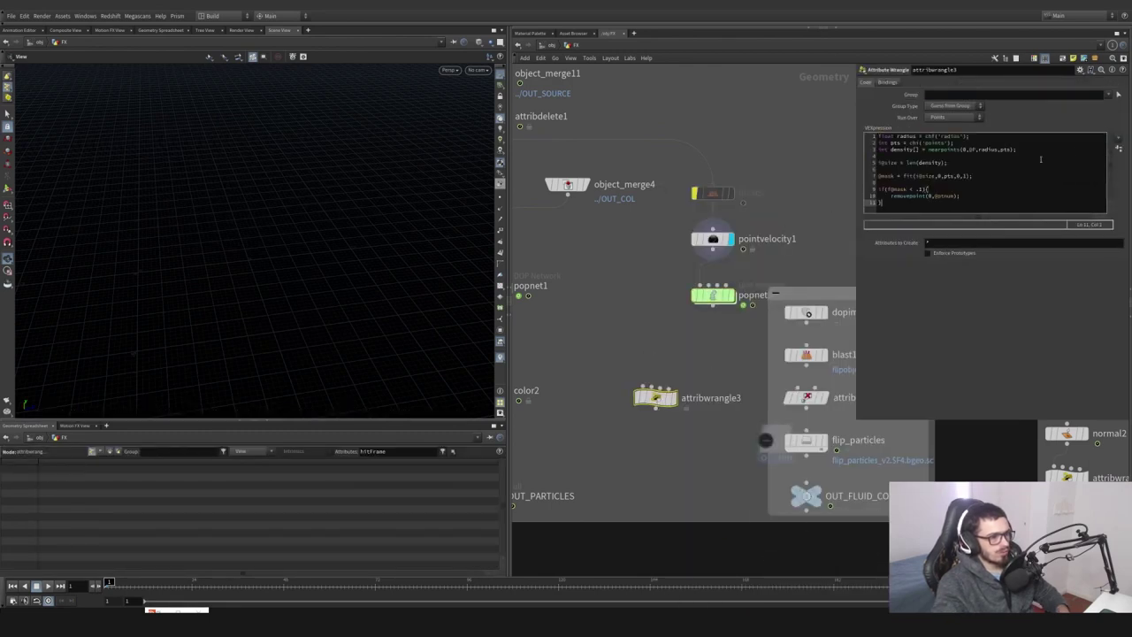
Create the wrangle's parameters from its code and set Radius to .1 and Points to 15
left_click(1119, 147)
type(".1")
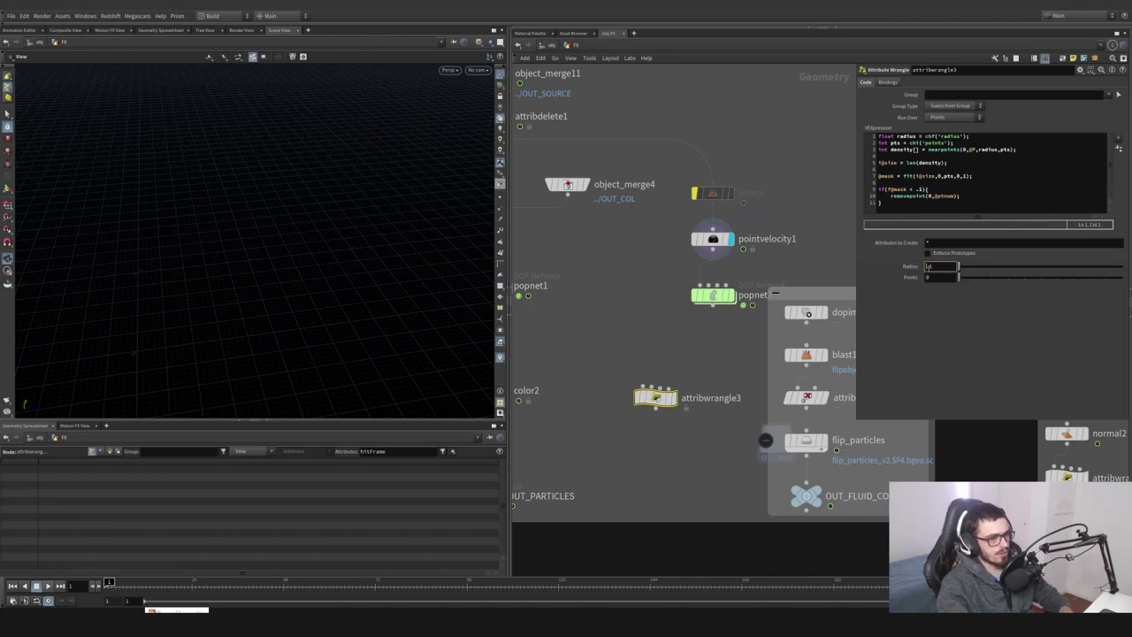
key("Tab")
type("15")
key("Return")
Add a Grid node above attribwrangle3 as test geometry
key("Tab")
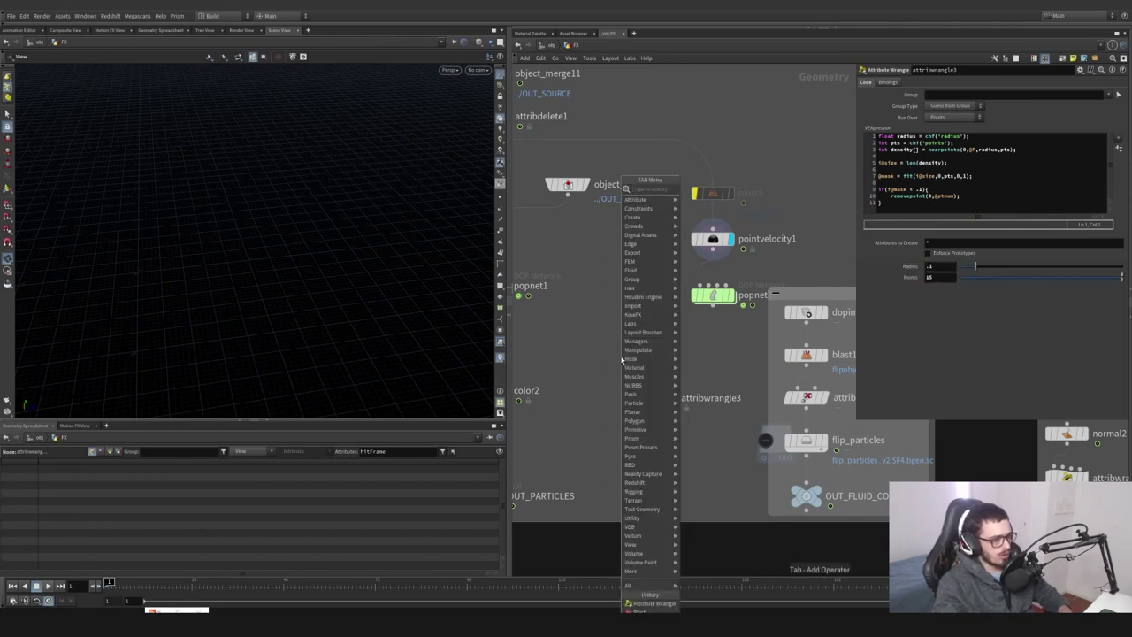
type("add")
key("Return")
left_click(633, 339)
Add a Scatter node between the grid and attribwrangle3, then display the wrangle's output
key("Tab")
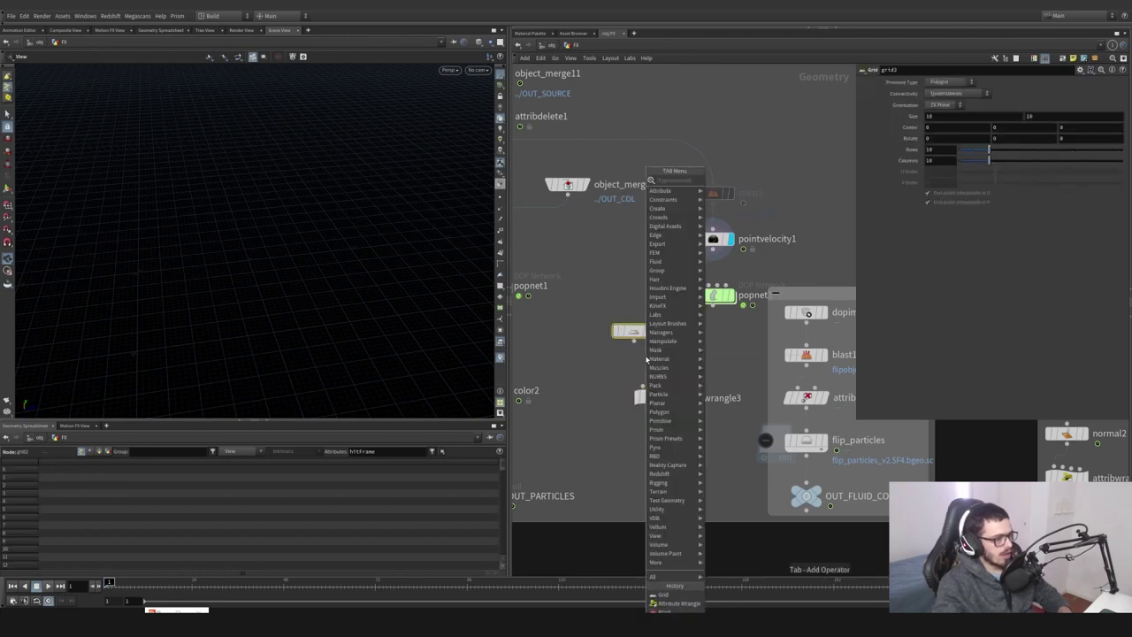
type("sca")
key("Down")
key("Return")
left_click(650, 390)
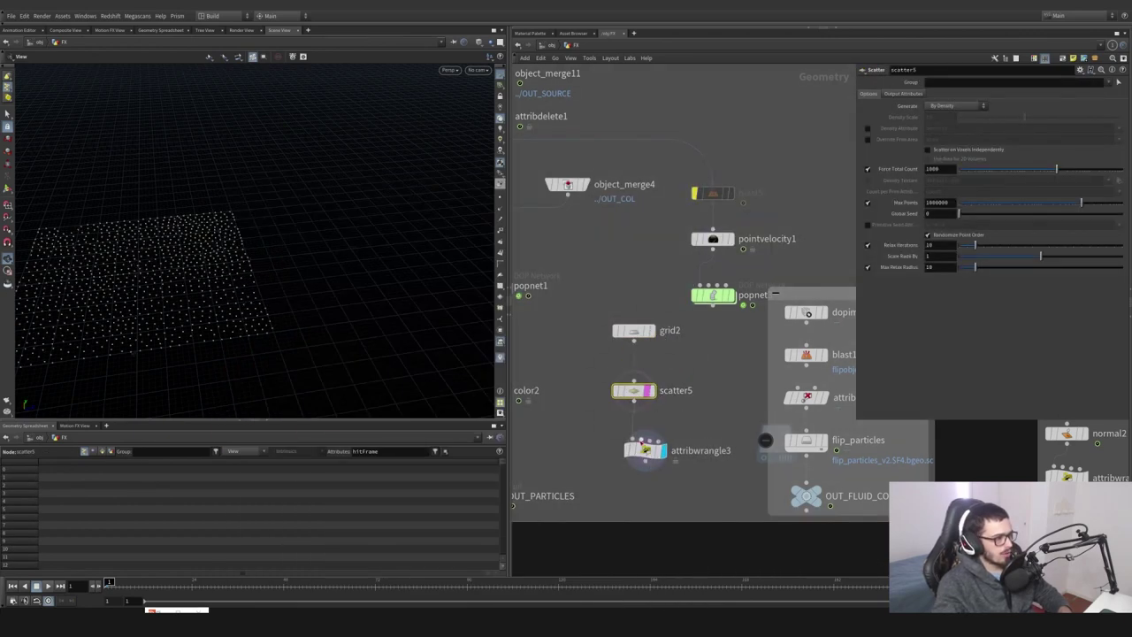
left_click(645, 449)
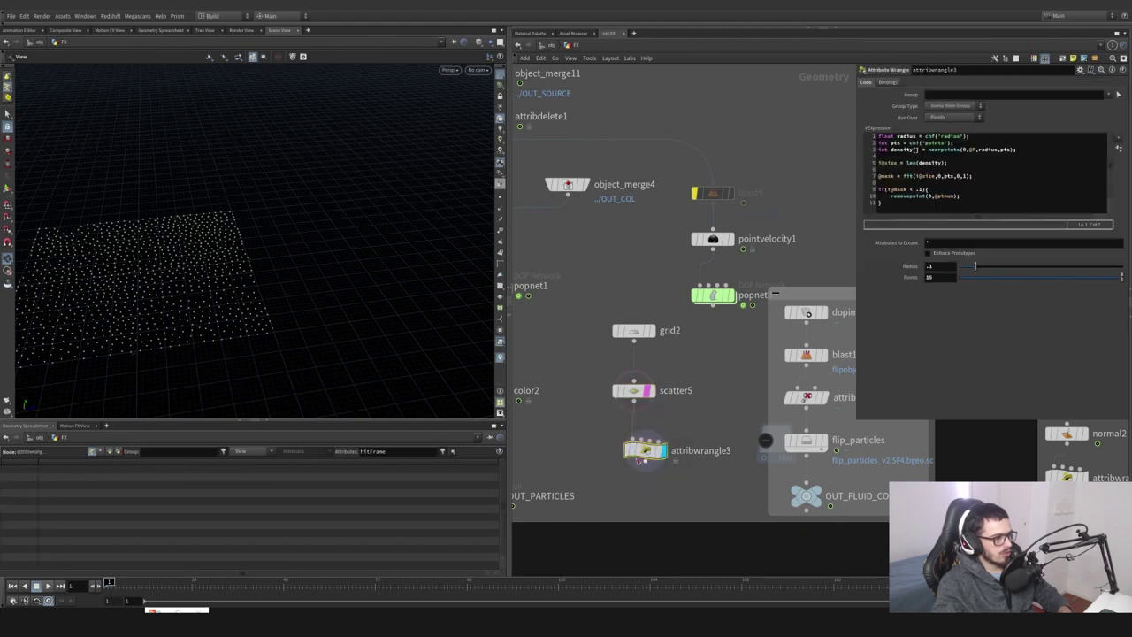
left_click(661, 416)
Set attribwrangle3's Radius to 1 and Points to 1, and frame the scattered points
middle_click_drag(707, 391, 747, 356)
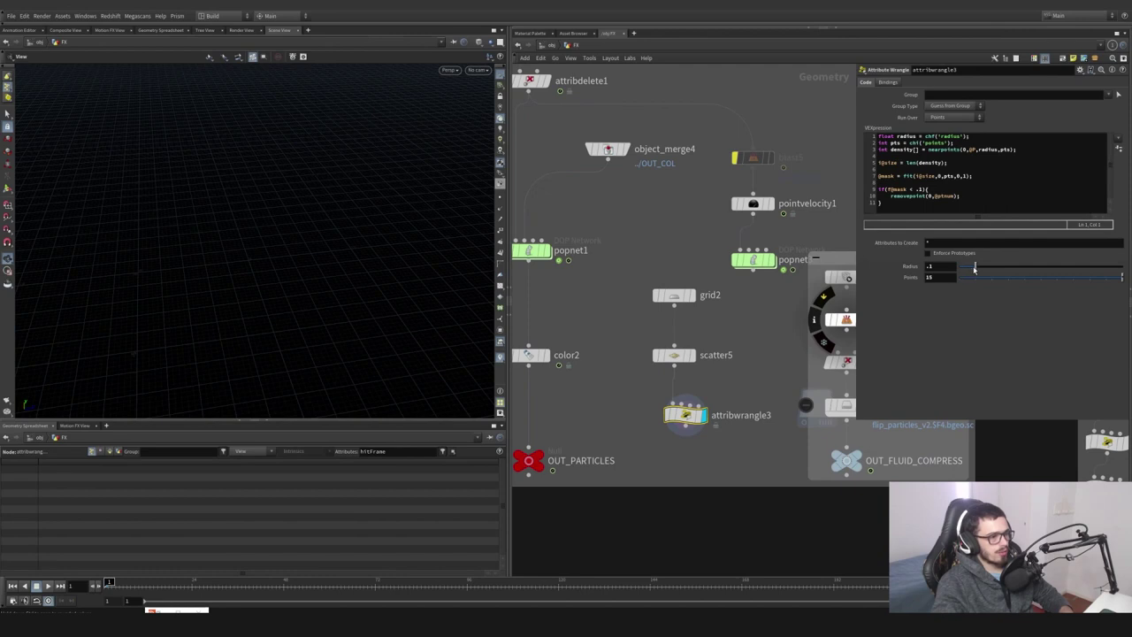
mouse_move(936, 266)
middle_mouse_down()
mouse_move(939, 276)
mouse_move(948, 265)
mouse_move(930, 267)
middle_mouse_up()
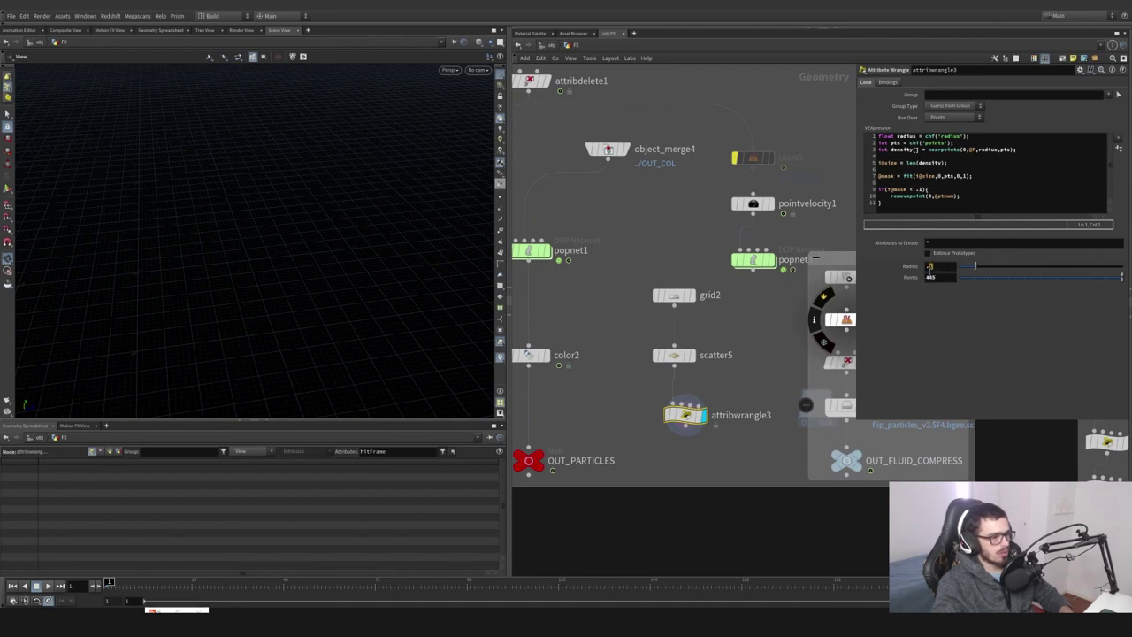
left_click_drag(929, 271, 925, 278)
type("1")
key("Return")
type("1")
key("Return")
middle_click_drag(247, 333, 346, 287)
left_click_drag(346, 286, 306, 298)
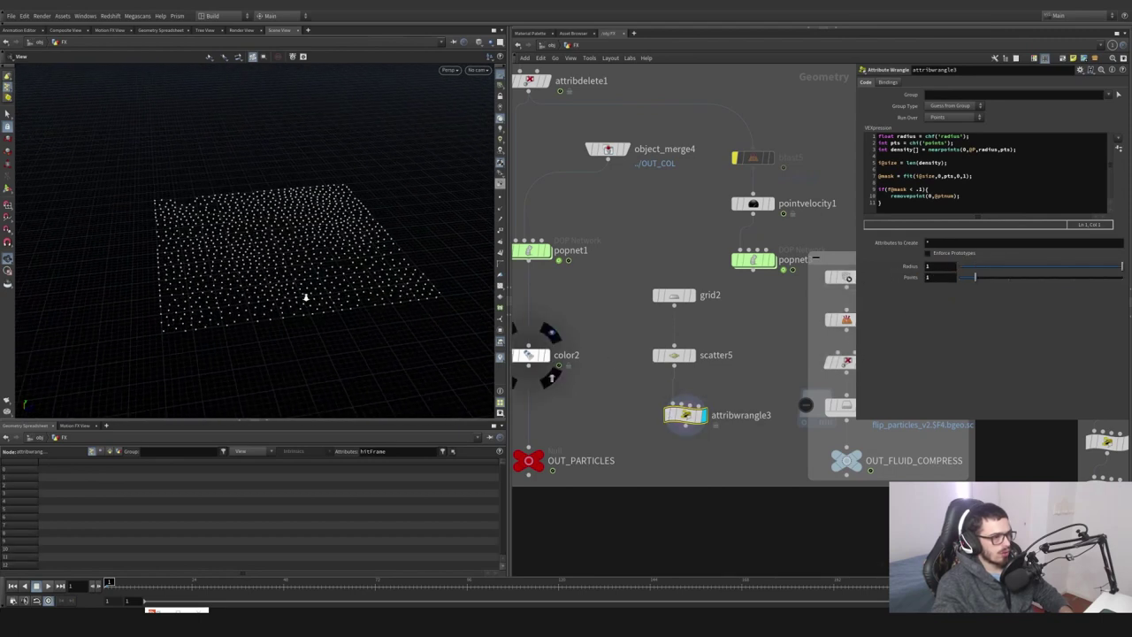
scroll(314, 297, "up", 5)
Enable the mask visualizer and check attribwrangle3's attributes and the visualizer's color ramp settings
left_click(500, 358)
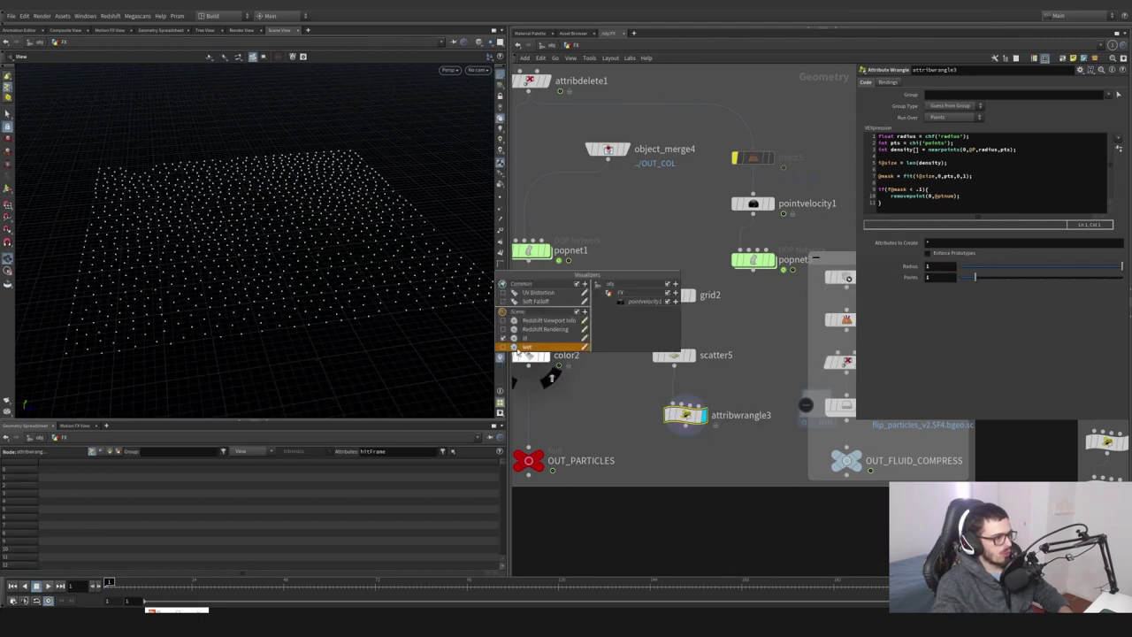
middle_click(685, 414)
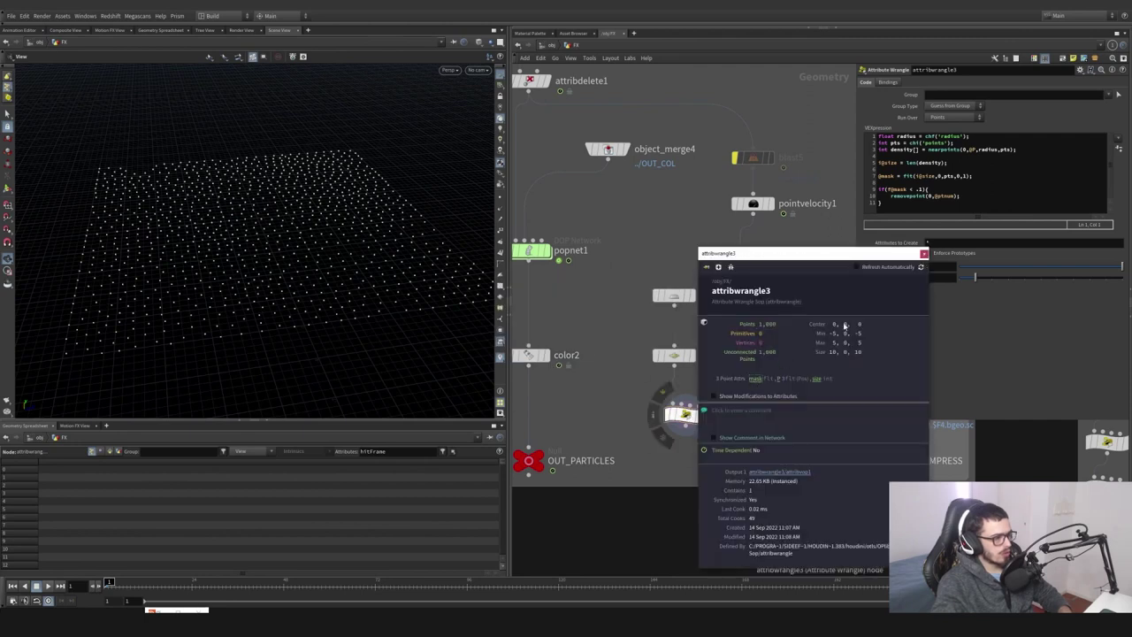
left_click(922, 254)
right_click(501, 357)
right_click(548, 351)
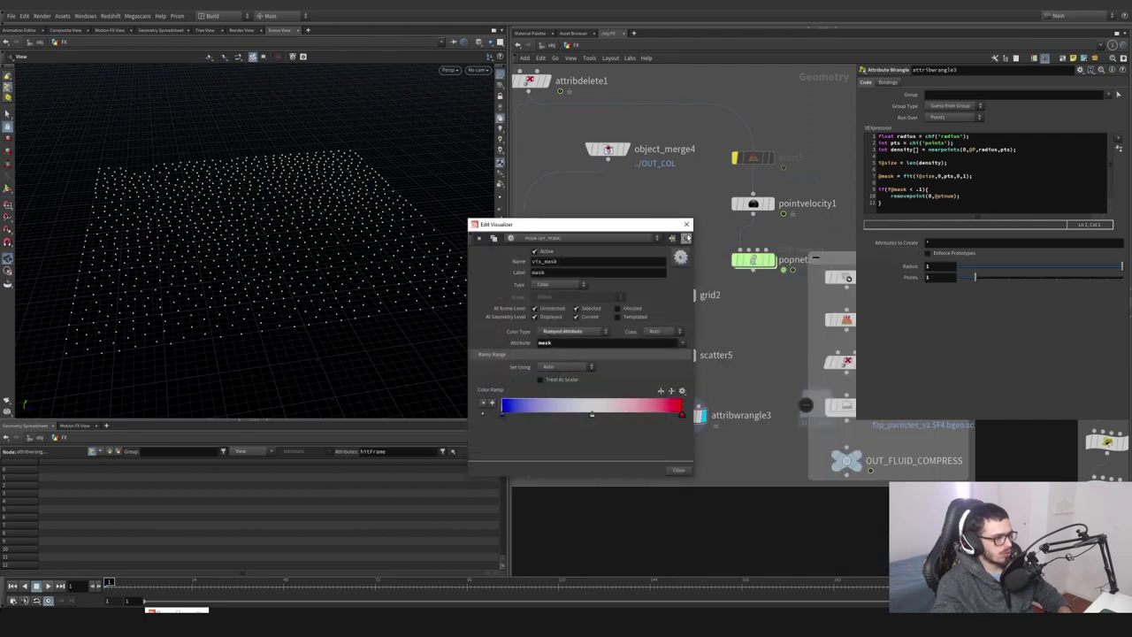
left_click(687, 224)
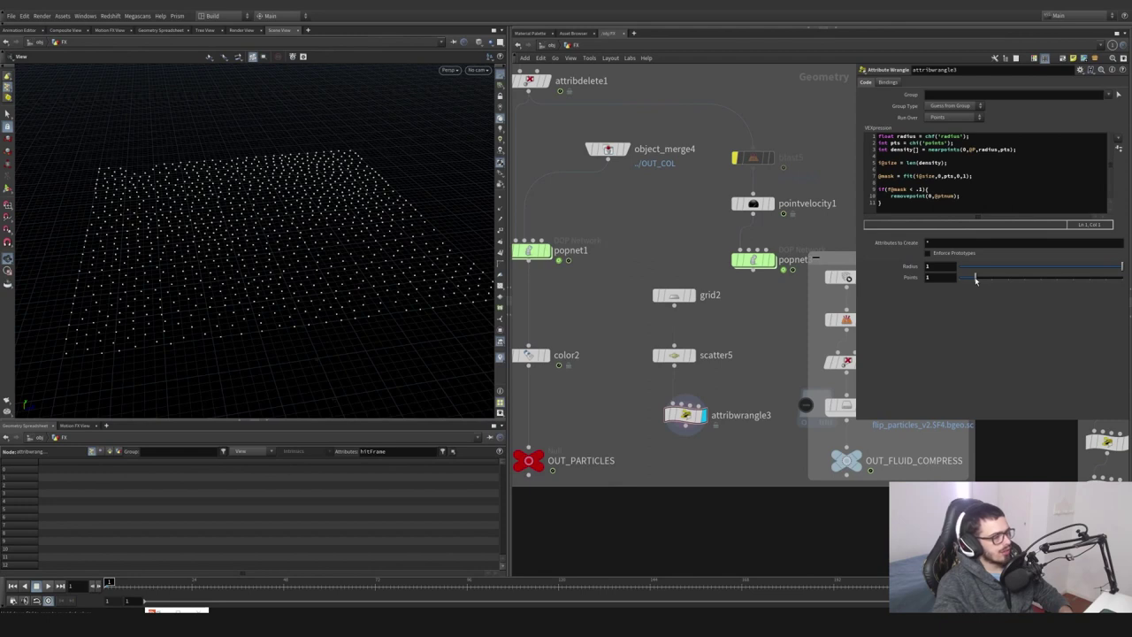
Raise attribwrangle3's Points value to 37 to spread the density mask colors
left_click_drag(975, 278, 1087, 279)
middle_click_drag(931, 279, 968, 279)
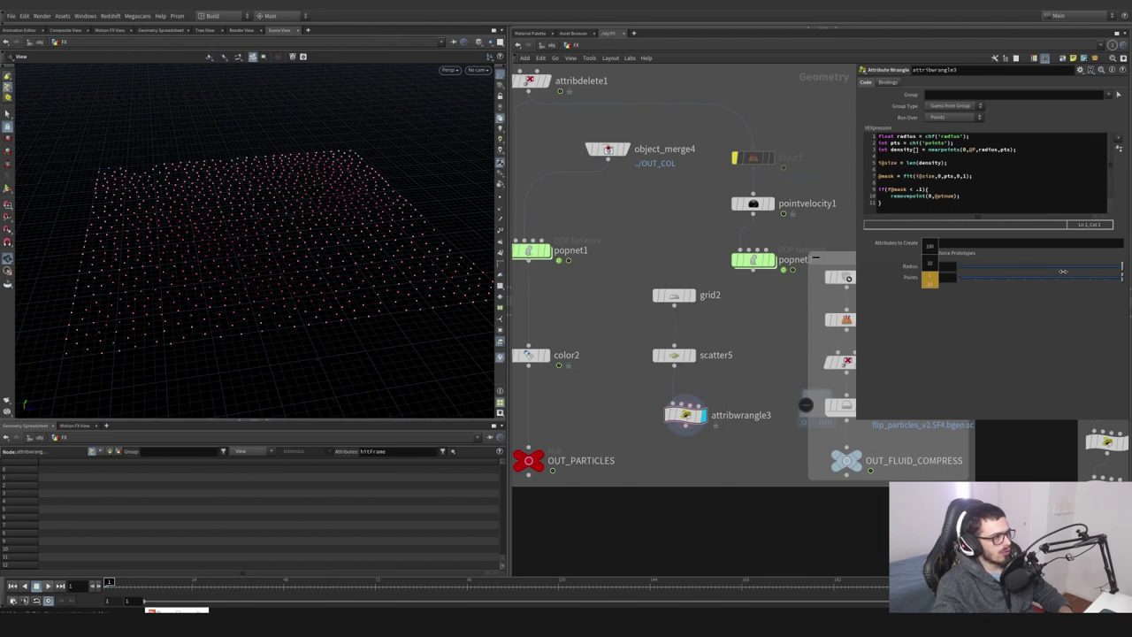
middle_click_drag(1052, 272, 1054, 273)
left_click_drag(365, 248, 344, 265)
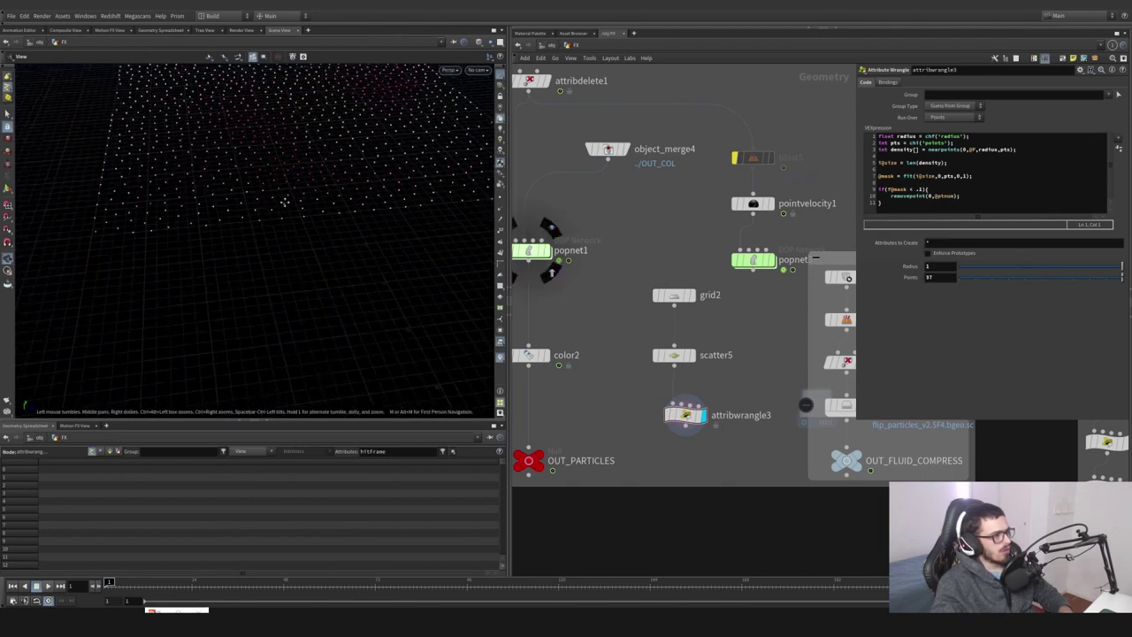
Turn off Relax Iterations on scatter5 and view the uneven point clusters
left_click(685, 354)
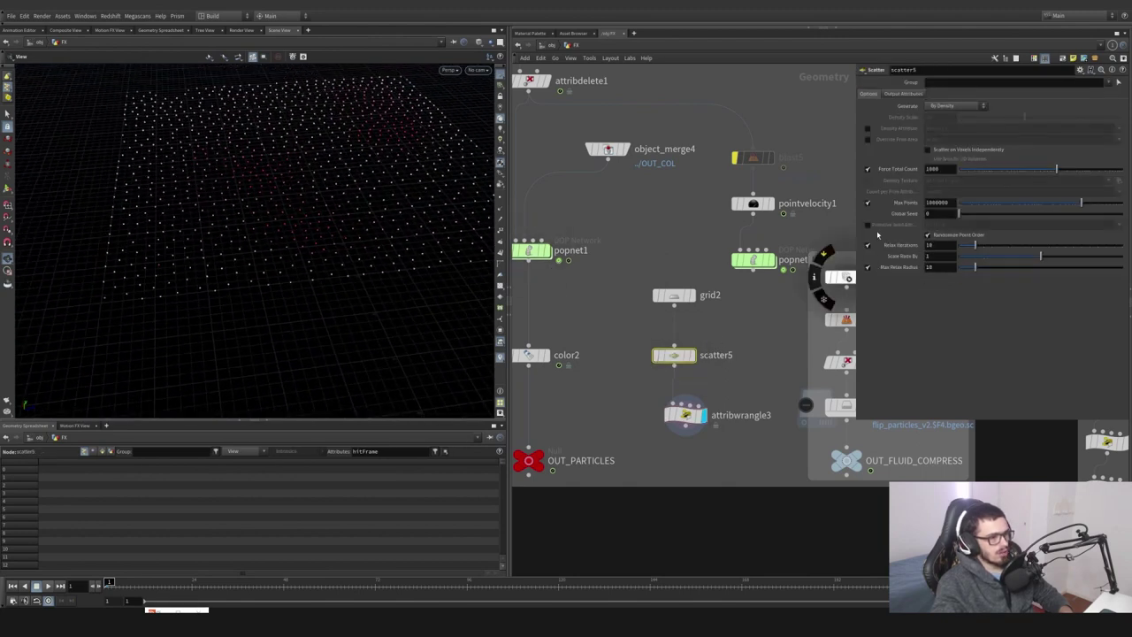
left_click(867, 246)
left_click_drag(301, 225, 268, 207, "alt")
key("space+g")
left_click_drag(256, 254, 288, 288)
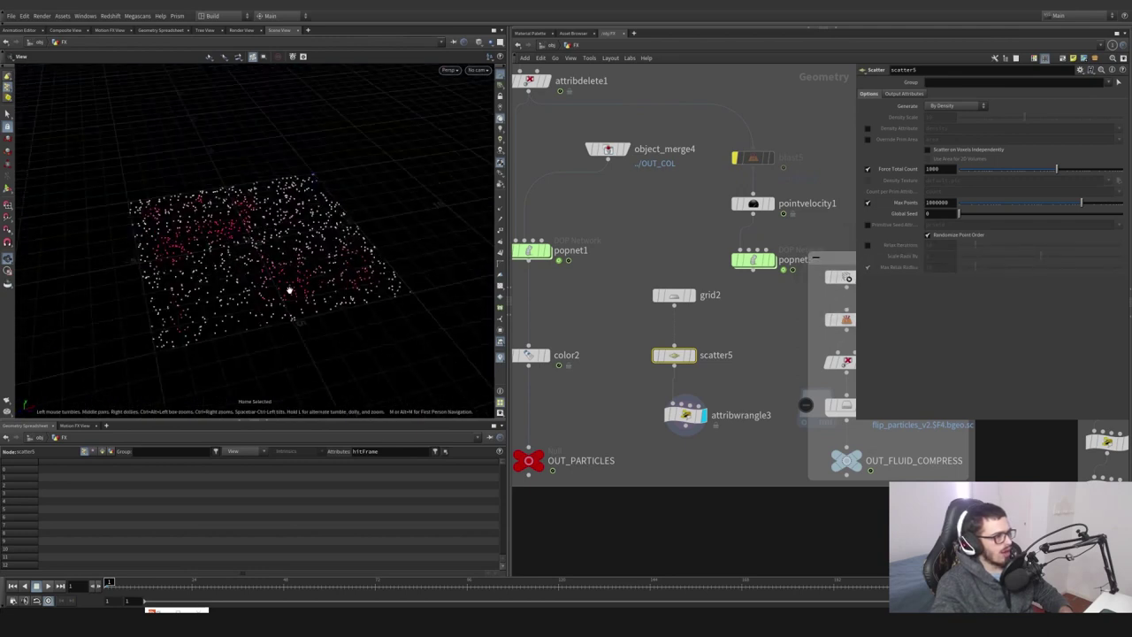
right_click_drag(288, 289, 358, 271)
left_click_drag(358, 271, 380, 261, "alt")
Increase scatter5's Force Total Count and reduce attribwrangle3's Radius to 0.13
left_click_drag(760, 398, 642, 460)
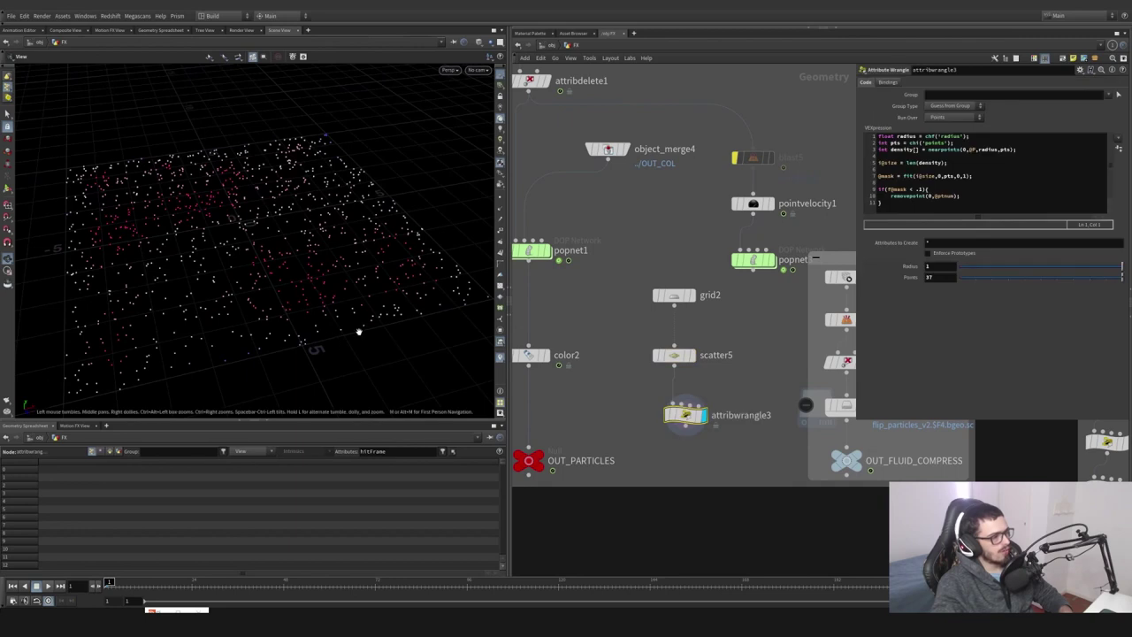
left_click(716, 357)
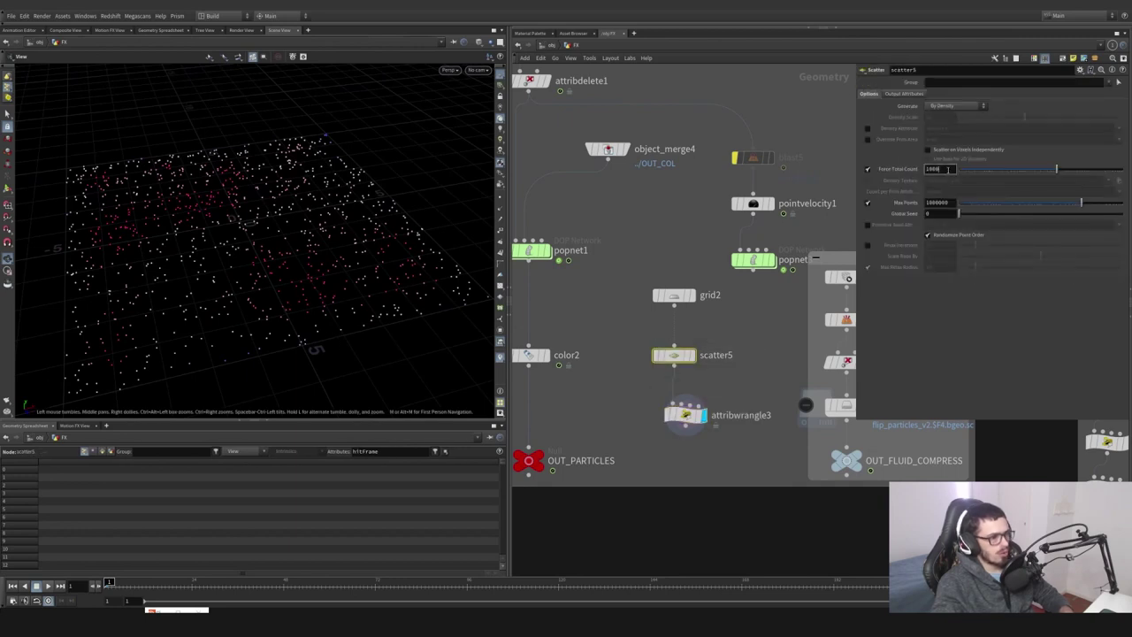
left_click_drag(743, 384, 608, 469)
left_click_drag(1005, 268, 980, 273)
left_click_drag(274, 251, 232, 251)
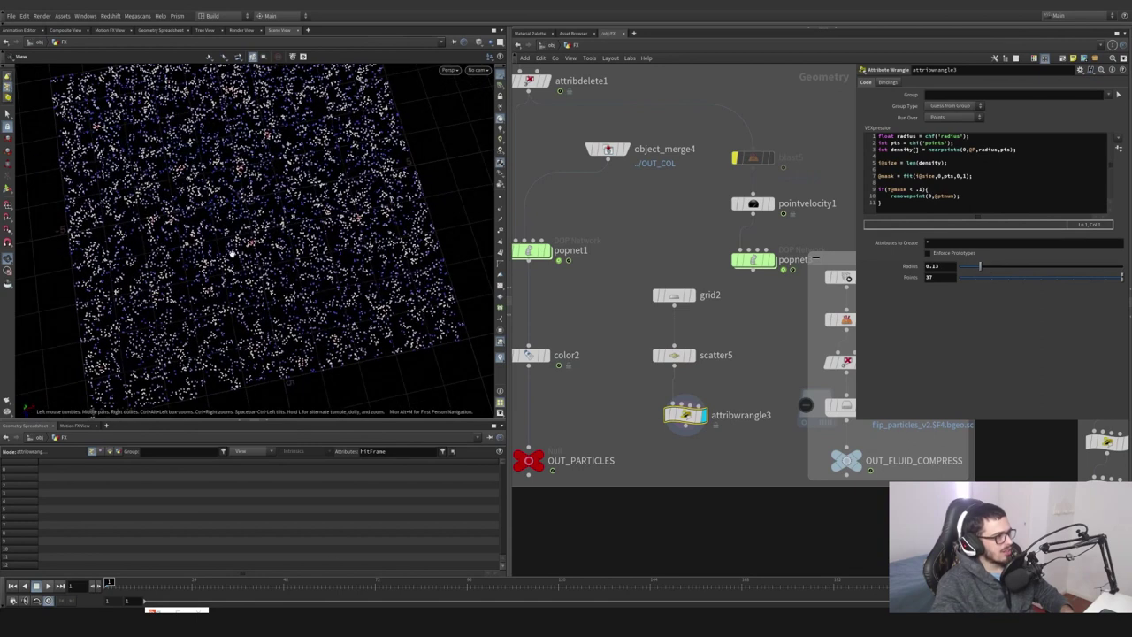
Lower attribwrangle3's Radius to 0.095 and compare the thinned points with scatter5's original output
right_click_drag(290, 242, 221, 230)
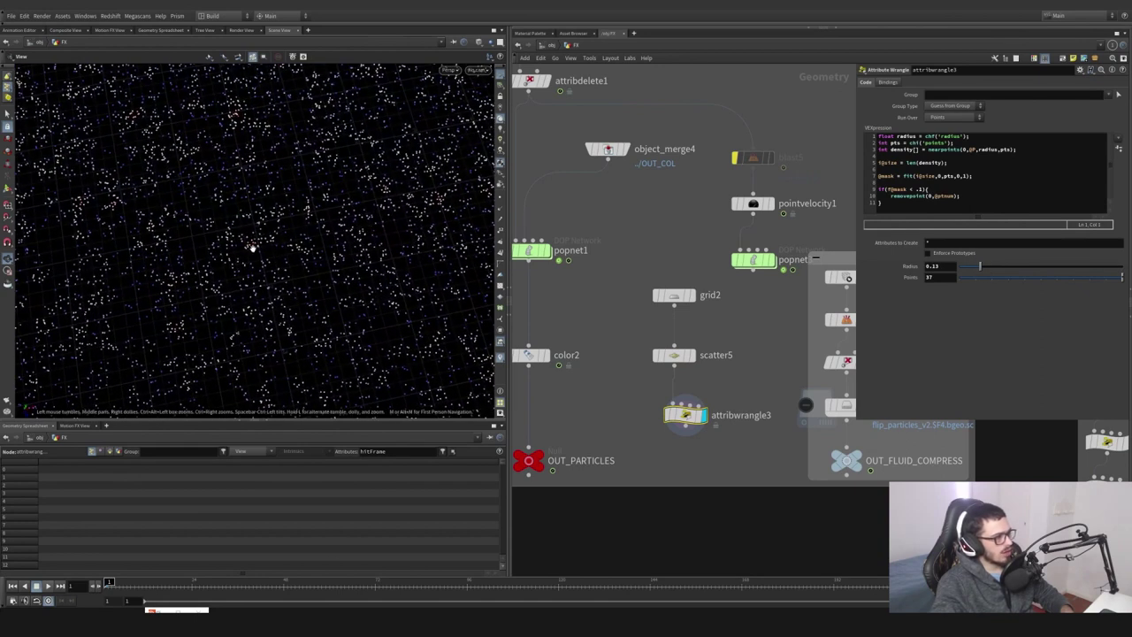
mouse_move(232, 247)
right_mouse_down()
mouse_move(215, 270)
mouse_move(230, 259)
right_mouse_up()
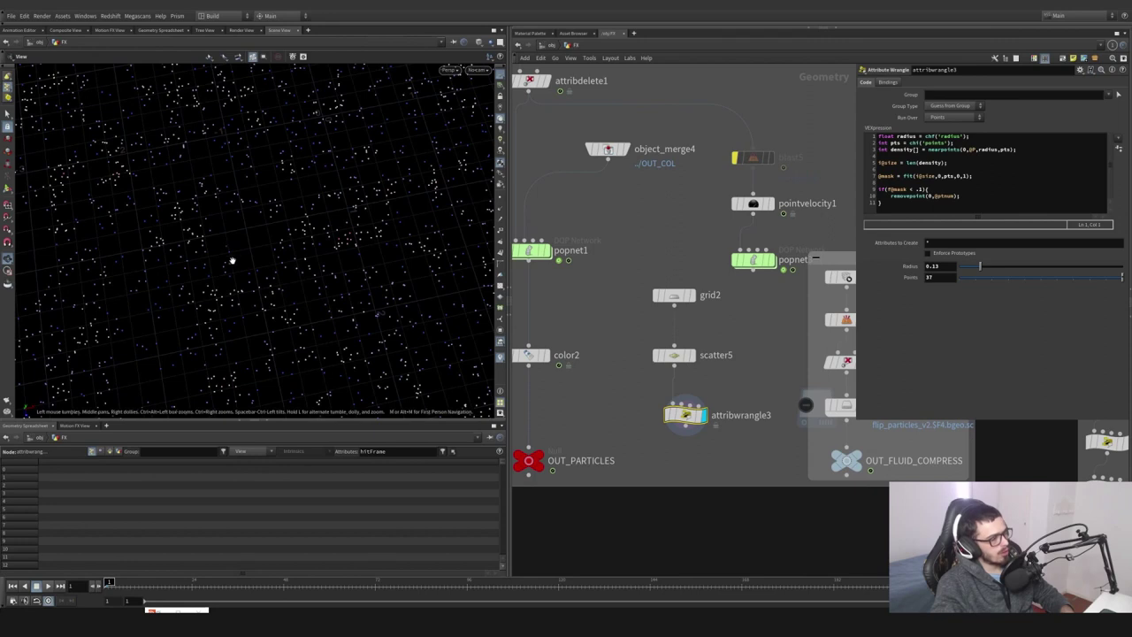
scroll(223, 249, "down", 5)
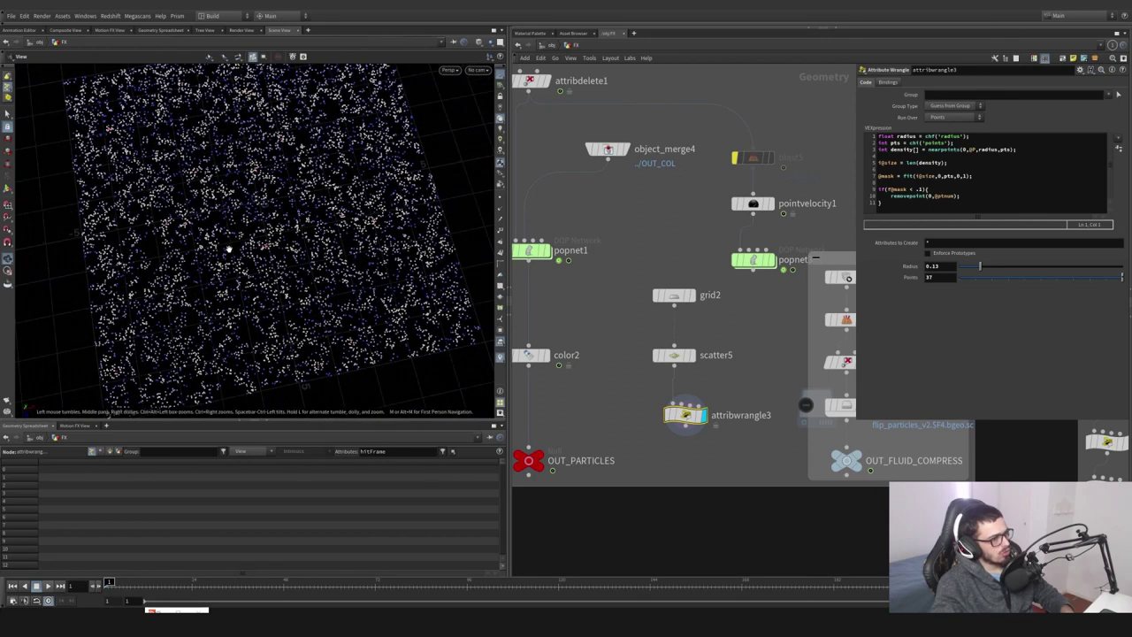
middle_click_drag(405, 300, 355, 291)
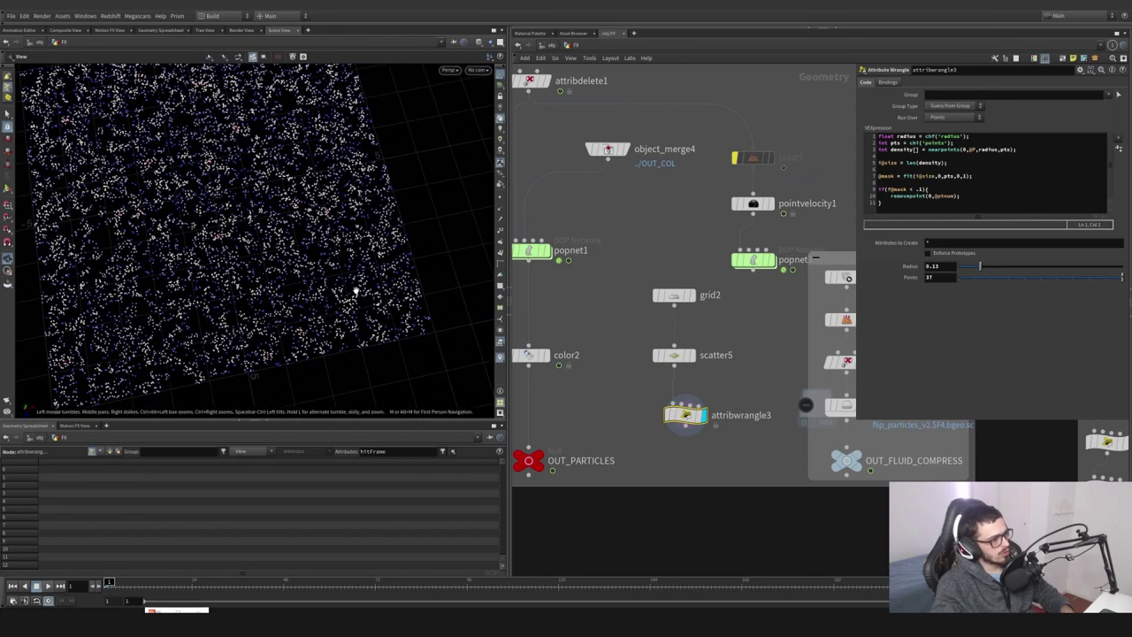
left_click_drag(980, 272, 975, 272)
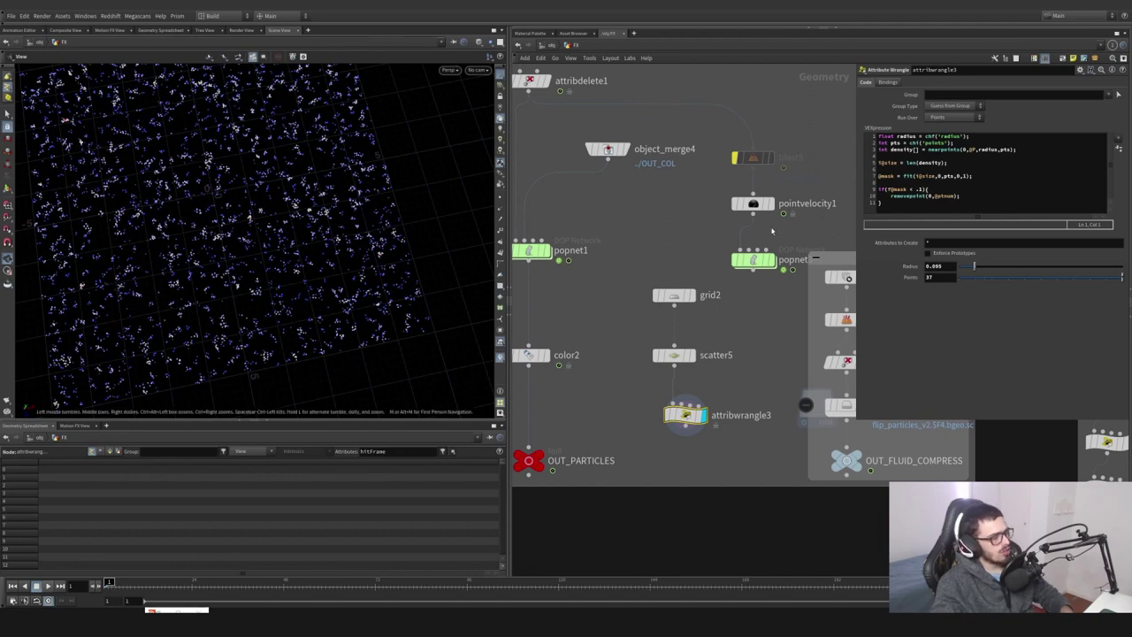
left_click(693, 355)
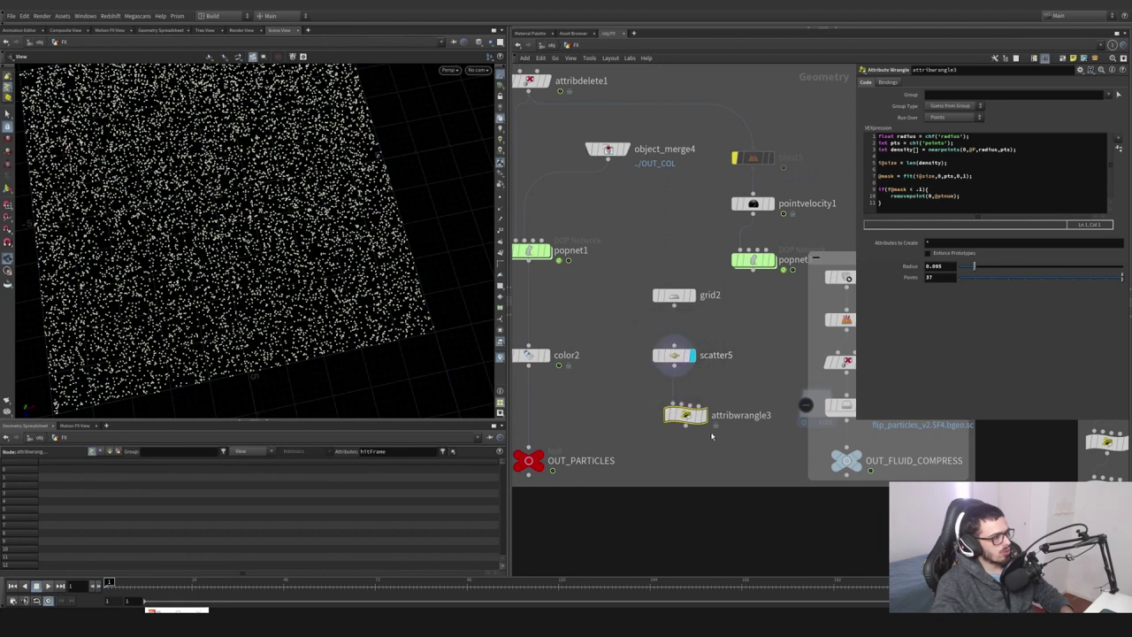
left_click(705, 415)
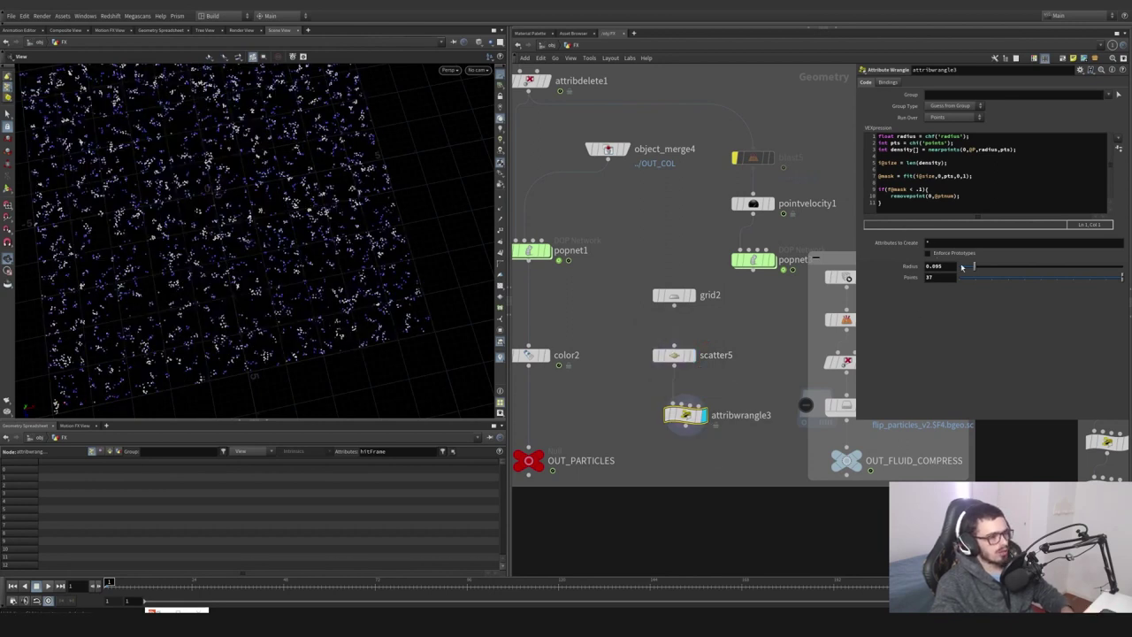
Reduce attribwrangle3's Radius to 0.081 and look at the remaining point clusters up close and across the whole grid
left_click_drag(206, 303, 329, 270)
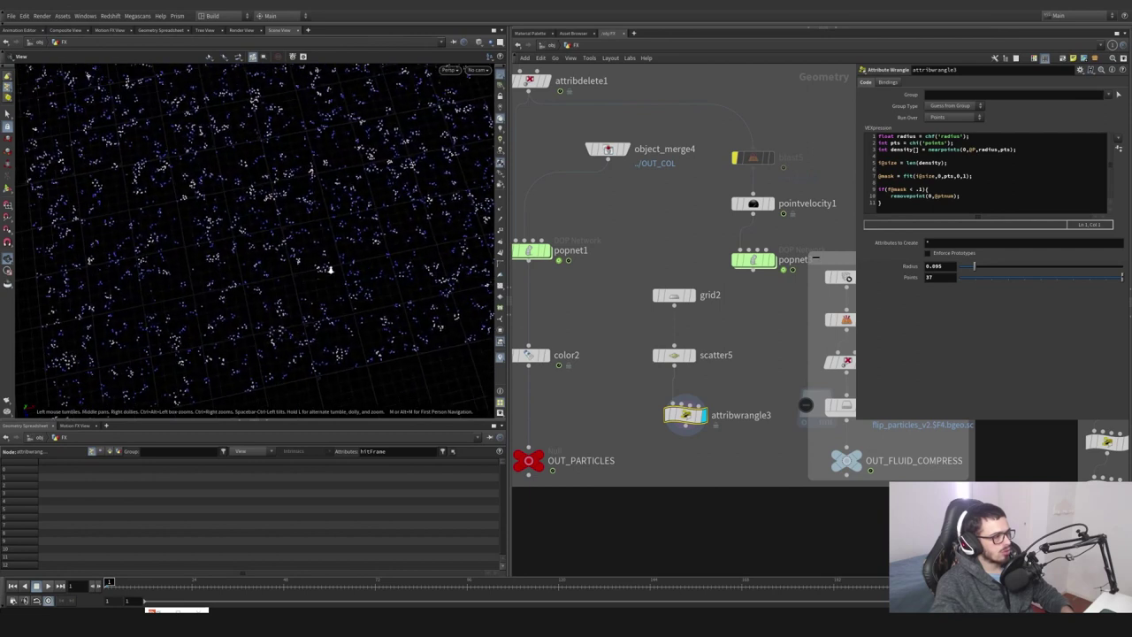
right_click_drag(330, 269, 461, 242)
middle_click_drag(258, 265, 290, 284)
right_click_drag(298, 275, 335, 269)
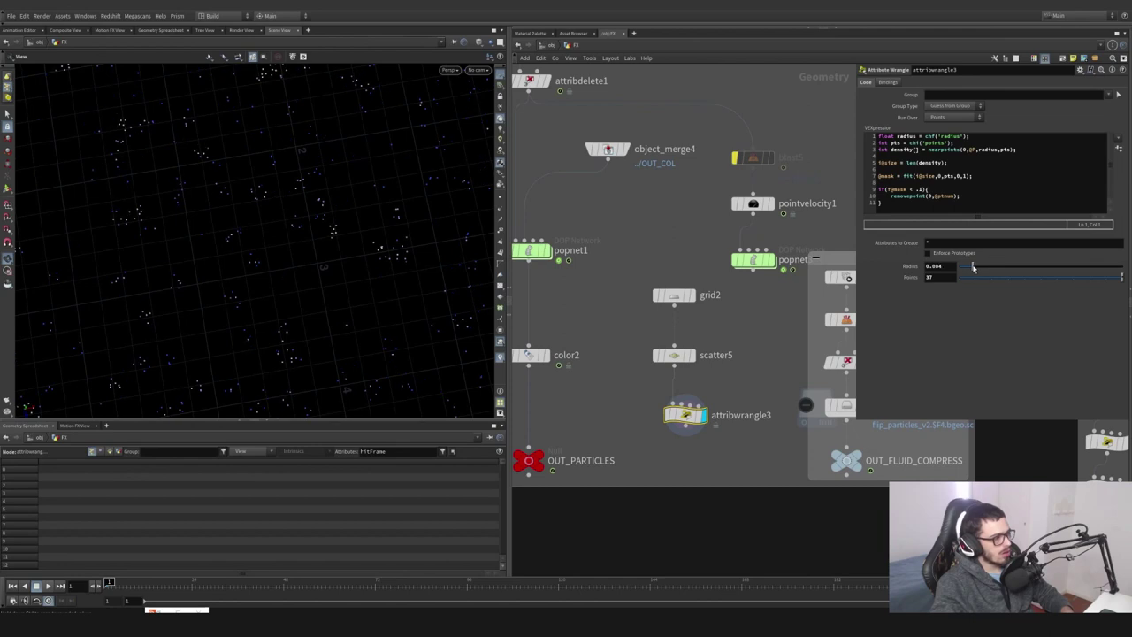
scroll(322, 230, "down", 5)
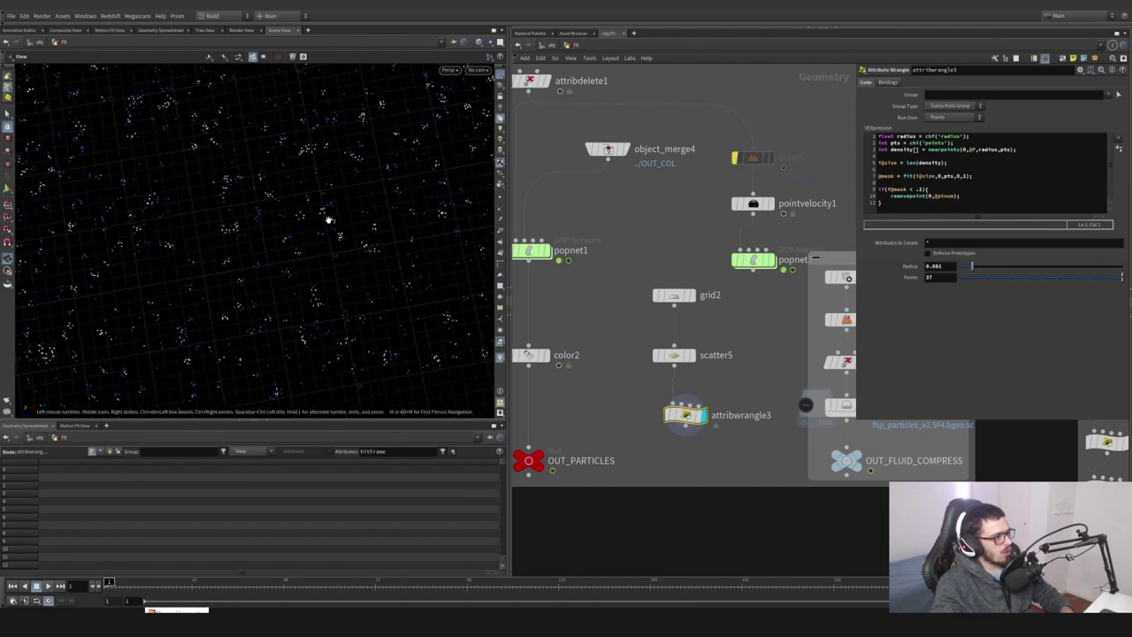
left_click_drag(290, 239, 273, 181)
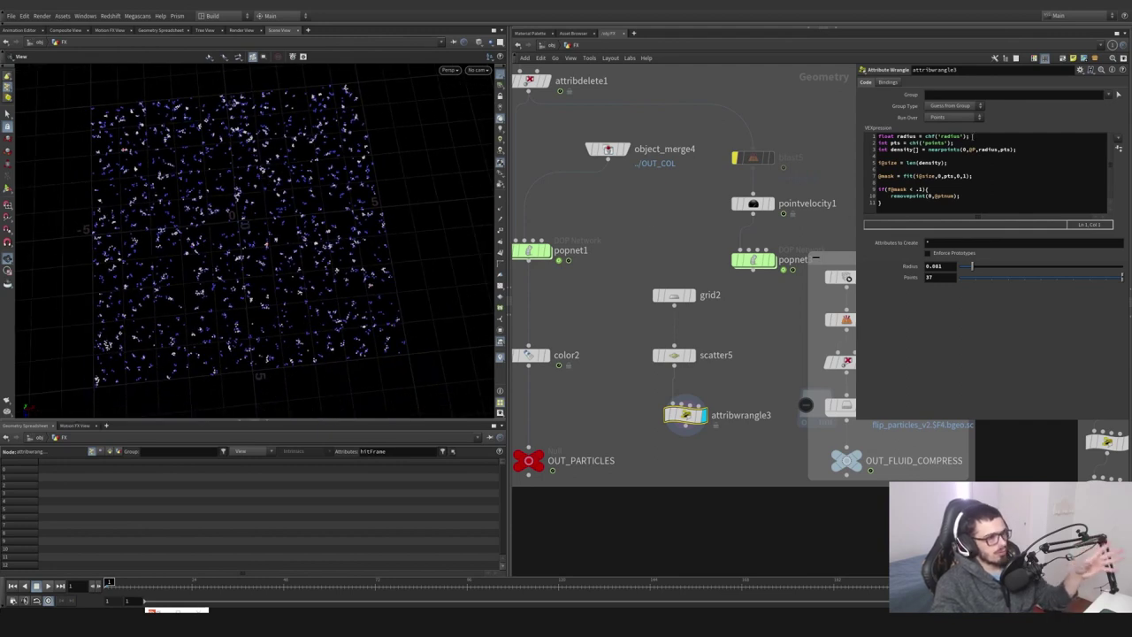
Highlight the radius line of the wrangle code, capture the zoomed-in points with Snipping Tool, and annotate the snip with a red circle and check mark
left_click_drag(971, 137, 876, 137)
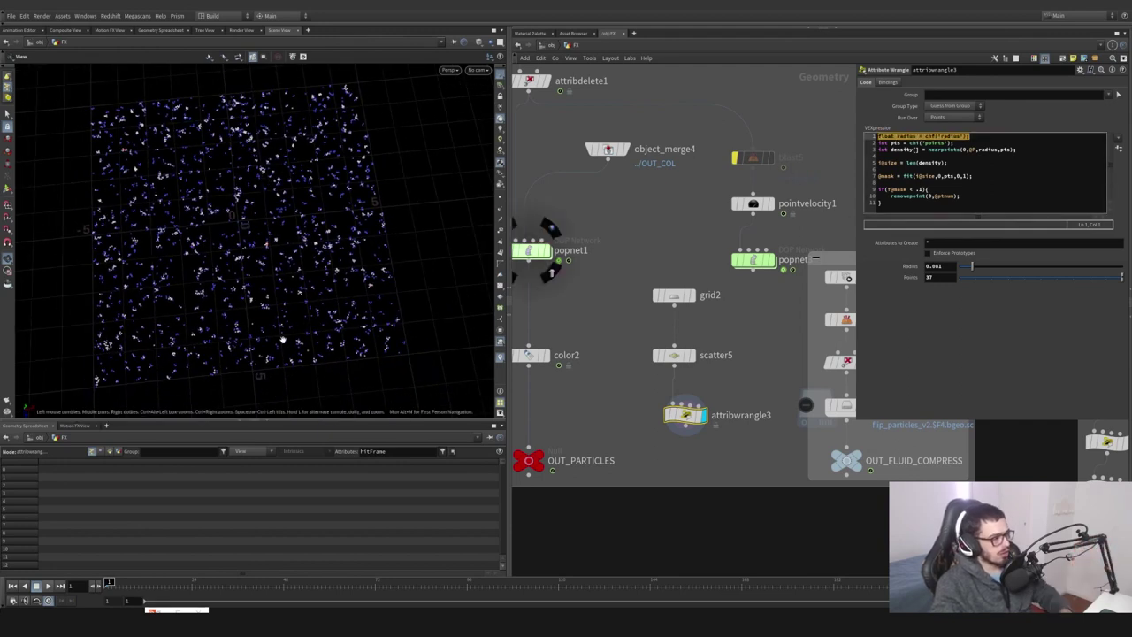
right_click_drag(280, 338, 440, 292)
key("super")
type("snip")
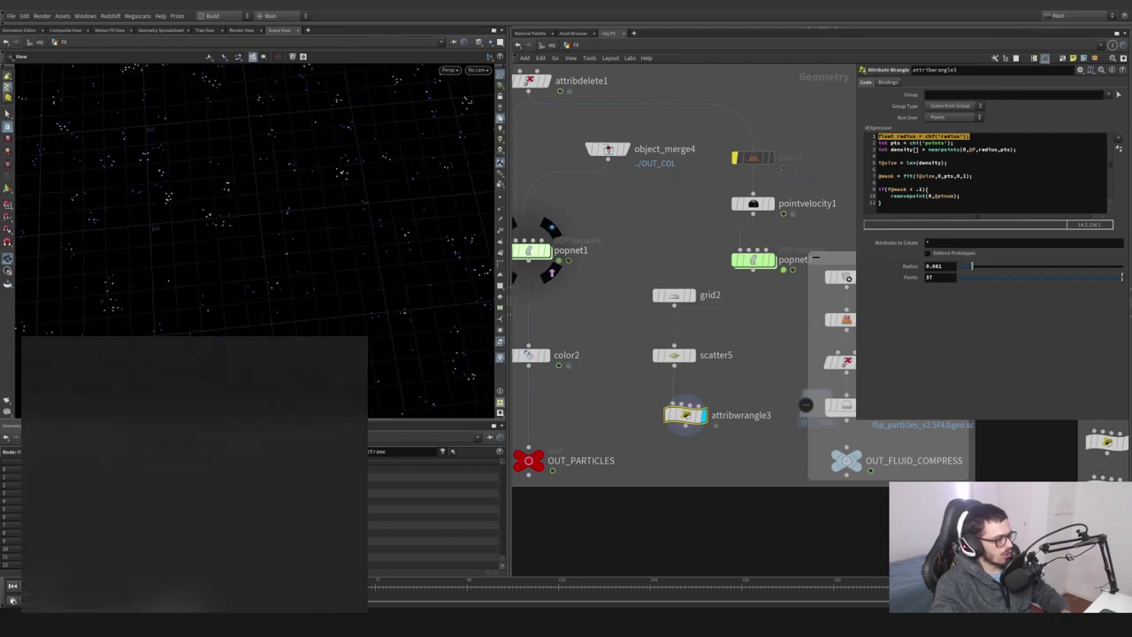
key("Return")
left_click(681, 67)
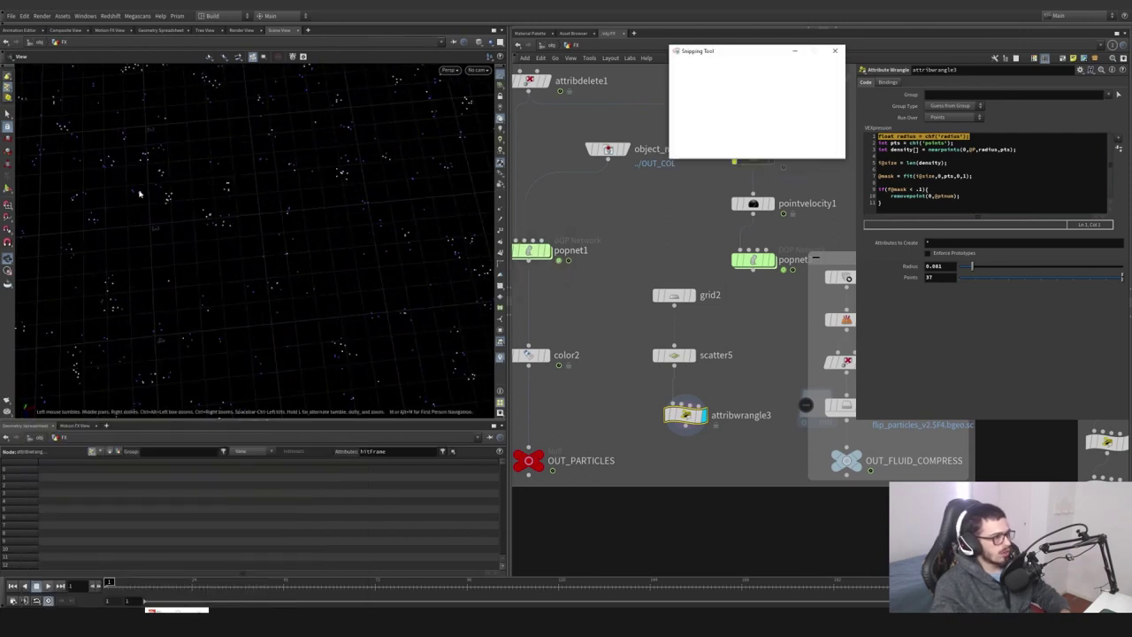
left_click_drag(175, 121, 508, 431)
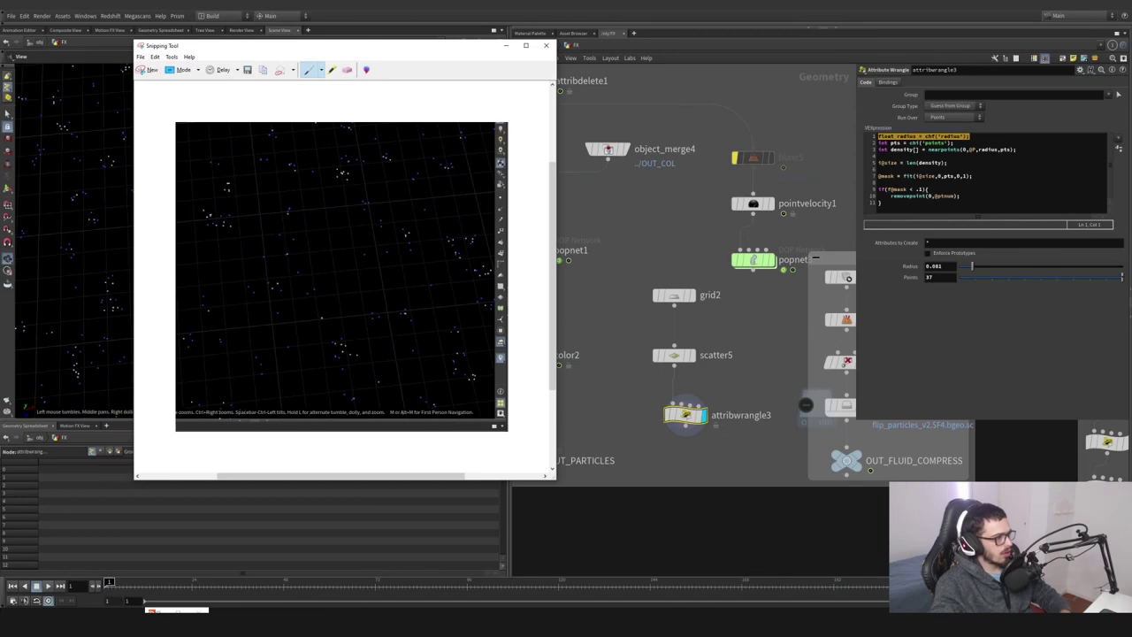
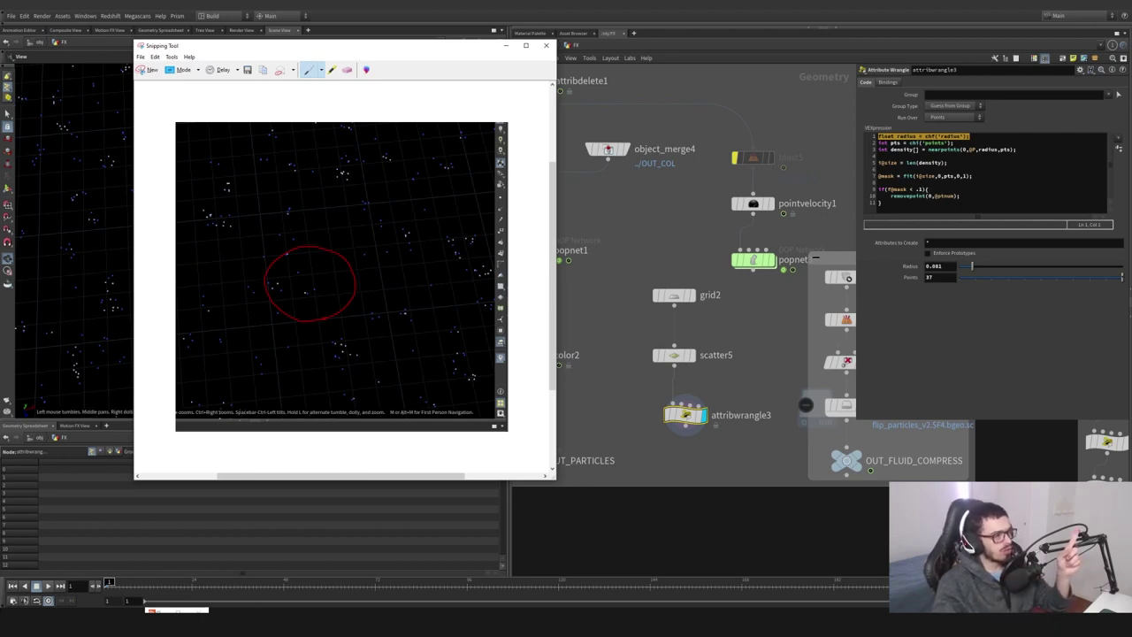
mouse_move(338, 281)
left_mouse_down()
mouse_move(331, 294)
mouse_move(318, 284)
left_mouse_up()
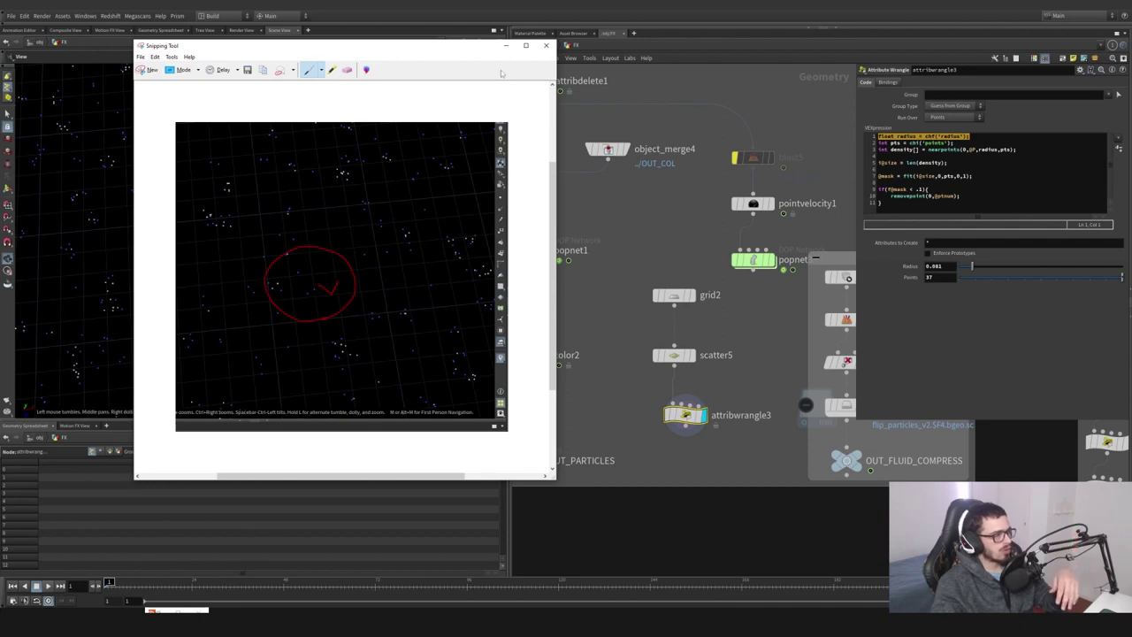
left_click(505, 45)
Compare the filtered points with scatter5's output as a template overlay, and revisit sopsolver1 inside popnet3
left_click(687, 354)
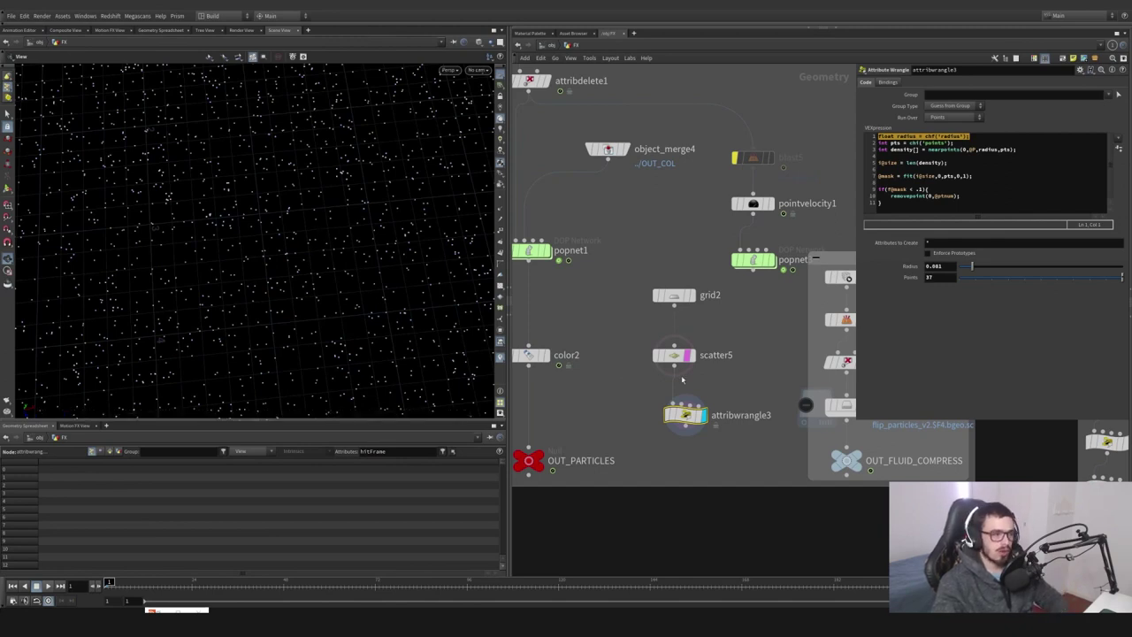
left_click(687, 355)
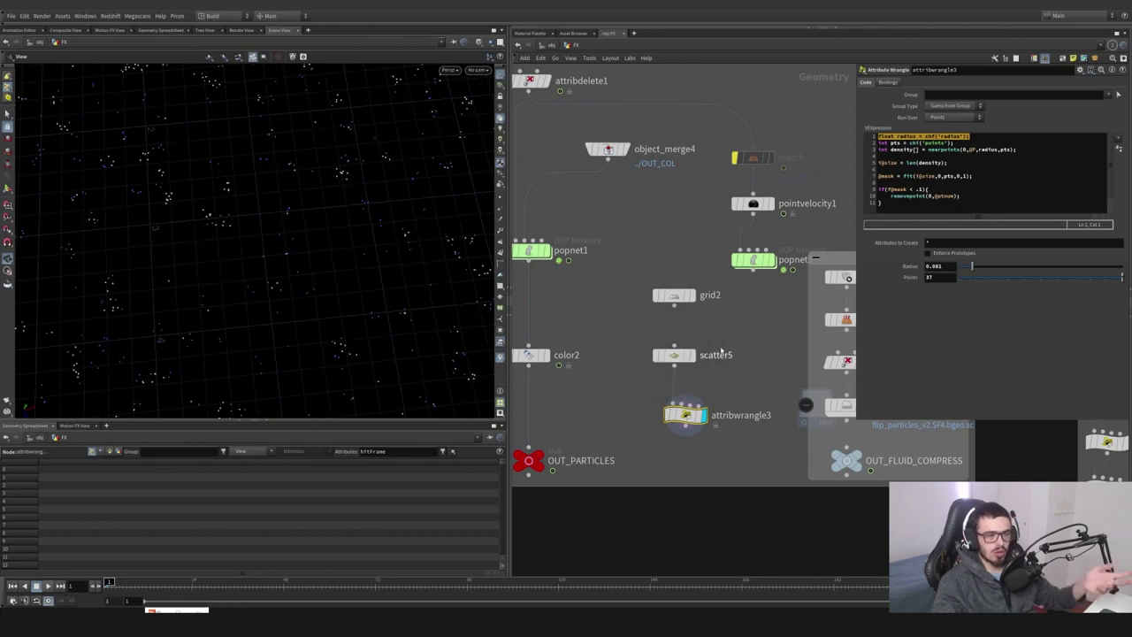
double_click(753, 260)
double_click(623, 226)
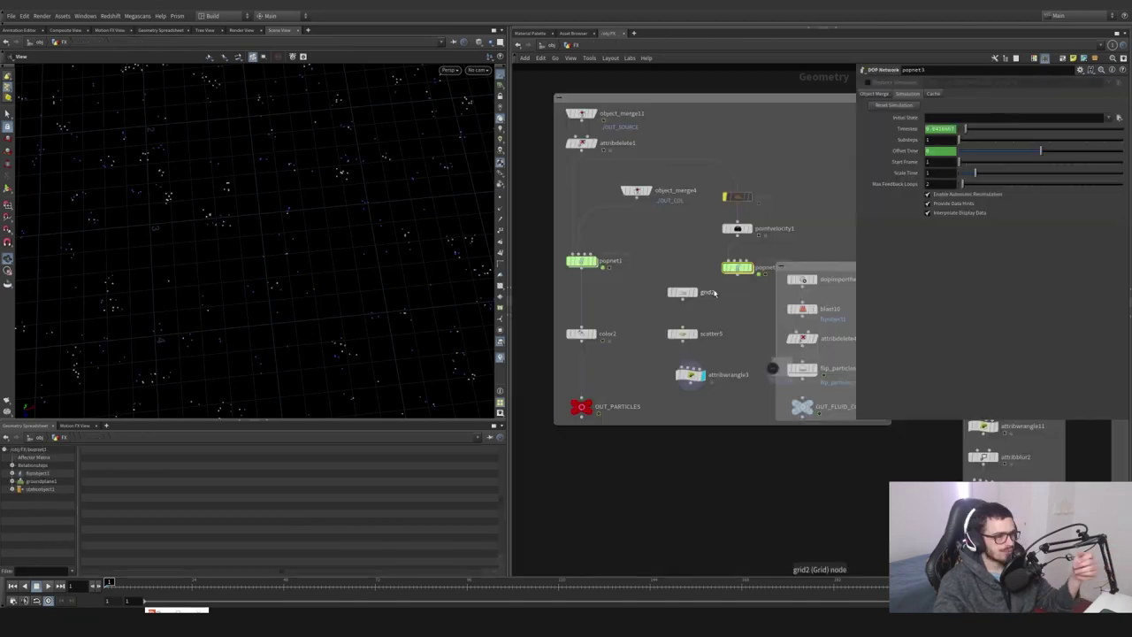
Display dopimportfield1 and check that its DOP Node path points to flipobject1 inside popnet3
middle_click_drag(824, 292, 741, 302)
scroll(741, 303, "up", 6)
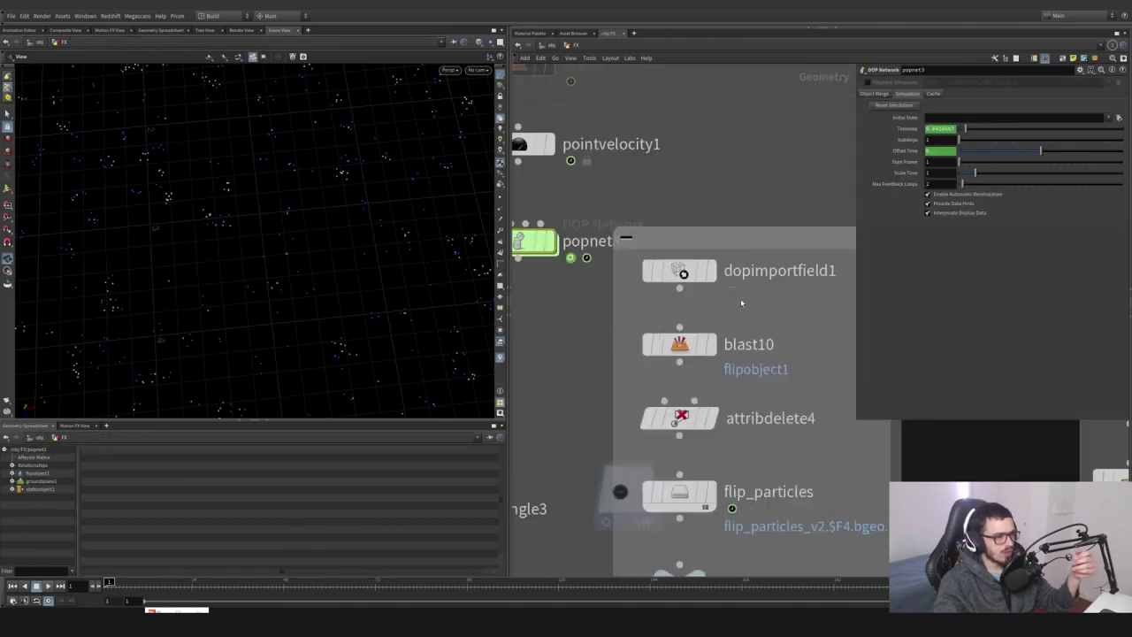
left_click(704, 267)
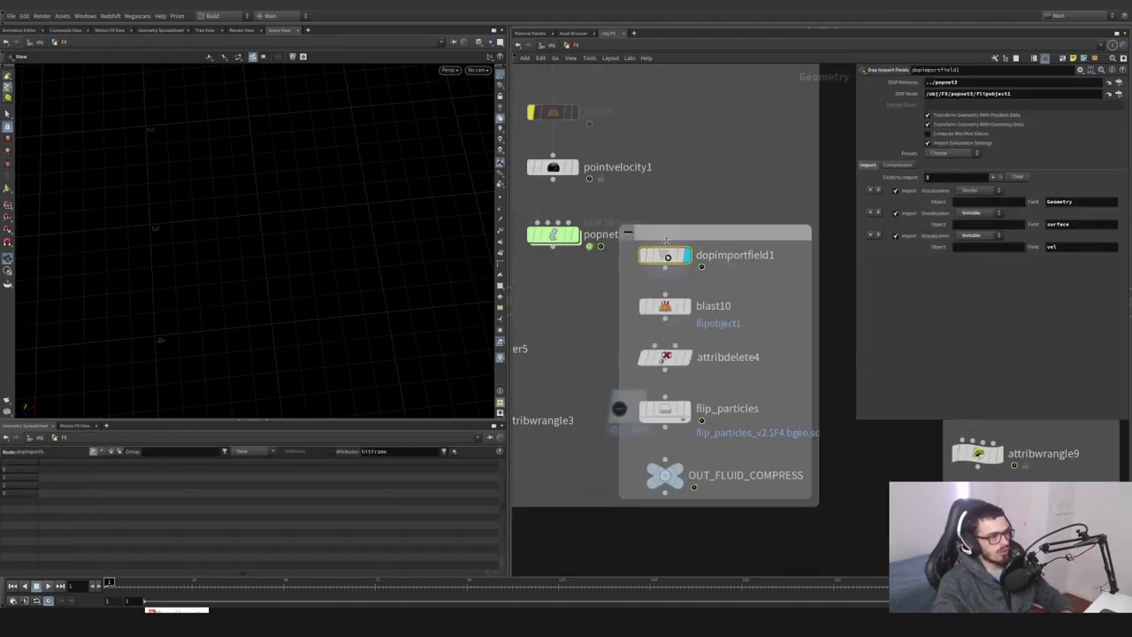
scroll(659, 244, "down", 3)
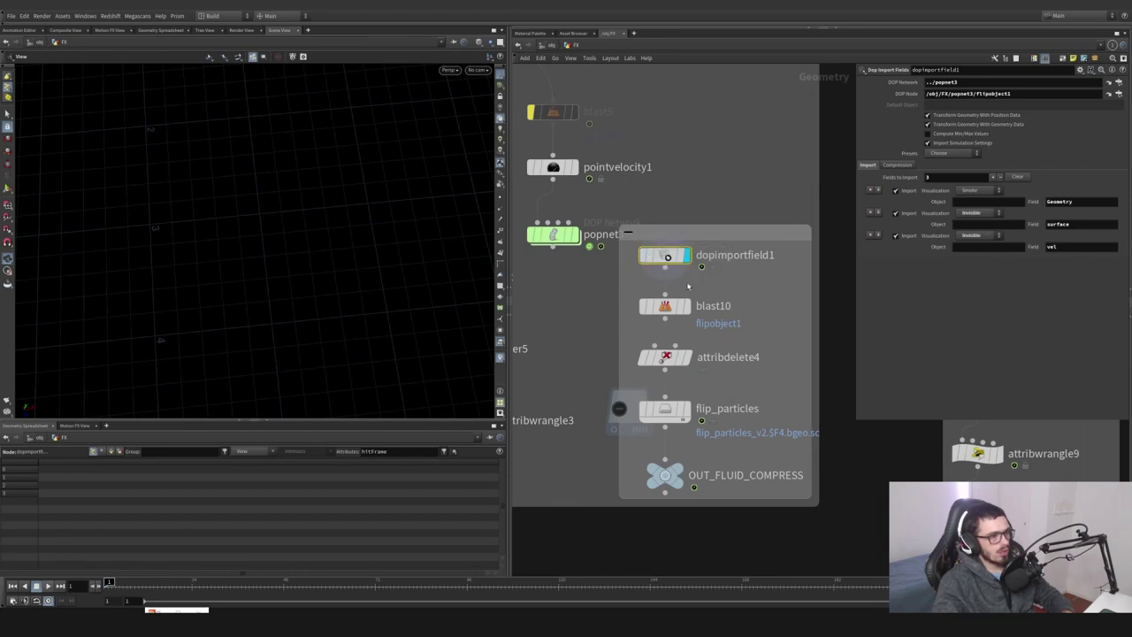
double_click(552, 233)
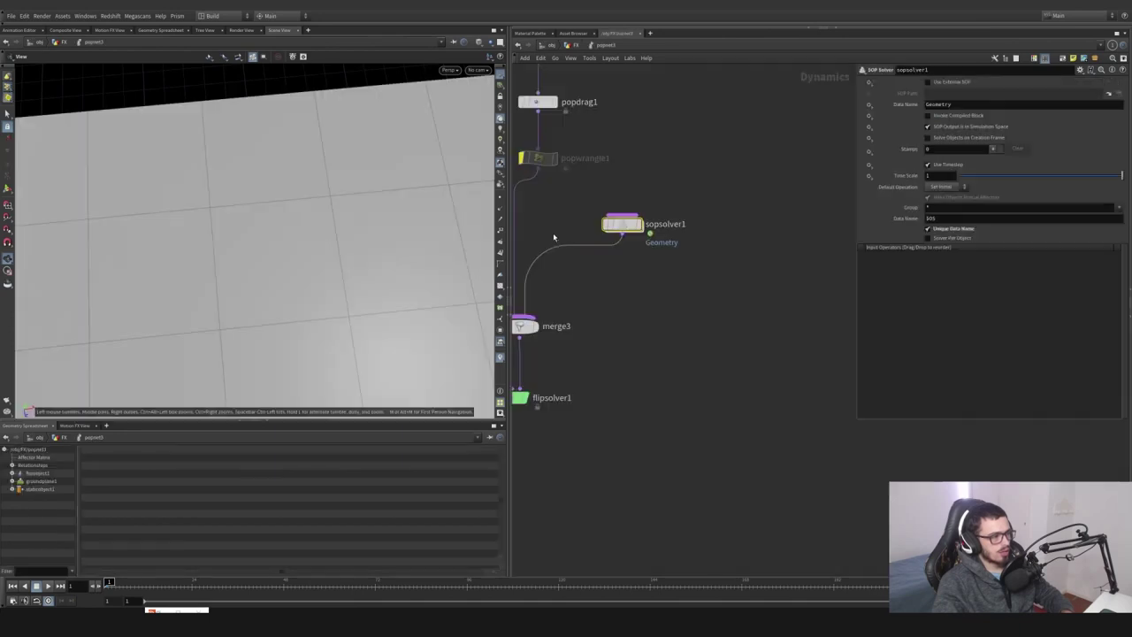
left_click(691, 288)
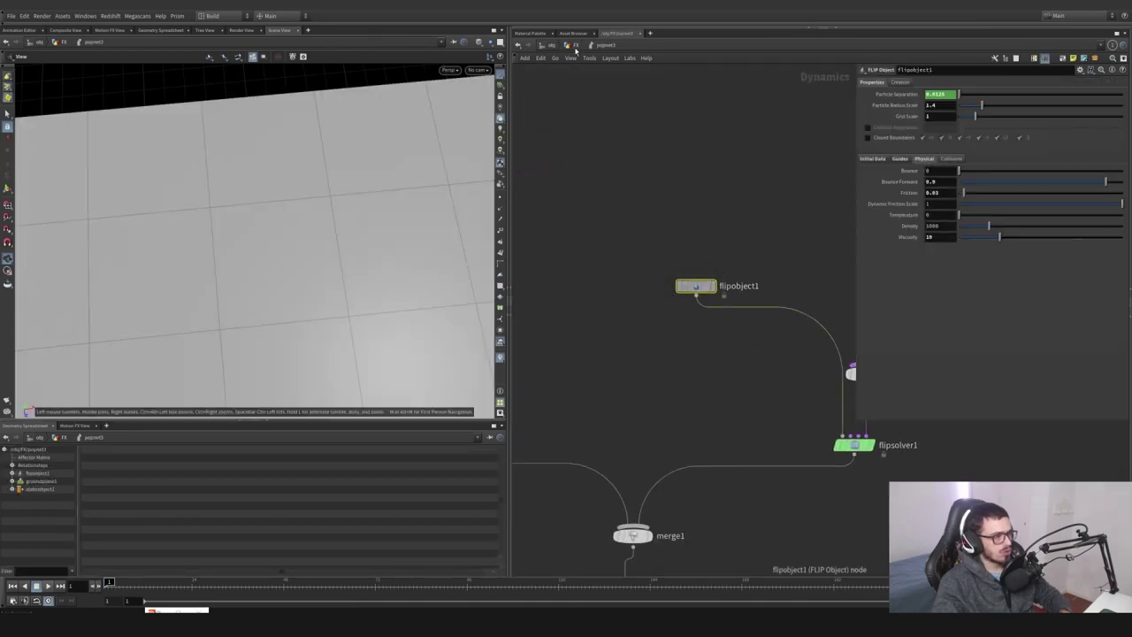
key("u")
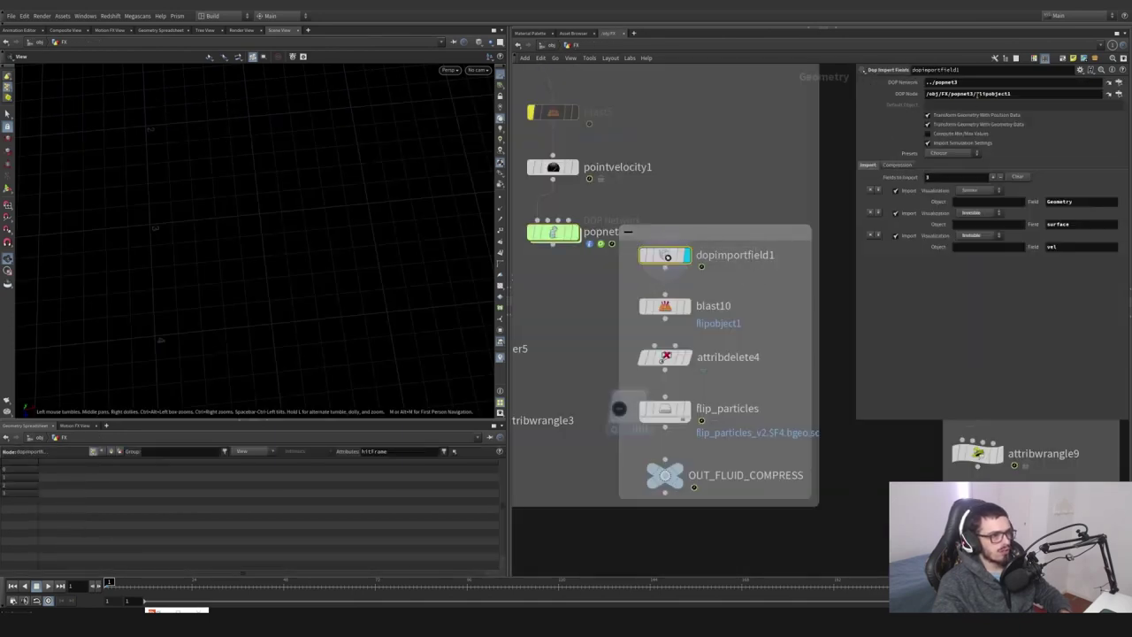
Display blast10, simulate the fluid to frame 24, and frame the resulting splash in the viewport
left_click(665, 306)
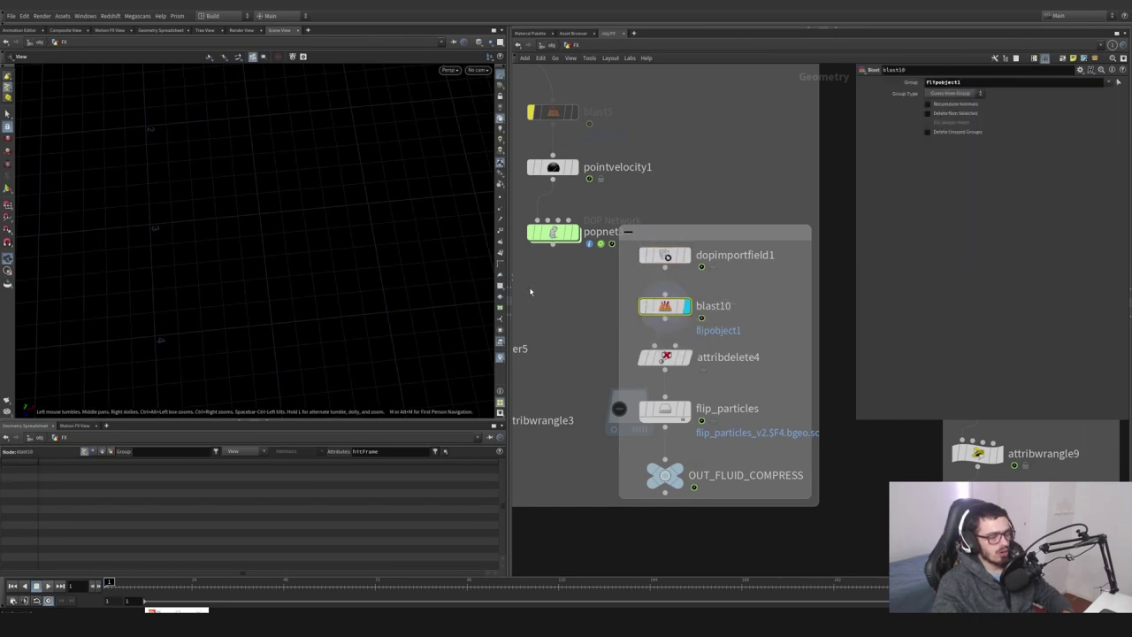
left_click(193, 587)
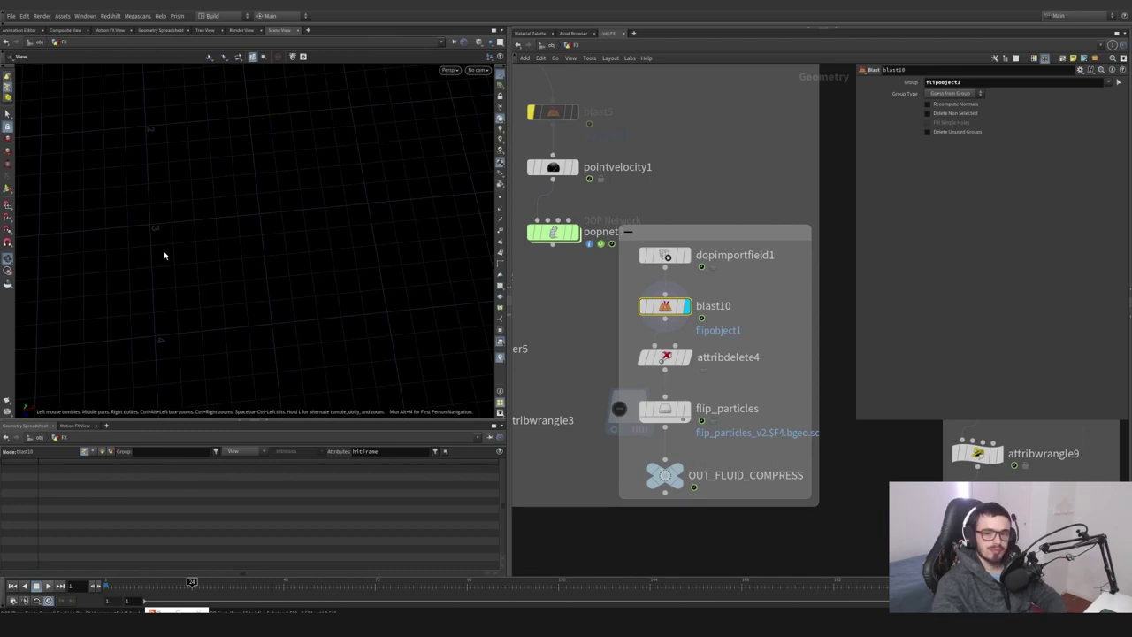
key("g")
left_click_drag(260, 233, 239, 265)
right_click_drag(239, 265, 398, 272)
right_click_drag(256, 243, 380, 274)
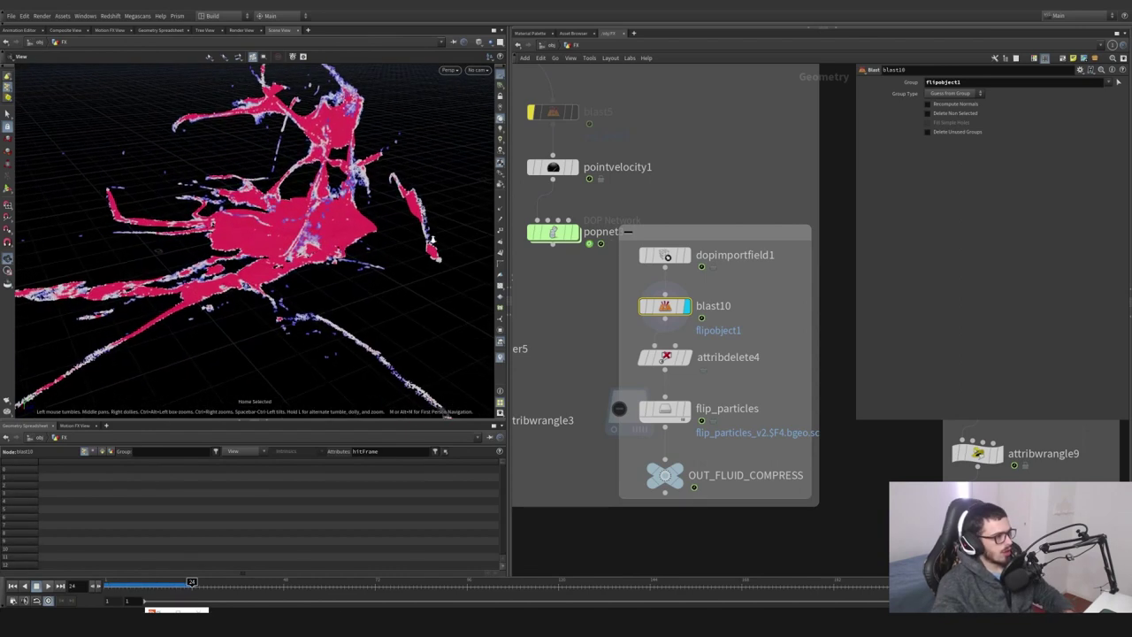
Examine the mask-colored fluid splash up close from several angles, and scrub the timeline to frames 20 and 22
left_click_drag(381, 274, 327, 341)
right_click_drag(328, 340, 497, 369)
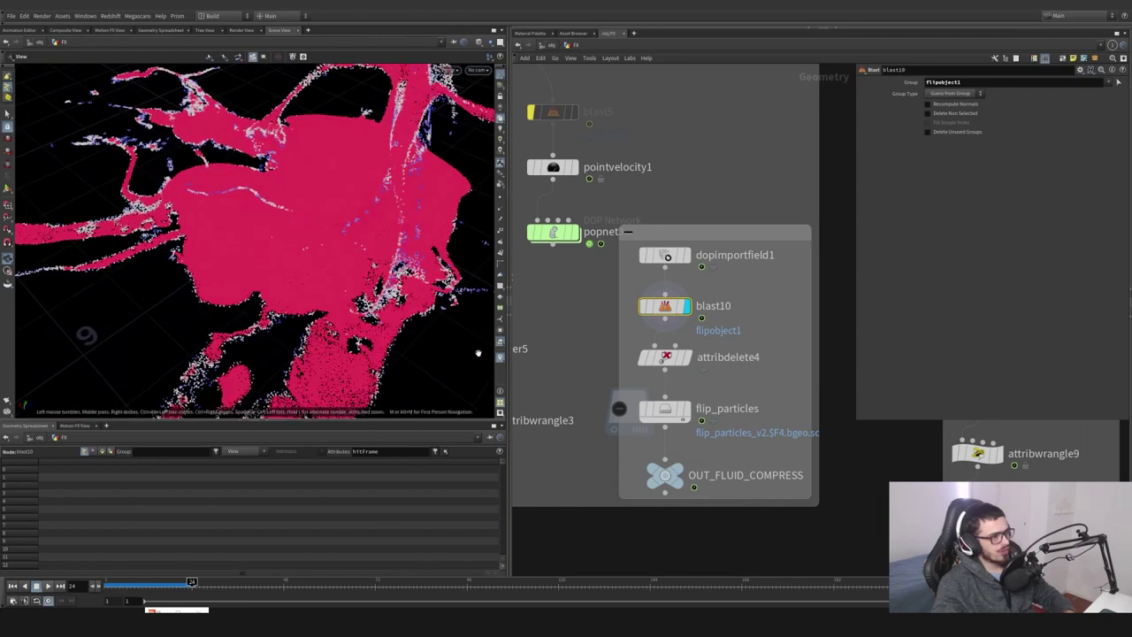
left_click_drag(267, 274, 479, 374)
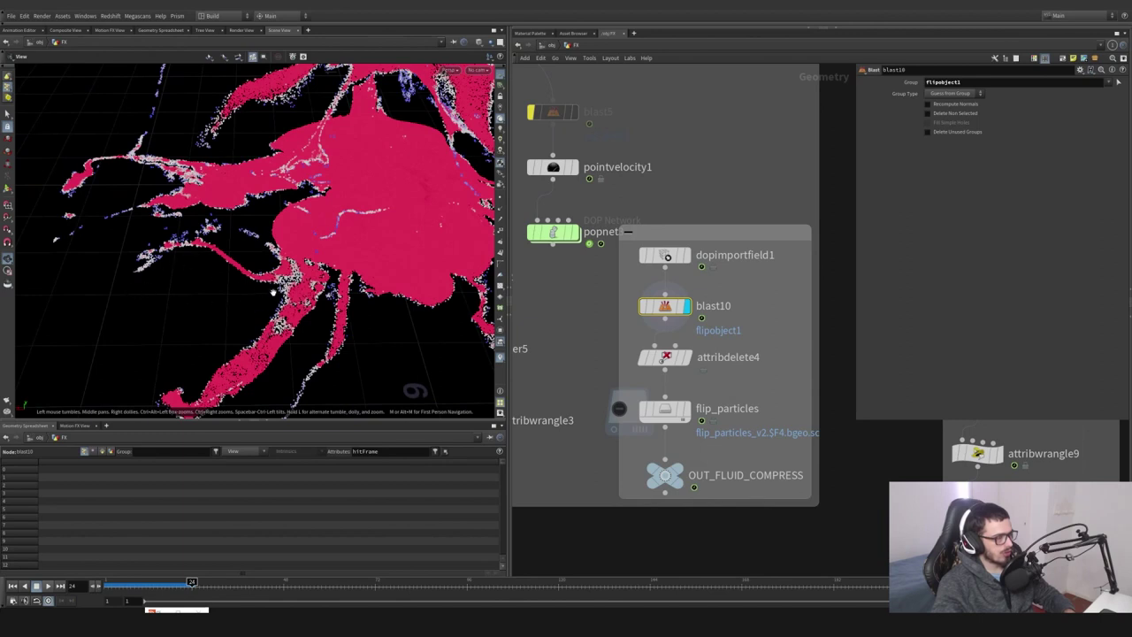
middle_click_drag(380, 209, 277, 244)
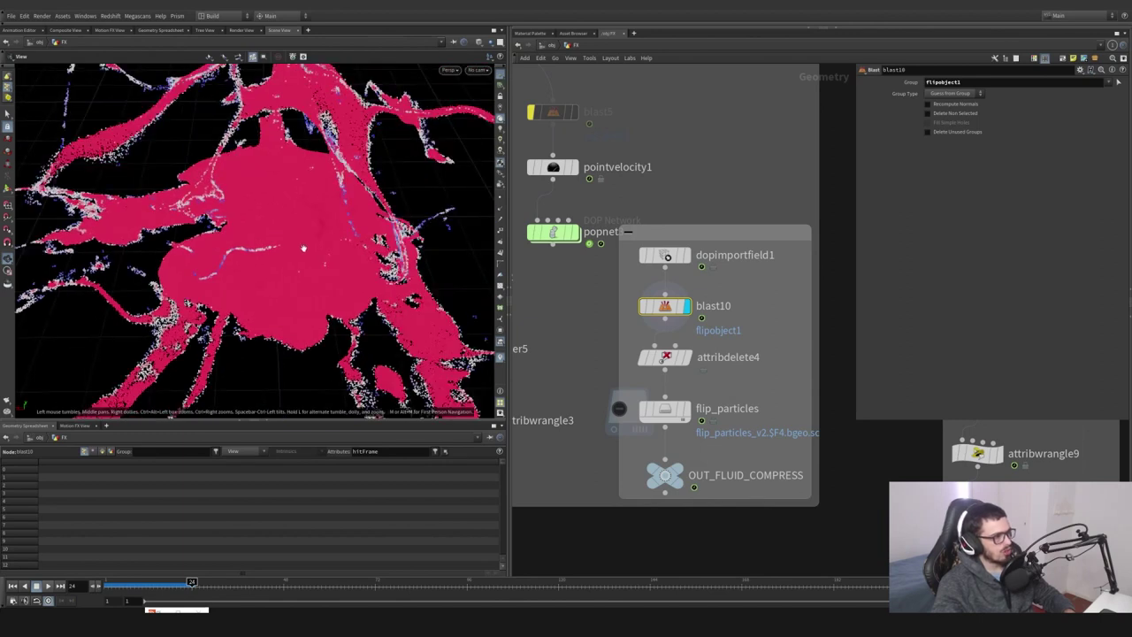
left_click_drag(304, 249, 291, 247)
right_click_drag(291, 248, 165, 274)
left_click_drag(289, 256, 304, 221)
right_click_drag(304, 221, 237, 227)
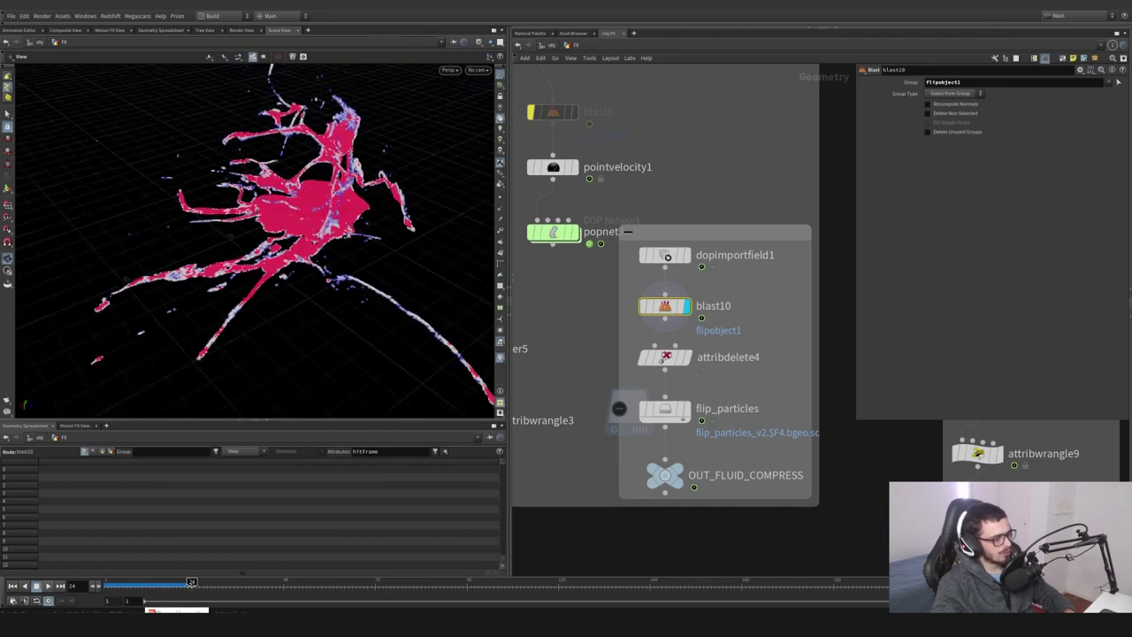
mouse_move(191, 581)
left_mouse_down()
mouse_move(159, 581)
mouse_move(176, 582)
left_mouse_up()
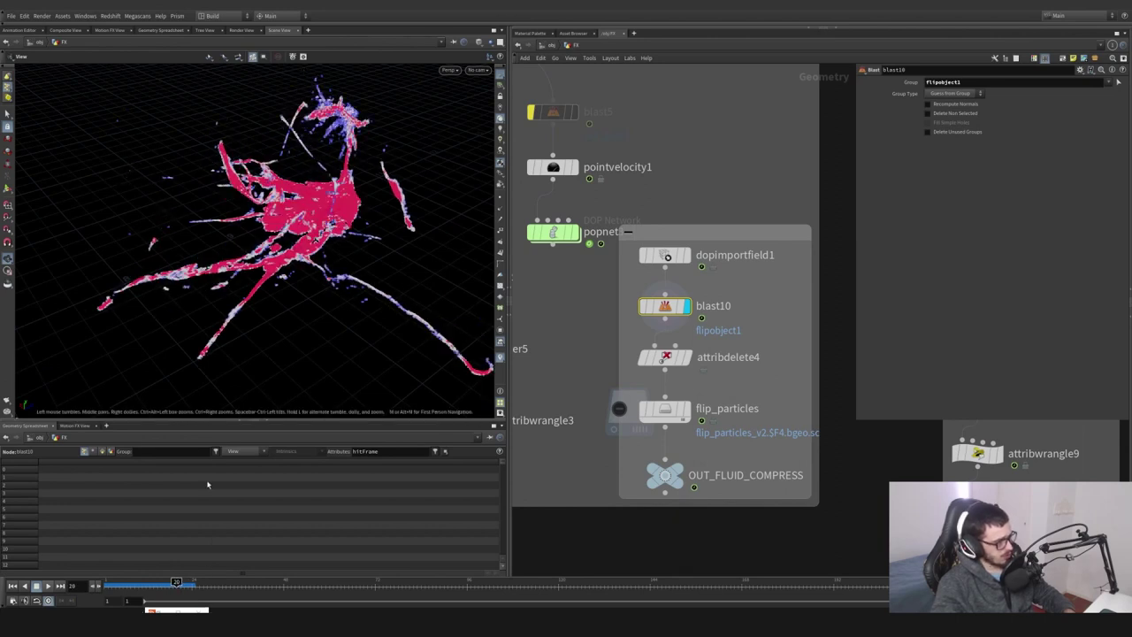
left_click_drag(176, 581, 184, 582)
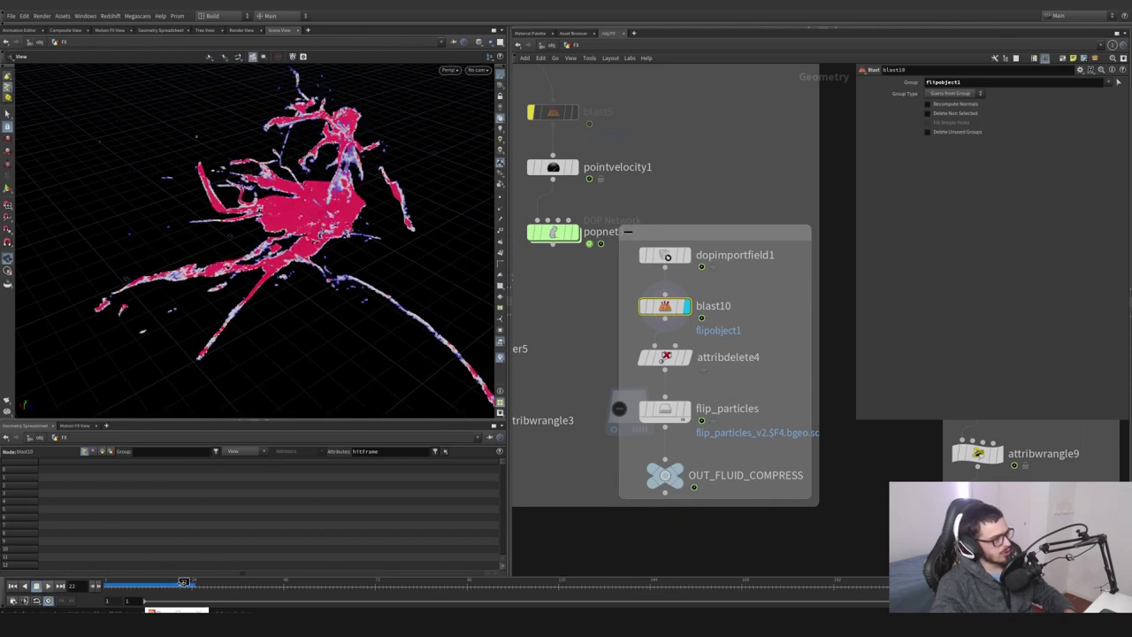
Display attribdelete4 to review its point attribute filter, and display the flip_particles file cache node
left_click_drag(270, 243, 354, 226)
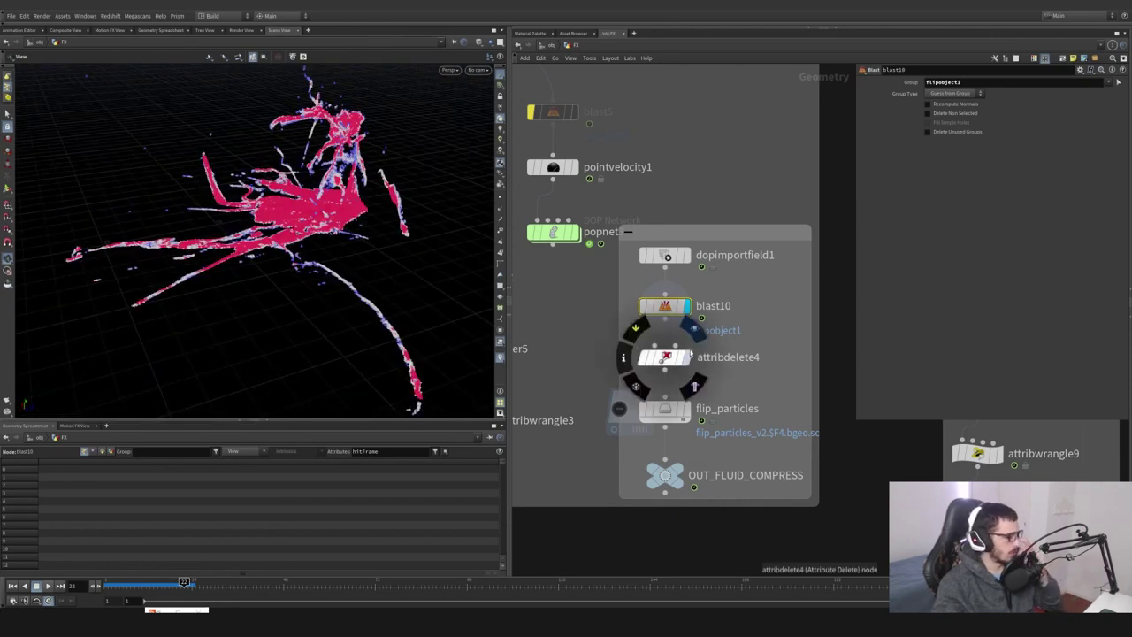
left_click(688, 357)
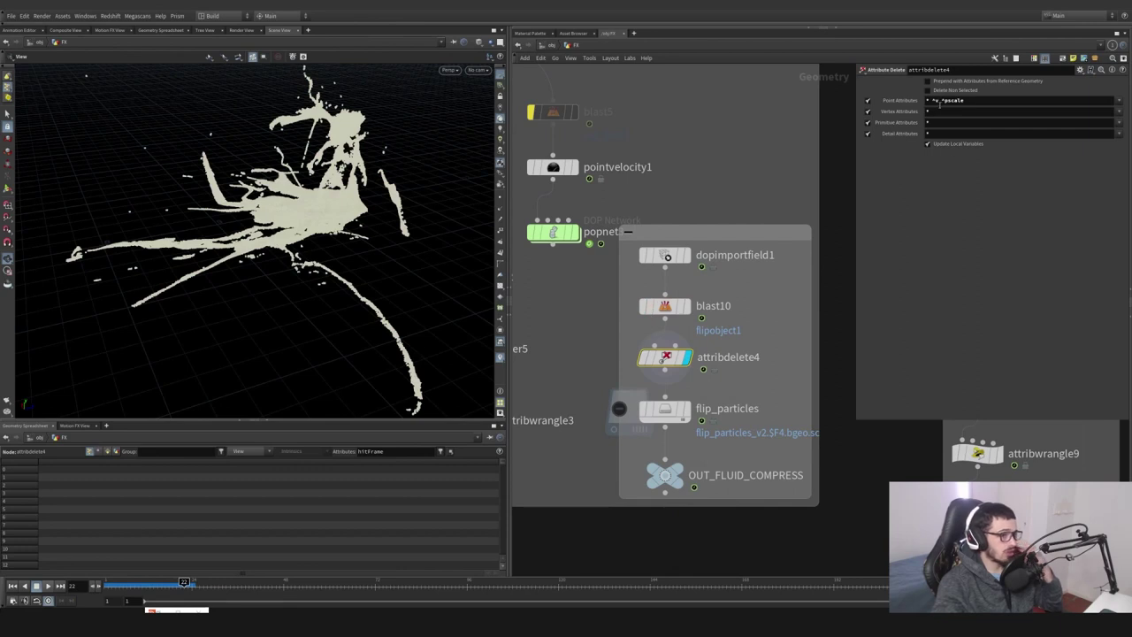
left_click(676, 411)
middle_click(672, 412)
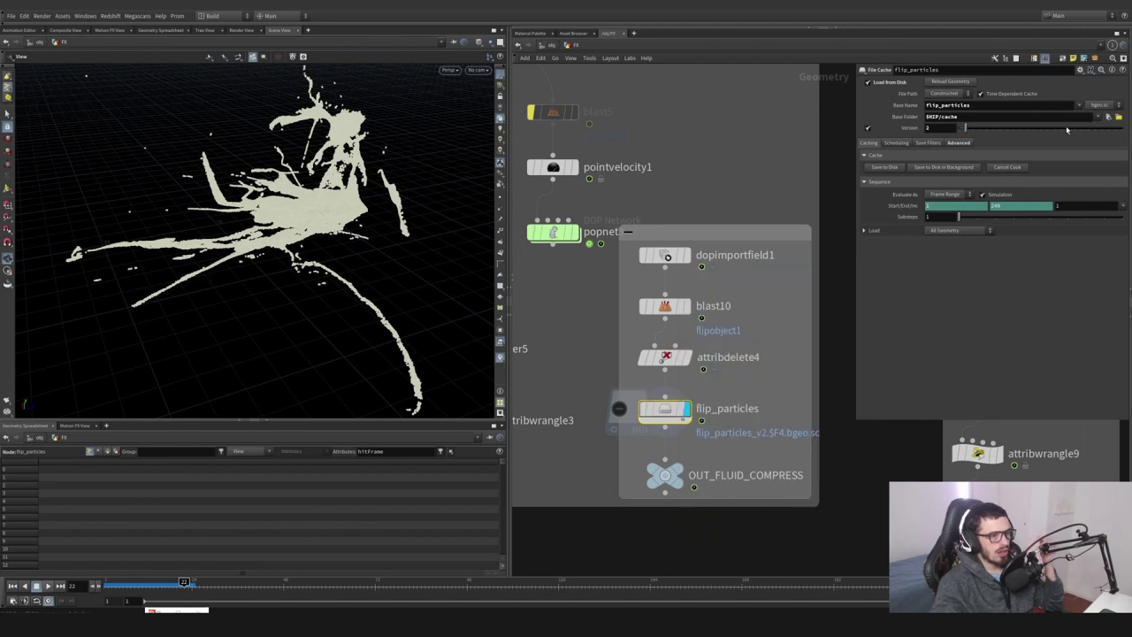
Browse the cached files in flip_particles' v2 folder on disk, checking their sizes through to the end of the sequence
left_click(1117, 117)
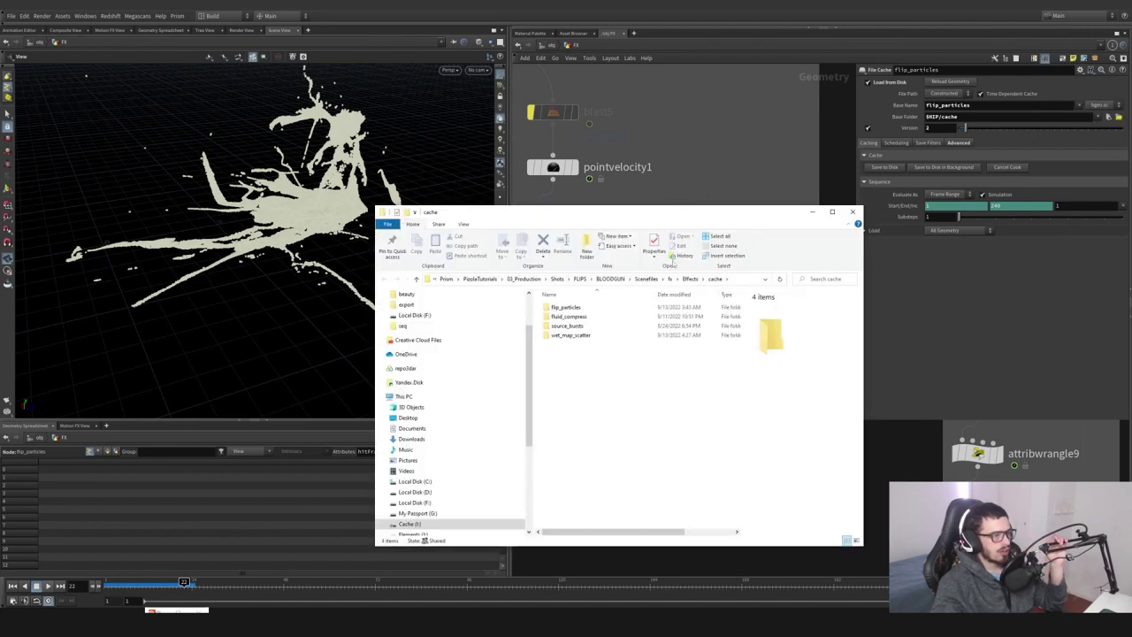
double_click(619, 308)
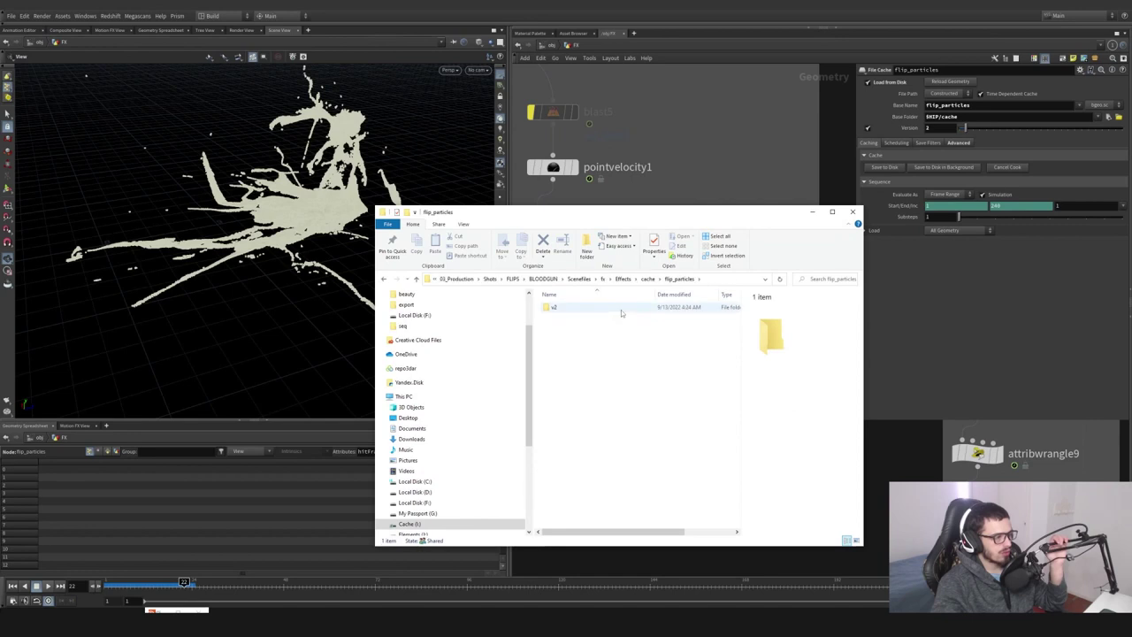
double_click(622, 310)
scroll(758, 336, "right", 2)
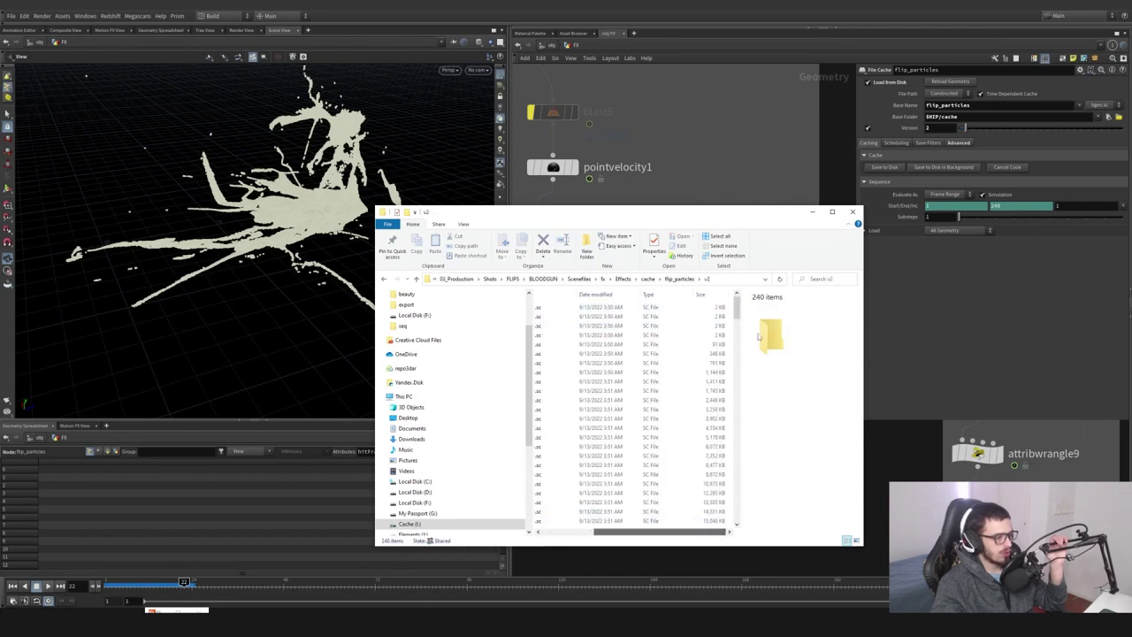
left_click_drag(738, 307, 744, 521)
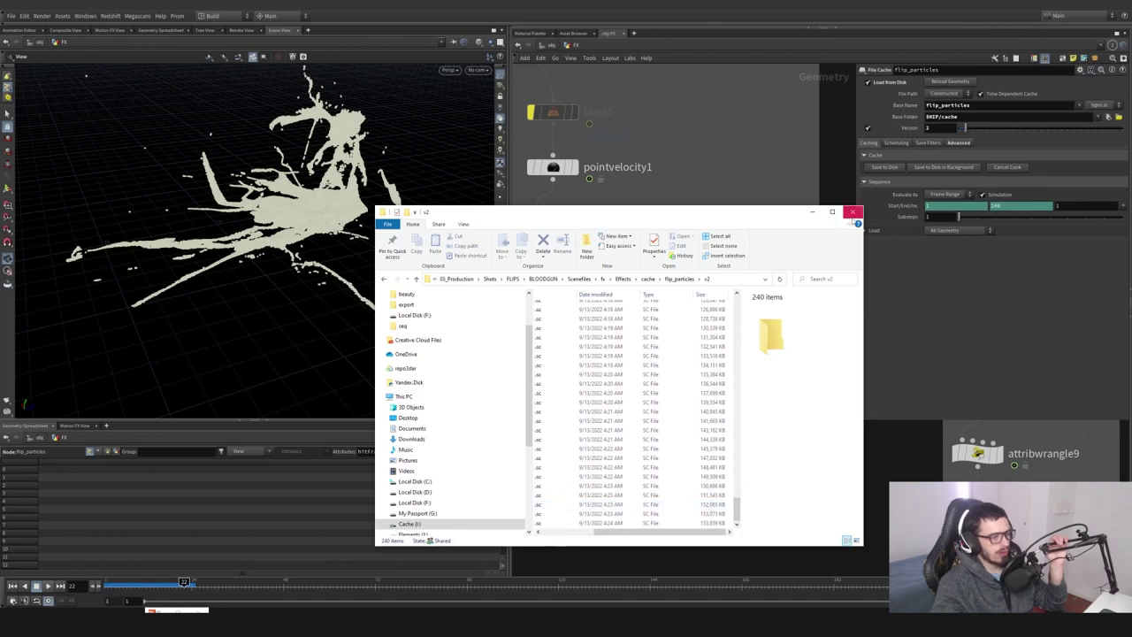
left_click(853, 215)
Display object_merge16 at the start of the surfacing network and inspect the merged fluid particles at frames 15 and 22
scroll(776, 377, "down", 4)
middle_click_drag(776, 377, 645, 381)
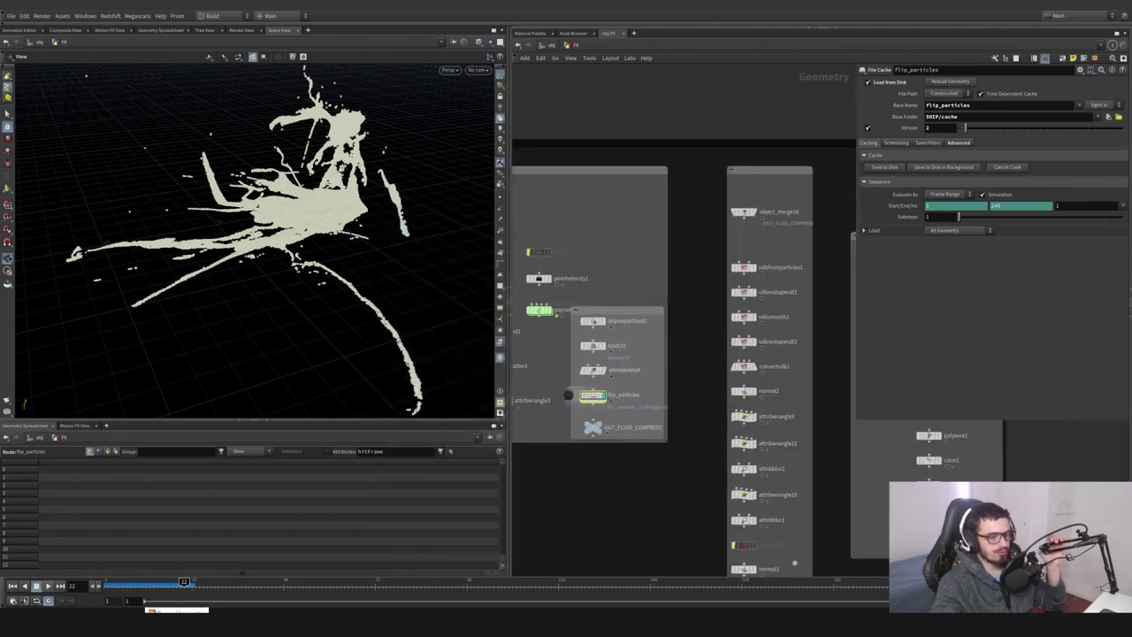
scroll(538, 180, "down", 4)
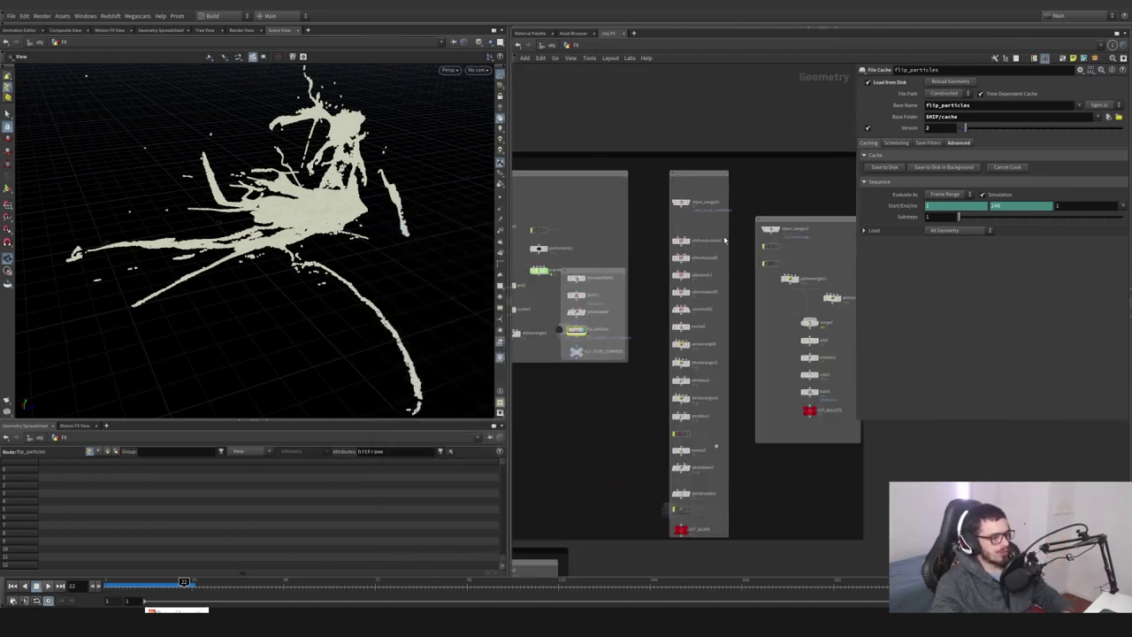
middle_click_drag(724, 240, 697, 221)
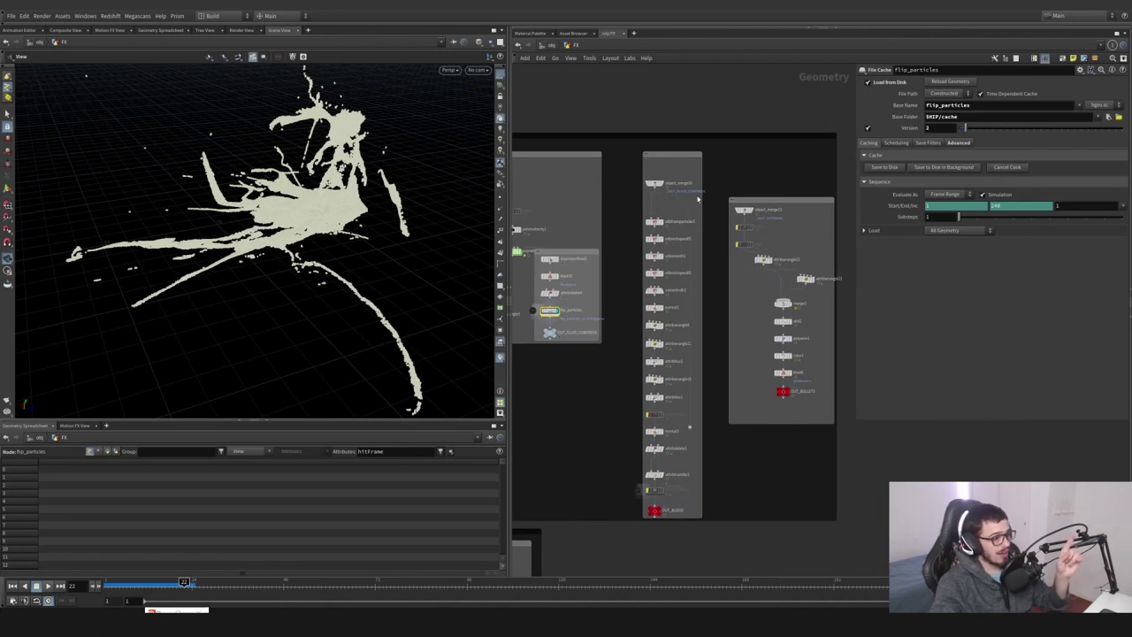
scroll(681, 187, "up", 4)
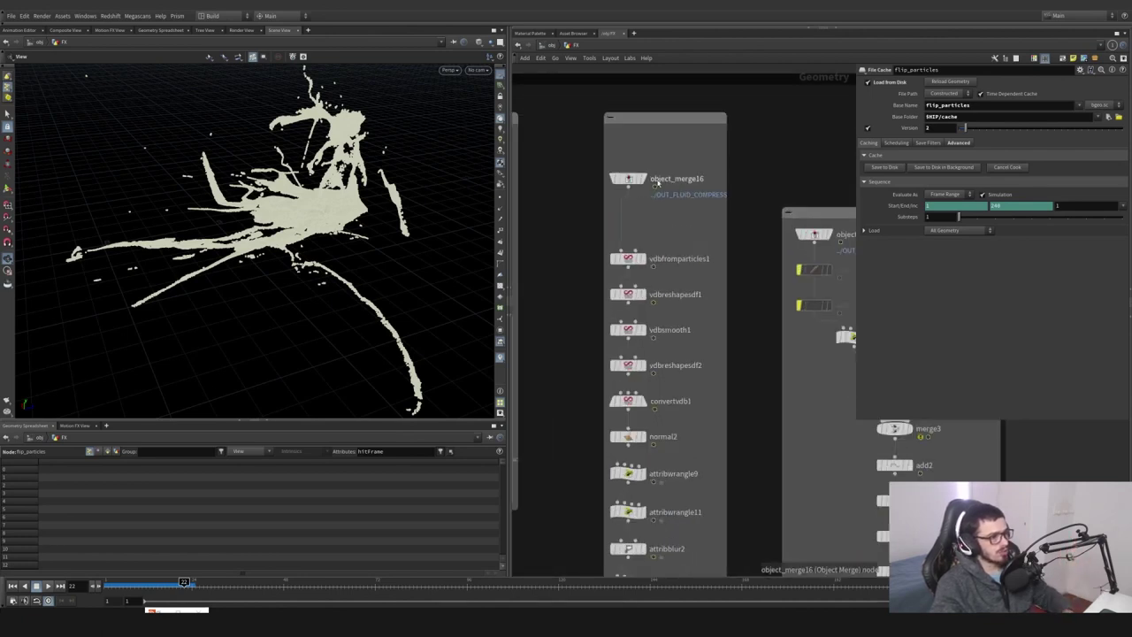
left_click_drag(661, 161, 581, 204)
left_click_drag(320, 215, 279, 274)
left_click_drag(141, 587, 158, 586)
left_click_drag(256, 265, 447, 269)
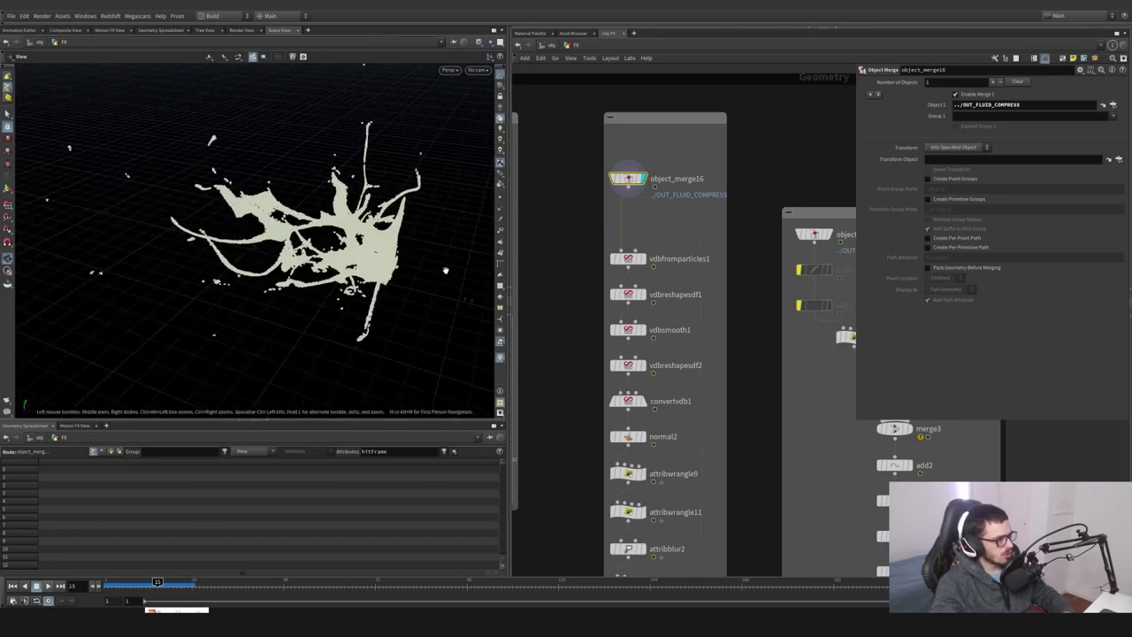
left_click(184, 587)
left_click_drag(256, 296, 355, 277)
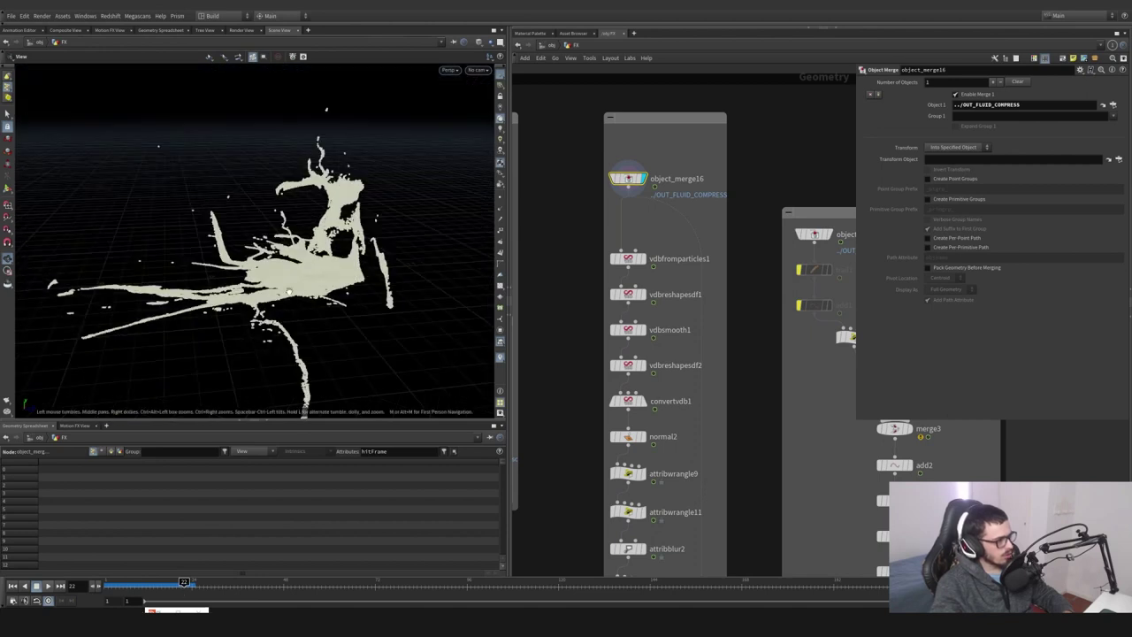
scroll(290, 292, "up", 3)
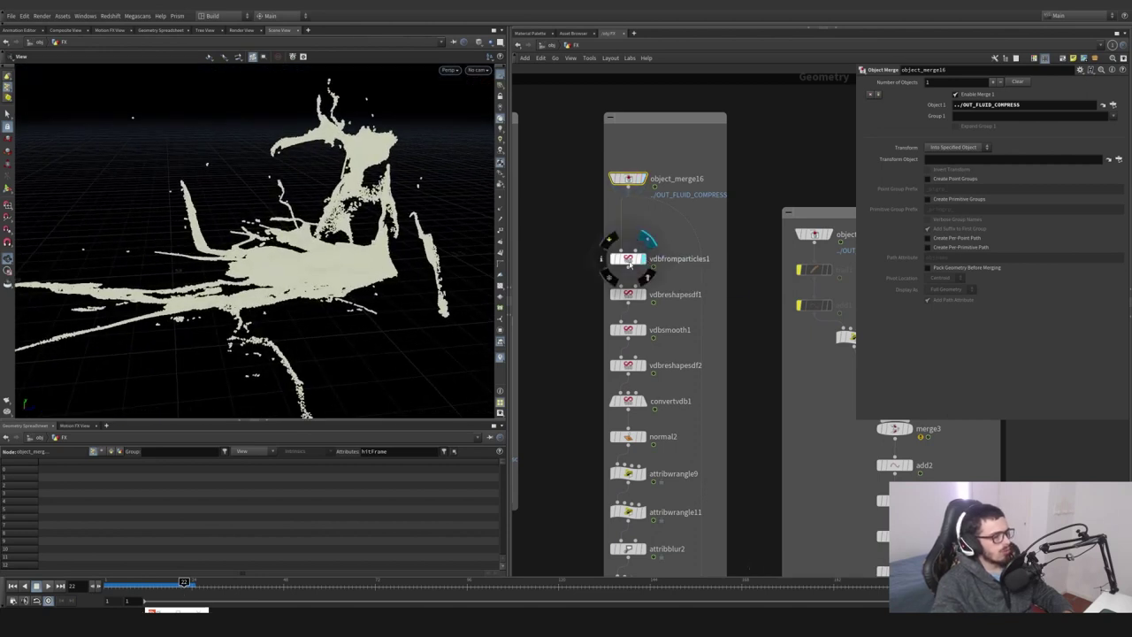
Display vdbfromparticles1, widen its parameter area, reveal the Voxel Size expression, and inspect the particle surface up close
left_click(644, 258)
left_click_drag(309, 277, 325, 273)
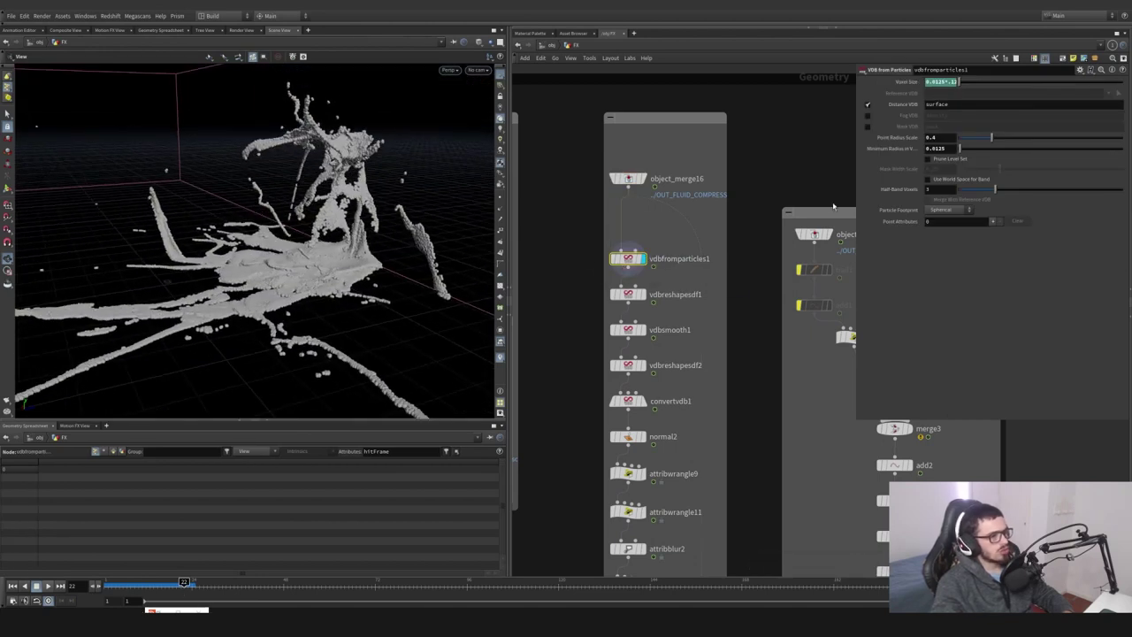
left_click_drag(855, 119, 730, 117)
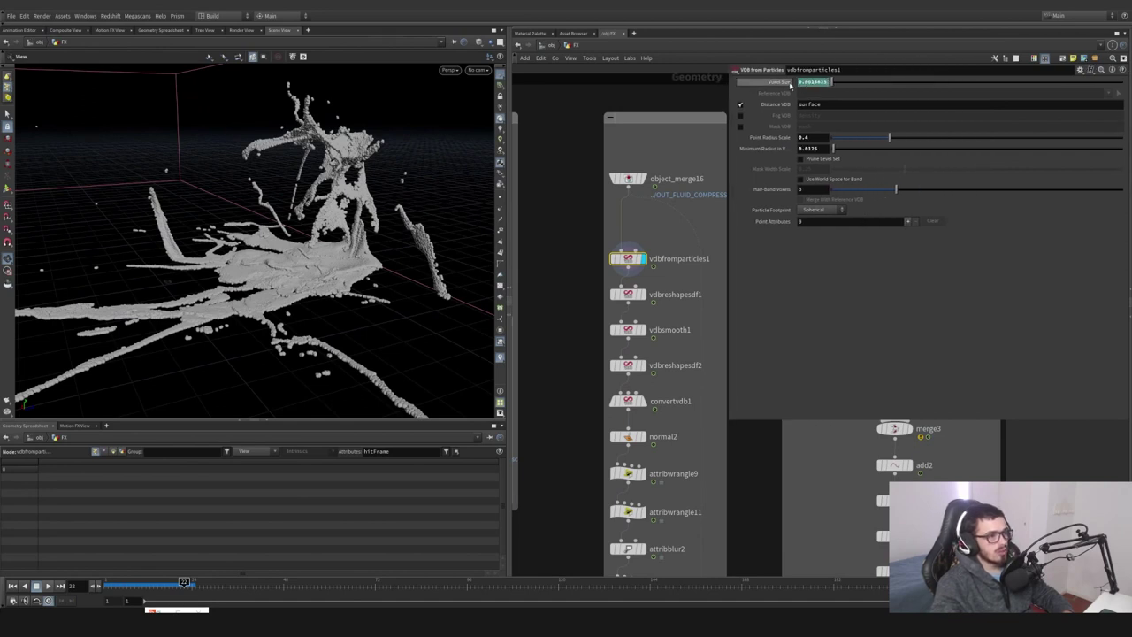
left_click(778, 82)
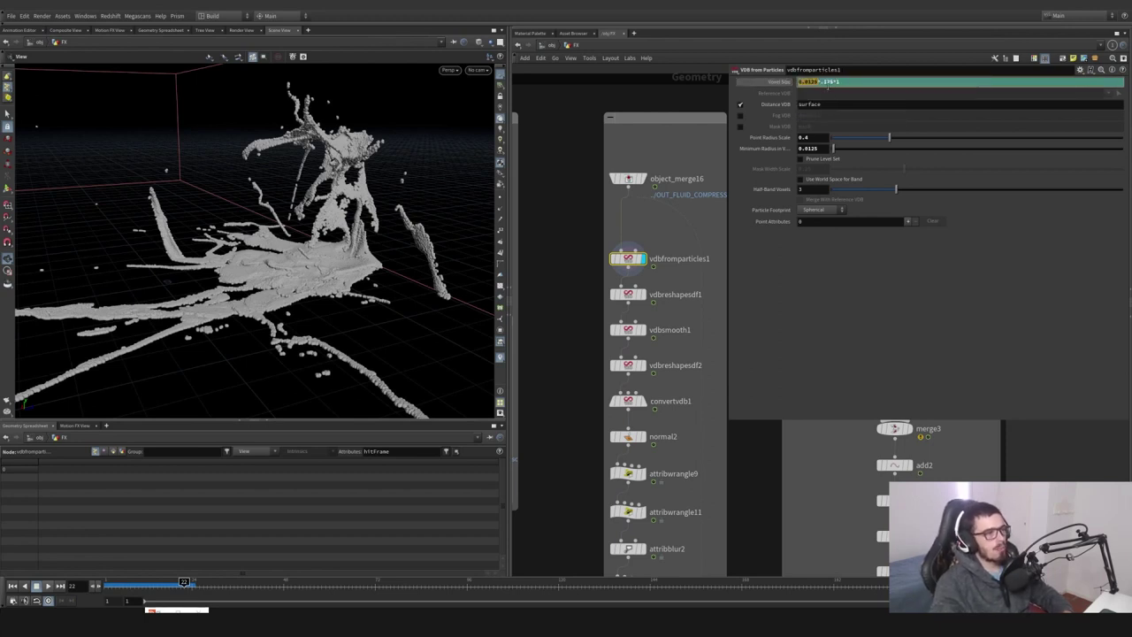
right_click_drag(311, 295, 528, 245)
left_click_drag(336, 243, 269, 304)
middle_click_drag(255, 314, 397, 266)
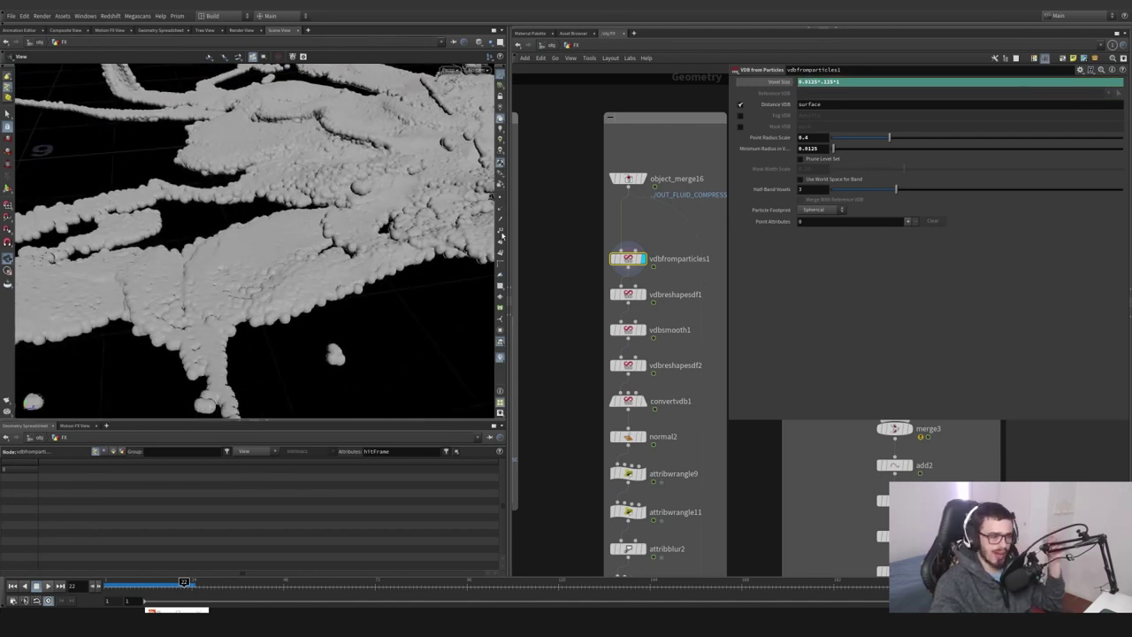
Display vdbreshapesdf1 and vdbsmooth1 in turn to compare the dilated fluid surface with the smoothed one
left_click(637, 295)
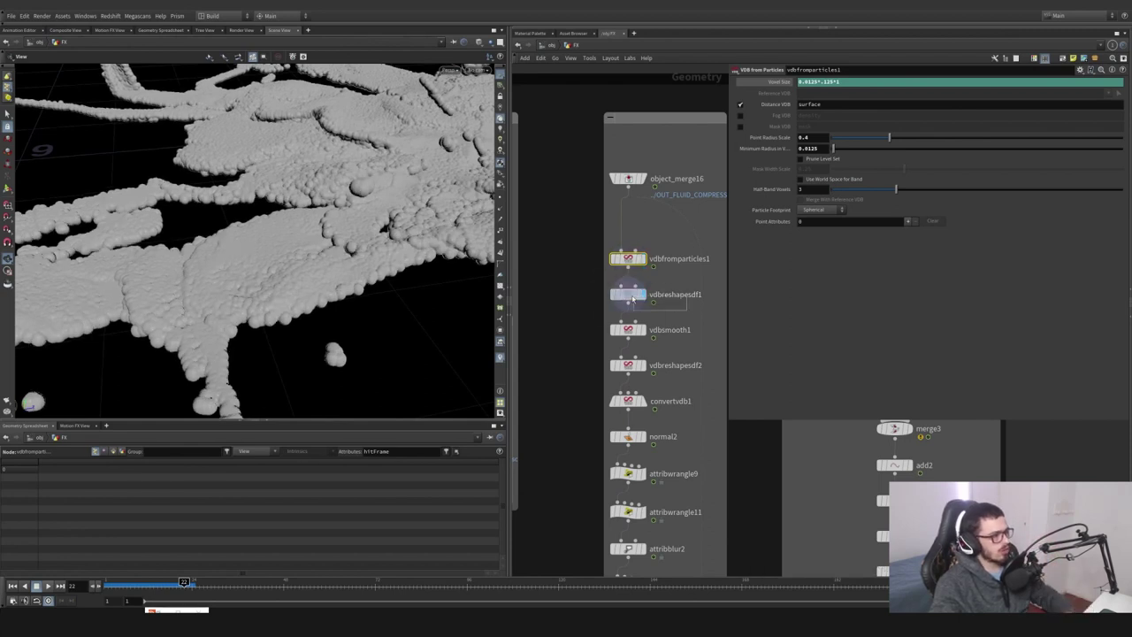
mouse_move(648, 334)
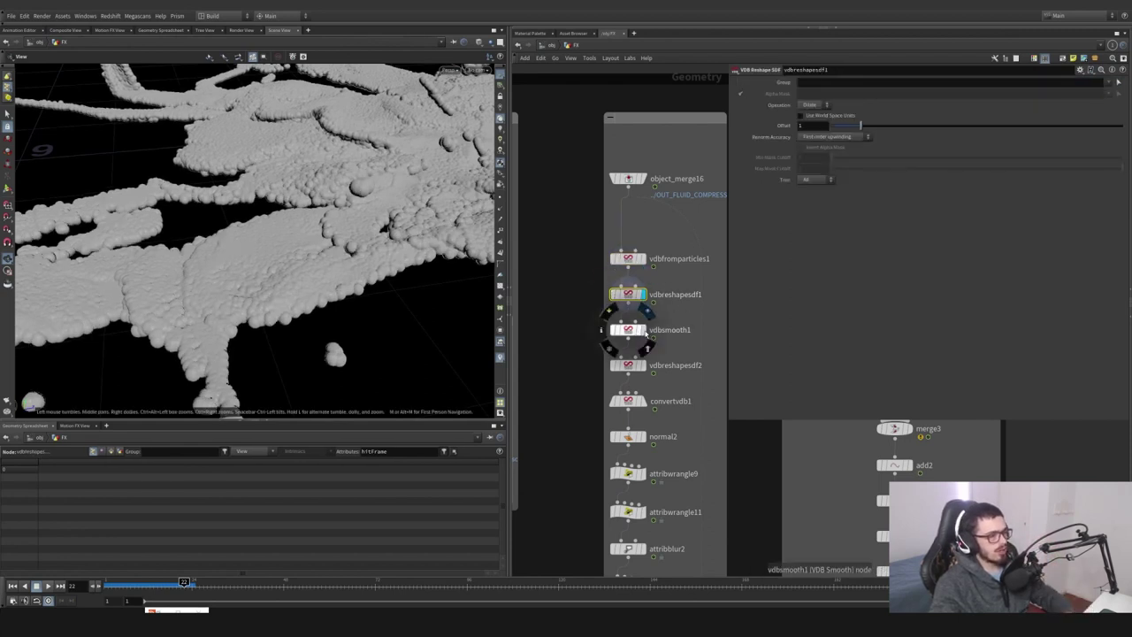
left_click(648, 312)
left_click(627, 330)
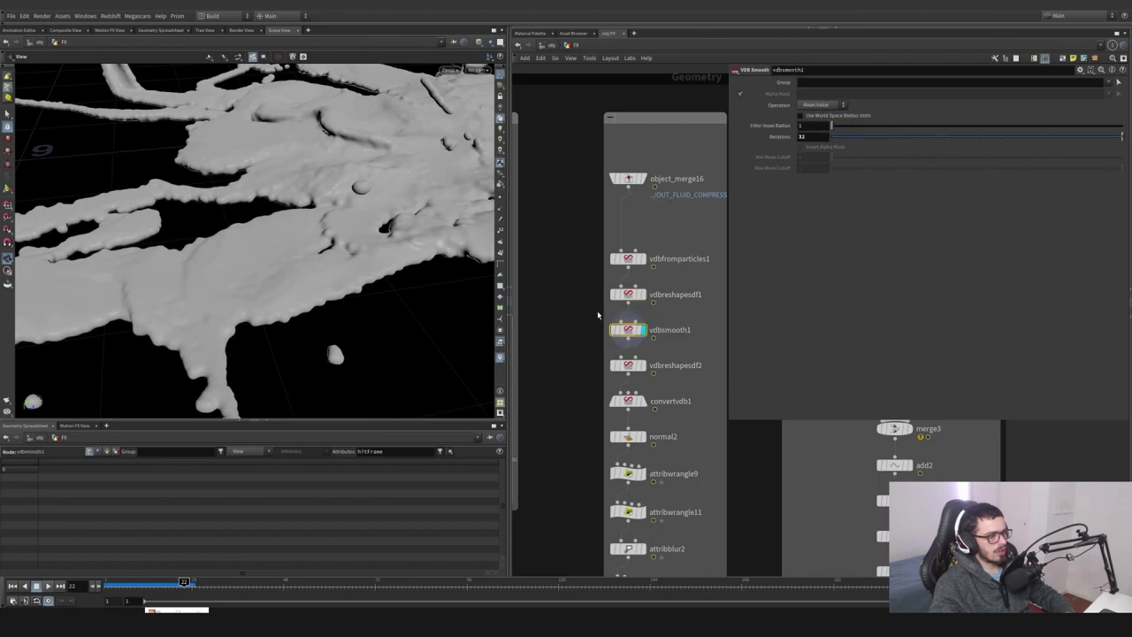
left_click_drag(353, 237, 308, 249)
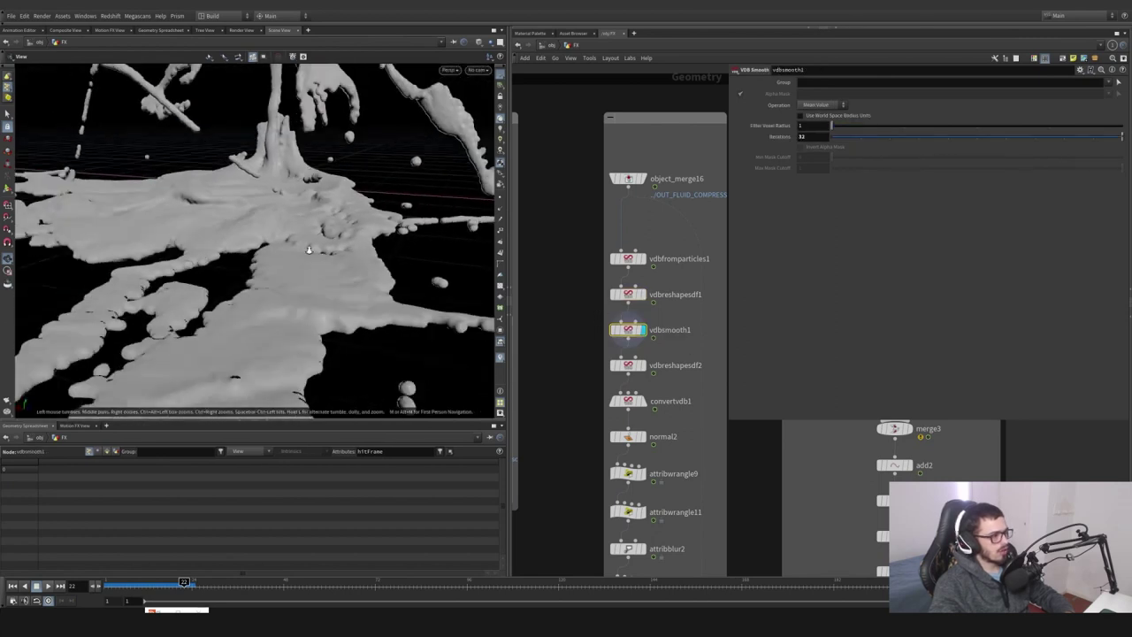
scroll(296, 276, "down", 4)
scroll(361, 265, "up", 4)
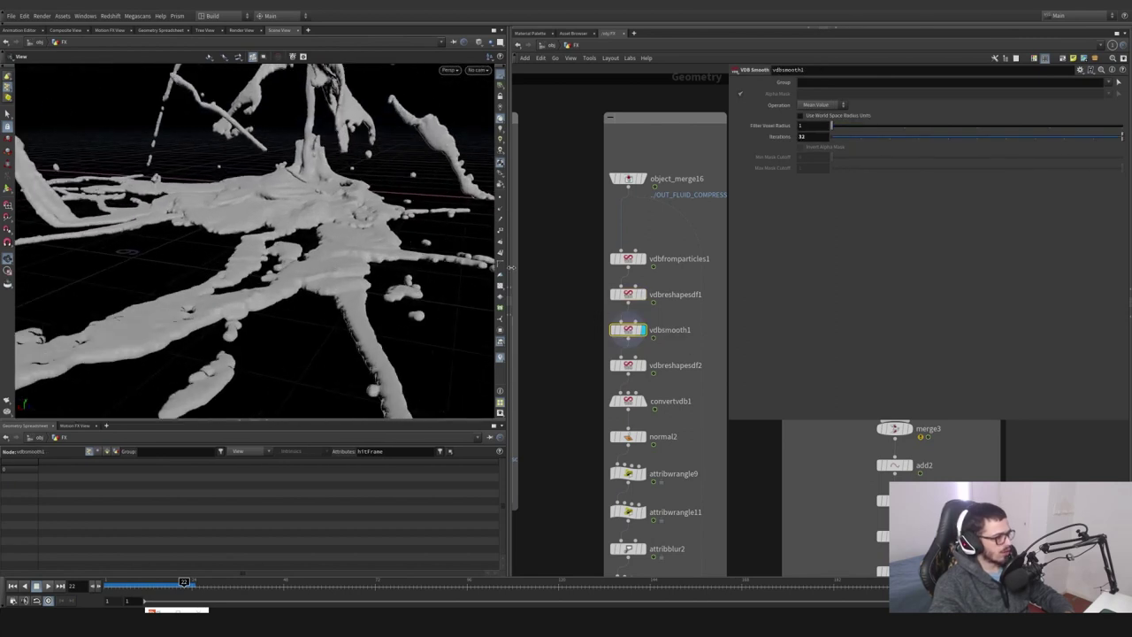
Display vdbreshapesdf2 and inspect the eroded fluid surface from several angles
left_click(648, 365)
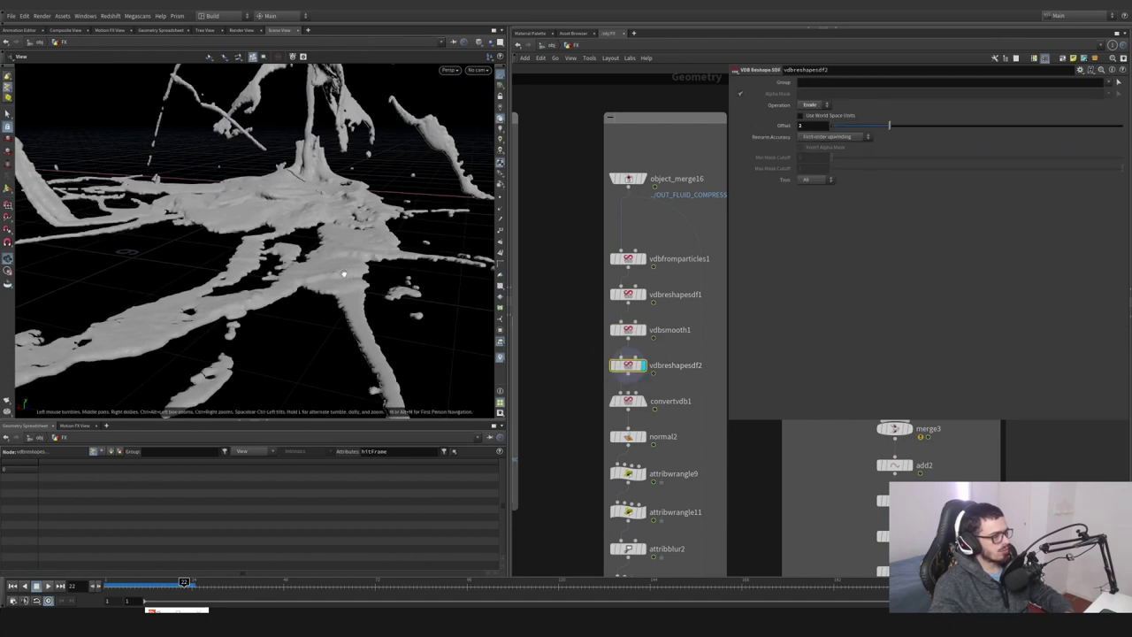
left_click_drag(344, 274, 261, 283)
left_click_drag(388, 283, 301, 268)
mouse_move(598, 275)
scroll(372, 276, "up", 4)
Display convertvdb1 and examine the polygon mesh of the splash up close
left_click(632, 404)
scroll(326, 280, "down", 5)
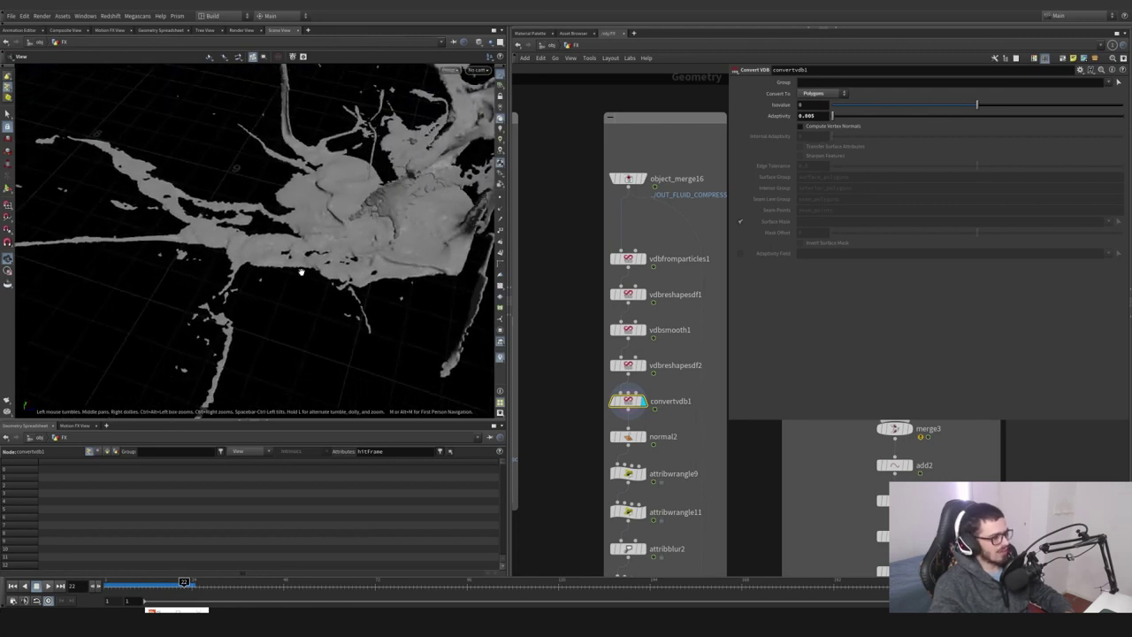
scroll(301, 255, "up", 4)
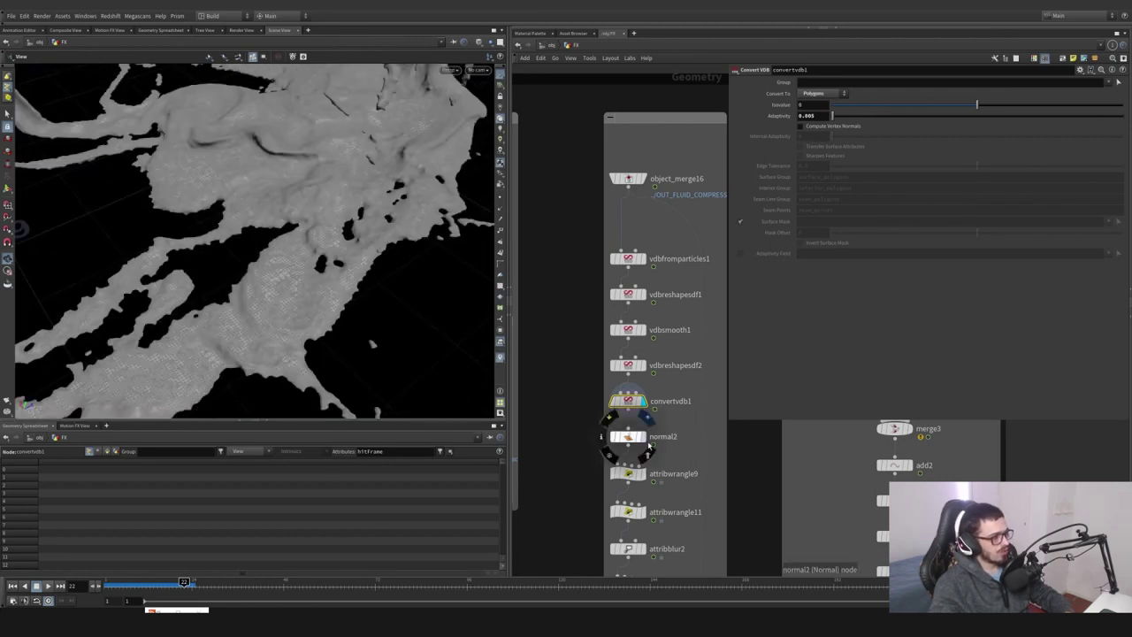
Display normal2 and attribwrangle9, and view the underside of the fluid mesh
left_click(628, 434)
middle_click_drag(658, 477, 683, 397)
left_click(669, 375)
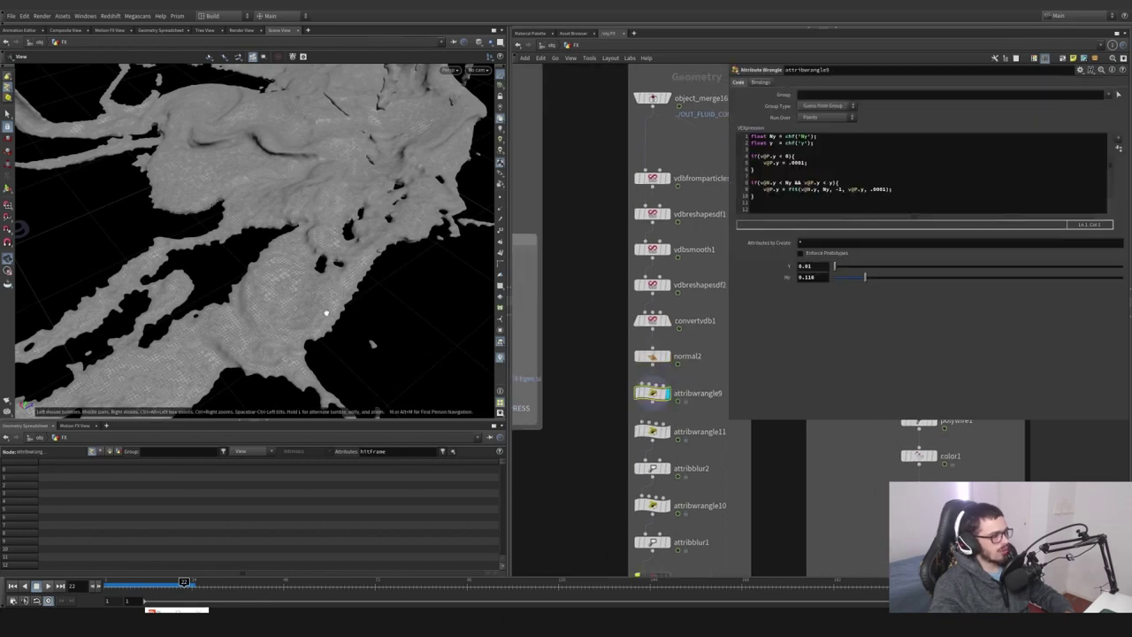
left_click_drag(324, 313, 398, 297)
scroll(311, 296, "up", 3)
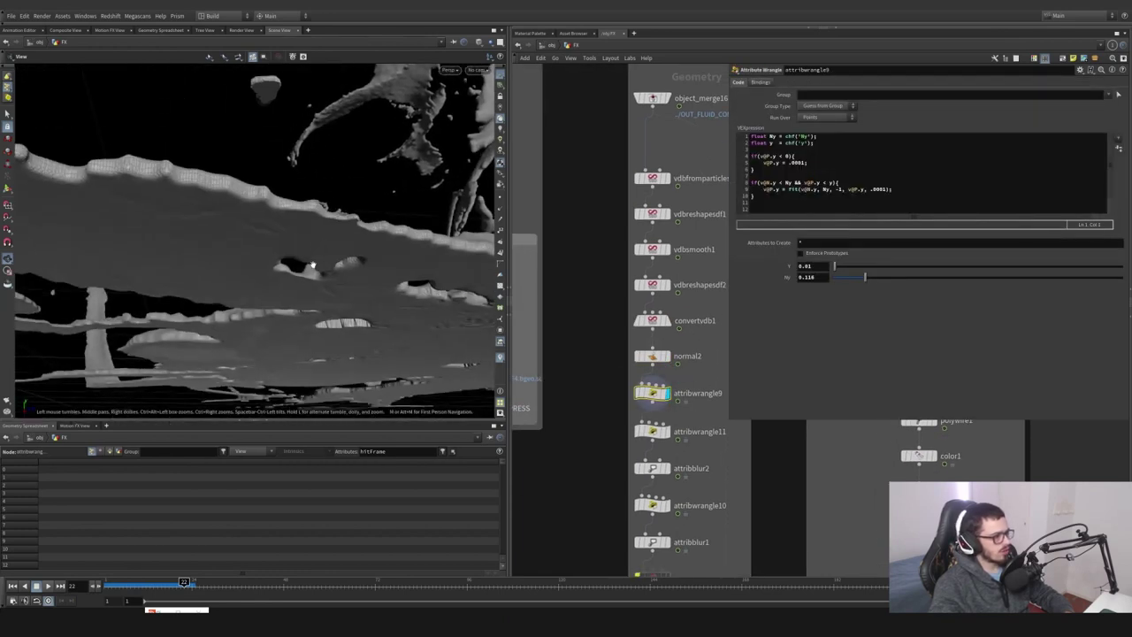
Compare the mesh underside before and after attribwrangle9 by switching the display between the upstream nodes and the wrangle
left_click(672, 336)
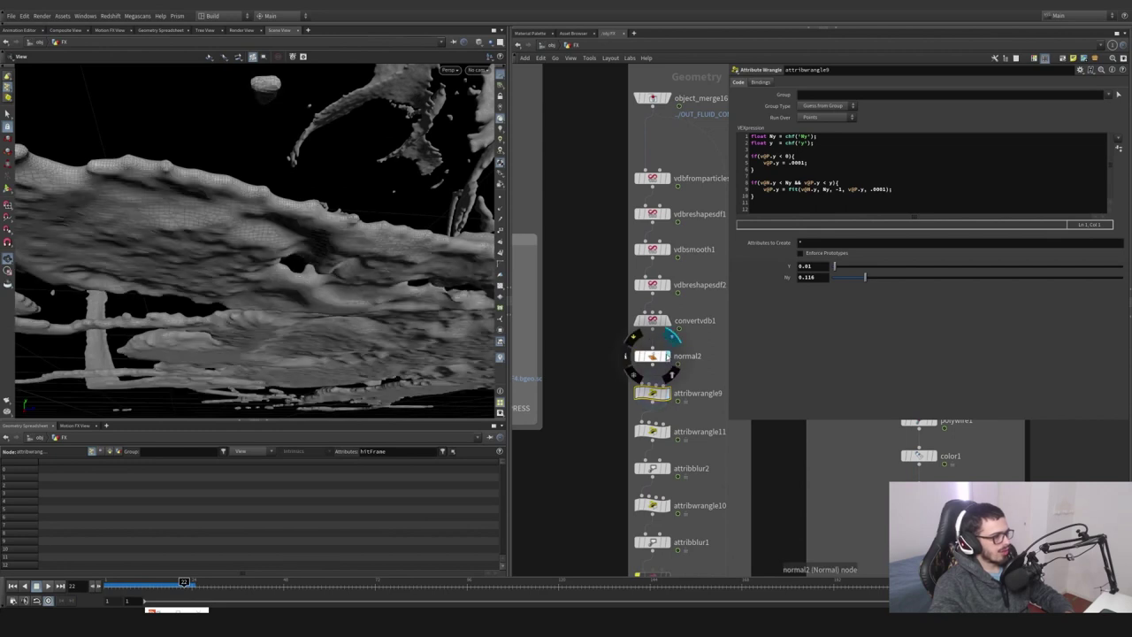
left_click(667, 392)
left_click(669, 340)
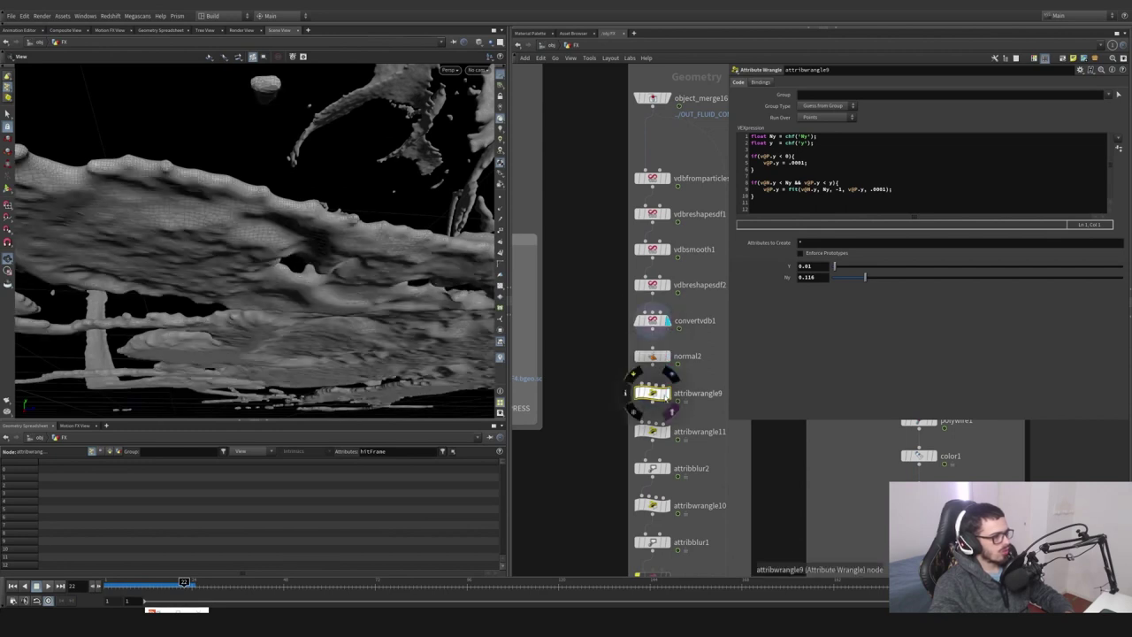
left_click(670, 391)
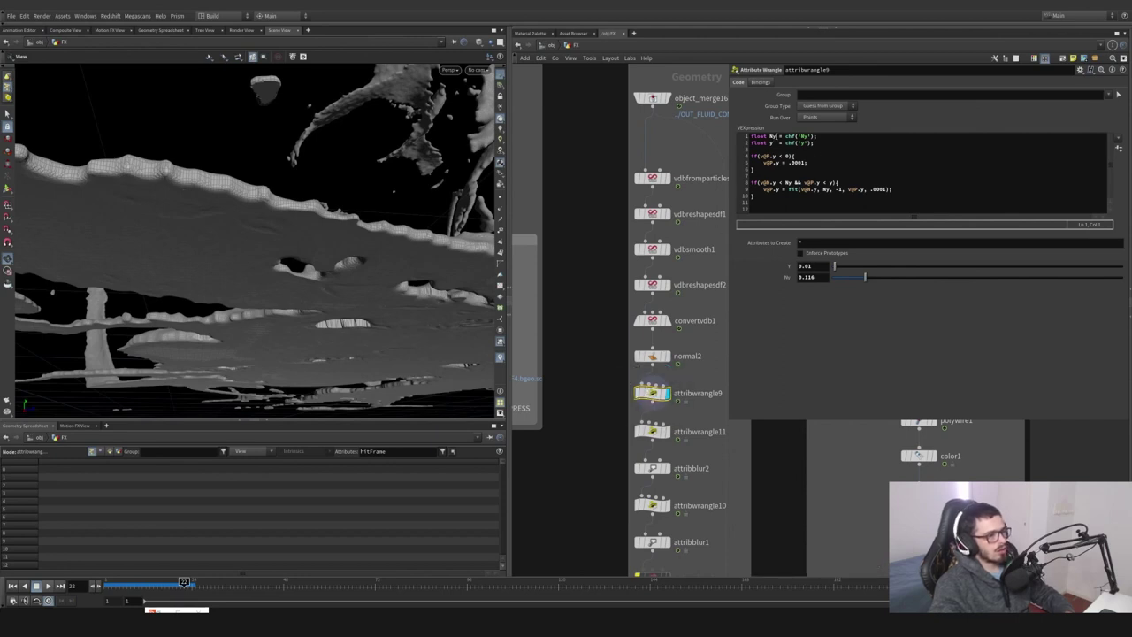
Highlight the Ny and y channel variables and the condition for points below zero in attribwrangle9's VEX code
double_click(774, 136)
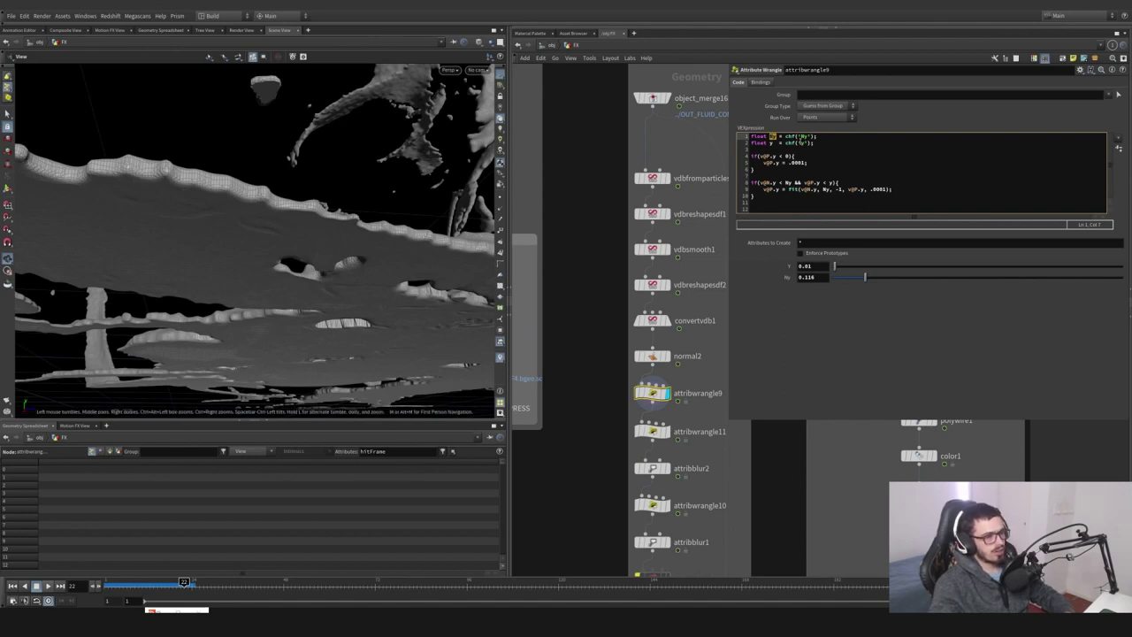
left_click_drag(816, 141, 751, 143)
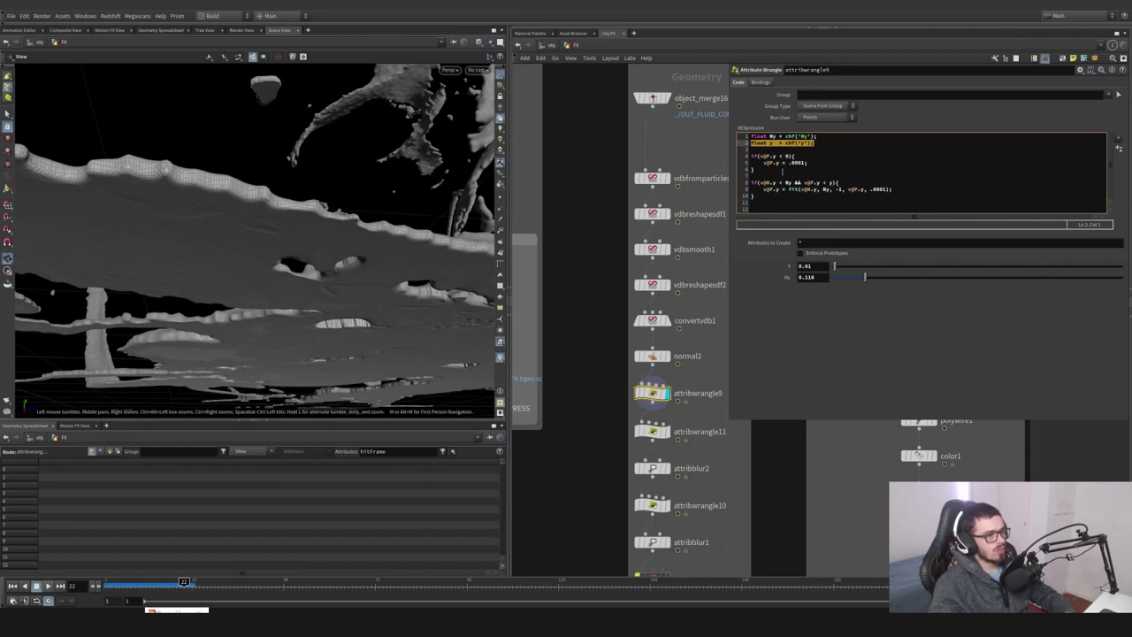
left_click_drag(772, 173, 751, 156)
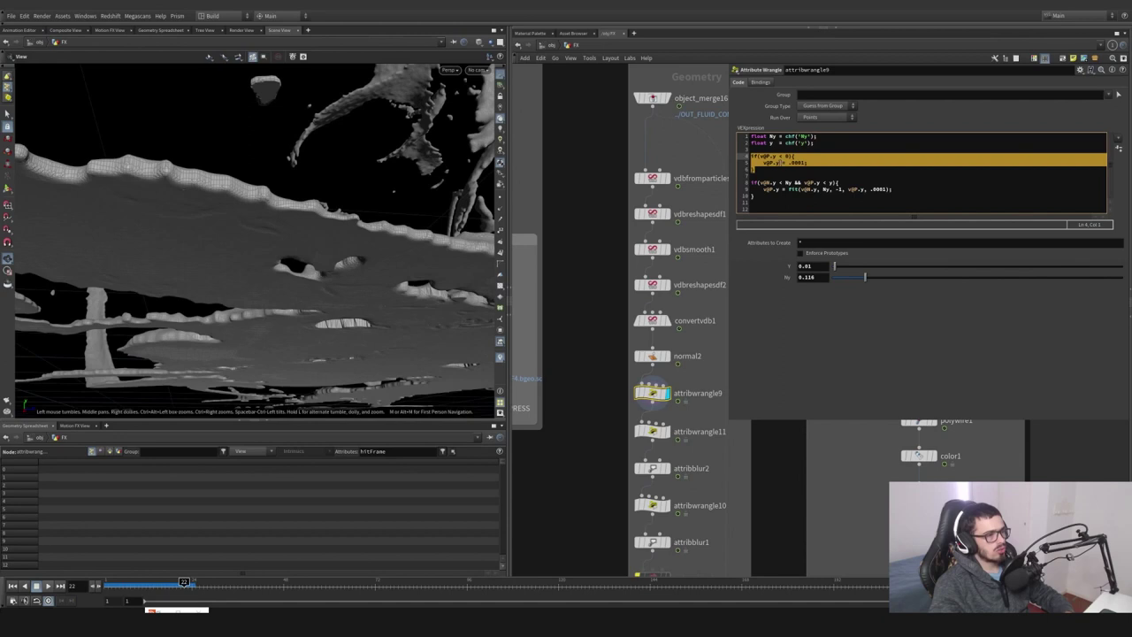
left_click(778, 163)
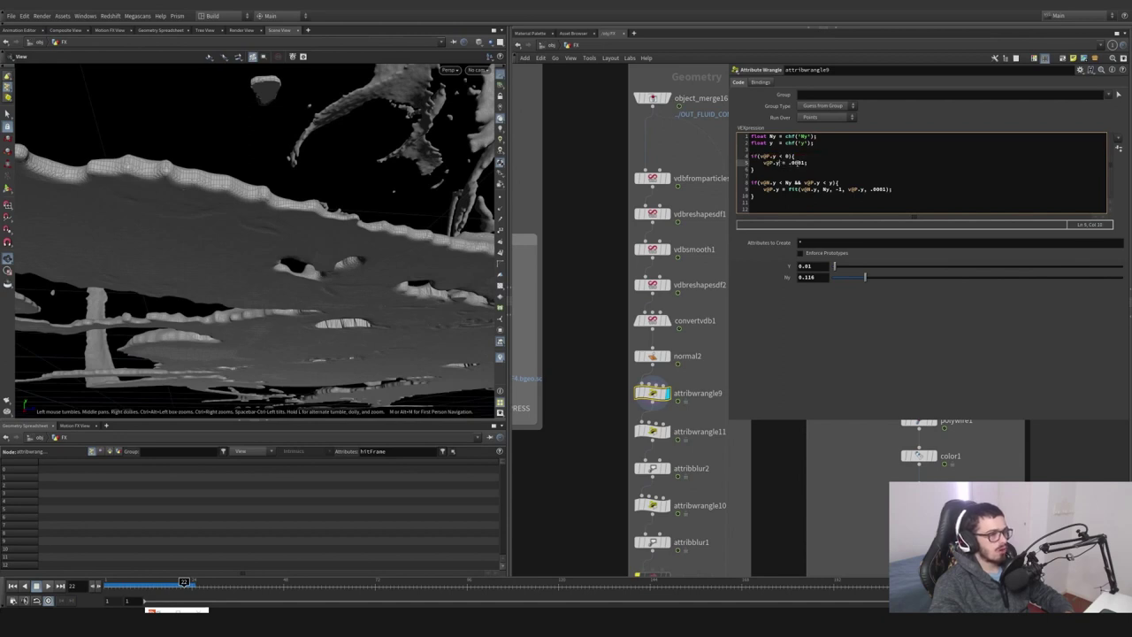
Try deleting the block for points below zero from attribwrangle9's VEX code, and undo the deletion
left_click_drag(771, 175, 751, 156)
key("BackSpace")
left_click(849, 348)
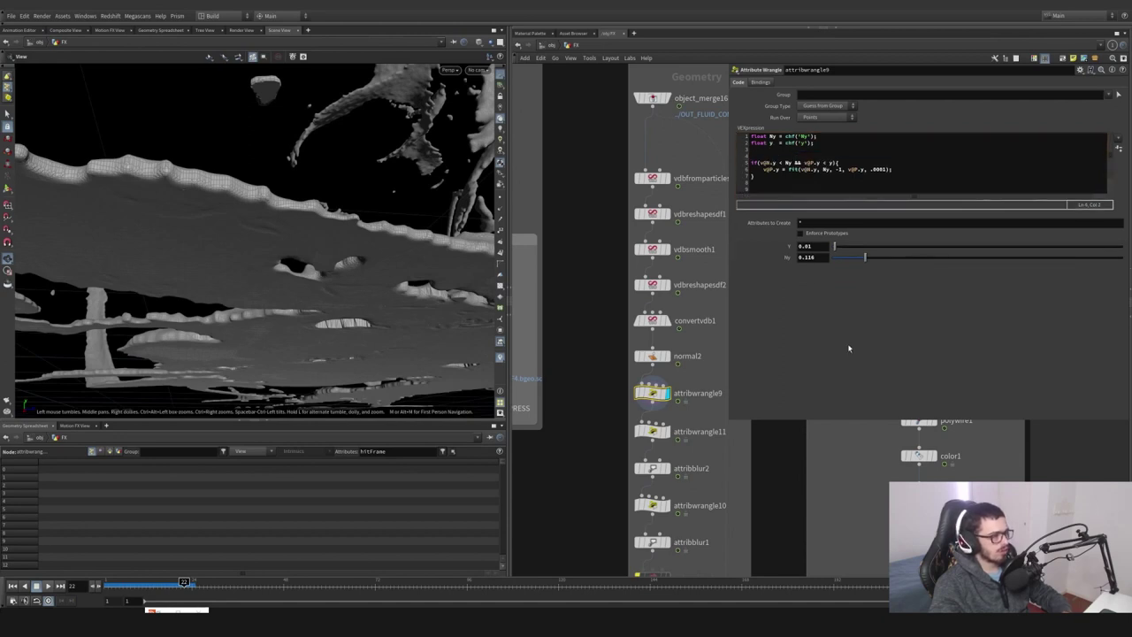
key("ctrl+z")
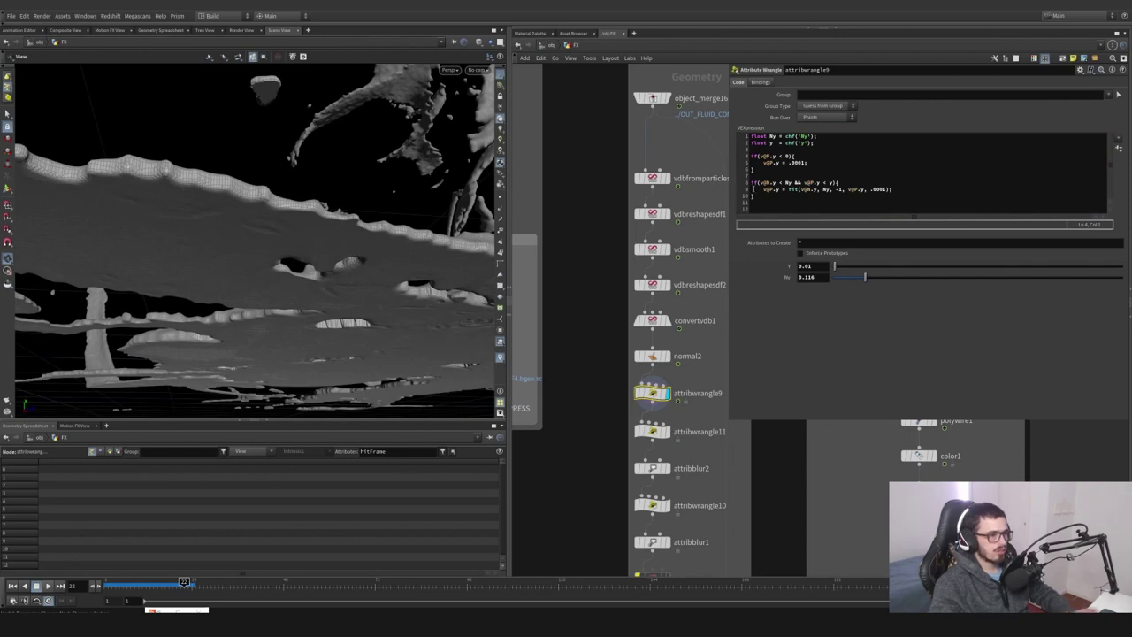
Examine the second condition in attribwrangle9's code, its Y and Ny parameters, and the arguments of the fit function
left_click(761, 195)
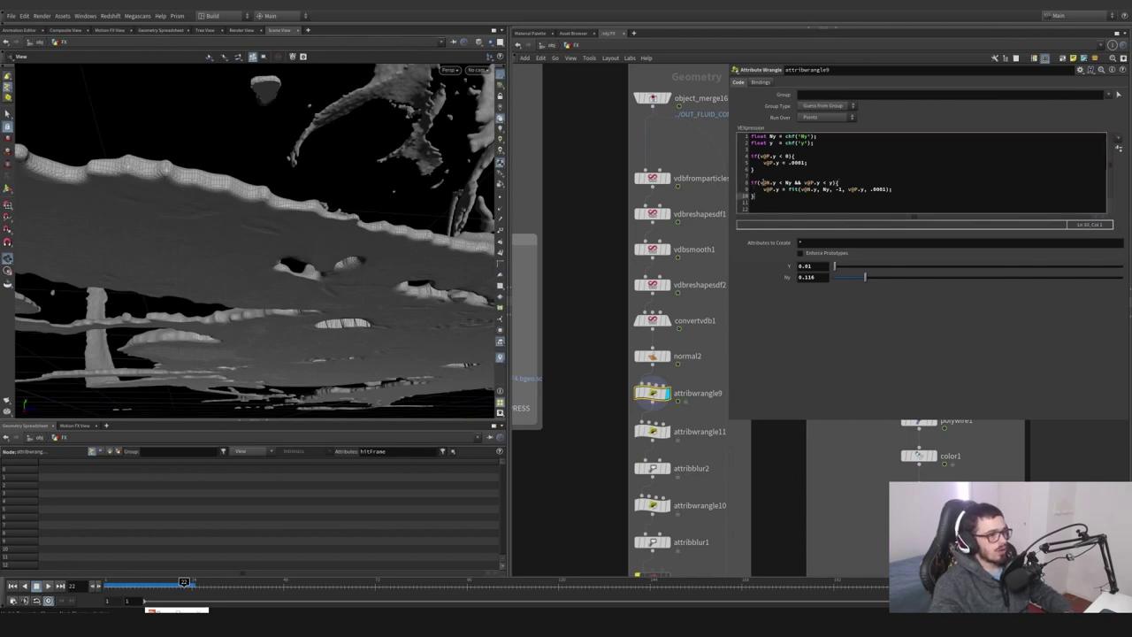
double_click(767, 182)
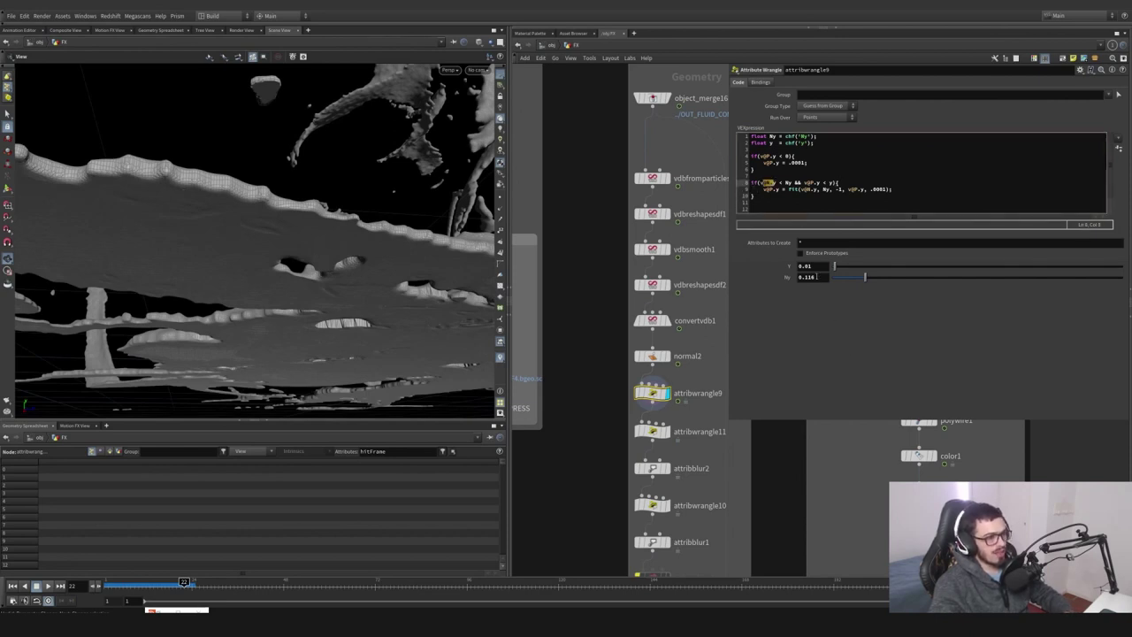
left_click(817, 277)
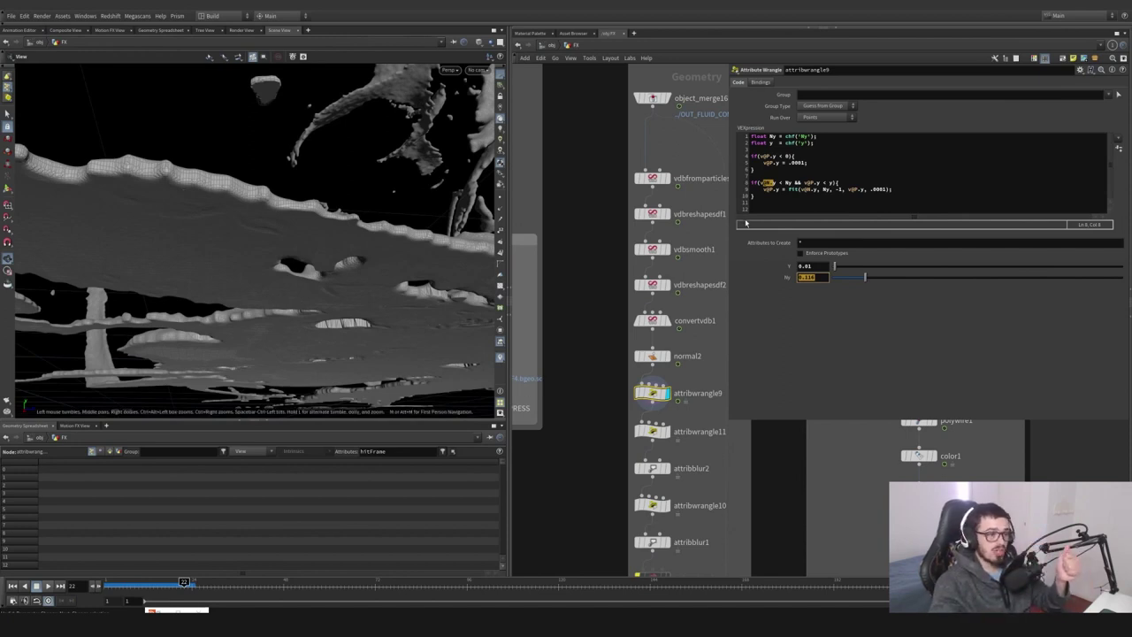
left_click(820, 266)
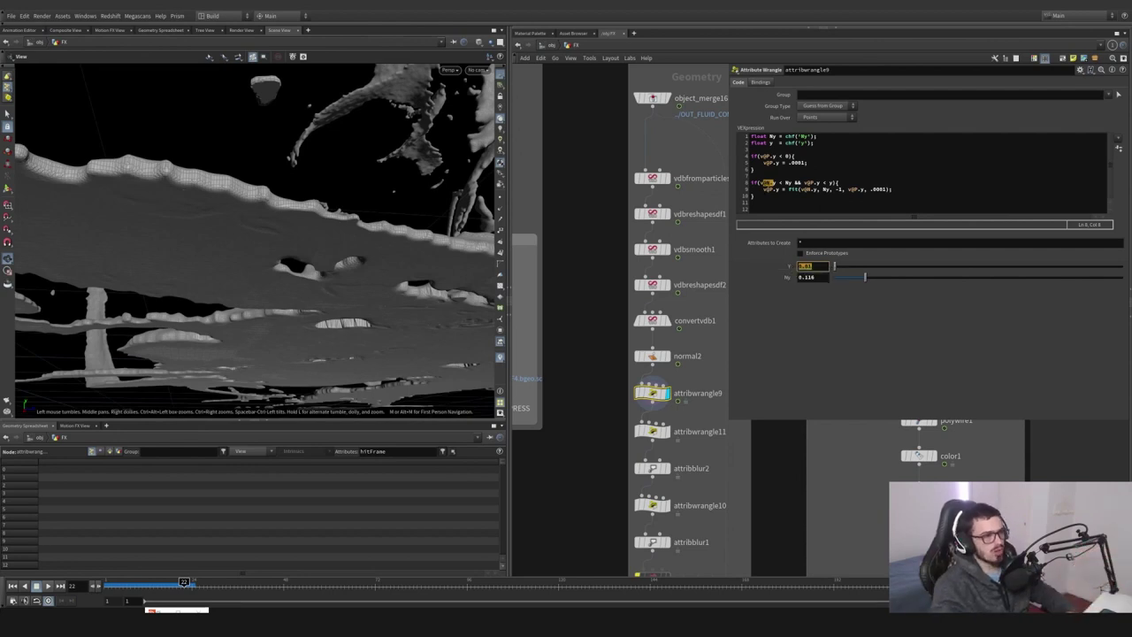
left_click(763, 189)
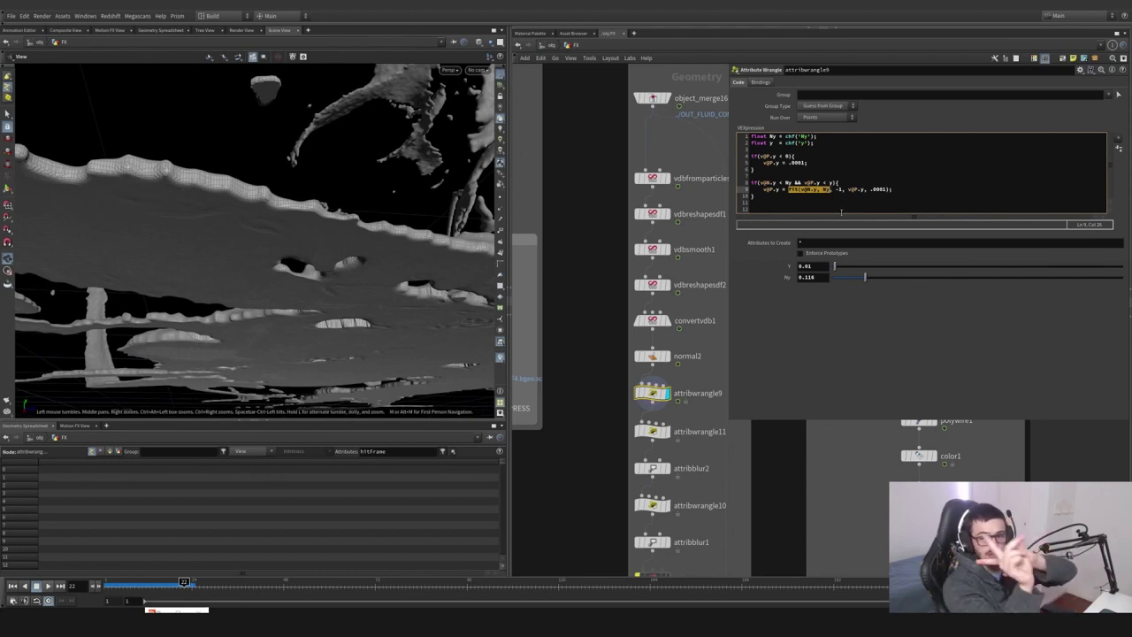
double_click(840, 189)
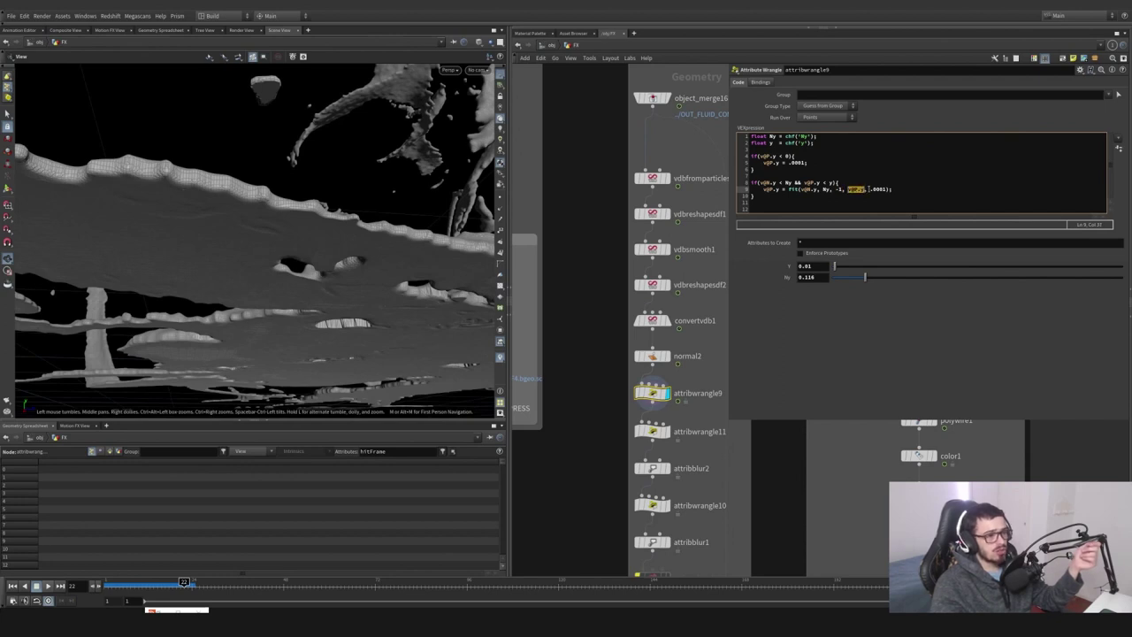
left_click_drag(847, 189, 867, 190)
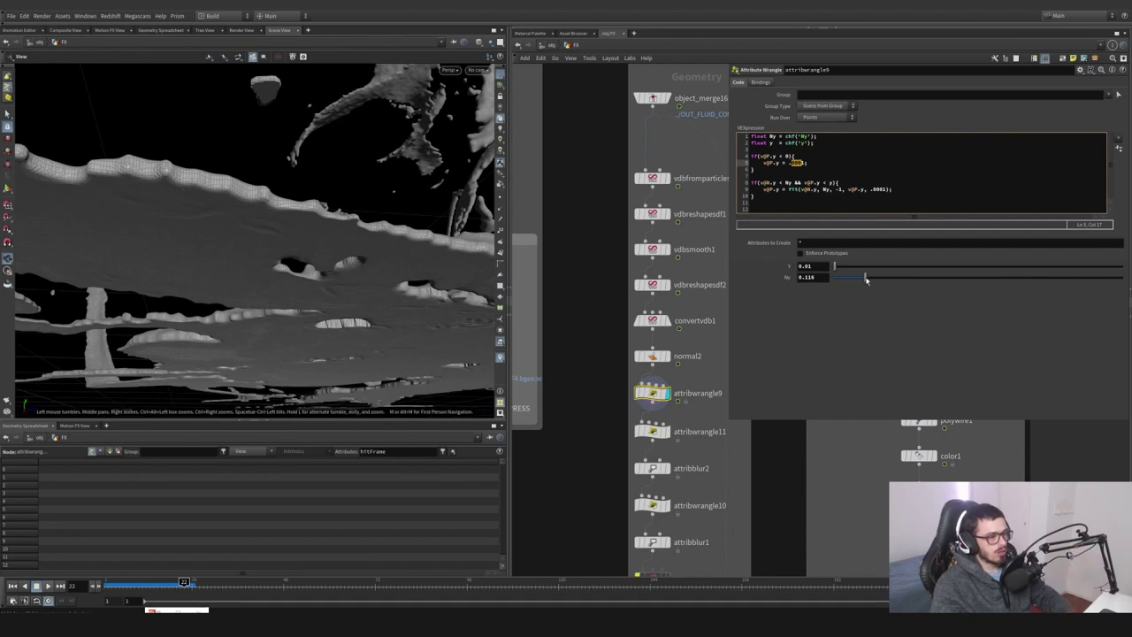
Set the Ny parameter of attribwrangle9 to about 0.175 while viewing the edge of the fluid mesh up close
mouse_move(865, 279)
left_mouse_down()
mouse_move(855, 278)
mouse_move(902, 280)
mouse_move(883, 279)
left_mouse_up()
scroll(428, 228, "up", 5)
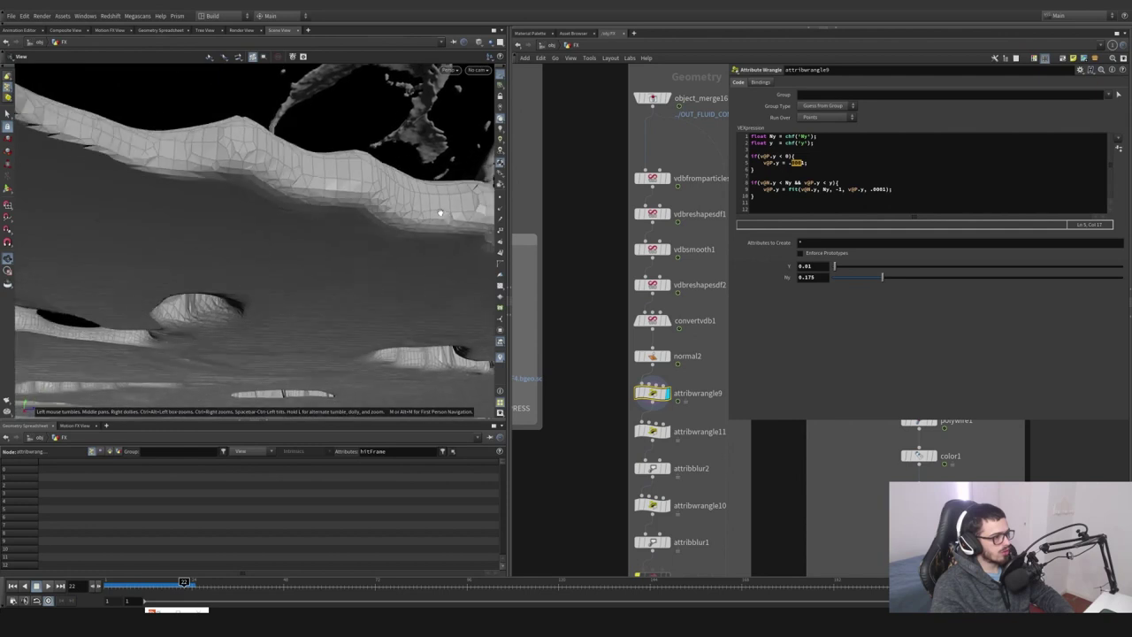
left_click_drag(439, 212, 459, 230)
scroll(459, 230, "up", 2)
left_click_drag(881, 278, 874, 306)
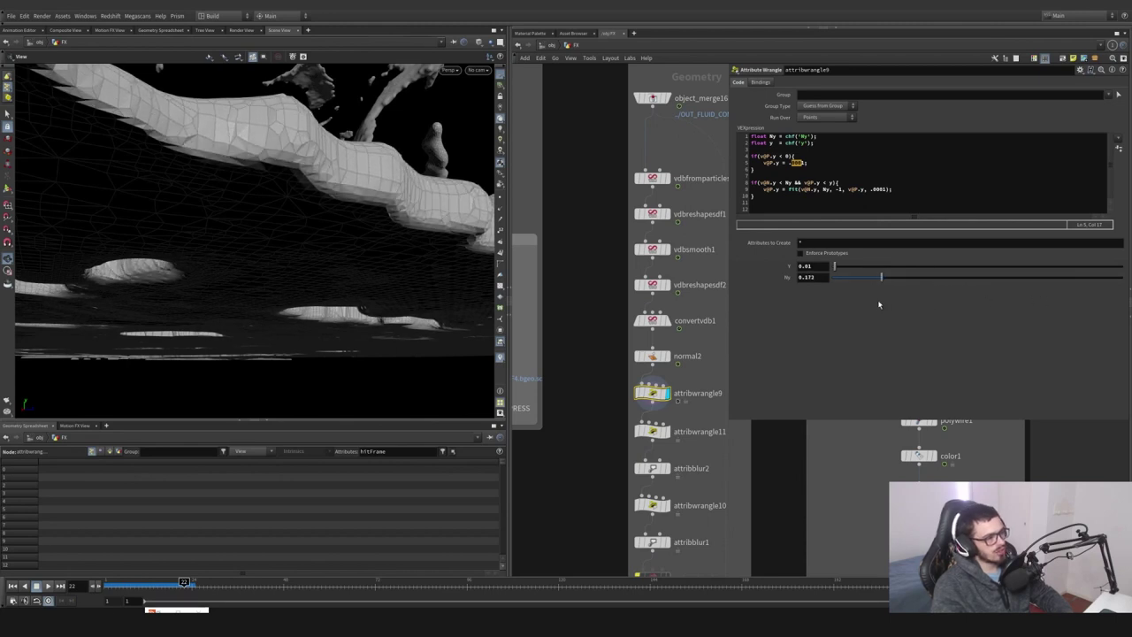
Compare the fluid mesh's underside and edges with attribwrangle9 bypassed and active, leaving the wrangle enabled
left_click(633, 376)
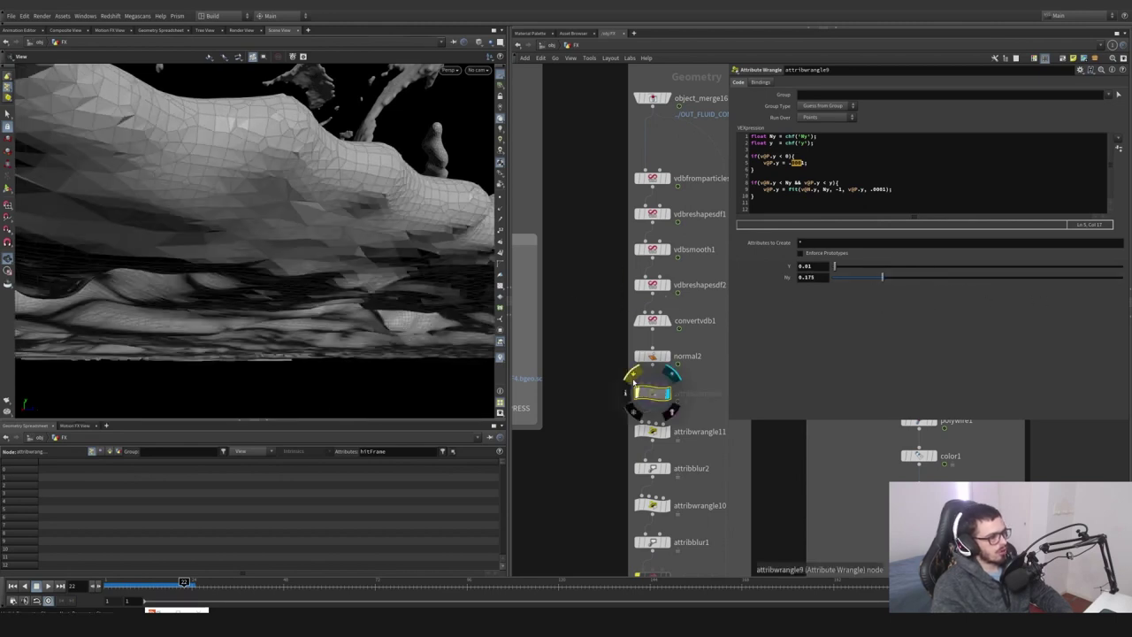
left_click(633, 382)
left_click(633, 382)
left_click_drag(347, 304, 251, 212)
left_click(633, 381)
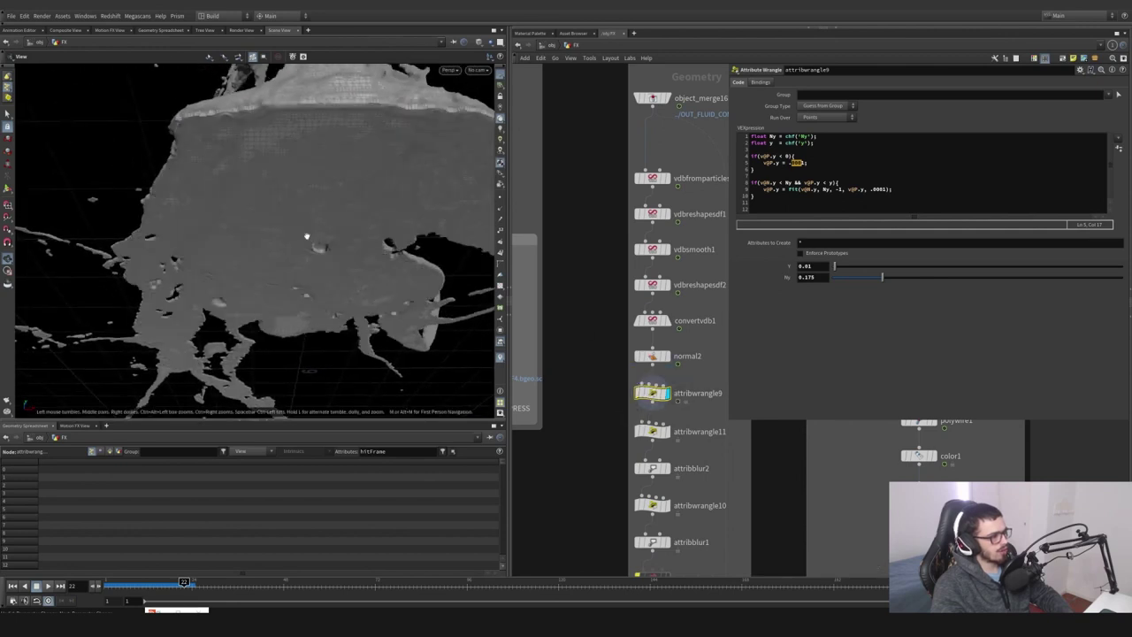
left_click_drag(306, 236, 364, 221)
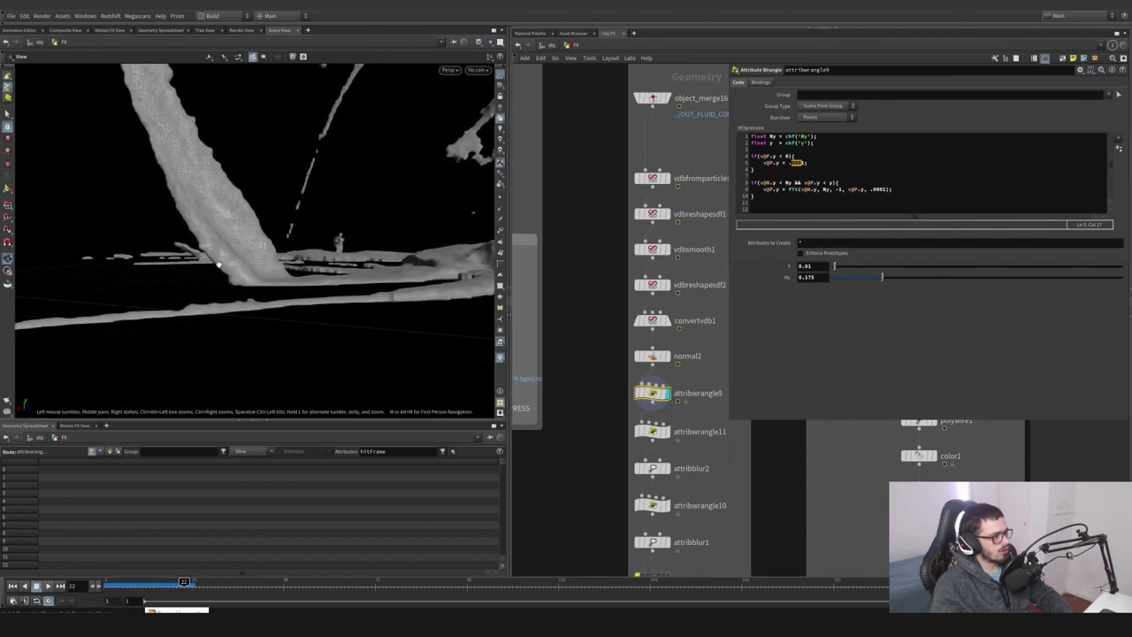
Toggle the bypass of attribwrangle9 and compare the fluid mesh where it meets the ground
mouse_move(217, 263)
left_mouse_down()
mouse_move(368, 232)
mouse_move(330, 268)
mouse_move(200, 222)
mouse_move(401, 246)
mouse_move(263, 245)
mouse_move(397, 253)
mouse_move(175, 270)
mouse_move(209, 253)
left_mouse_up()
mouse_move(655, 400)
left_click(635, 378)
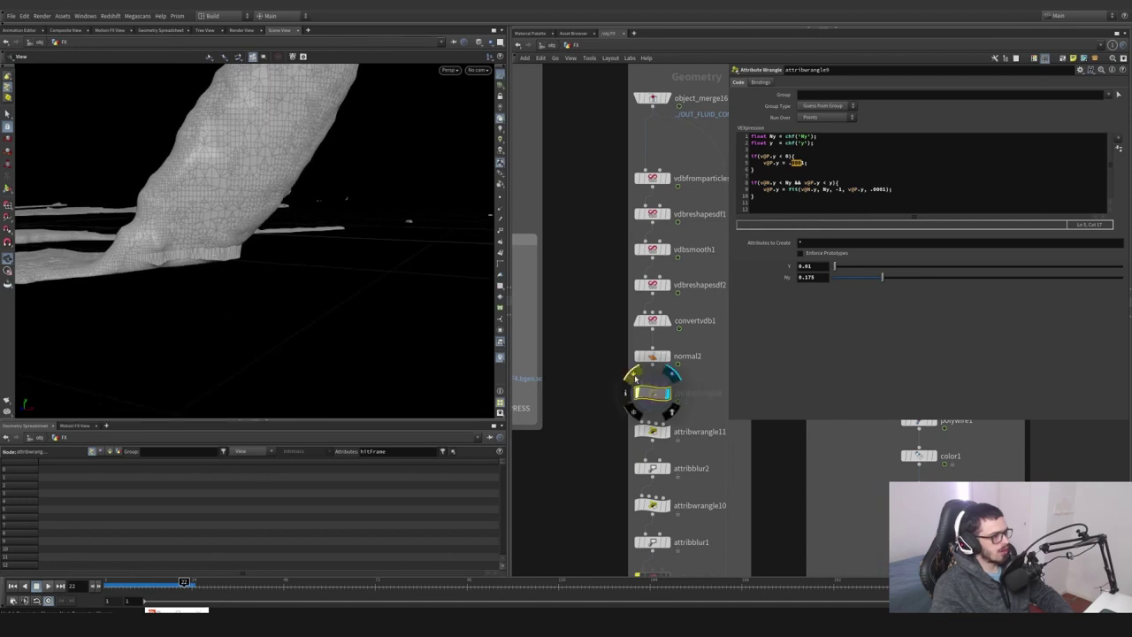
left_click_drag(277, 253, 247, 265)
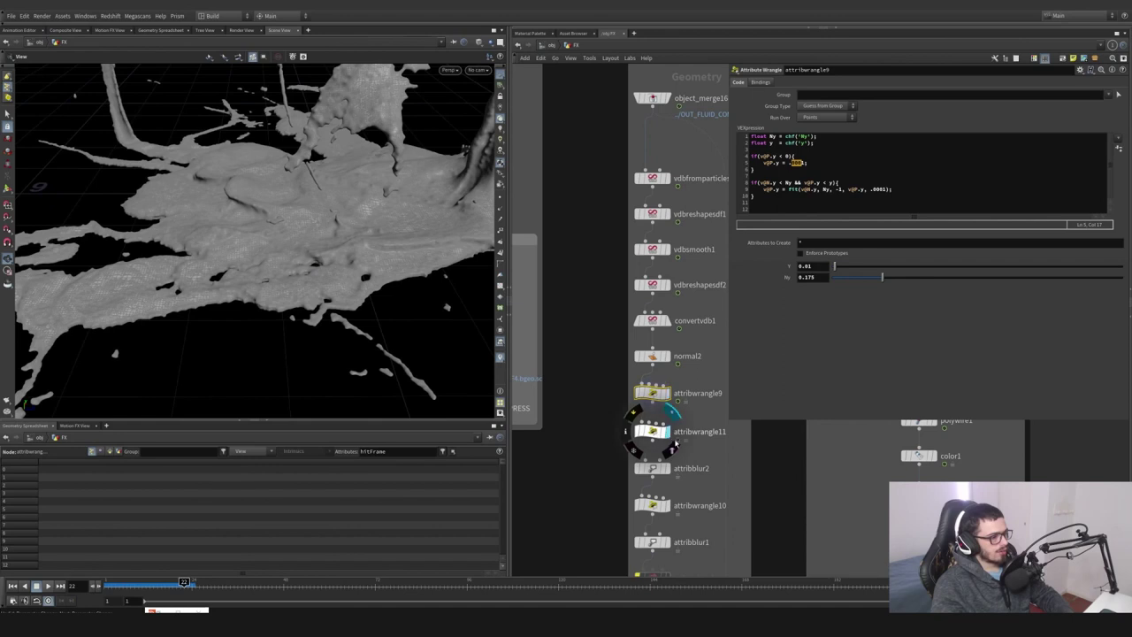
Display the point-density result of attribwrangle11 and check the adaptivity setting of convertvdb1
left_click(674, 440)
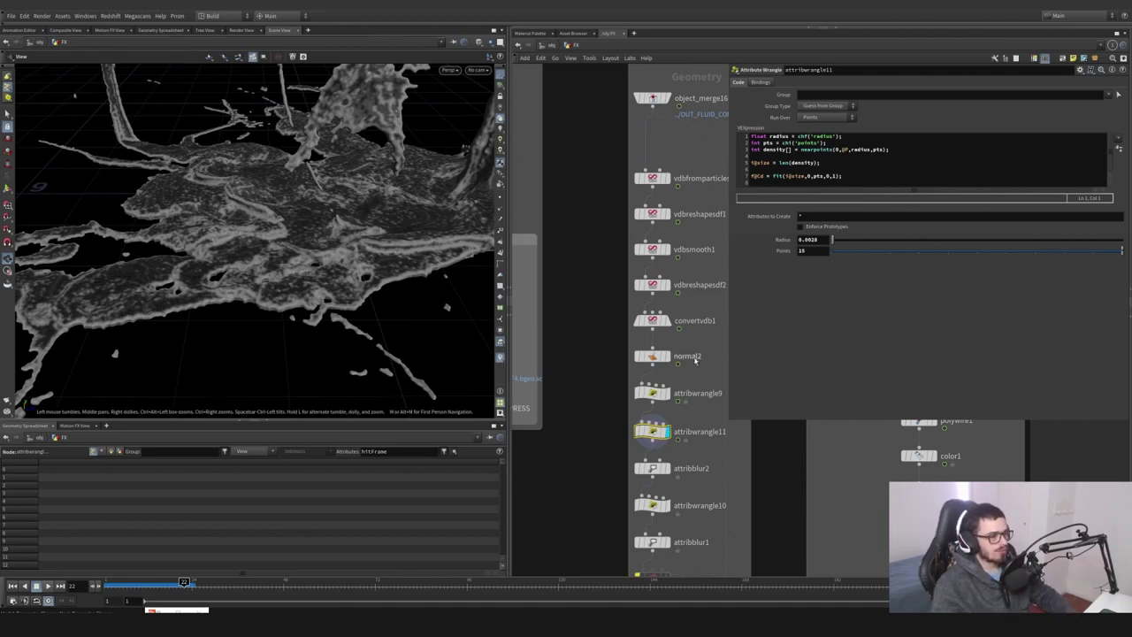
left_click(654, 320)
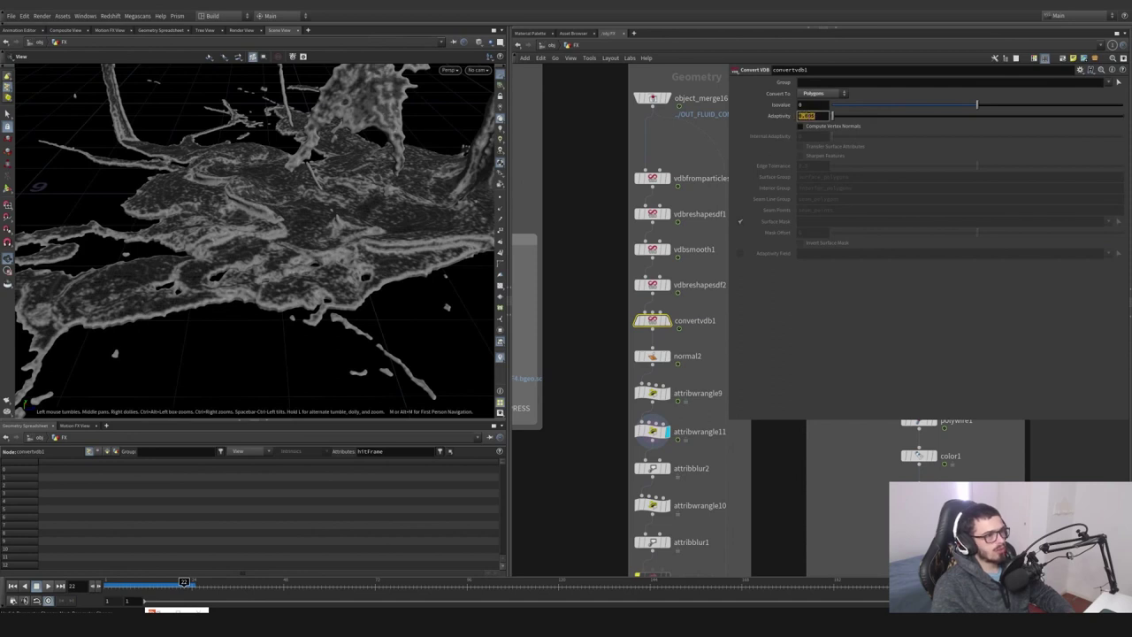
left_click(655, 432)
Examine the density colouring of attribwrangle11 up close along the thin edges of the fluid mesh
scroll(345, 250, "up", 5)
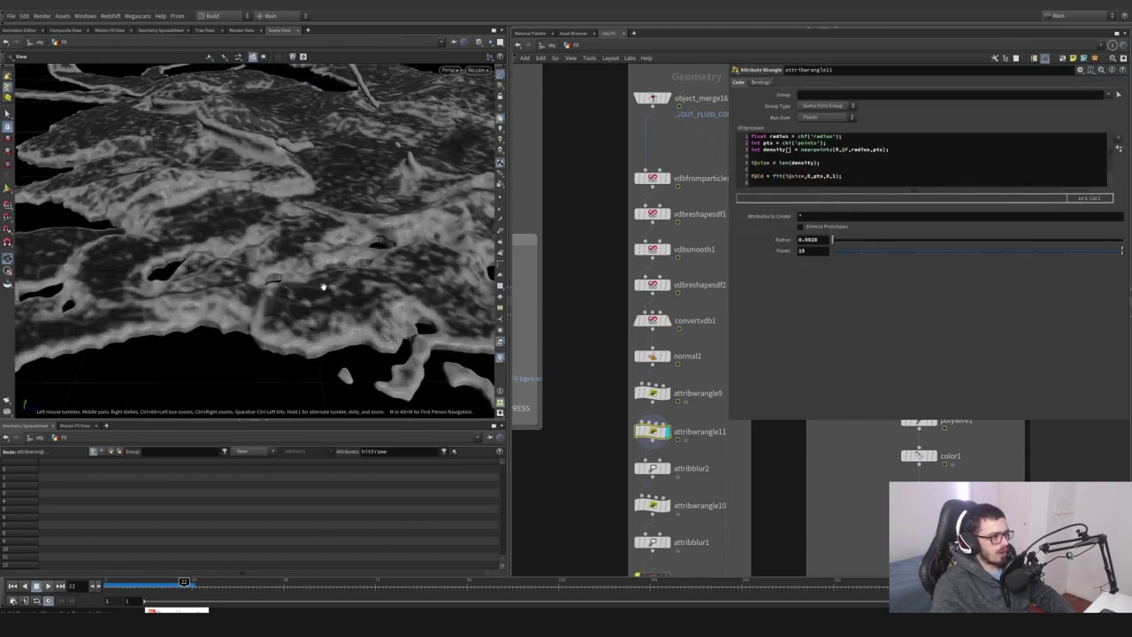
middle_click_drag(344, 251, 274, 268)
right_click_drag(274, 268, 303, 287)
left_click_drag(320, 297, 296, 306)
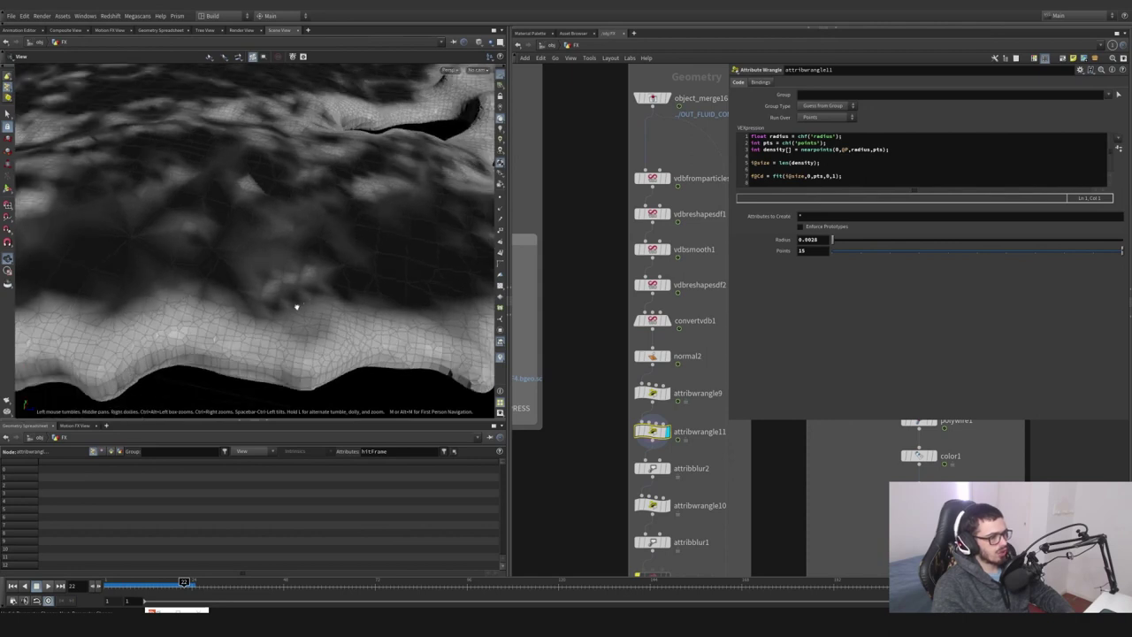
mouse_move(296, 306)
right_mouse_down()
mouse_move(245, 310)
mouse_move(307, 305)
right_mouse_up()
left_click_drag(306, 305, 272, 321)
middle_click_drag(325, 333, 296, 287)
left_click_drag(296, 270, 320, 306)
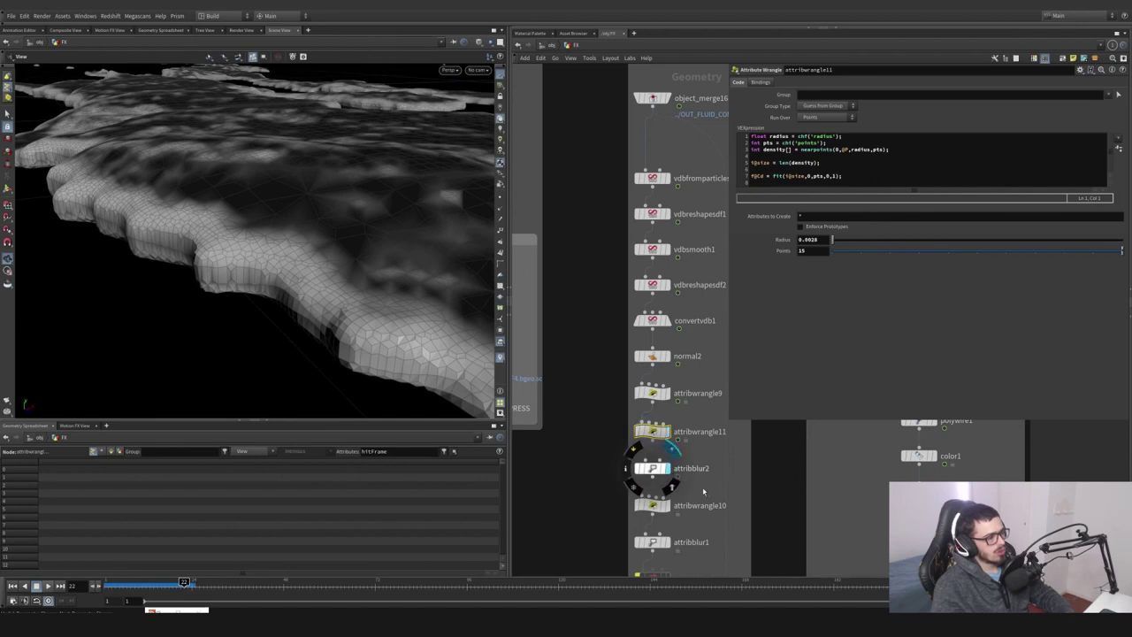
Show the parameters of attribblur2 and examine its blurred Cd colours across the fluid mesh
left_click(654, 468)
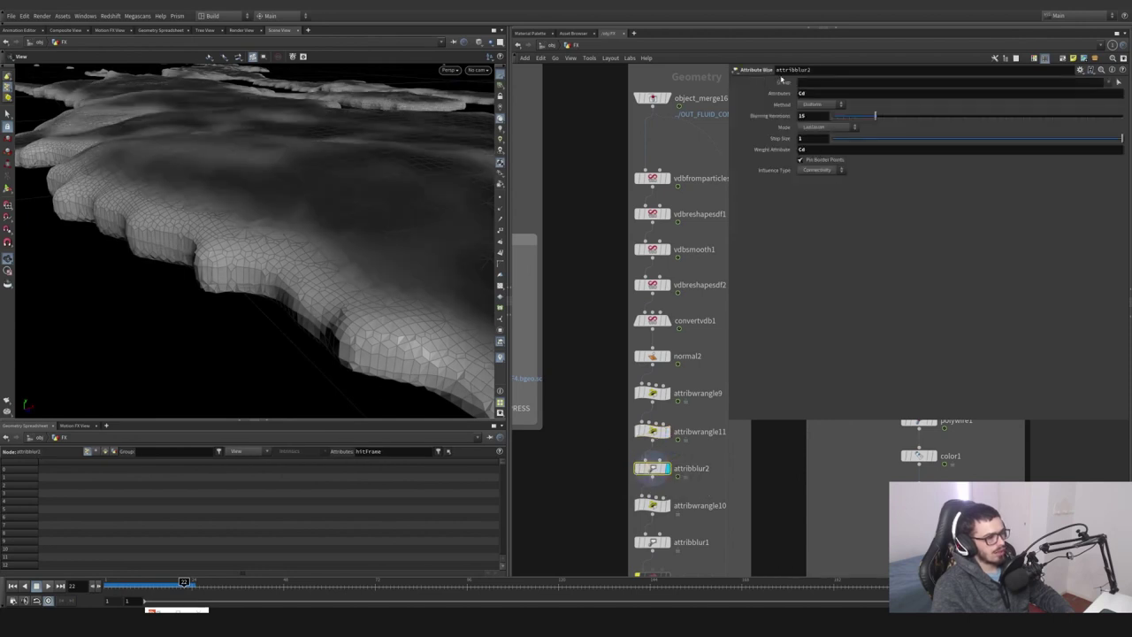
scroll(346, 263, "down", 8)
left_click_drag(336, 255, 343, 300, "alt")
middle_click_drag(686, 488, 687, 457)
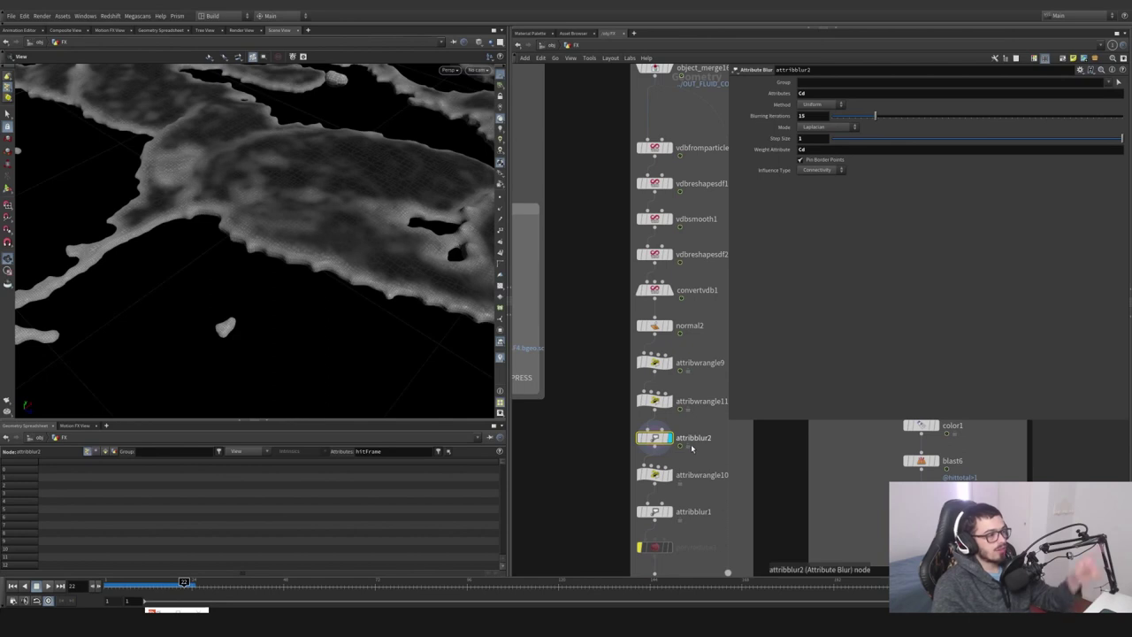
Display attribwrangle10 and review its normal-based displacement ramp together with the resulting fluid edges
left_click(653, 478)
left_click_drag(419, 257, 500, 205)
scroll(346, 229, "down", 5)
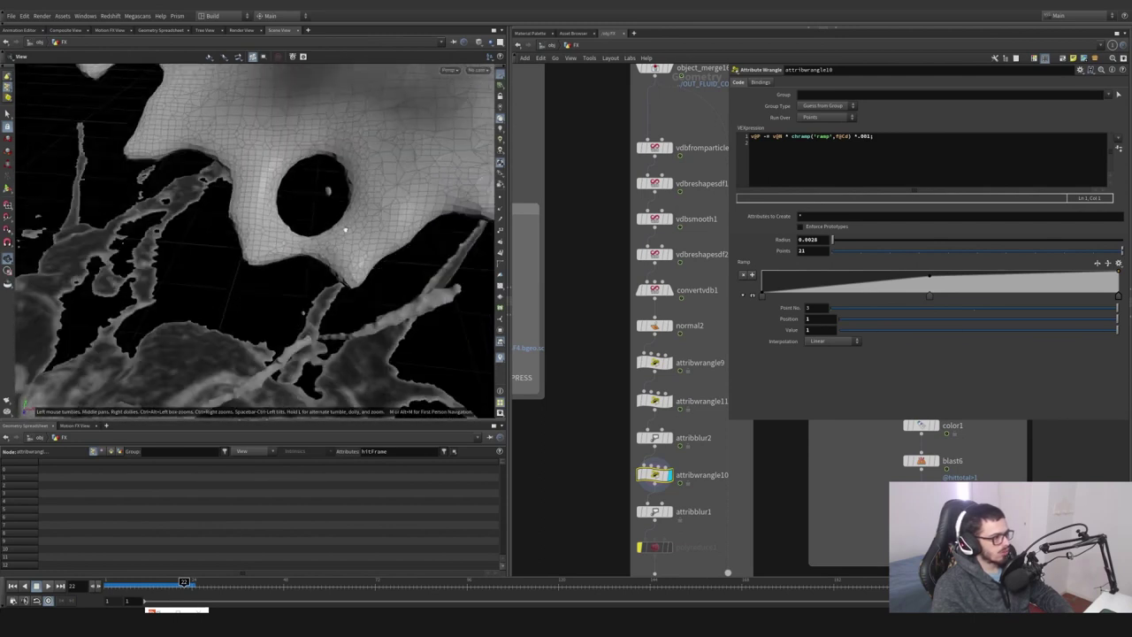
left_click_drag(346, 230, 359, 175)
Toggle the bypass of attribwrangle10 and compare the thickness of the fluid's edges and sheets
left_click(634, 459)
left_click(635, 460)
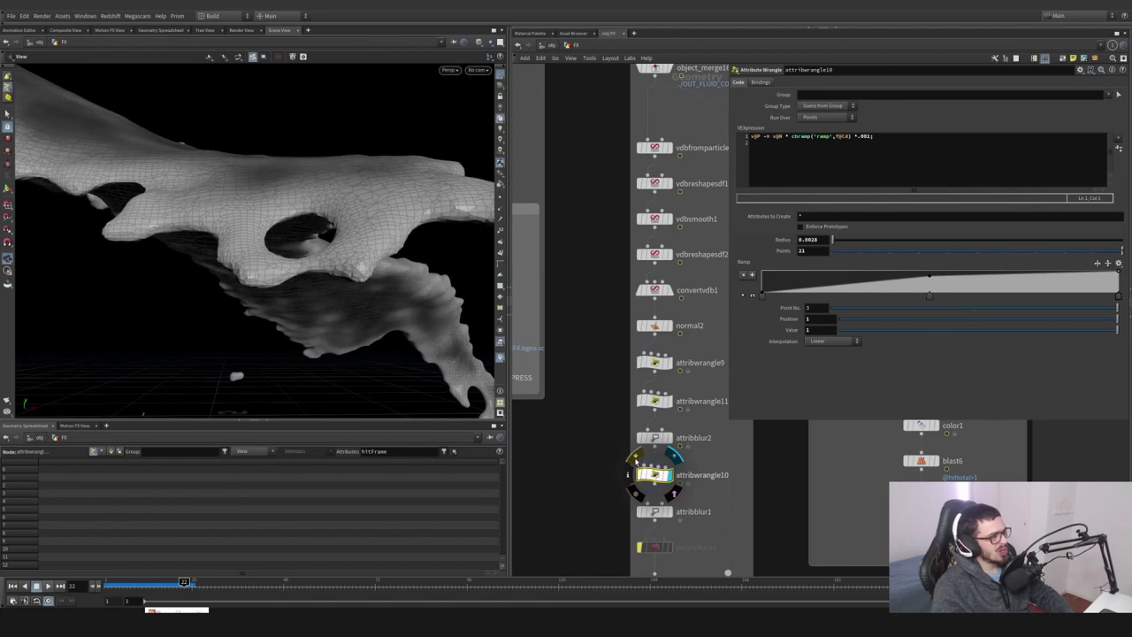
left_click(636, 460)
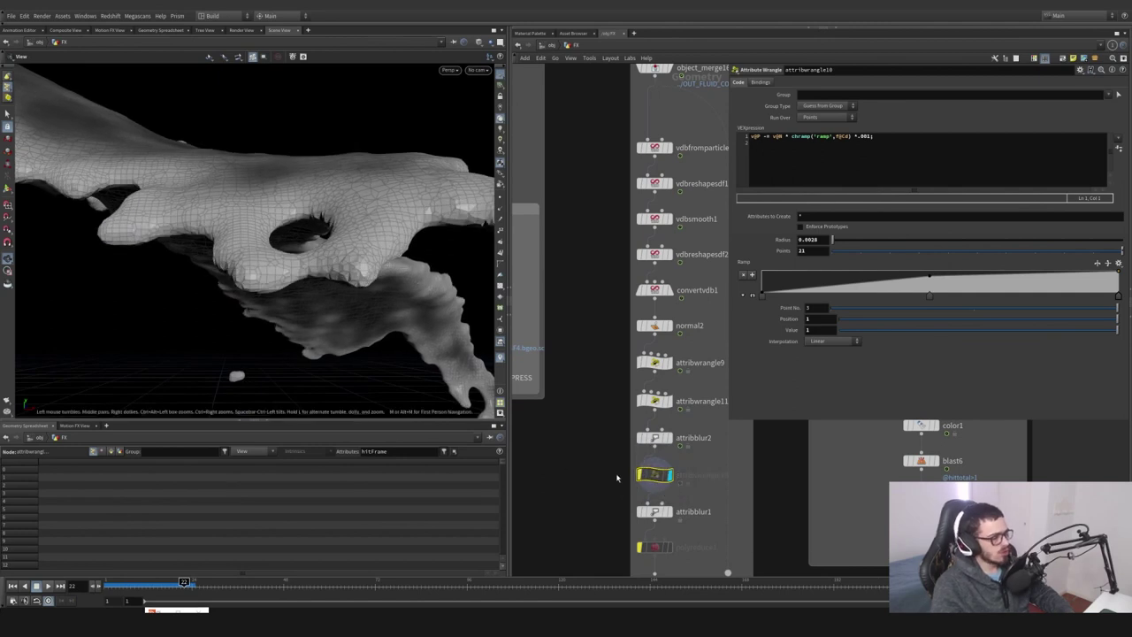
mouse_move(634, 464)
left_click_drag(354, 265, 137, 361)
scroll(136, 336, "down", 6)
left_click_drag(136, 308, 275, 247)
left_click_drag(425, 238, 297, 201)
scroll(227, 198, "up", 4)
scroll(297, 201, "up", 3)
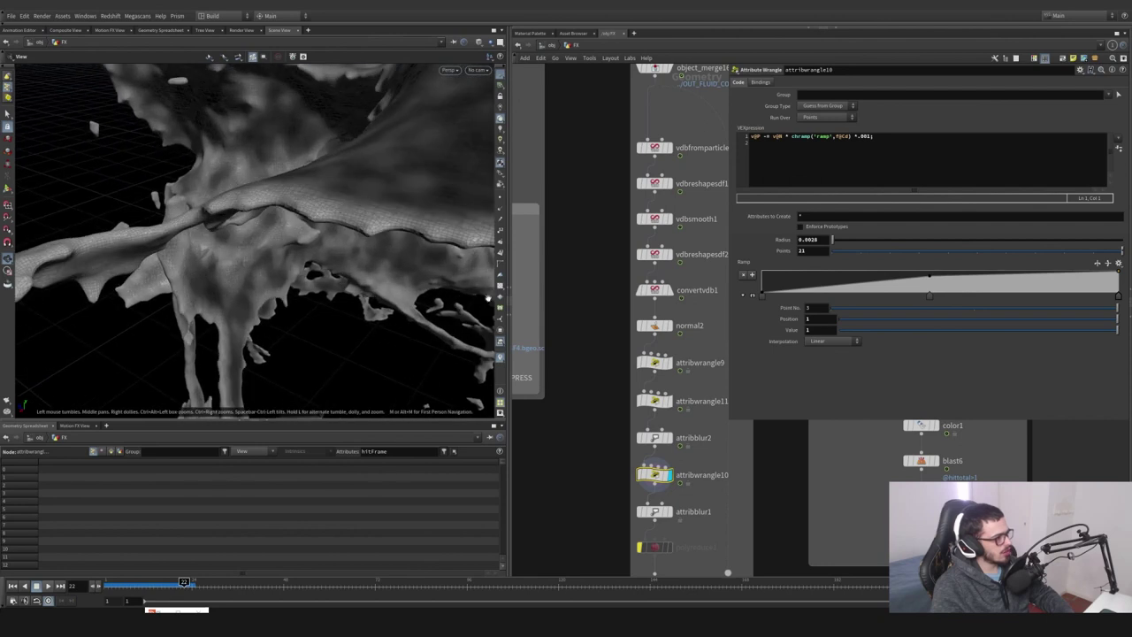
Display attribblur1 with its parameters and examine the smoothed fluid mesh from several angles
left_click(673, 521)
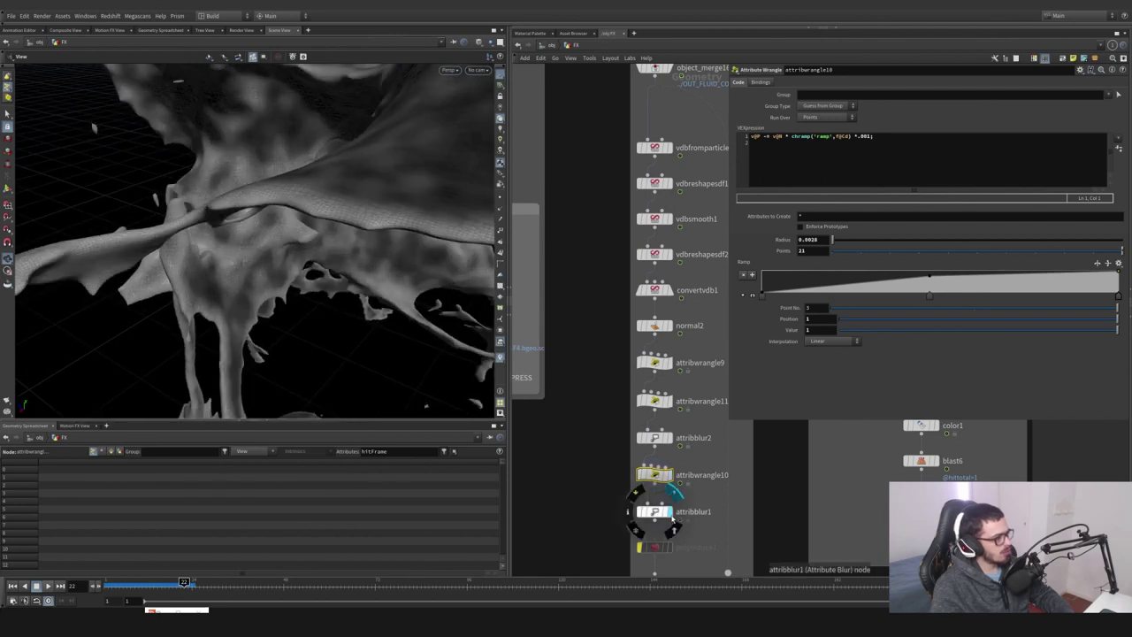
left_click(654, 511)
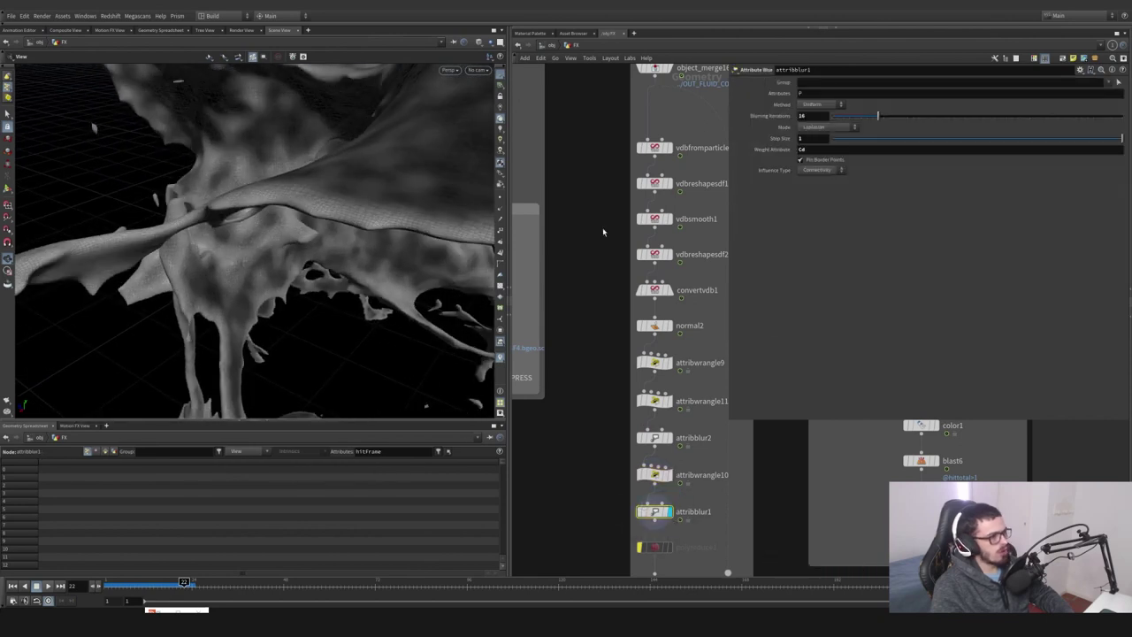
left_click_drag(356, 200, 432, 200)
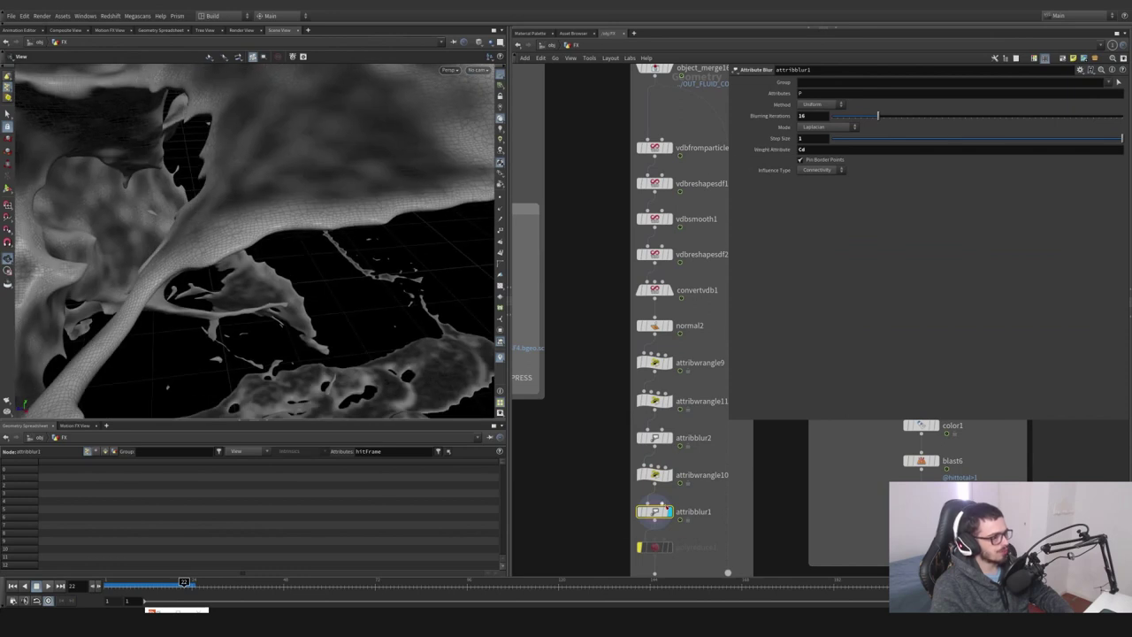
scroll(271, 237, "down", 5)
left_click_drag(271, 237, 173, 241)
scroll(245, 253, "up", 5)
left_click_drag(185, 311, 346, 247)
scroll(345, 248, "up", 3)
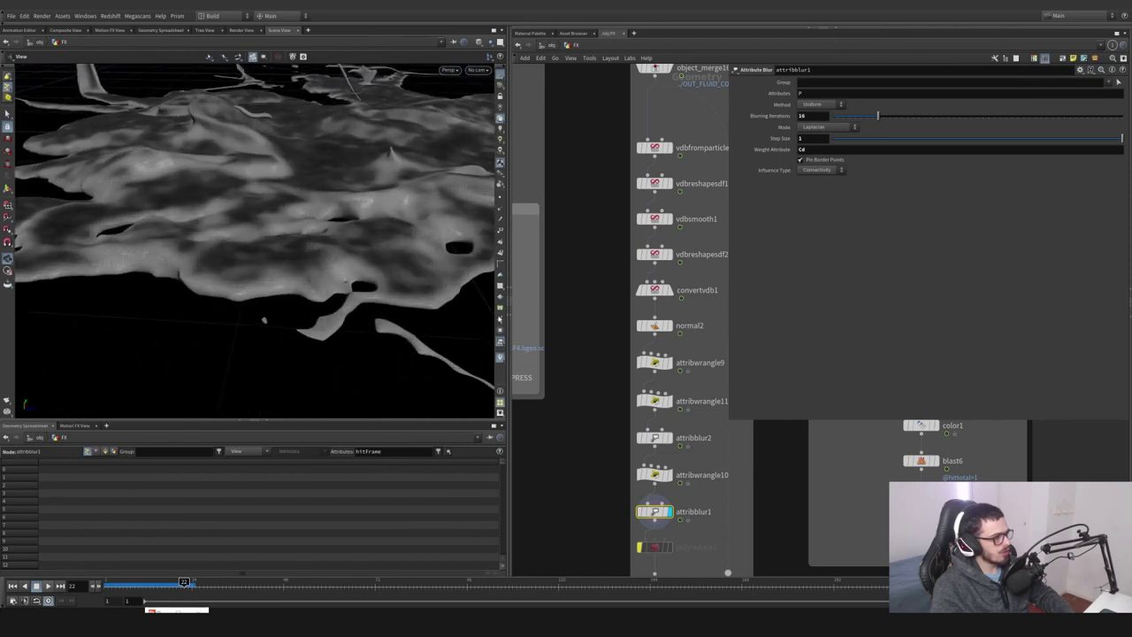
Review the settings of normal3 and display attribdelete3 to check which attributes it removes
middle_click_drag(690, 546, 671, 422)
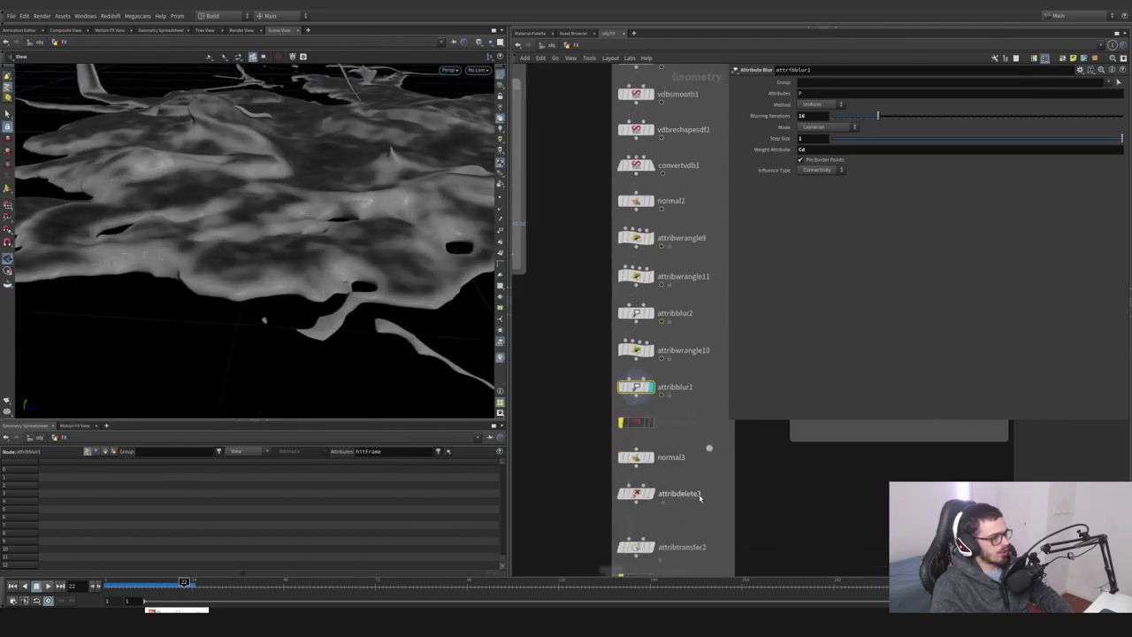
middle_click_drag(655, 466, 658, 387)
left_click(639, 378)
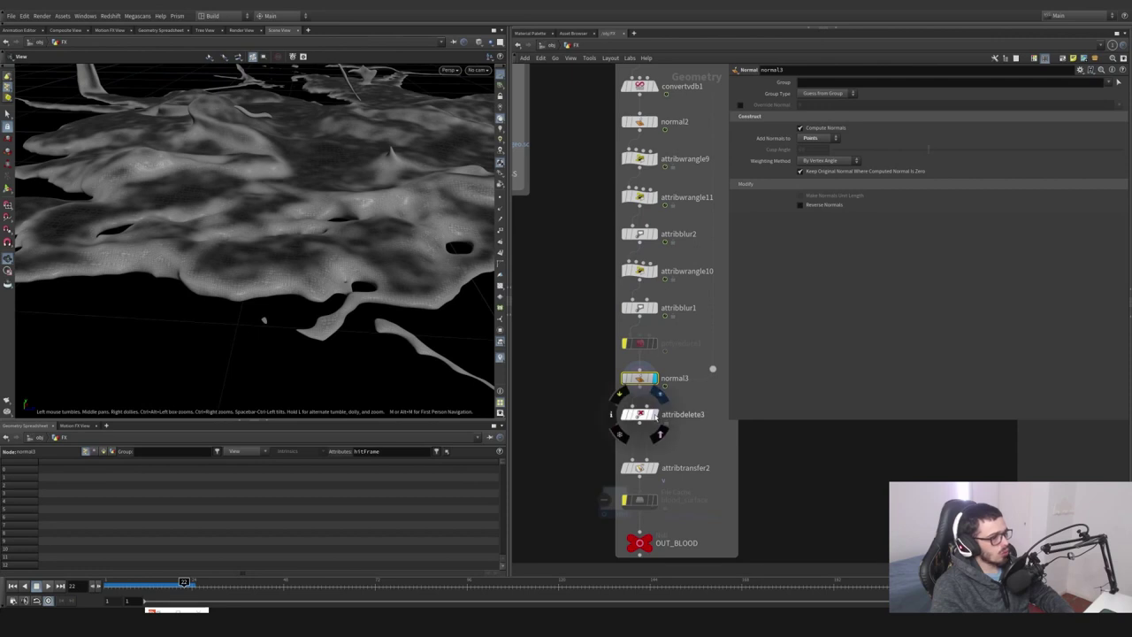
left_click(654, 414)
left_click(639, 414)
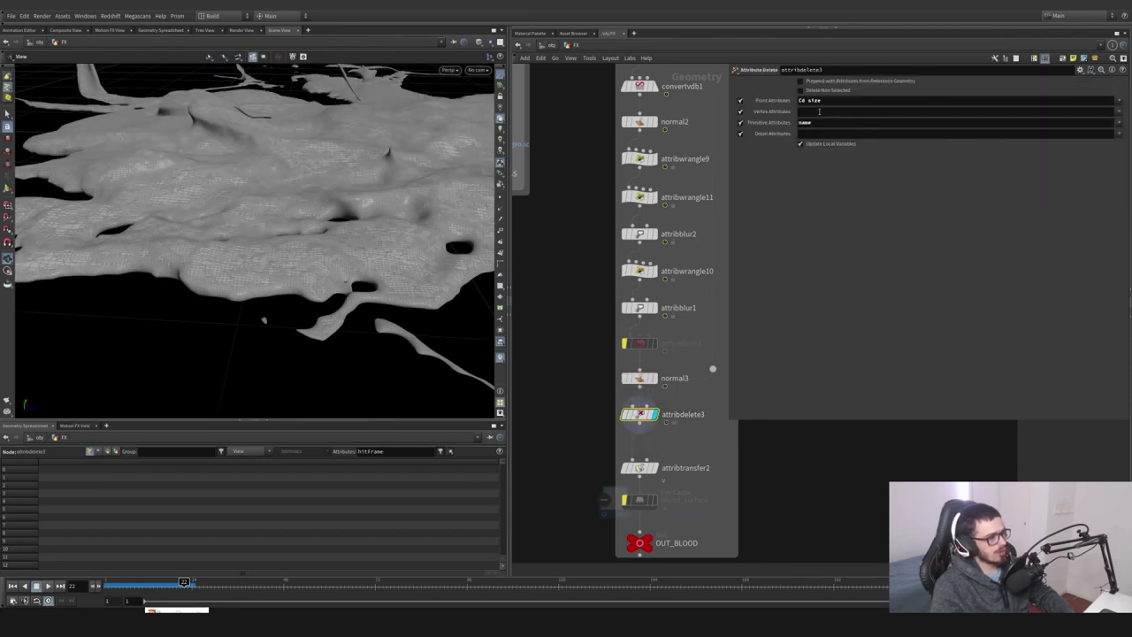
Display attribtransfer2, check the transferred velocity by toggling the point trails, and select the blood file cache
left_click(655, 467)
left_click(640, 468)
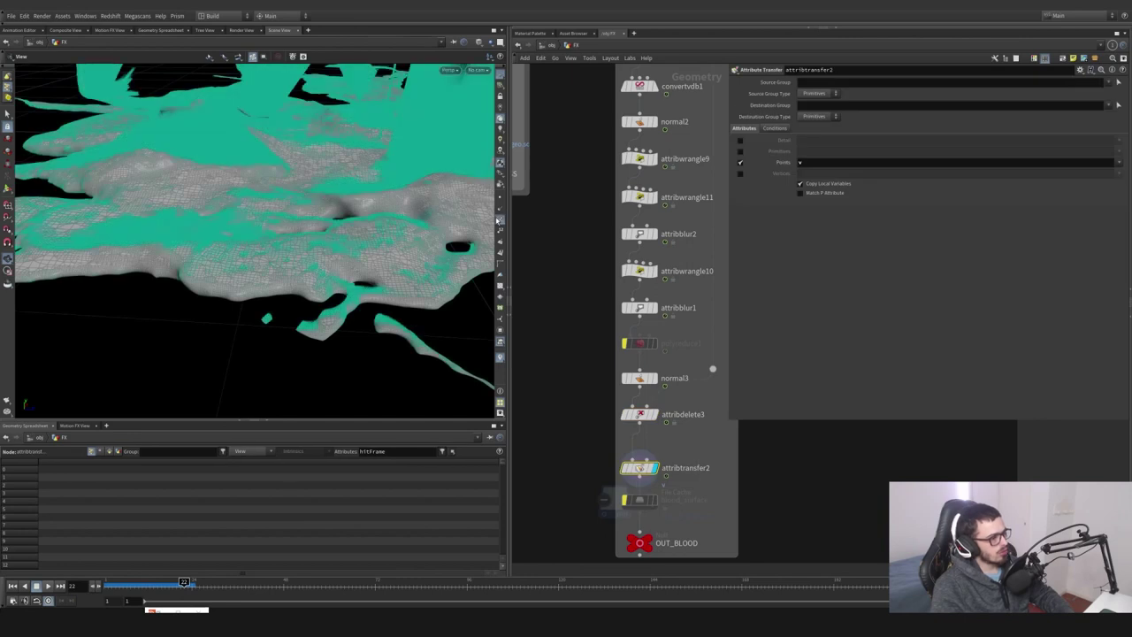
middle_click_drag(679, 240, 622, 207)
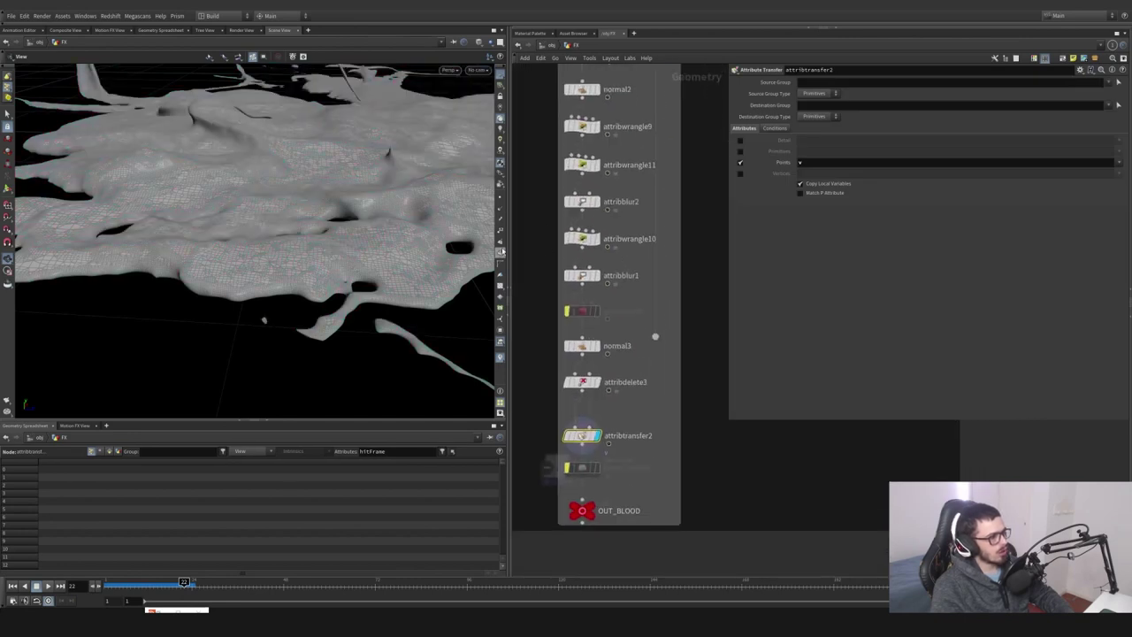
left_click(500, 222)
left_click(501, 222)
left_click(500, 222)
left_click(500, 221)
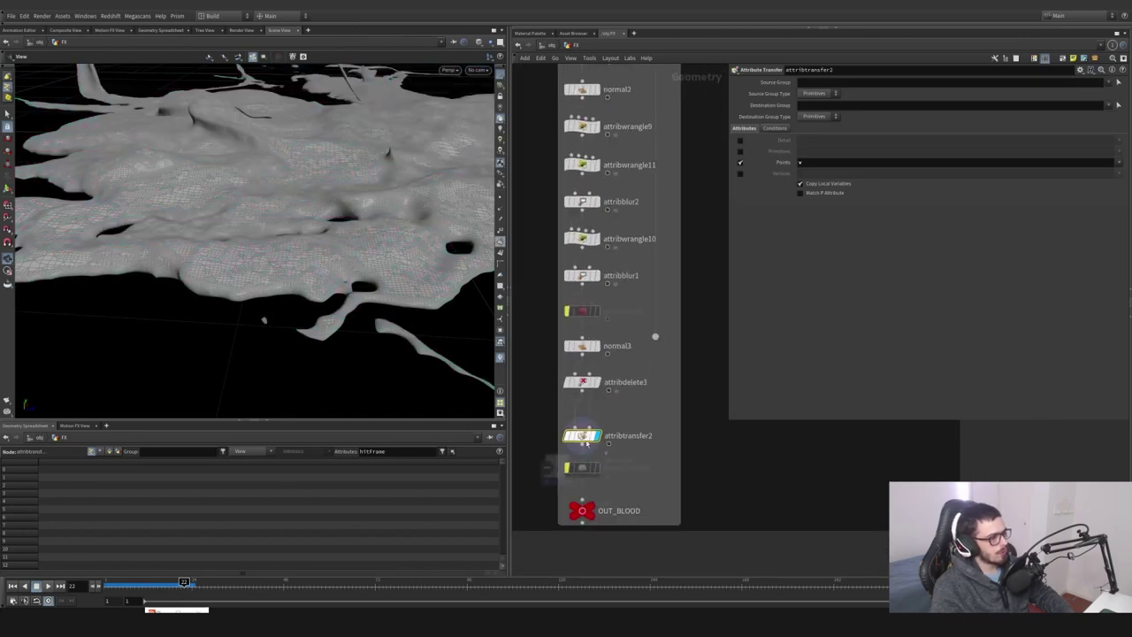
left_click(582, 467)
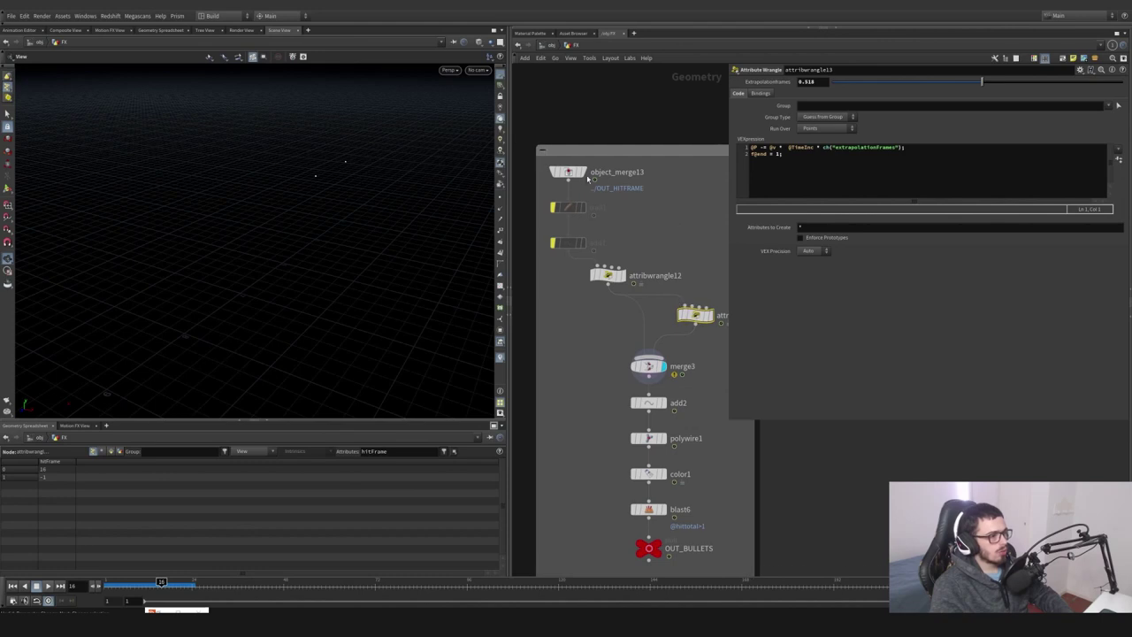
Display the object_merge13 hit points and the filtered points of attribwrangle12, and scrub back to an earlier frame
left_click(583, 173)
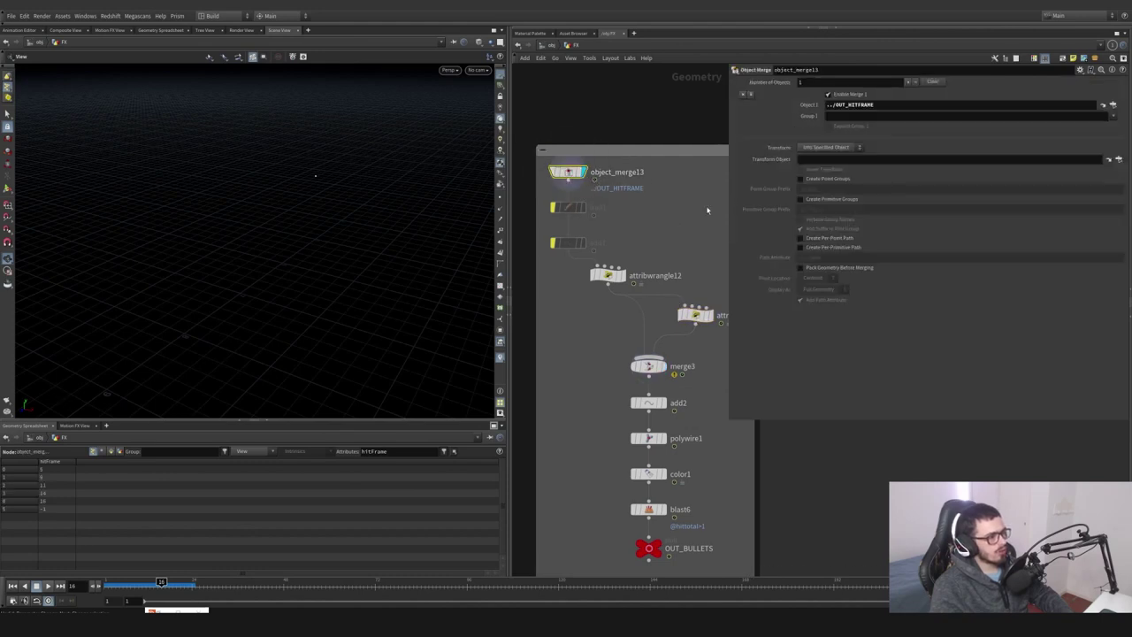
left_click_drag(708, 209, 556, 169)
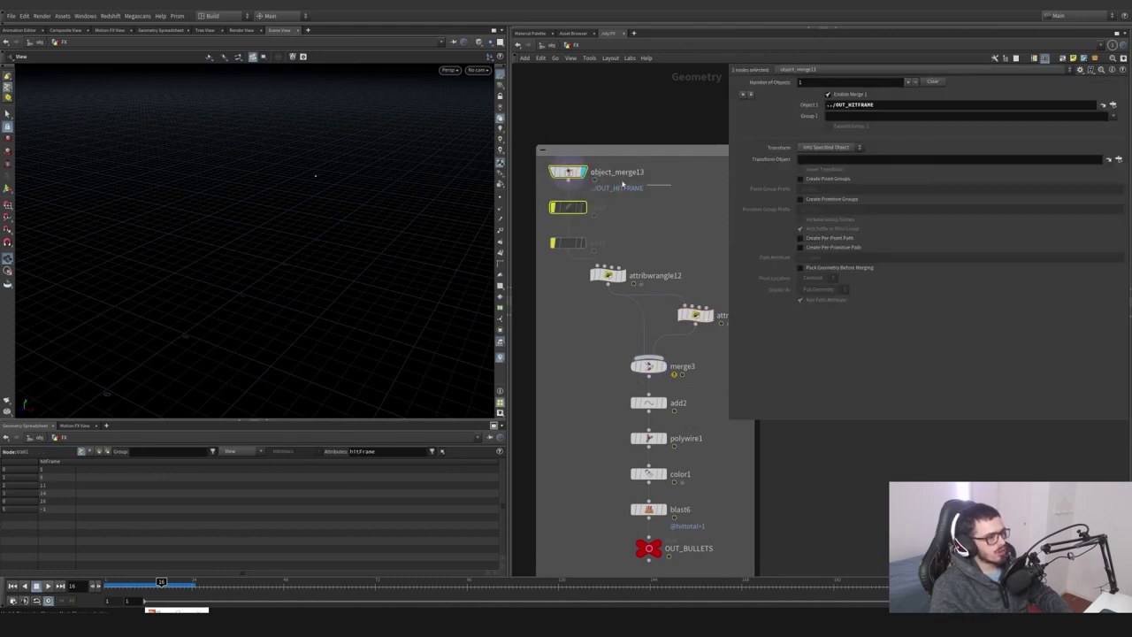
left_click(609, 275)
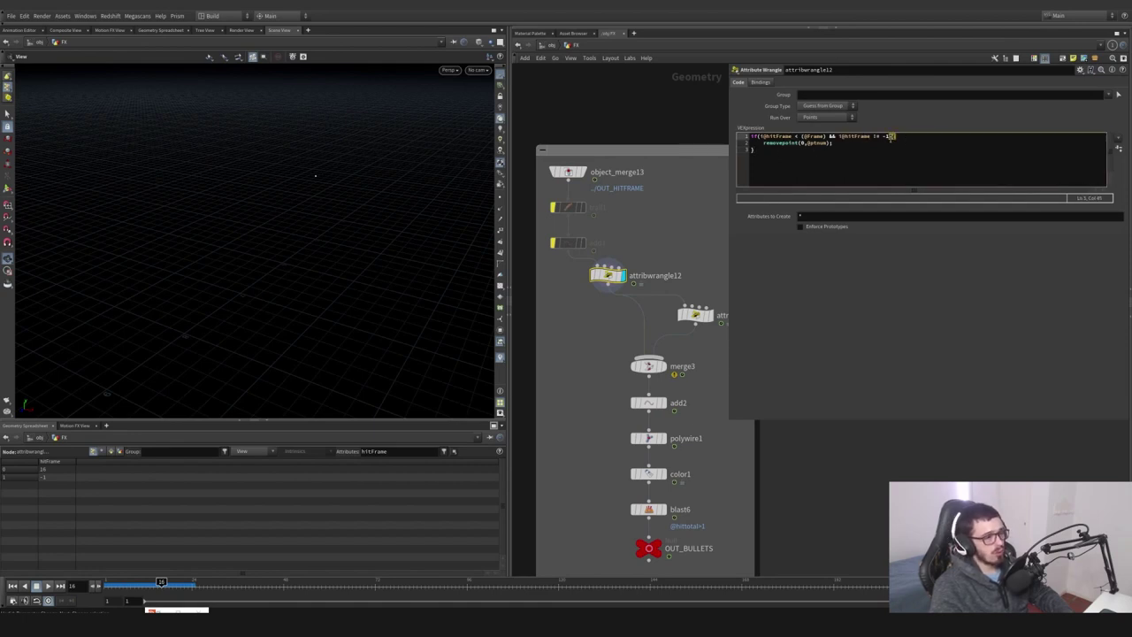
left_click(151, 584)
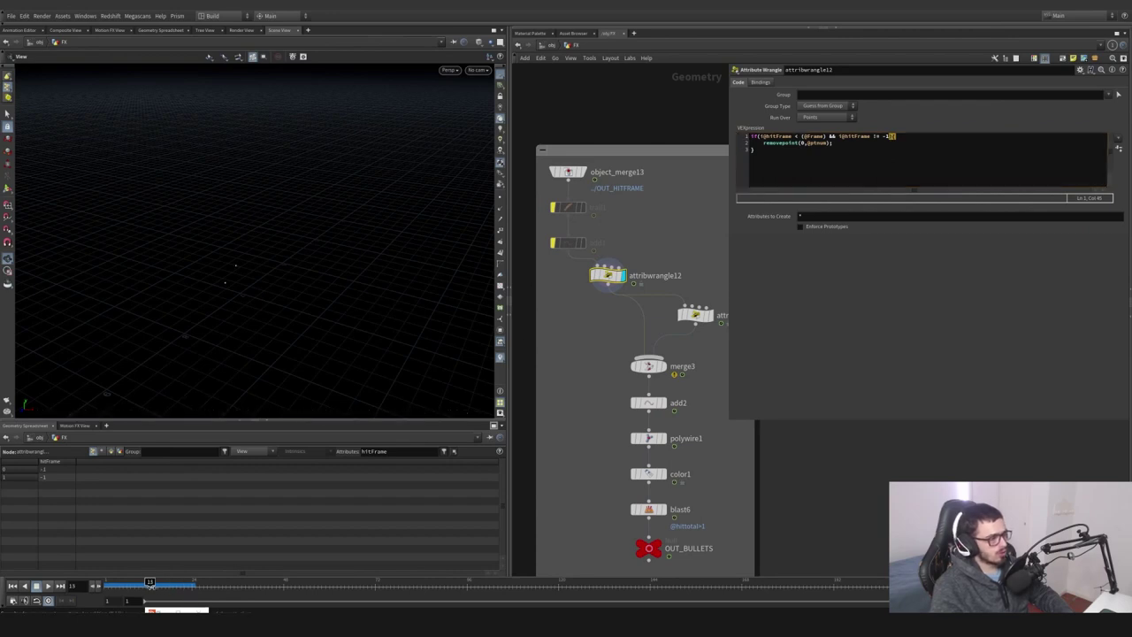
Display attribwrangle13 and review its velocity-based position offset expression for the bullet points
middle_click_drag(696, 339, 668, 342)
left_click(681, 319)
left_click_drag(707, 346, 634, 277)
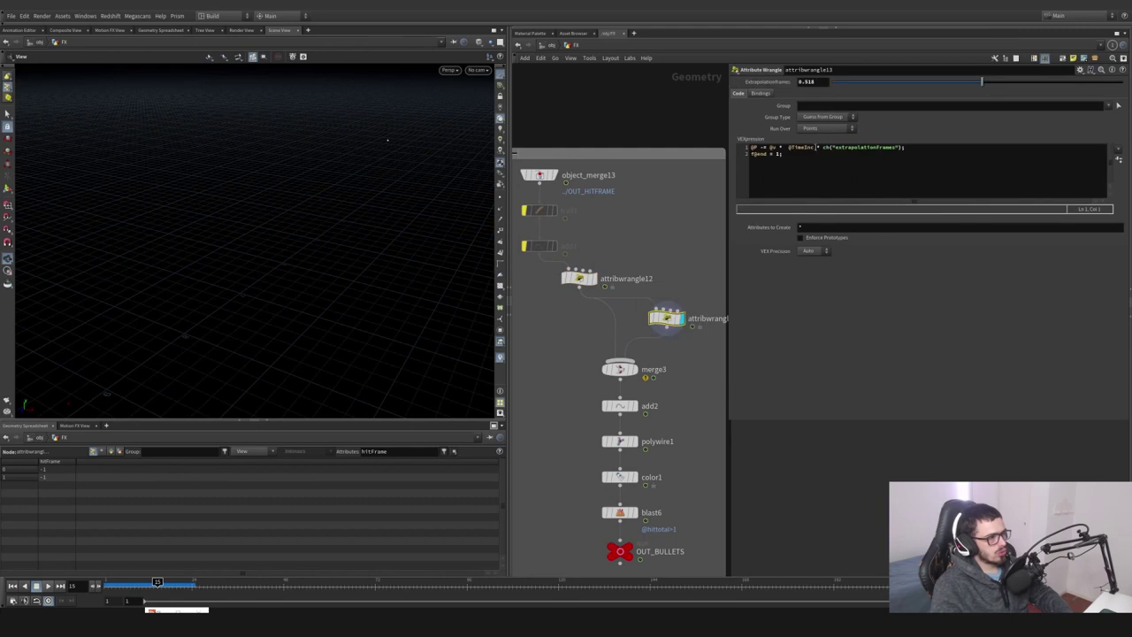
left_click(787, 155)
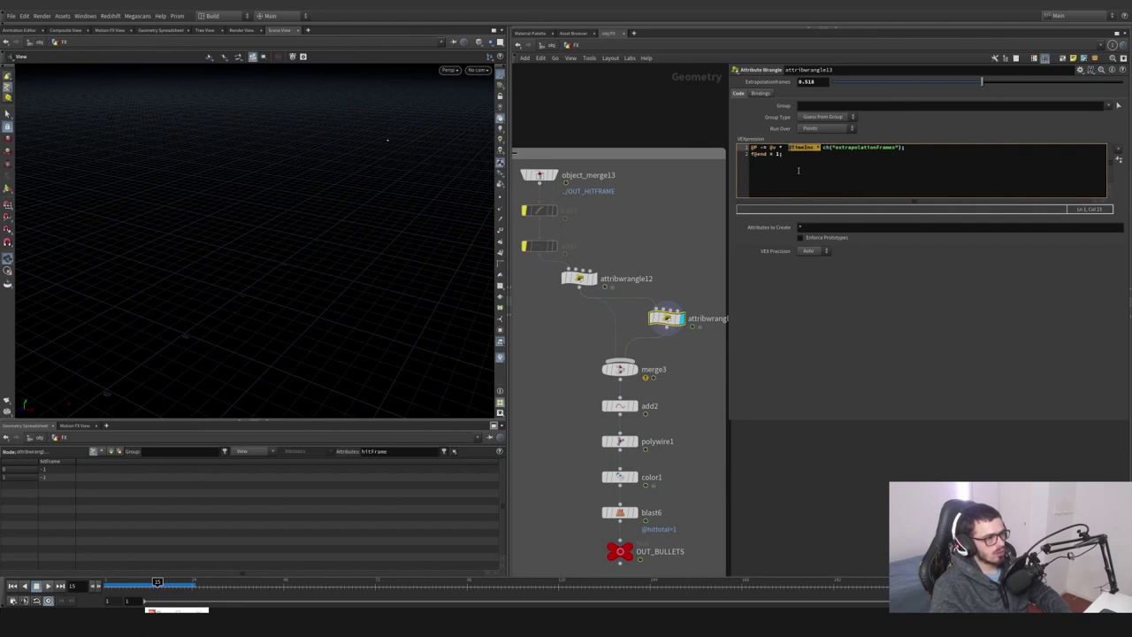
key("BackSpace")
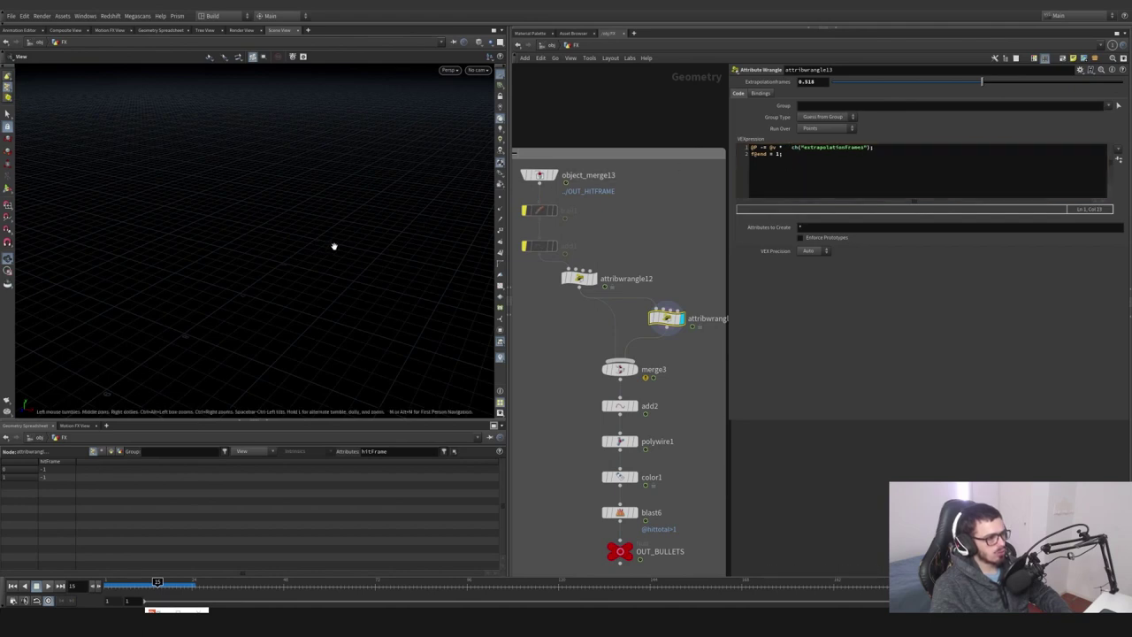
middle_click(669, 324)
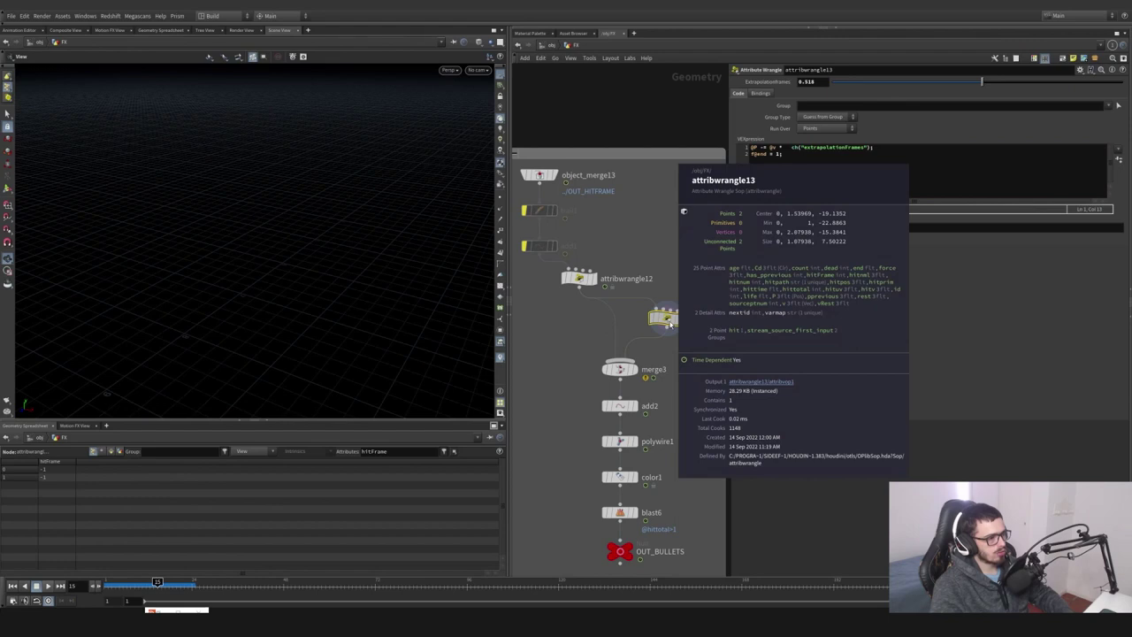
left_click(784, 160)
key("ctrl+z")
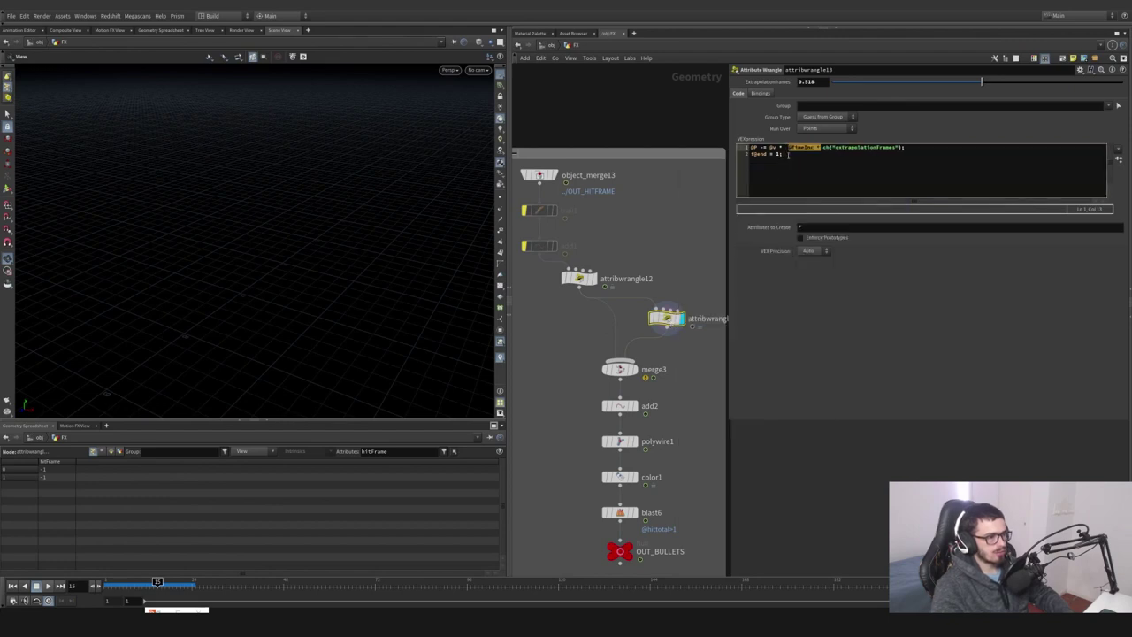
Examine the extrapolation frames value of attribwrangle13 and the expression lines that use it
left_click_drag(908, 151, 829, 92)
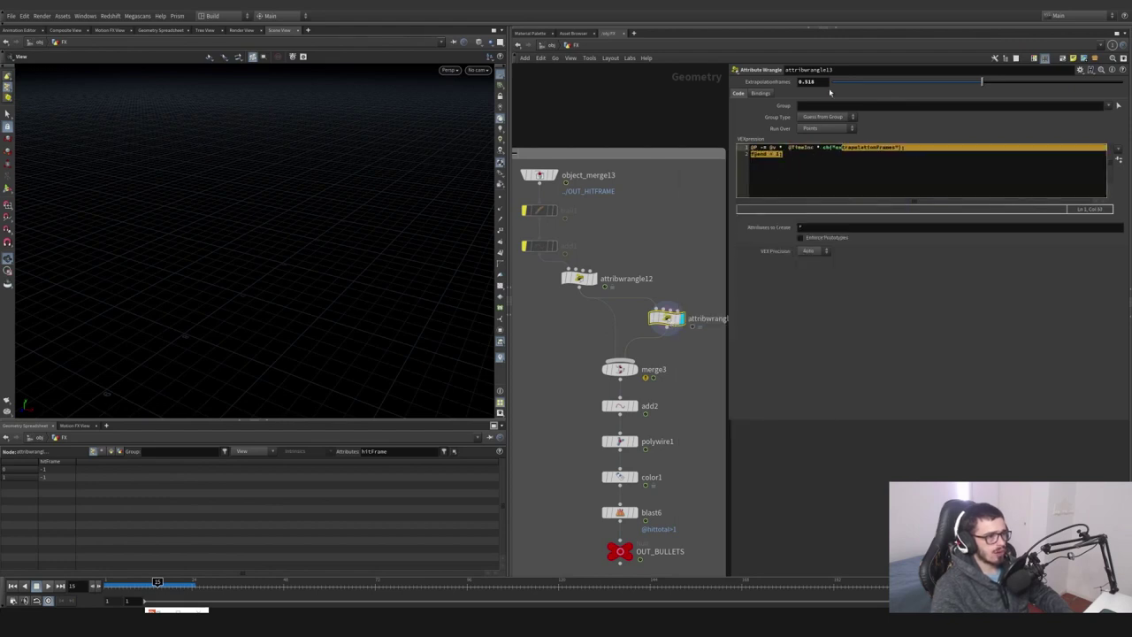
double_click(815, 81)
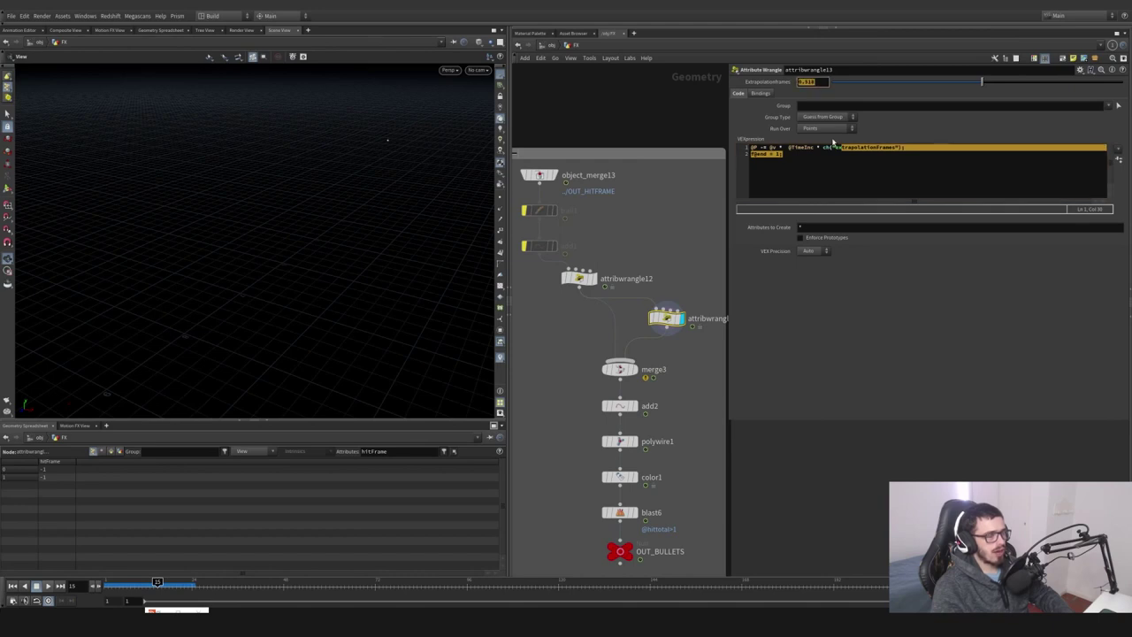
left_click(847, 160)
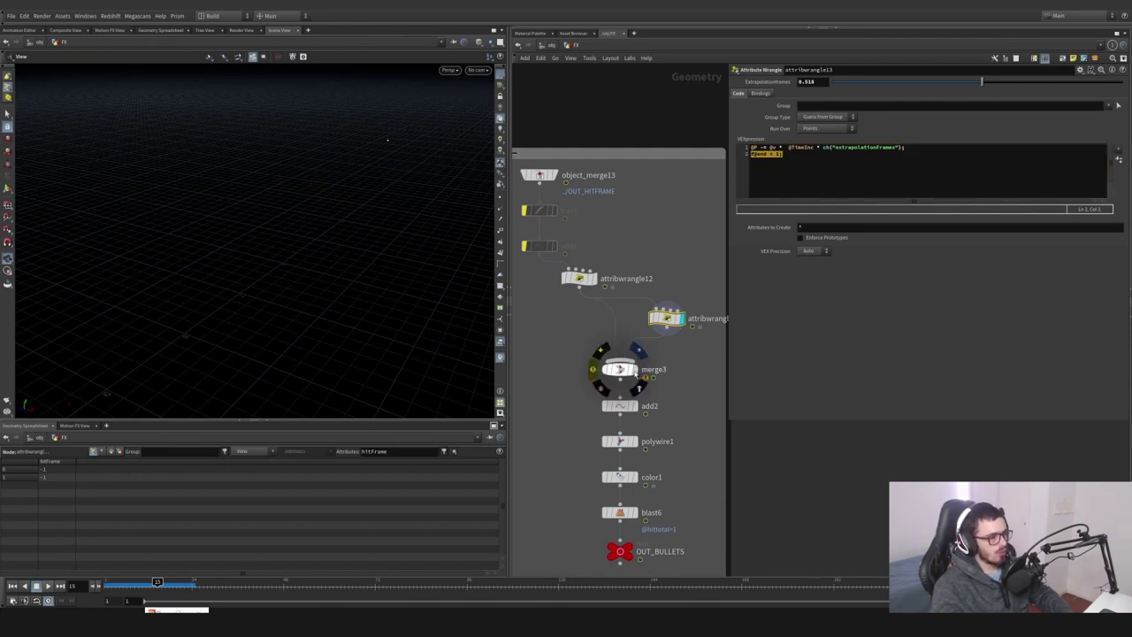
Display merge3, add2, polywire1 and color1 in turn to review how the bullet points become coloured wire geometry
left_click(624, 370)
left_click(631, 408)
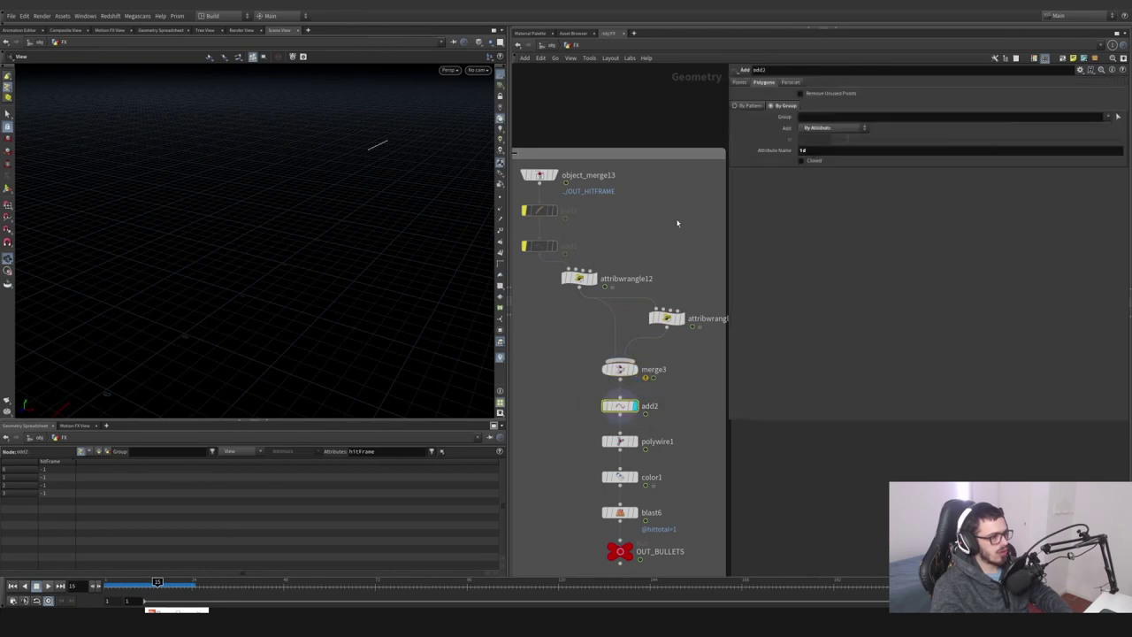
middle_click_drag(647, 433, 662, 355)
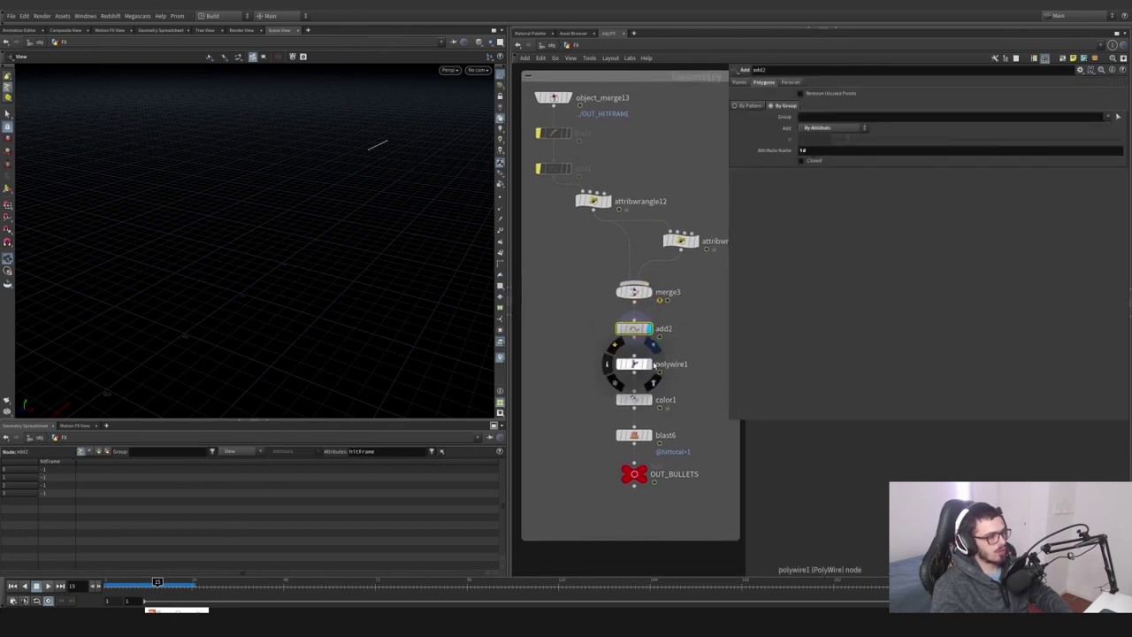
left_click(650, 364)
left_click(634, 365)
left_click(646, 400)
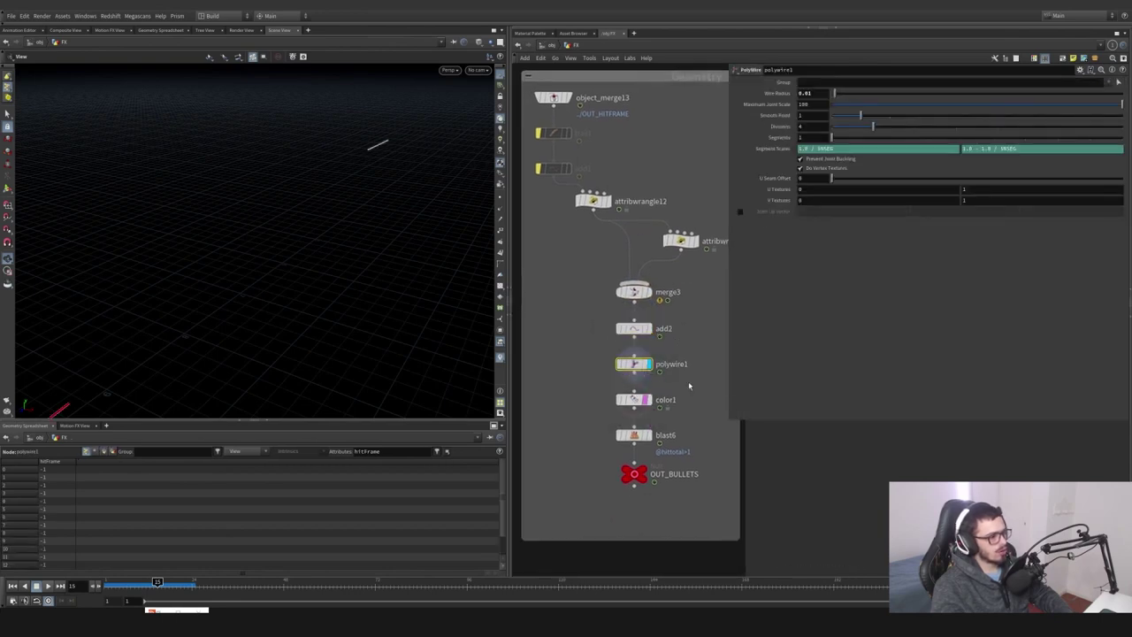
left_click(688, 381)
left_click(657, 402)
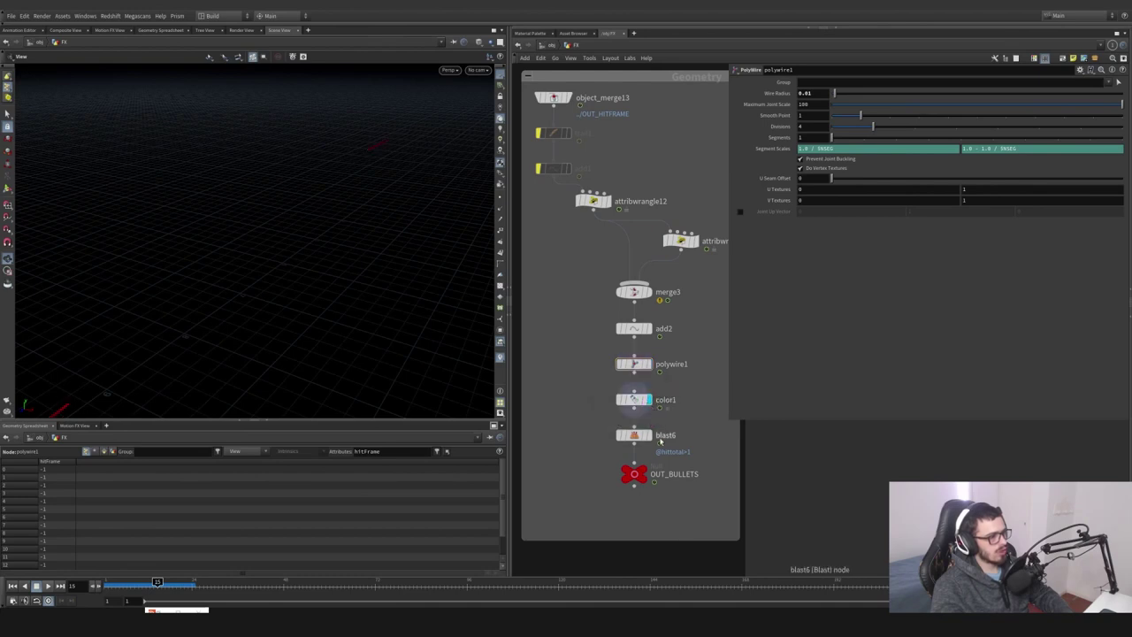
left_click(649, 435)
left_click(673, 442)
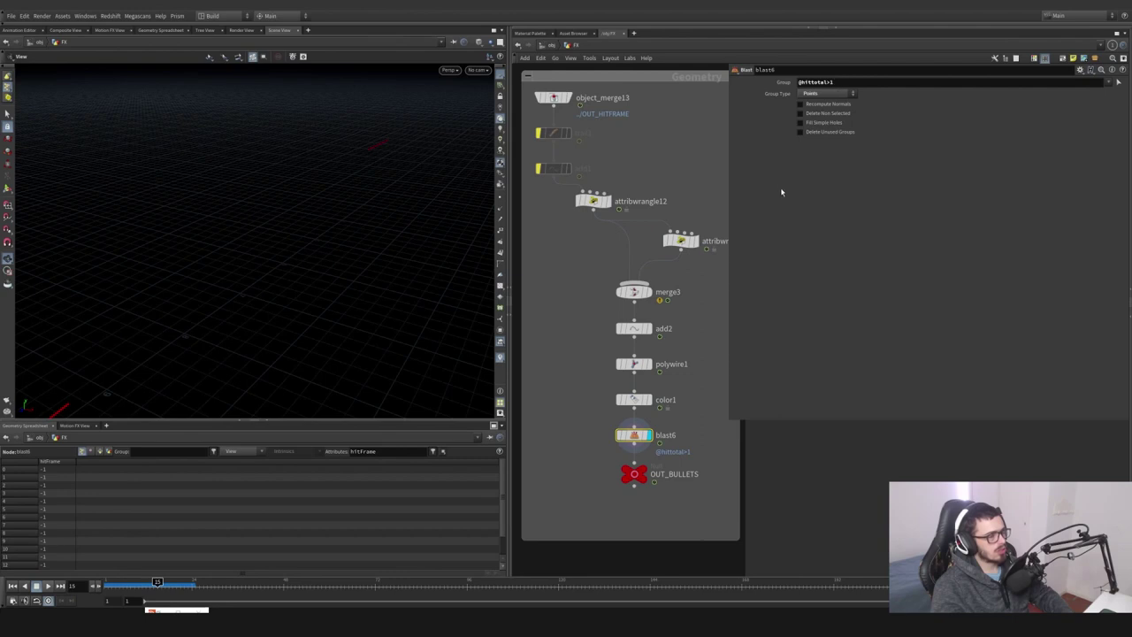
left_click_drag(241, 589, 276, 585)
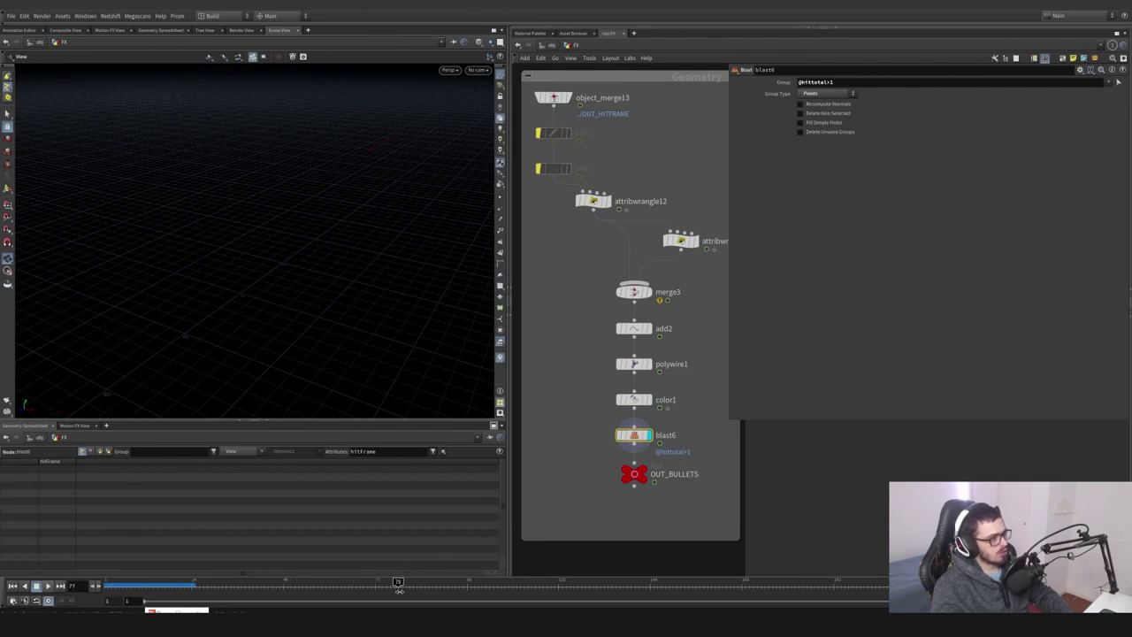
left_click_drag(398, 592, 489, 584)
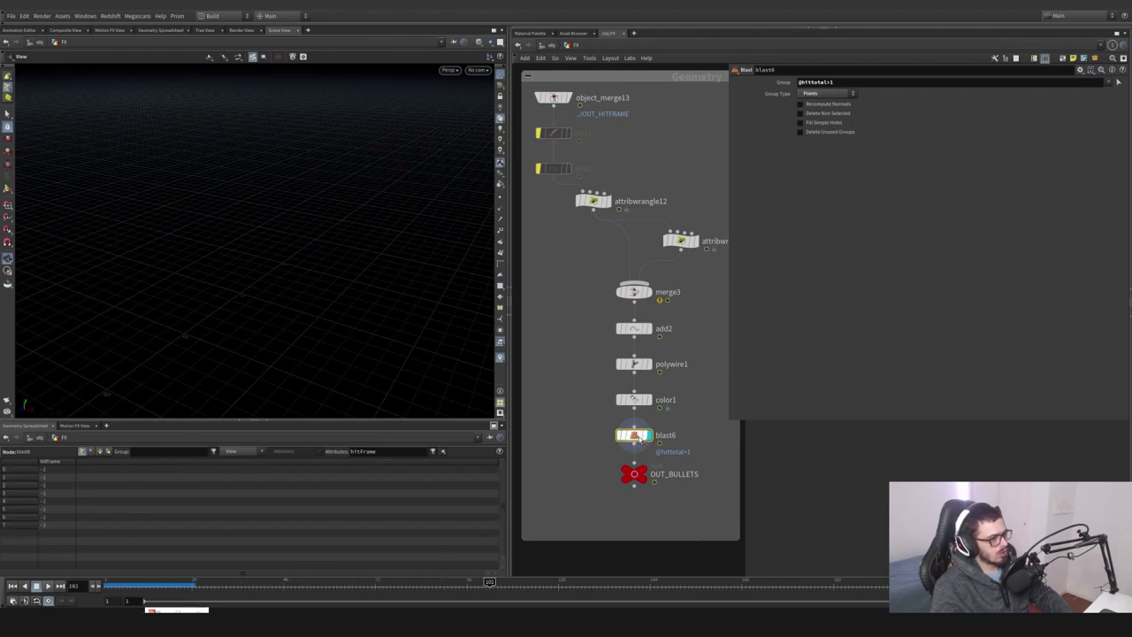
Toggle the bypass of blast6 repeatedly to compare the bullets, leave it bypassed, and display OUT_BULLETS
mouse_move(621, 427)
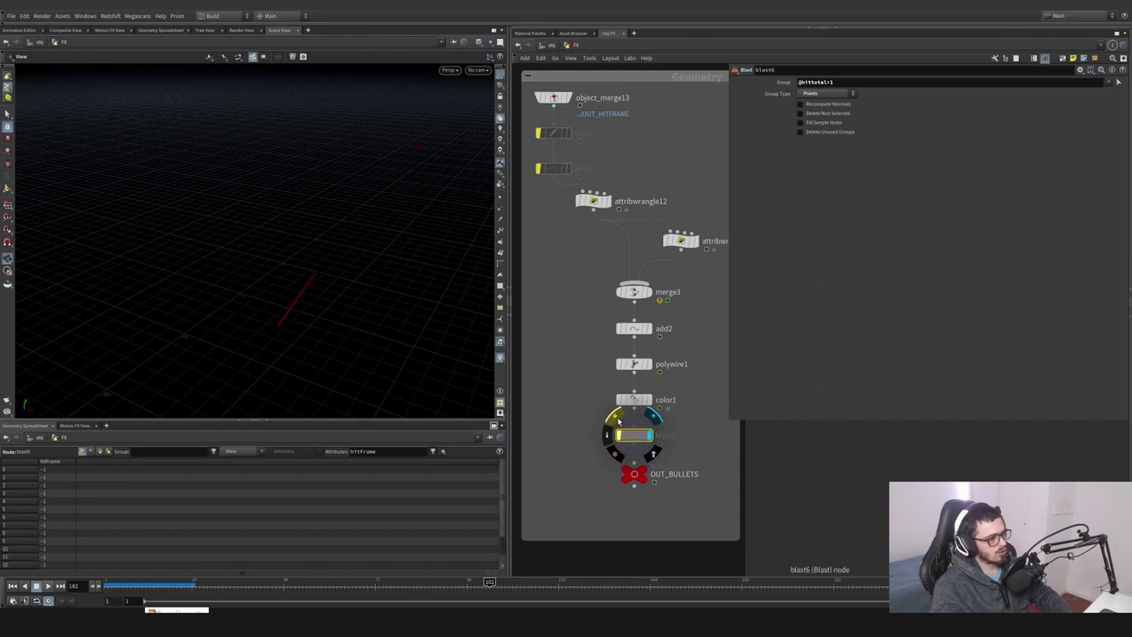
left_click(617, 418)
left_click(616, 417)
left_click(616, 418)
left_click(617, 417)
left_click(616, 417)
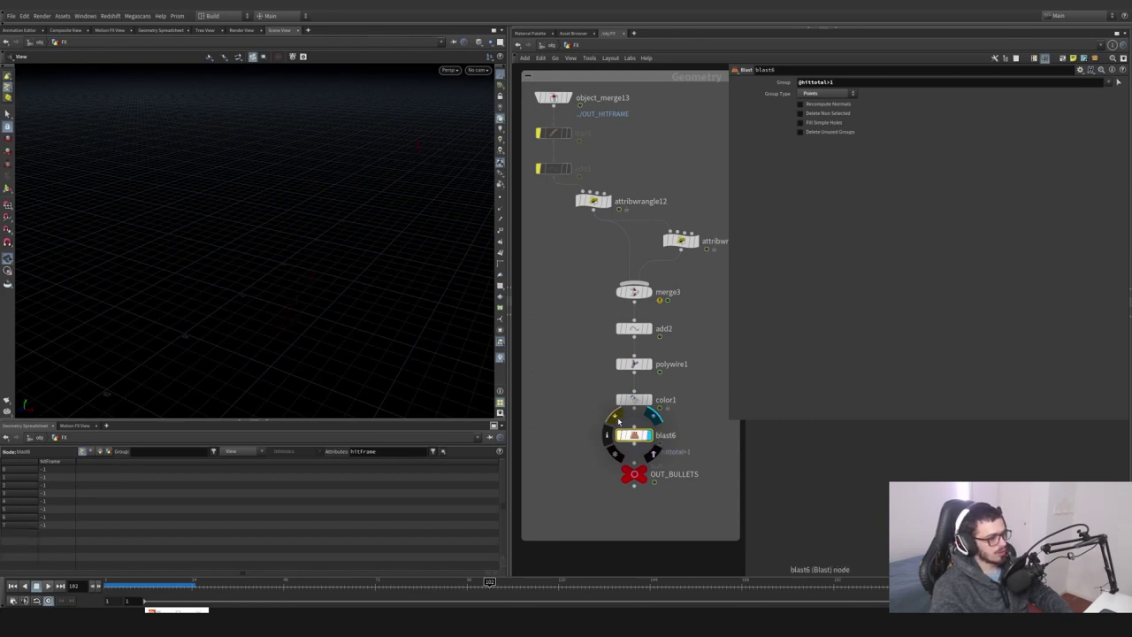
left_click(617, 418)
left_click(634, 474)
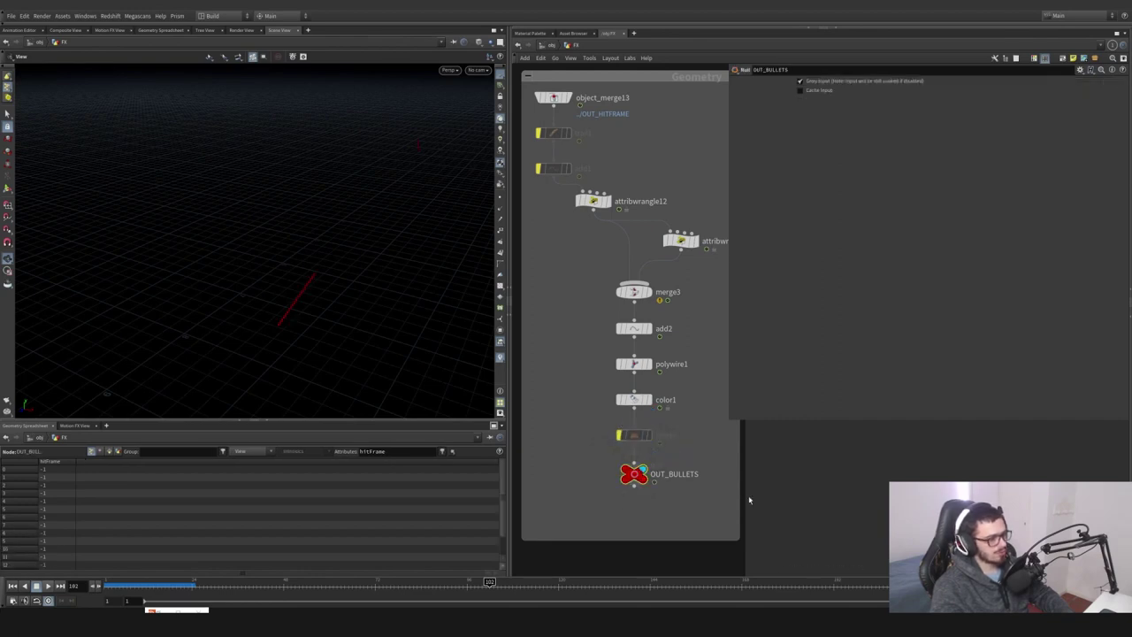
Go to the wet map networks below the main ones, display object_merge14, and frame the room's collision geometry
scroll(749, 501, "down", 10)
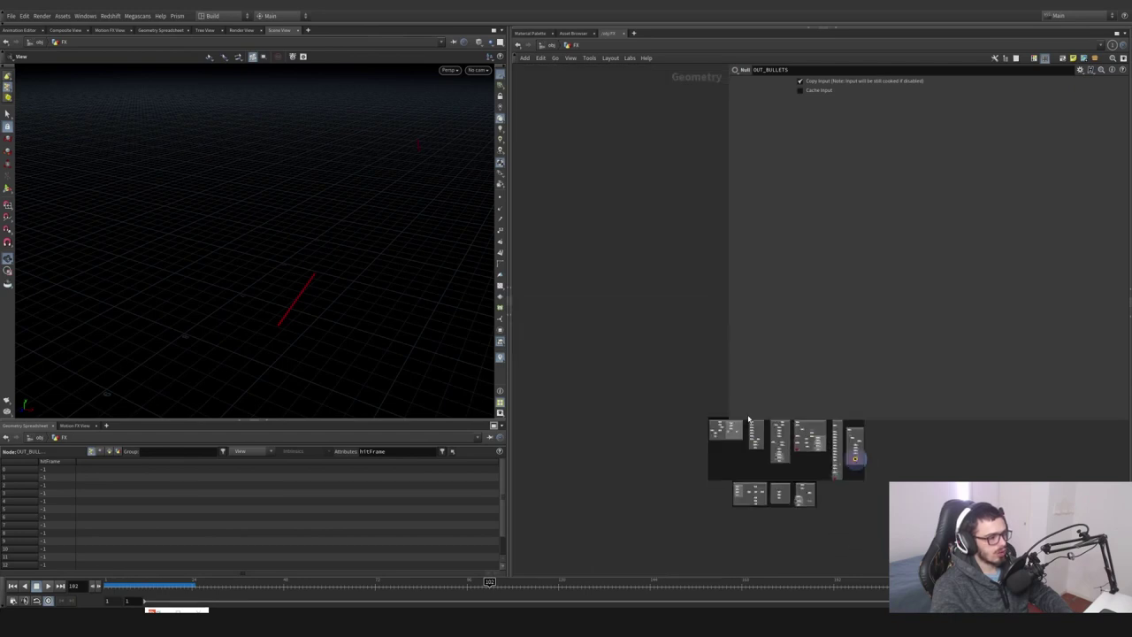
scroll(803, 447, "up", 5)
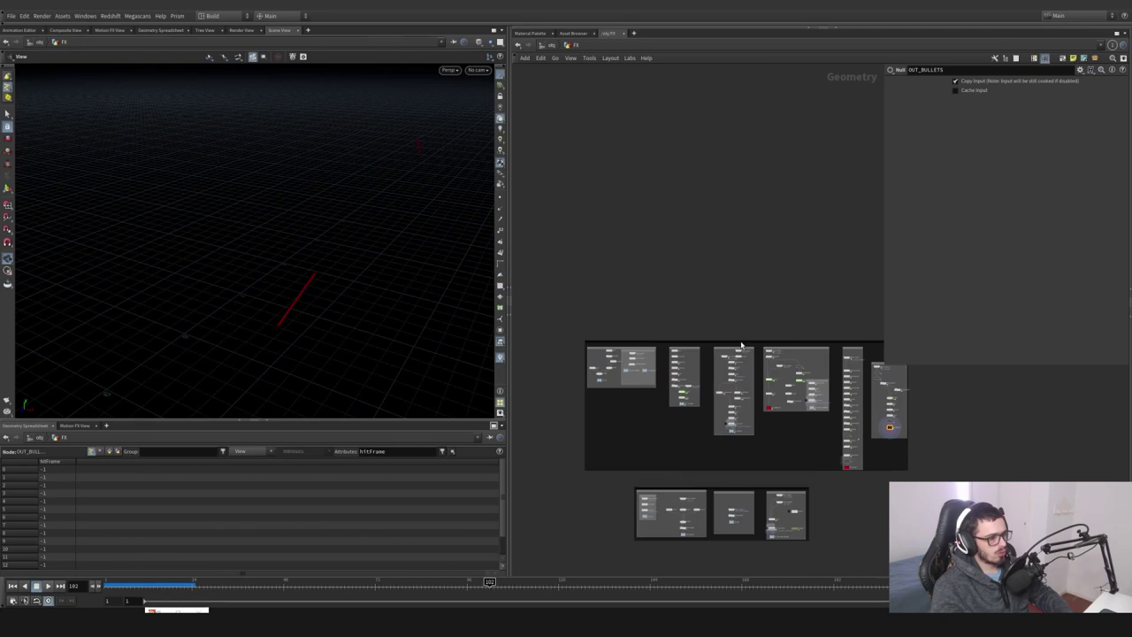
scroll(743, 341, "up", 5)
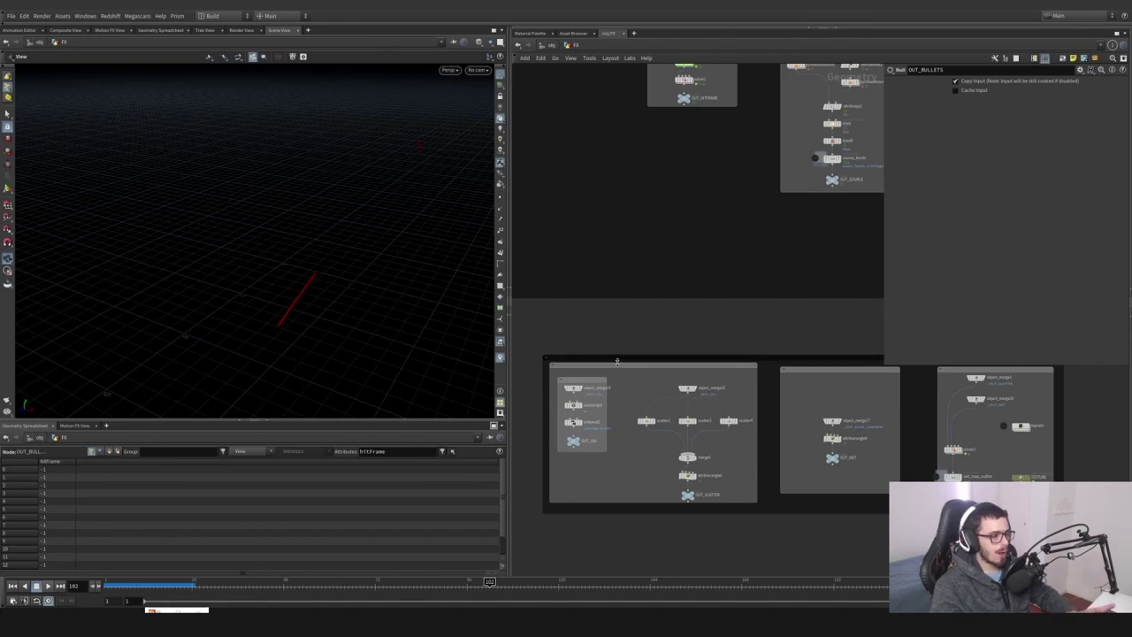
scroll(587, 401, "up", 4)
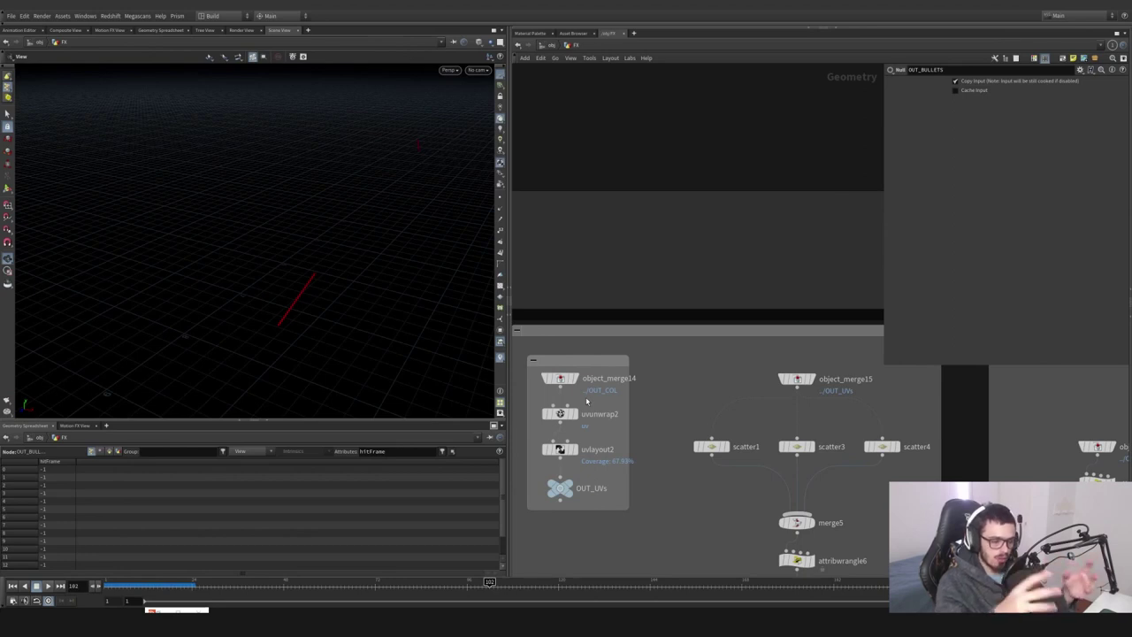
left_click(572, 378)
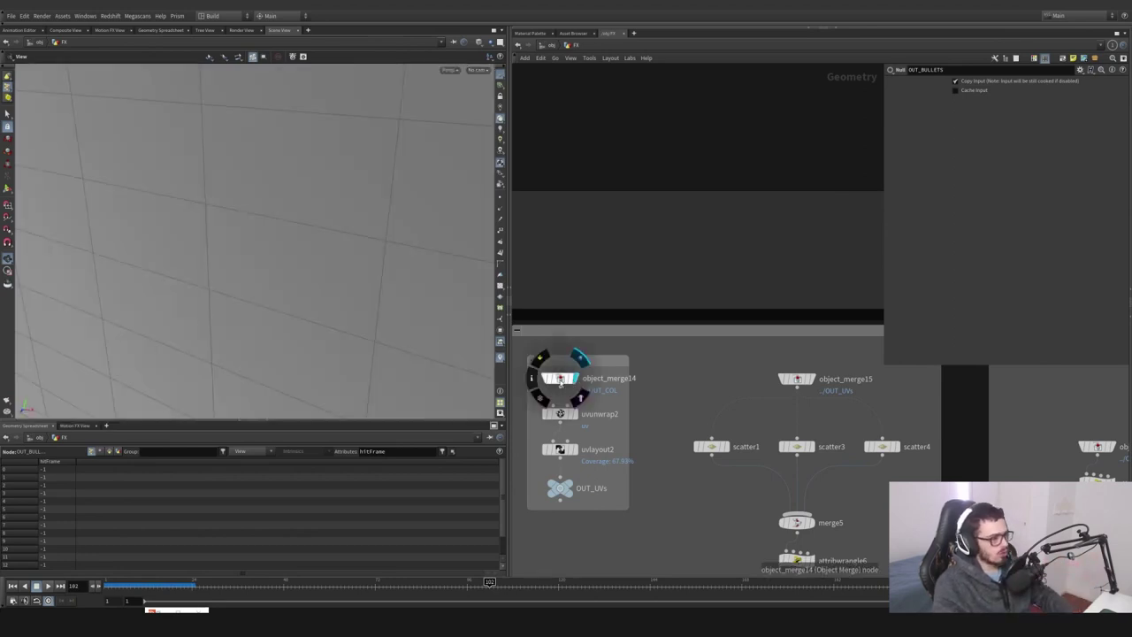
key("g")
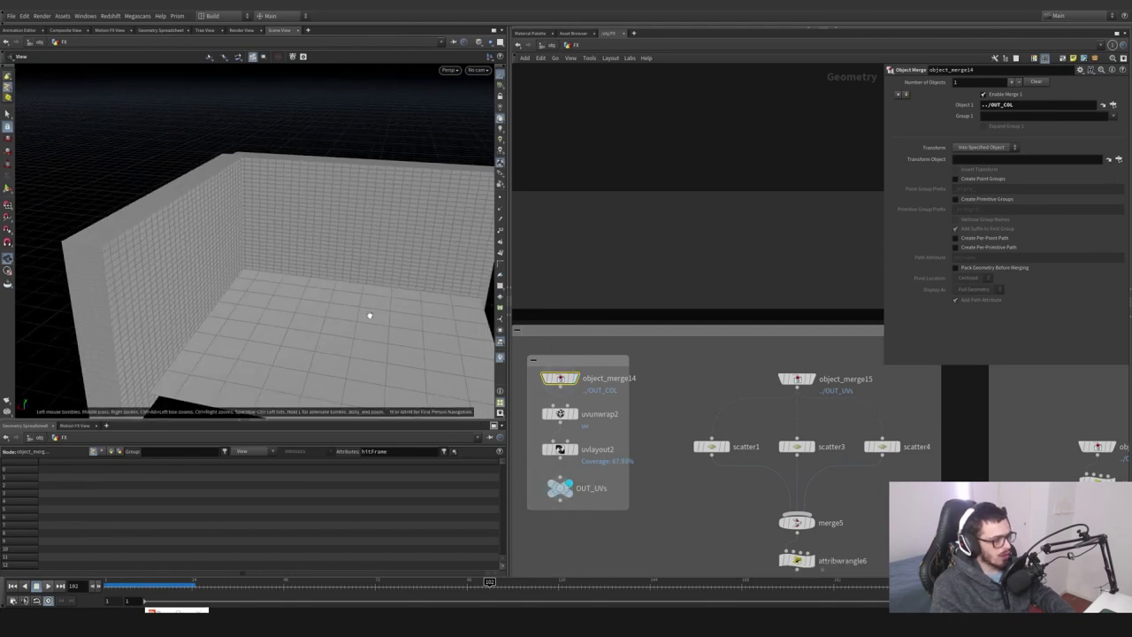
Check the OUT_UVs result in the UV viewport, return to perspective, and examine the axis alignment of uvlayout2
key("space+5")
key("space+1")
left_click(560, 449)
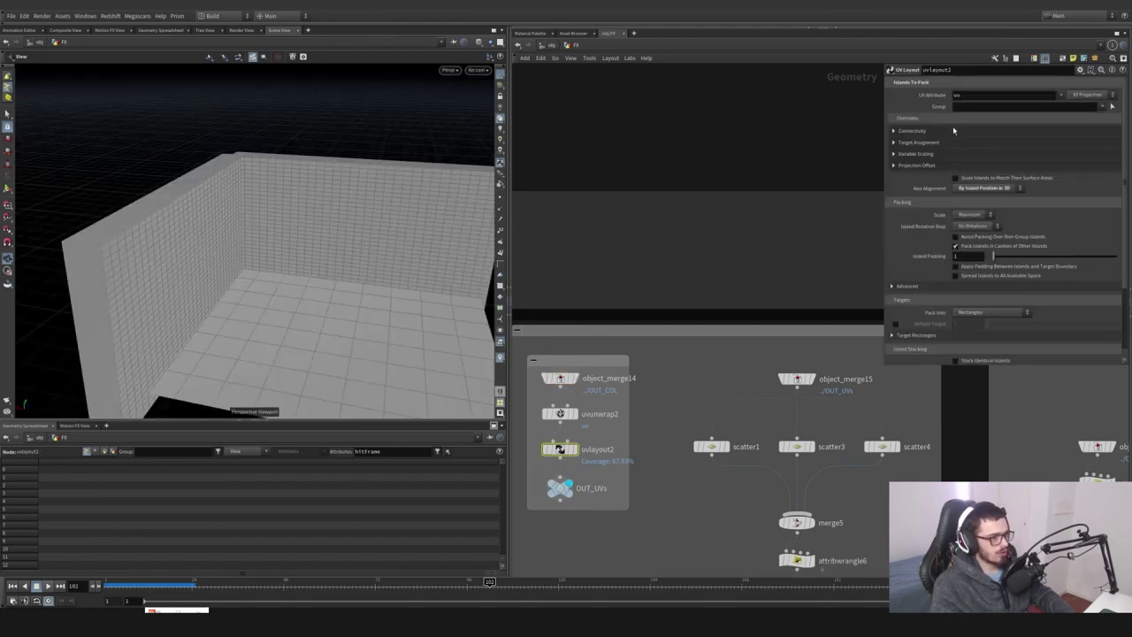
left_click(979, 190)
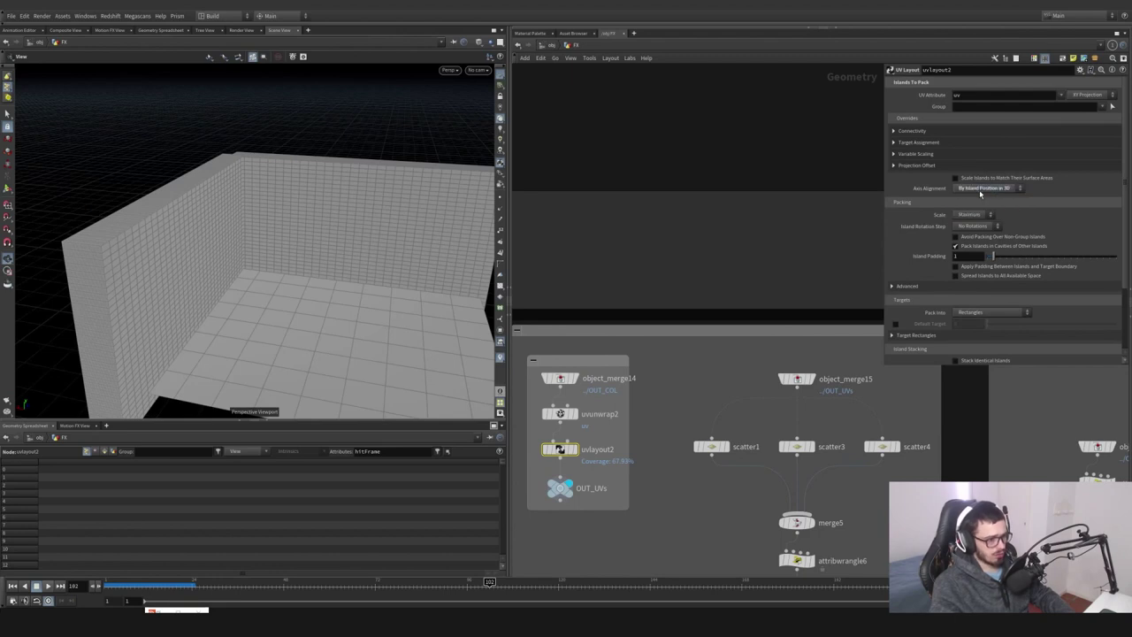
Display object_merge15 and compare the point count and seed settings of scatter1, scatter3 and scatter4
middle_click_drag(706, 400, 597, 353)
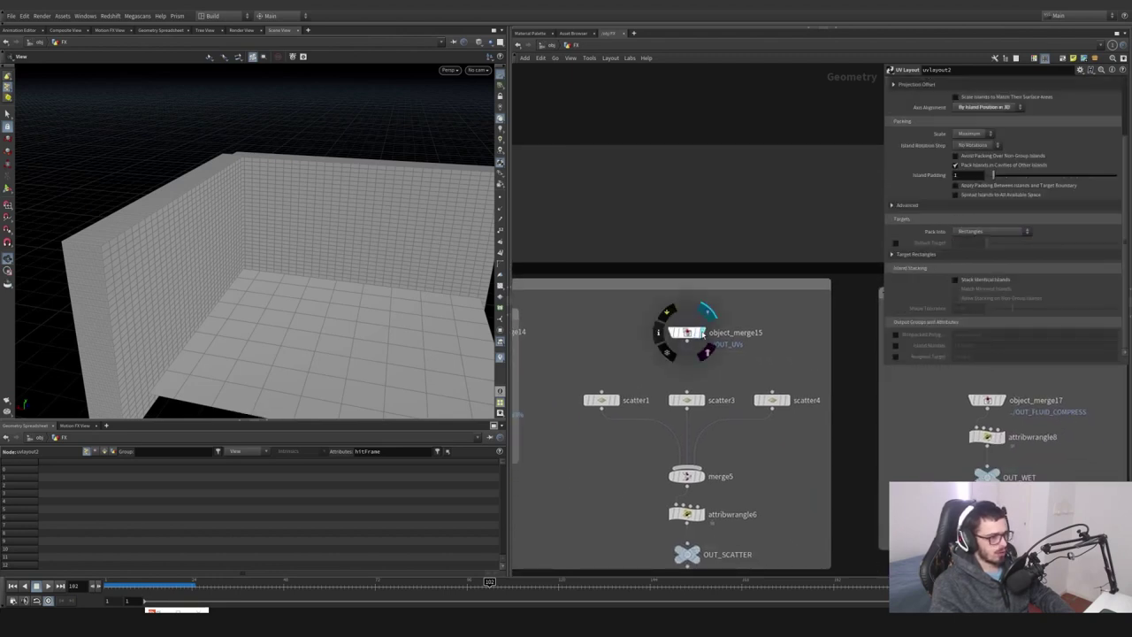
left_click(708, 312)
left_click(602, 400)
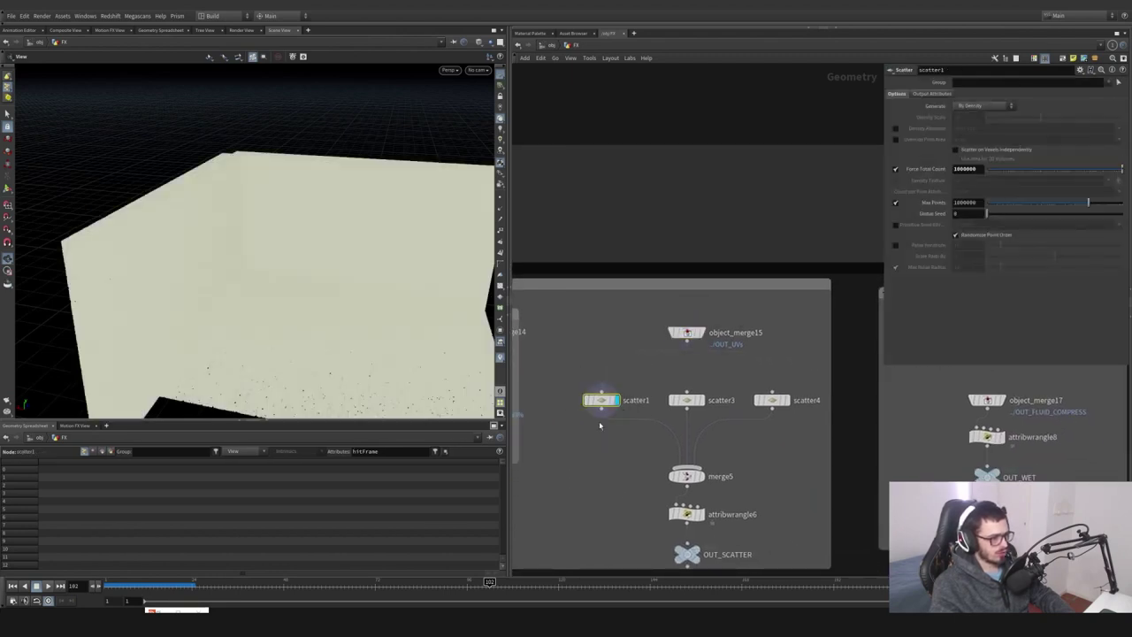
left_click(699, 401)
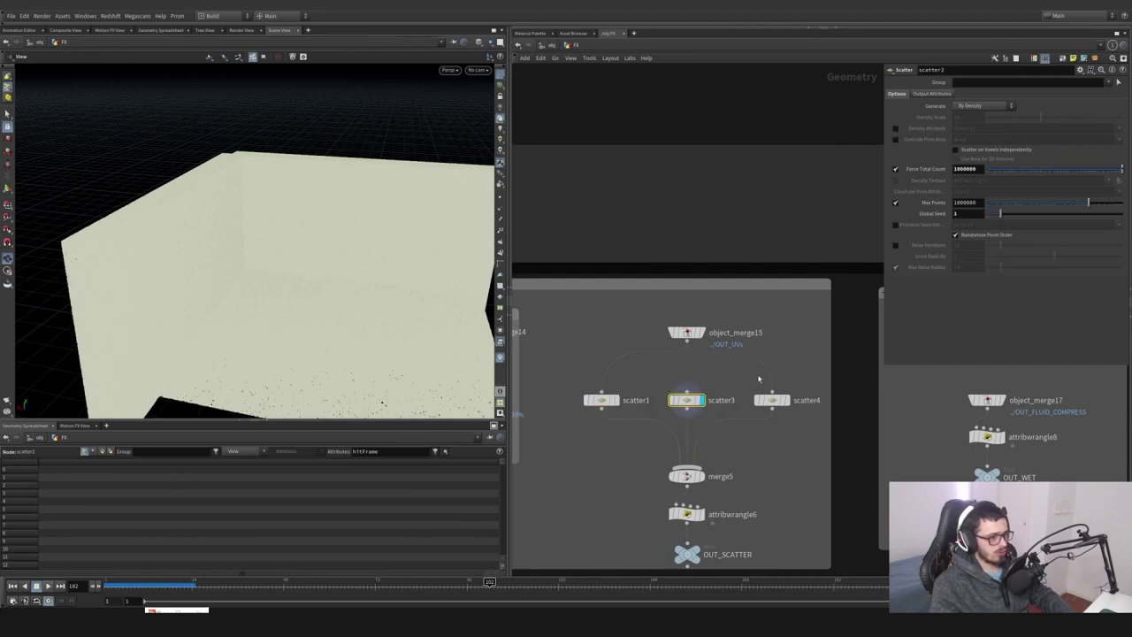
left_click(780, 402)
Display merge5 and inspect the combined scattered points up close near the floor edge
middle_click_drag(733, 435, 749, 362)
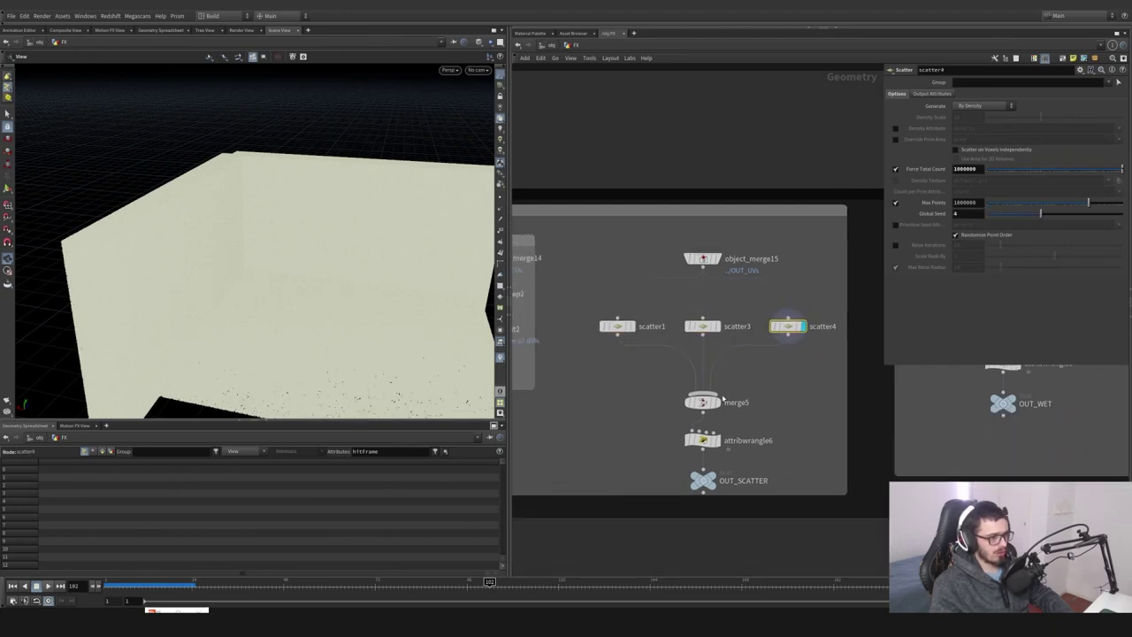
left_click(721, 386)
middle_click_drag(366, 340, 265, 221)
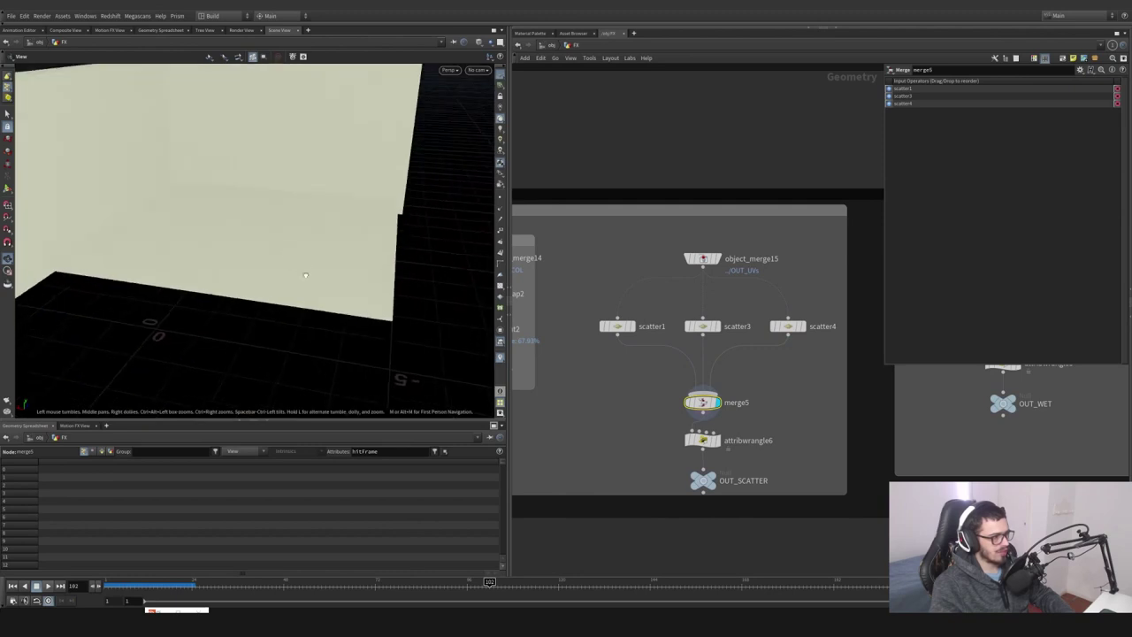
left_click_drag(265, 221, 363, 293)
scroll(363, 293, "up", 4)
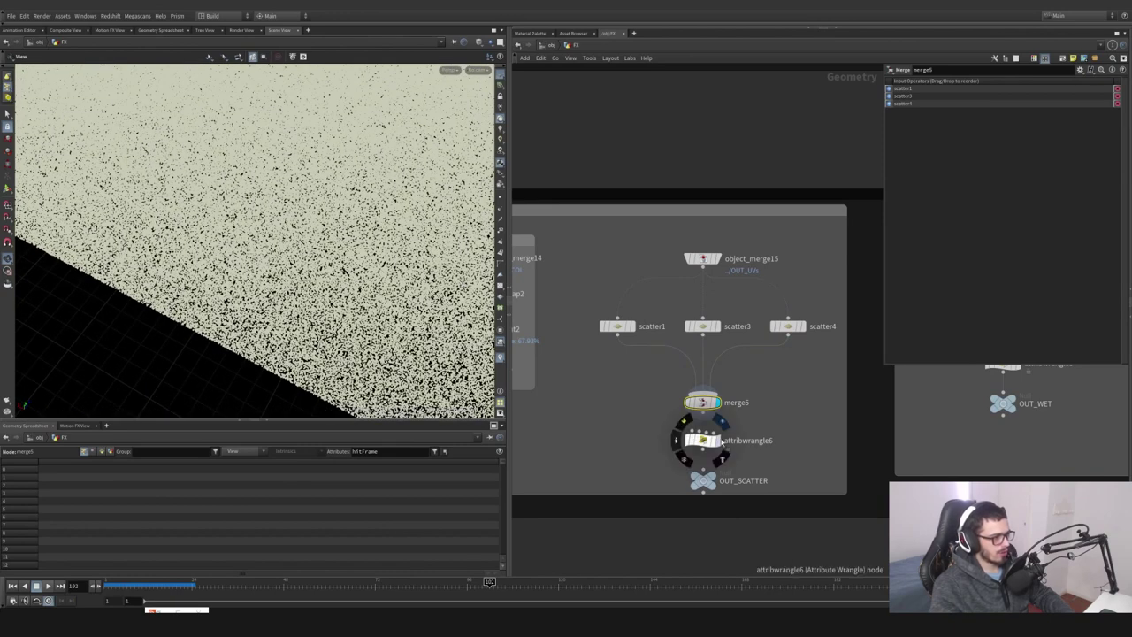
Display attribwrangle6 and review the expression that initializes the wet attribute on the scattered points
left_click(688, 435)
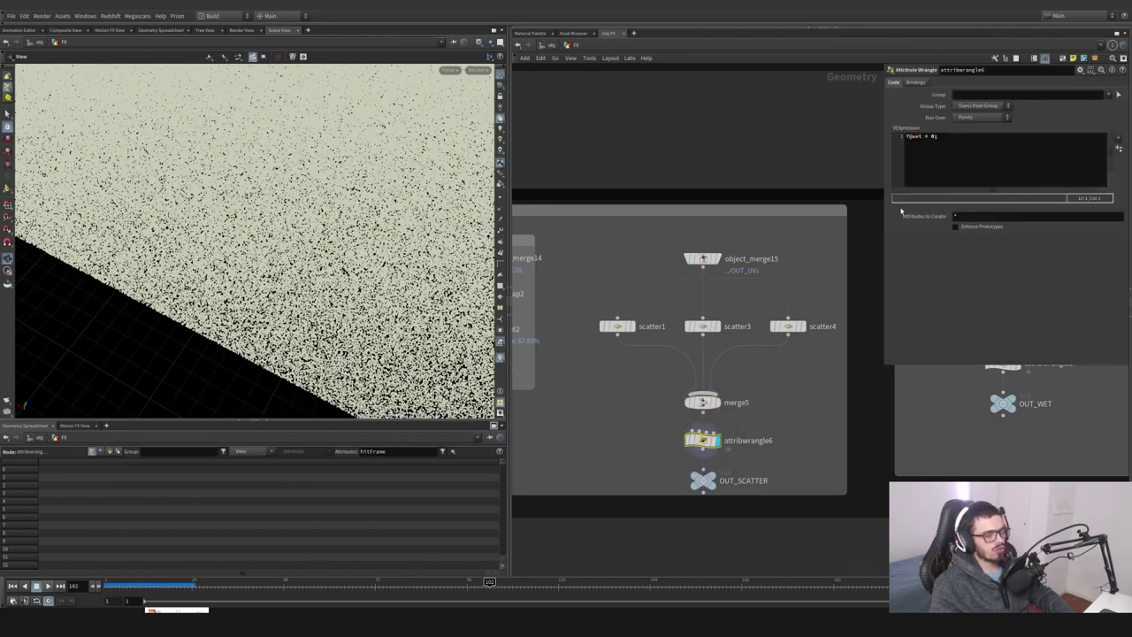
middle_click_drag(840, 391, 632, 388)
scroll(681, 382, "down", 3)
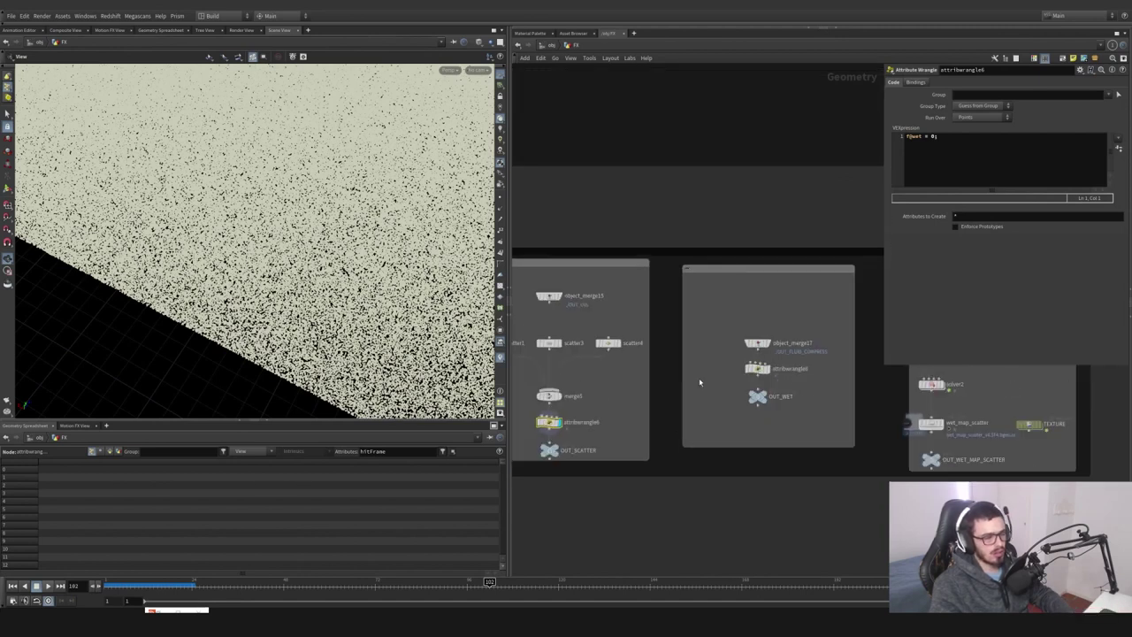
middle_click_drag(699, 382, 591, 351)
scroll(344, 226, "down", 3)
Enable the wet visualizer in the scene viewport and check the wet attribute in the geometry spreadsheet
middle_click_drag(350, 233, 265, 318)
right_click(499, 358)
left_click(503, 338)
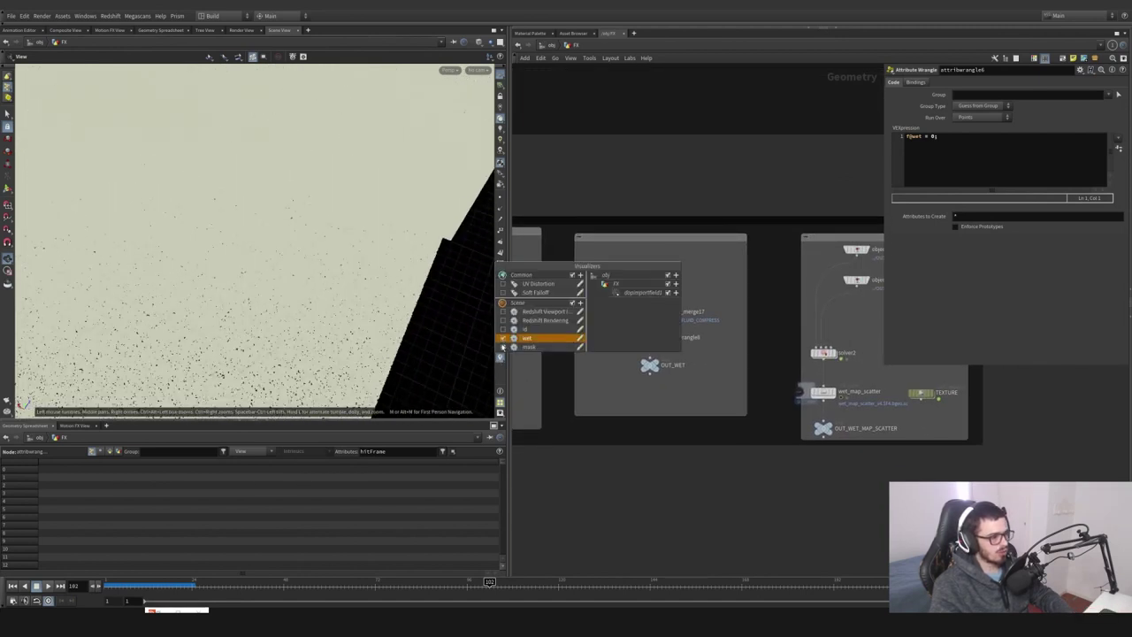
left_click(503, 341)
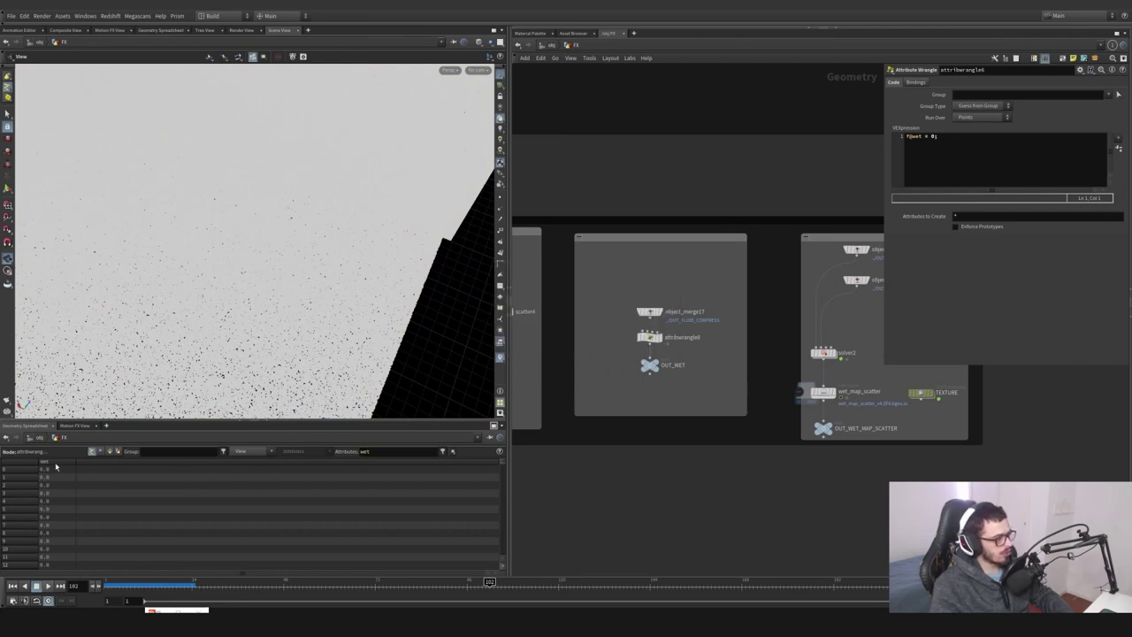
left_click(56, 464)
Display the compressed fluid imported by object_merge17 and select that node
scroll(656, 326, "up", 2)
left_click(665, 306)
left_click_drag(721, 277, 638, 313)
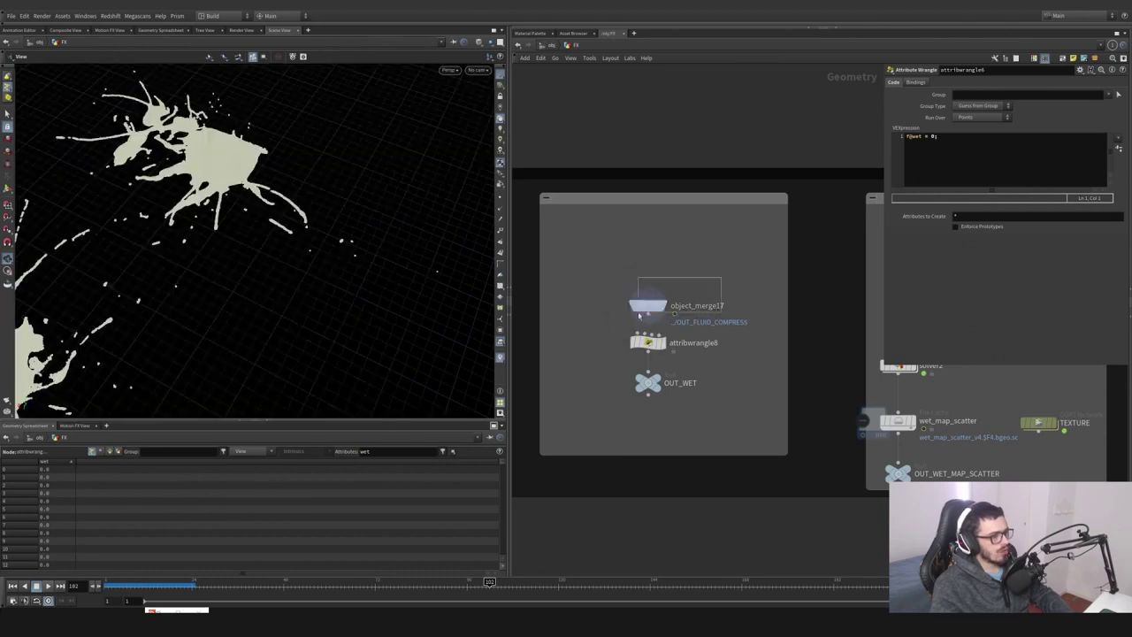
Display attribwrangle8, review its wet attribute expression for the fluid points, and display OUT_WET
scroll(655, 336, "up", 2)
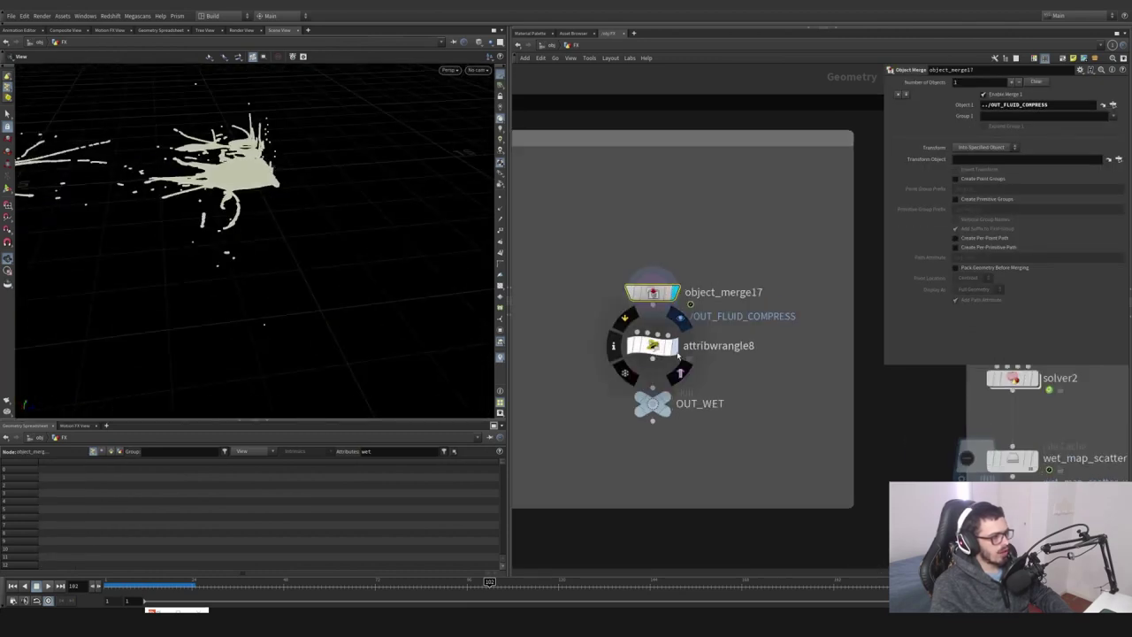
left_click(674, 351)
left_click(946, 143)
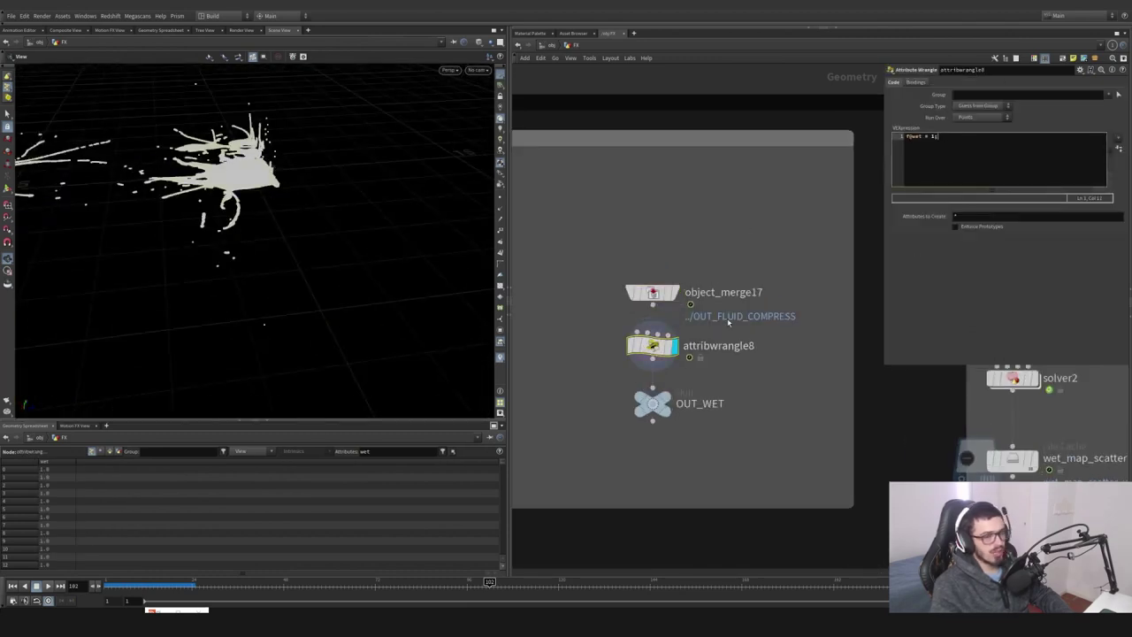
left_click(653, 403)
scroll(557, 405, "down", 3)
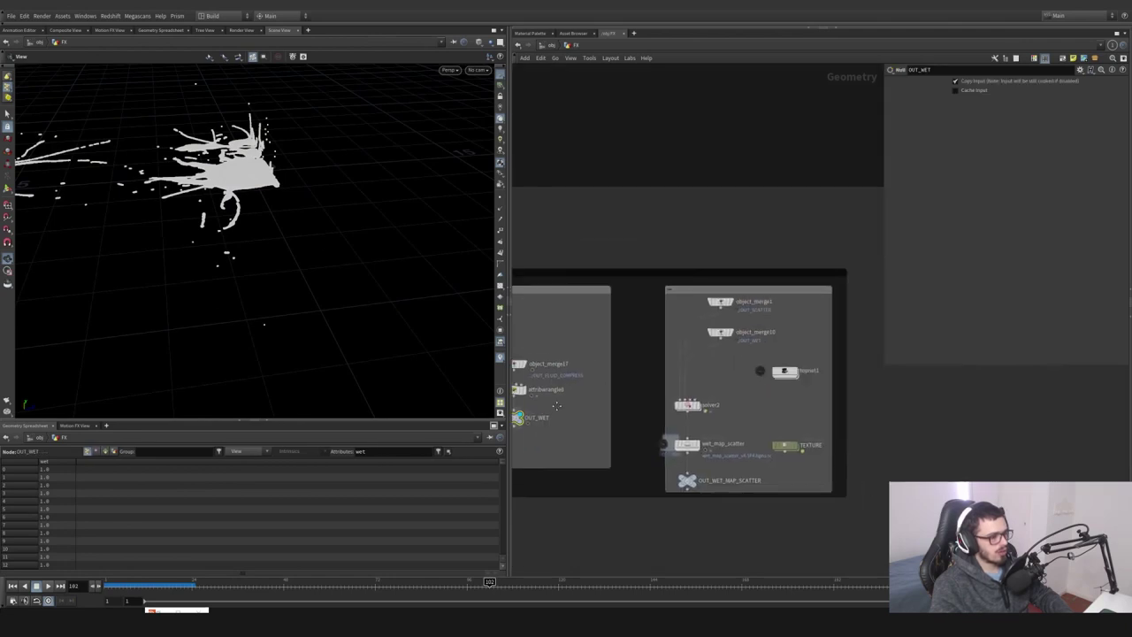
Display object_merge1 and object_merge10 in turn, and scrub the timeline back to view the OUT_WET fluid points at an early frame
scroll(730, 345, "up", 5)
left_click(732, 216)
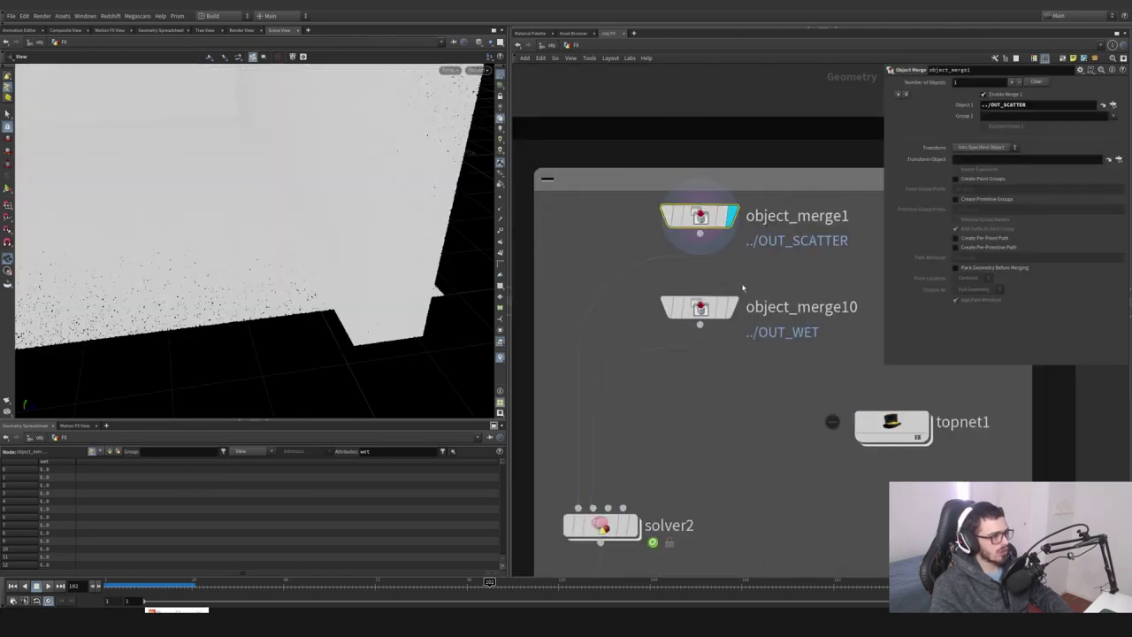
left_click(741, 285)
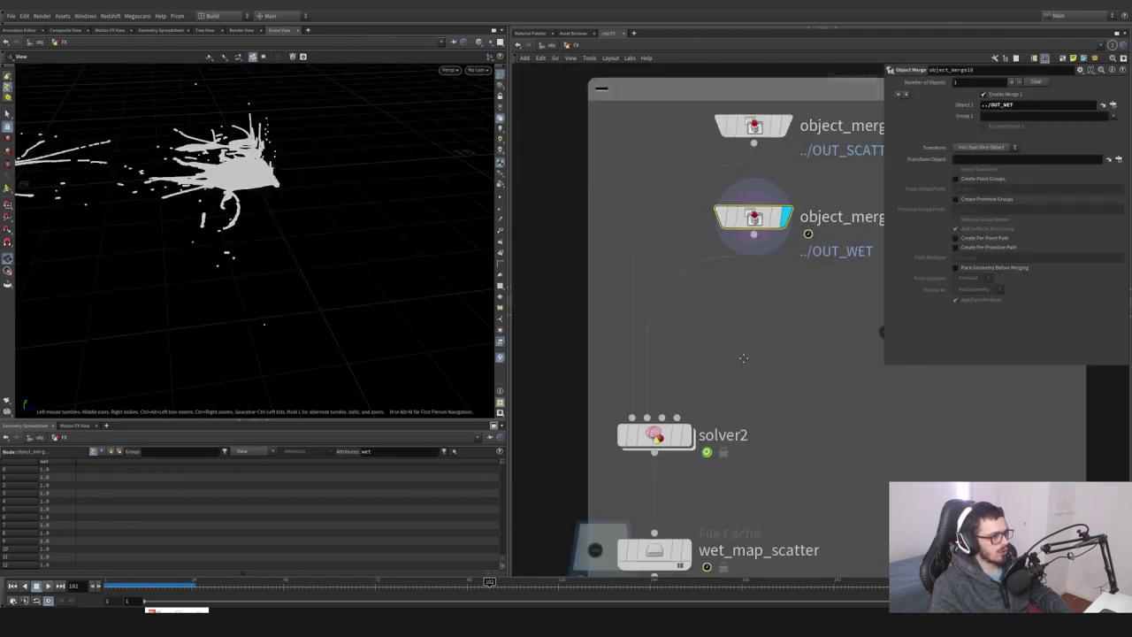
left_click(149, 581)
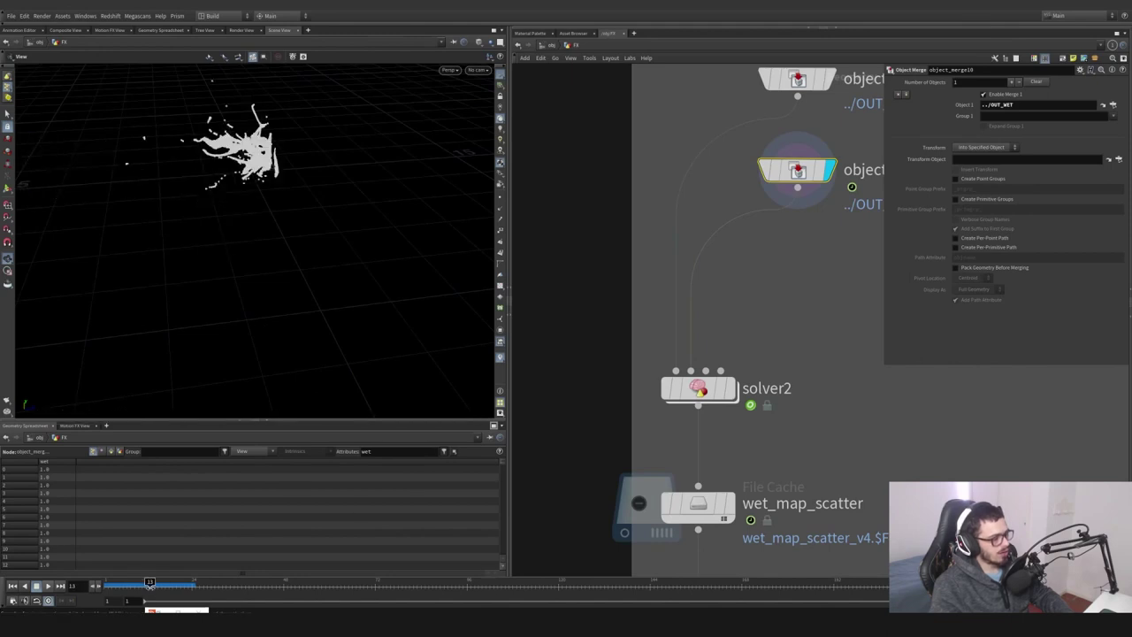
Open the solver2 network, select Prev_Frame, and examine the wet attribute spreading over the scattered points in the viewport
left_click(699, 389)
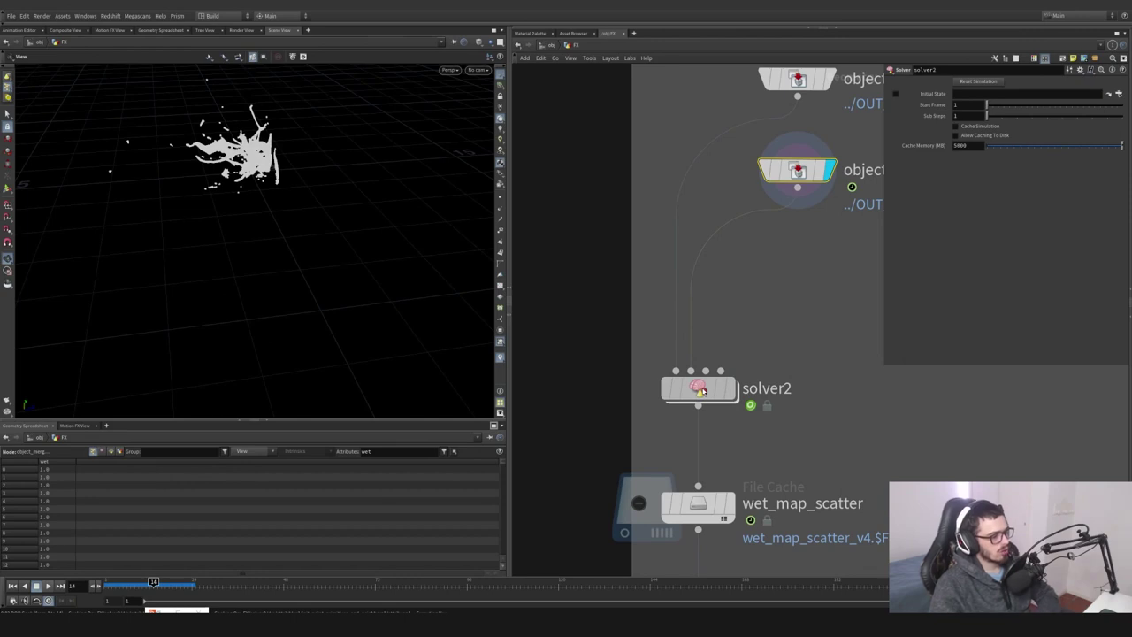
double_click(699, 389)
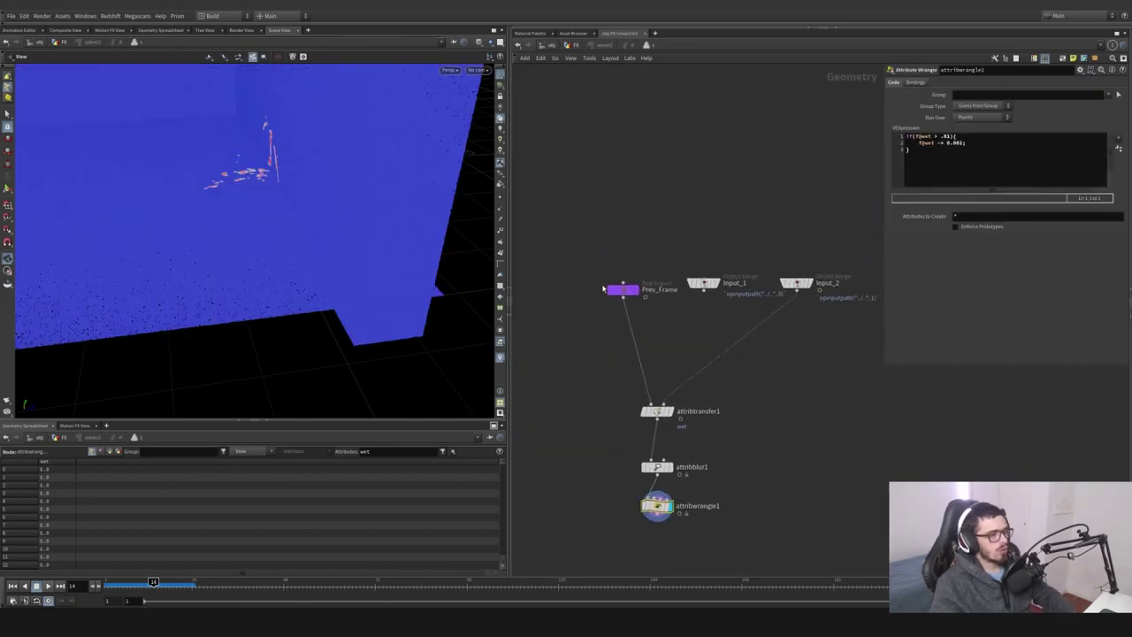
mouse_move(661, 313)
left_mouse_down()
mouse_move(608, 260)
mouse_move(653, 311)
left_mouse_up()
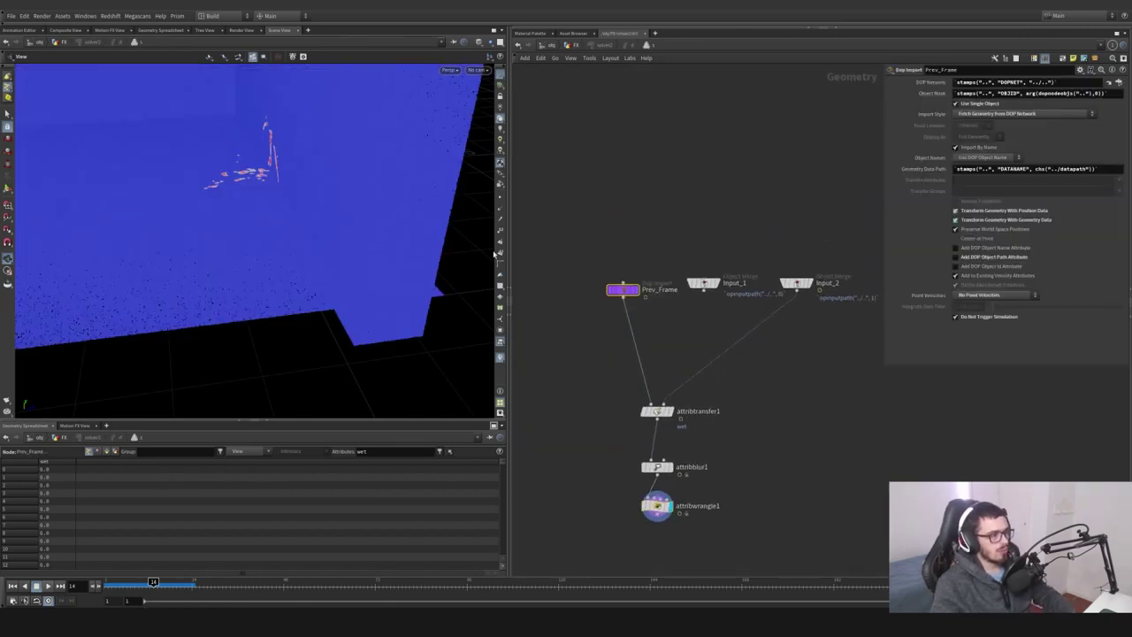
left_click_drag(464, 248, 436, 246, "alt")
right_click_drag(348, 232, 501, 208)
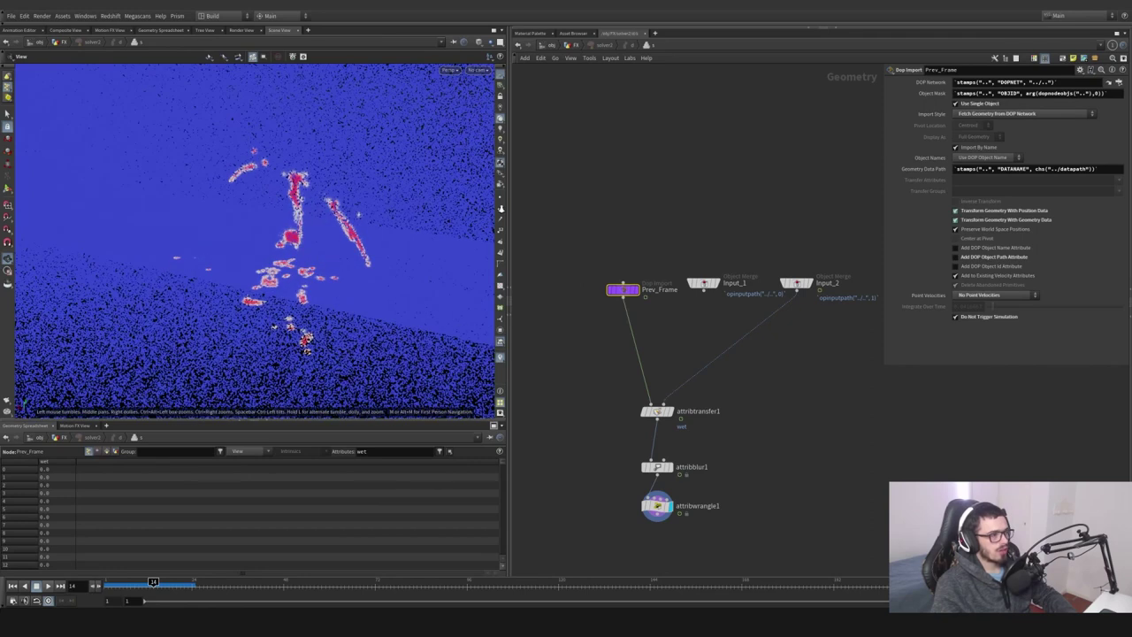
Move Input_2 beneath Input_1 and display it to inspect the incoming fluid points
left_click_drag(797, 284, 700, 333)
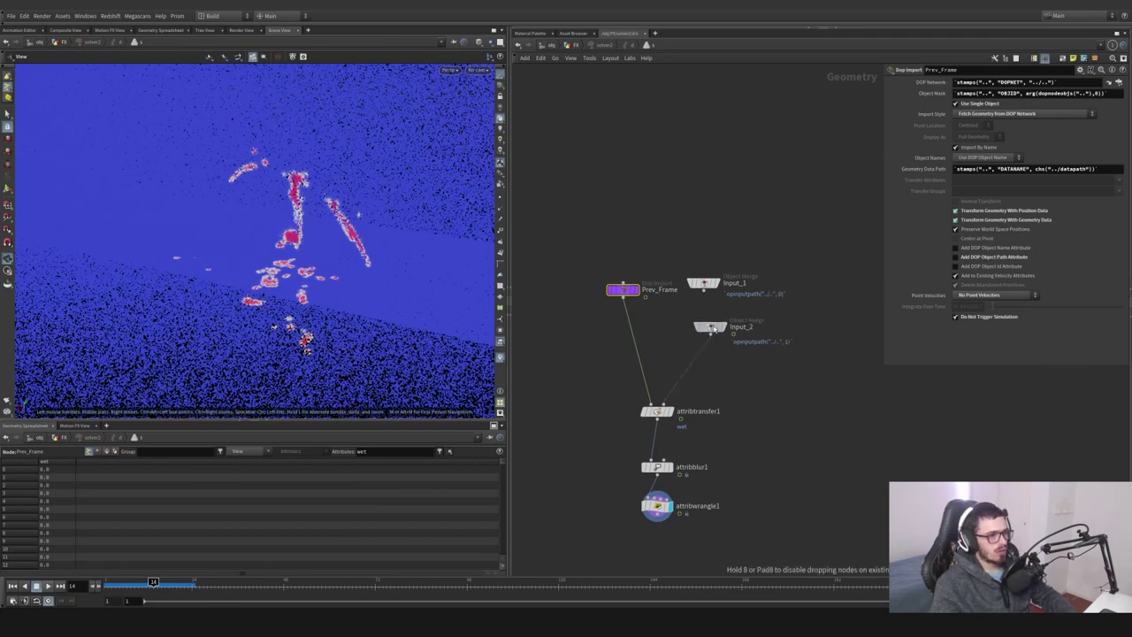
left_click(715, 332)
left_click(699, 332)
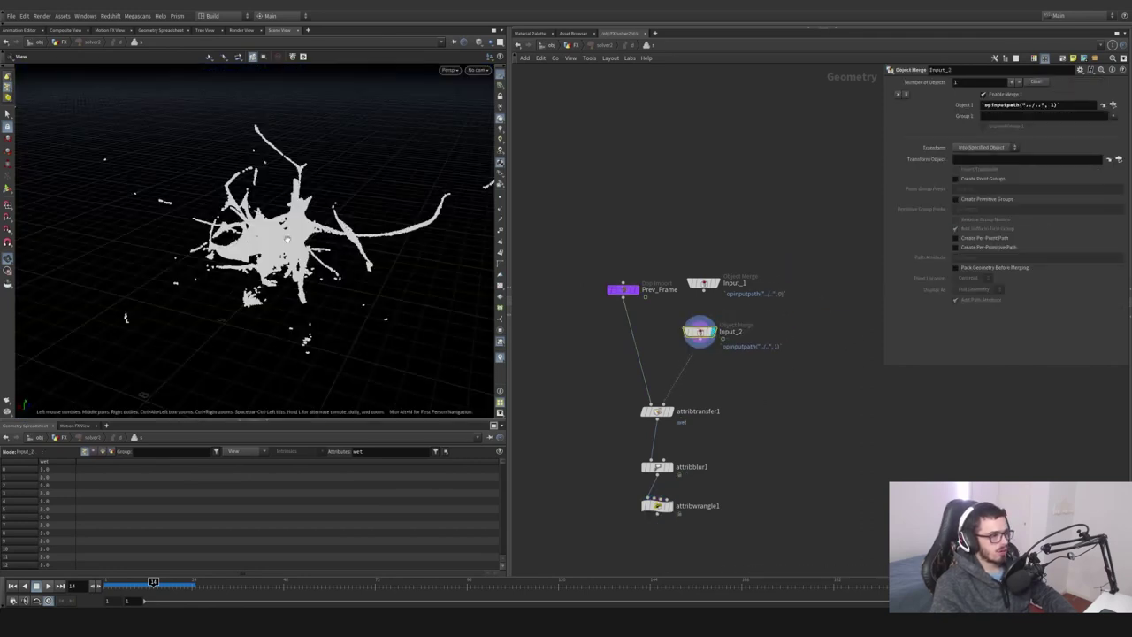
left_click_drag(274, 256, 420, 221)
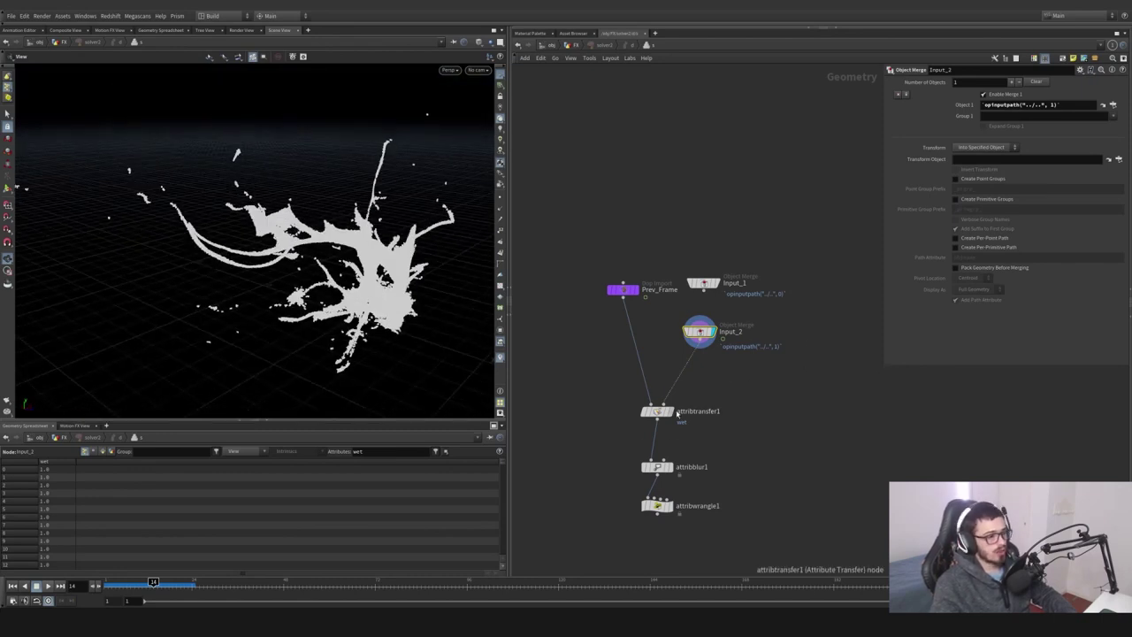
Display attribtransfer1 and review its distance threshold, blend width and transferred point attribute
left_click(657, 410)
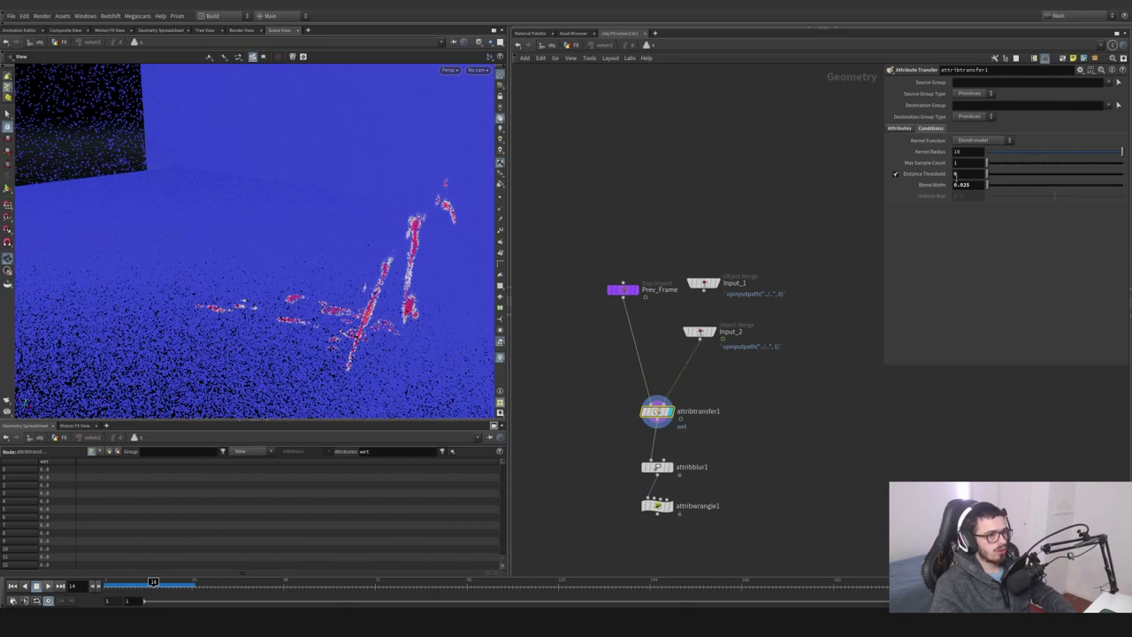
double_click(956, 174)
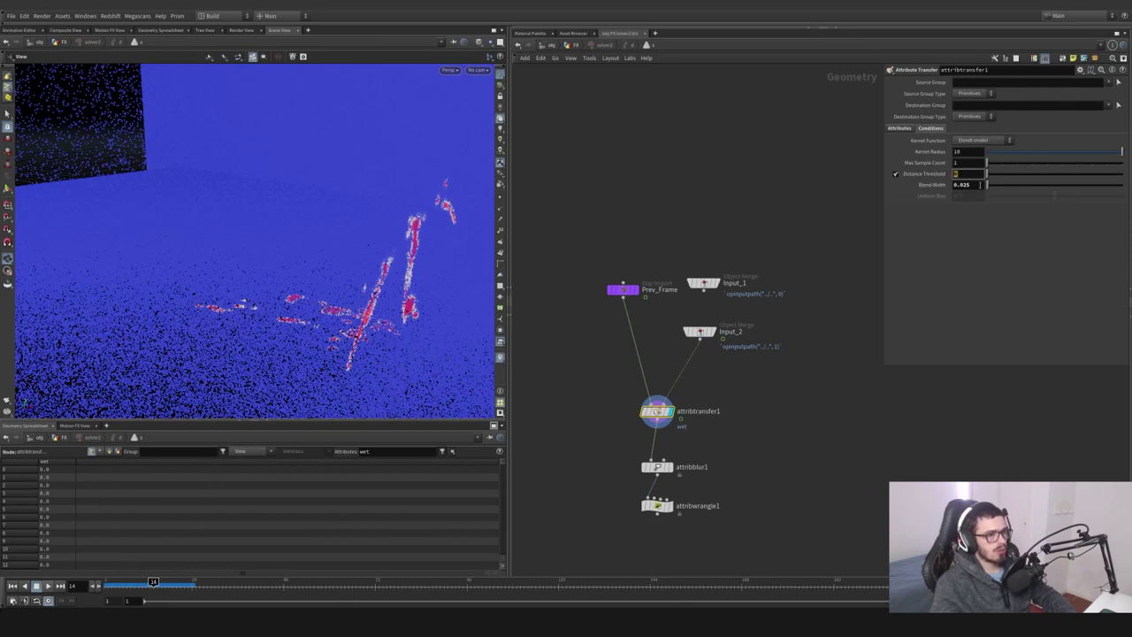
left_click_drag(975, 185, 968, 184)
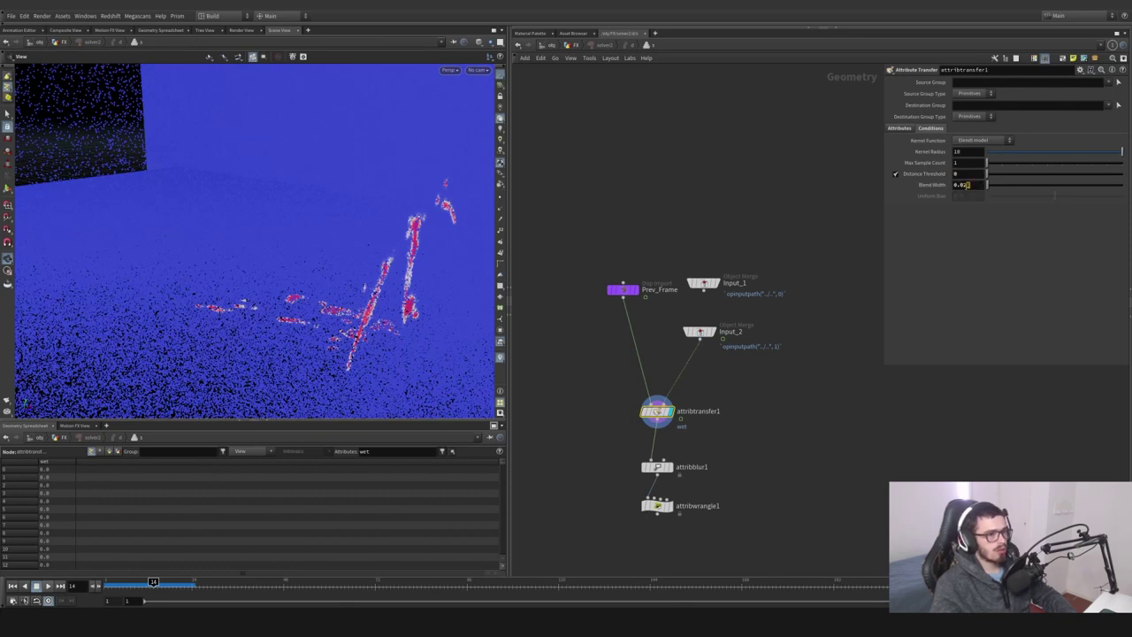
left_click(900, 127)
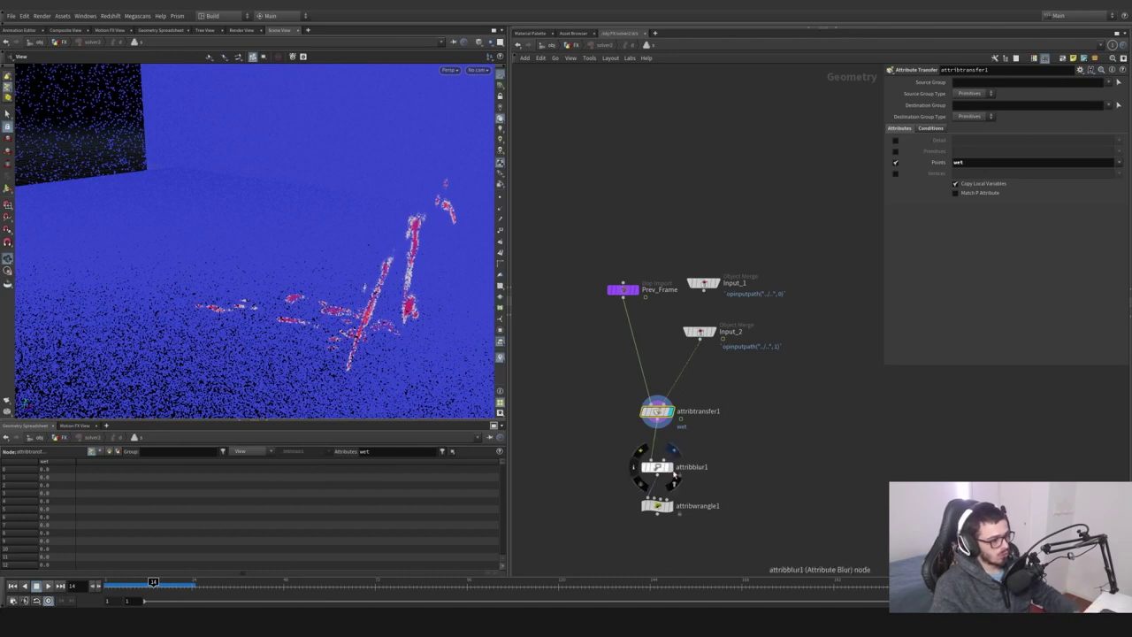
Display attribblur1 and attribwrangle1 in turn, reviewing the blur settings and the wrangle expression that reduces the wet attribute
left_click(657, 467)
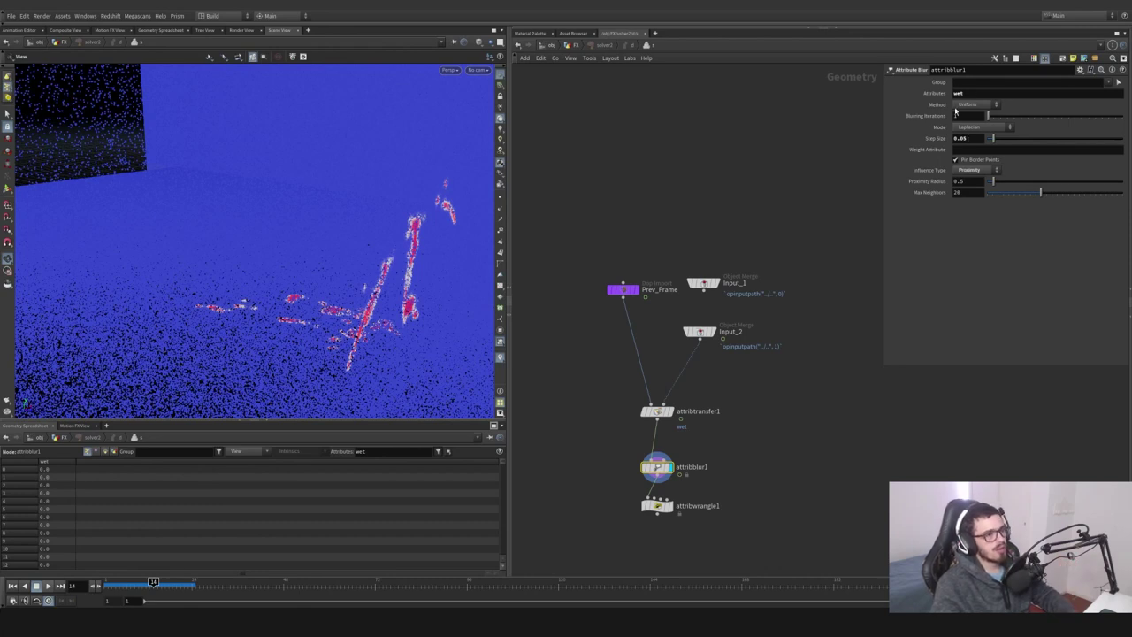
middle_click_drag(762, 429, 775, 349)
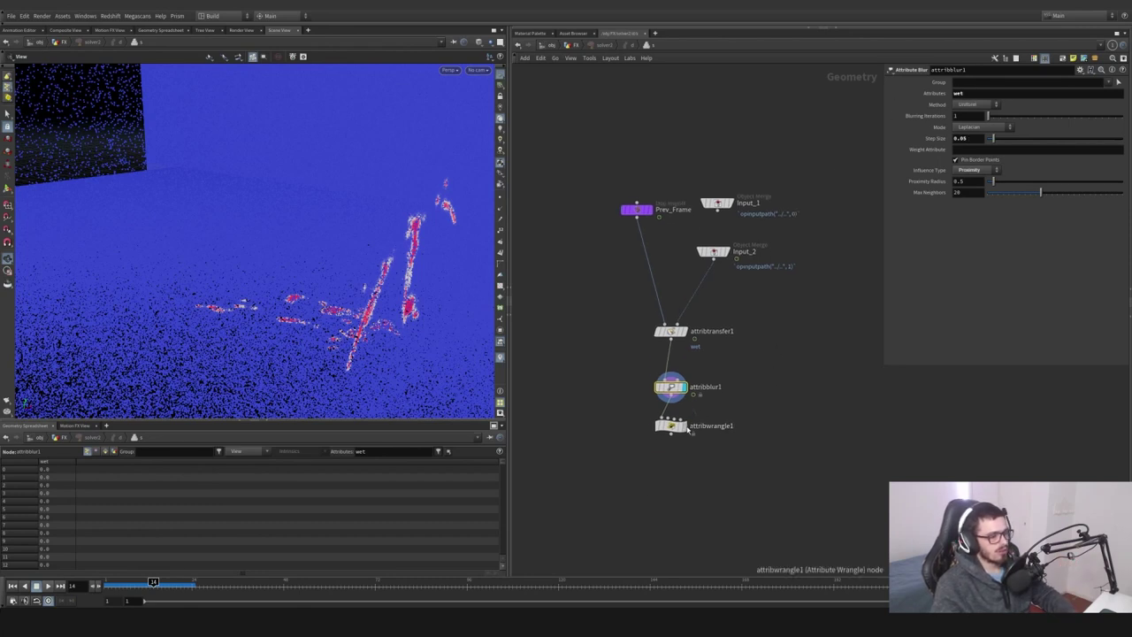
left_click(669, 425)
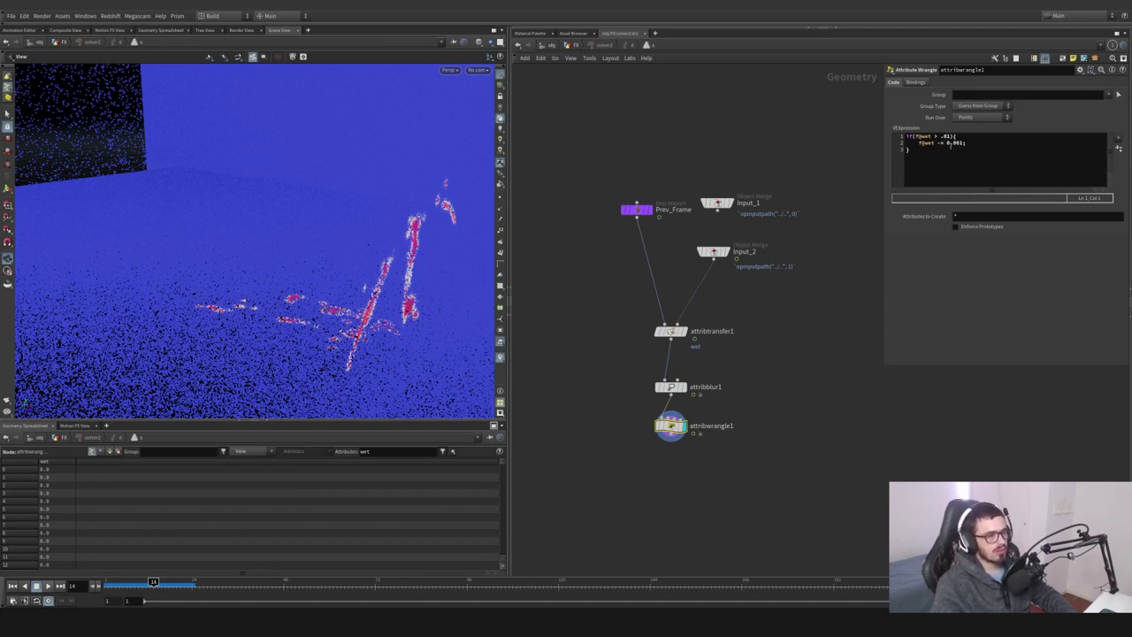
left_click_drag(965, 142, 912, 143)
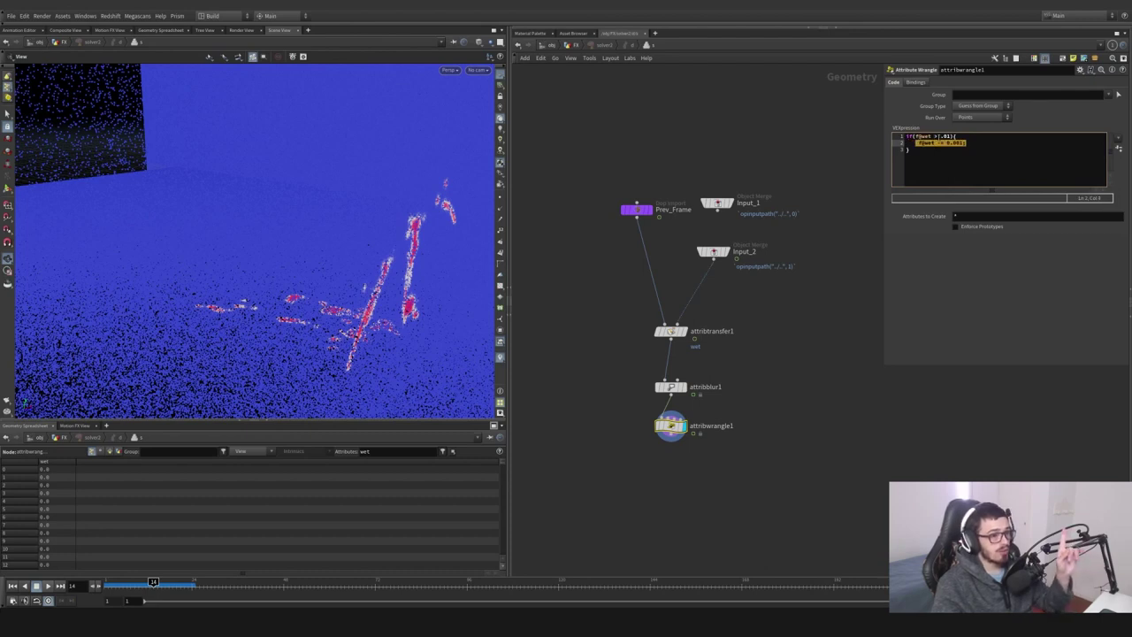
left_click(940, 137)
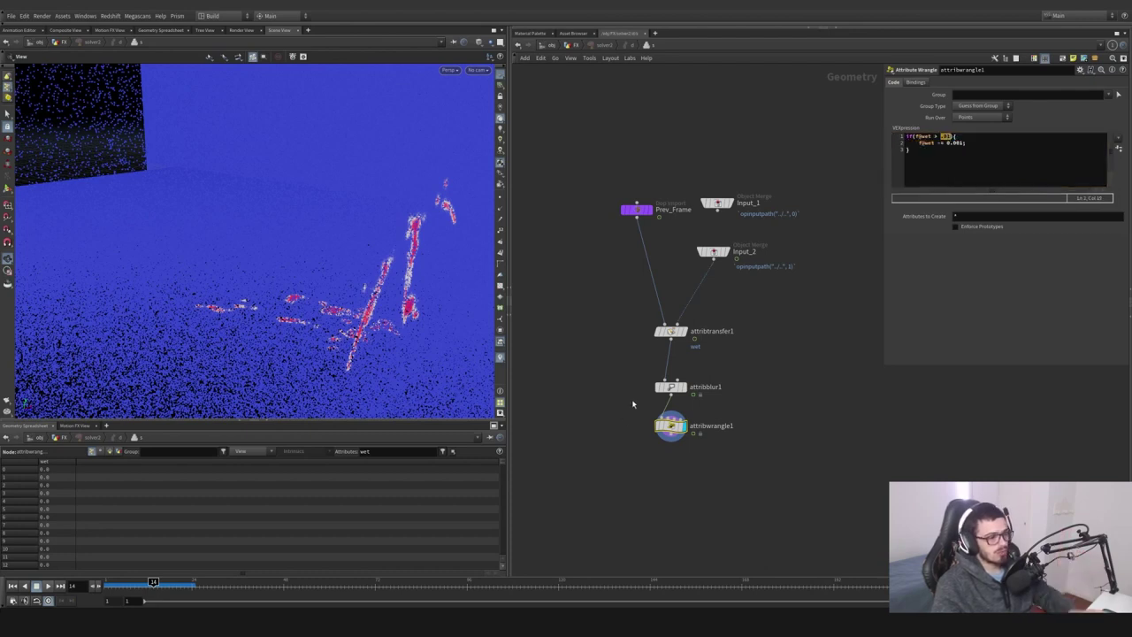
Return to the FX network, display the wet_map_scatter file cache, and examine the cached wet map up to frame 70
left_click(576, 45)
middle_click_drag(710, 376, 674, 260)
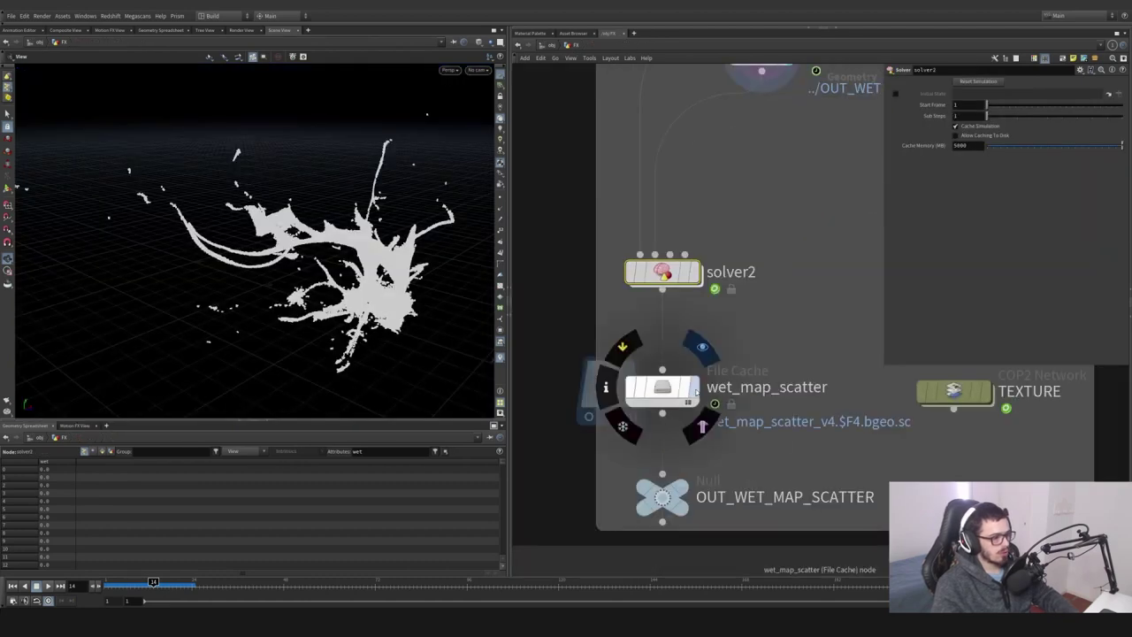
left_click(697, 347)
left_click_drag(279, 585, 299, 585)
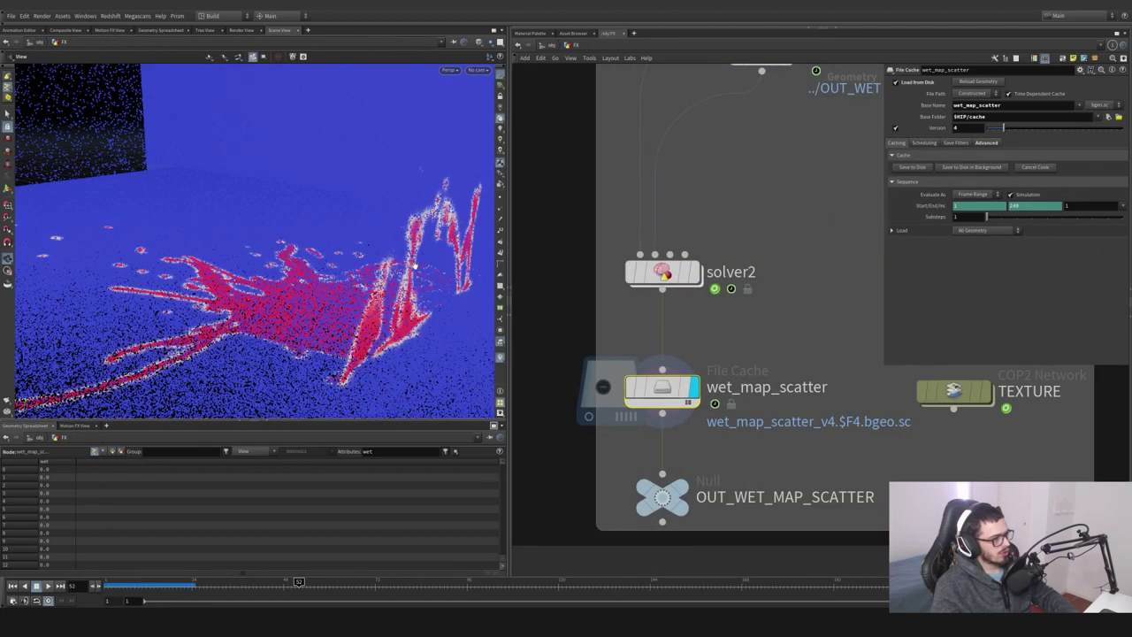
left_click_drag(415, 263, 534, 265)
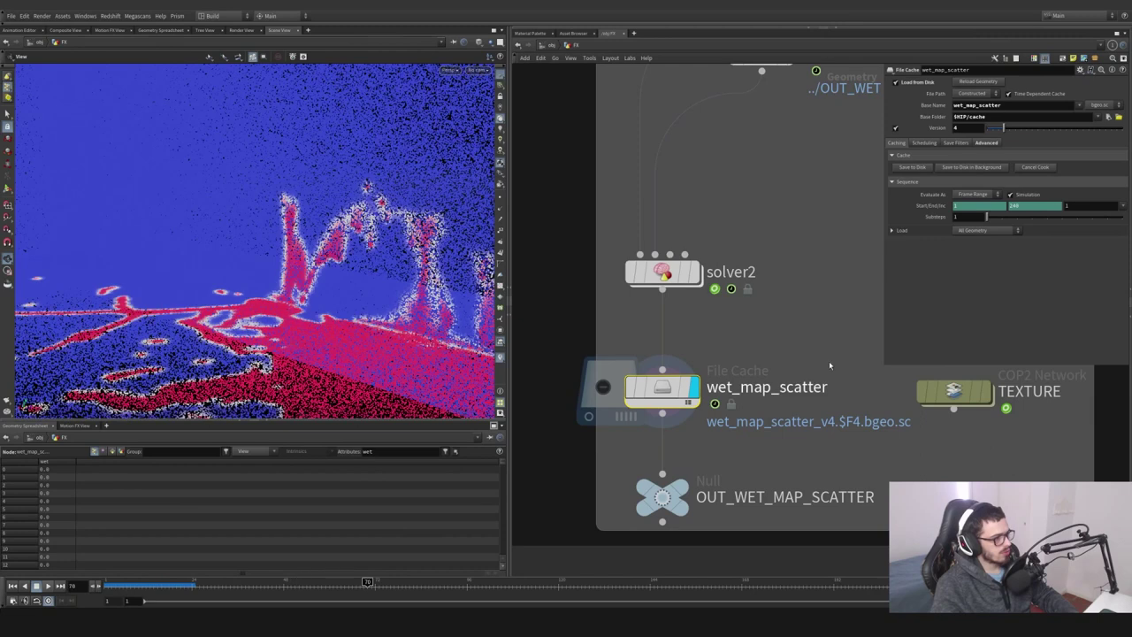
Add a UV Quick Shade node below the network boxes, connect it to uvlayout2's output, and display it
scroll(829, 361, "down", 6)
scroll(701, 396, "down", 3)
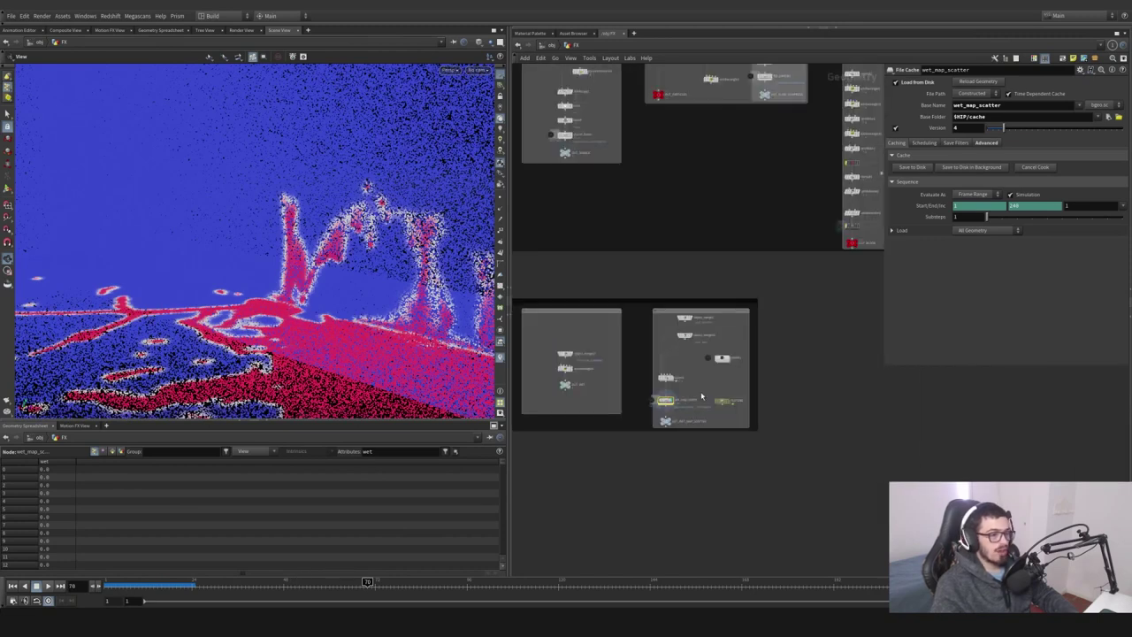
middle_click_drag(701, 397, 887, 394)
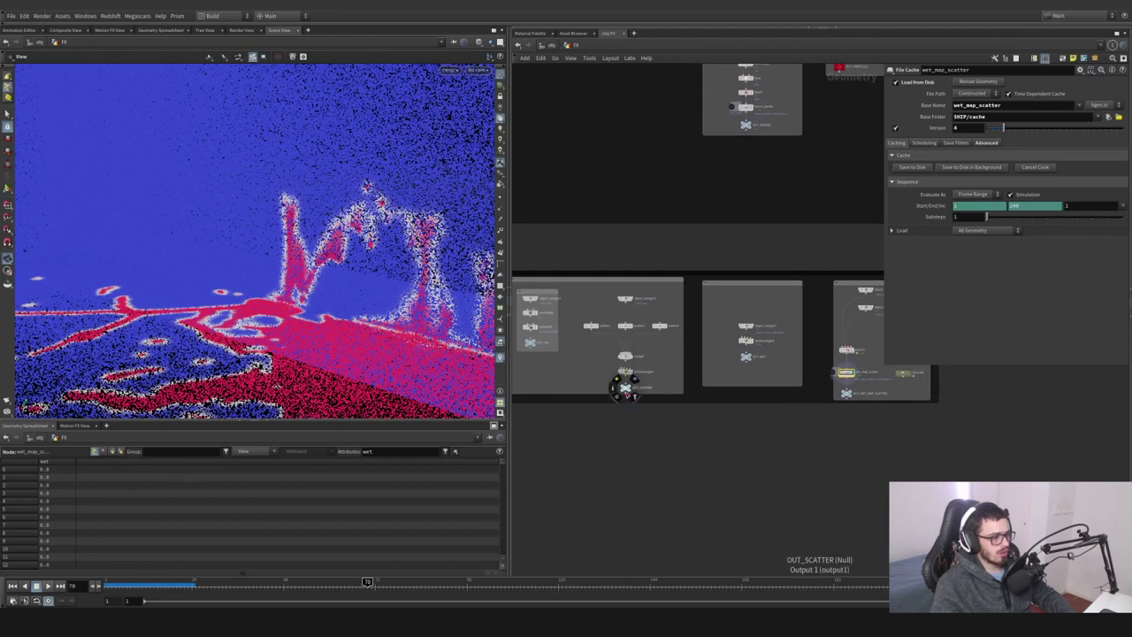
key("Tab")
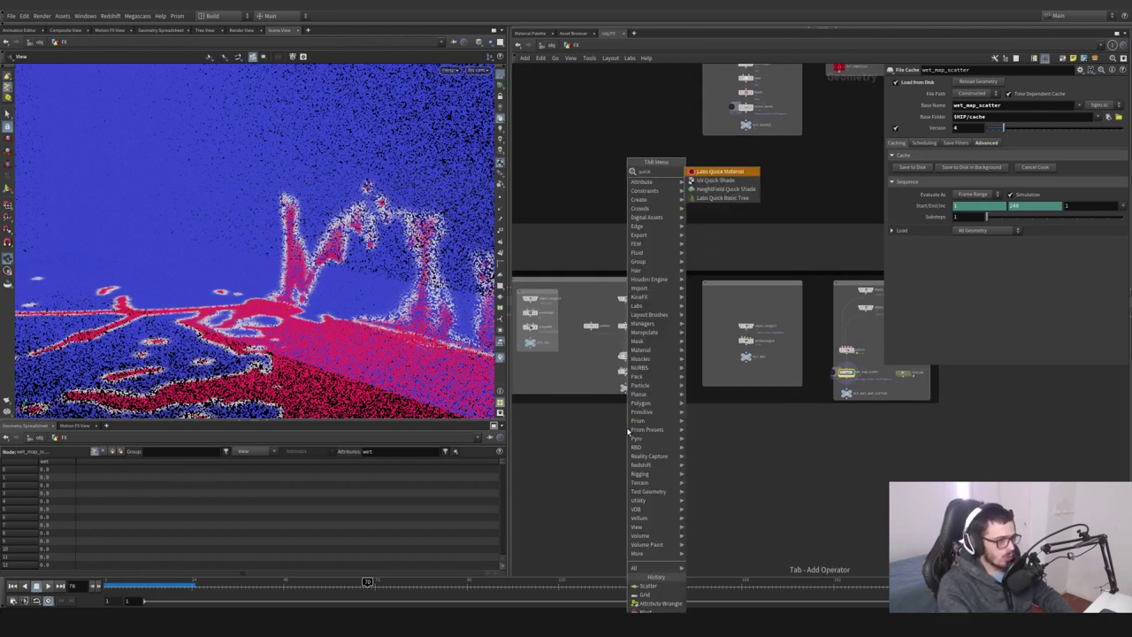
type("quicks")
key("Return")
left_click(627, 430)
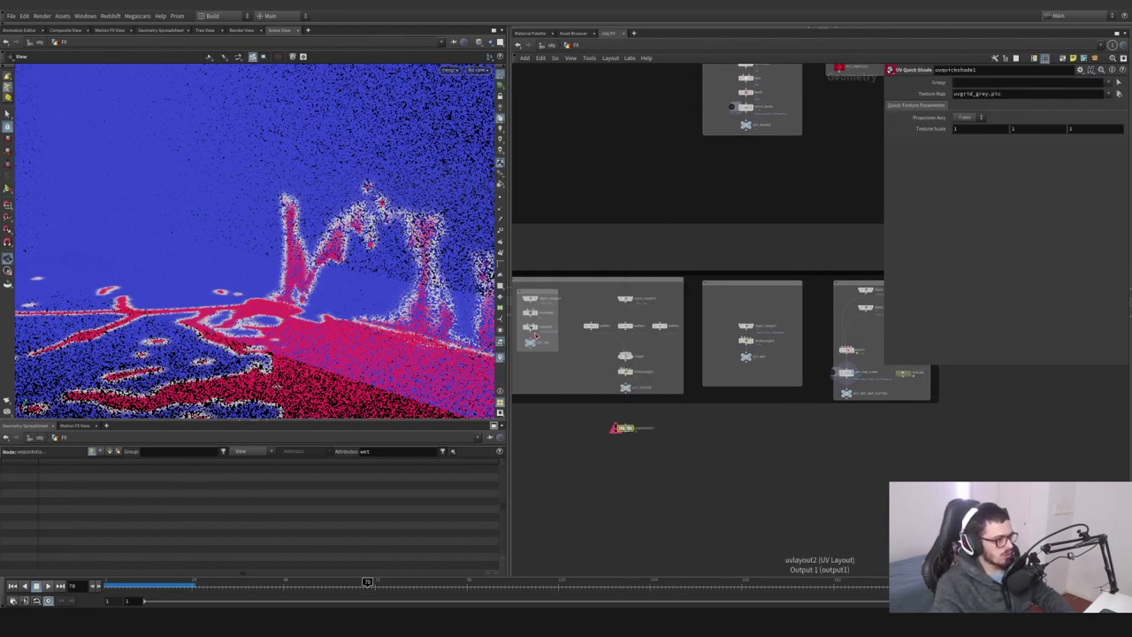
left_click(531, 332)
left_click(625, 423)
left_click_drag(626, 428, 706, 467)
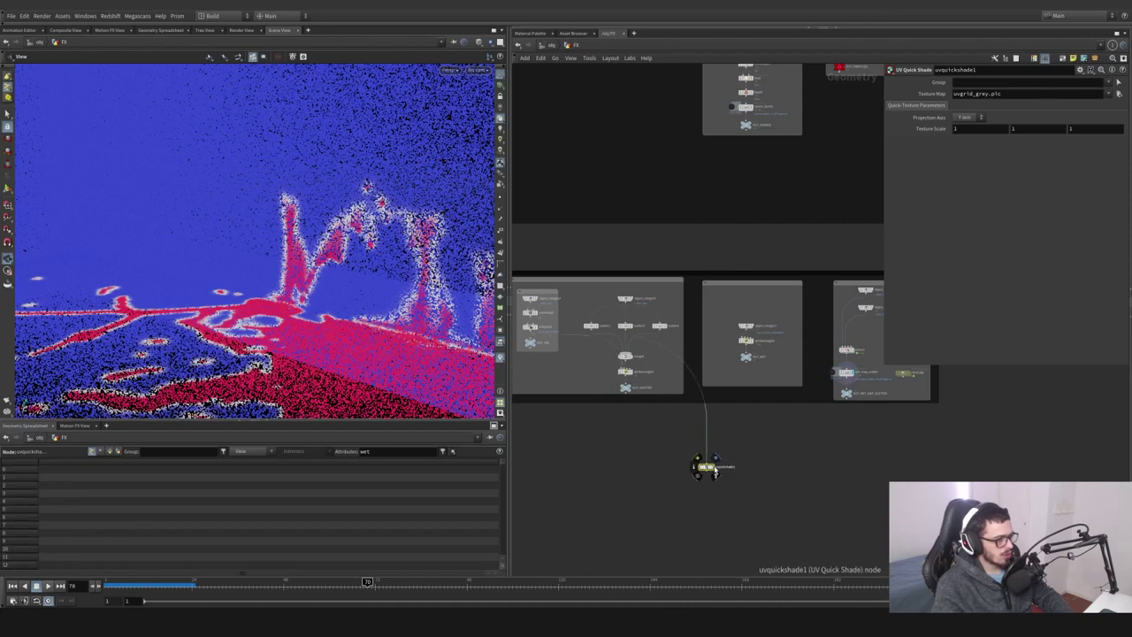
left_click(713, 467)
Set uvquickshade1's texture map to the output picture path of the textures node in the TEXTURE network
middle_click_drag(881, 398, 826, 419)
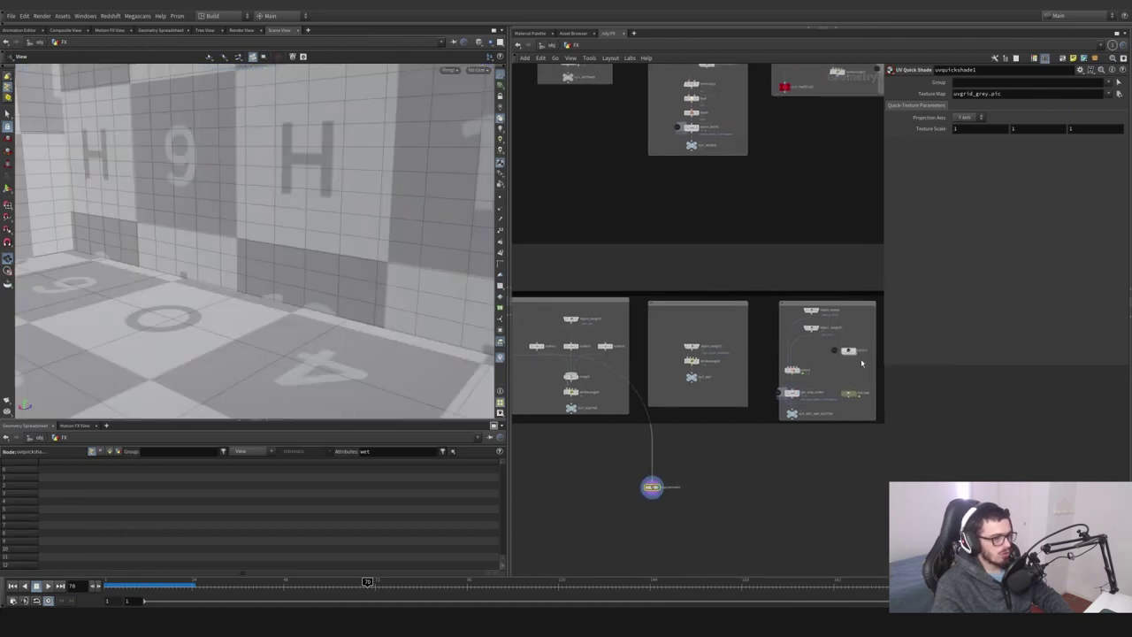
middle_click_drag(851, 378, 817, 369)
scroll(817, 370, "up", 3)
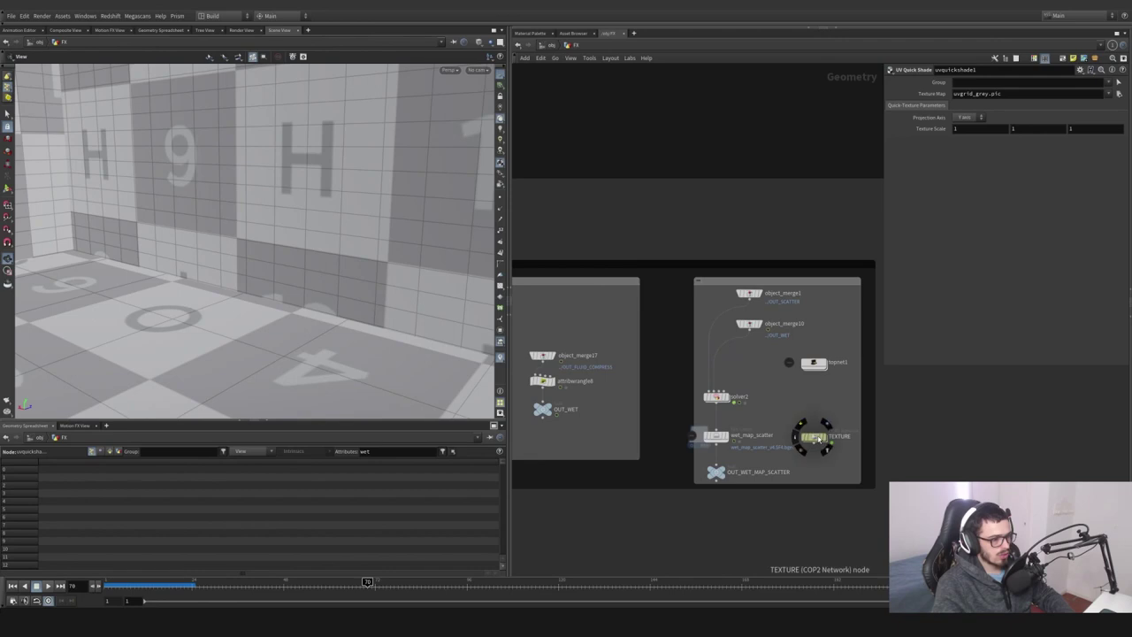
double_click(817, 439)
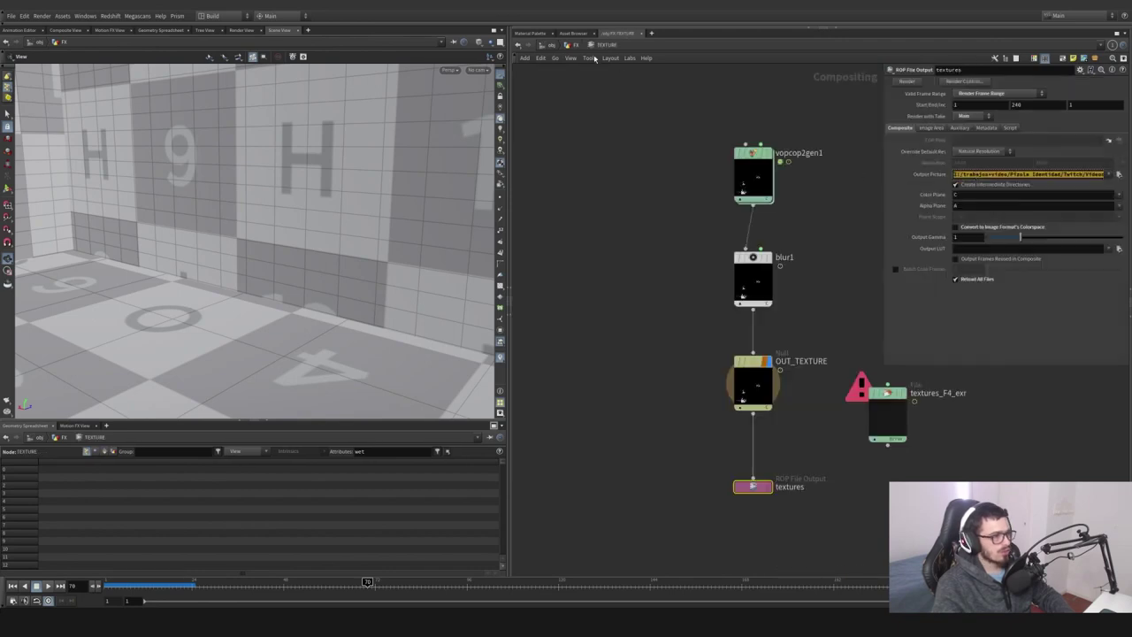
left_click(573, 44)
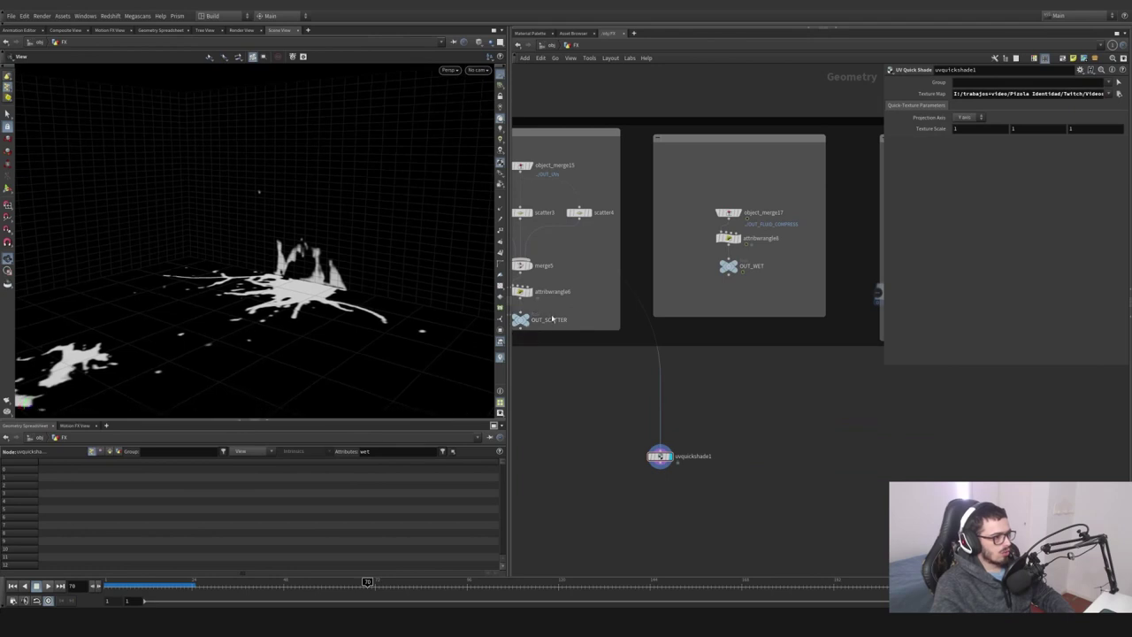
Move uvquickshade1 below the wet map network box and compare its display with OUT_WET_MAP_SCATTER
mouse_move(618, 350)
middle_mouse_down()
mouse_move(831, 335)
mouse_move(611, 361)
middle_mouse_up()
scroll(825, 336, "down", 3)
scroll(776, 333, "up", 3)
middle_click_drag(787, 341, 660, 349)
scroll(638, 433, "down", 2)
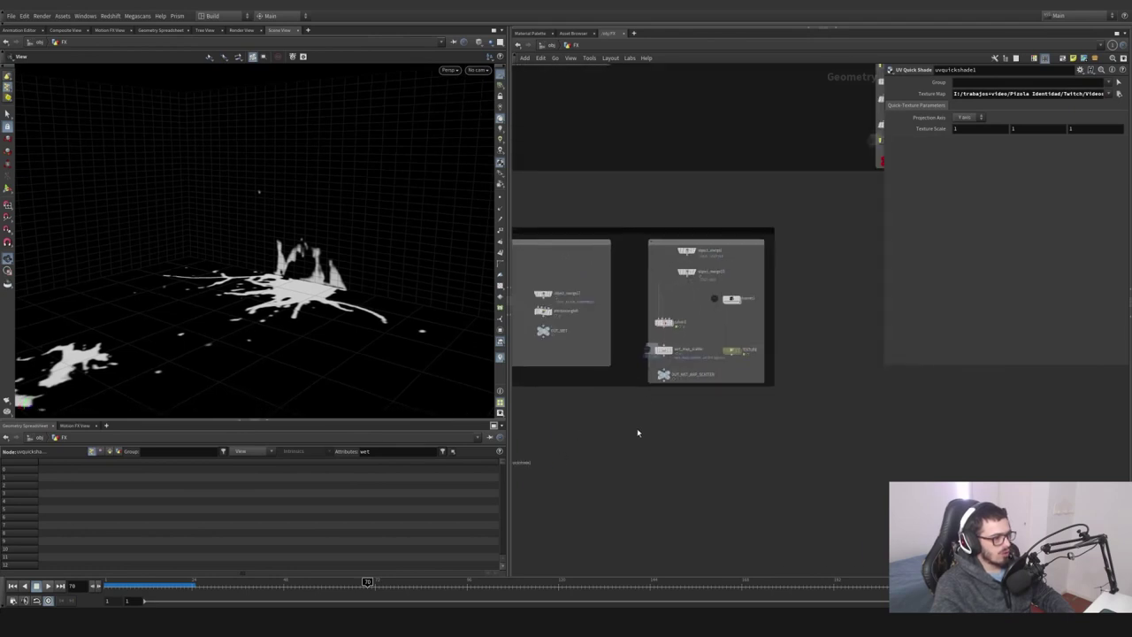
middle_click_drag(623, 443, 737, 419)
left_click_drag(614, 440, 853, 384)
scroll(803, 370, "up", 4)
middle_click_drag(780, 338, 681, 364)
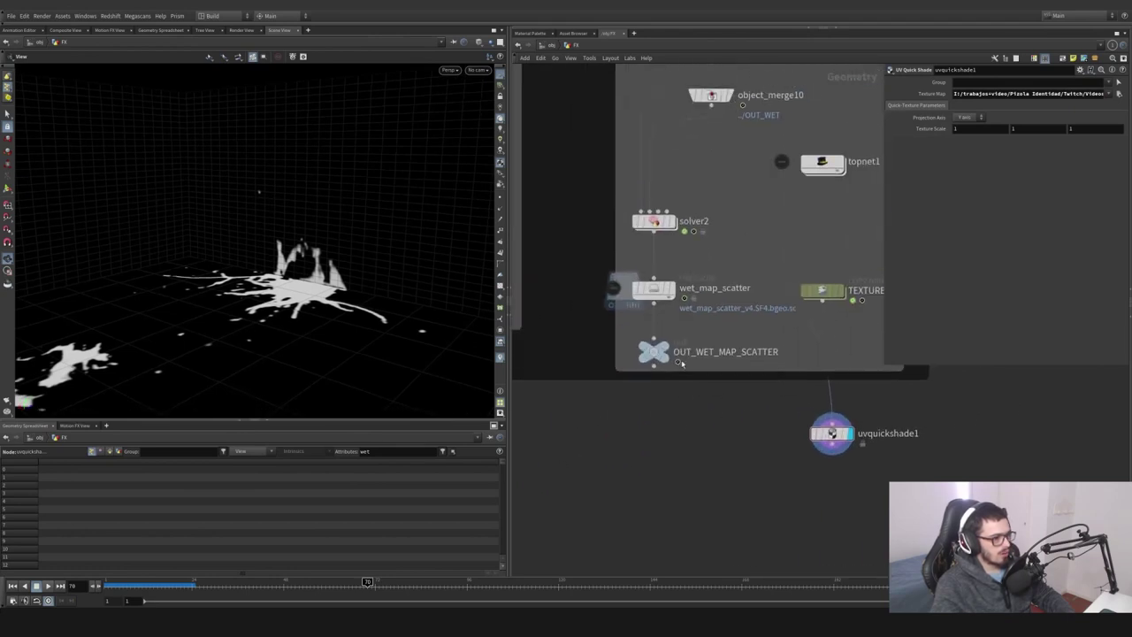
left_click(681, 363)
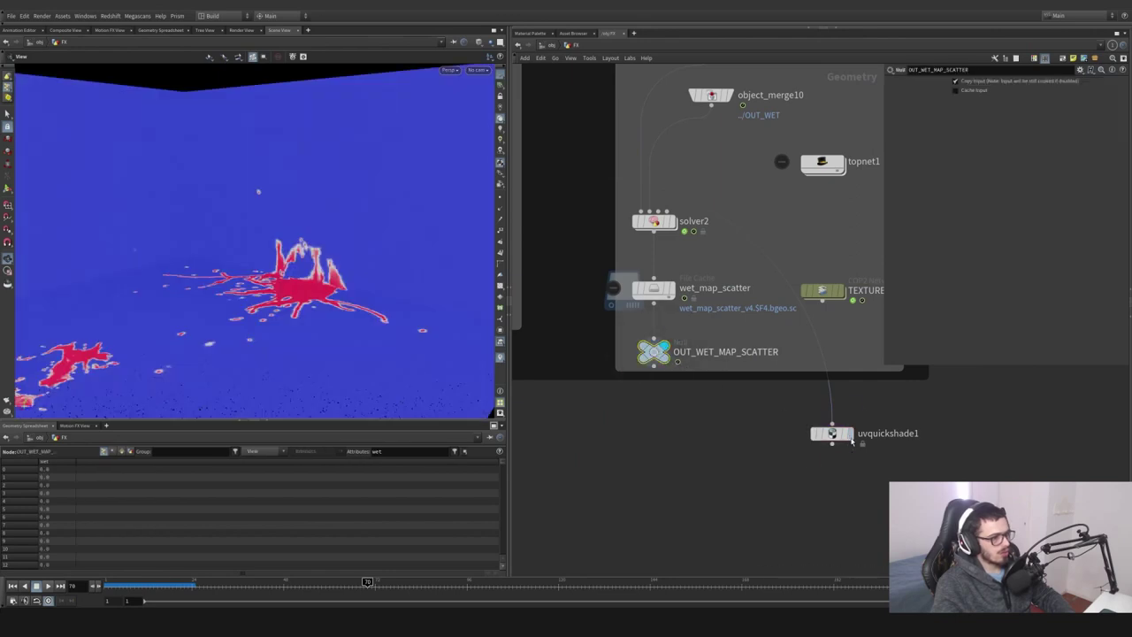
left_click(850, 437)
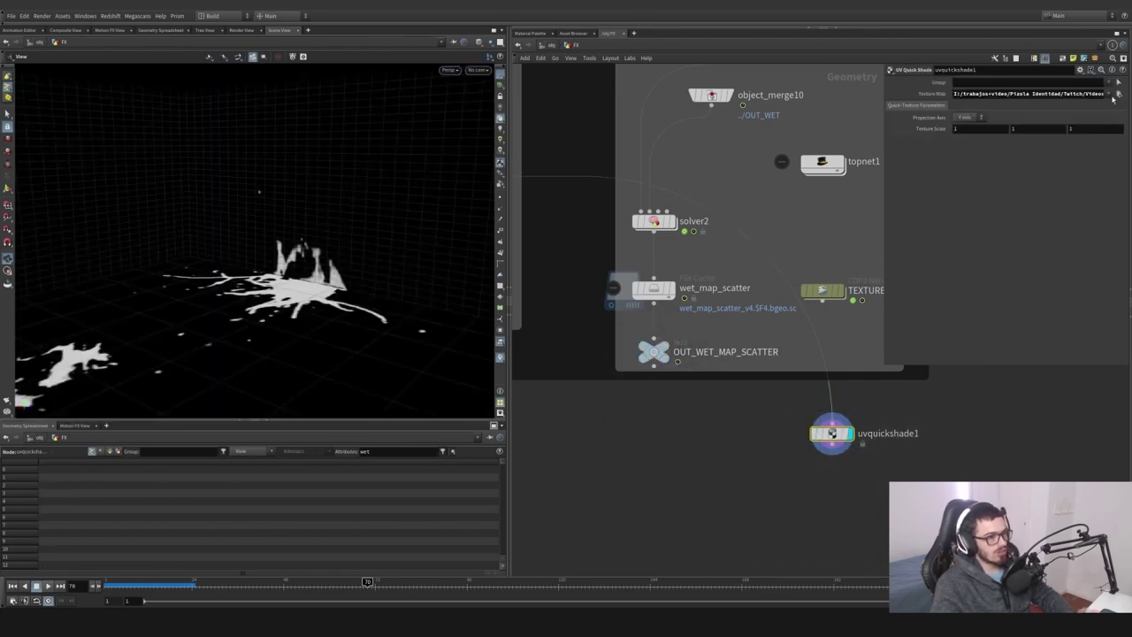
Check the rendered texture sequence in the file chooser of uvquickshade1's texture map without changing the selection
left_click(1117, 94)
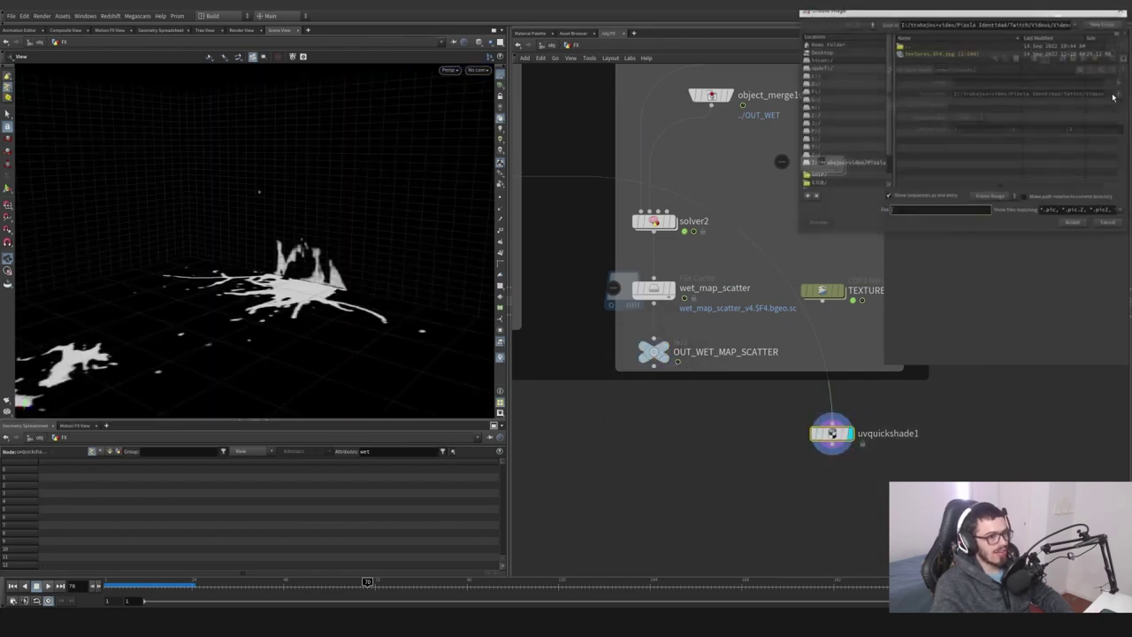
left_click(1057, 54)
left_click(1121, 12)
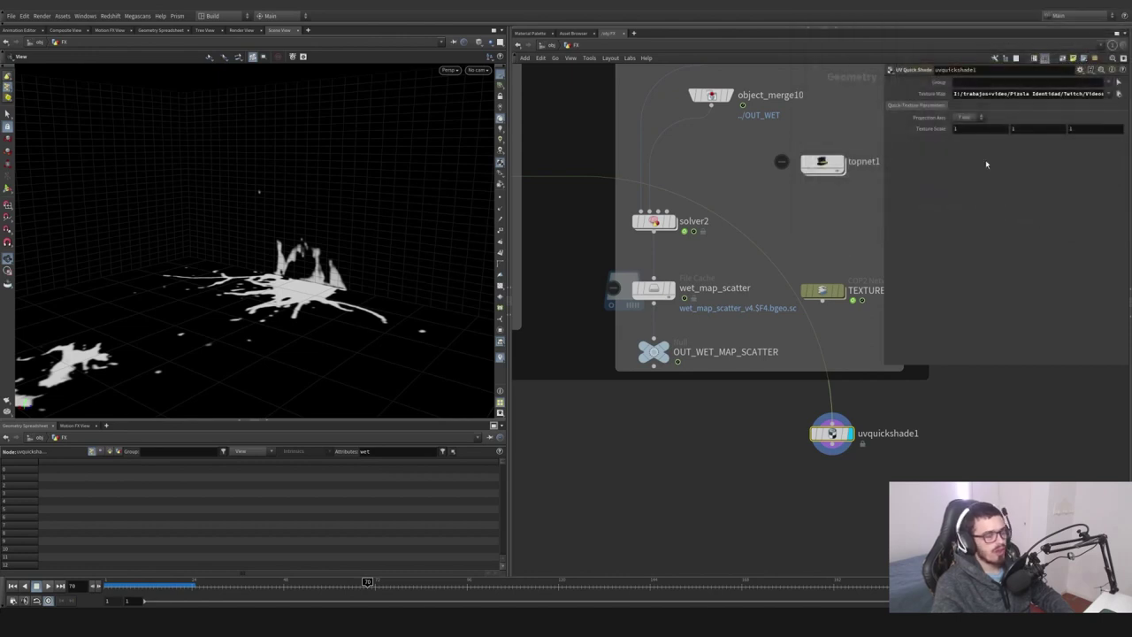
middle_click_drag(842, 318, 736, 372)
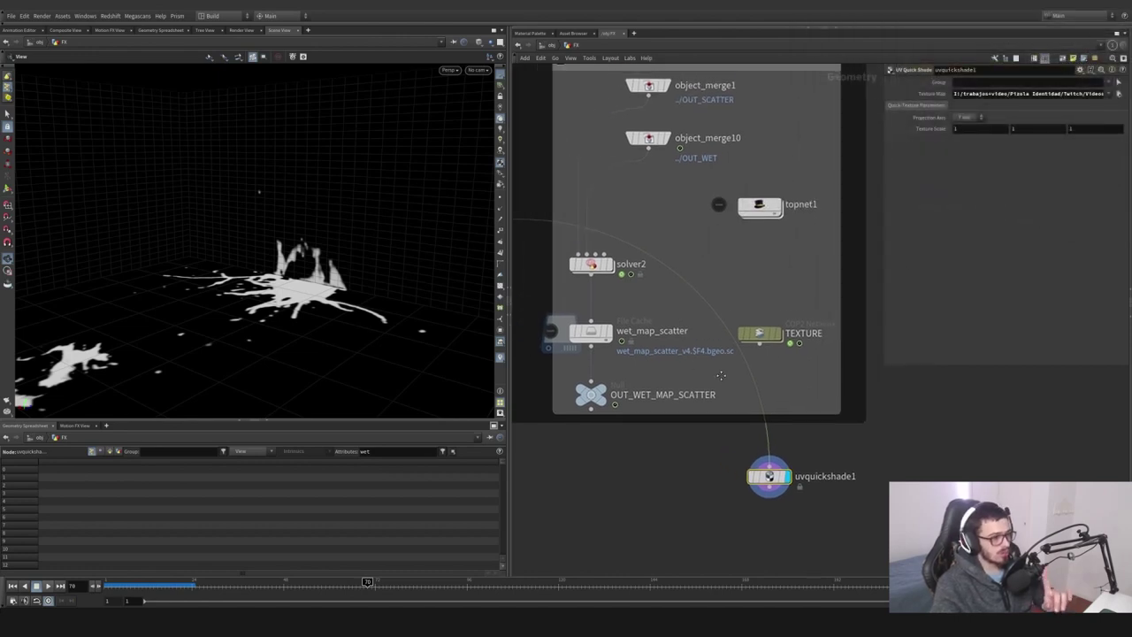
Display the wet_map_scatter file cache and examine its scattered points up close around the blood splash
left_click(610, 332)
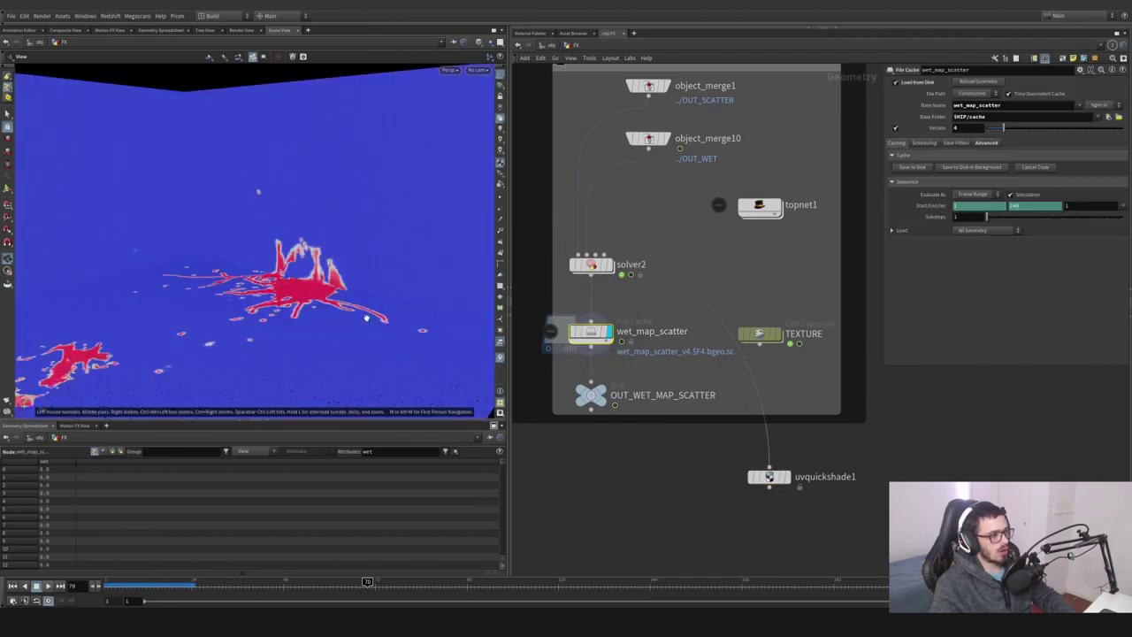
left_click_drag(337, 314, 307, 419)
scroll(312, 300, "up", 6)
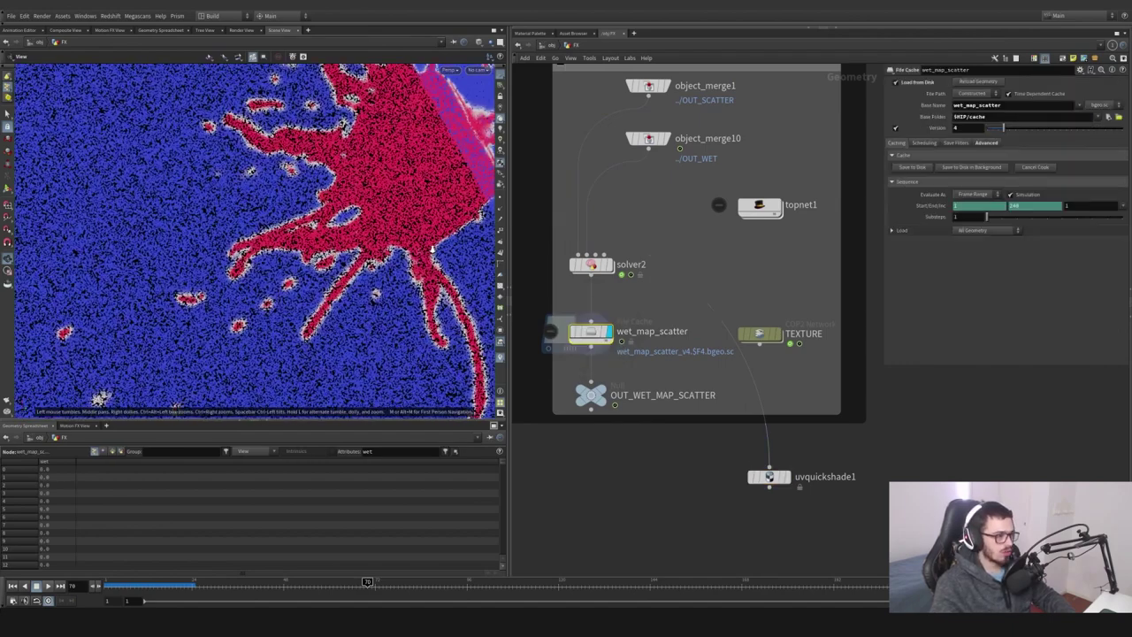
middle_click_drag(340, 239, 289, 277)
scroll(306, 273, "down", 2)
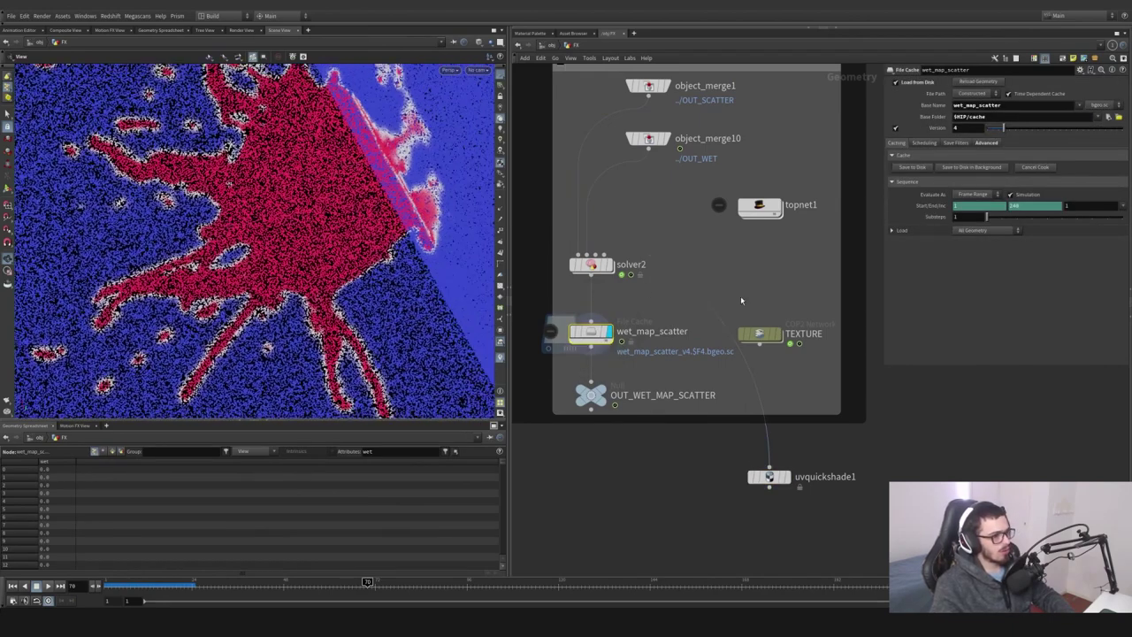
Open vopcop2gen1 inside the TEXTURE network and line up its floattovec1, pcopen1, pcfilter1 and output1 nodes
double_click(758, 335)
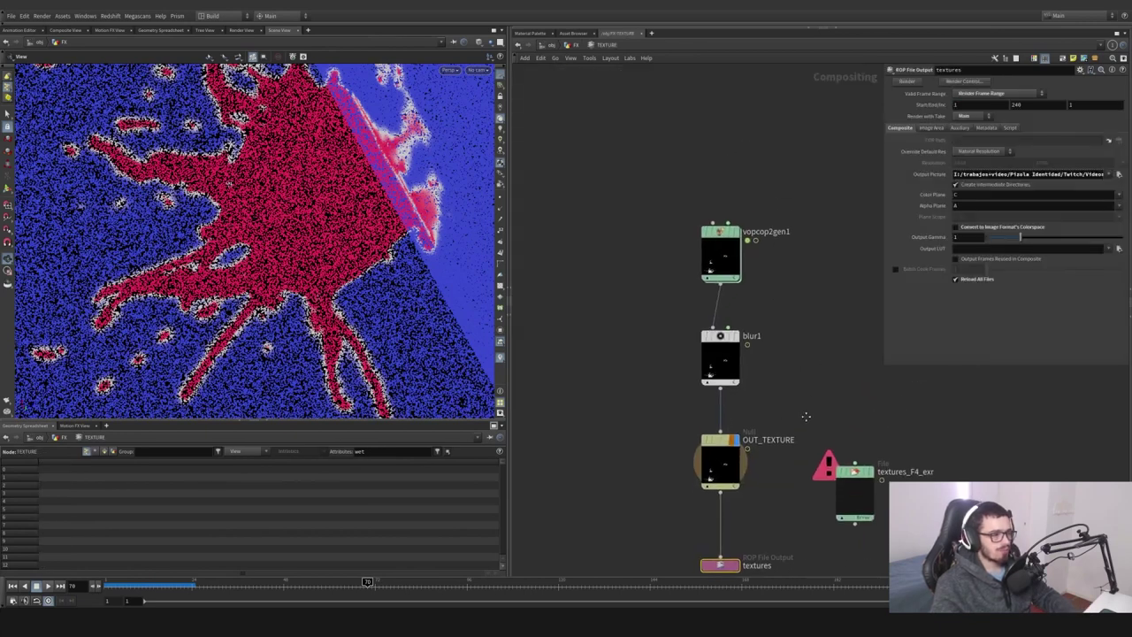
left_click_drag(822, 185, 691, 267)
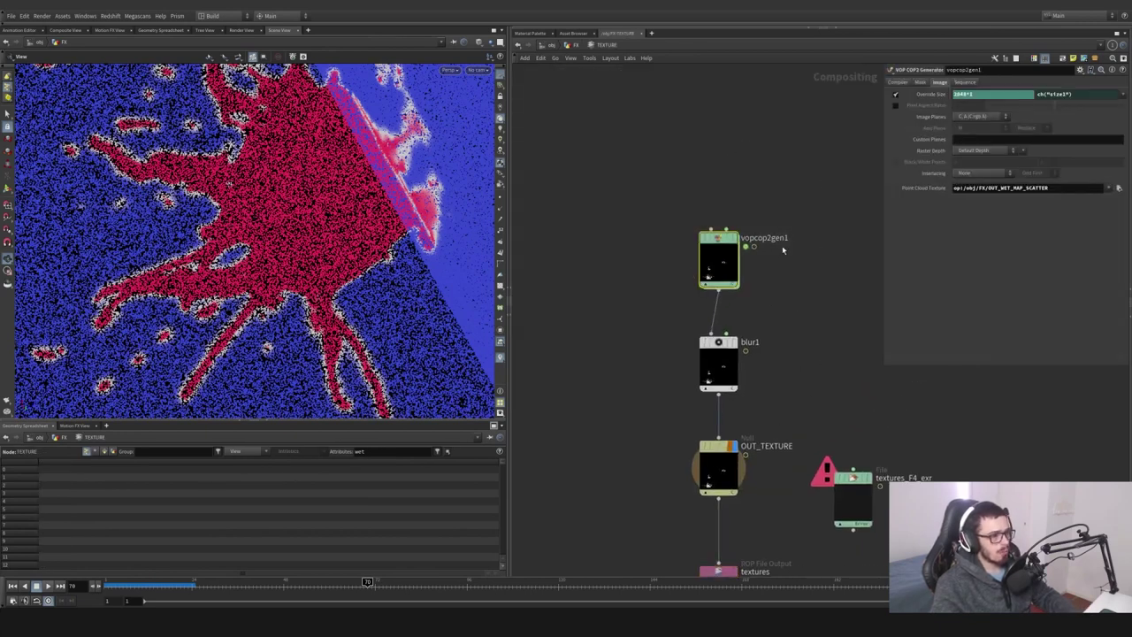
double_click(718, 257)
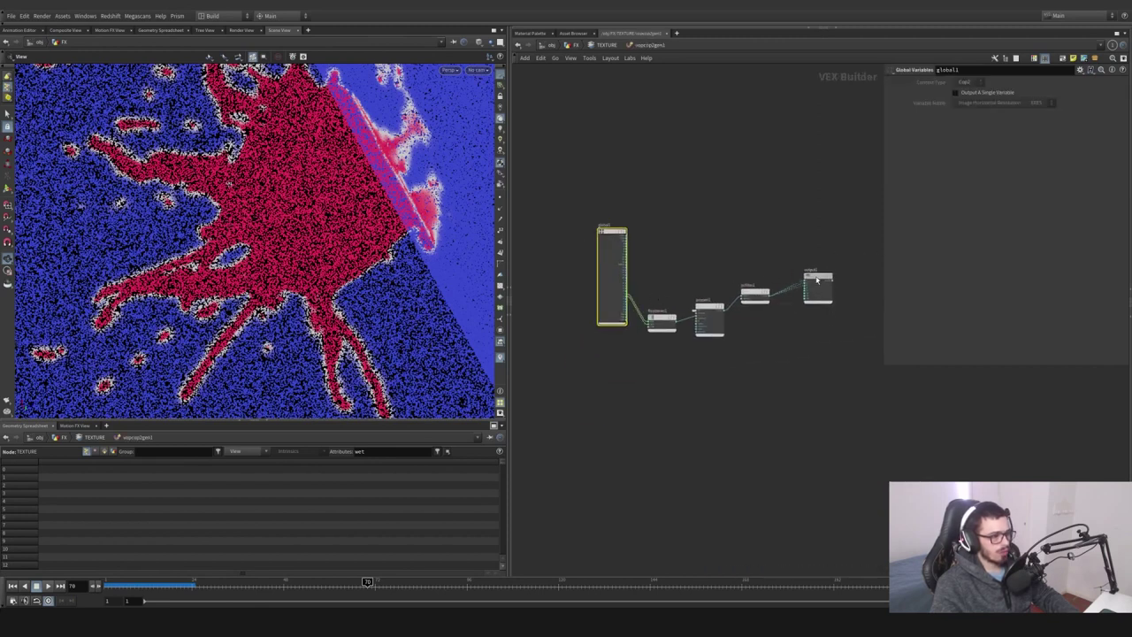
left_click_drag(817, 276, 762, 295)
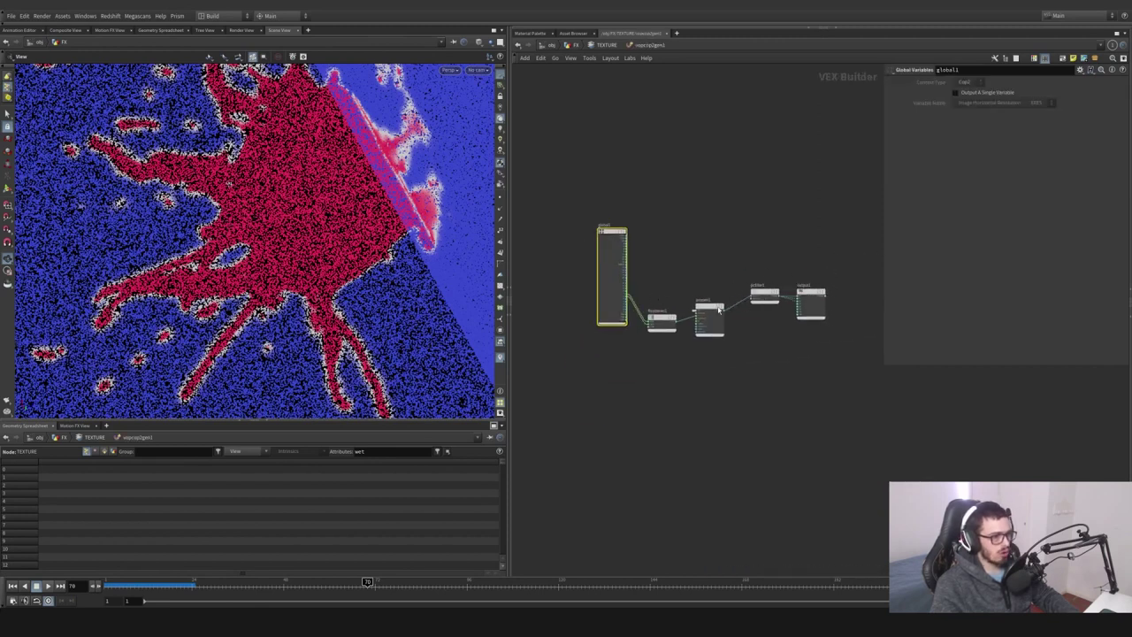
left_click_drag(709, 318, 725, 305)
left_click_drag(662, 321, 679, 296)
Examine how the global X and Y values feed floattovec1 and how its vector reaches pcopen1's P input
scroll(640, 301, "up", 4)
scroll(639, 299, "up", 3)
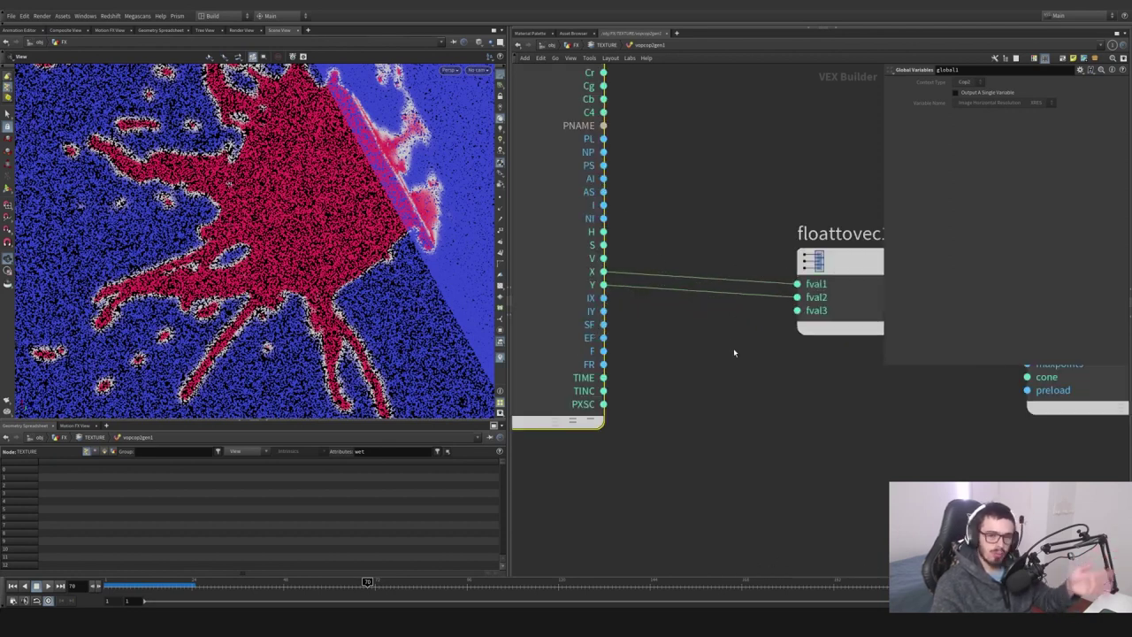
scroll(733, 352, "down", 4)
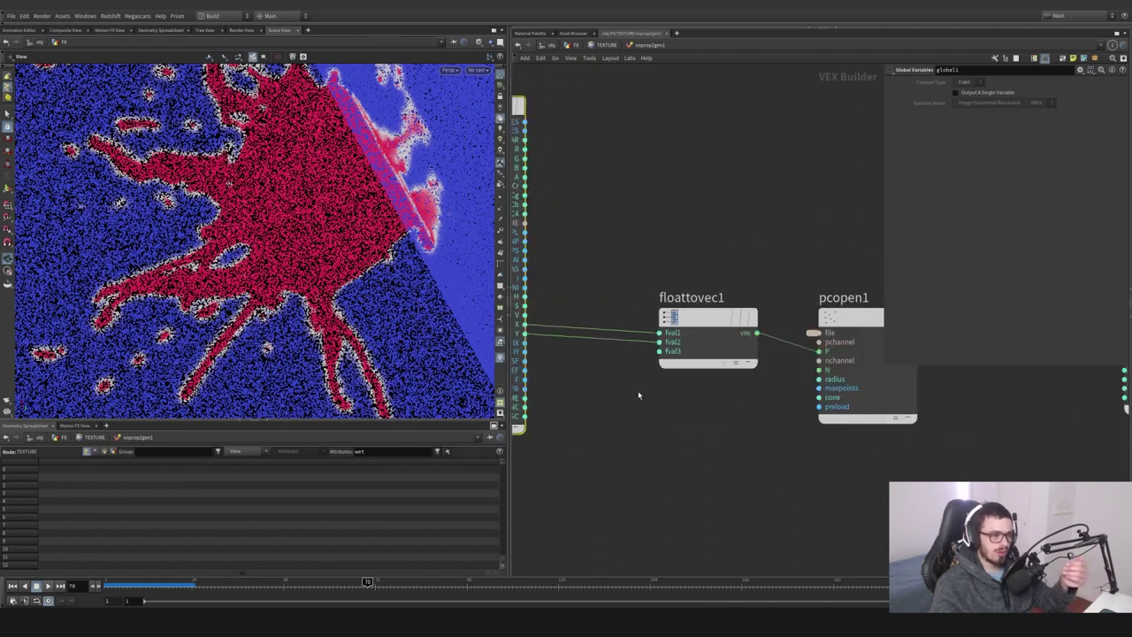
left_click(707, 319)
middle_click_drag(769, 244, 649, 184)
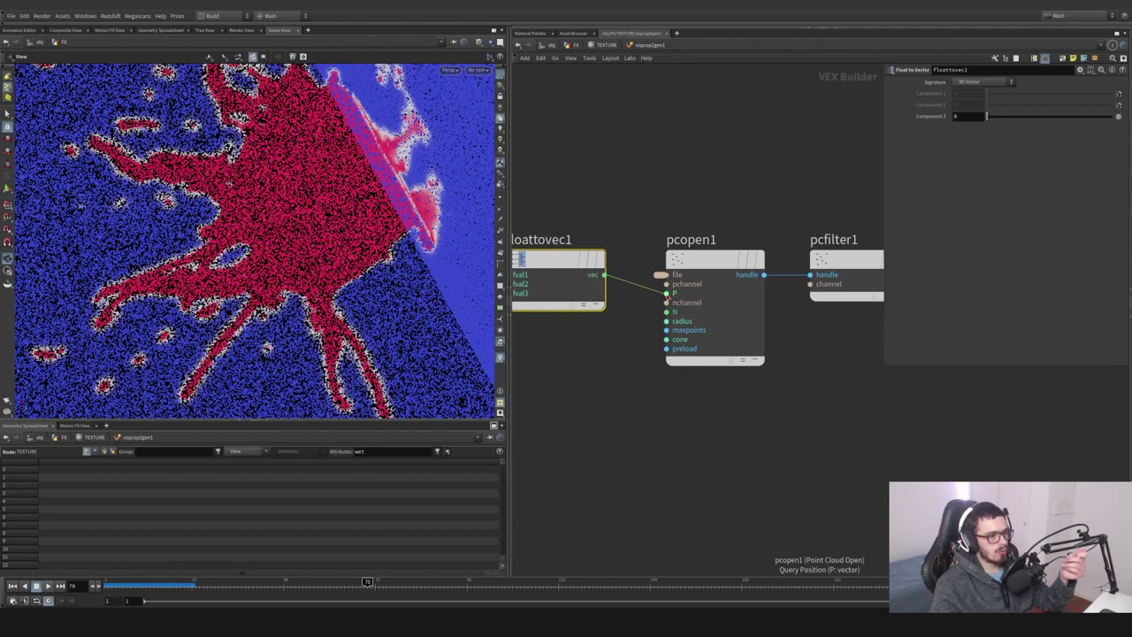
Inspect pcopen1's parameters and the parameter promotion option on its file, radius and N inputs
left_click_drag(630, 199, 786, 418)
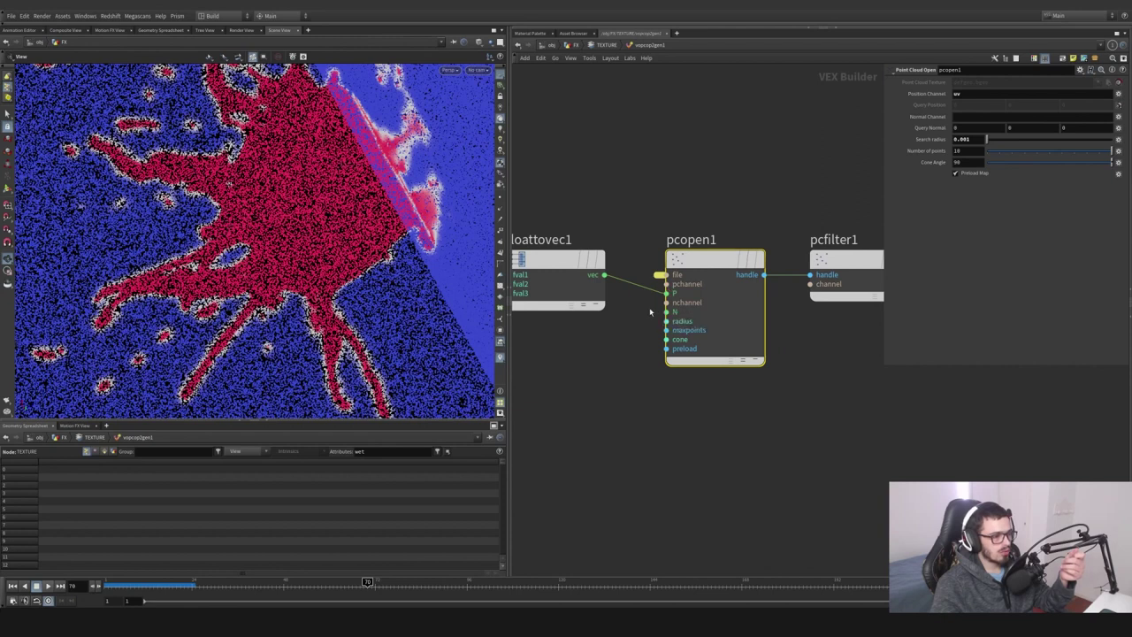
right_click(662, 275)
left_click(676, 221)
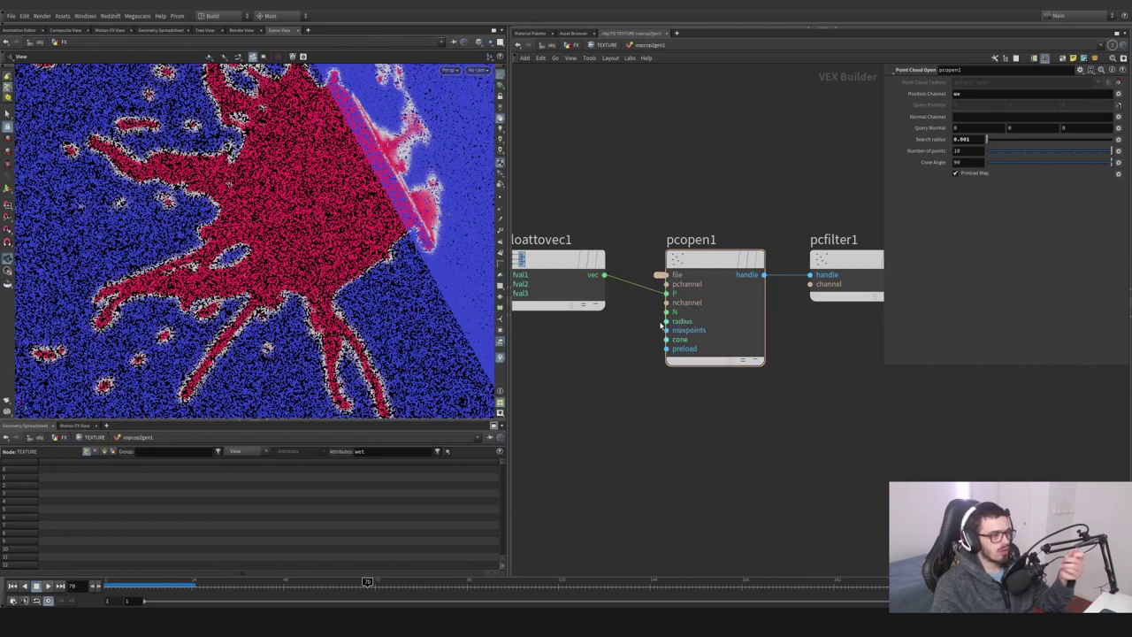
right_click(664, 321)
left_click(647, 321)
right_click(665, 321)
right_click(665, 311)
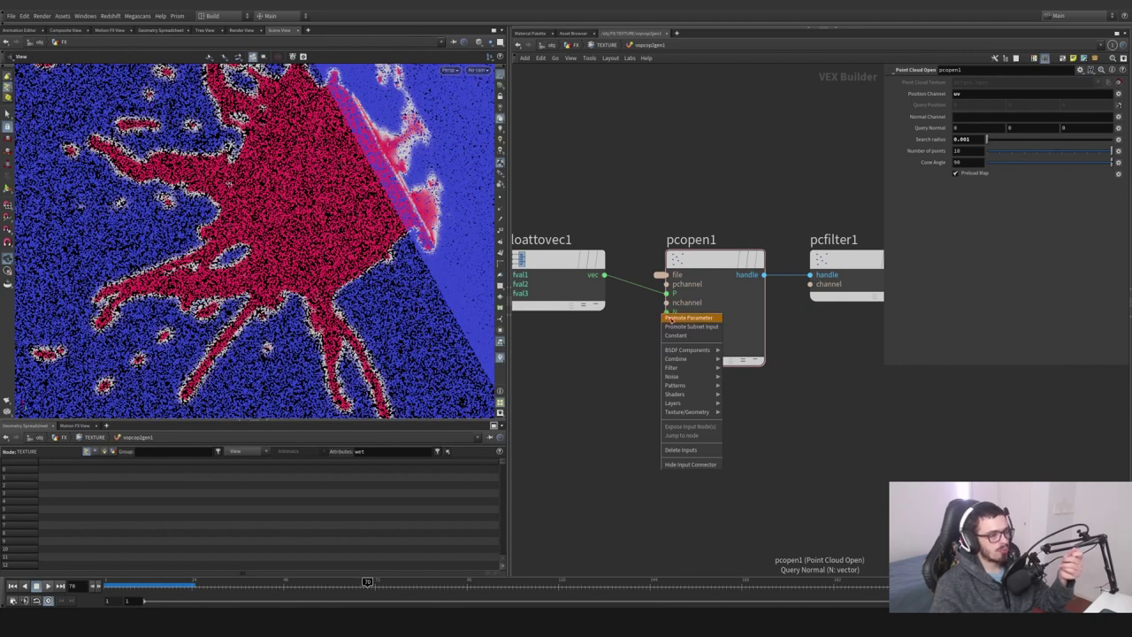
left_click(633, 312)
left_click(704, 256)
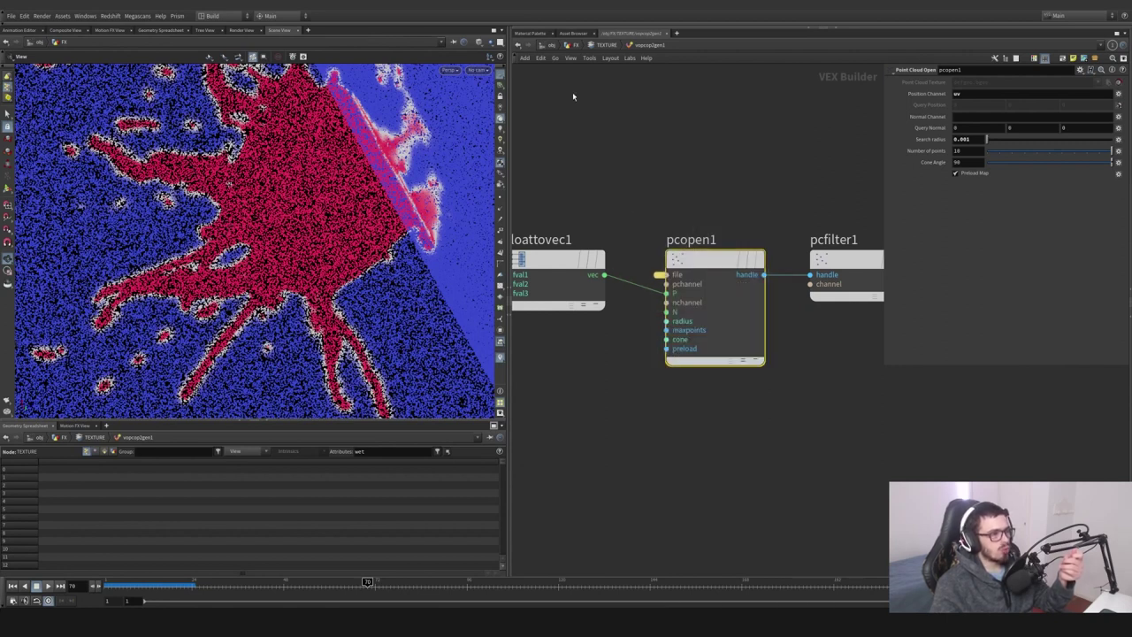
Copy vopcop2gen1's Point Cloud Texture path and select the OUT_WET_MAP_SCATTER null it references in the FX network
left_click(605, 46)
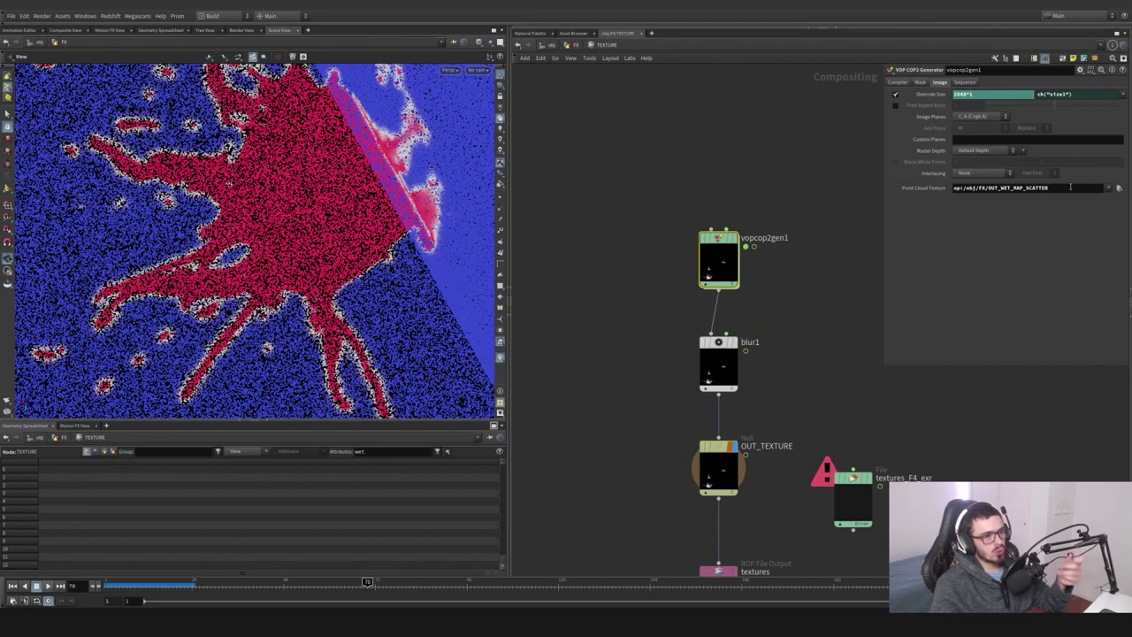
left_click_drag(1060, 187, 959, 188)
key("ctrl+c")
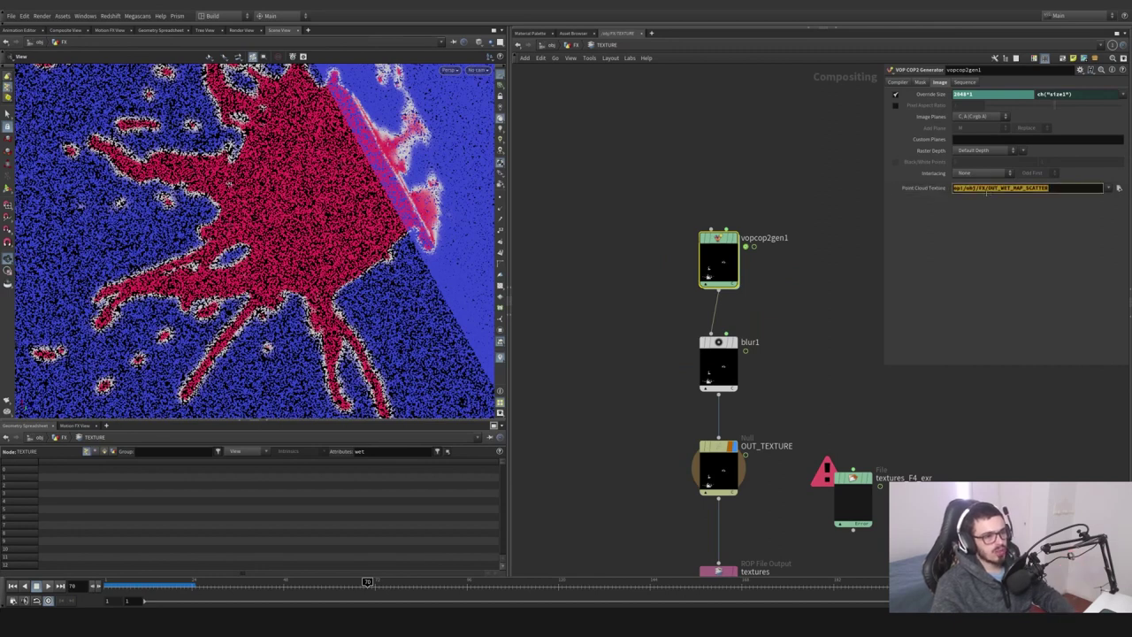
left_click(576, 45)
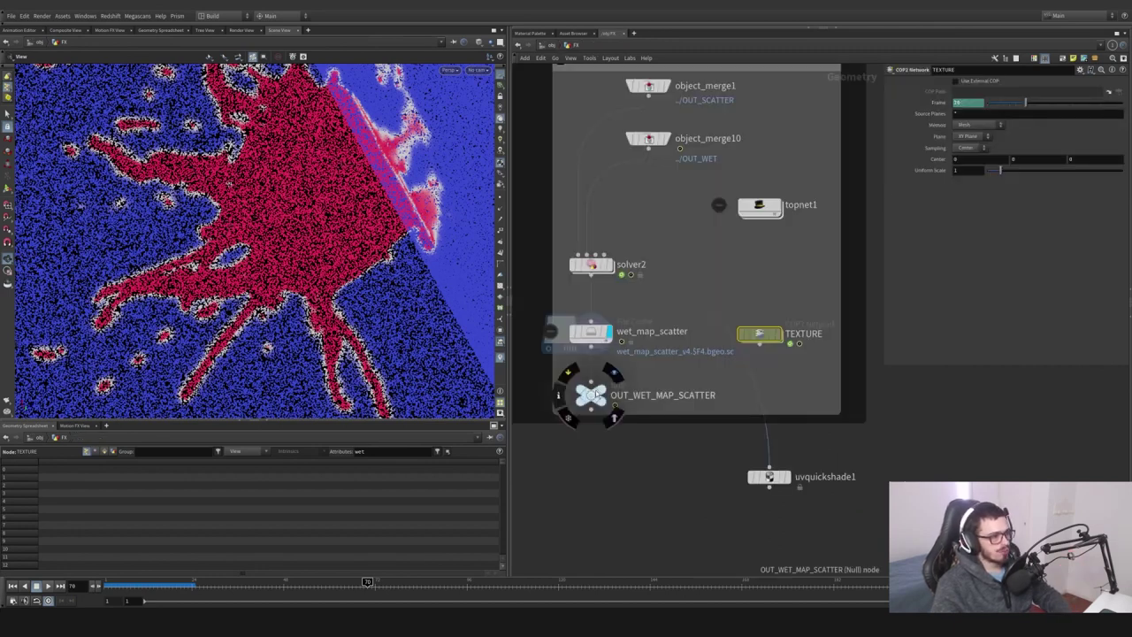
left_click(594, 392)
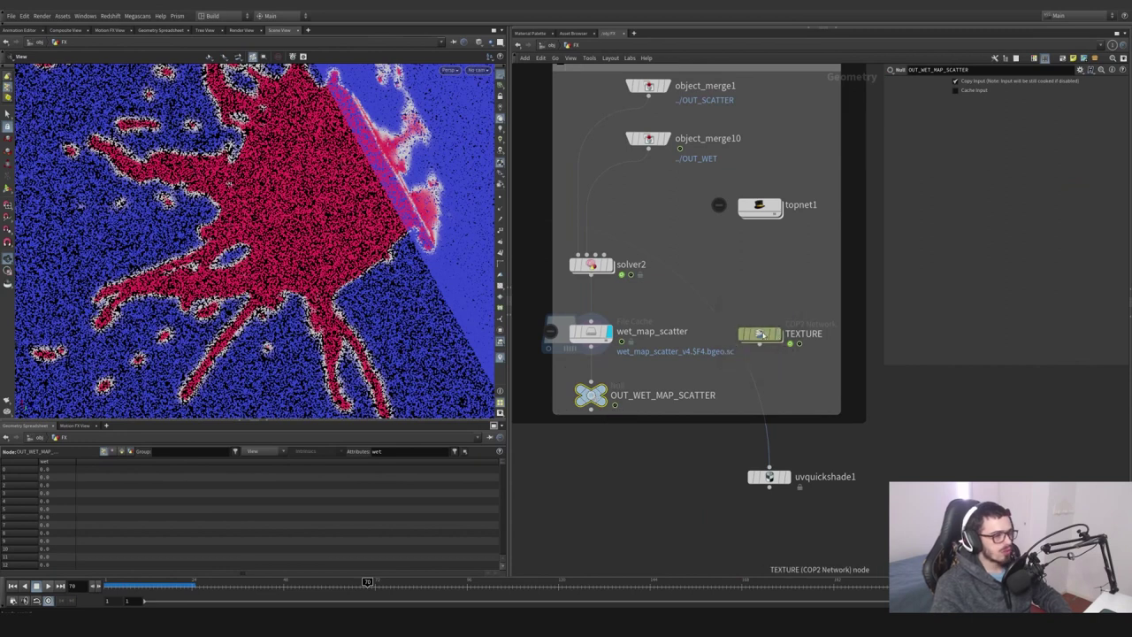
Return to the TEXTURE network and set vopcop2gen1's Point Cloud Texture to op:/obj/FX/OUT_WET_MAP_SCATTER
double_click(751, 331)
double_click(720, 256)
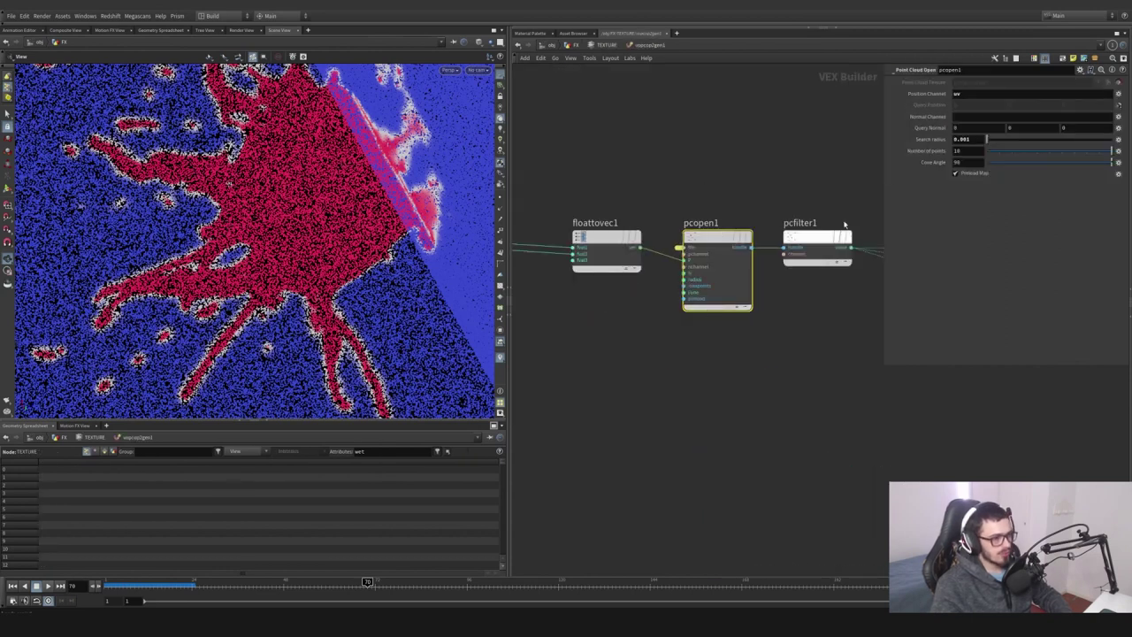
left_click(606, 45)
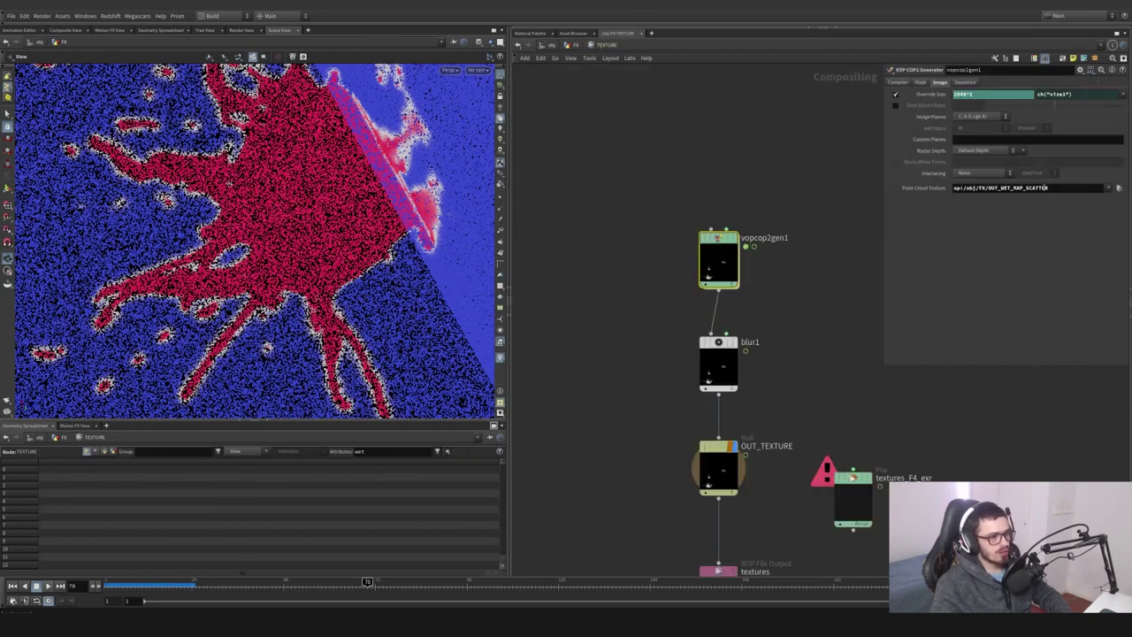
left_click_drag(1047, 188, 963, 195)
key("ctrl+v")
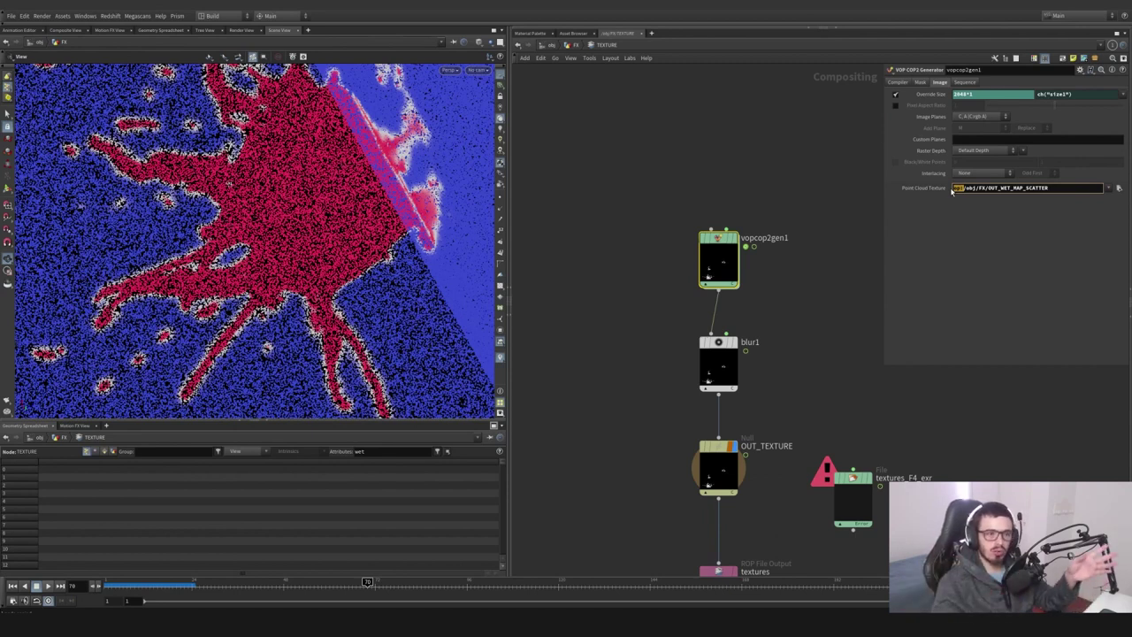
left_click_drag(1049, 187, 971, 187)
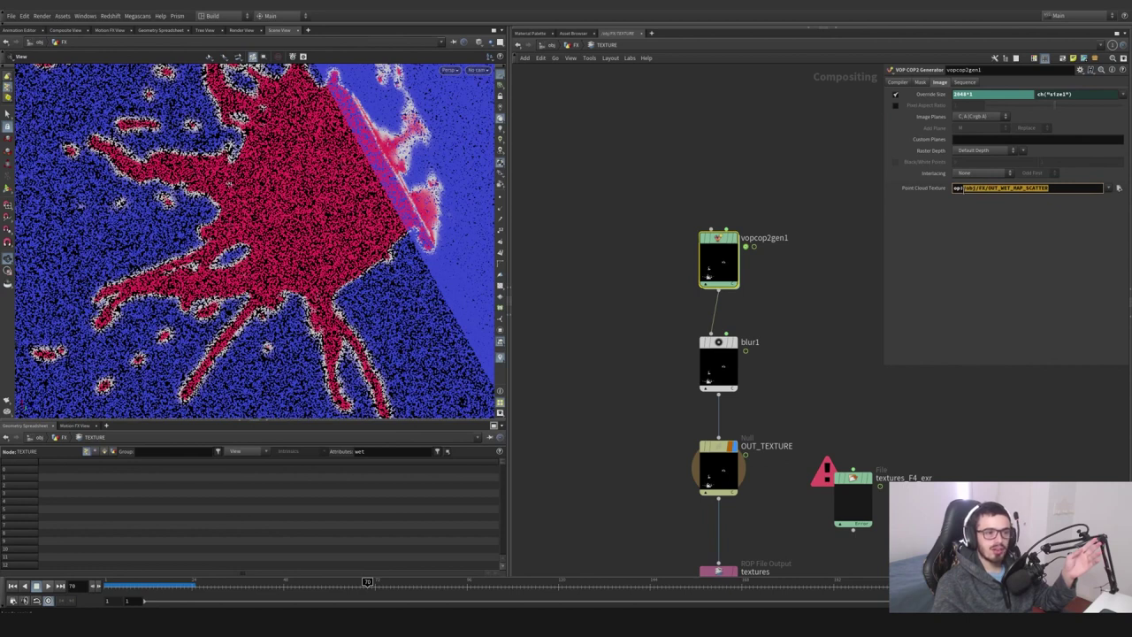
Switch vopcop2gen1's Override Size between its expressions and evaluated values, leaving the evaluated values shown
left_click(940, 96)
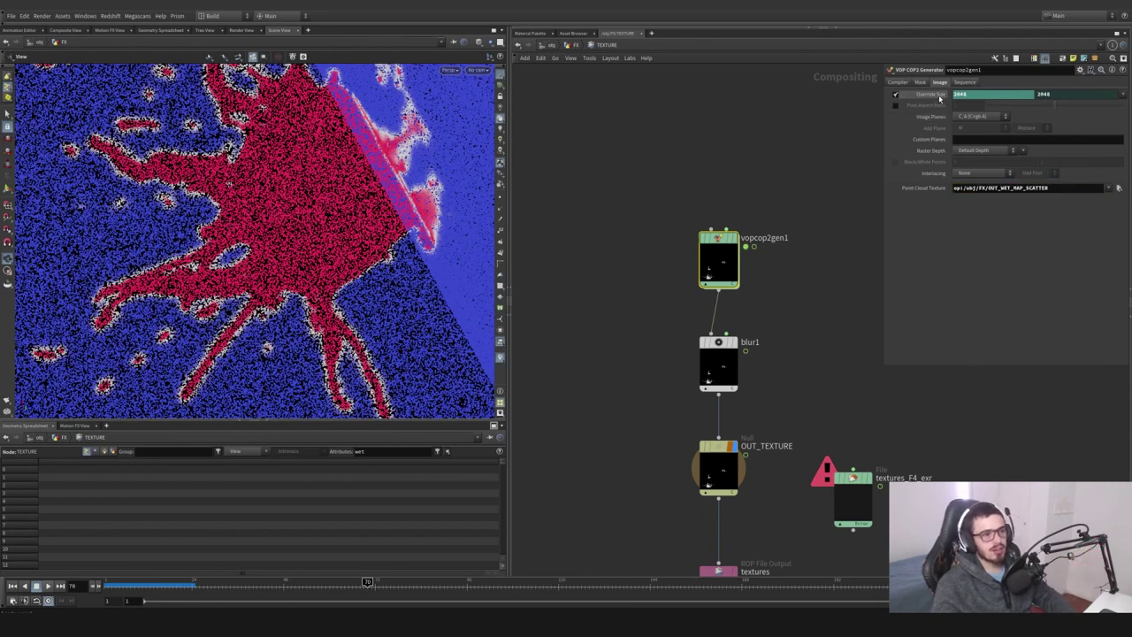
left_click(940, 97)
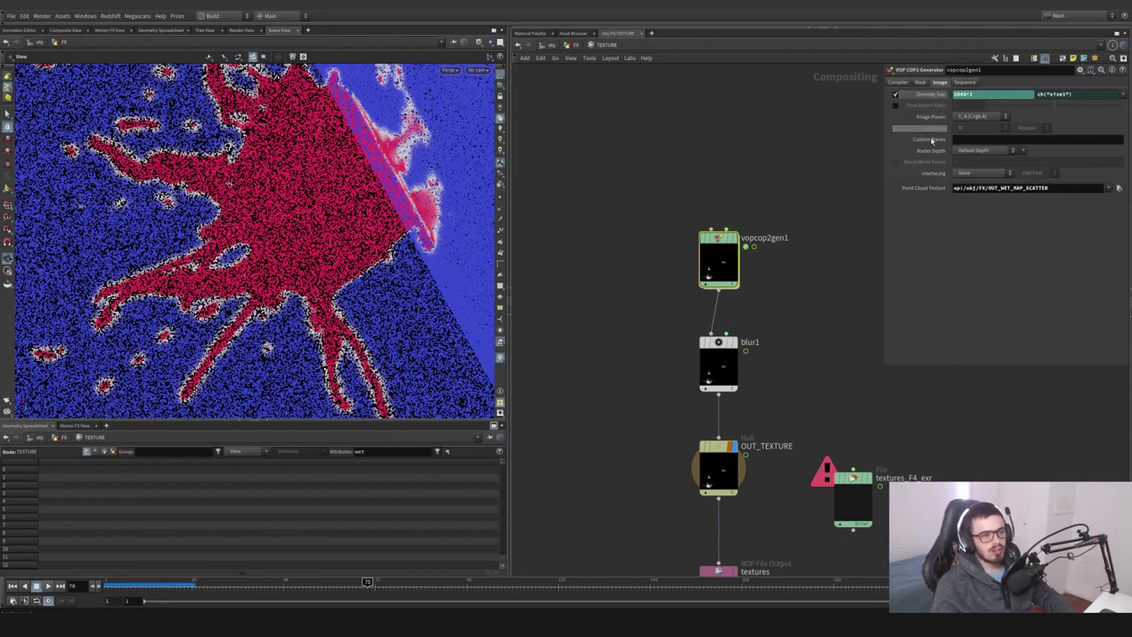
left_click(943, 95)
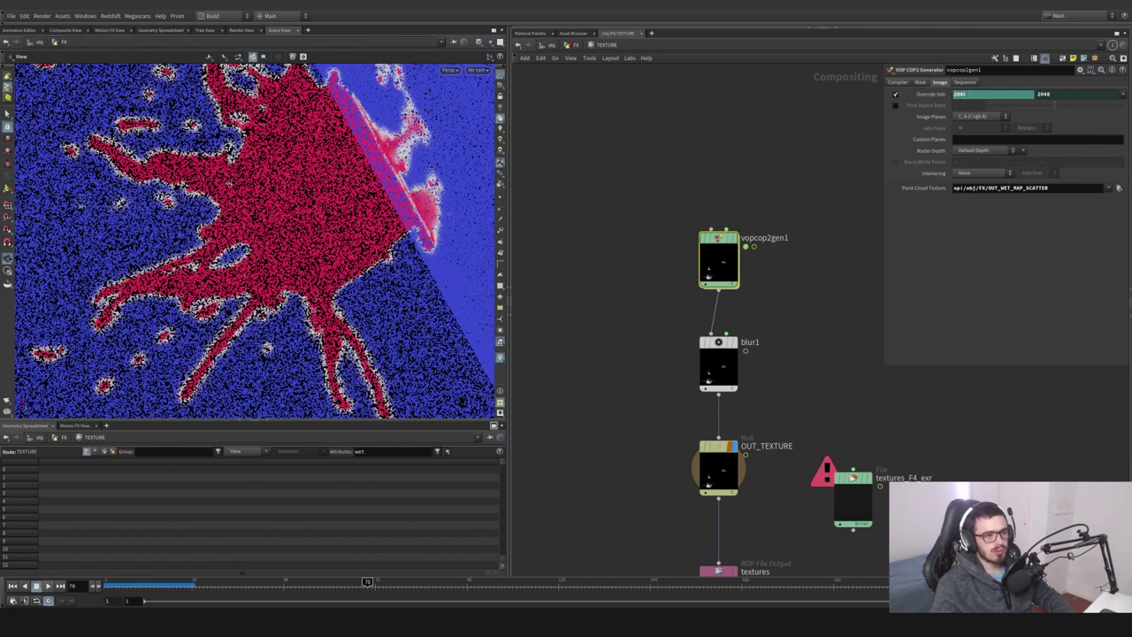
Examine pcfilter1's wet channel and its connections to output1 inside vopcop2gen1
double_click(707, 243)
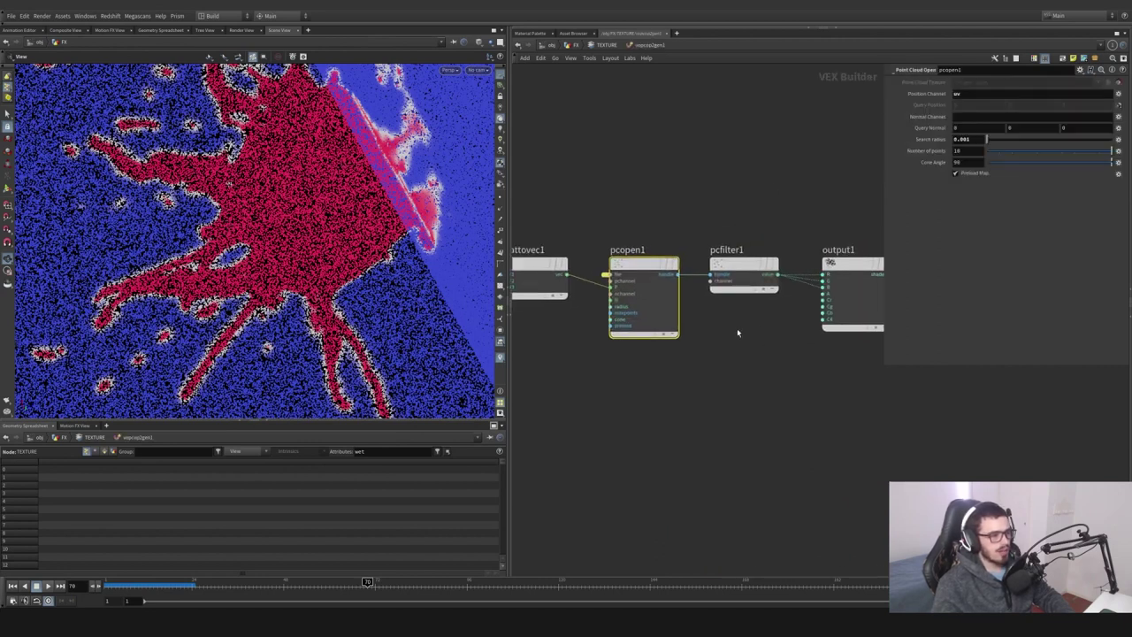
left_click_drag(778, 328, 700, 207)
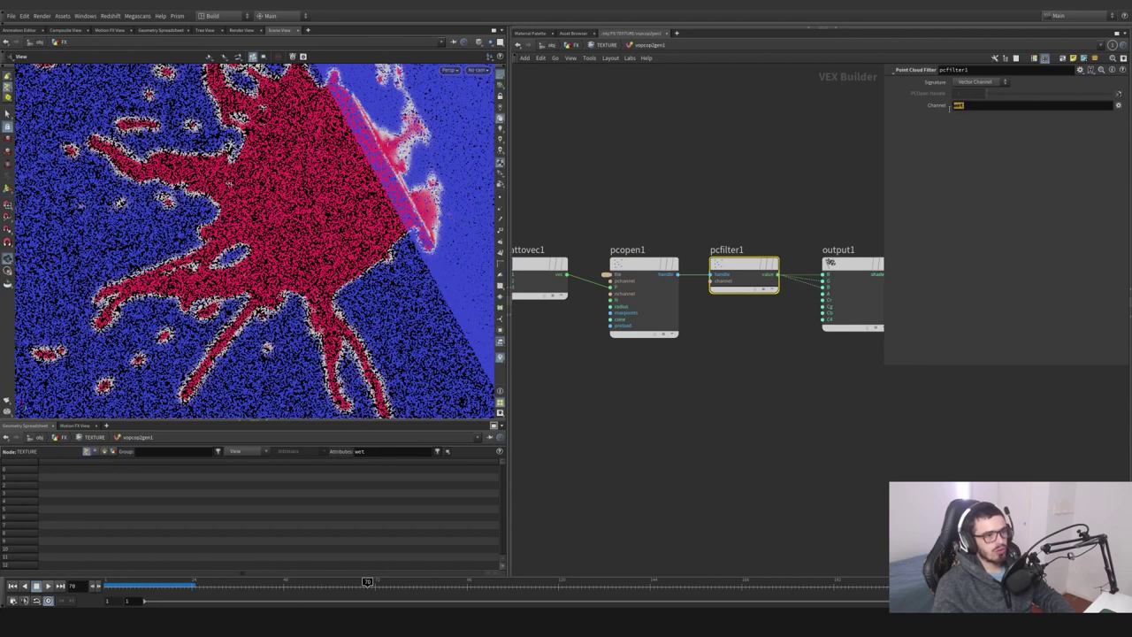
middle_click_drag(800, 179, 723, 181)
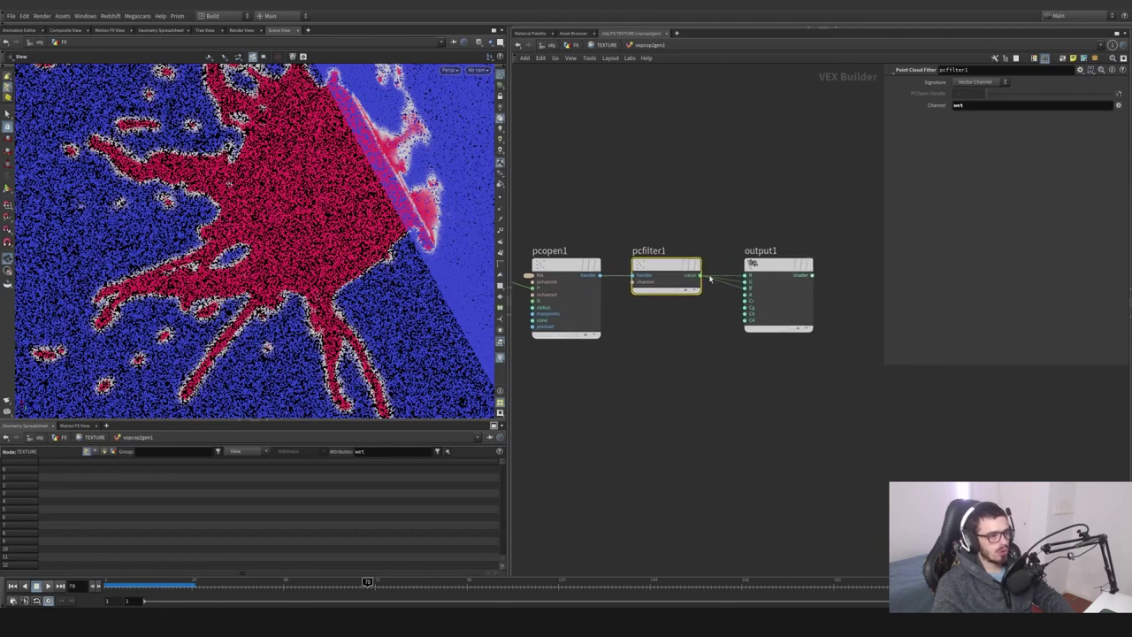
Go back up to the TEXTURE network and view the whole OUT_TEXTURE image in the composite view
key("u")
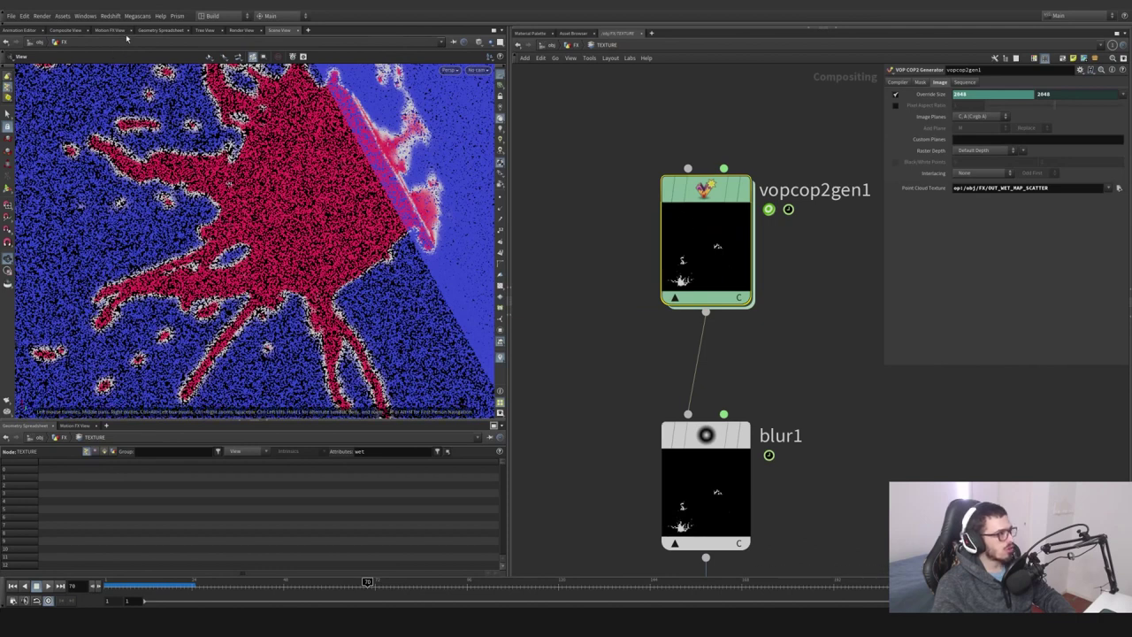
left_click(74, 32)
scroll(272, 181, "down", 3)
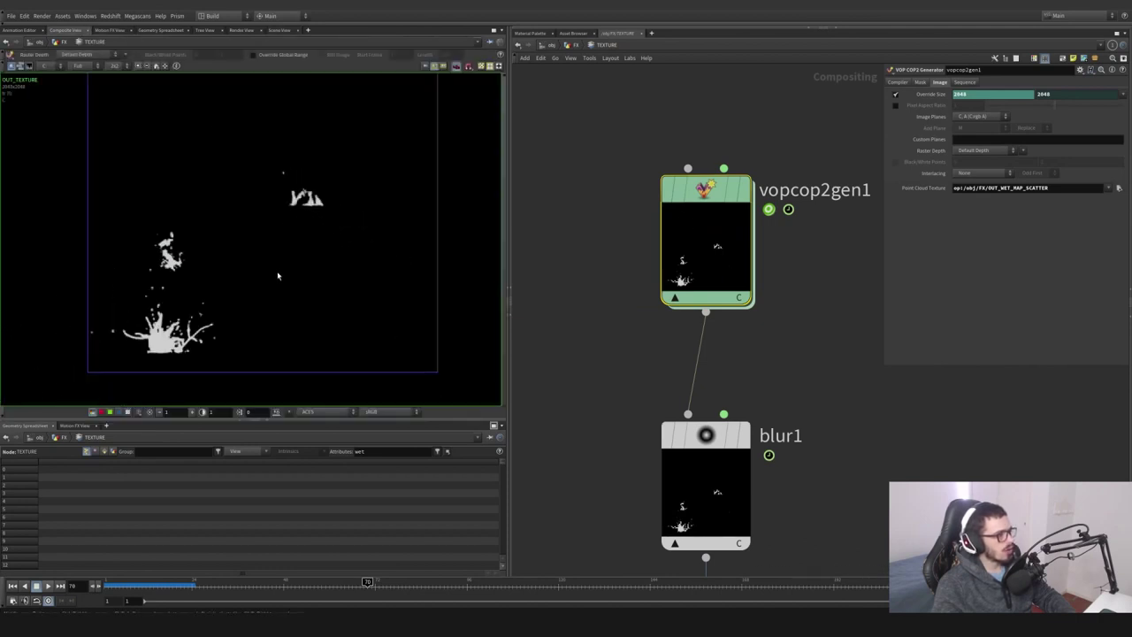
Set the search radius of pcopen1 inside vopcop2gen1 to 0.002
double_click(723, 241)
scroll(778, 332, "up", 5)
left_click(760, 327)
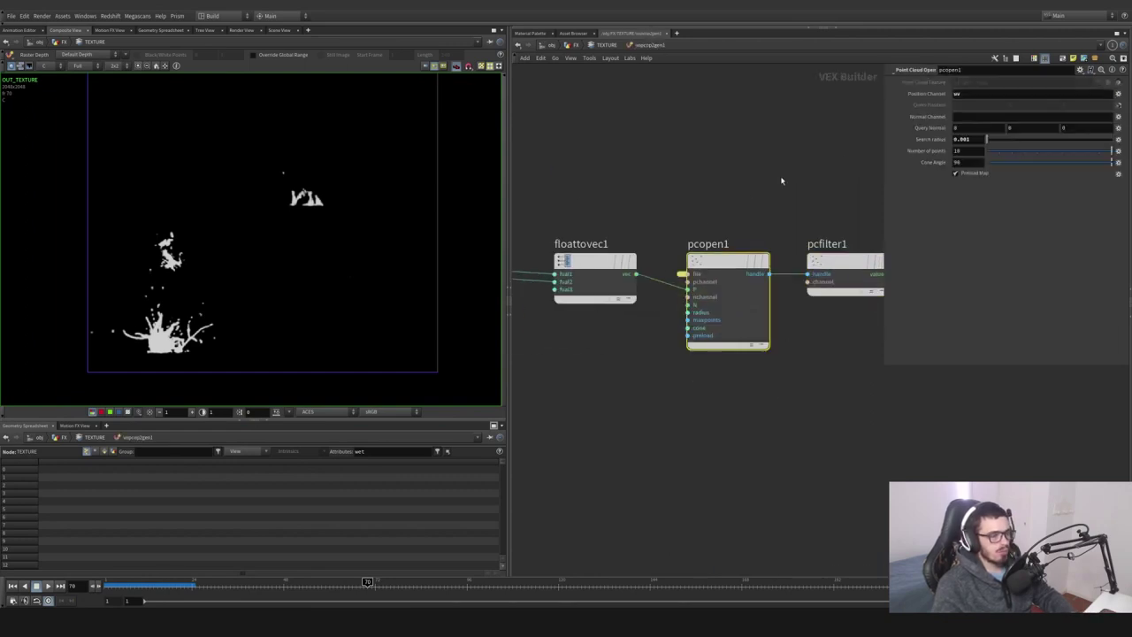
left_click(967, 140)
type("0.002")
key("Return")
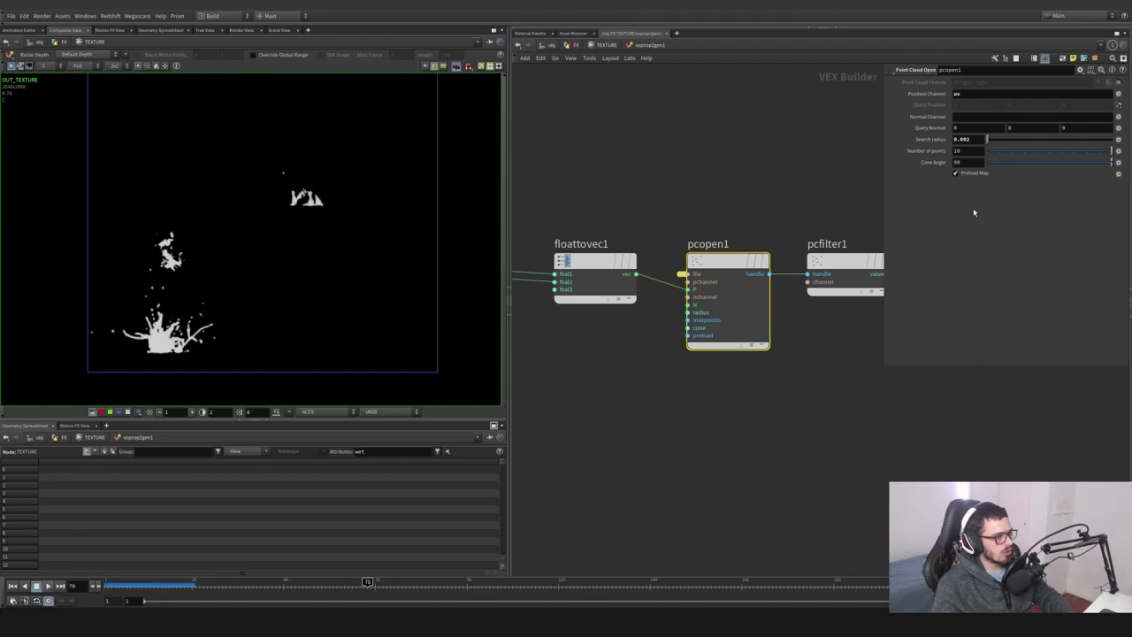
Display vopcop2gen1's own image in the composite view and set pcopen1's search radius to 0.21
scroll(175, 351, "up", 4)
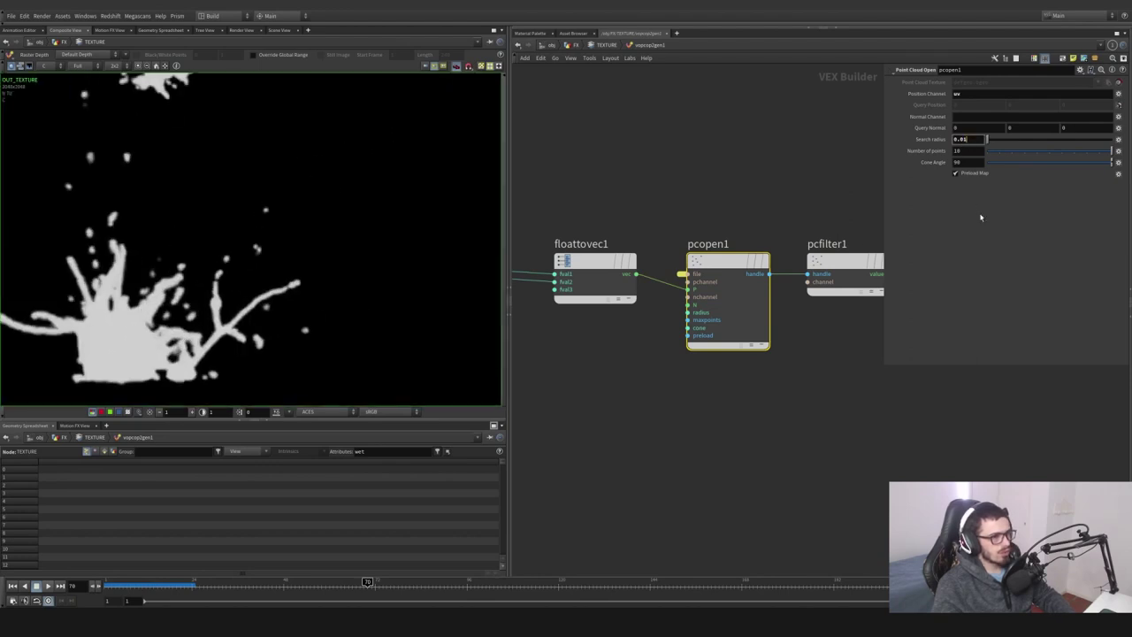
key("u")
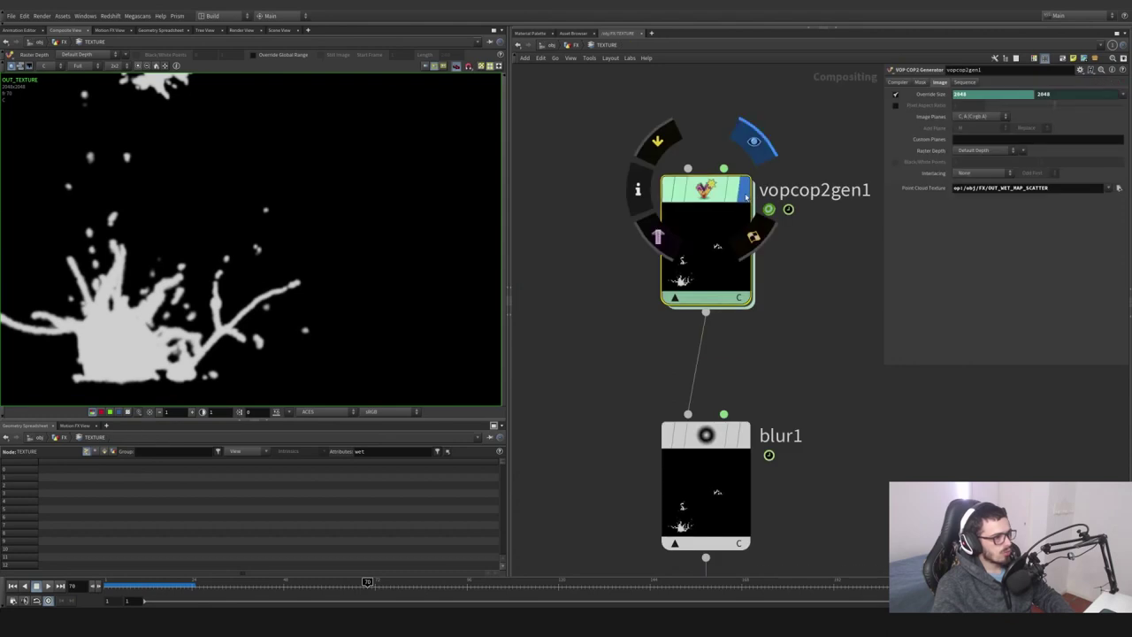
double_click(709, 214)
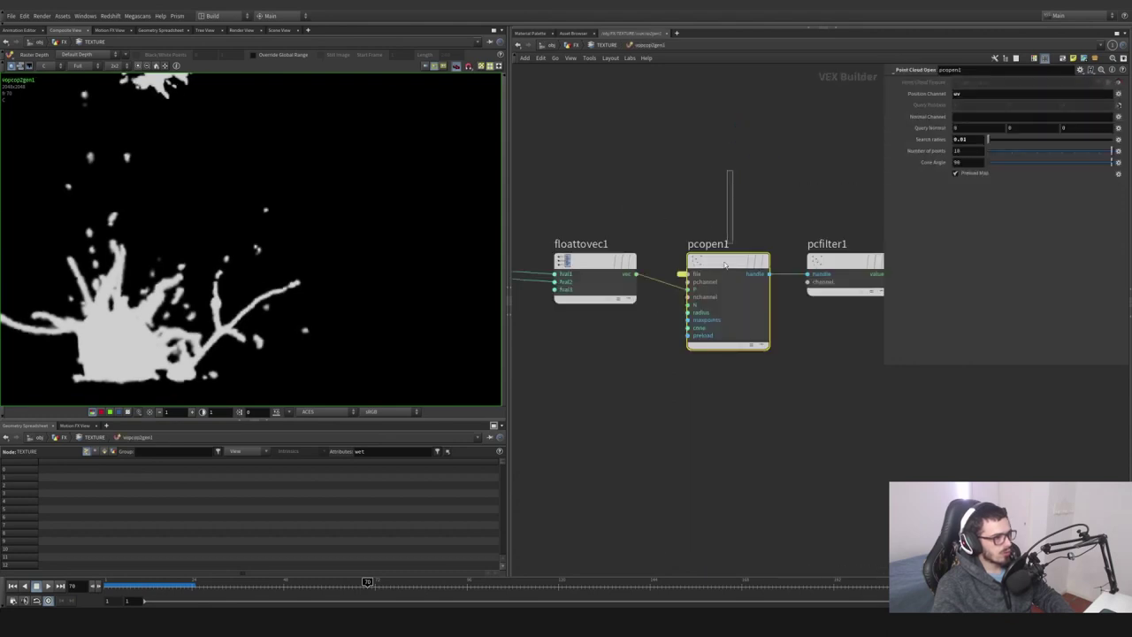
type("0.21")
key("Return")
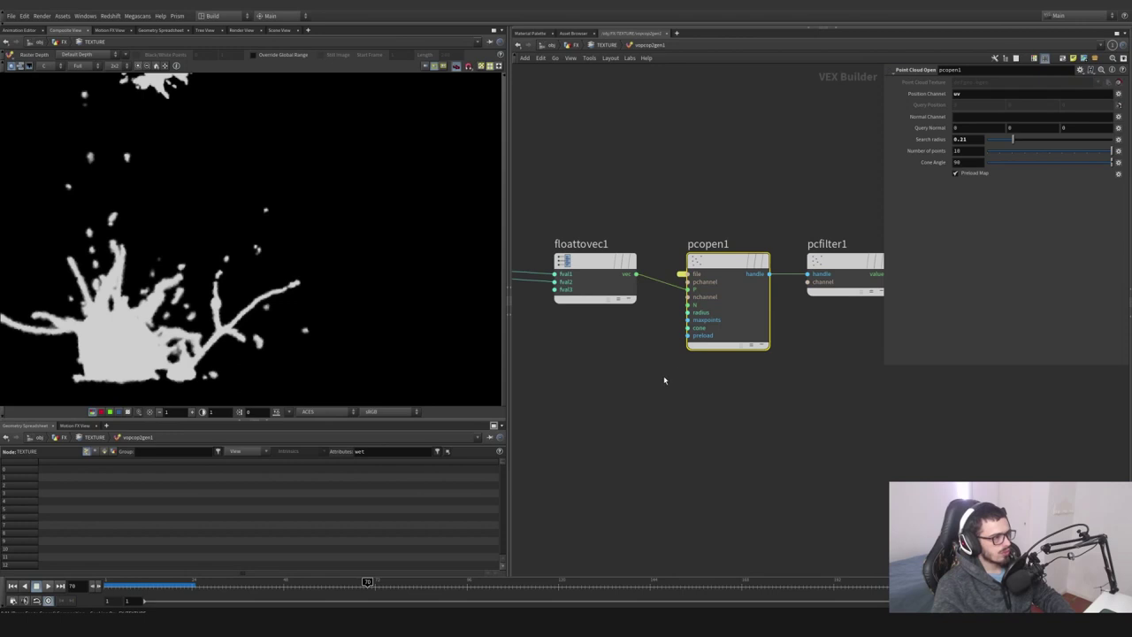
Capture the branching splat in Snipping Tool, trace a red freehand line along its edges, and minimize the snip
scroll(188, 336, "up", 3)
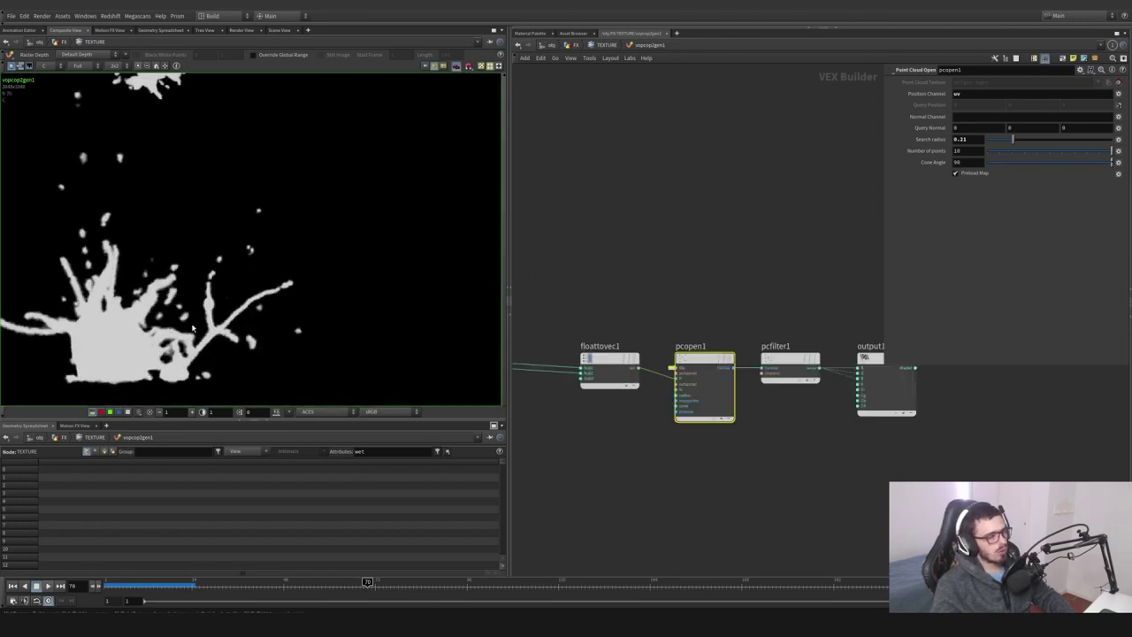
scroll(193, 329, "up", 4)
left_click(454, 624)
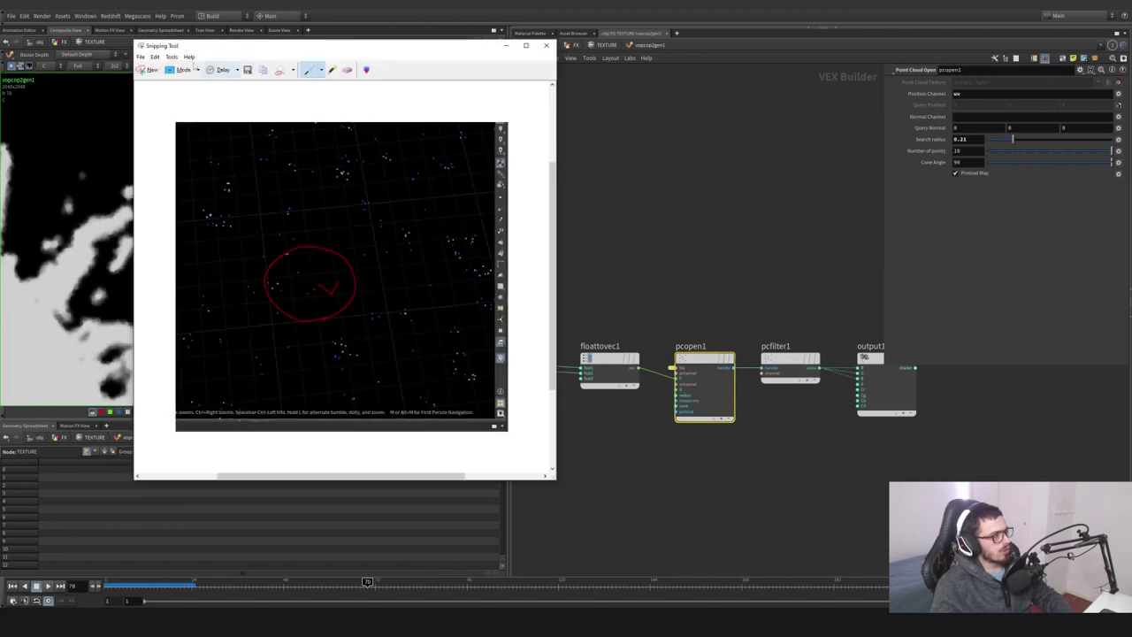
left_click(149, 69)
left_click_drag(418, 347, 466, 398)
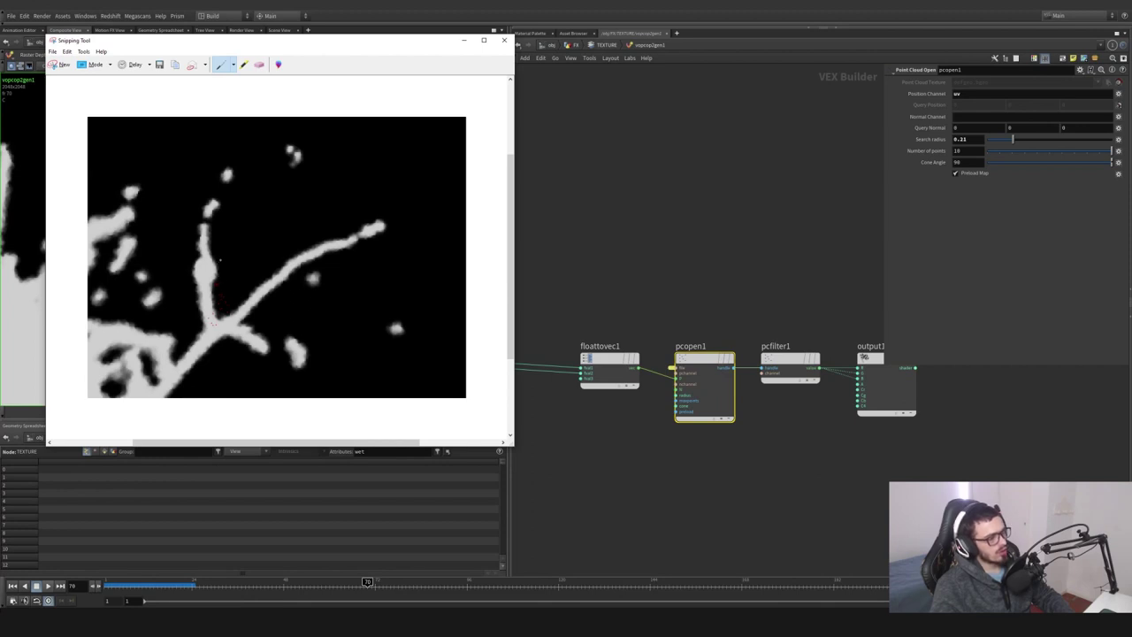
mouse_move(215, 237)
left_mouse_down()
mouse_move(221, 308)
mouse_move(283, 257)
mouse_move(322, 241)
left_mouse_up()
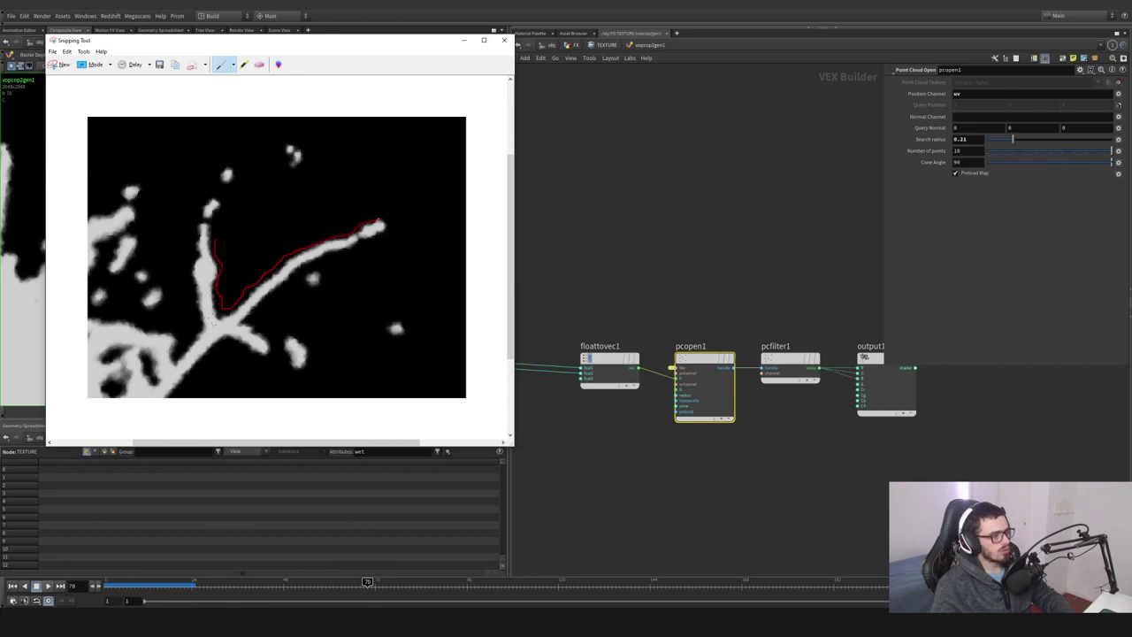
left_click(464, 40)
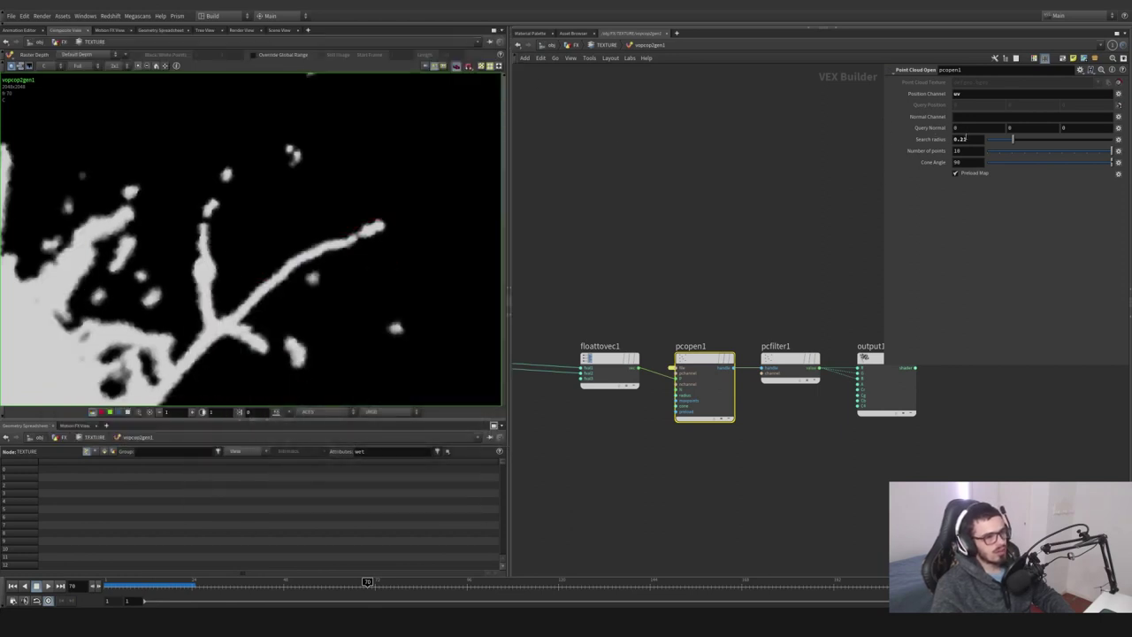
Set the search radius of pcopen1 to 0.001
left_click_drag(967, 139, 961, 140)
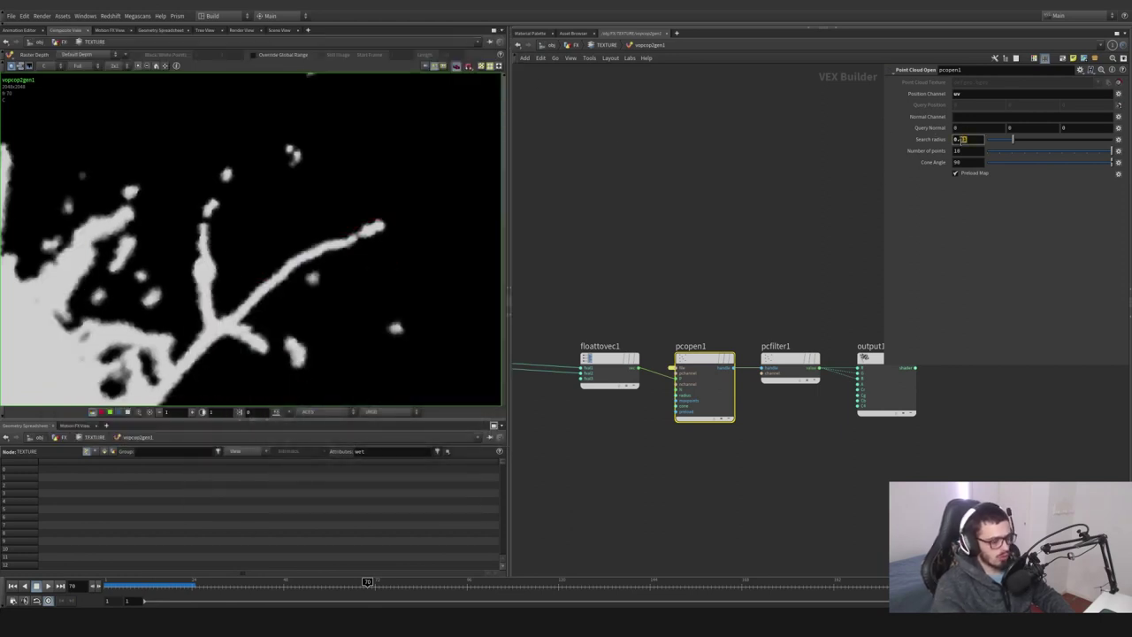
type("001")
key("Return")
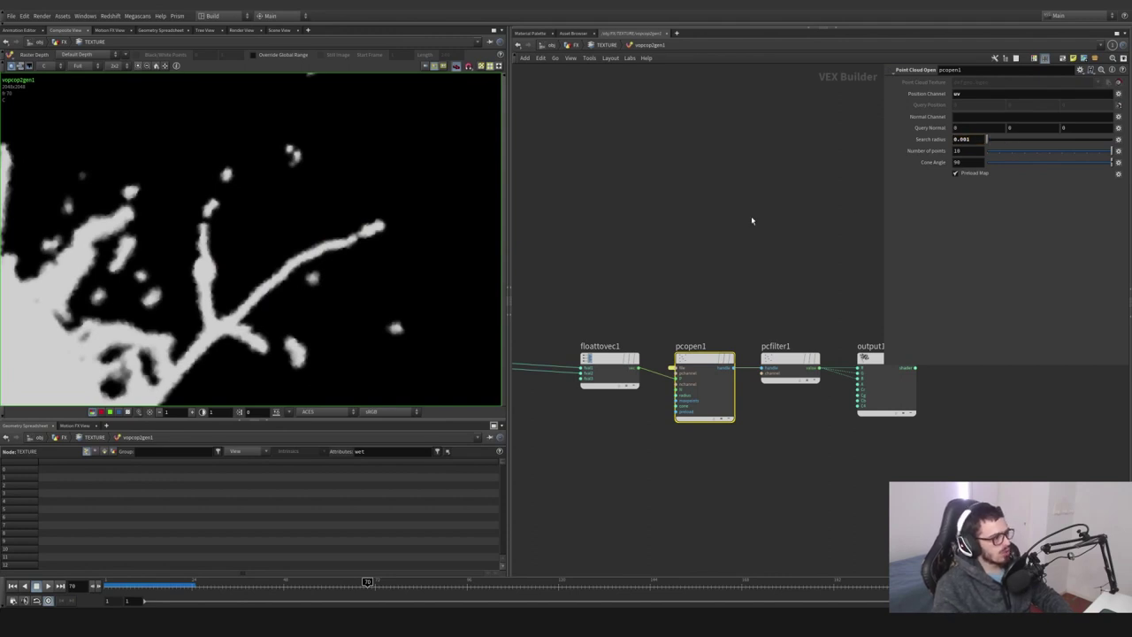
Return to the TEXTURE network and view blur1's image in the composite view, toggling its display to compare
scroll(751, 300, "down", 3)
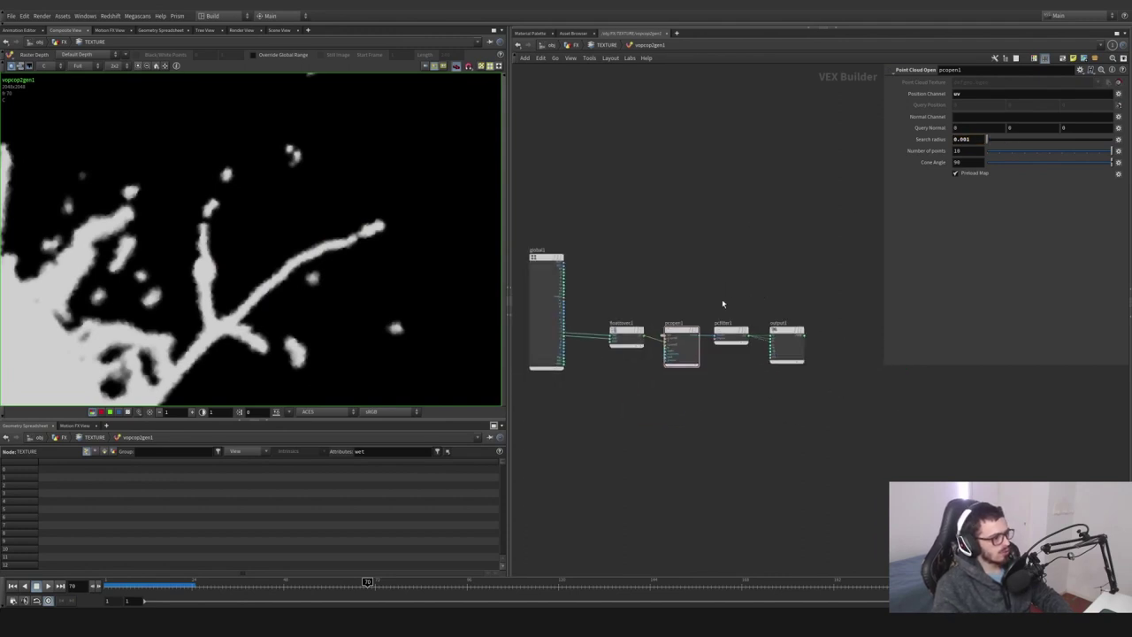
left_click(606, 45)
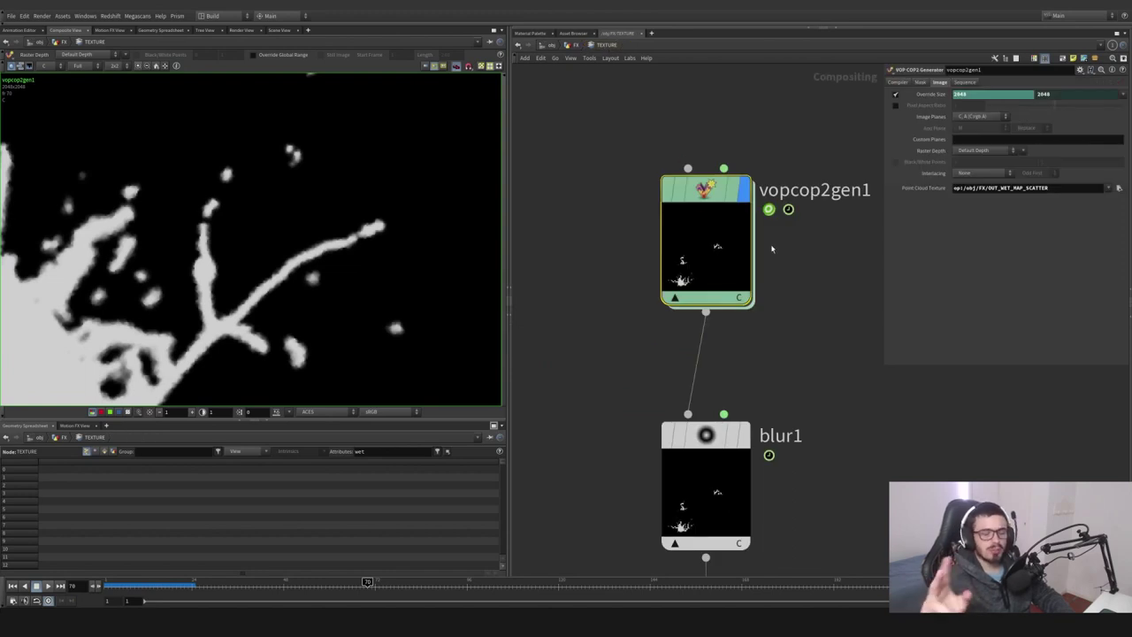
middle_click_drag(783, 481, 777, 407)
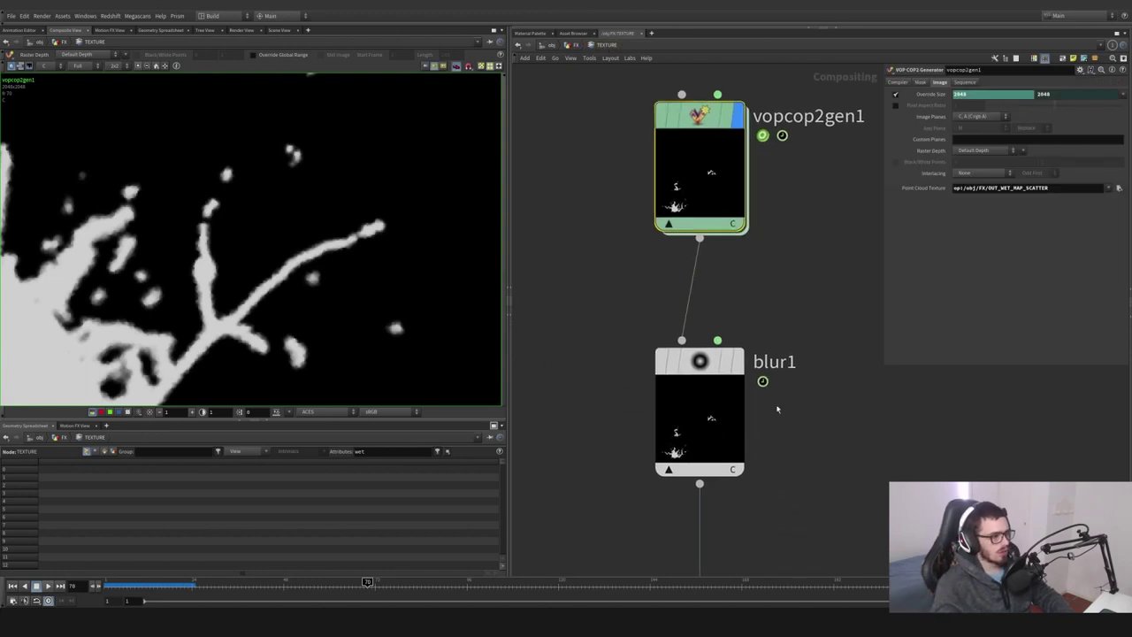
left_click(740, 363)
left_click_drag(813, 319, 631, 483)
middle_click_drag(773, 473, 742, 318)
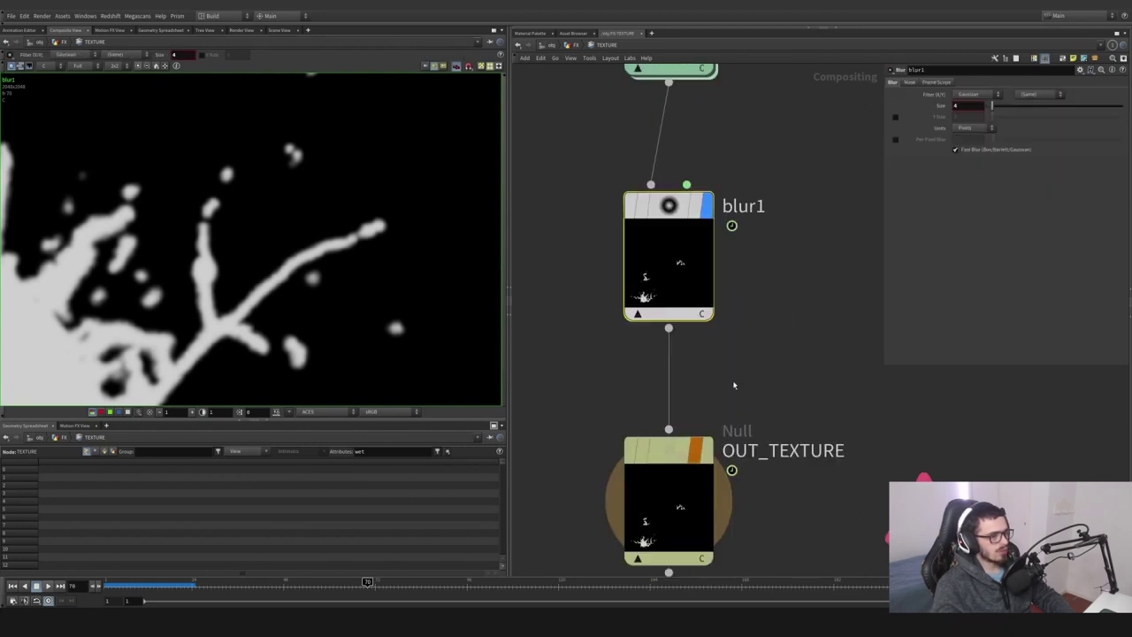
scroll(204, 315, "down", 4)
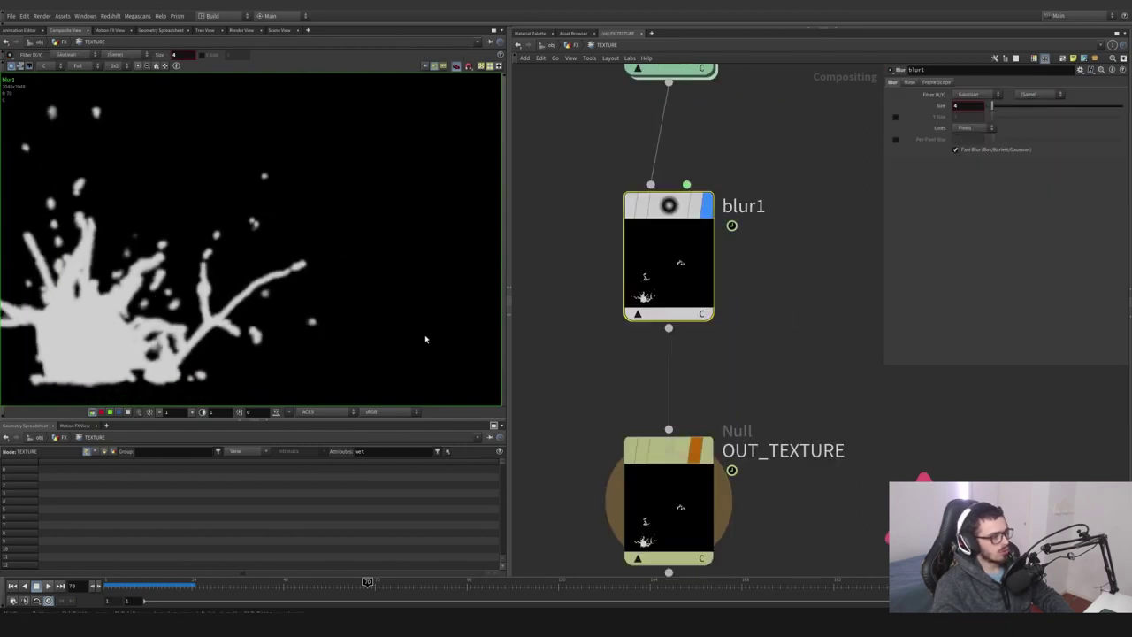
left_click(706, 211)
left_click(707, 210)
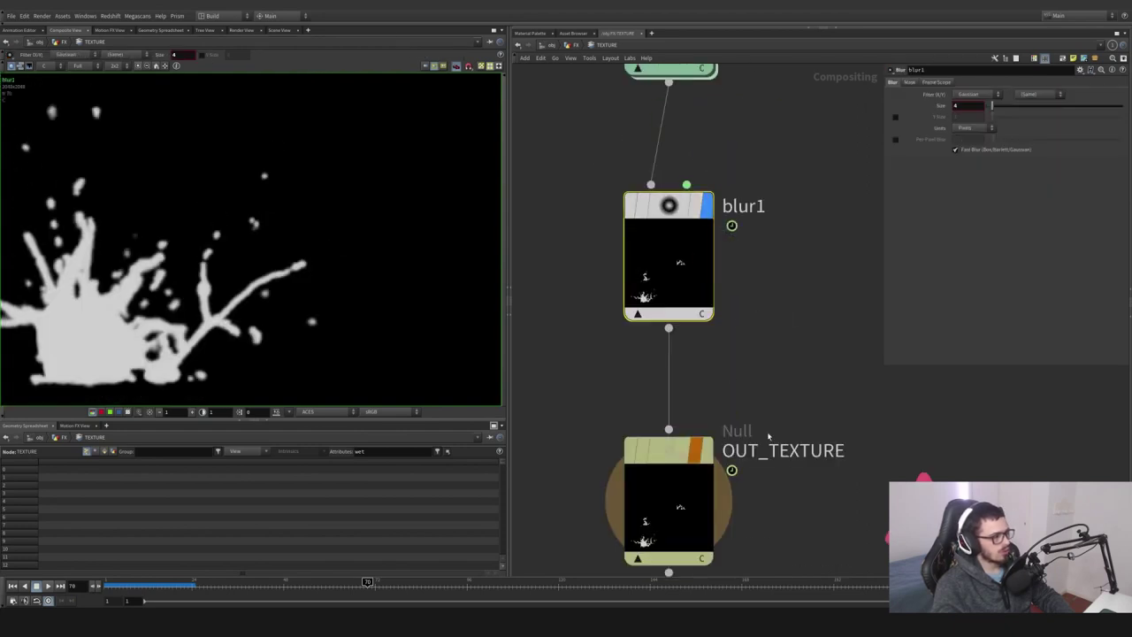
Display OUT_TEXTURE in the composite view and bring the nodes below it into view
middle_click_drag(768, 434, 771, 339)
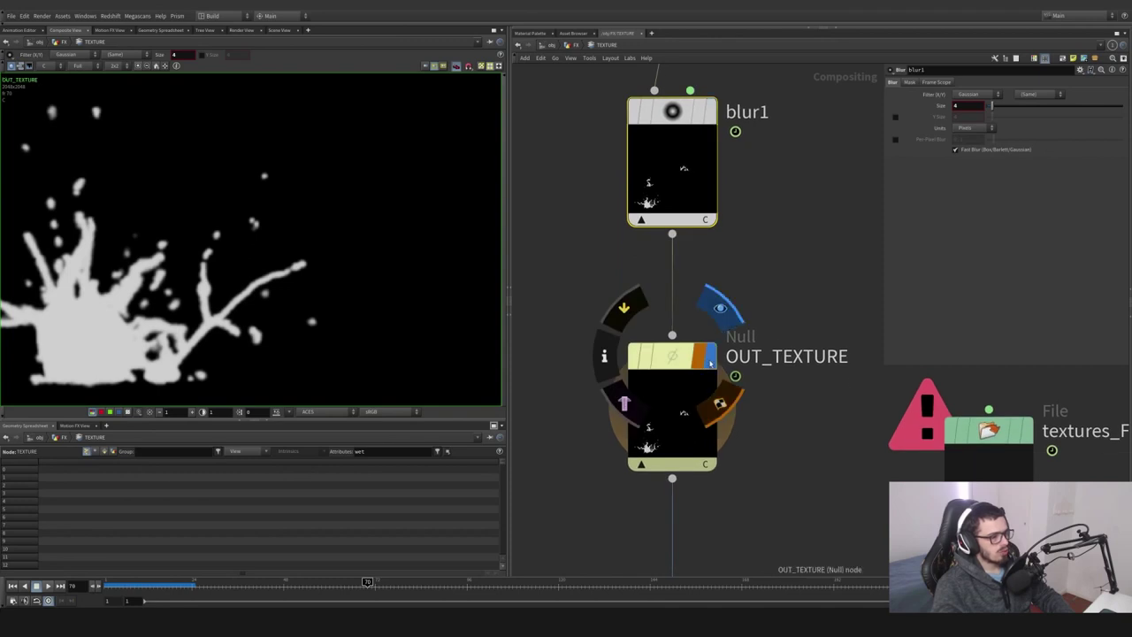
left_click(718, 305)
scroll(752, 491, "down", 5)
middle_click_drag(756, 537, 741, 428)
scroll(741, 428, "up", 4)
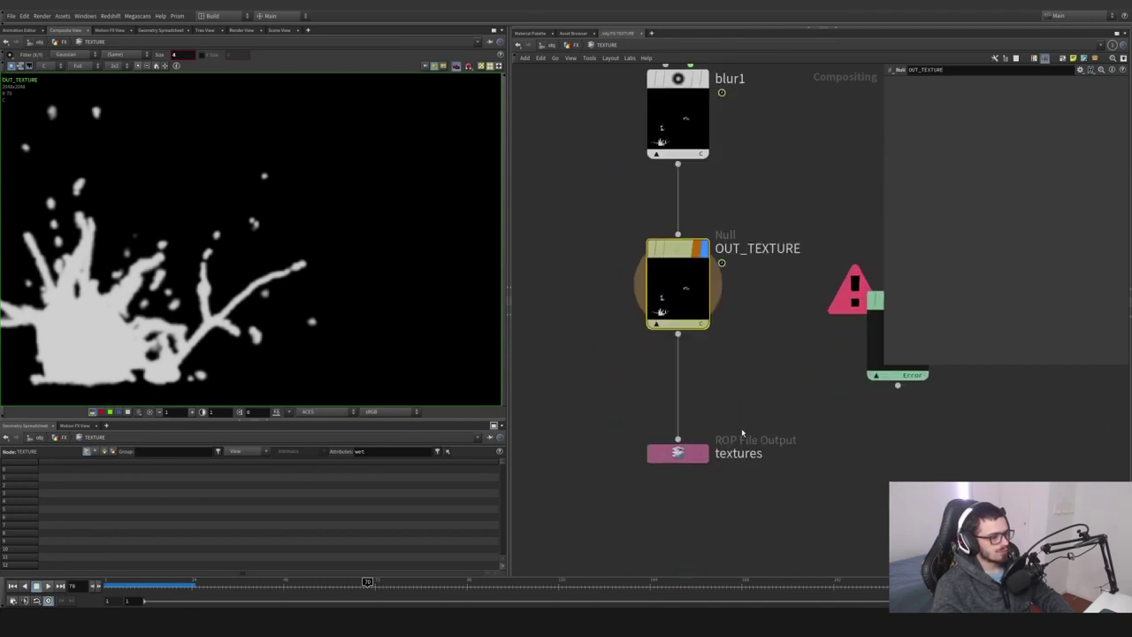
Show the unexpanded Output Picture path of the textures ROP File Output and examine its variables and frame range settings
left_click_drag(774, 404, 575, 514)
left_click_drag(666, 461, 667, 442)
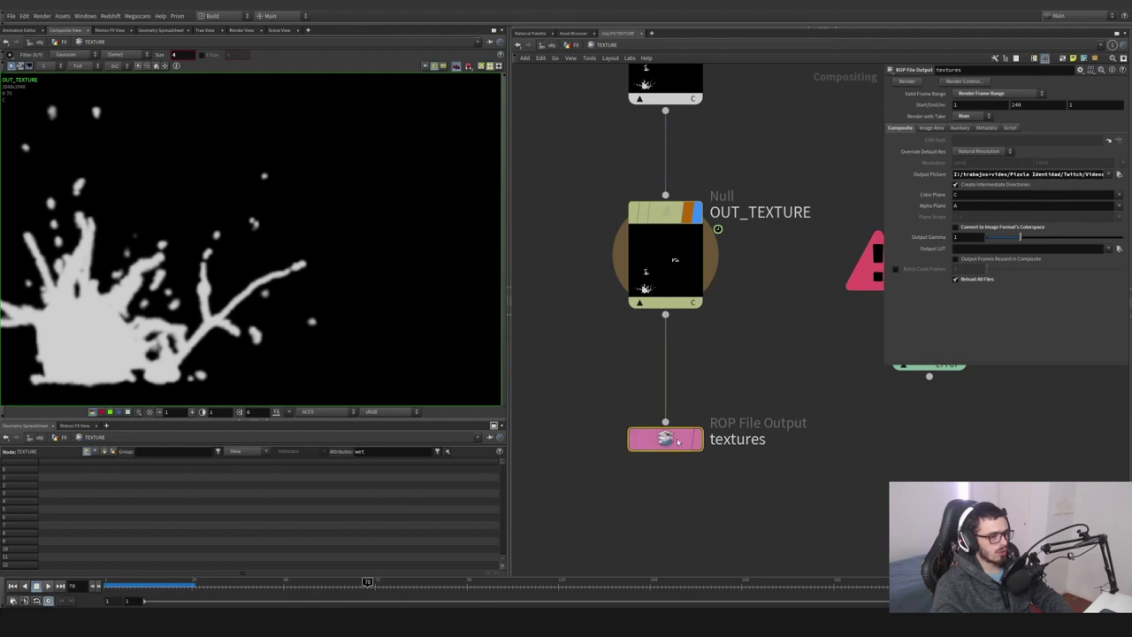
left_click(937, 177)
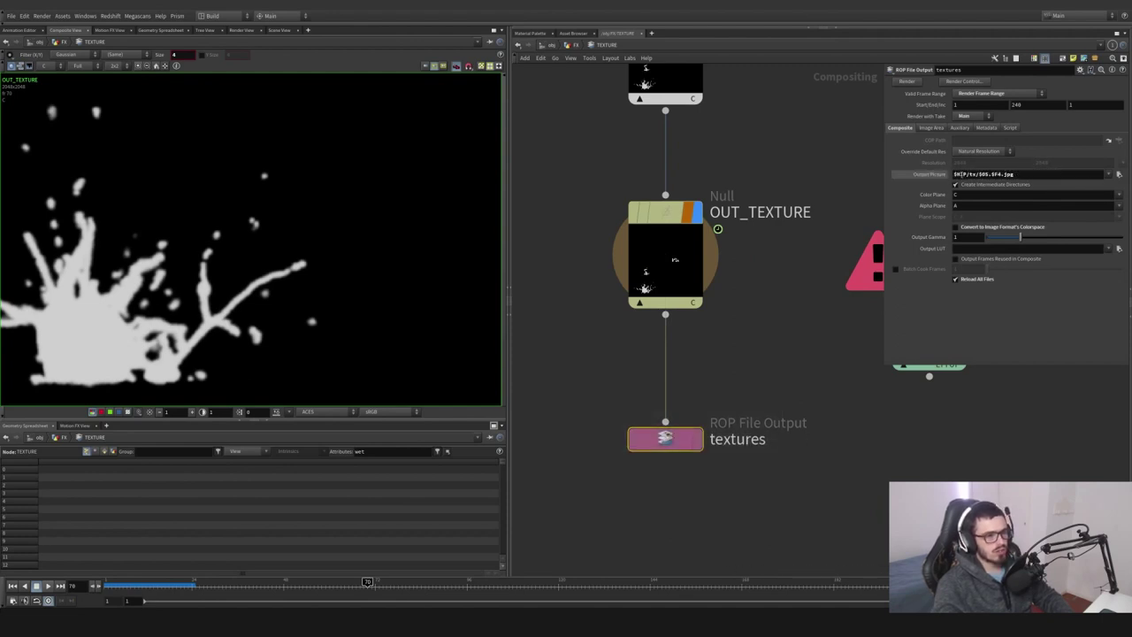
double_click(979, 175)
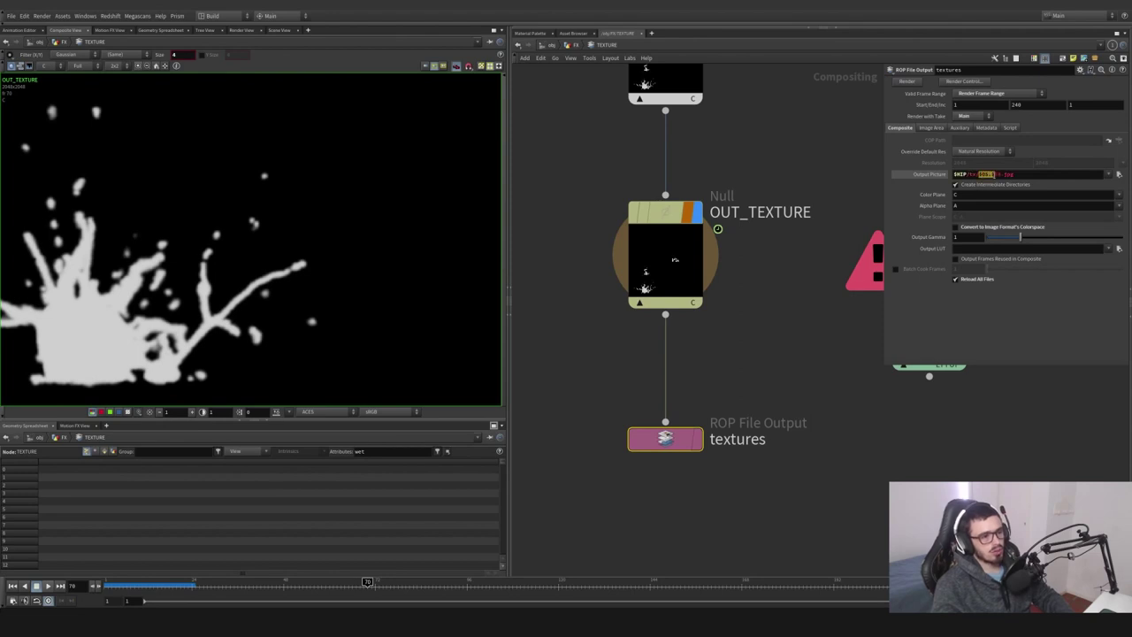
left_click_drag(997, 175, 1002, 175)
left_click(1018, 175)
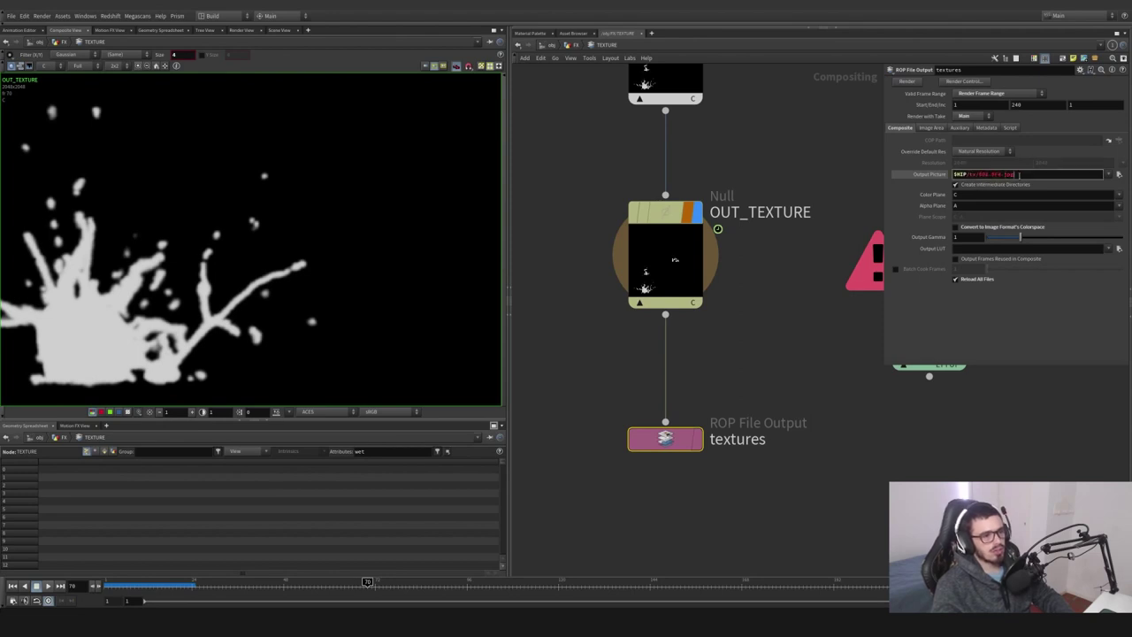
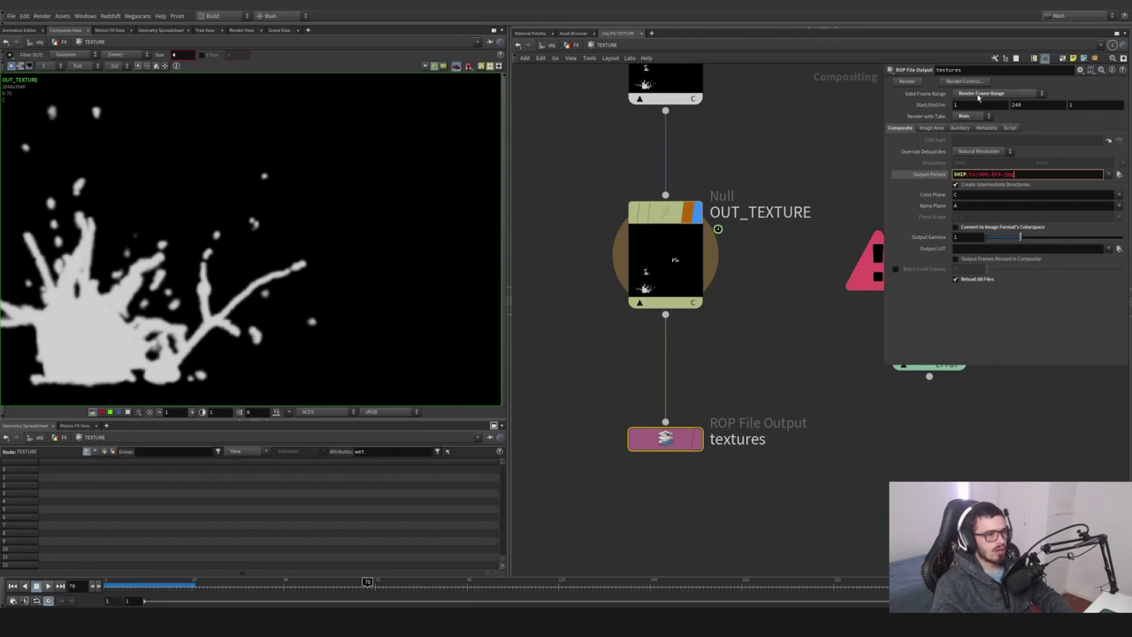
left_click_drag(795, 346, 566, 513)
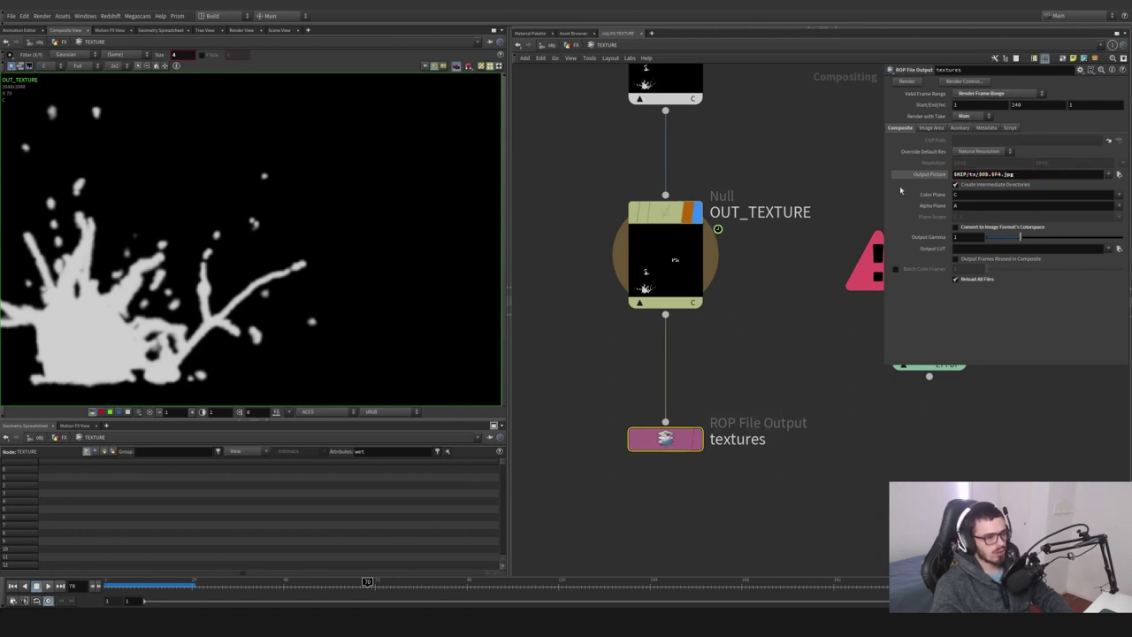
scroll(750, 368, "down", 5)
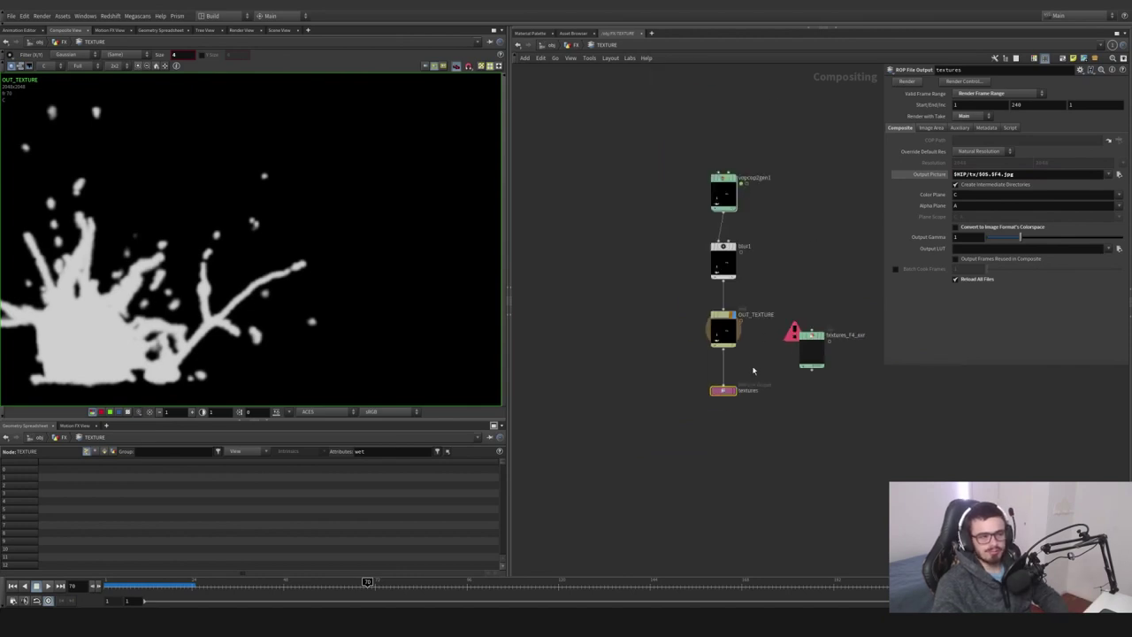
scroll(749, 367, "up", 3)
left_click_drag(771, 382, 681, 433)
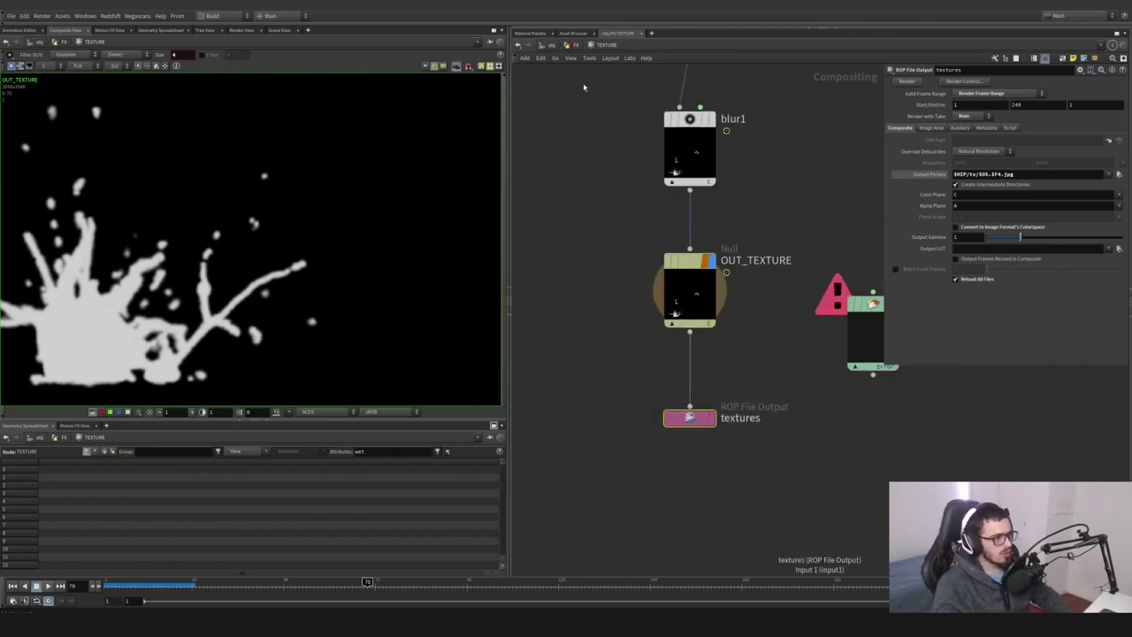
Enter topnet1 in the FX network, enlarge the parameter display, and examine the ROP Path of ropfetch1
left_click(575, 45)
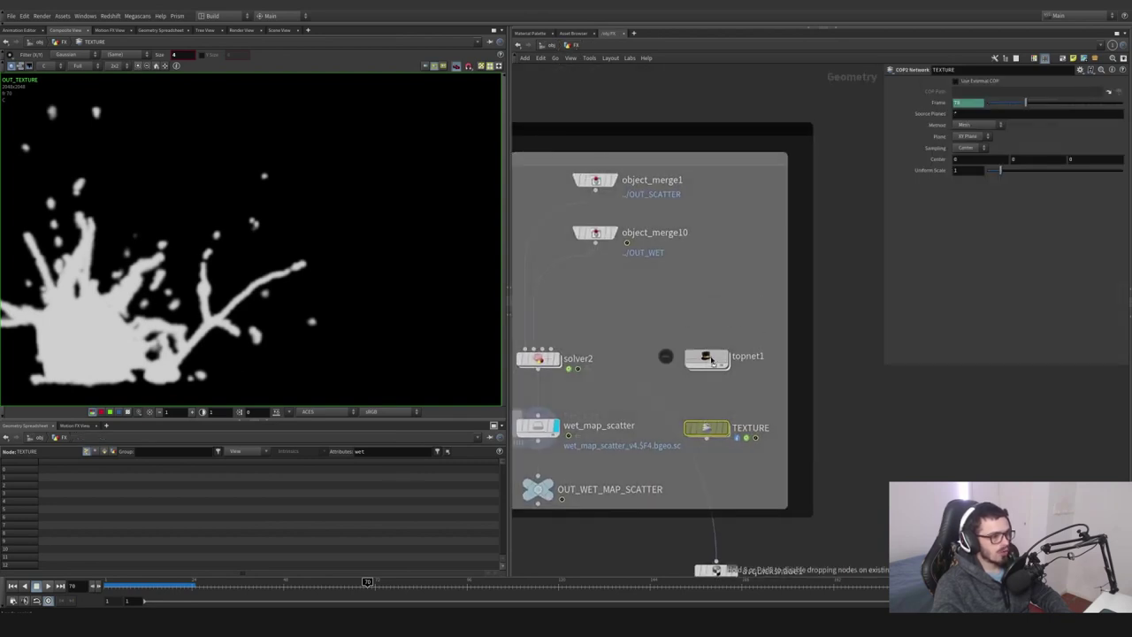
double_click(708, 359)
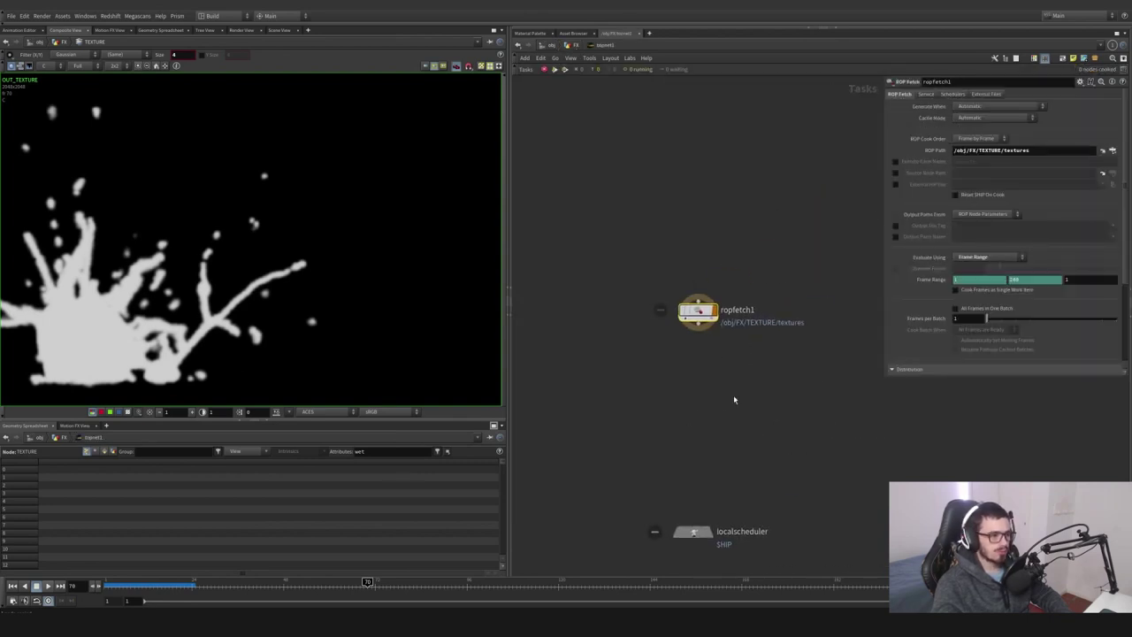
left_click_drag(816, 372, 651, 267)
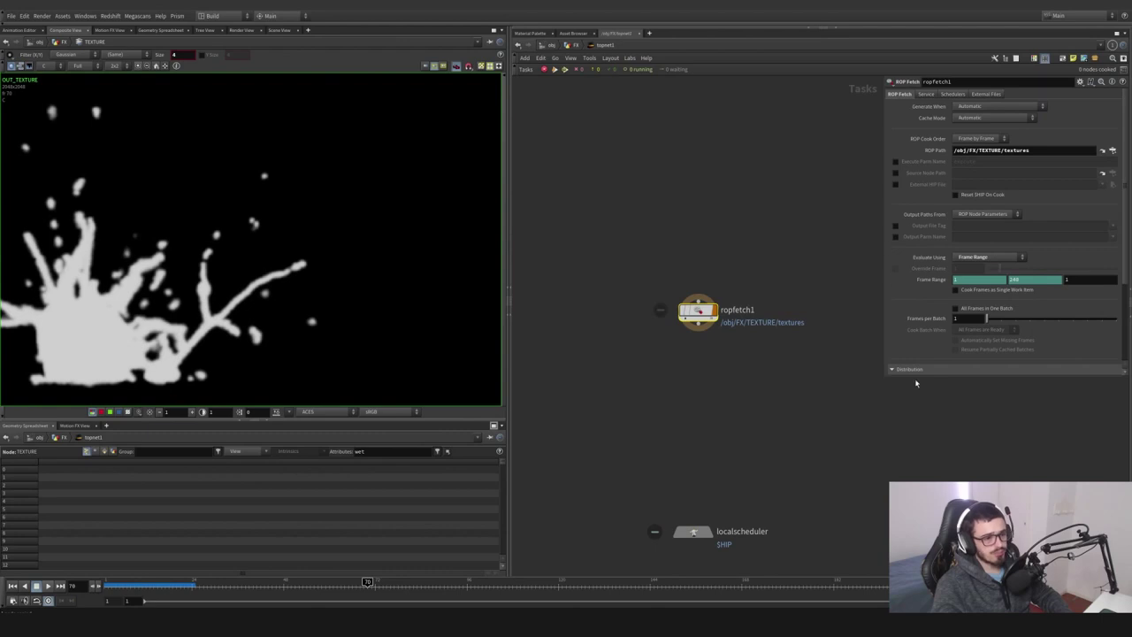
left_click_drag(884, 379, 802, 526)
left_click(979, 149)
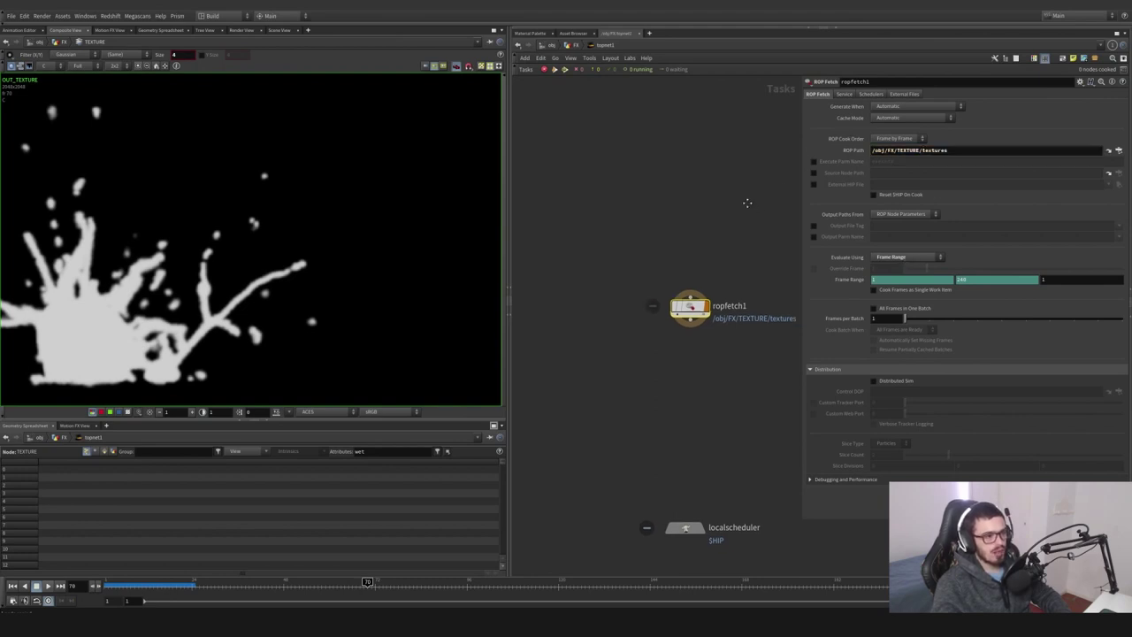
Select the localscheduler node and move it beside ropfetch1
middle_click_drag(748, 202, 631, 189)
scroll(645, 206, "down", 4)
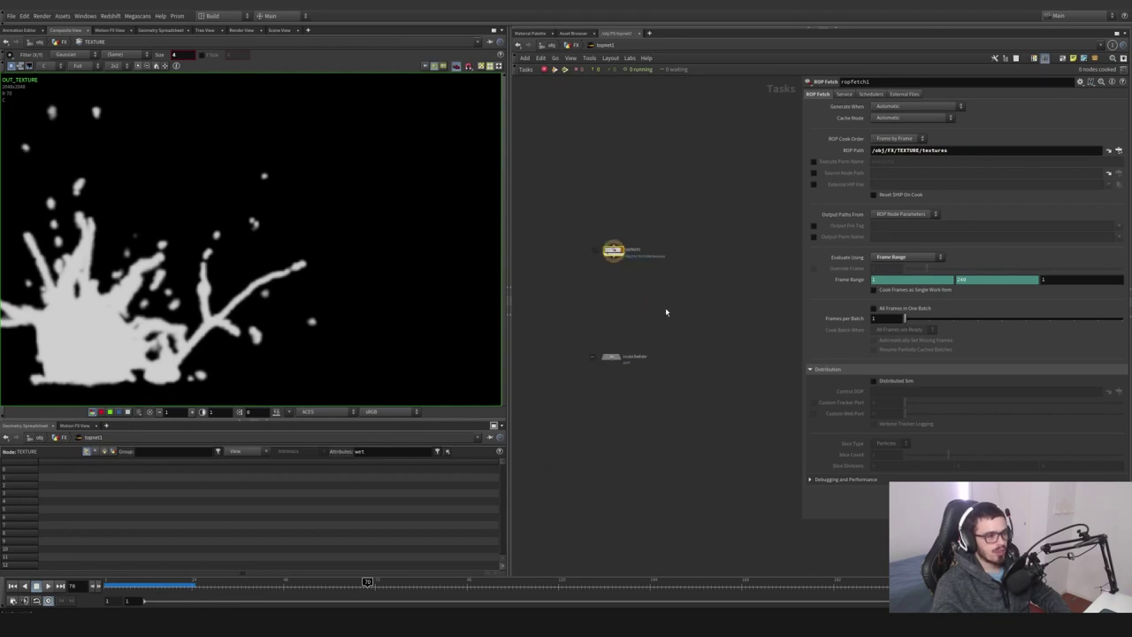
left_click_drag(666, 308, 547, 399)
left_click_drag(551, 396, 722, 294)
left_click_drag(698, 307, 686, 322)
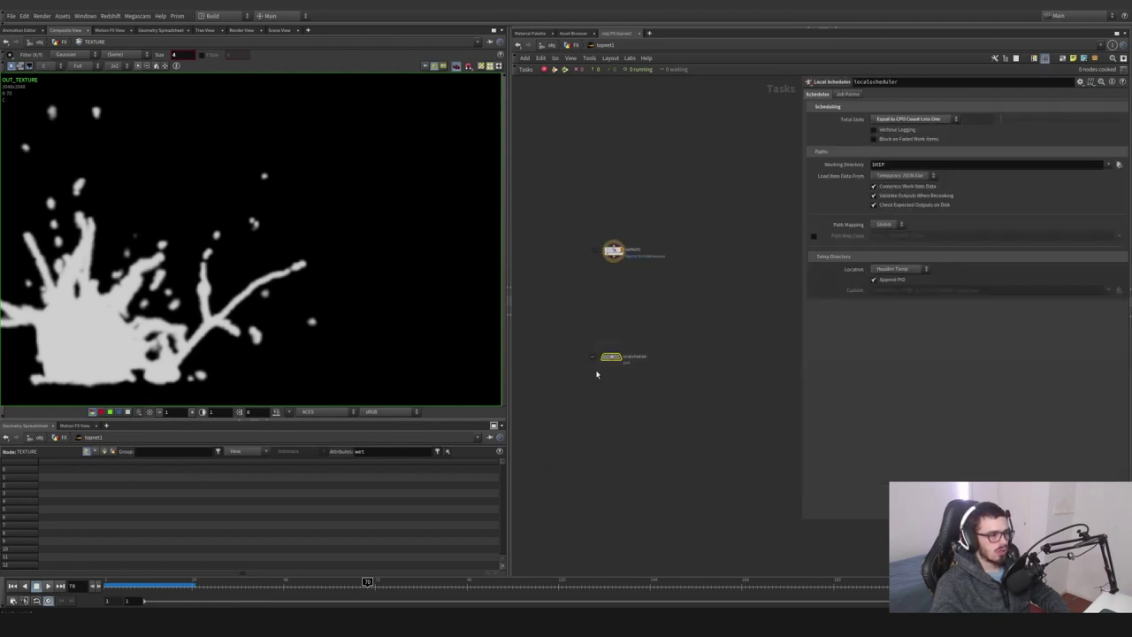
left_click_drag(610, 357, 579, 343)
scroll(720, 240, "up", 3)
Look through localscheduler's Total Slots options, keeping Equal to CPU Count Less One, and select ropfetch1 again
left_click(882, 120)
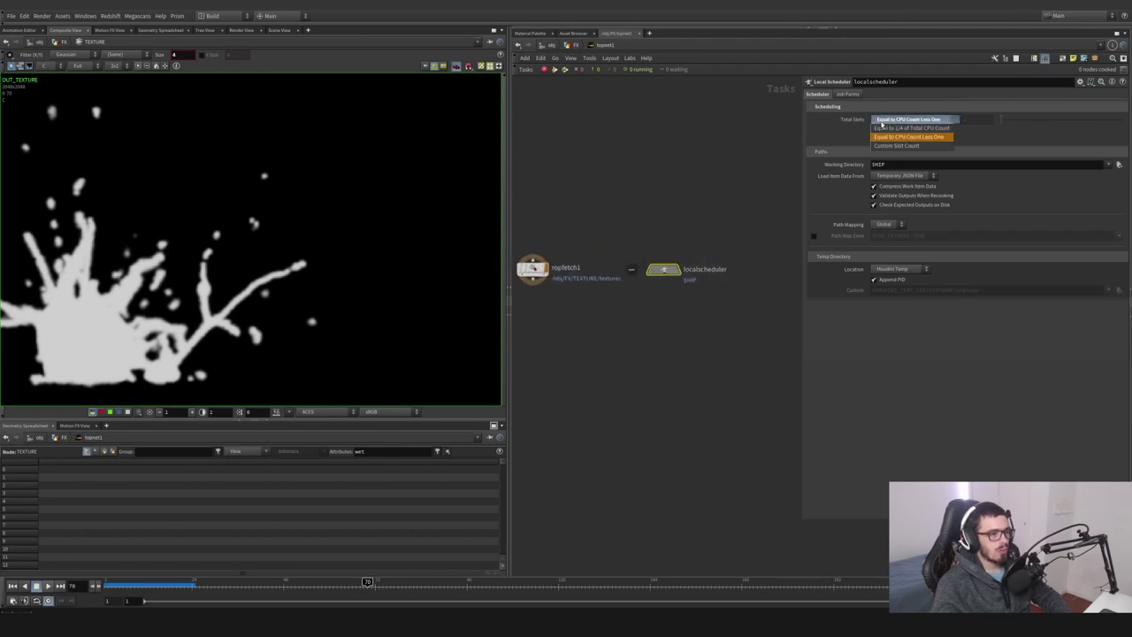
left_click(943, 121)
middle_click_drag(566, 233, 657, 220)
left_click_drag(669, 229, 593, 288)
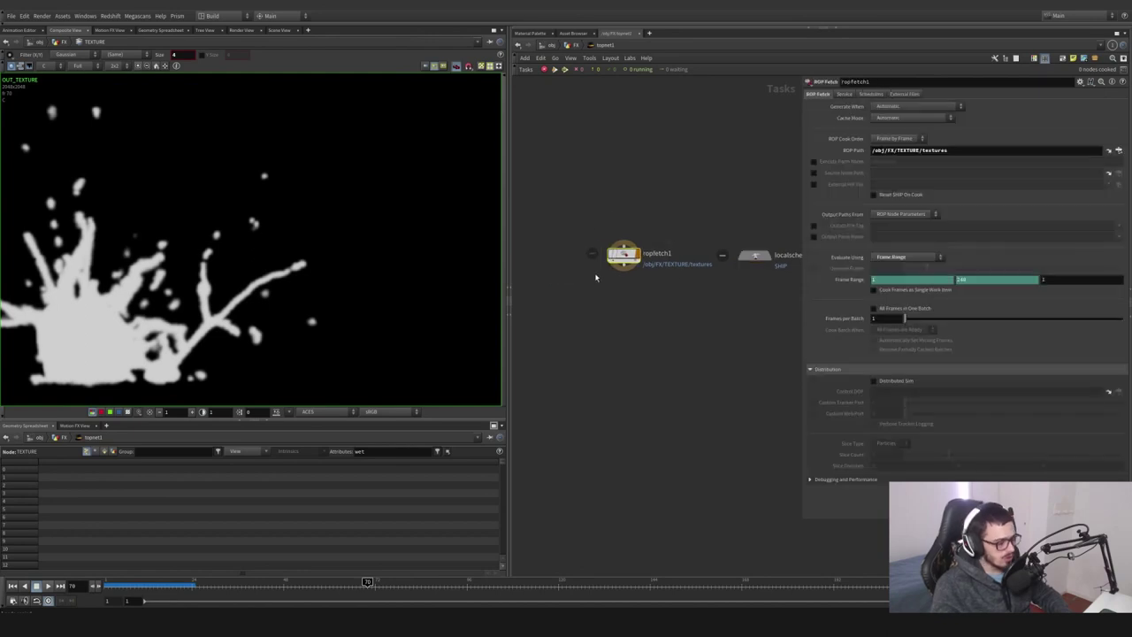
Cook ropfetch1, saving the hip file before continuing
key("shift+v")
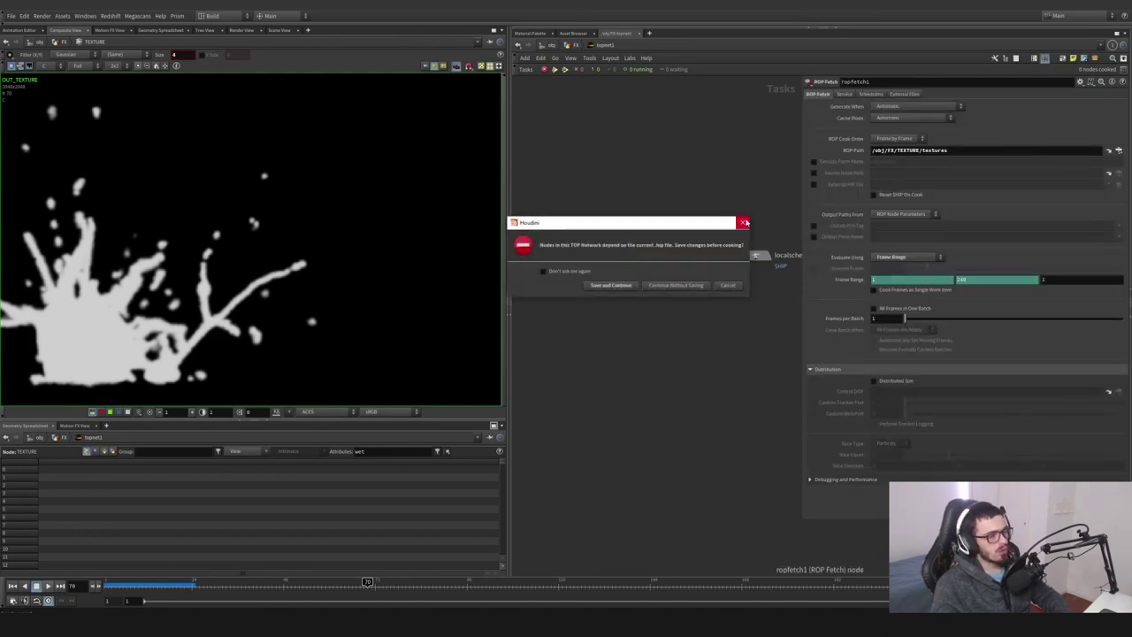
left_click(615, 287)
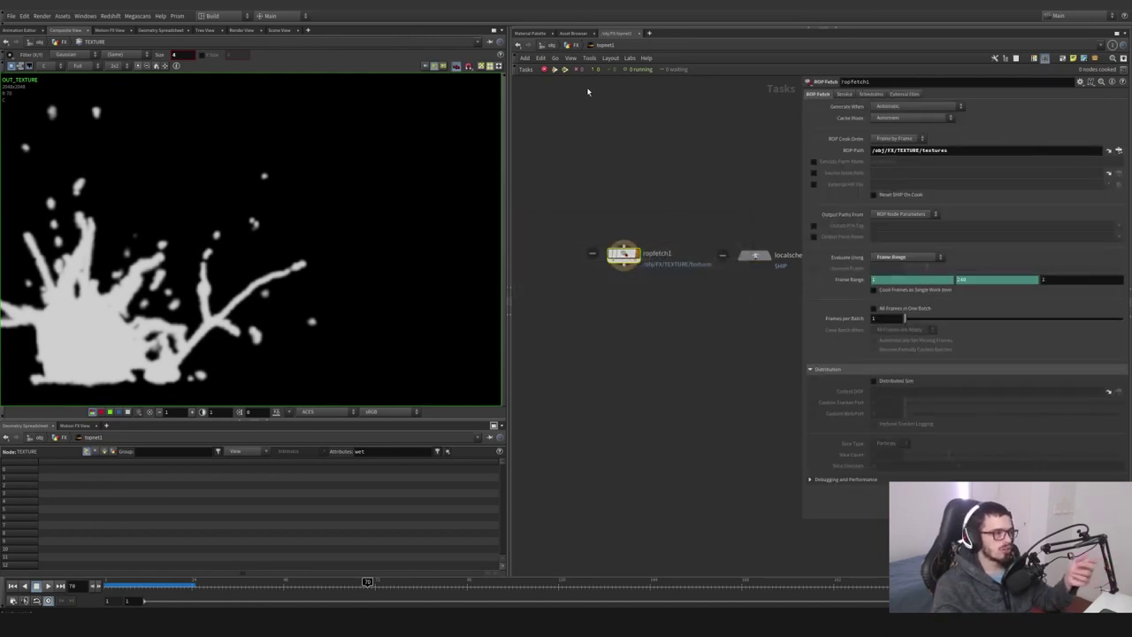
Examine the rendered blood pool beside the wall, plus the Motion Blur settings of renderReal in the out network
key("2")
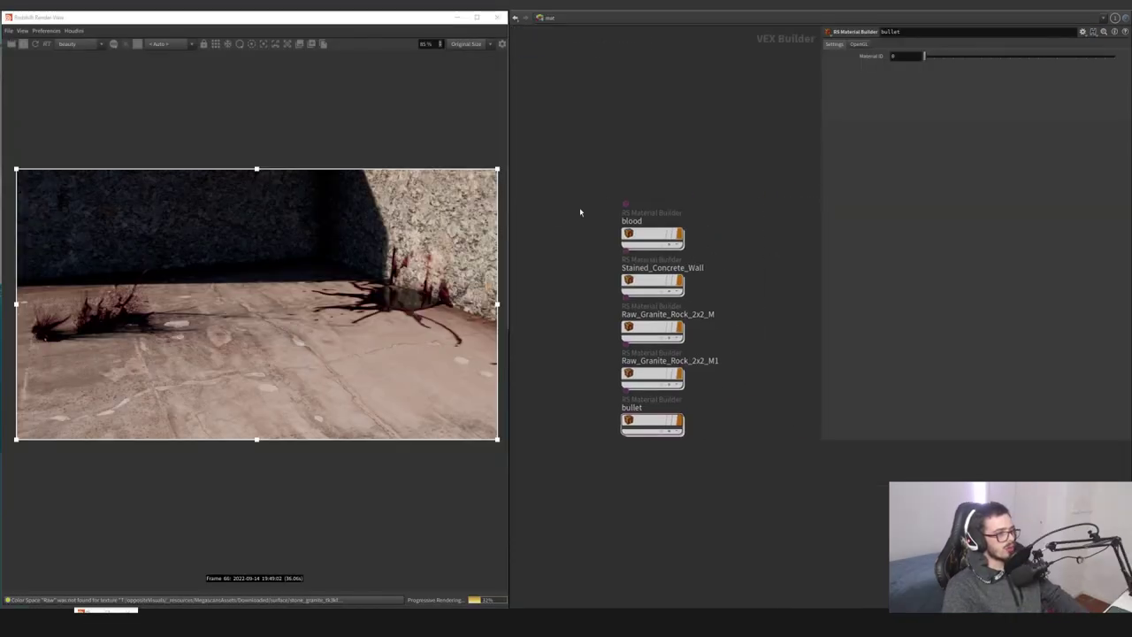
scroll(423, 302, "up", 6)
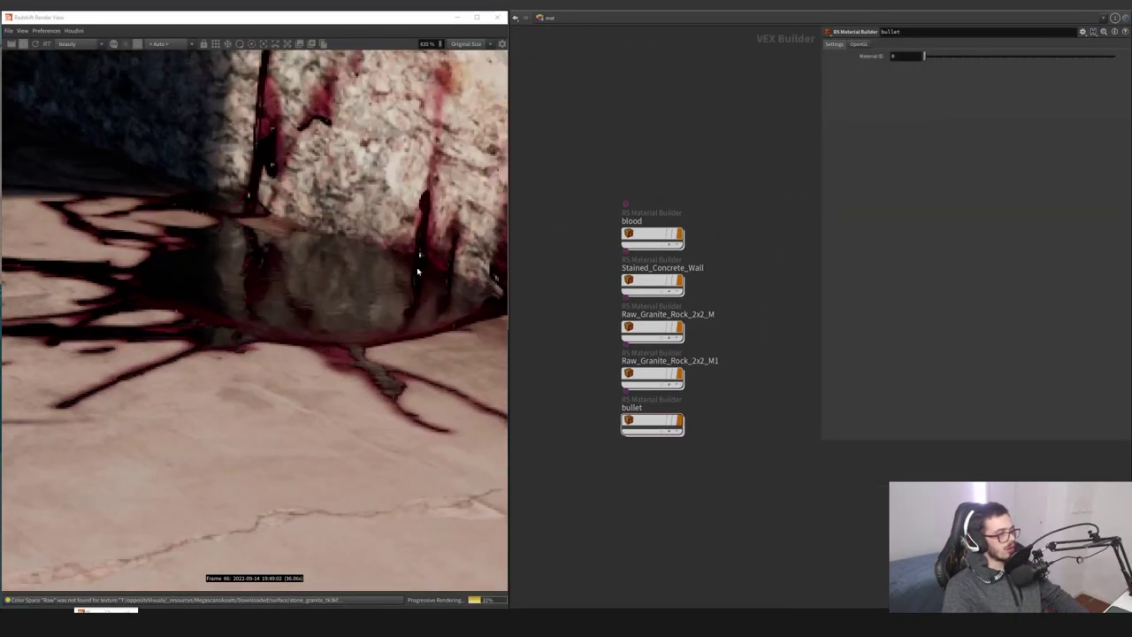
scroll(418, 271, "down", 5)
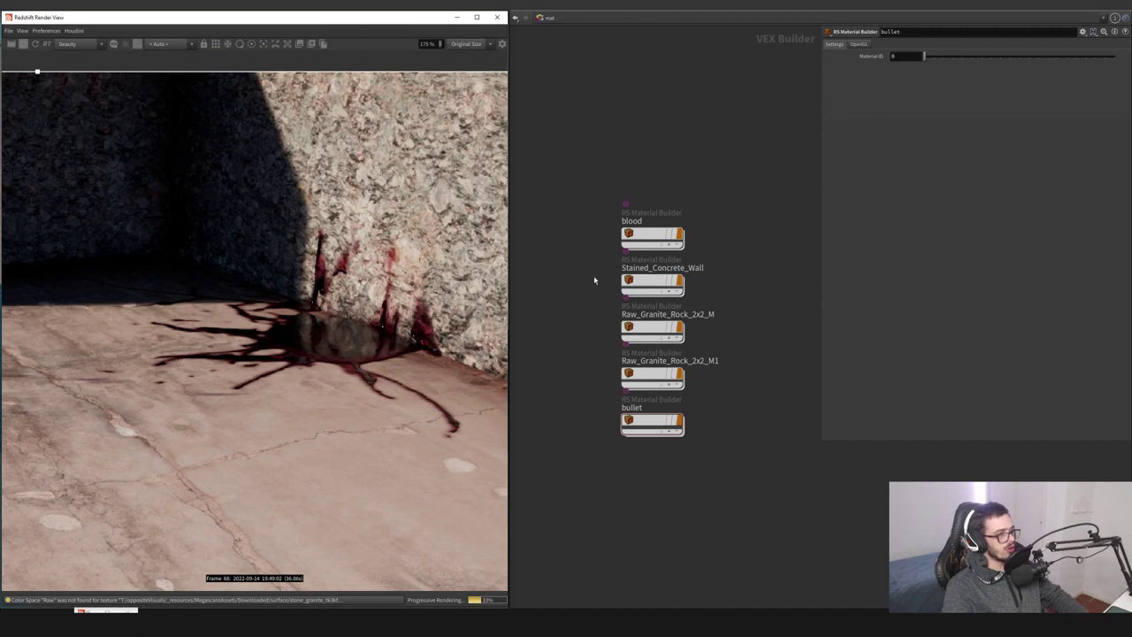
key("1")
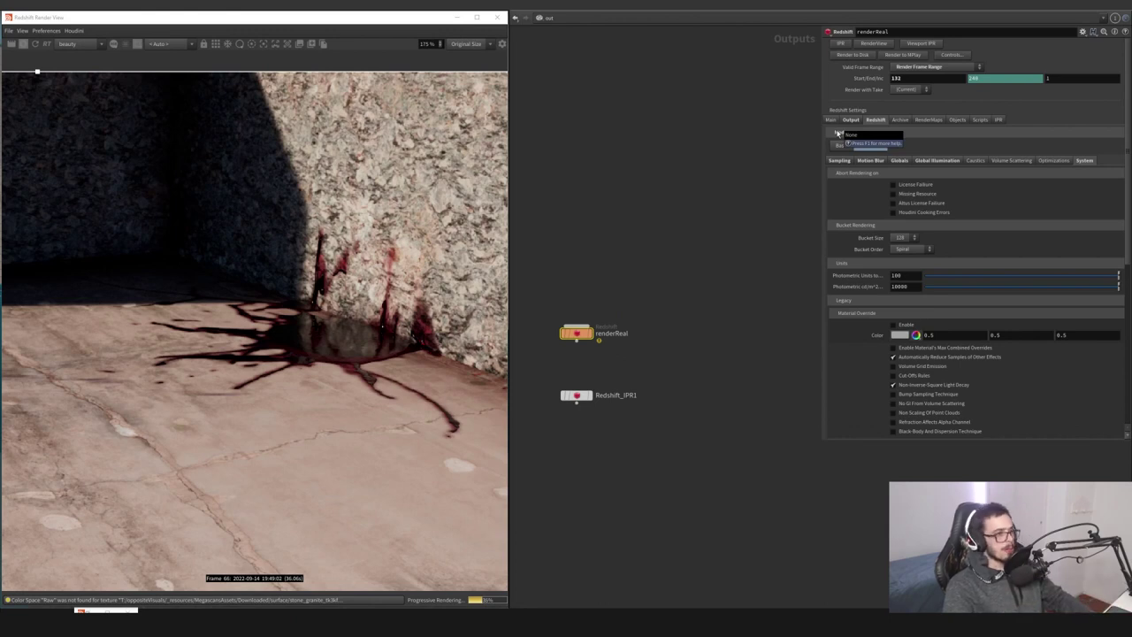
left_click(865, 161)
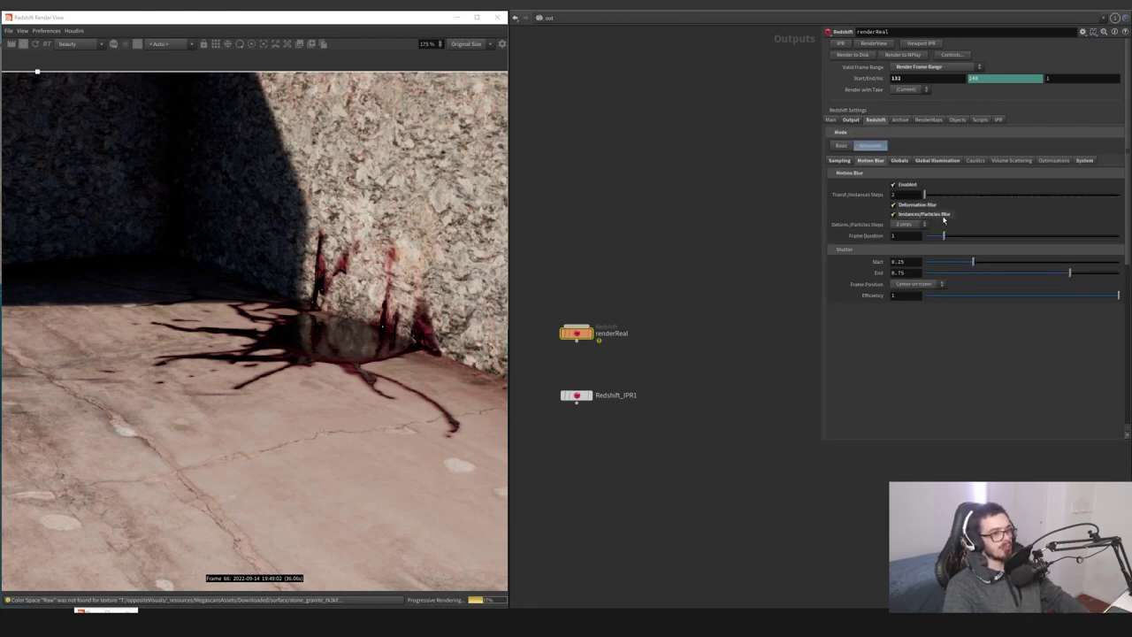
Inspect the blood splash on the ground in the Redshift render and limit rendering to a region around it
scroll(327, 289, "down", 3)
middle_click_drag(185, 318, 402, 302)
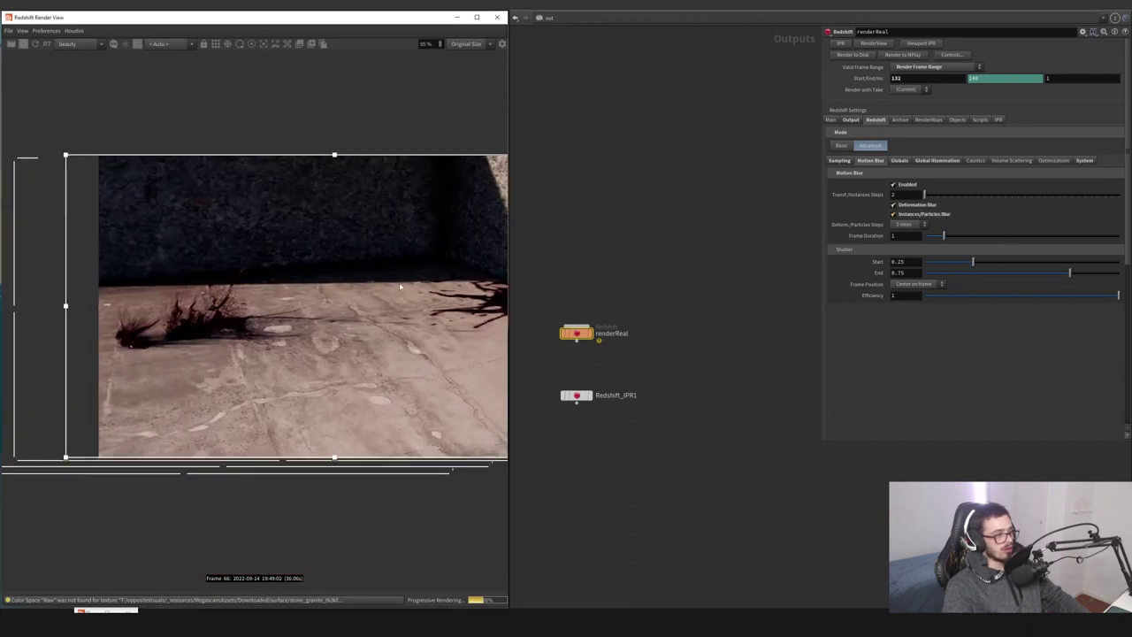
scroll(199, 319, "up", 3)
scroll(198, 320, "up", 5)
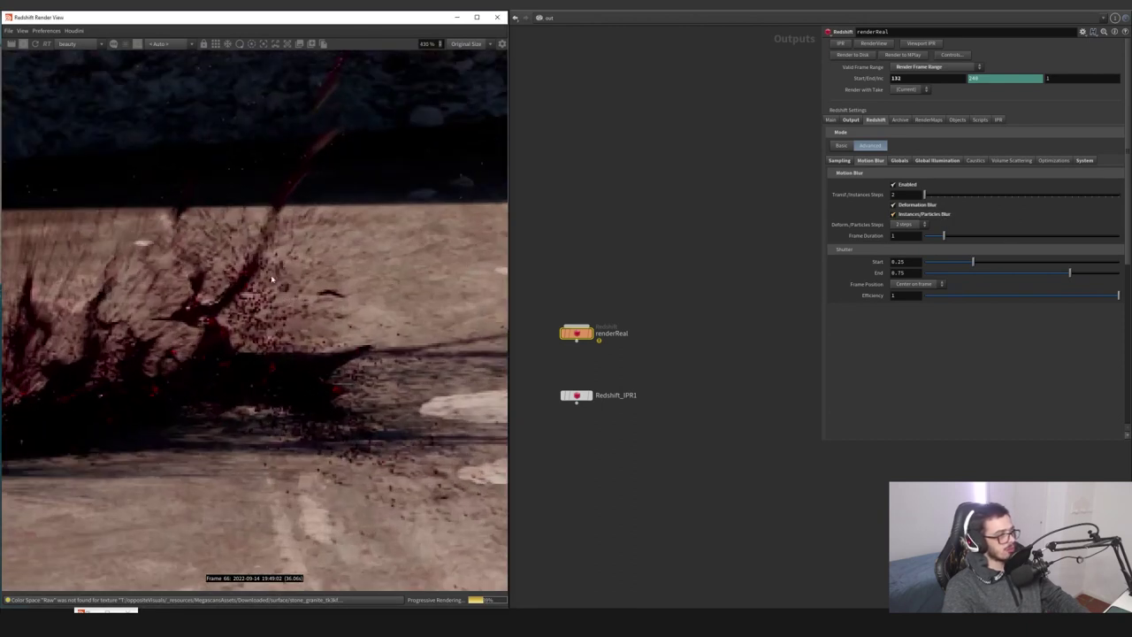
scroll(272, 280, "down", 2)
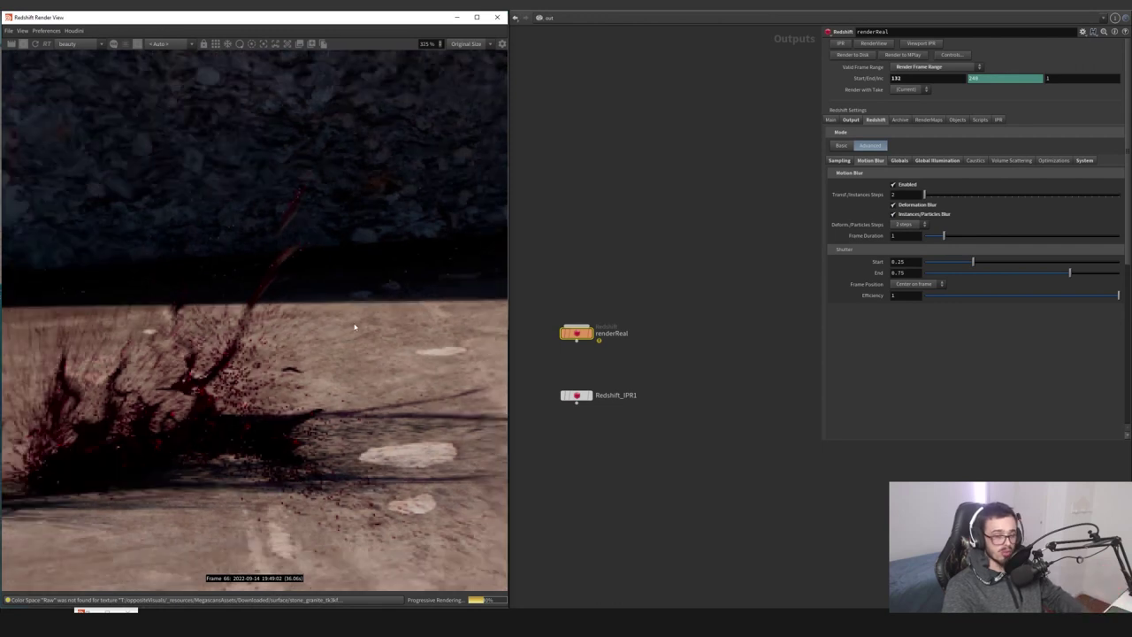
left_click_drag(264, 413, 125, 499)
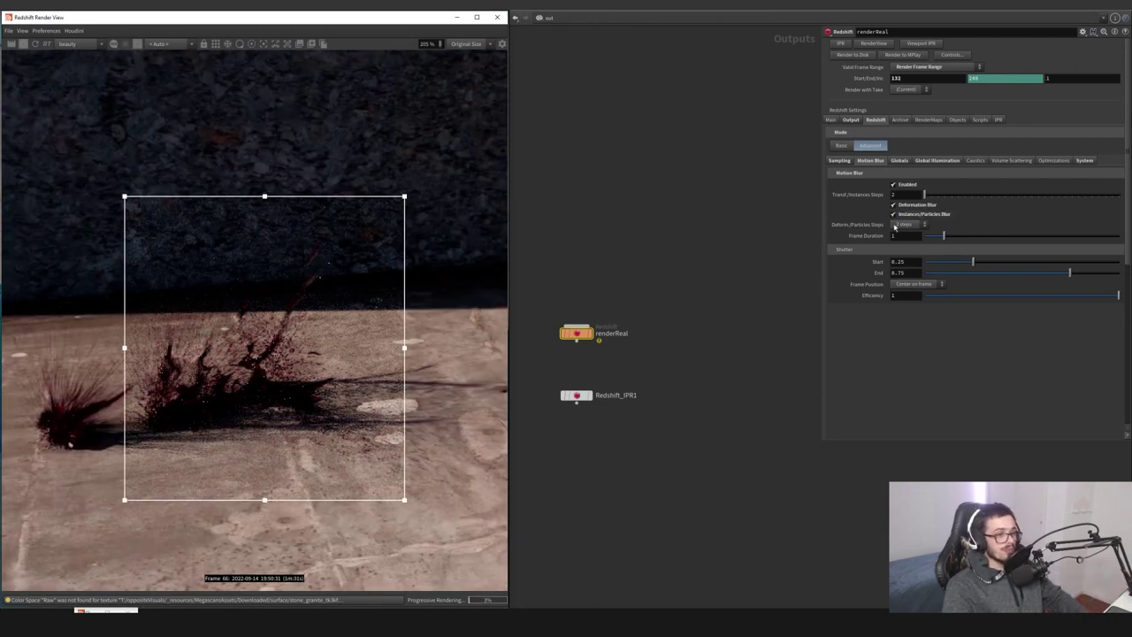
Review renderReal's Redshift settings for Globals, Global Illumination and Sampling
left_click(898, 160)
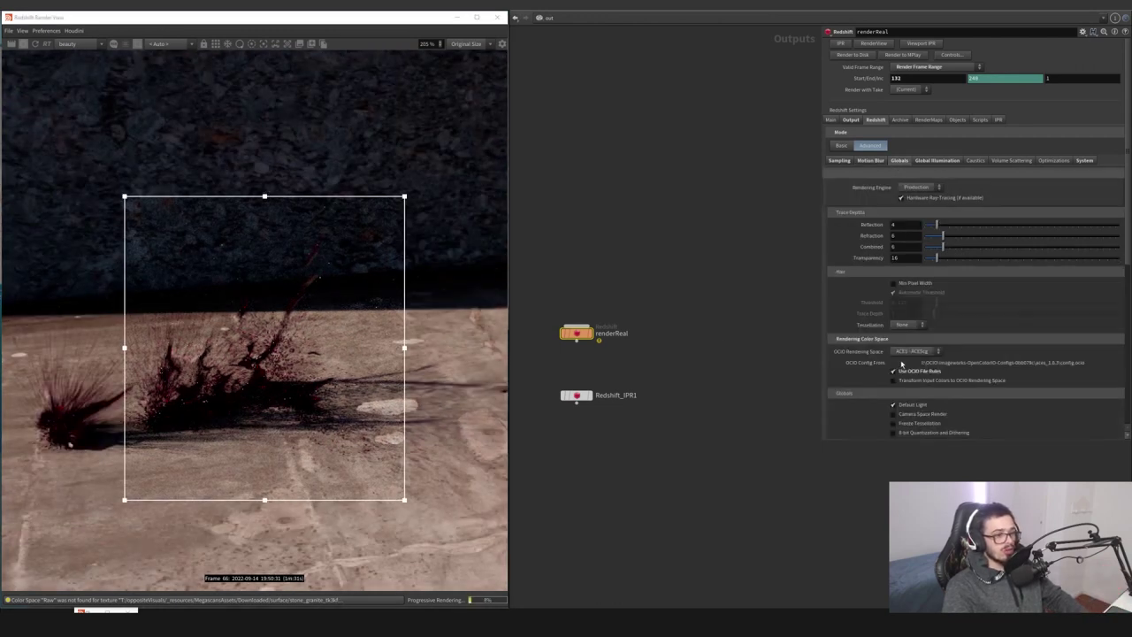
scroll(974, 362, "down", 4)
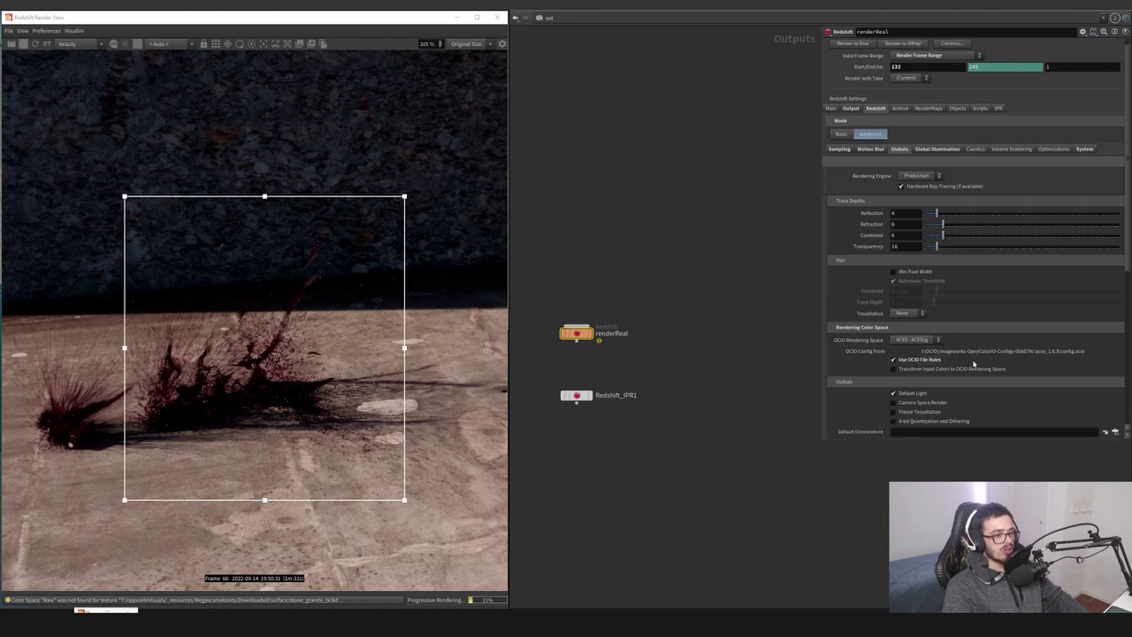
scroll(973, 362, "up", 4)
left_click(937, 160)
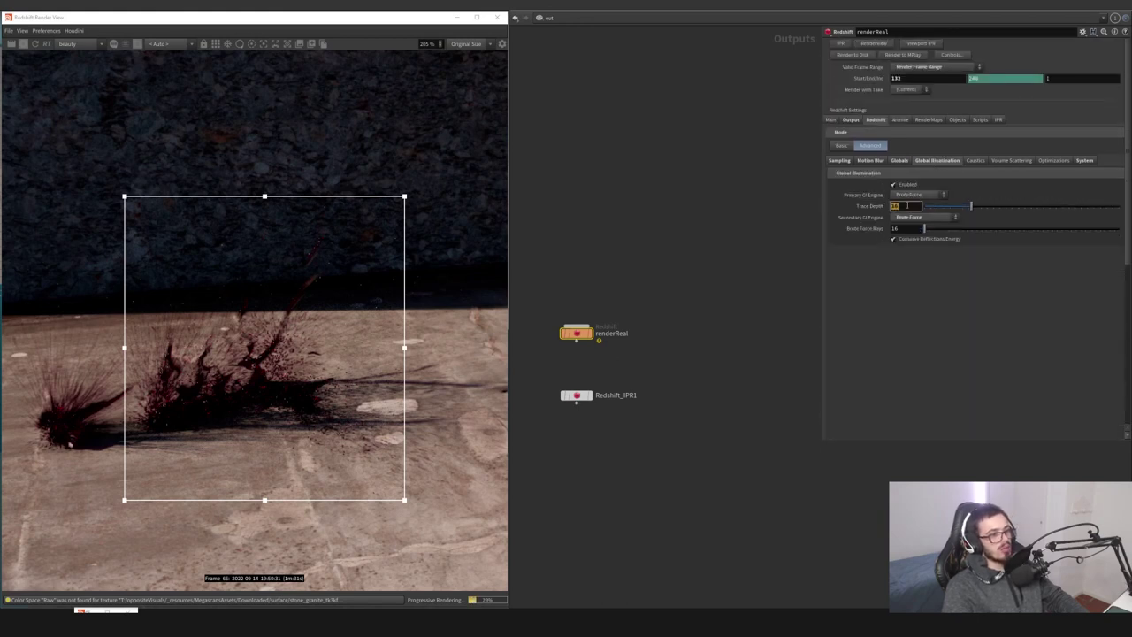
left_click(841, 161)
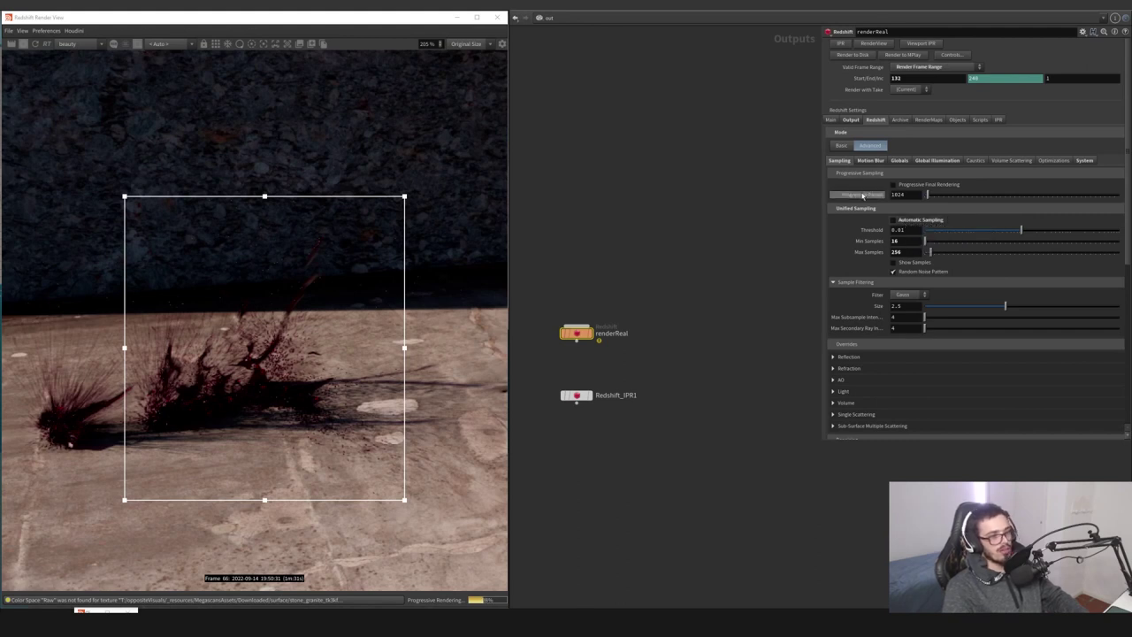
left_click(935, 160)
Review renderReal's System settings and its common Output settings for the image files
left_click(1084, 160)
scroll(854, 307, "down", 2)
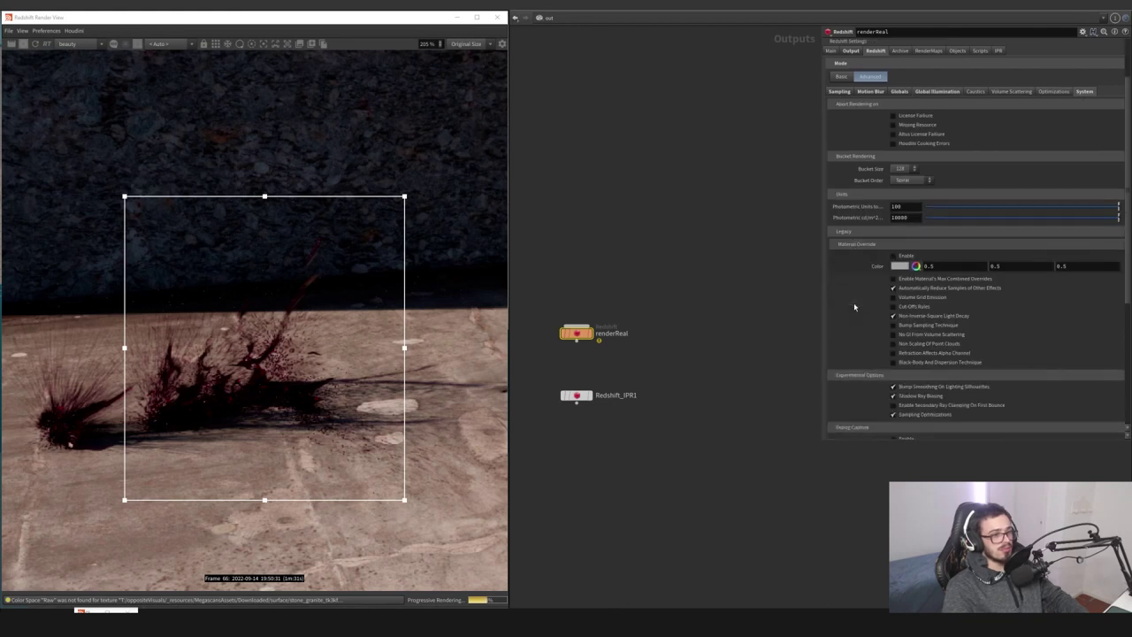
scroll(855, 307, "down", 3)
scroll(854, 307, "up", 5)
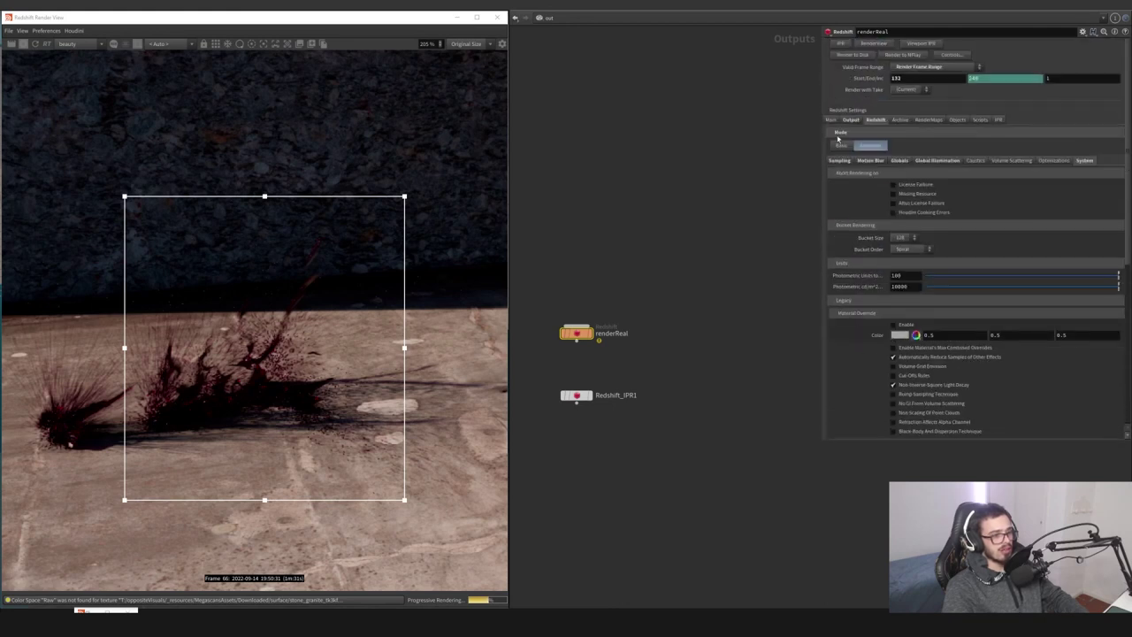
left_click(851, 121)
scroll(844, 291, "down", 1)
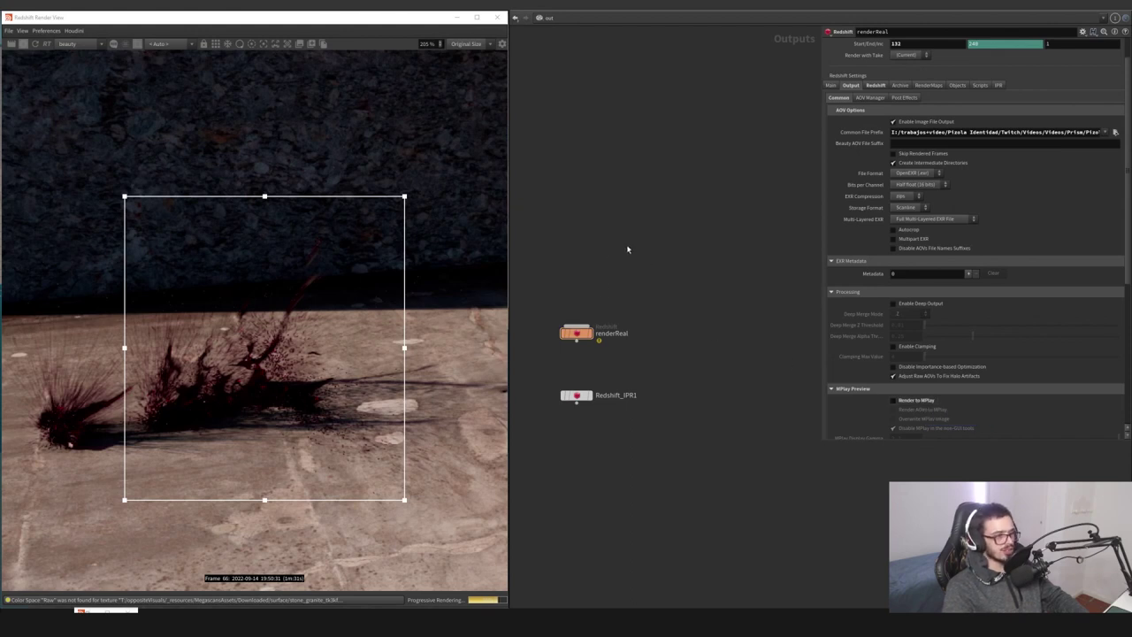
Go to the obj network and look inside rndr_blood at the source of its object_merge1 node
key("2")
left_click(548, 18)
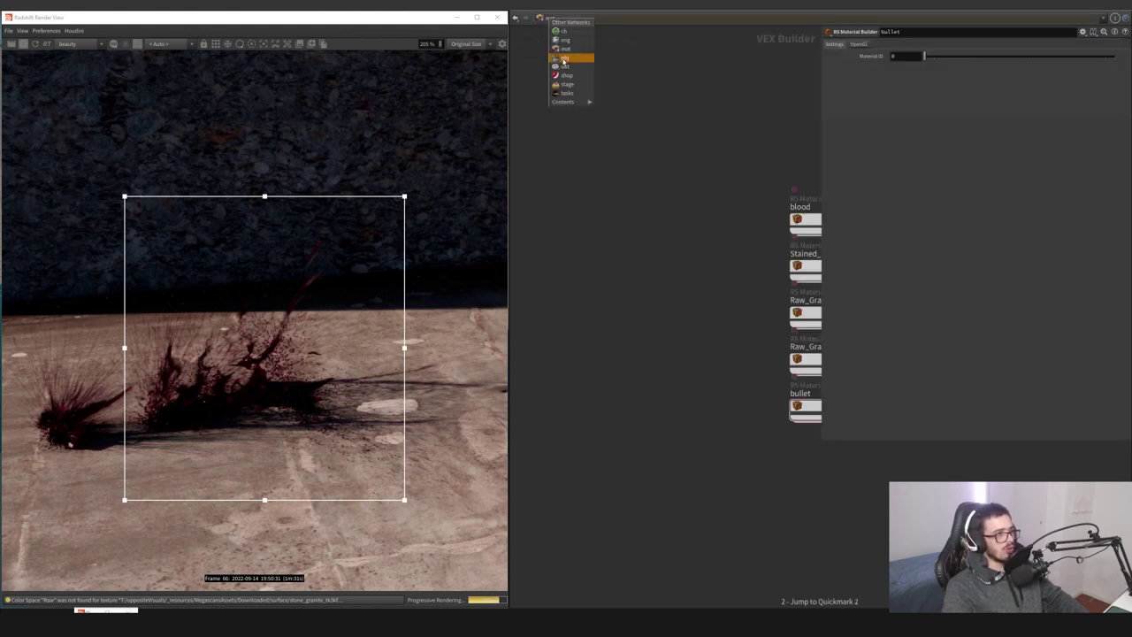
left_click(563, 59)
middle_click_drag(728, 303, 596, 230)
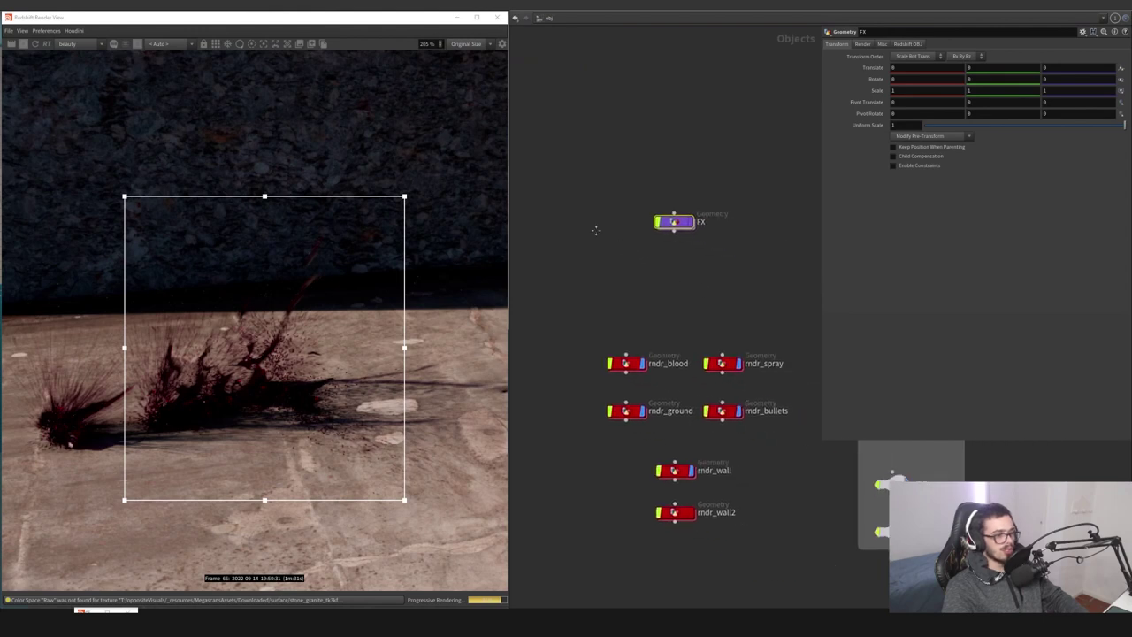
left_click_drag(643, 273, 584, 348)
key("i")
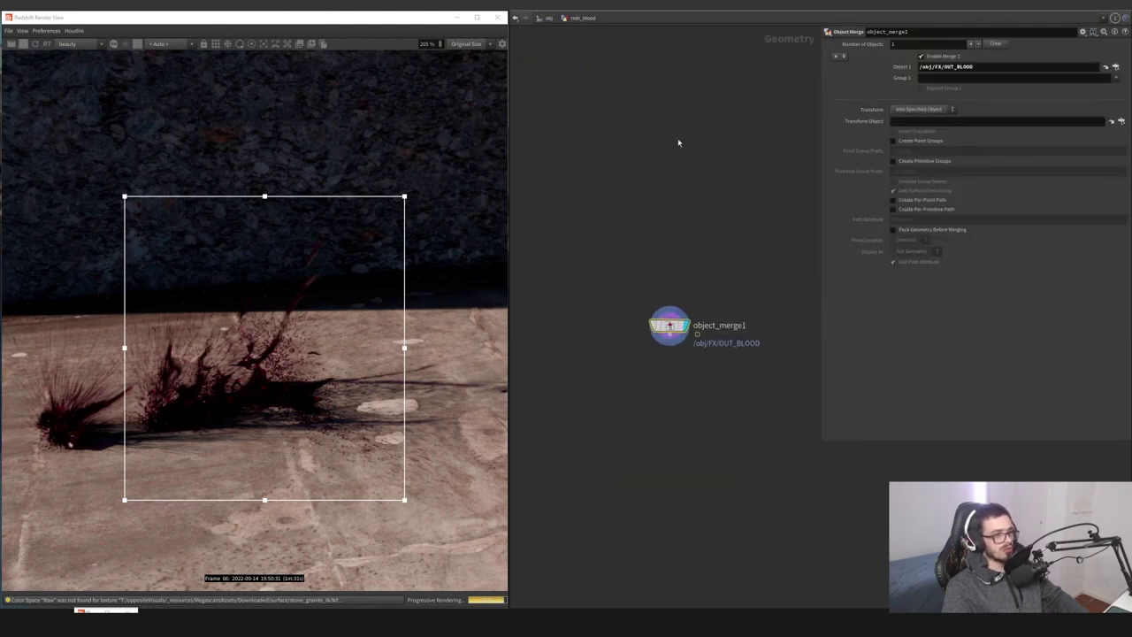
left_click(543, 19)
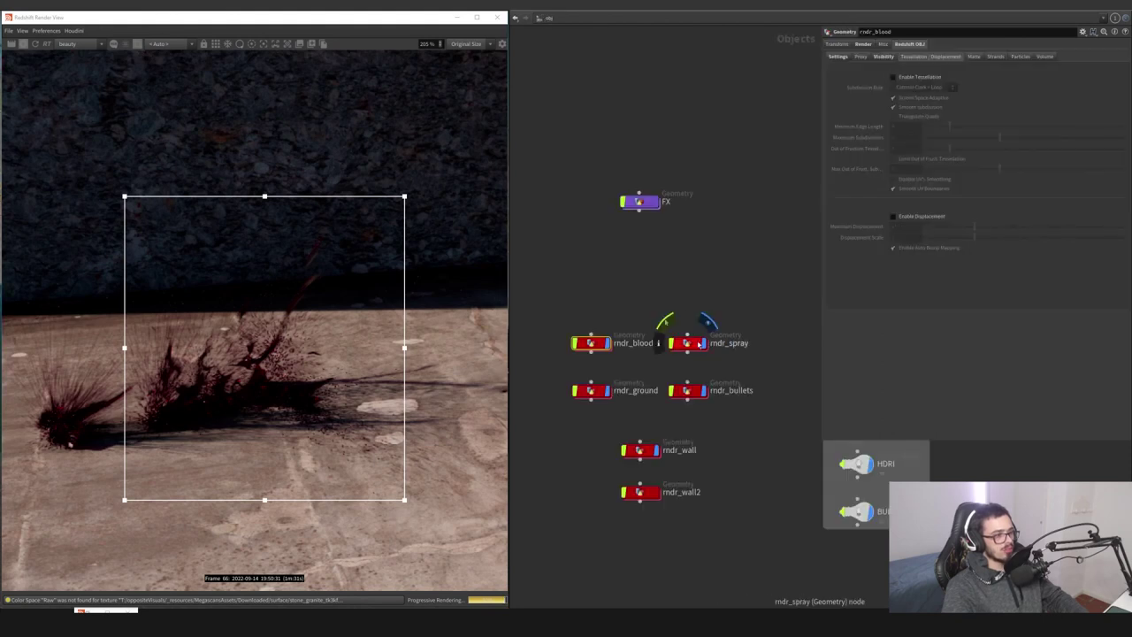
Examine the networks inside rndr_ground and rndr_wall, including how split1 separates their primitives
double_click(594, 396)
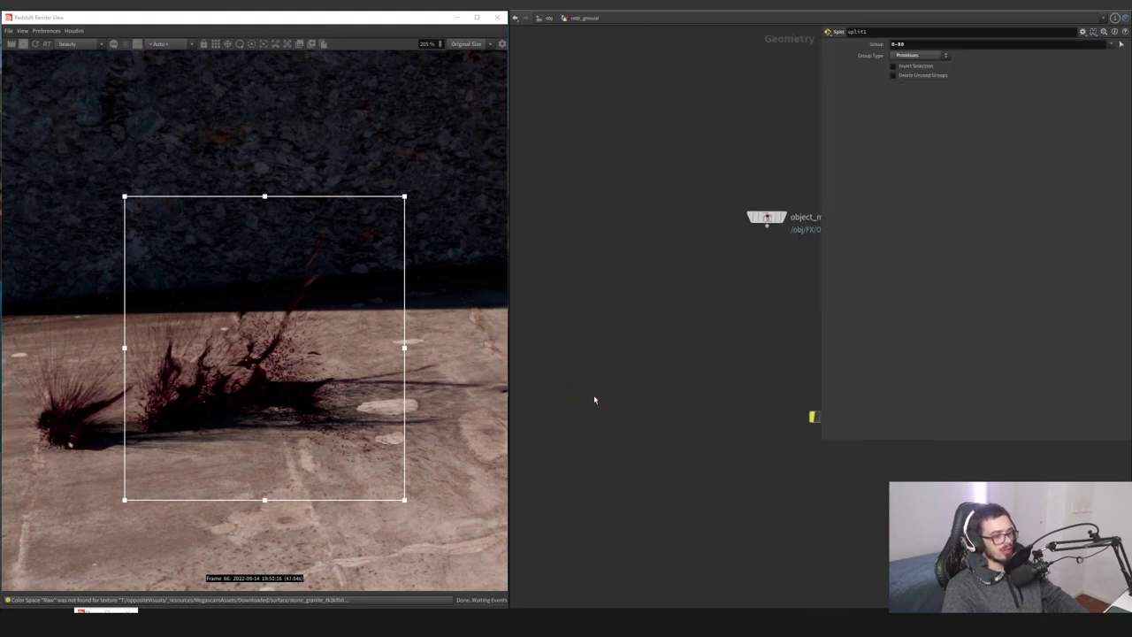
middle_click_drag(706, 340, 549, 330)
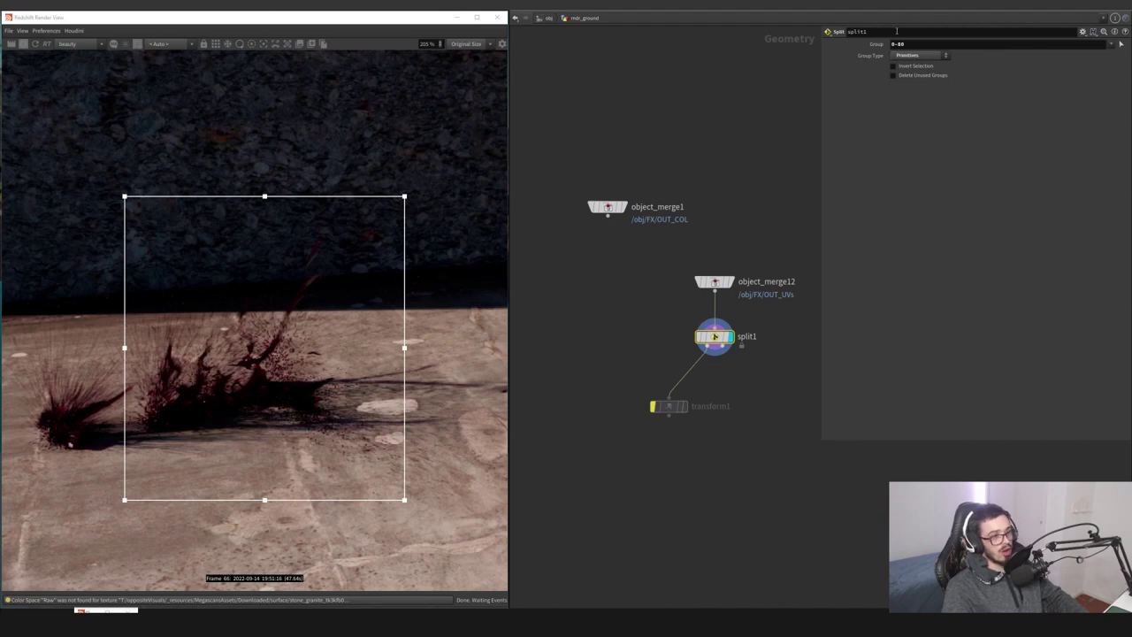
left_click(457, 17)
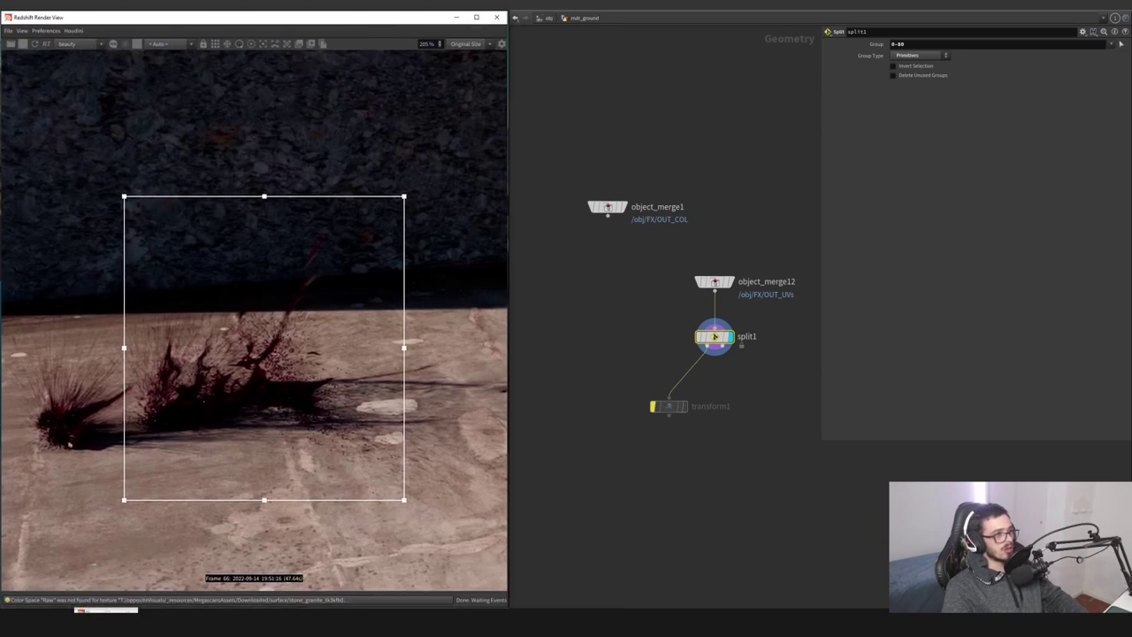
left_click(549, 17)
double_click(650, 453)
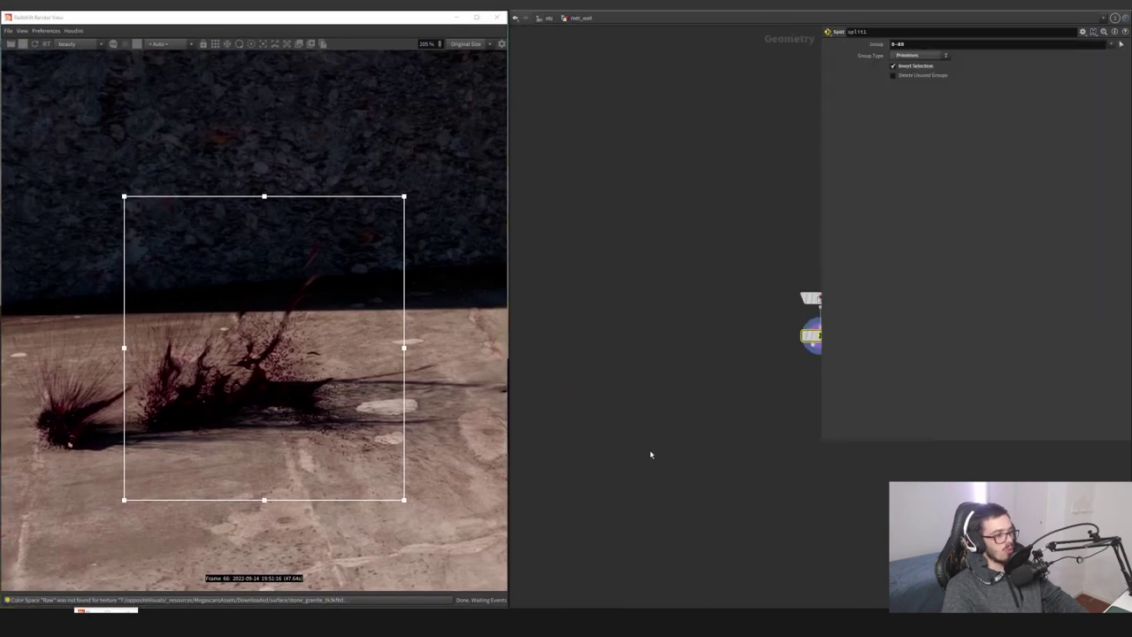
mouse_move(277, 19)
left_mouse_down()
mouse_move(291, 469)
mouse_move(280, 19)
left_mouse_up()
left_click(545, 19)
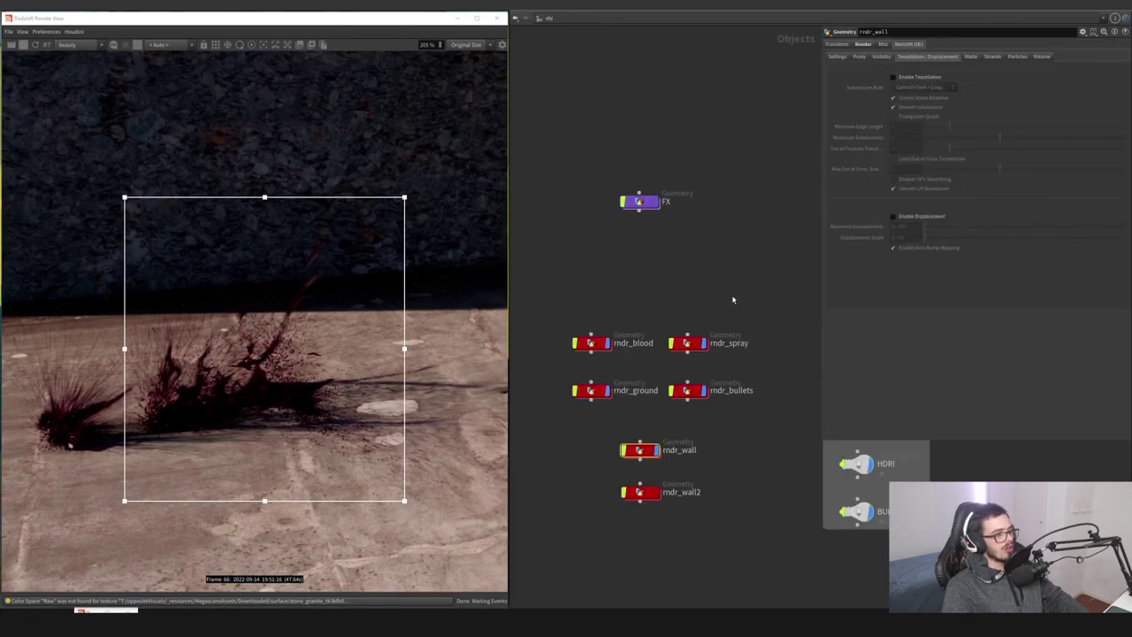
Examine rndr_spray's Redshift particle settings, including Render Object as Particles, Ignore Scale Attributes and Default Scale
left_click(690, 343)
left_click(594, 342)
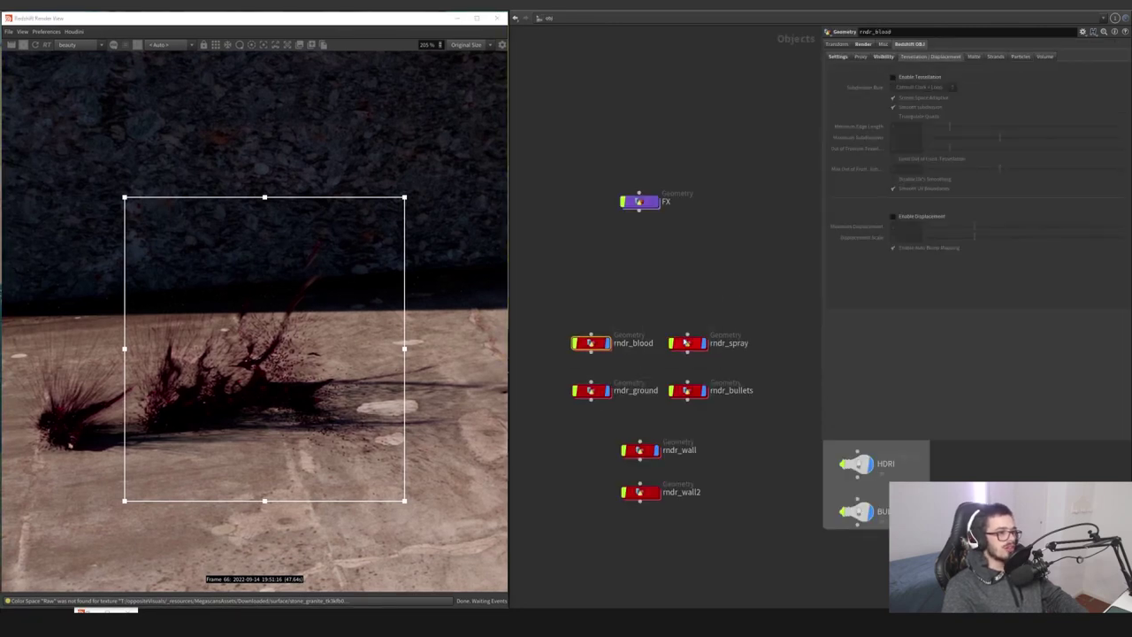
left_click(687, 342)
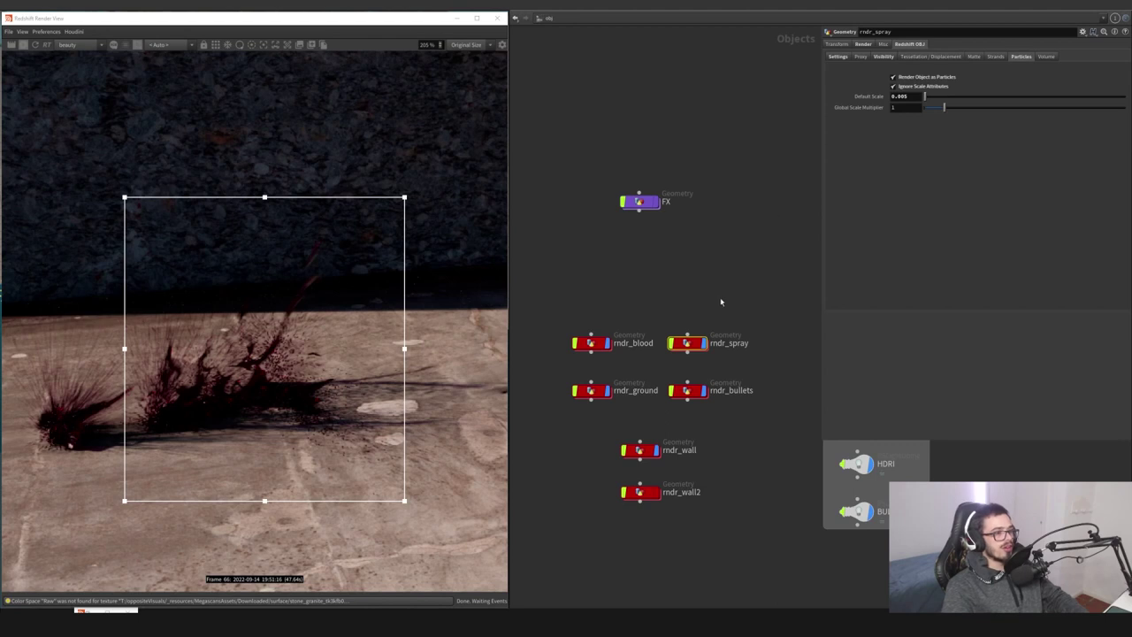
left_click_drag(737, 304, 660, 381)
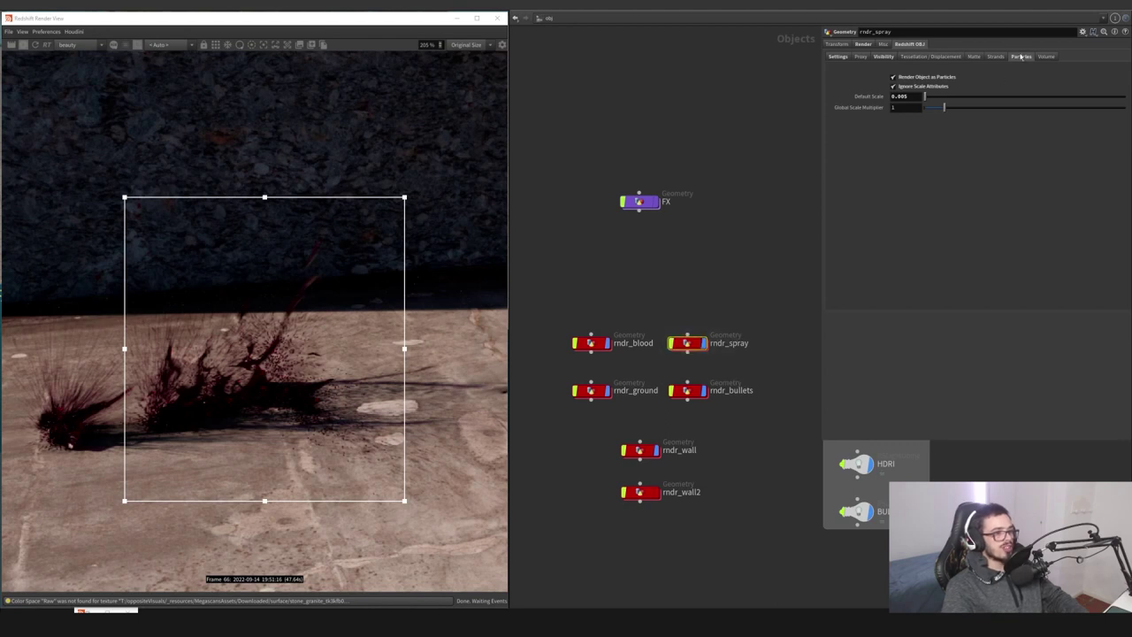
left_click(891, 86)
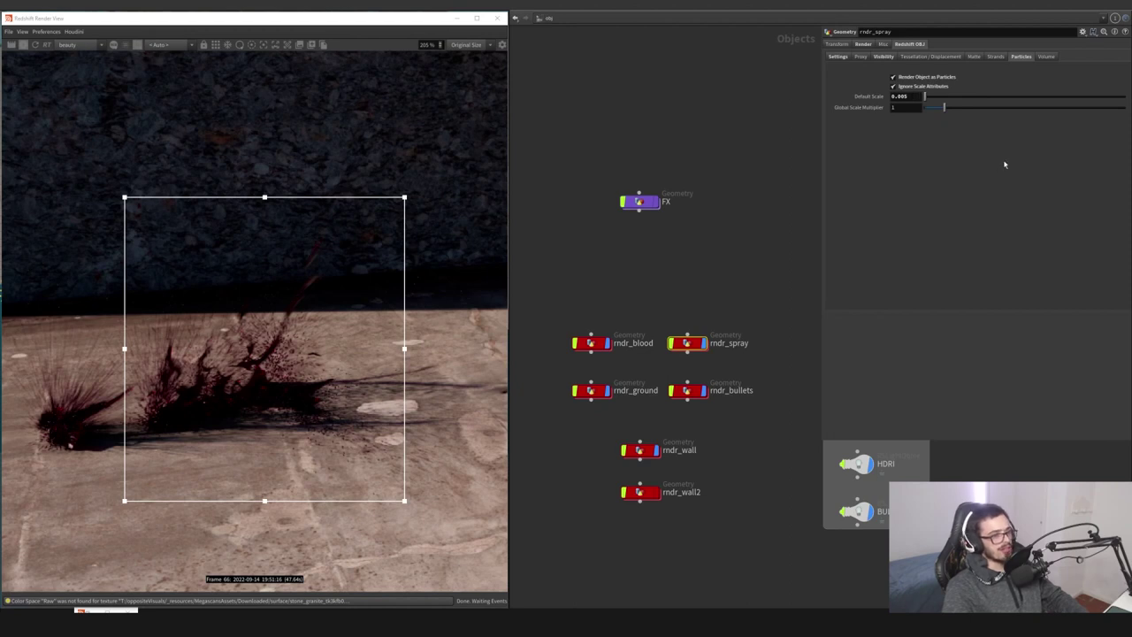
double_click(900, 96)
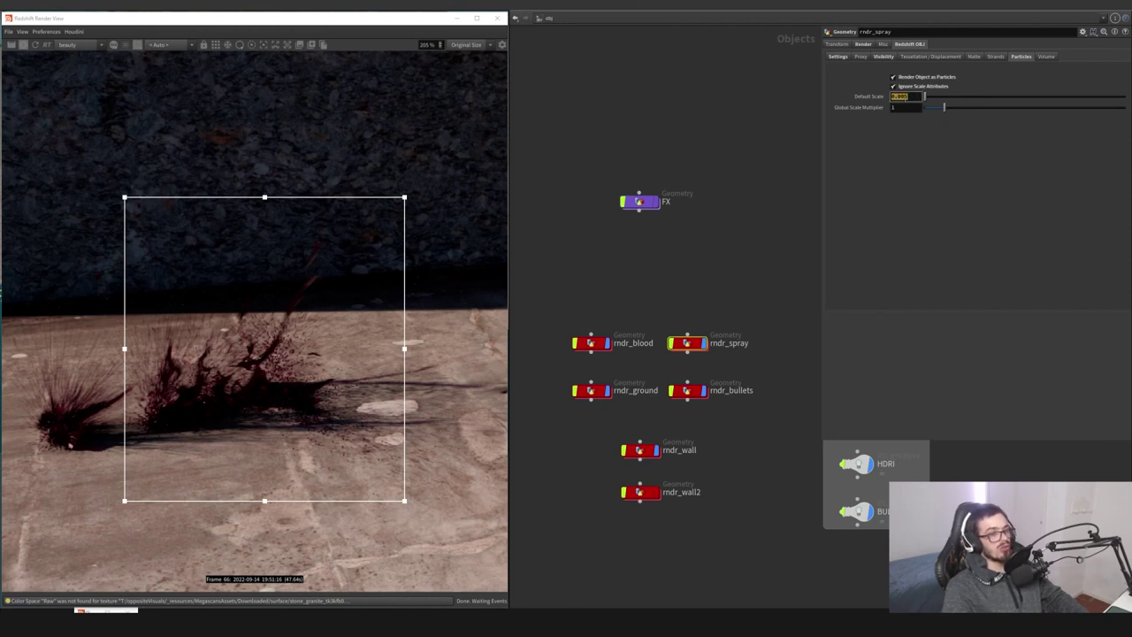
Check the Redshift render and motion blur settings of rndr_spray and rndr_blood
left_click(837, 56)
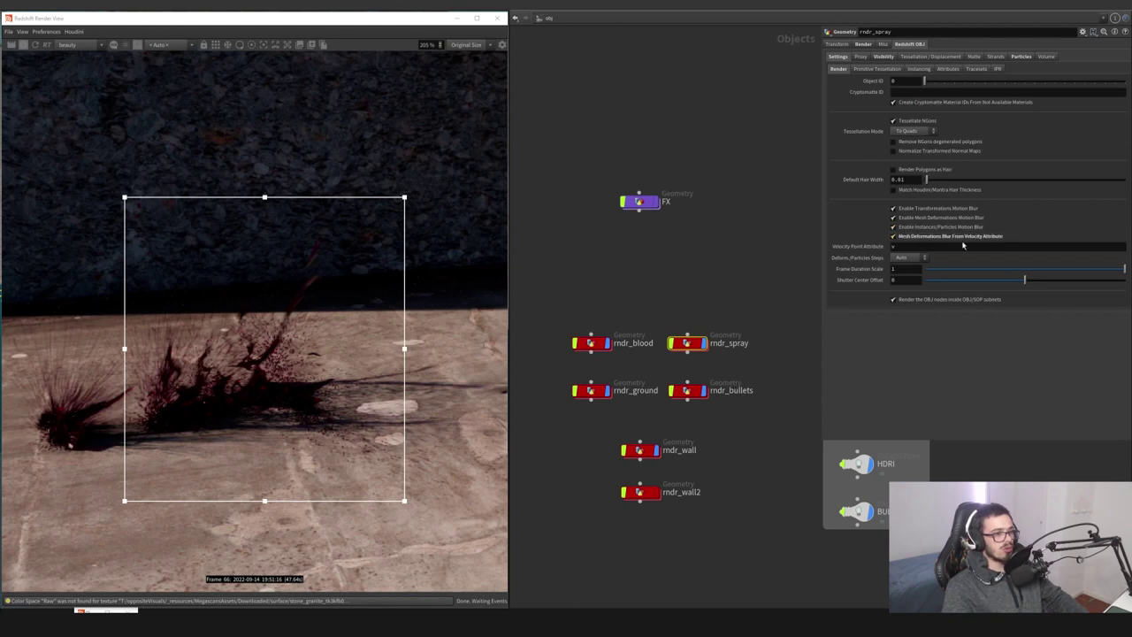
left_click(592, 344)
left_click(837, 55)
Check the Redshift tessellation and displacement settings of rndr_ground, rndr_bullets, rndr_wall and rndr_wall2, and go to the mat network
left_click_drag(665, 398, 594, 408)
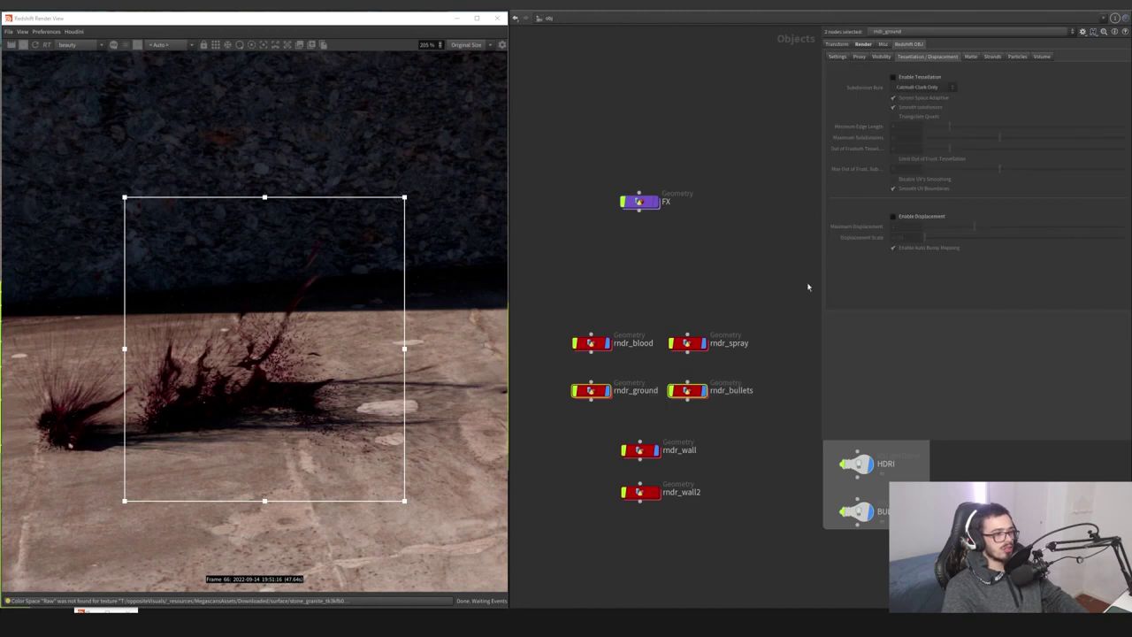
left_click_drag(721, 433, 669, 460)
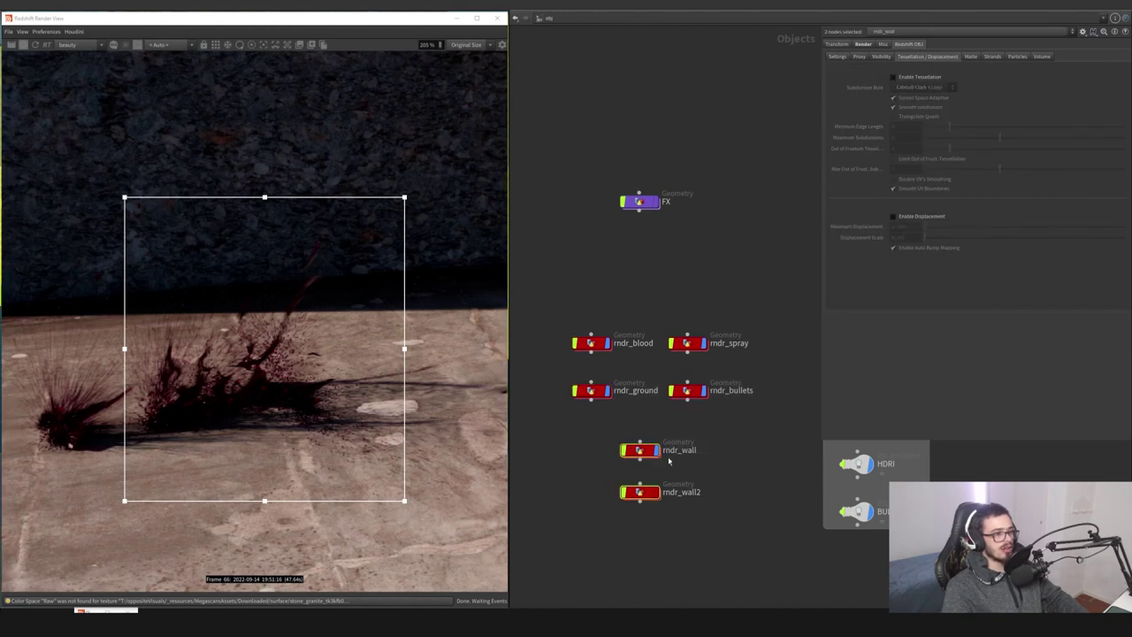
key("2")
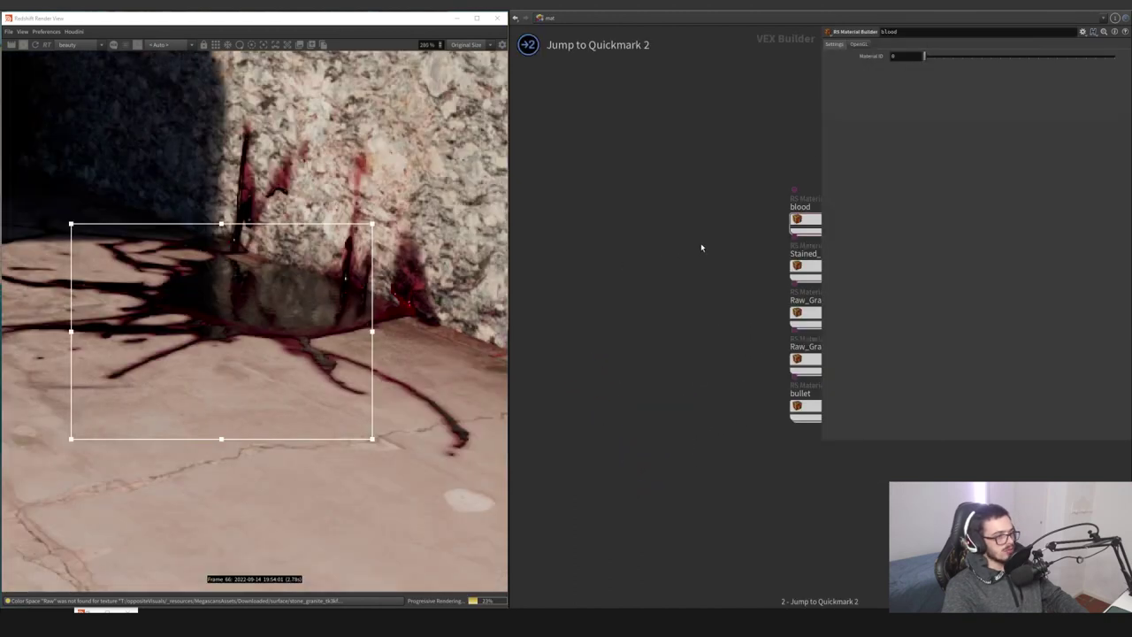
Inspect the splash and the blood pool by the wall with the render region, and open the blood material
left_click_drag(445, 215, 197, 407)
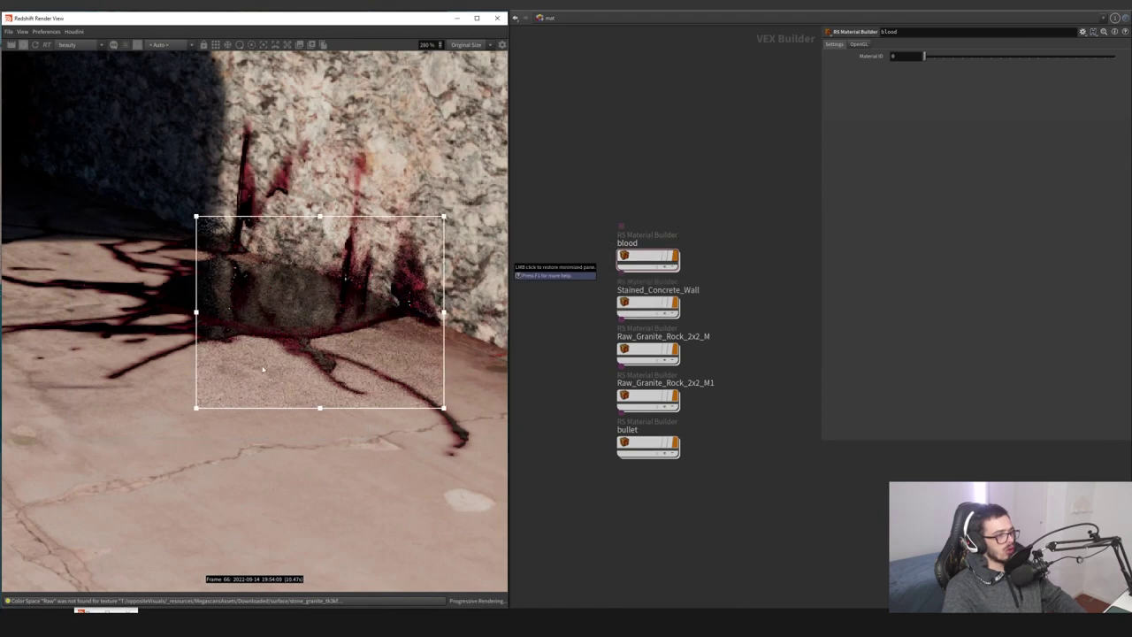
left_click_drag(437, 119, 69, 433)
left_click_drag(485, 218, 206, 431)
scroll(318, 297, "up", 4)
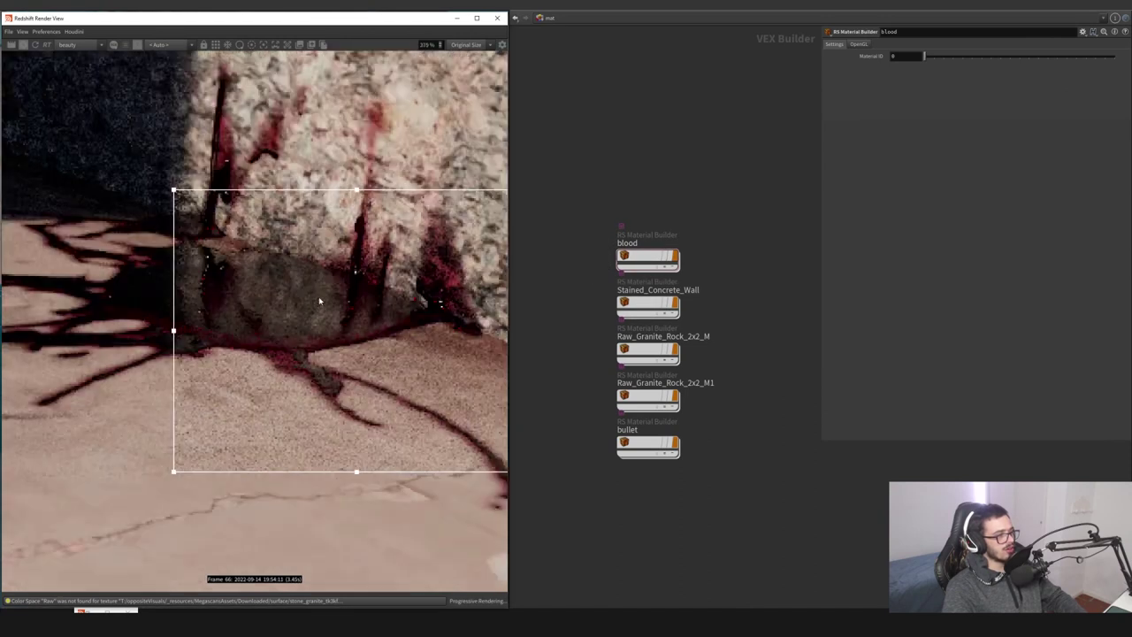
scroll(393, 290, "down", 6)
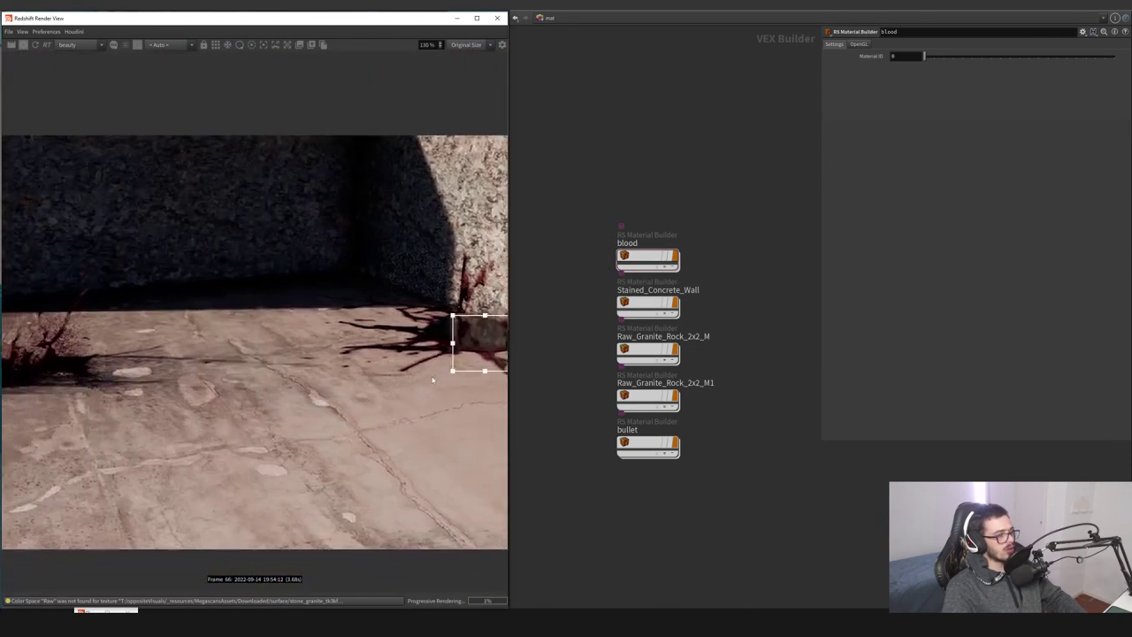
scroll(123, 342, "up", 4)
left_click_drag(278, 239, 125, 358)
scroll(359, 367, "down", 4)
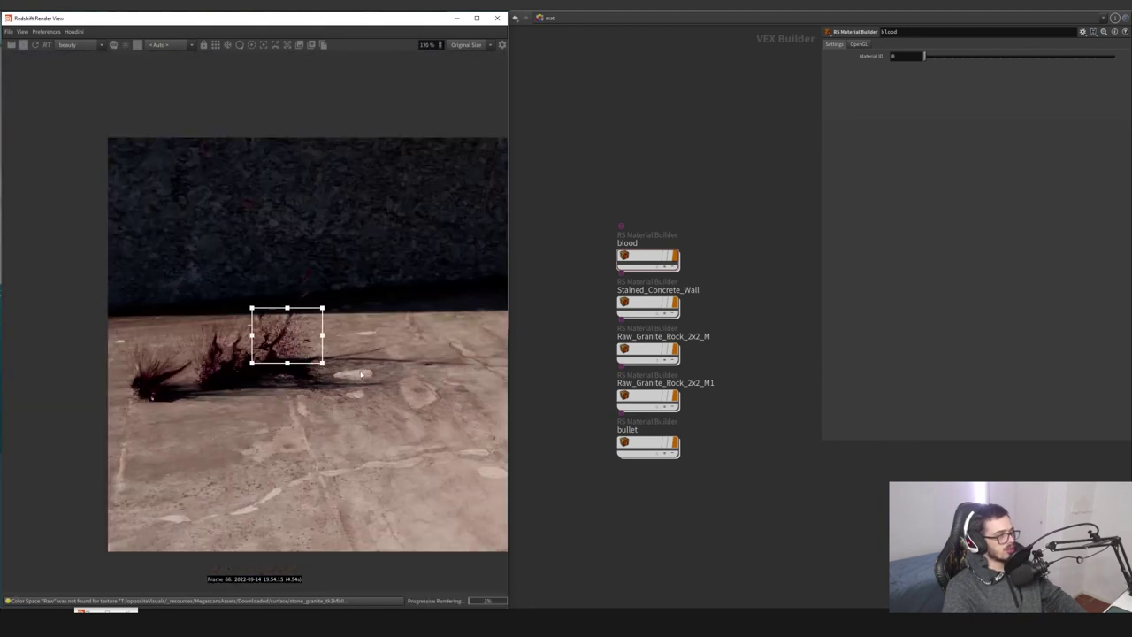
middle_click_drag(361, 368, 83, 412)
scroll(335, 379, "up", 5)
left_click_drag(248, 314, 461, 494)
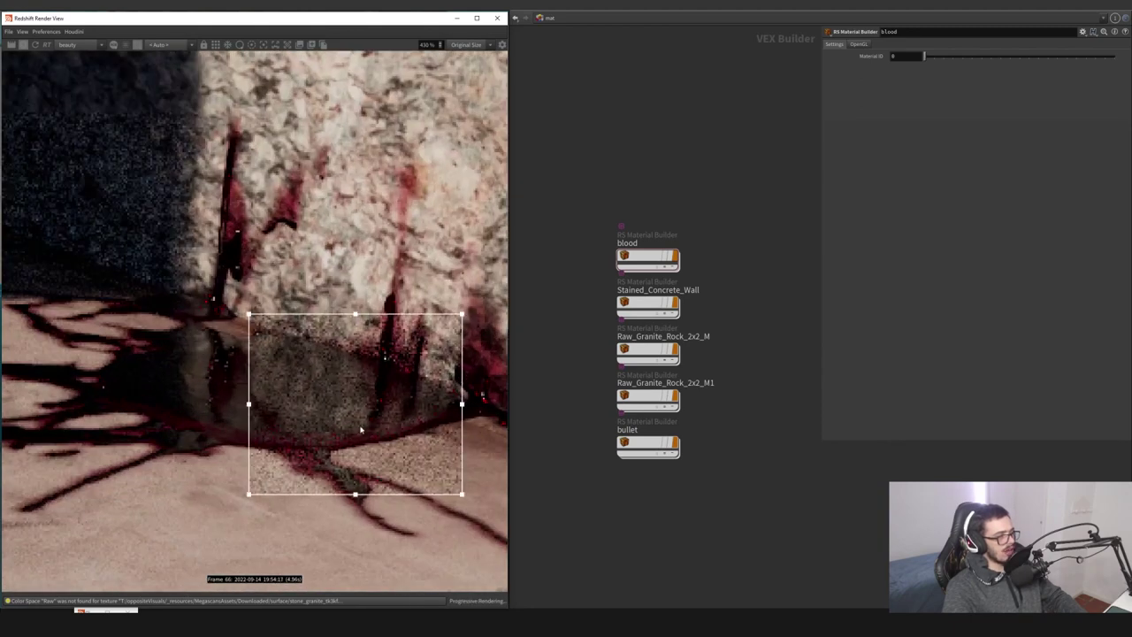
double_click(647, 259)
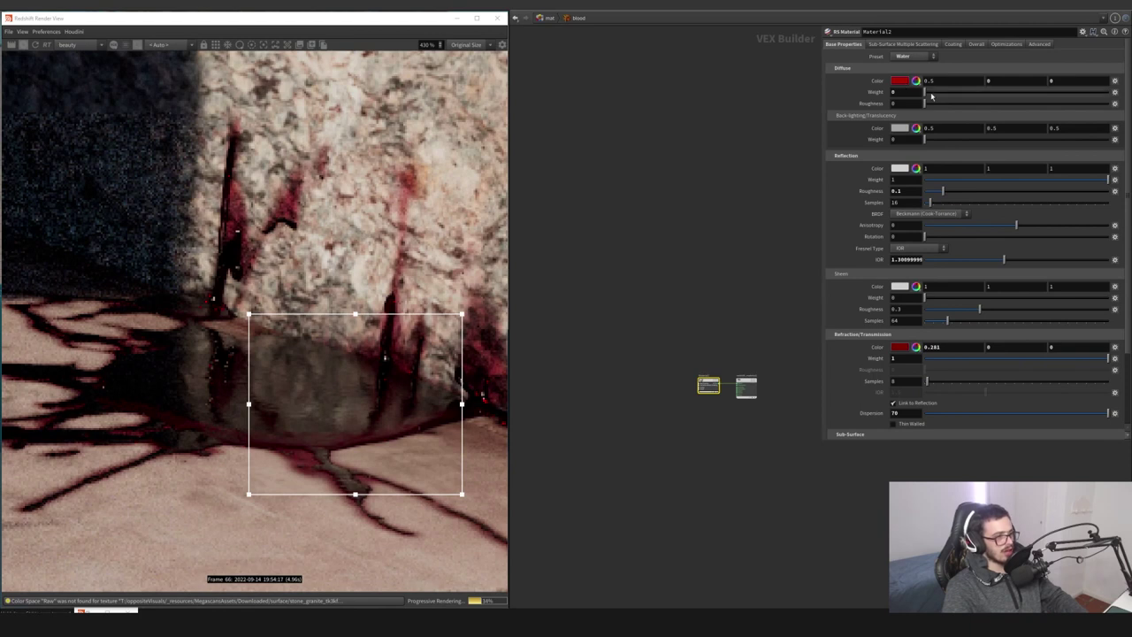
Try Diffuse Weight values of 1 and .01 on the blood material, comparing the pool render, and undo each change
left_click_drag(928, 93, 1111, 94)
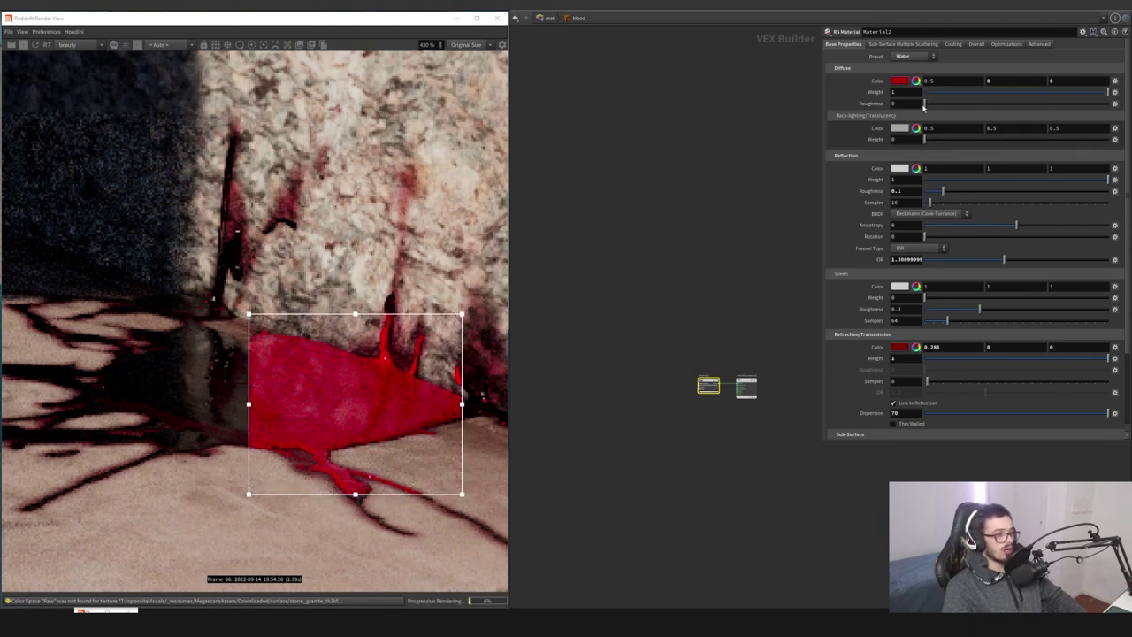
key("ctrl+z")
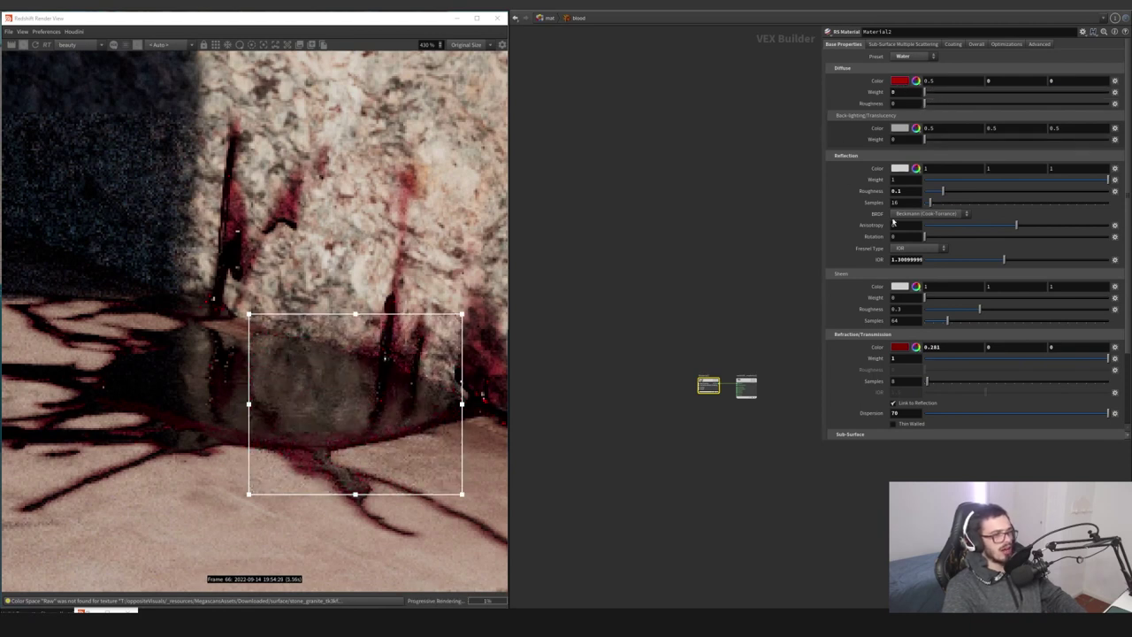
middle_click_drag(674, 273, 605, 241)
middle_click_drag(466, 408, 360, 409)
scroll(354, 409, "up", 5)
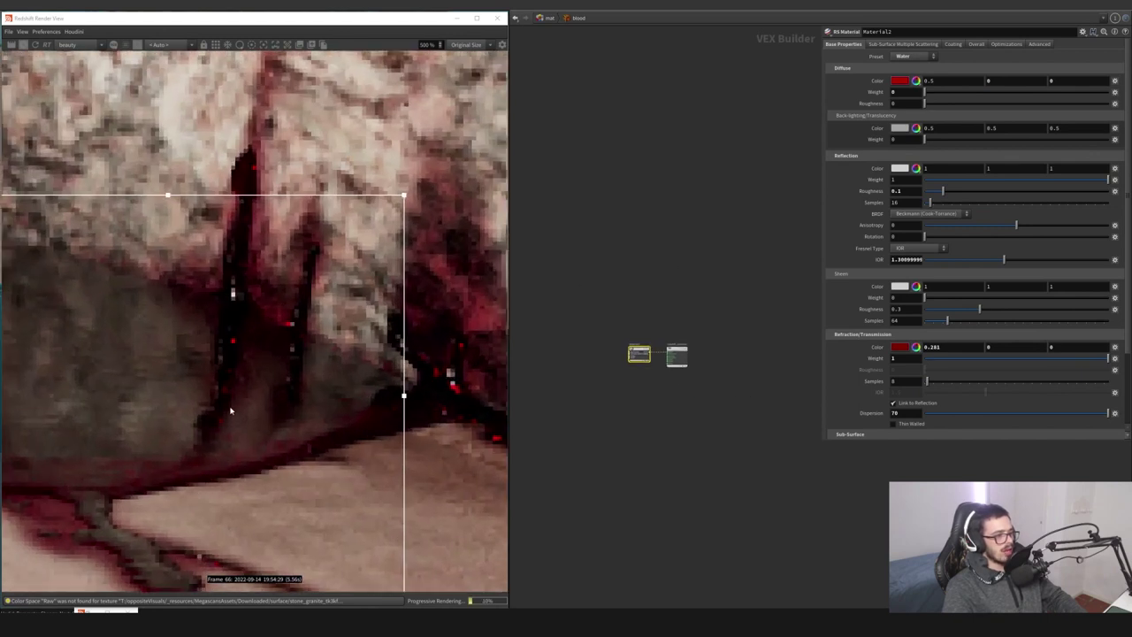
middle_click_drag(244, 390, 279, 324)
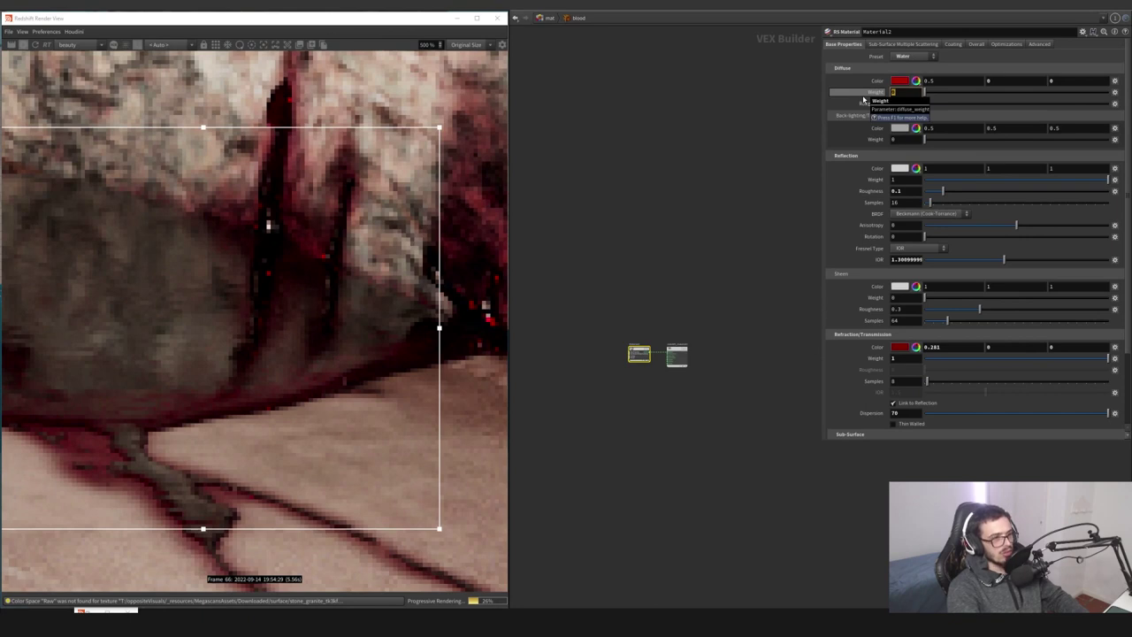
key("Return")
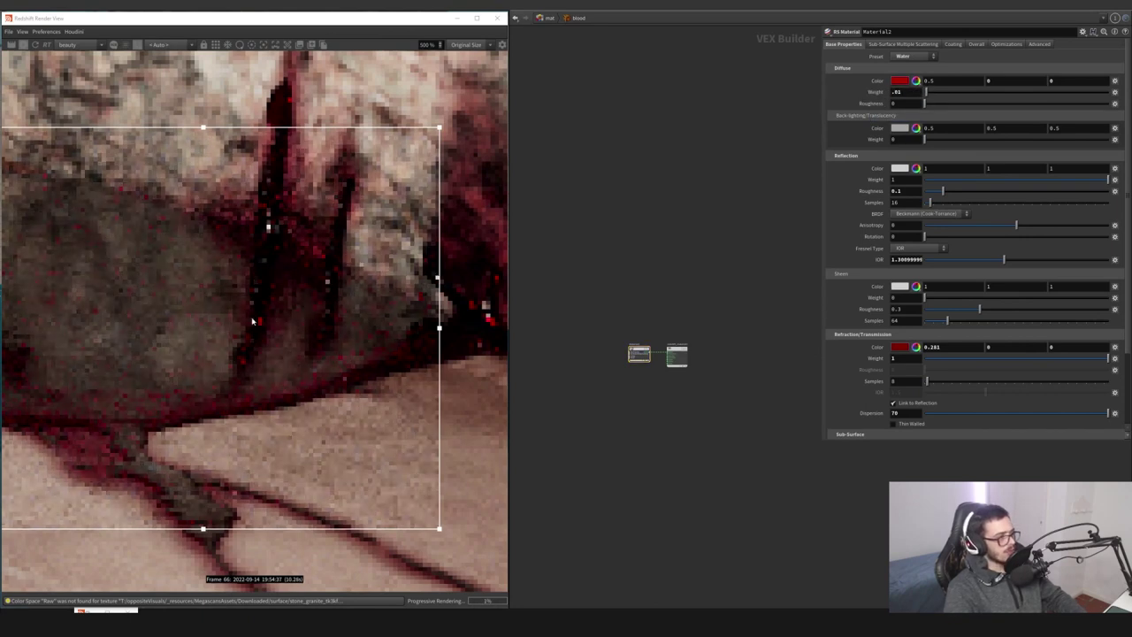
scroll(232, 322, "down", 4)
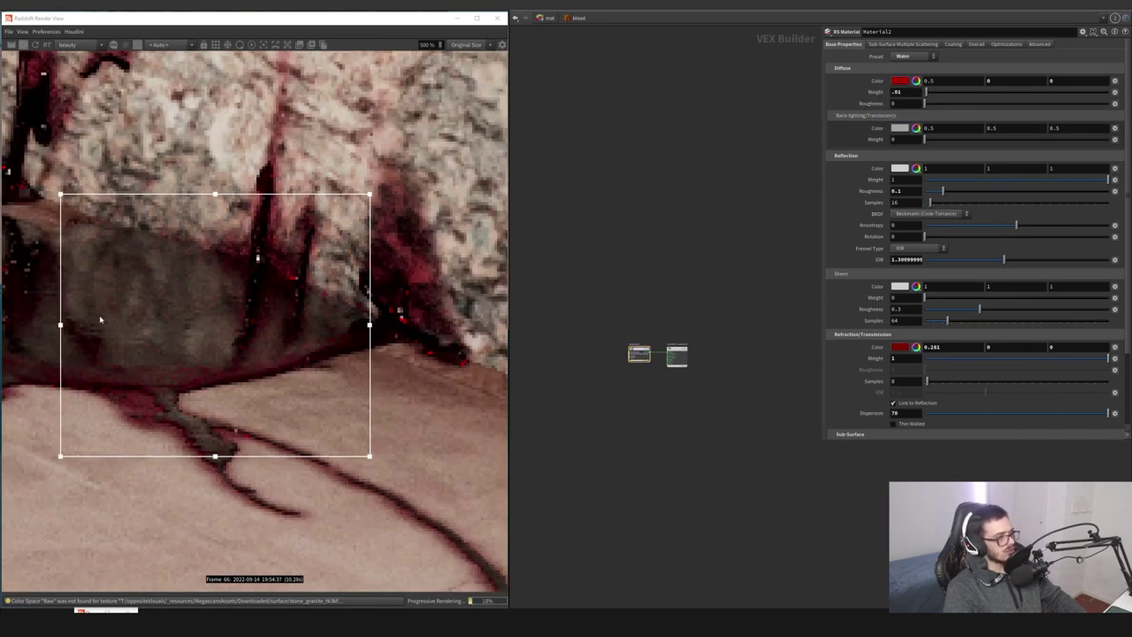
key("ctrl+z")
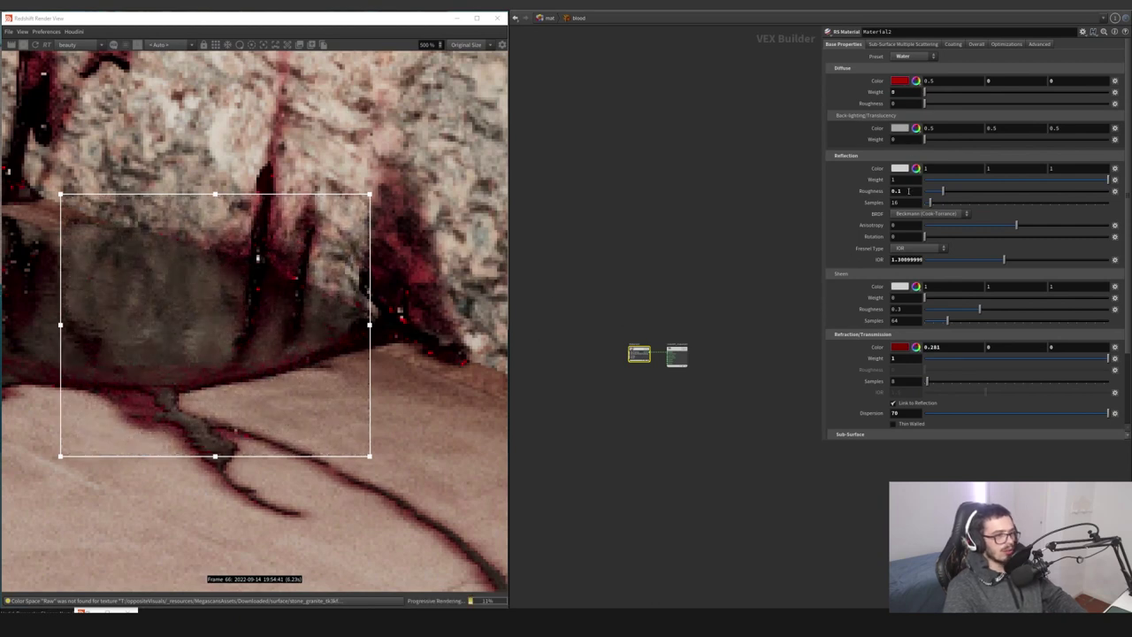
Examine the blood material's Reflection IOR, Refraction/Transmission color and Dispersion, and Sub-Surface settings against the render
left_click(903, 259)
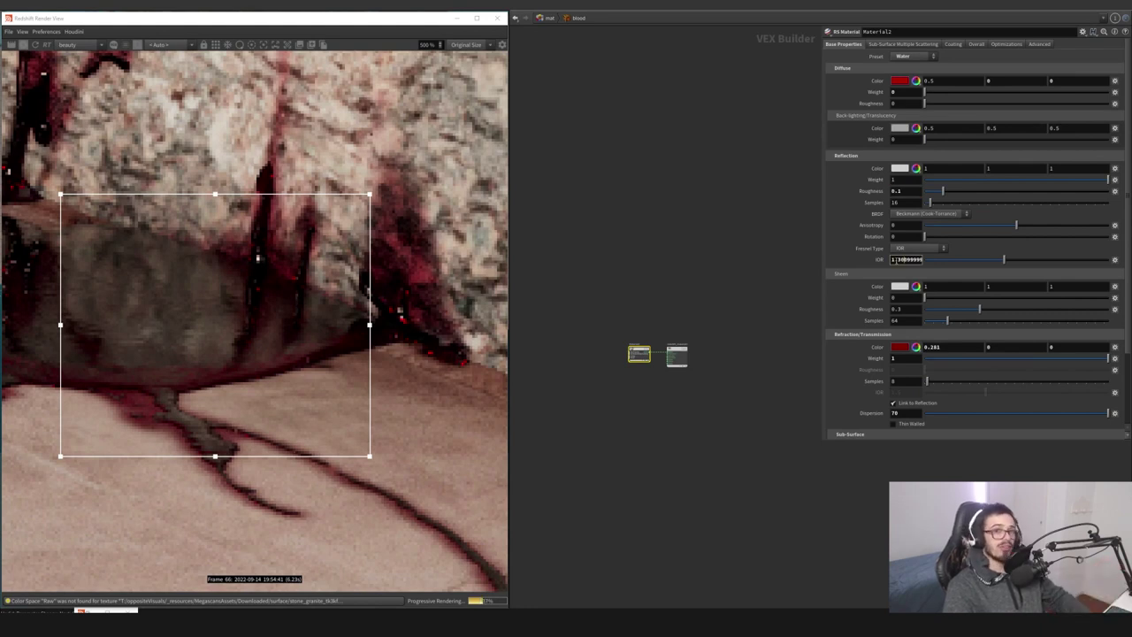
scroll(892, 299, "down", 2)
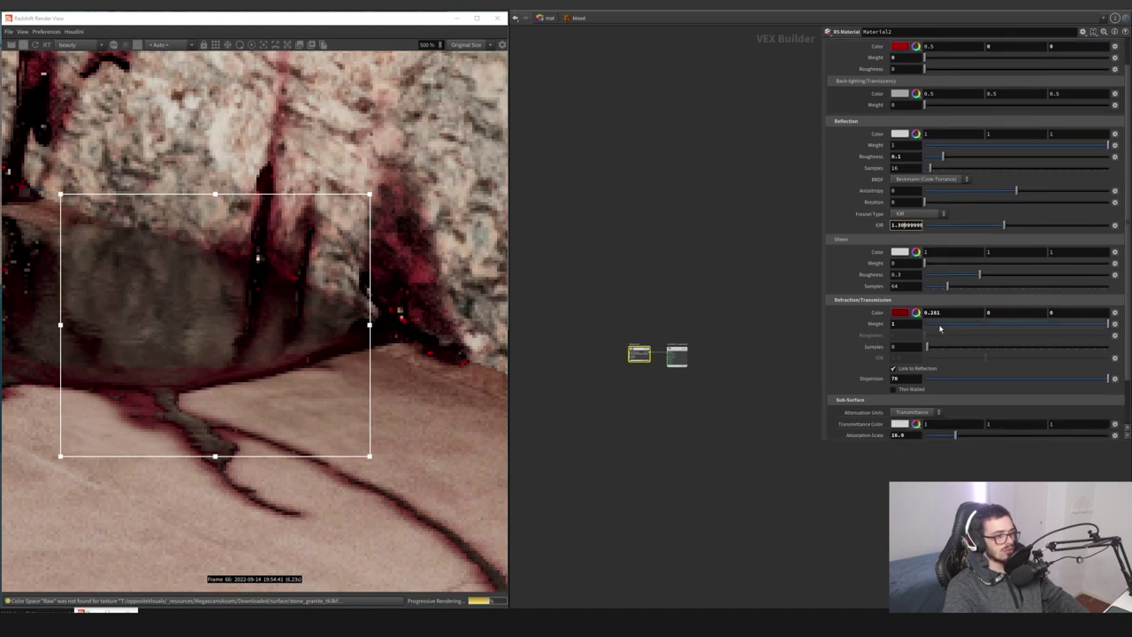
scroll(252, 382, "up", 2)
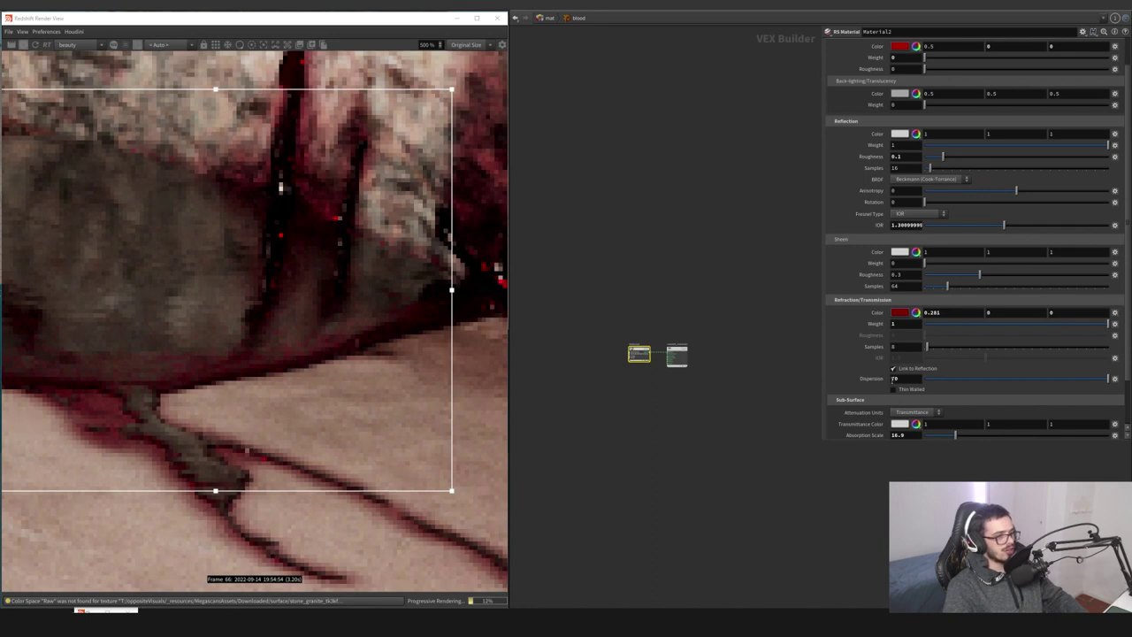
scroll(257, 353, "down", 3)
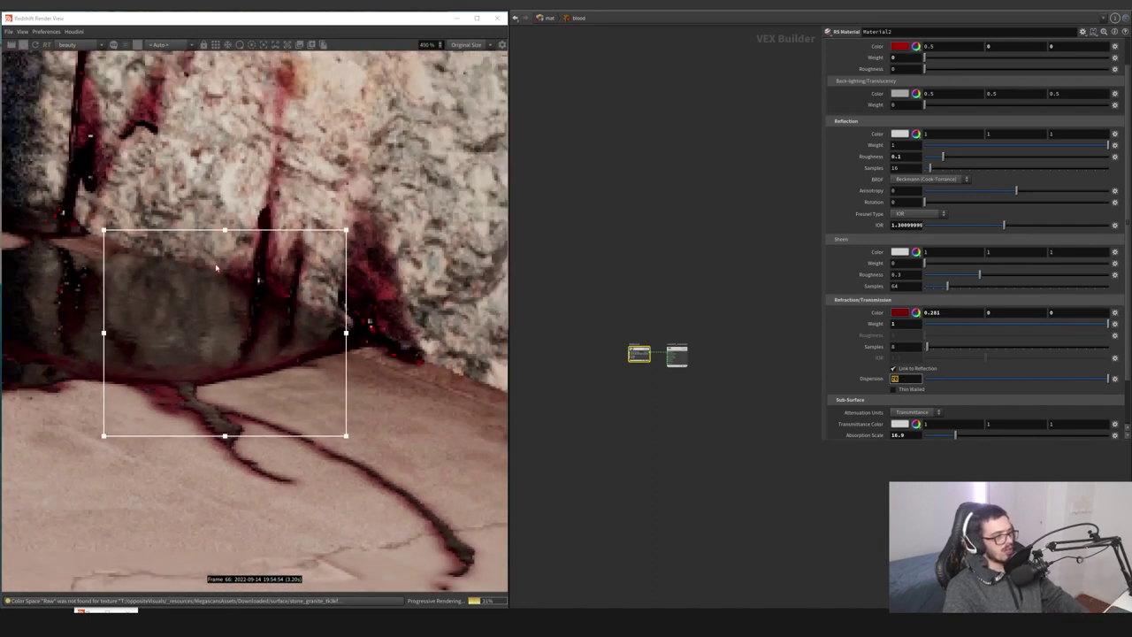
scroll(215, 325, "down", 2)
scroll(347, 329, "up", 4)
scroll(846, 368, "down", 2)
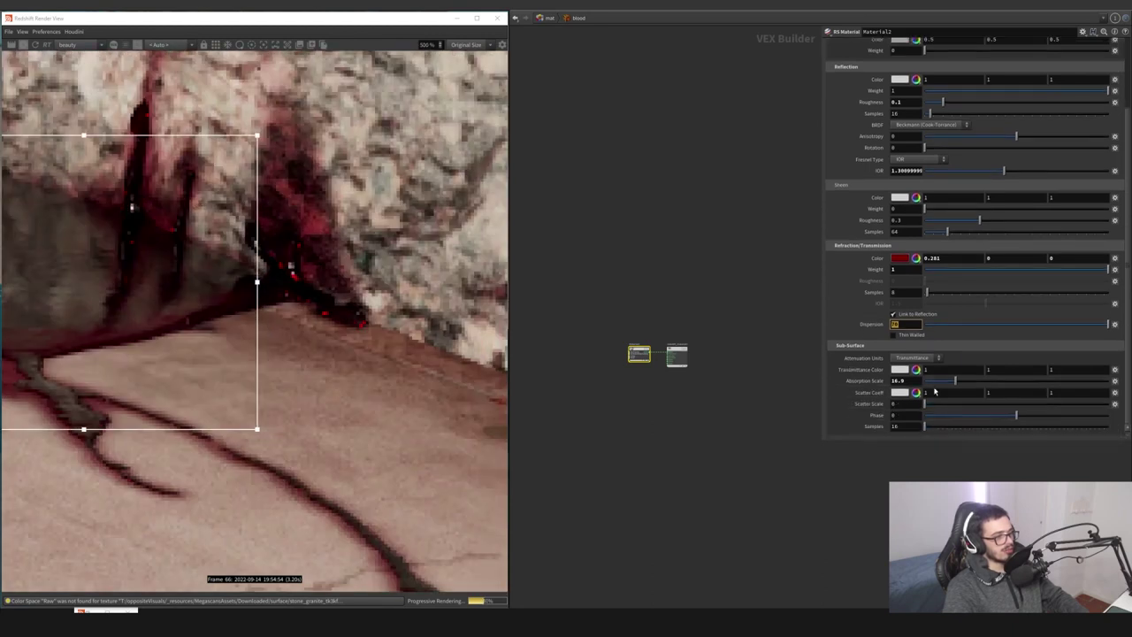
Try an Absorption Scale of 100 in the blood material's Sub-Surface settings and undo it
left_click_drag(935, 387, 925, 382)
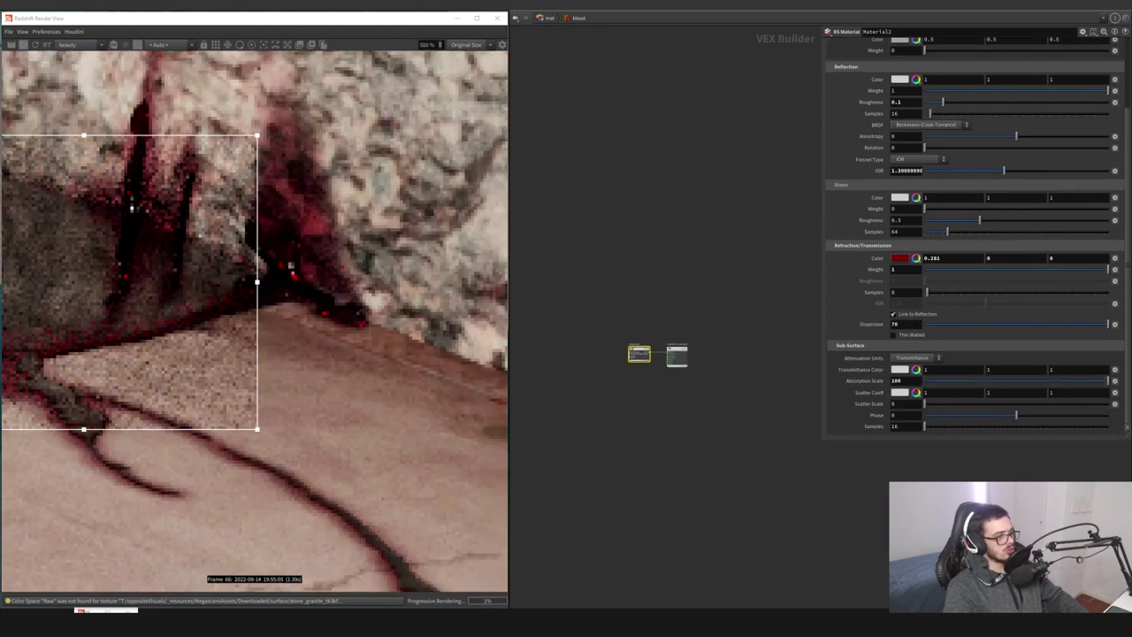
key("ctrl+z")
scroll(762, 402, "down", 4)
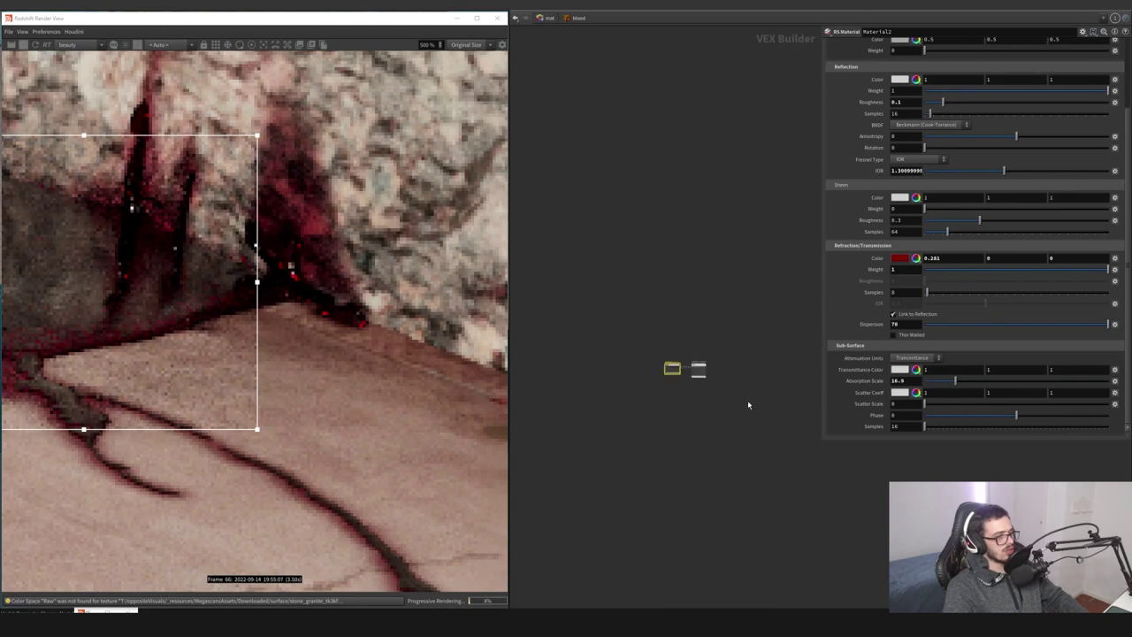
Return to the obj network and turn off the display of rndr_blood and rndr_spray
left_click(546, 19)
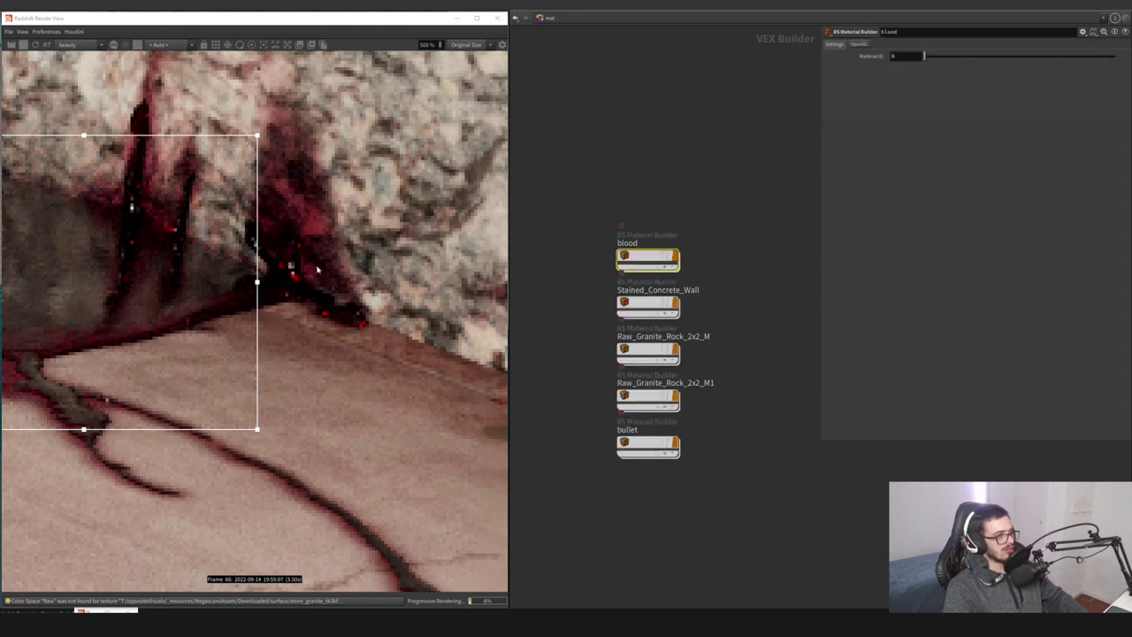
left_click(543, 20)
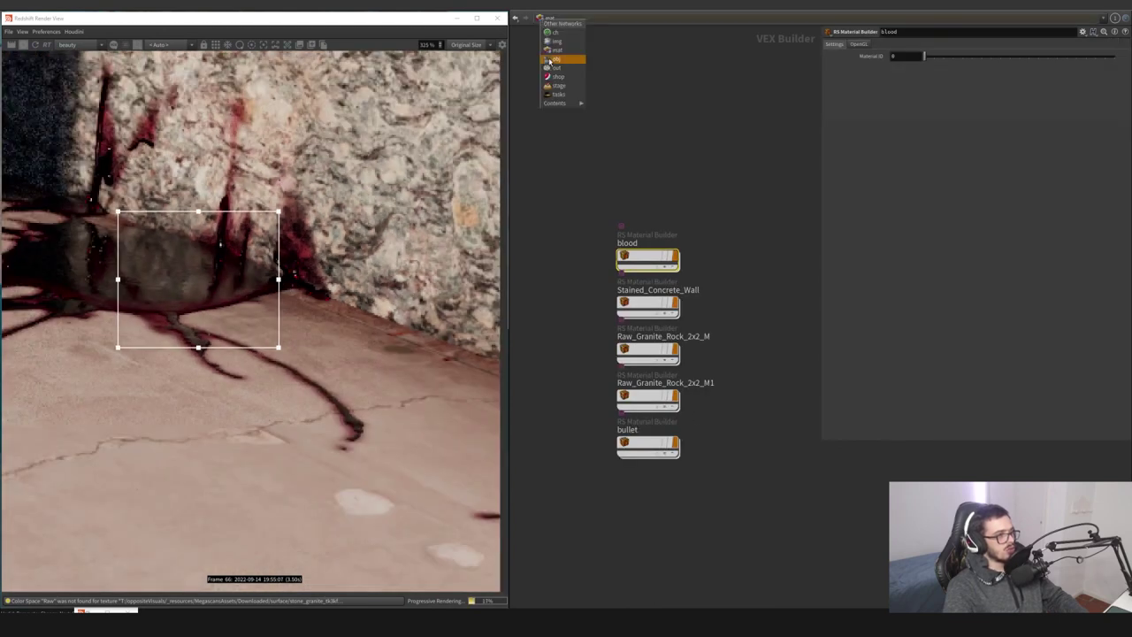
left_click(553, 61)
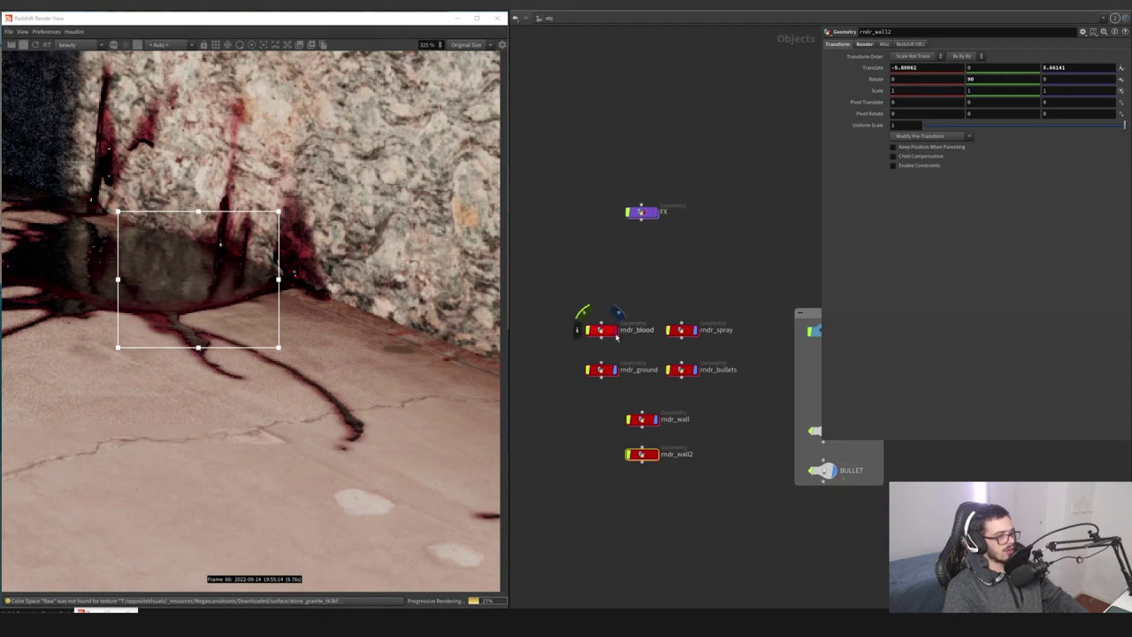
left_click(697, 333)
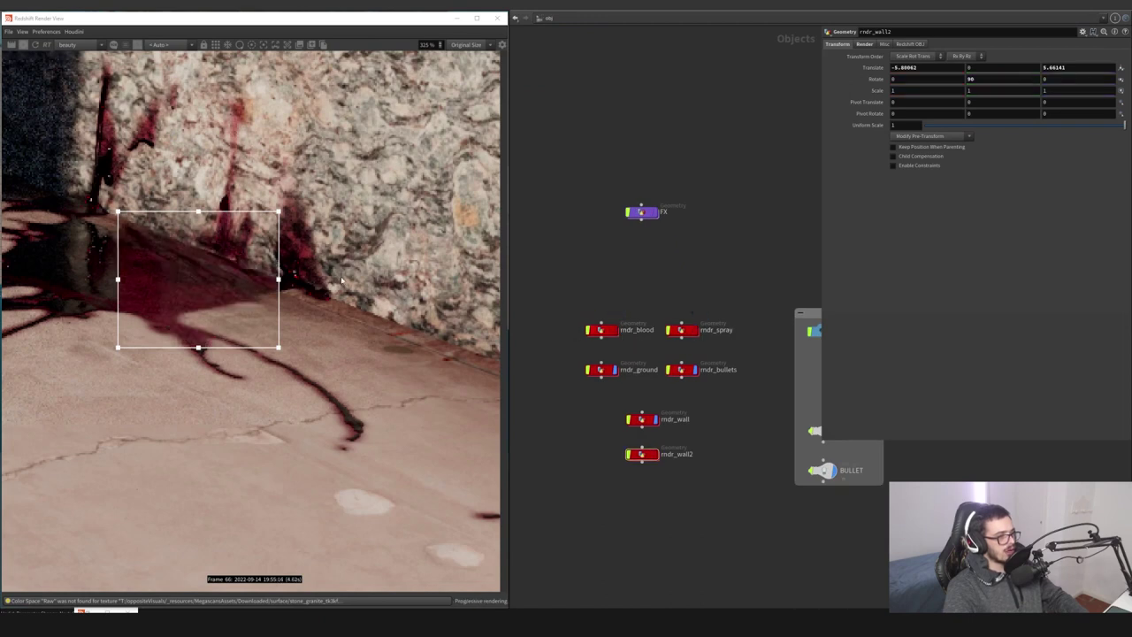
Enlarge the render region over the floor and wall stains and inspect the wet-map result up close
scroll(305, 264, "down", 5)
left_click_drag(361, 168, 138, 352)
scroll(227, 302, "up", 3)
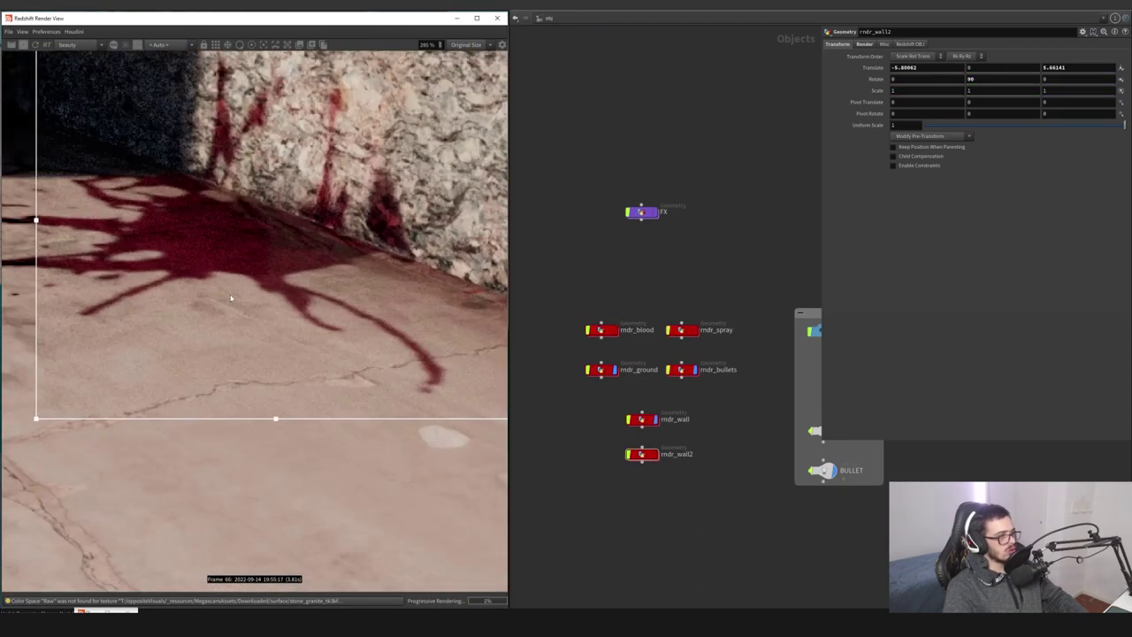
middle_click_drag(357, 232, 317, 309)
scroll(203, 319, "up", 3)
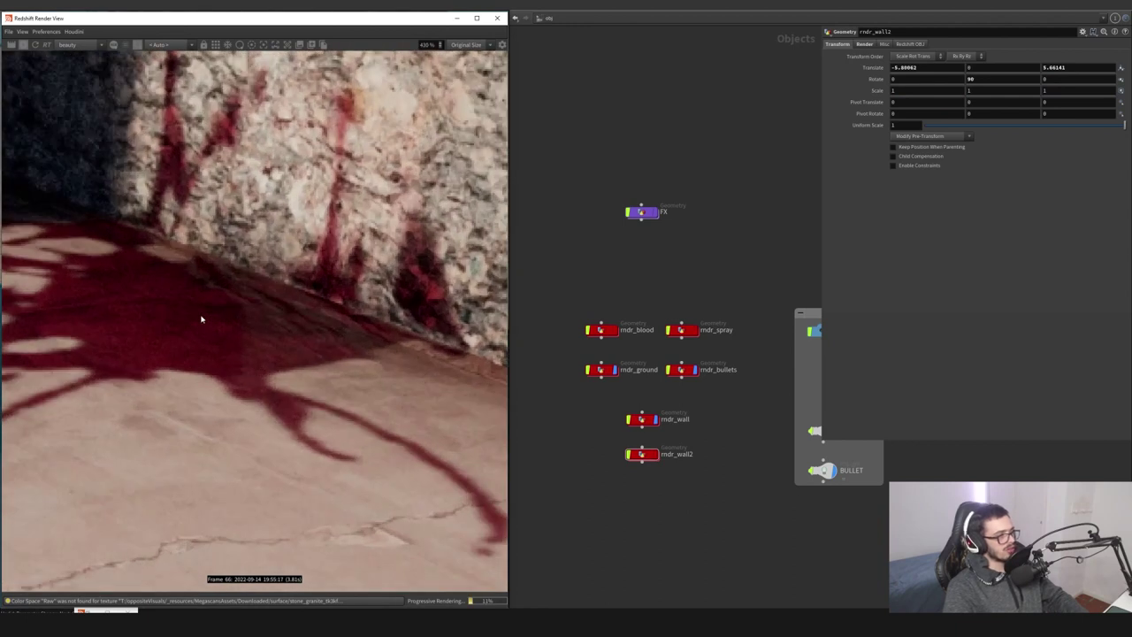
scroll(208, 321, "down", 5)
middle_click_drag(216, 321, 285, 321)
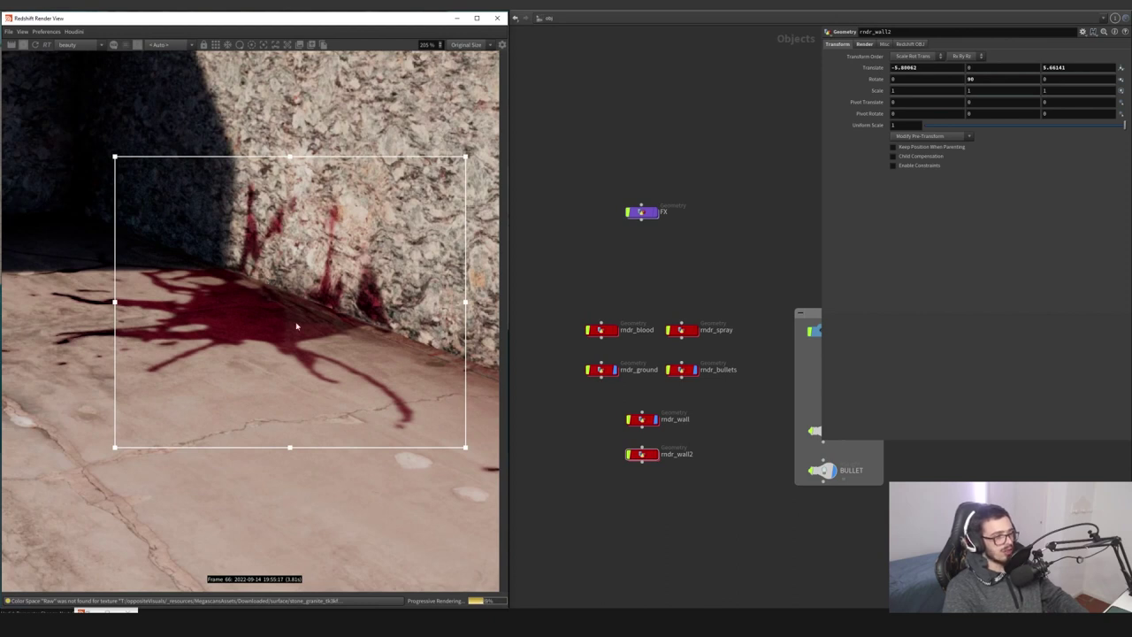
Go to the mat network and open the Stained_Concrete_Wall material to view its shader nodes
left_click(549, 20)
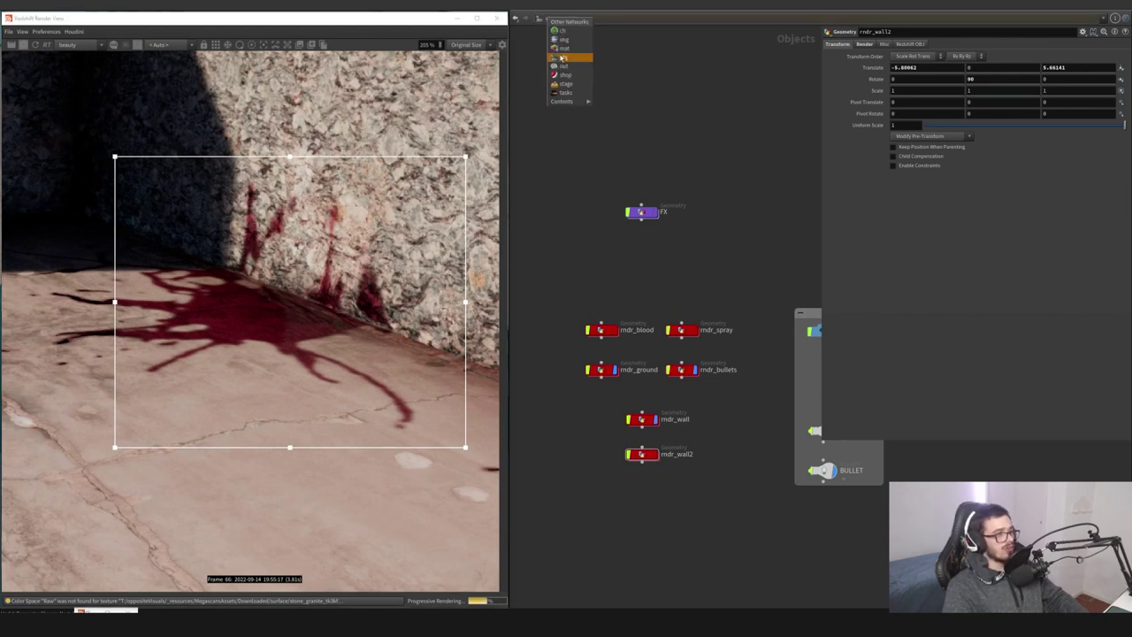
left_click(566, 53)
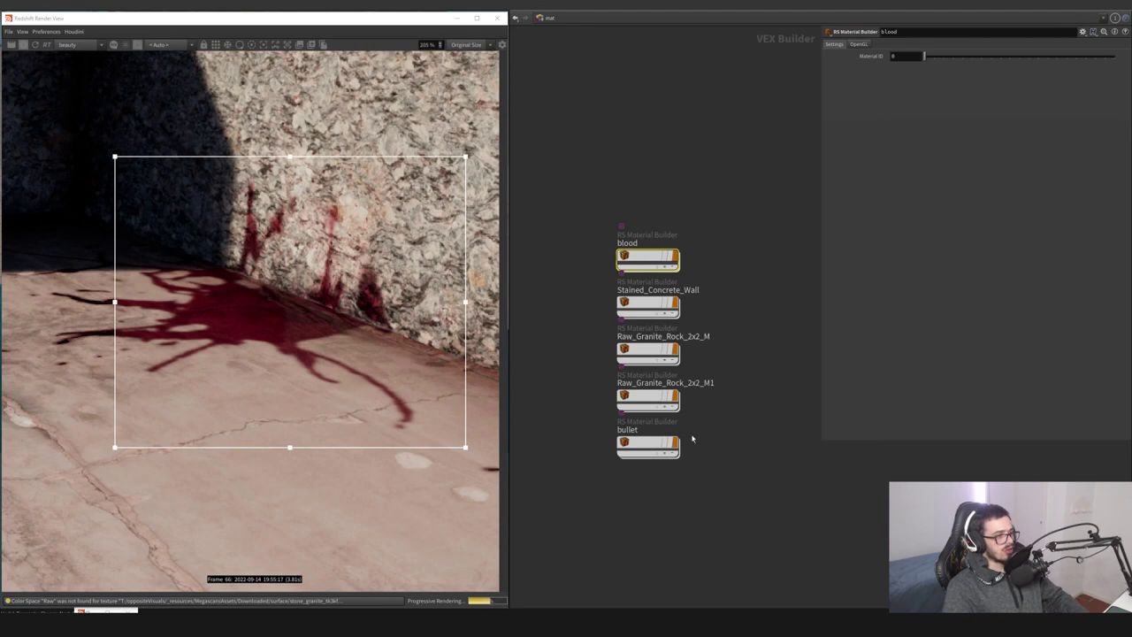
middle_click_drag(704, 427, 704, 442)
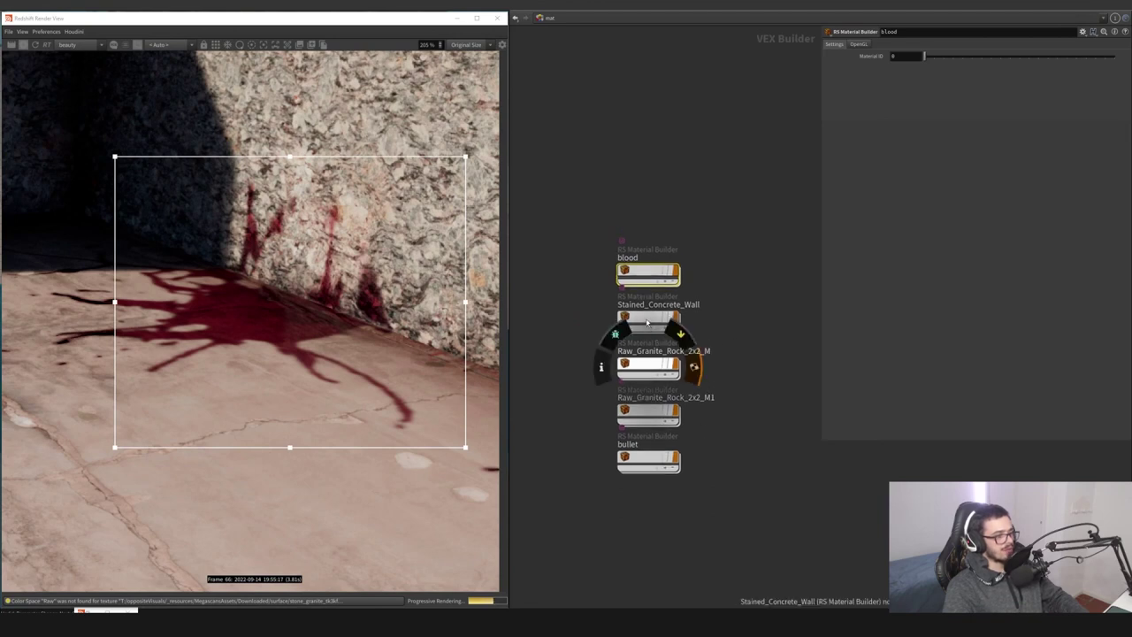
double_click(643, 324)
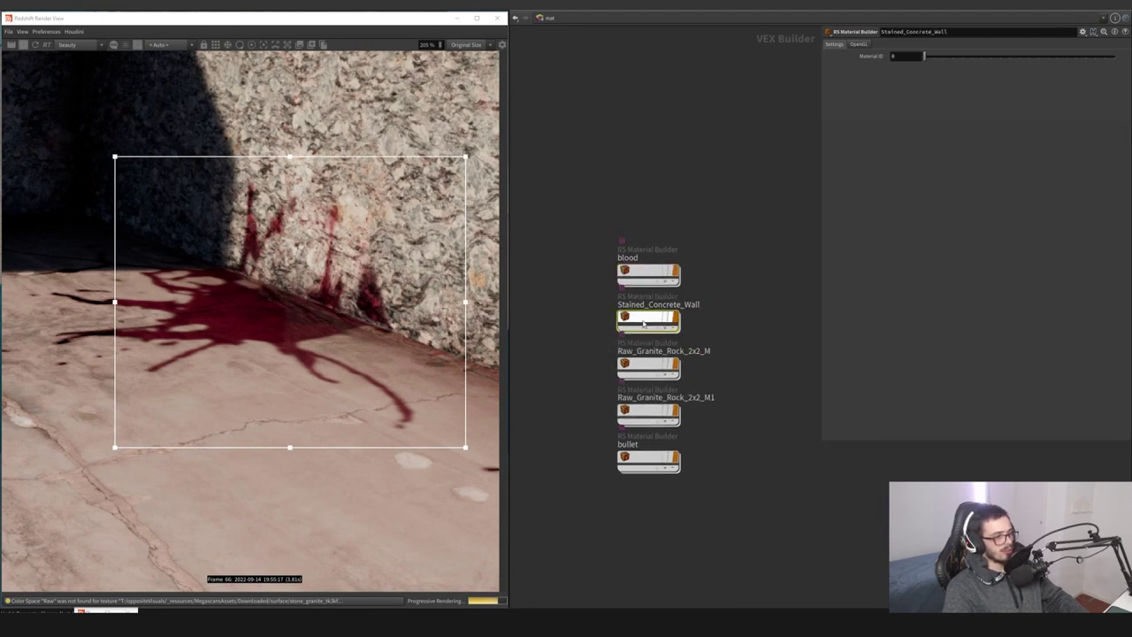
scroll(659, 355, "down", 4)
middle_click_drag(655, 361, 612, 364)
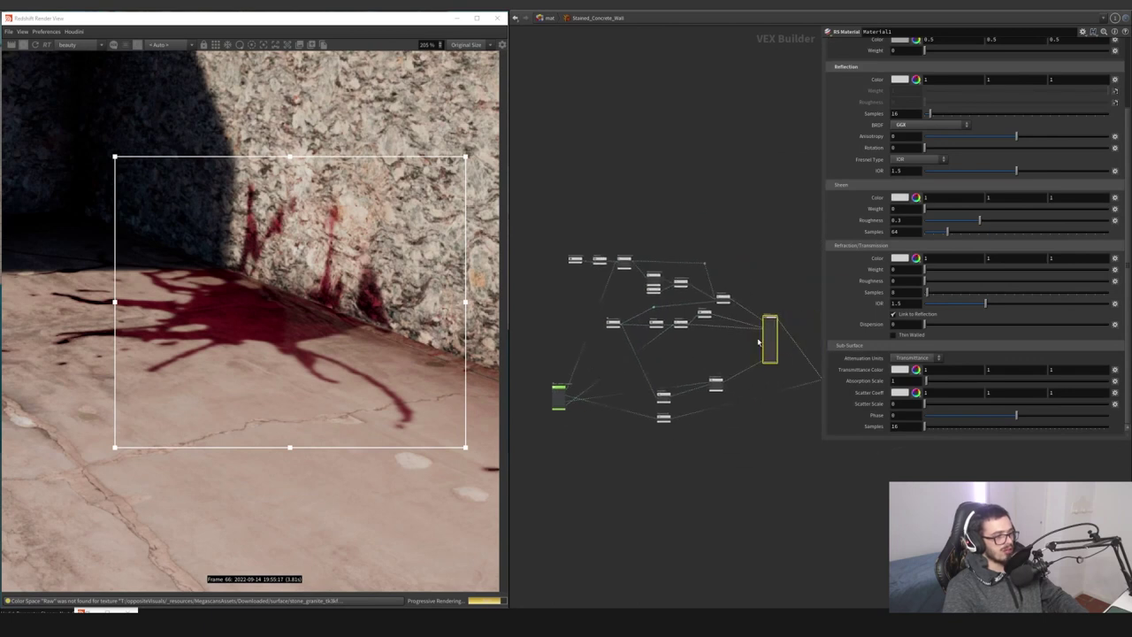
Narrow the parameter area to widen the network view and inspect the Megascans texture files of quixel_redshift_triplanar1
scroll(570, 406, "up", 8)
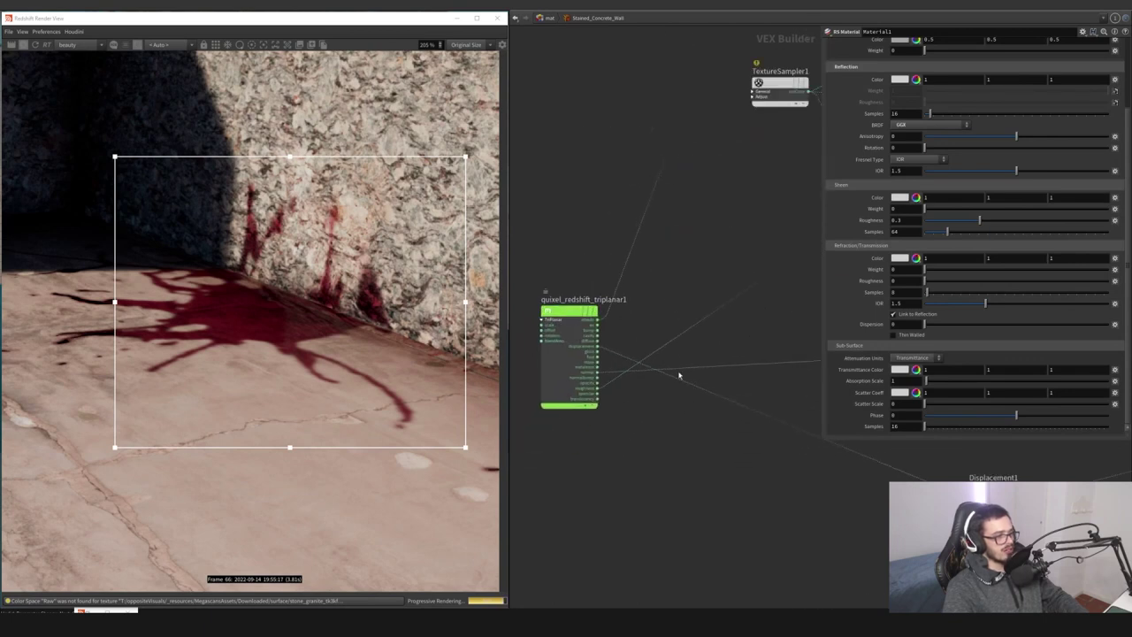
scroll(694, 395, "down", 8)
middle_click_drag(695, 410, 638, 410)
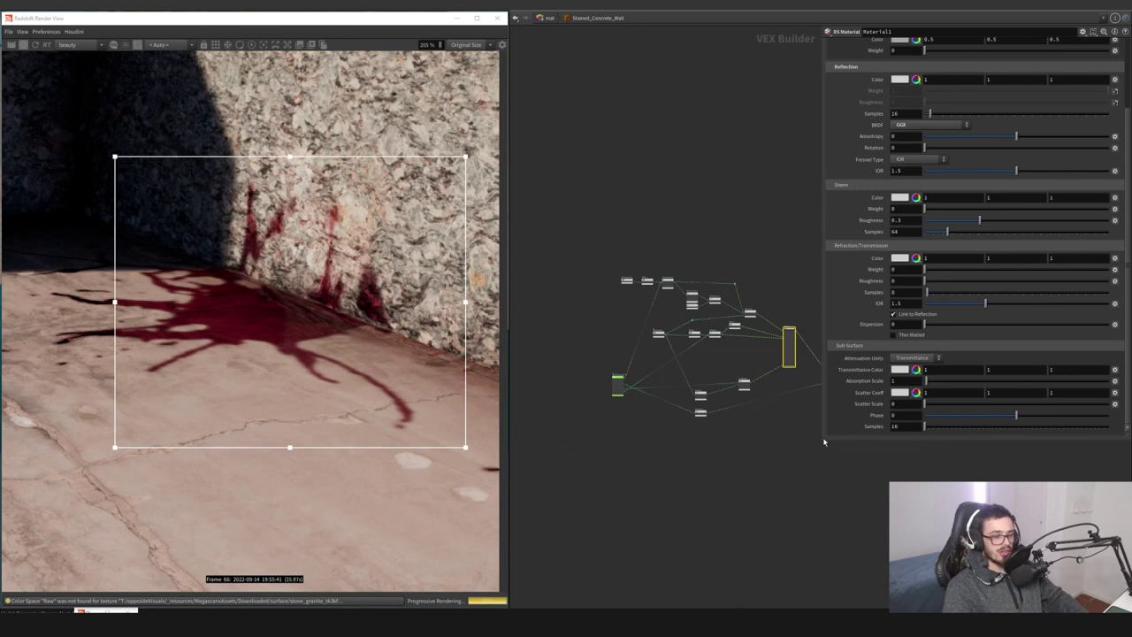
left_click_drag(822, 439, 898, 423)
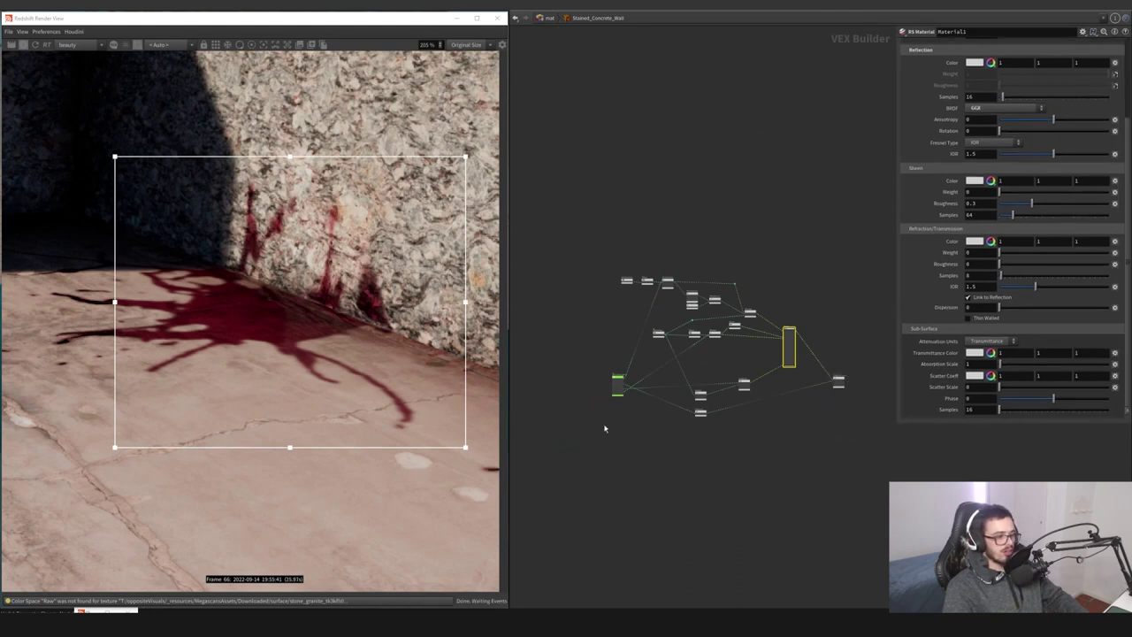
left_click_drag(590, 424, 633, 371)
scroll(629, 375, "up", 7)
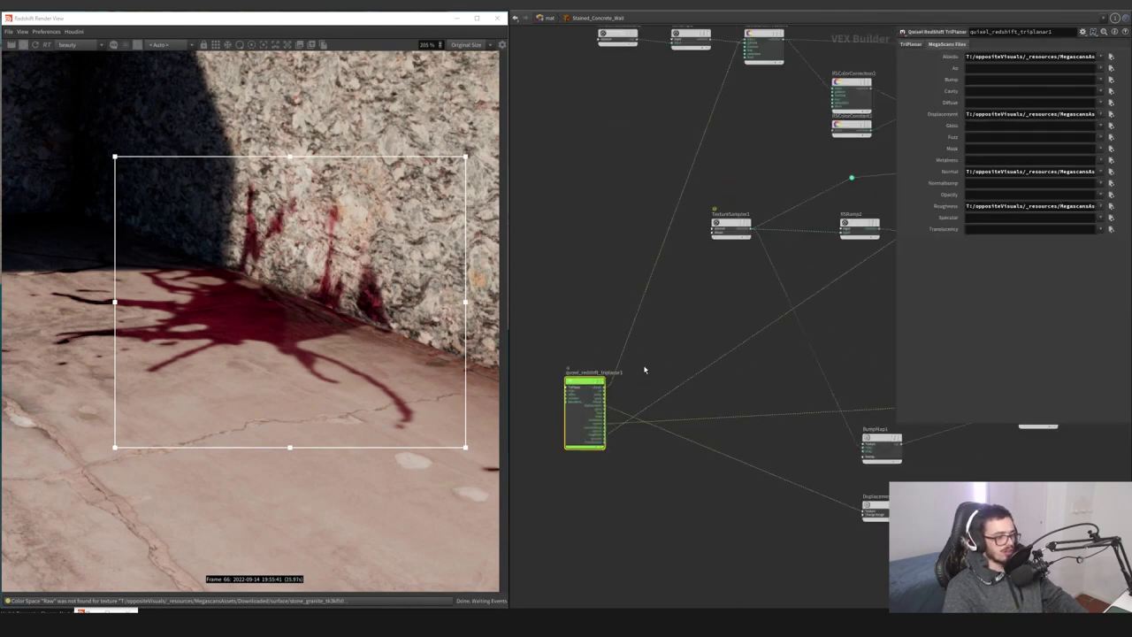
Follow the network to its end and inspect the Material1 shader and the Stained_Concrete_Wall output node
scroll(645, 369, "down", 3)
middle_click_drag(795, 368, 715, 378)
left_click_drag(522, 333, 544, 437)
middle_click_drag(833, 357, 634, 383)
left_click_drag(759, 400, 696, 275)
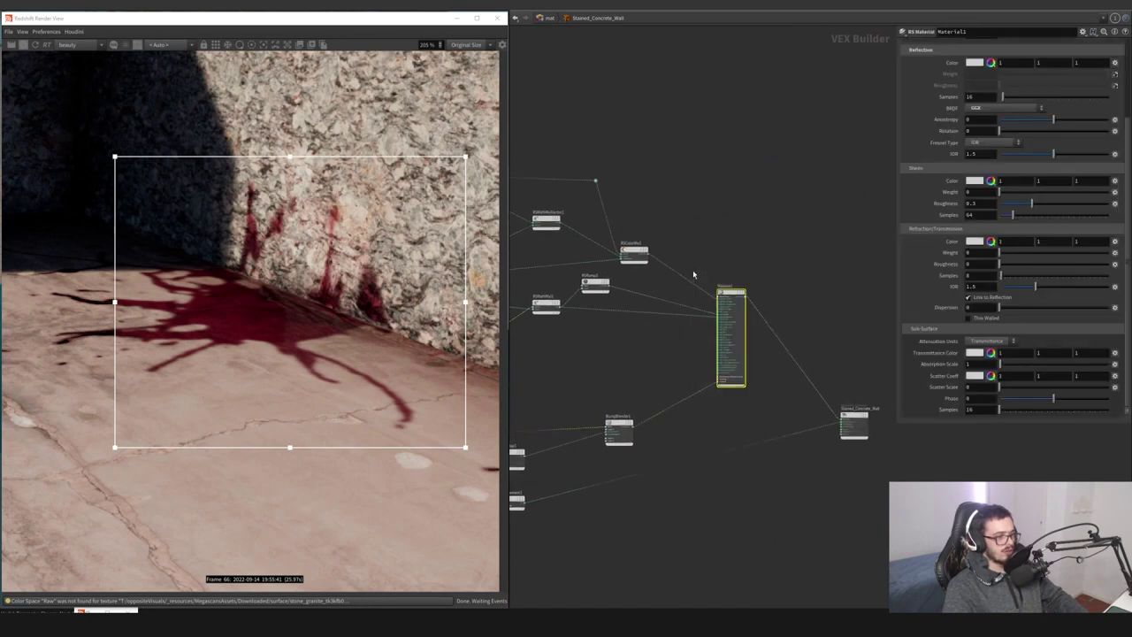
middle_click_drag(659, 382, 645, 351)
left_click_drag(800, 330, 794, 356)
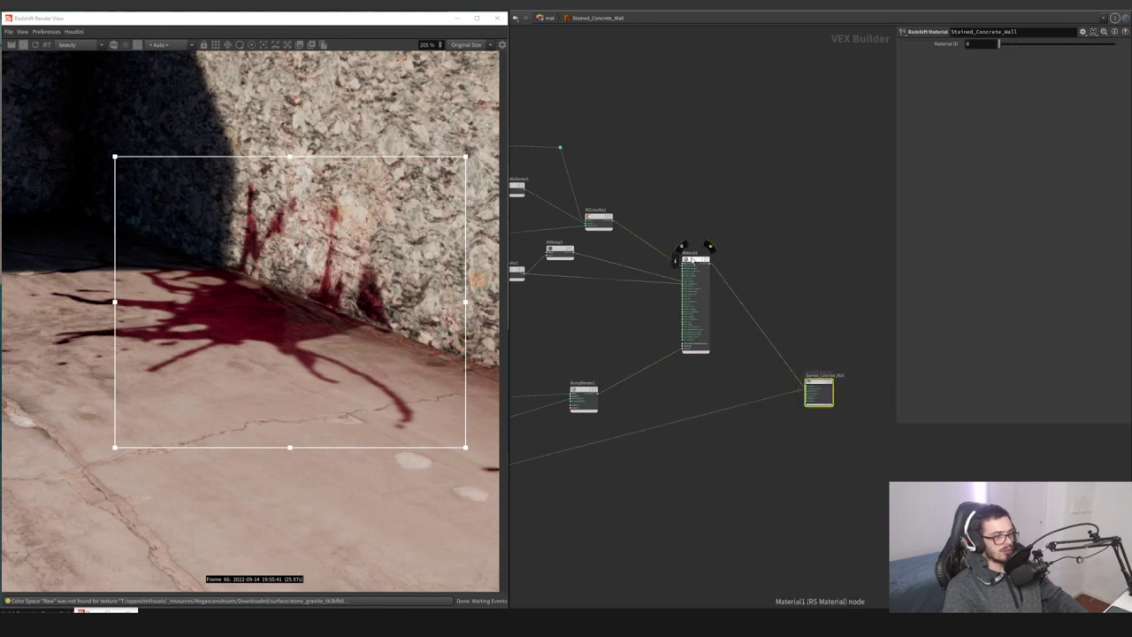
Spread out the shader network by lowering Material1, raising the color and roughness nodes, and separating BumpMap1 and BumpBlender1
left_click_drag(693, 264, 703, 335)
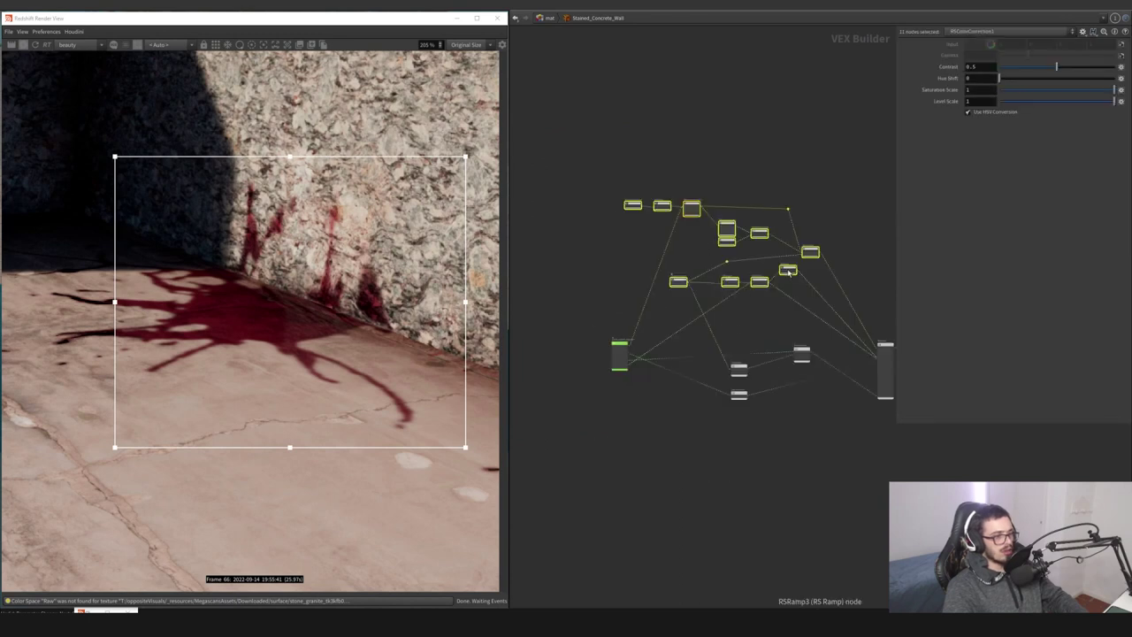
left_click_drag(788, 269, 792, 176)
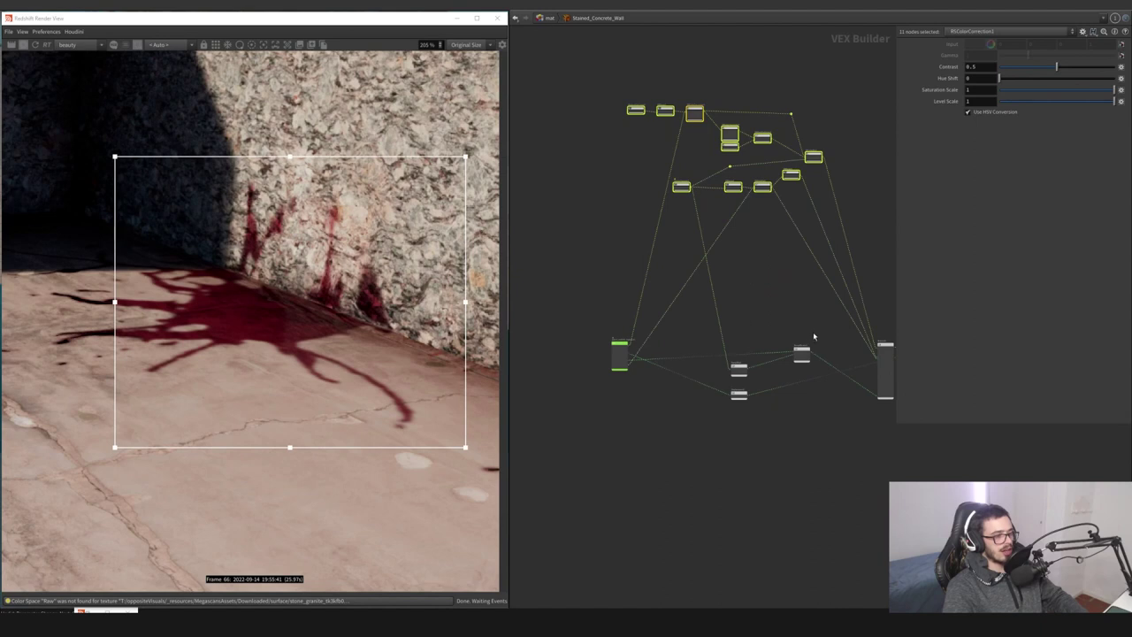
left_click_drag(814, 330, 727, 378)
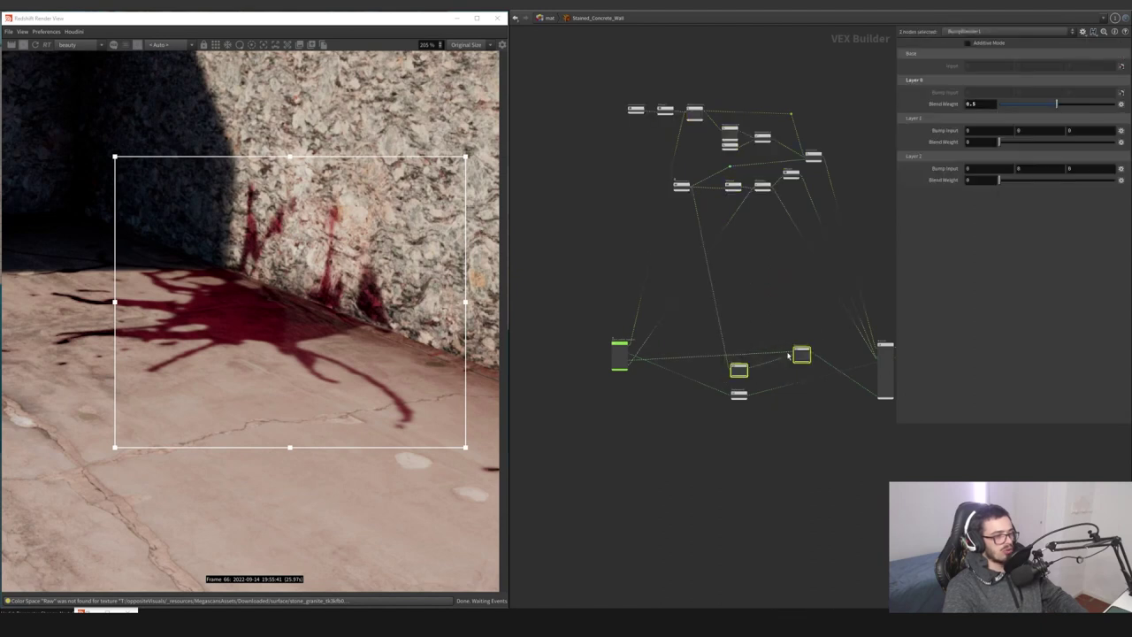
left_click_drag(787, 356, 778, 289)
left_click(814, 327)
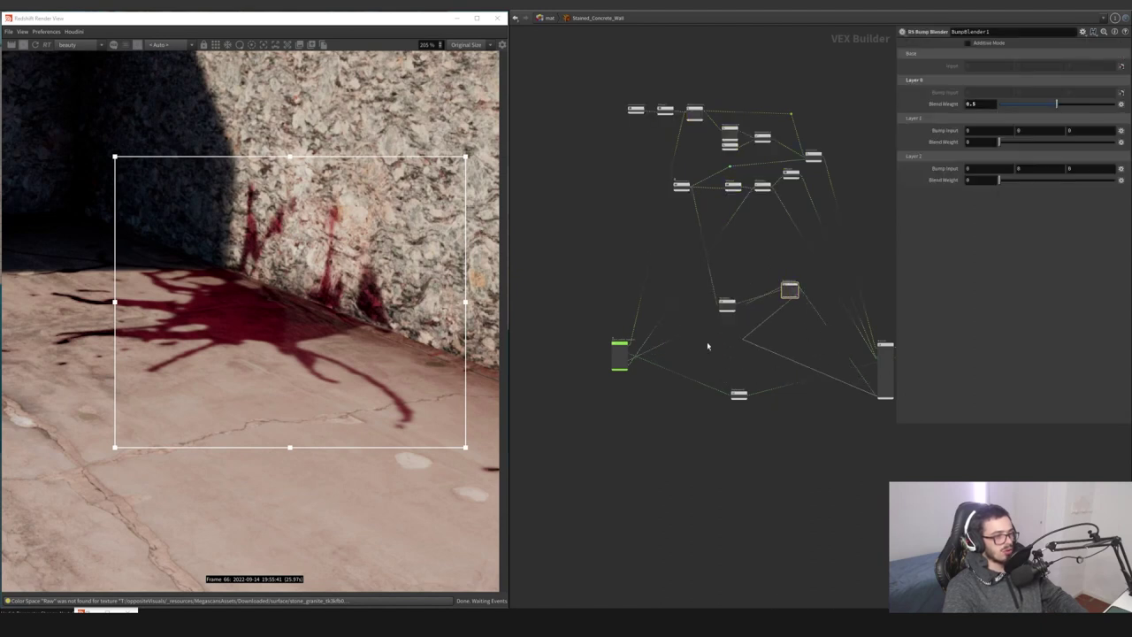
left_click_drag(707, 345, 765, 330)
left_click_drag(735, 370, 733, 422)
Preview the wet map by wiring TextureSampler1 straight into Stained_Concrete_Wall, and open the sampler's texture settings
left_click(852, 428)
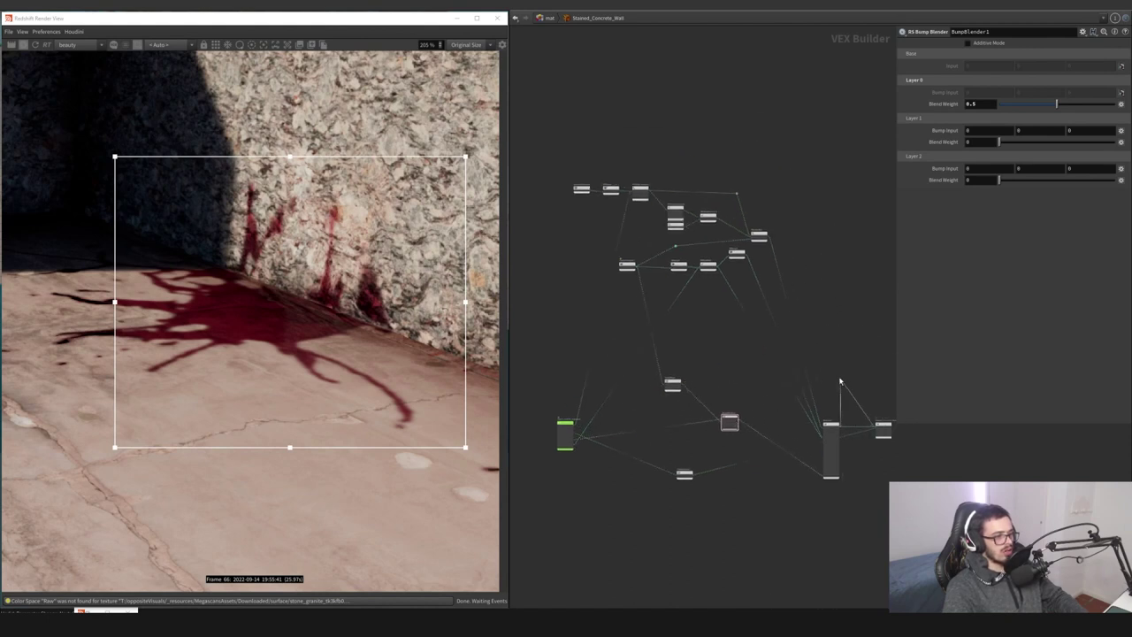
scroll(796, 303, "up", 3)
middle_click_drag(796, 302, 896, 345)
scroll(634, 306, "up", 3)
left_click_drag(747, 336, 610, 272)
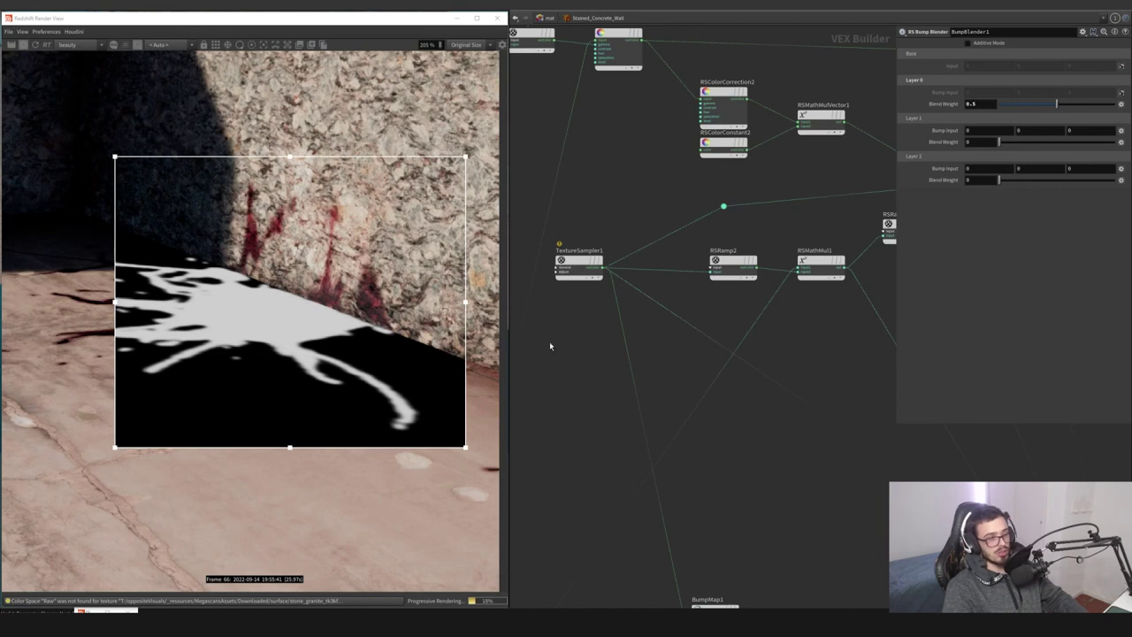
left_click_drag(549, 341, 608, 214)
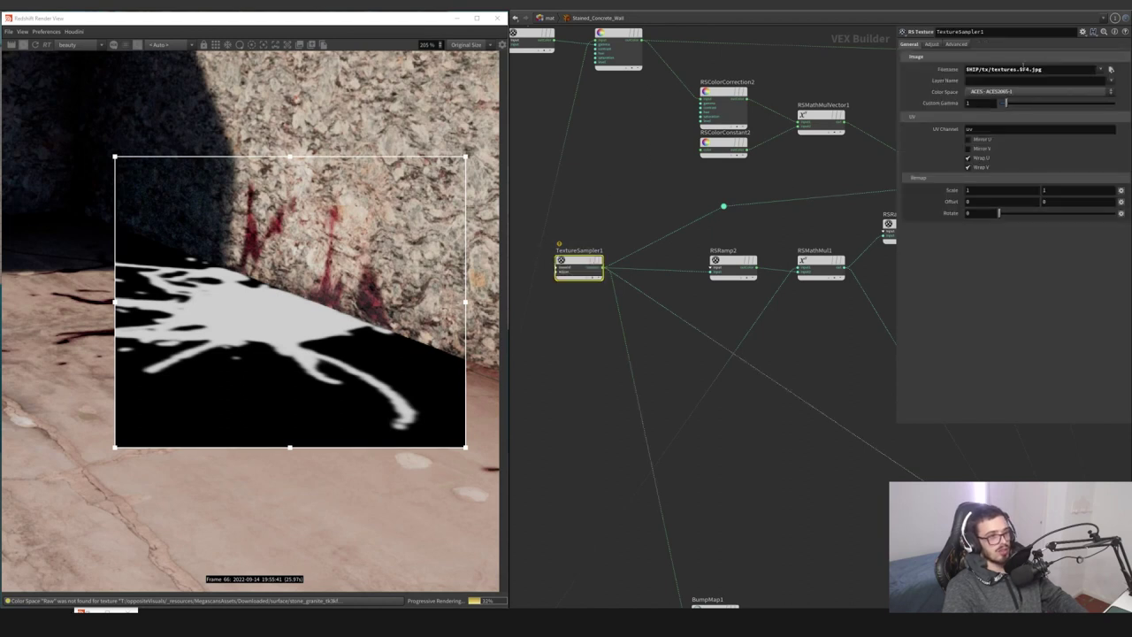
Wire RSRamp2 into the Stained_Concrete_Wall output to preview the ramped wet map in the render
scroll(687, 319, "down", 3)
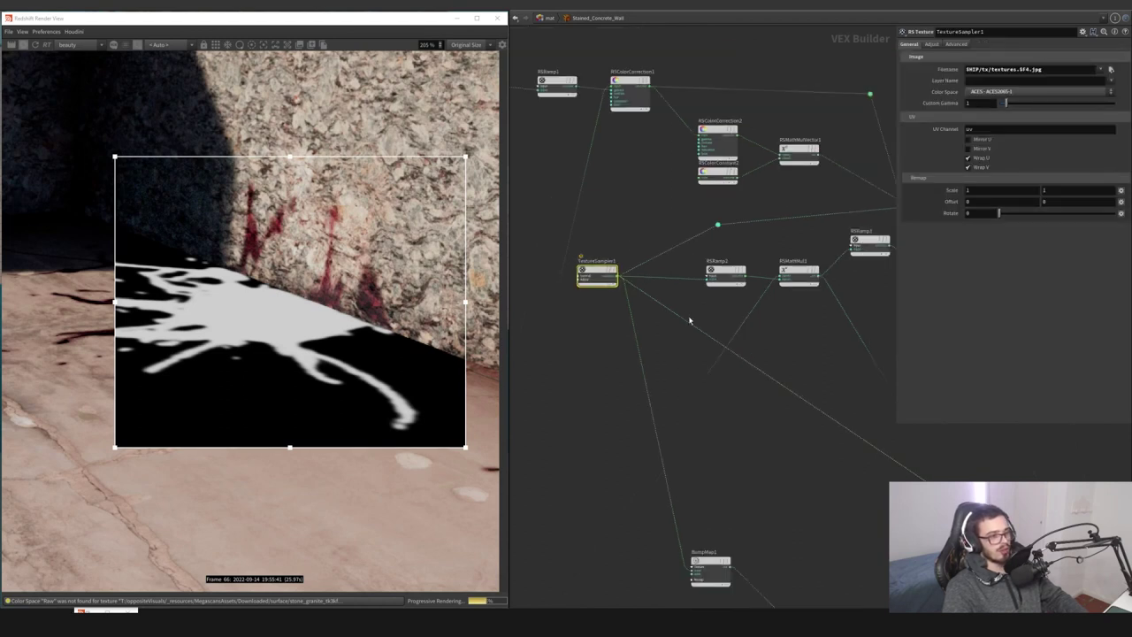
scroll(684, 319, "up", 1)
middle_click_drag(684, 318, 659, 323)
scroll(658, 323, "up", 5)
scroll(648, 339, "down", 4)
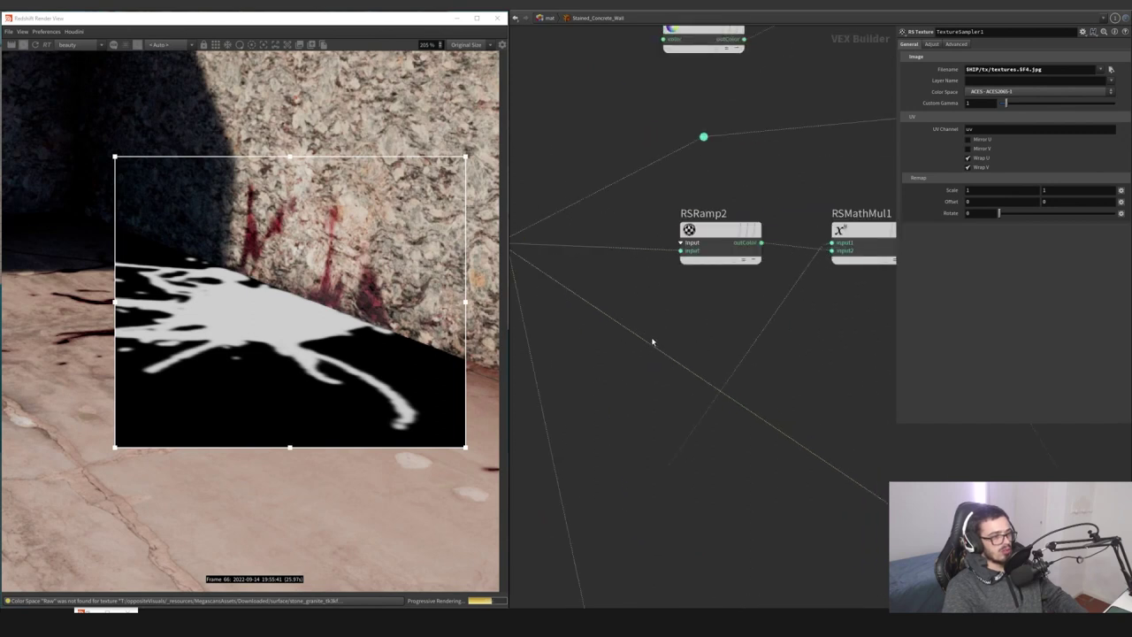
left_click(696, 298)
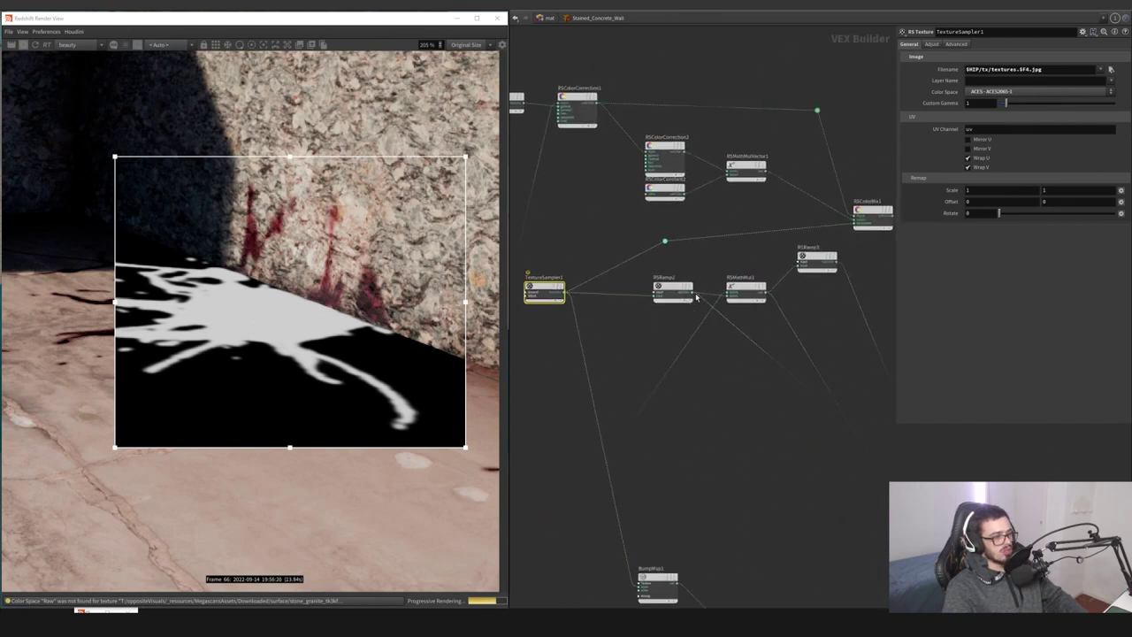
middle_click_drag(714, 351, 717, 337)
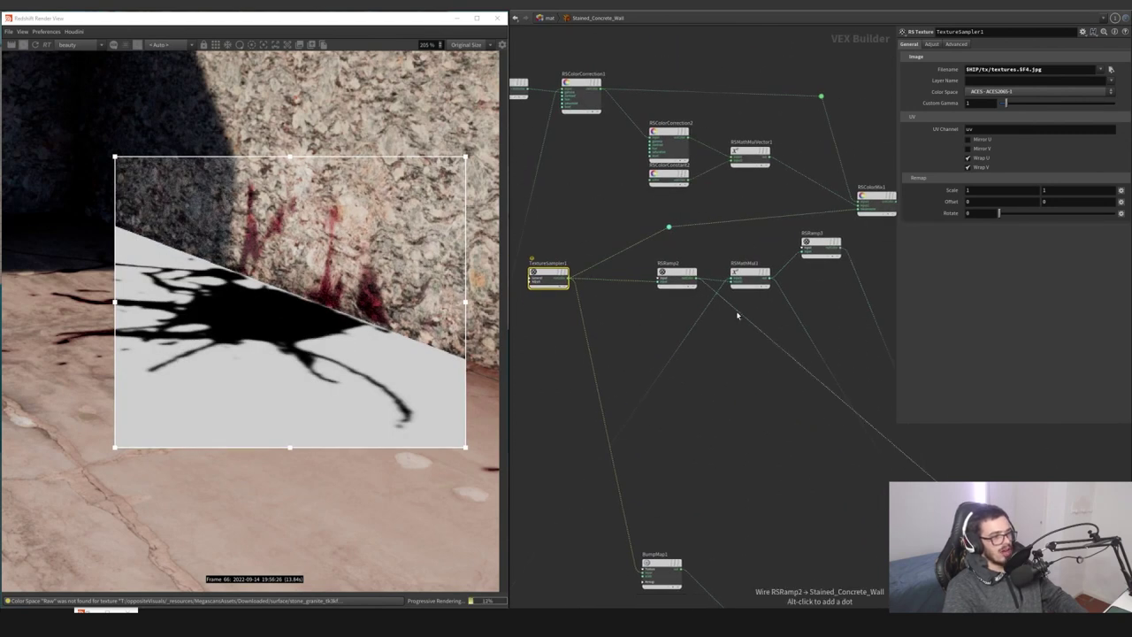
Preview RSMathMul1 by wiring it into Stained_Concrete_Wall and examine the floor around the stain up close
left_click(736, 310)
left_click(778, 282)
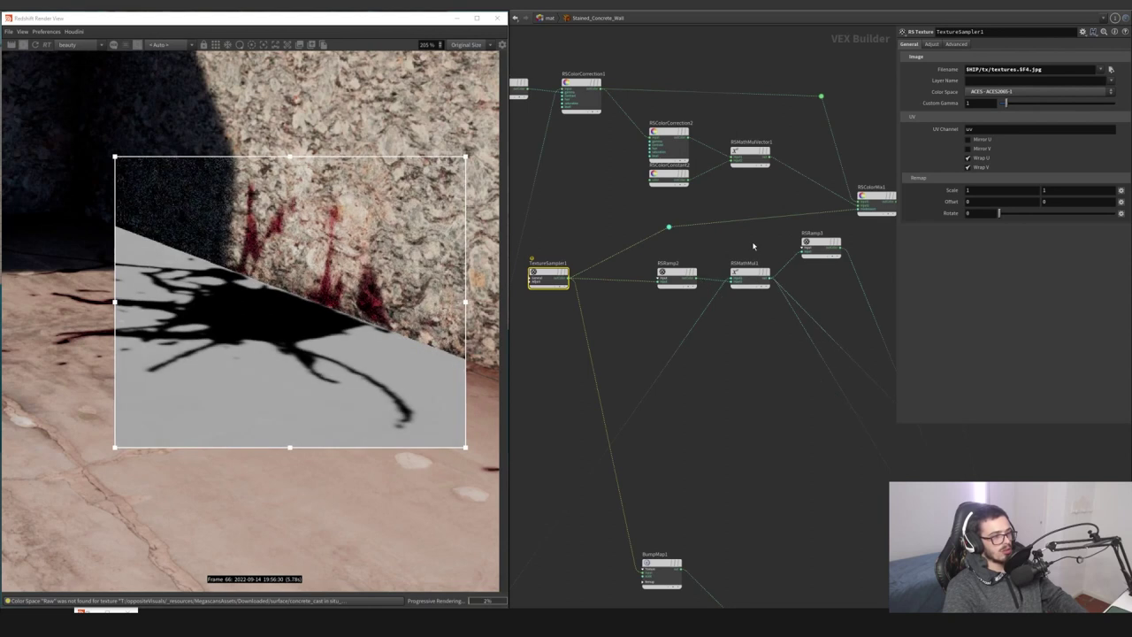
scroll(697, 356, "down", 2)
scroll(271, 431, "up", 5)
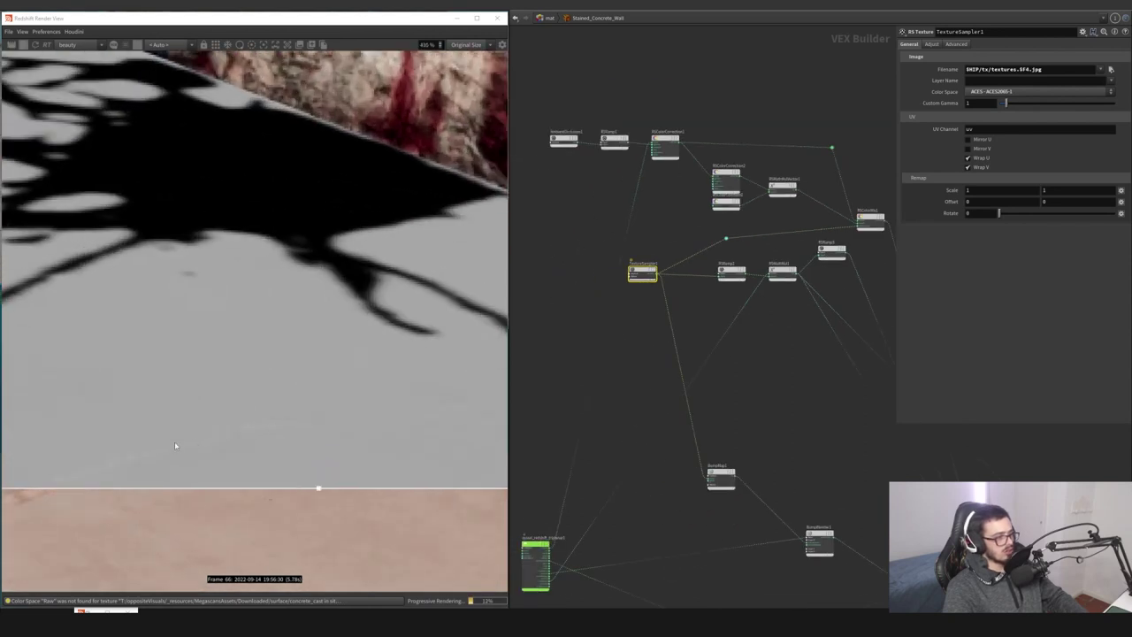
scroll(305, 385, "down", 3)
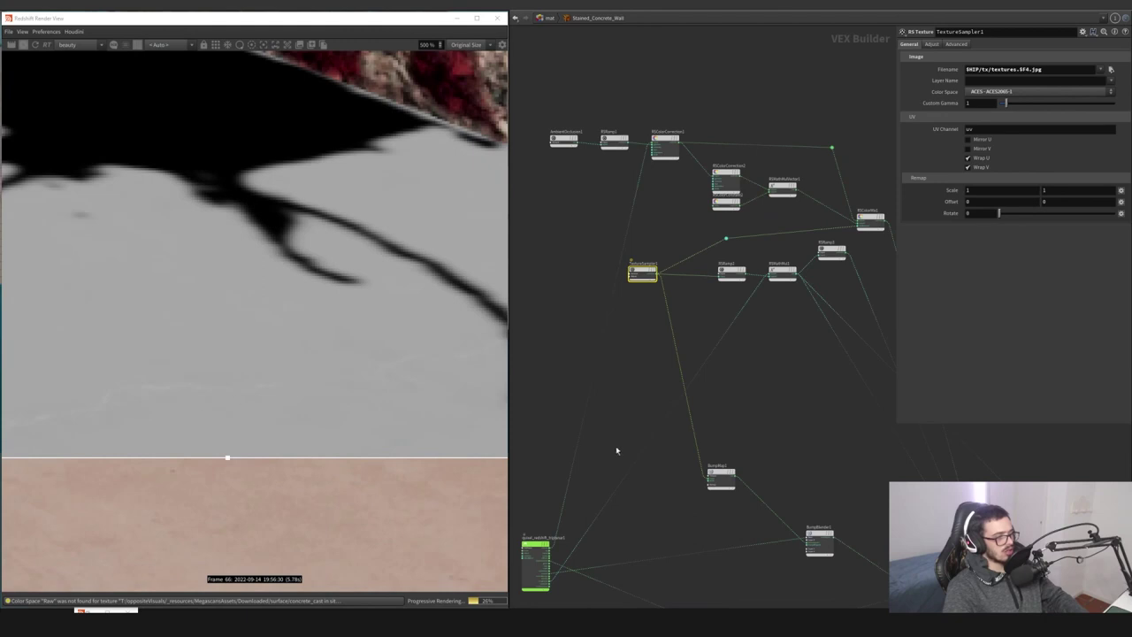
Open the TriPlanar settings of quixel_redshift_triplanar1 and switch the Scale and Offset fields between expressions and values
middle_click_drag(616, 451, 664, 346)
left_click_drag(663, 374, 559, 526)
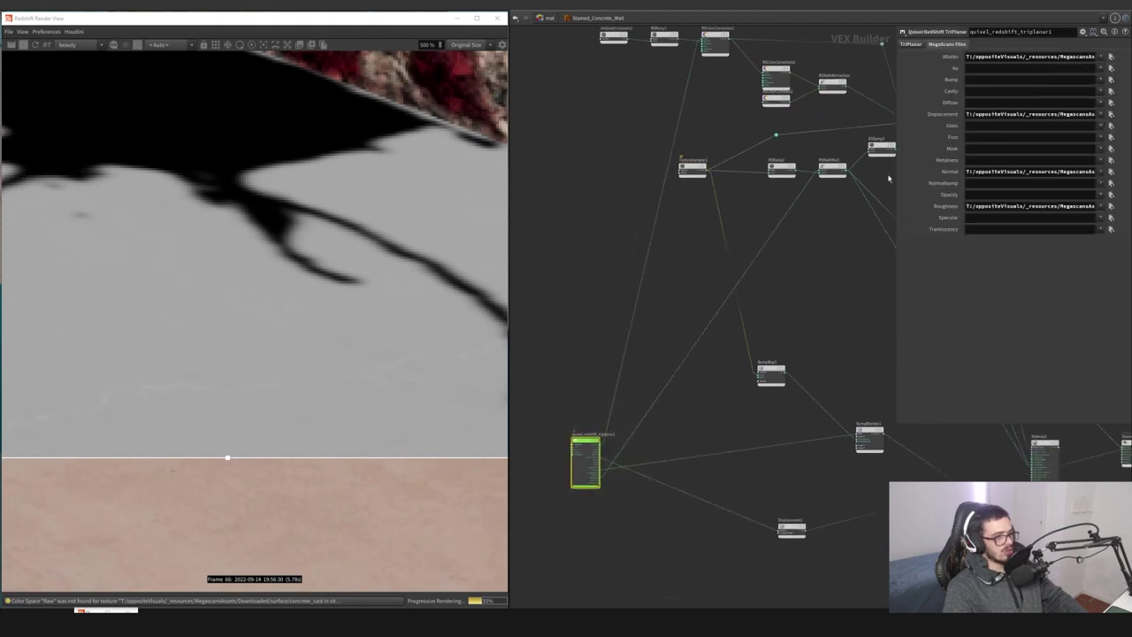
left_click(912, 44)
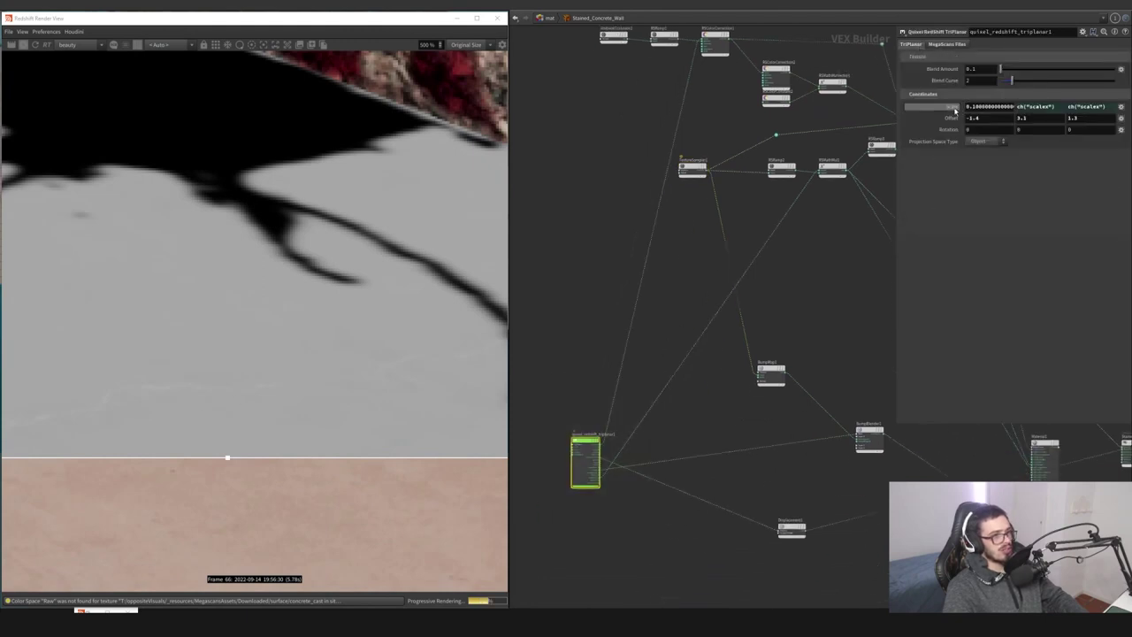
left_click(956, 108)
left_click(955, 119)
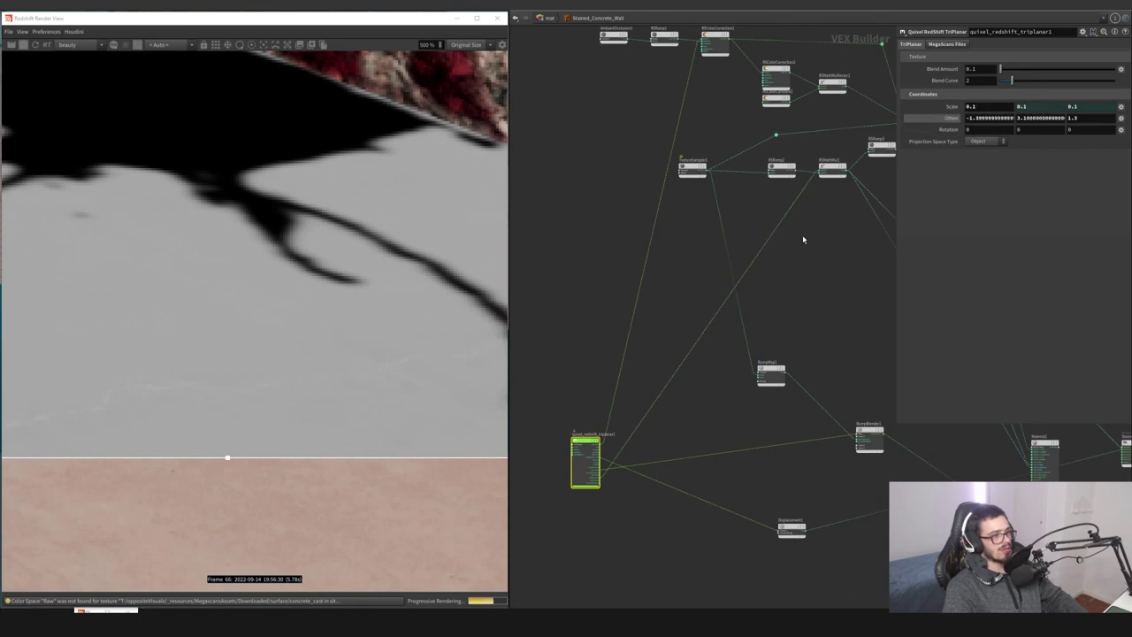
Trace the wires from RSMathMul1 and RSRamp3 to the reflection inputs of Material1
scroll(884, 206, "up", 1)
middle_click_drag(884, 205, 669, 177)
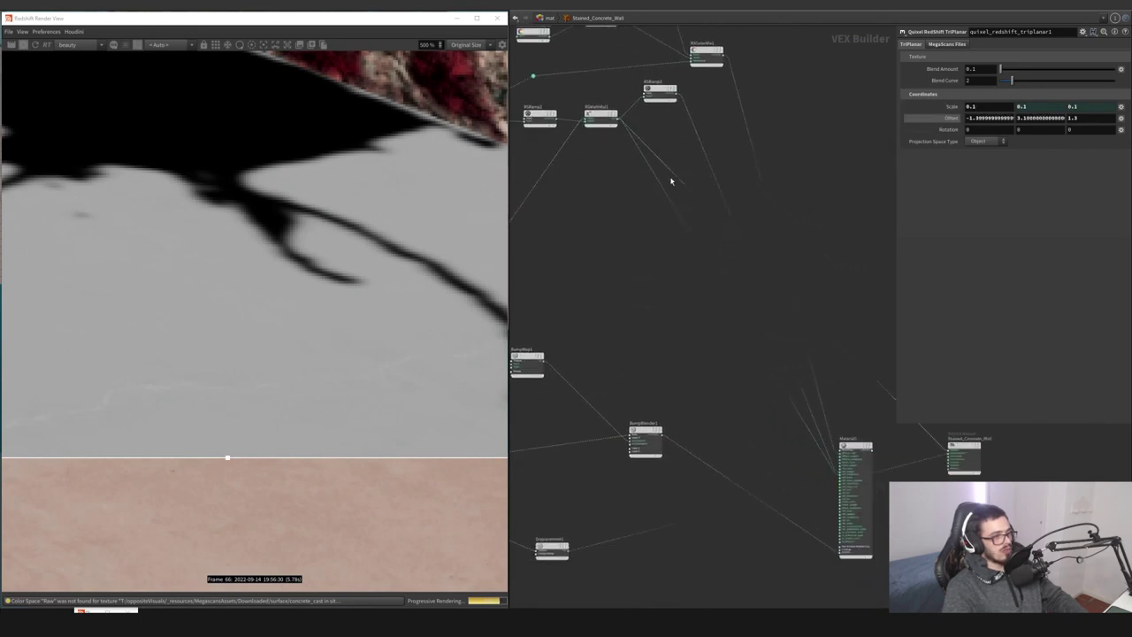
scroll(852, 477, "up", 5)
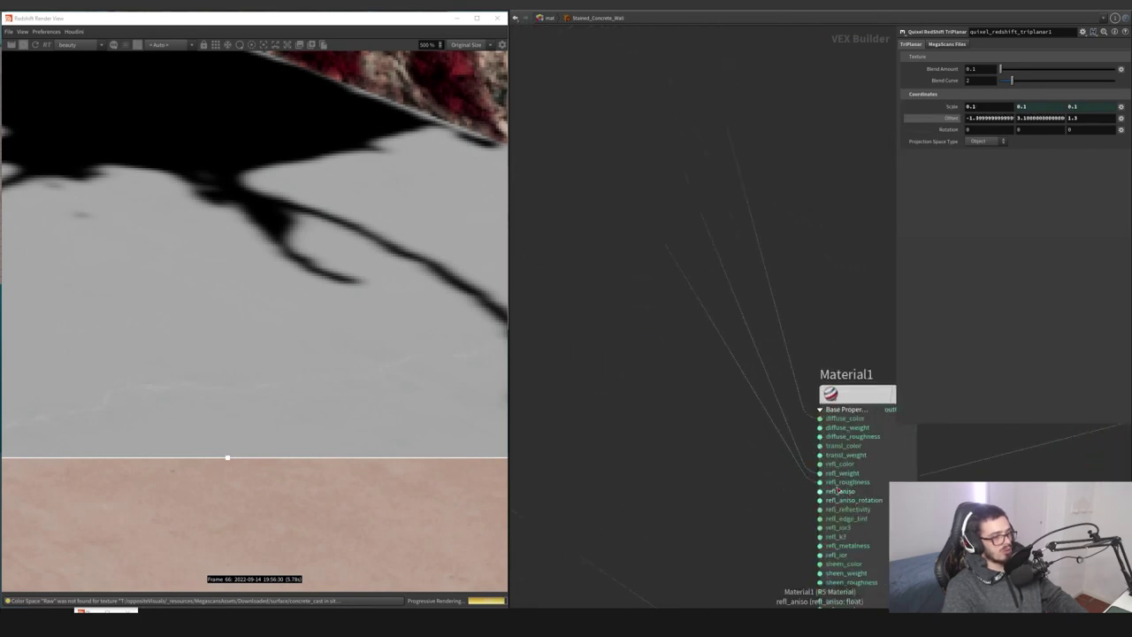
scroll(662, 271, "down", 6)
middle_click_drag(586, 150, 694, 334)
scroll(630, 303, "up", 2)
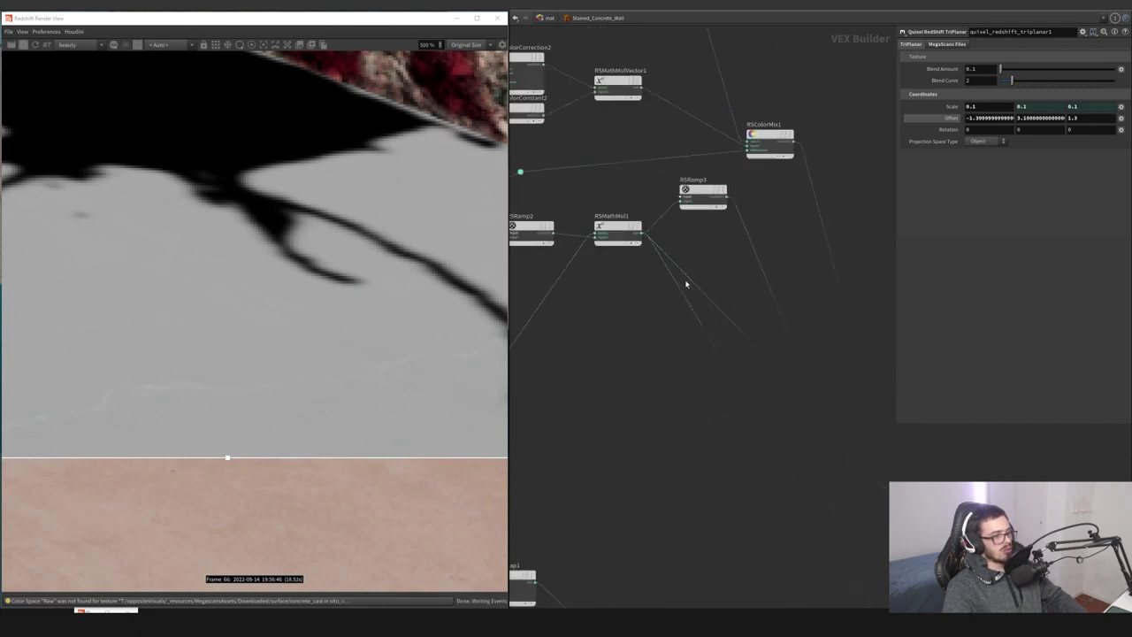
Preview RSRamp3 by wiring it into Stained_Concrete_Wall, open its ramp settings and examine the stain in the render
middle_click_drag(280, 149, 429, 363)
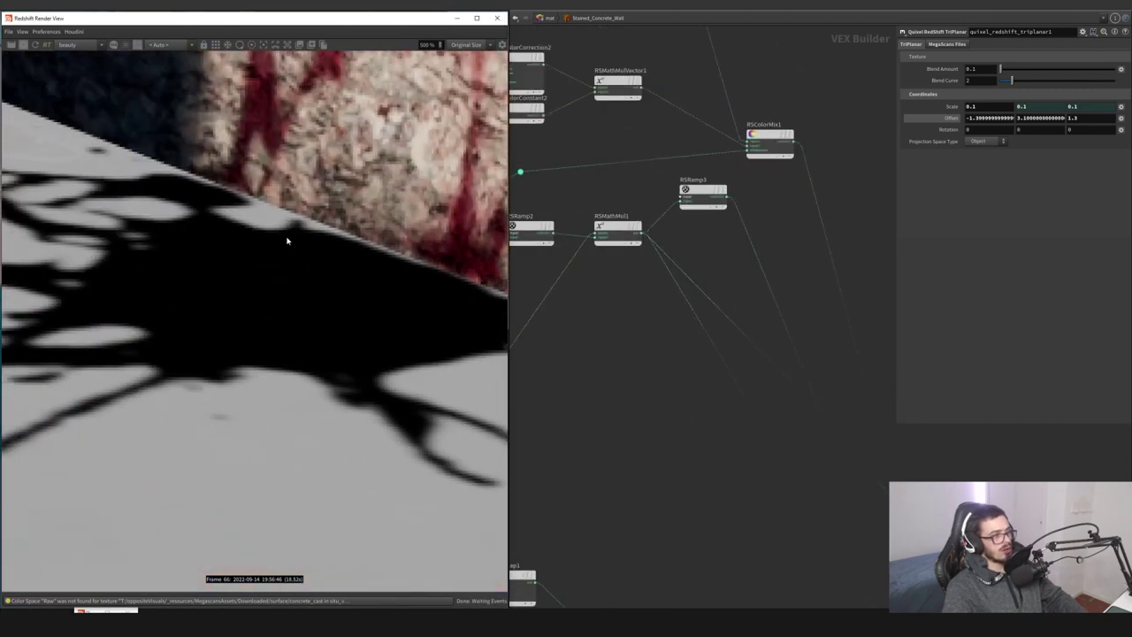
left_click_drag(675, 264, 727, 197)
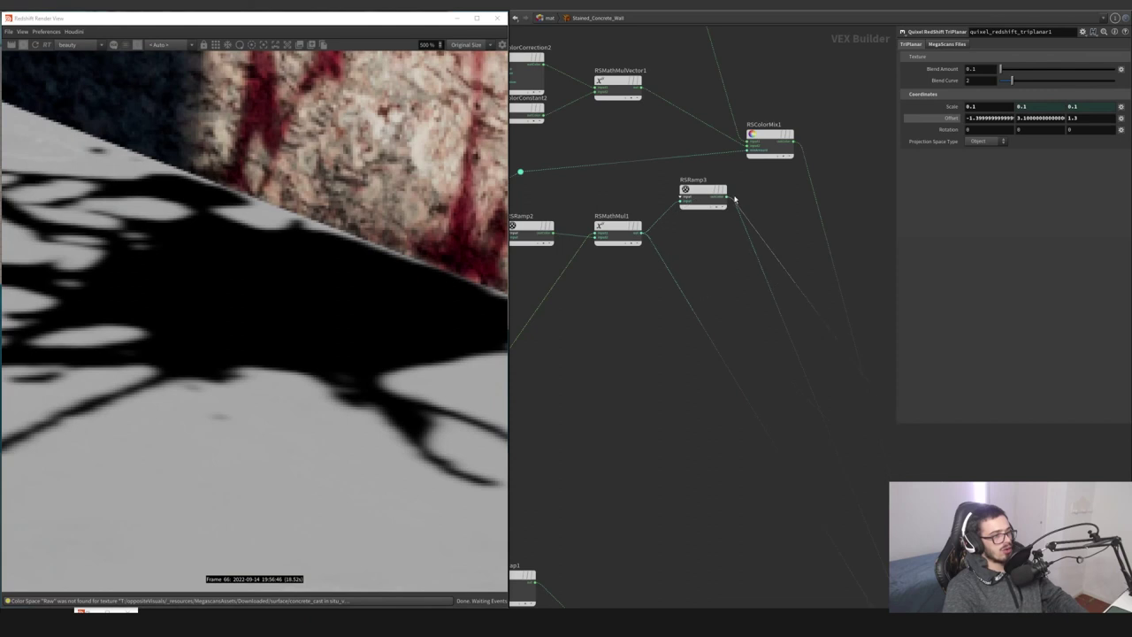
scroll(372, 284, "down", 3)
left_click(698, 182)
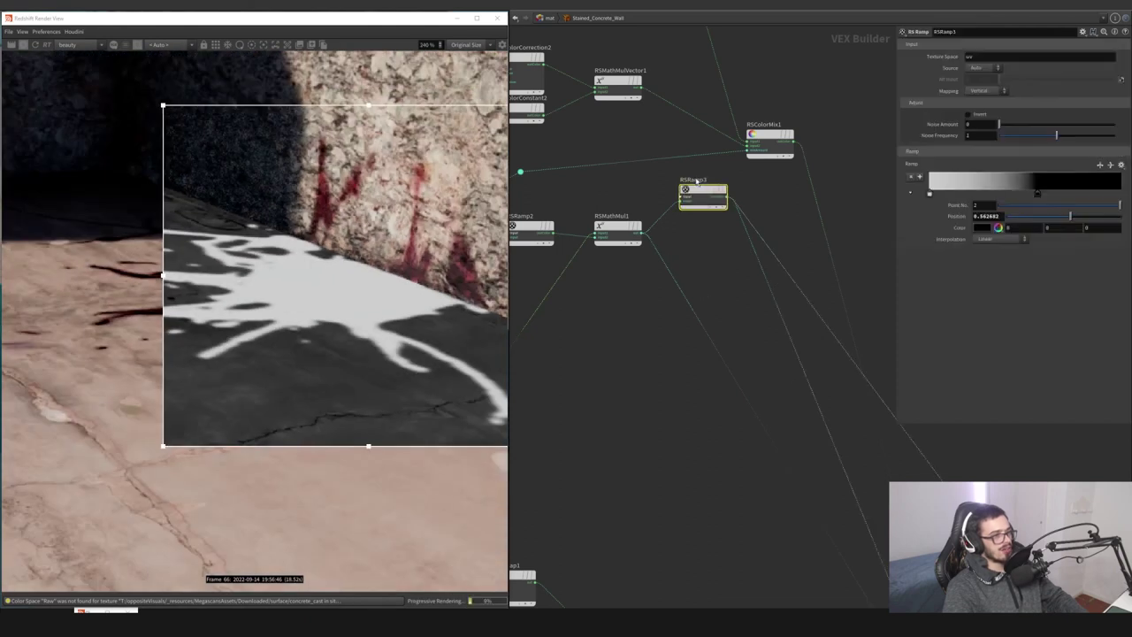
scroll(760, 265, "down", 3)
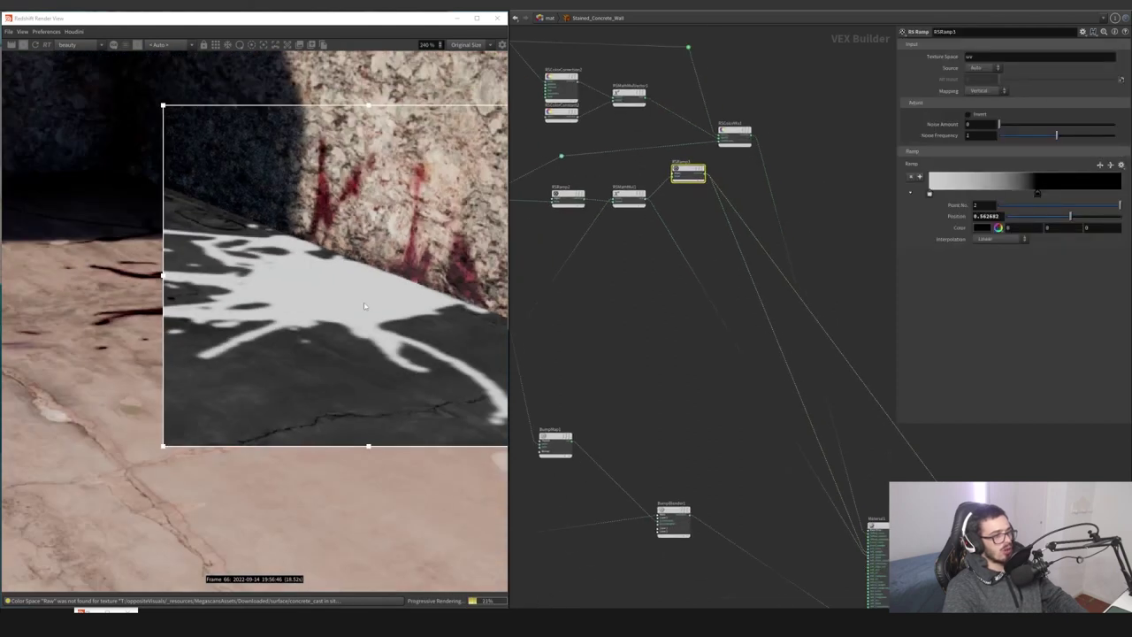
scroll(347, 280, "up", 3)
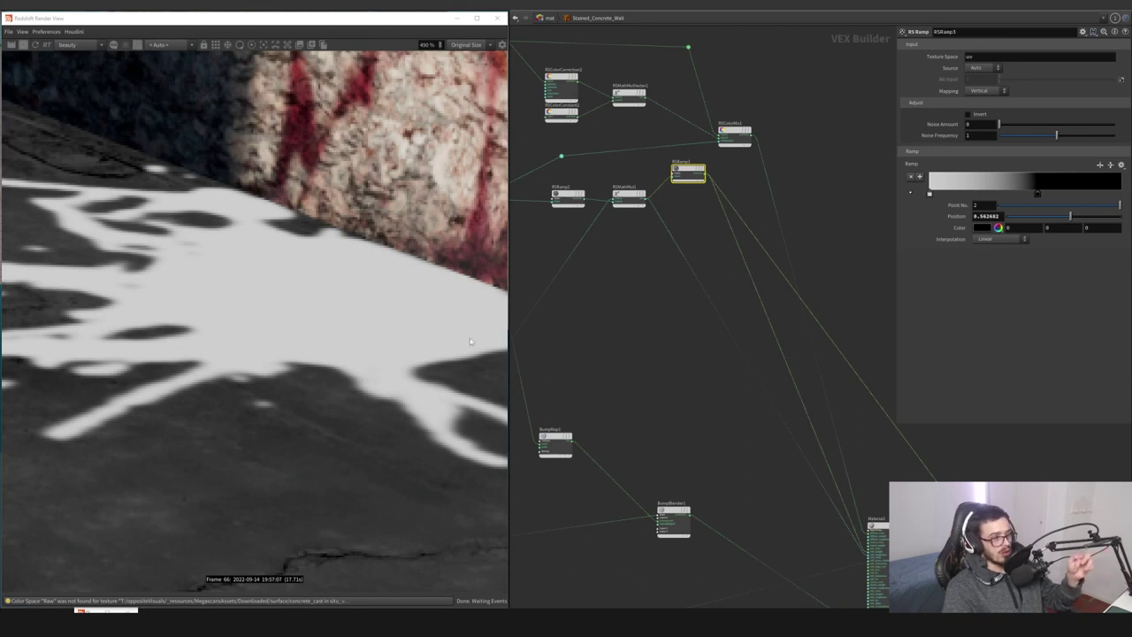
Preview AmbientOcclusion1 by wiring it into Stained_Concrete_Wall, check the floor-wall corner, and open the node's settings
middle_click_drag(746, 256, 801, 369)
scroll(838, 324, "down", 1)
left_click_drag(840, 351, 622, 254)
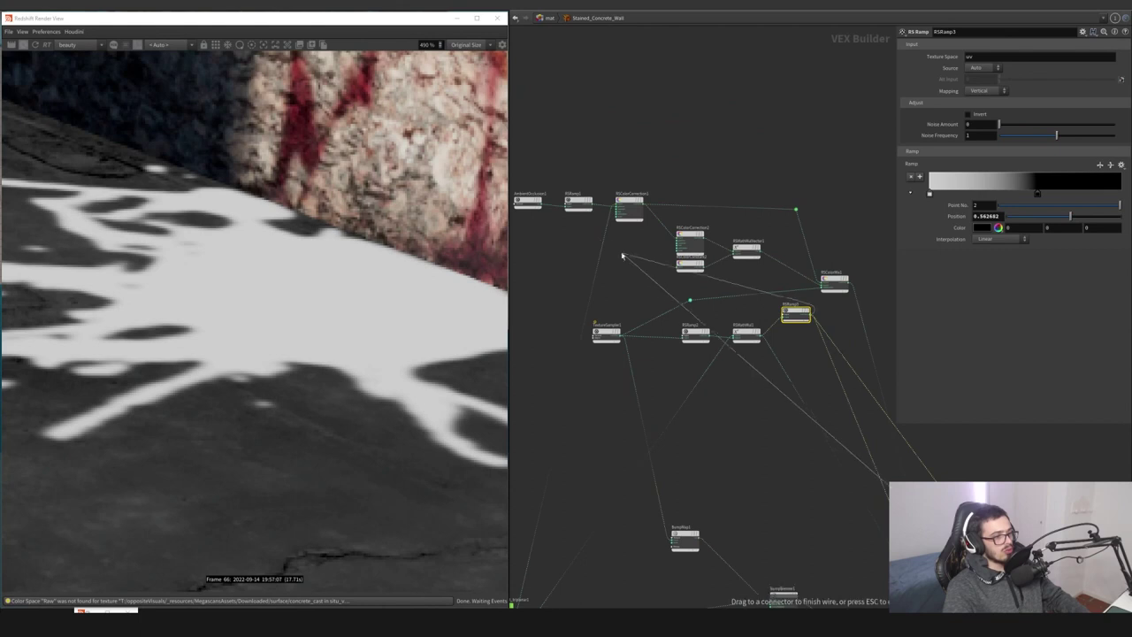
left_click(544, 206)
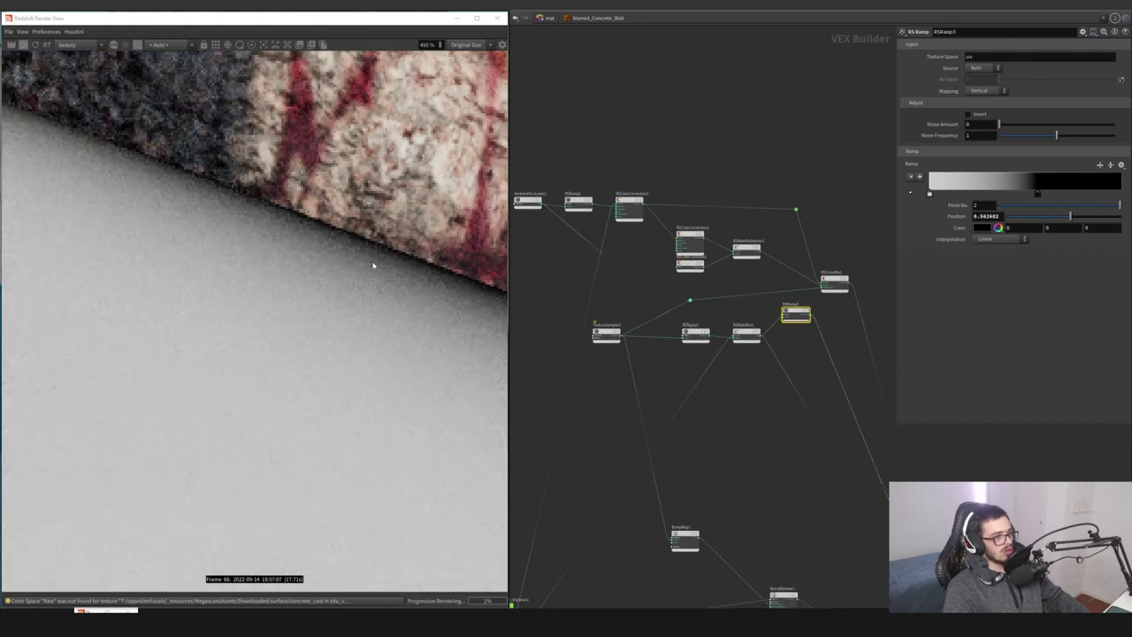
scroll(373, 263, "down", 5)
scroll(376, 264, "up", 2)
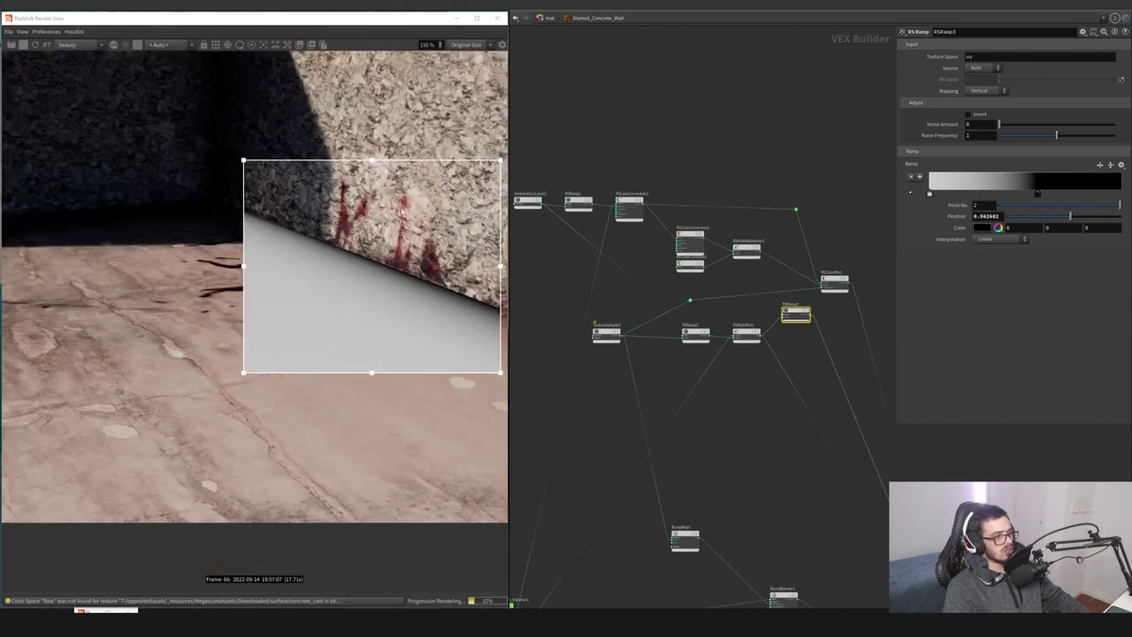
left_click(528, 201)
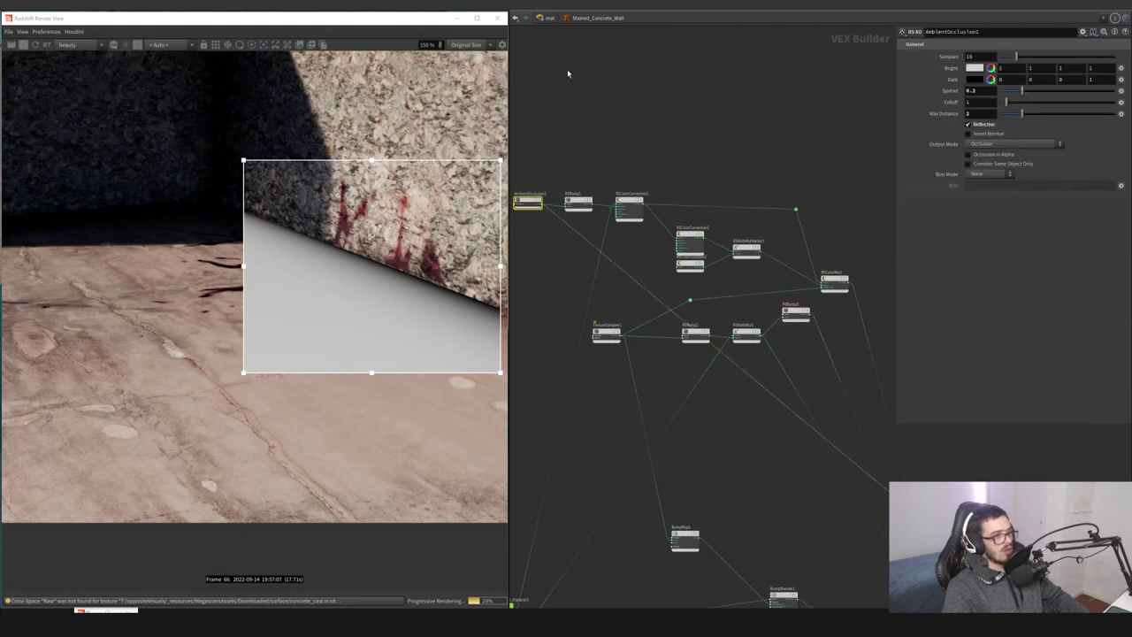
Open the Redshift visibility settings of rndr_blood and rndr_spray at object level and toggle Cast AO on and off again
left_click(546, 17)
left_click(546, 18)
left_click(550, 43)
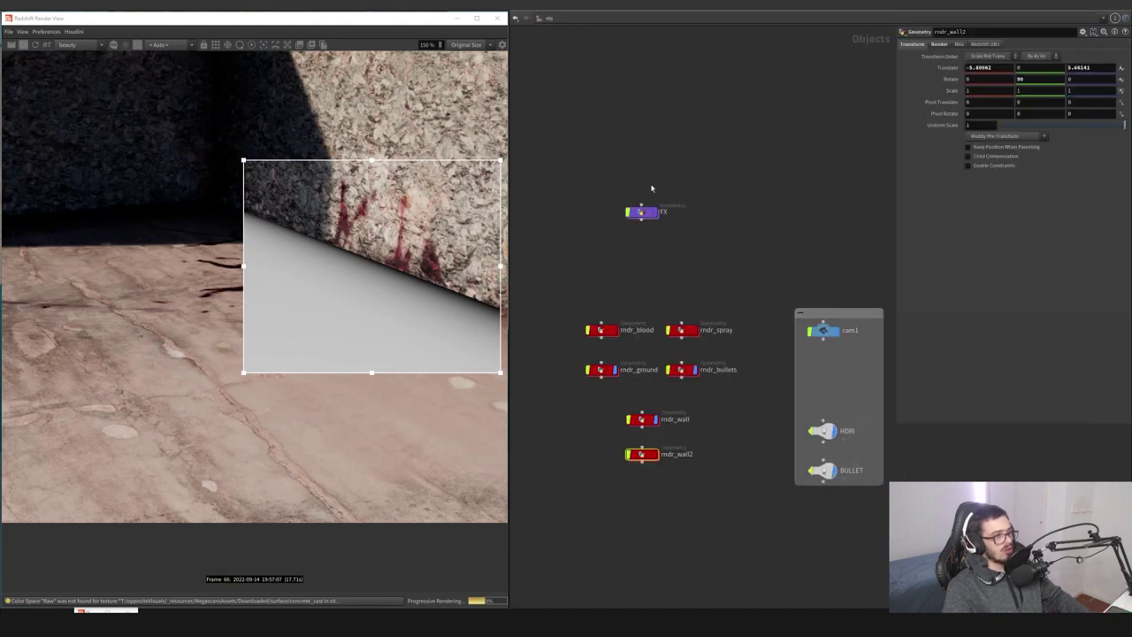
left_click_drag(680, 318, 585, 345)
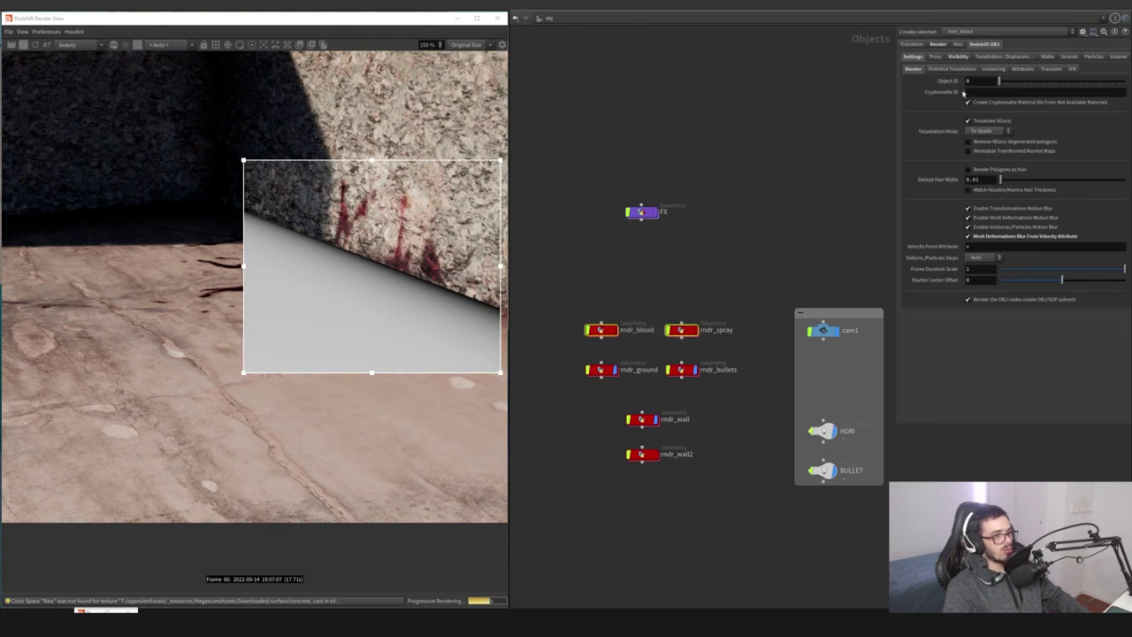
left_click(959, 57)
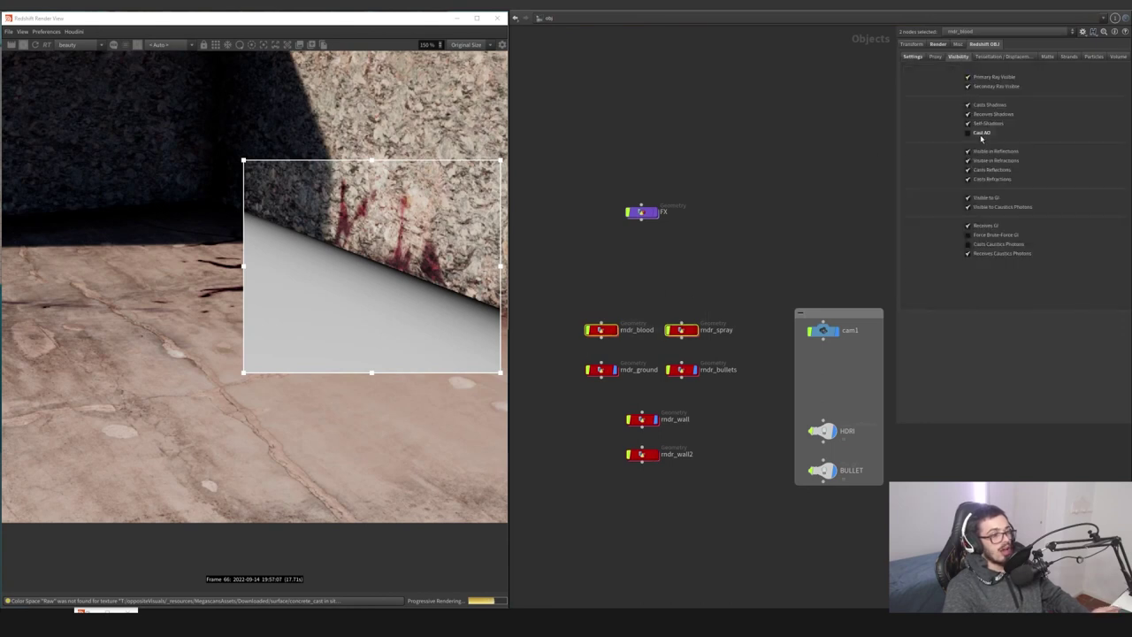
left_click(980, 136)
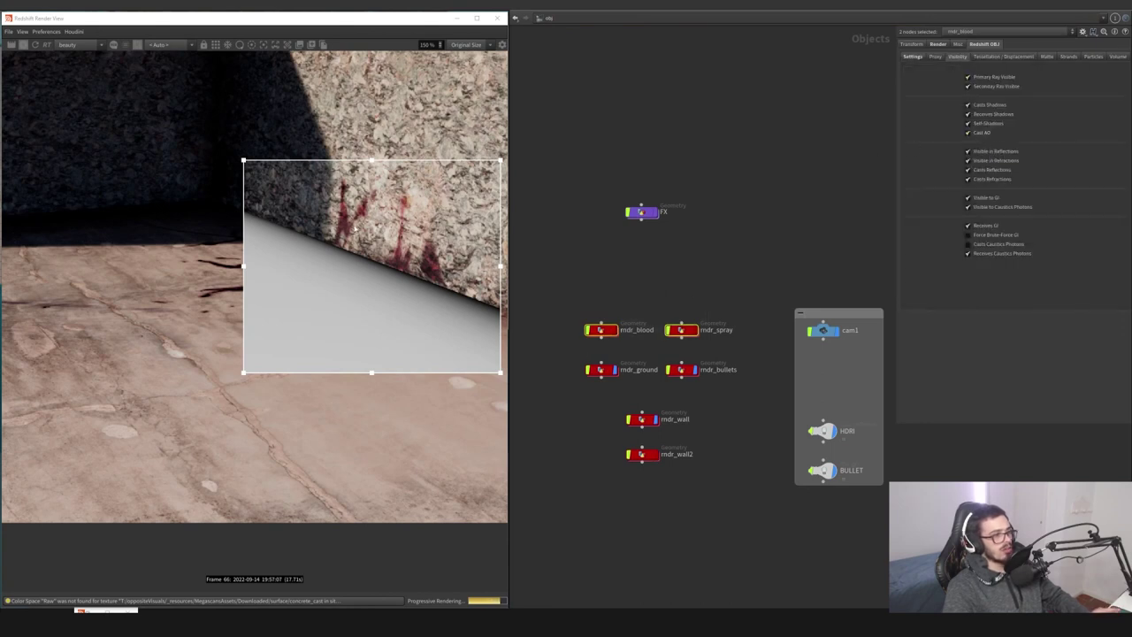
left_click(967, 134)
middle_click_drag(755, 247, 670, 290)
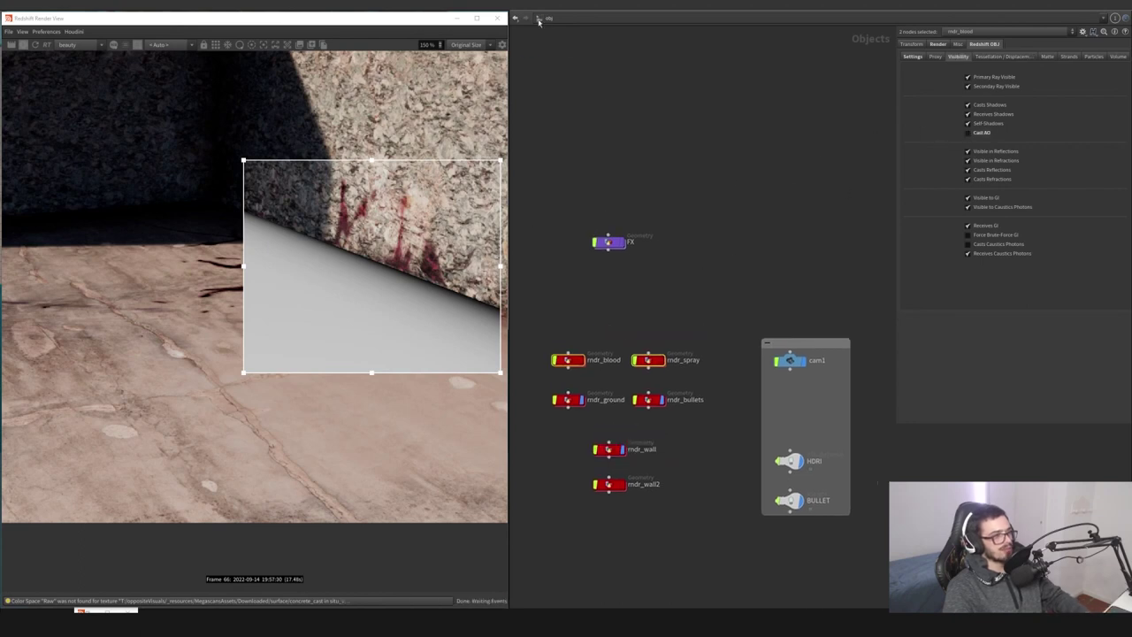
Return to the Stained_Concrete_Wall network, preview RSRamp1 by wiring it into Stained_Concrete_Wall, and examine the floor in the render
key("2")
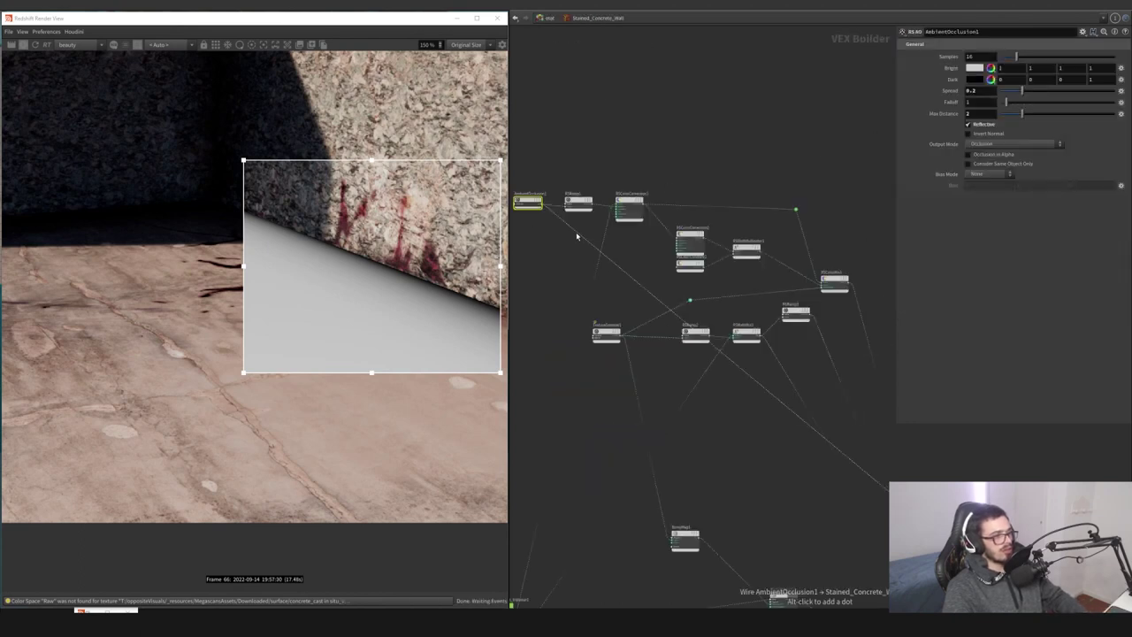
scroll(575, 232, "up", 3)
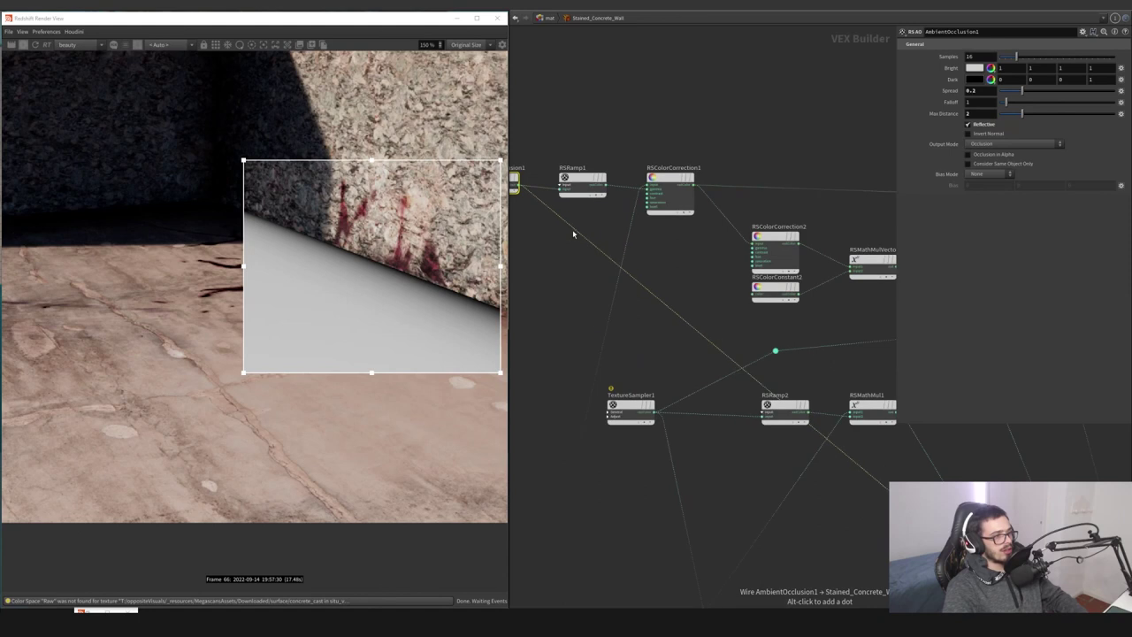
left_click(584, 184)
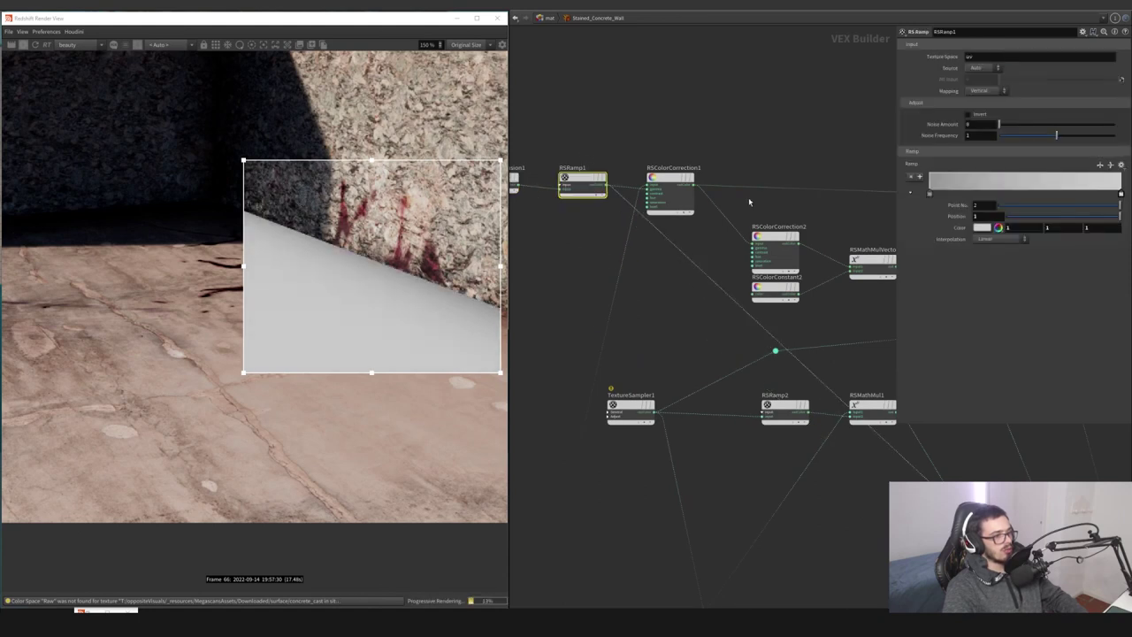
scroll(380, 284, "up", 2)
scroll(344, 314, "down", 4)
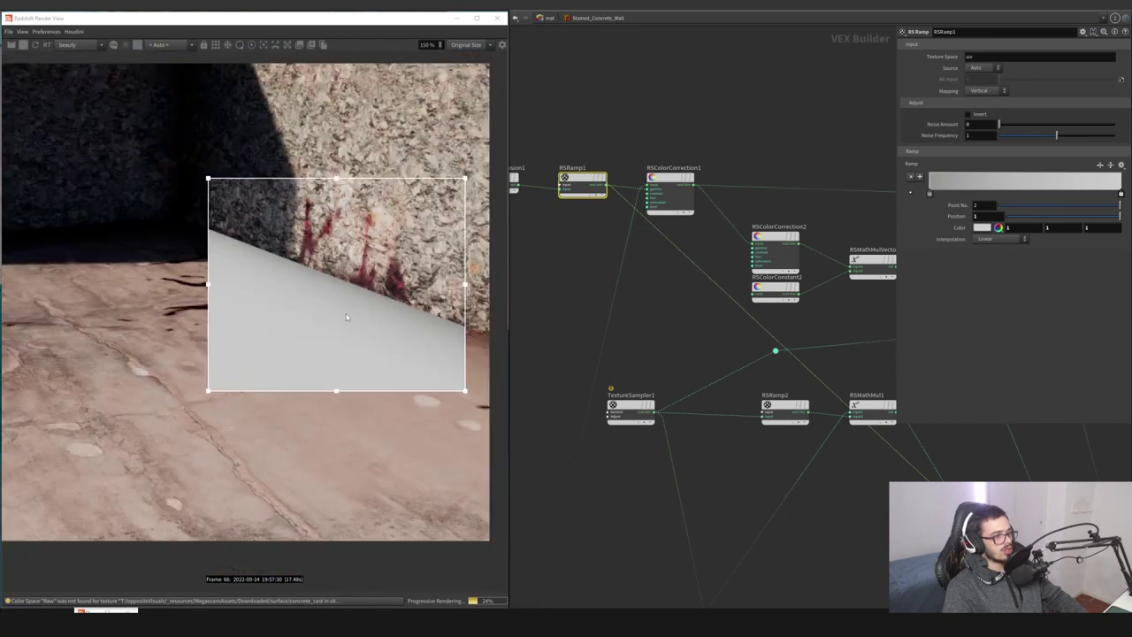
scroll(344, 314, "up", 1)
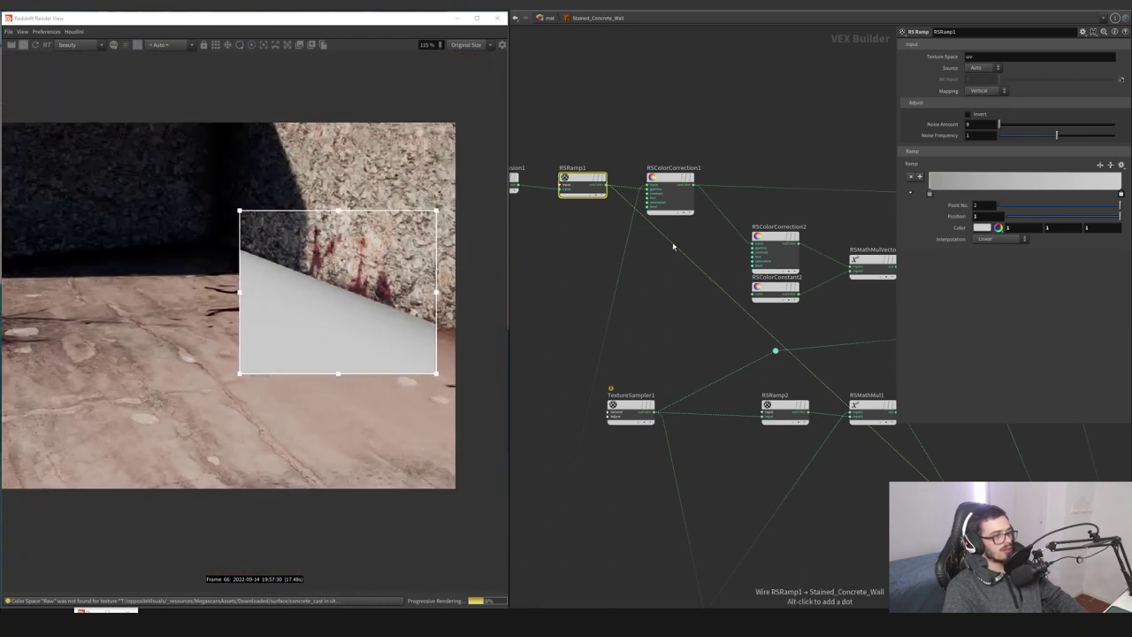
Trace the texture source into RSColorCorrection1, preview that node by wiring it into Stained_Concrete_Wall, and examine the floor-wall corner in the render
scroll(651, 253, "down", 5)
scroll(644, 432, "up", 5)
scroll(828, 181, "down", 4)
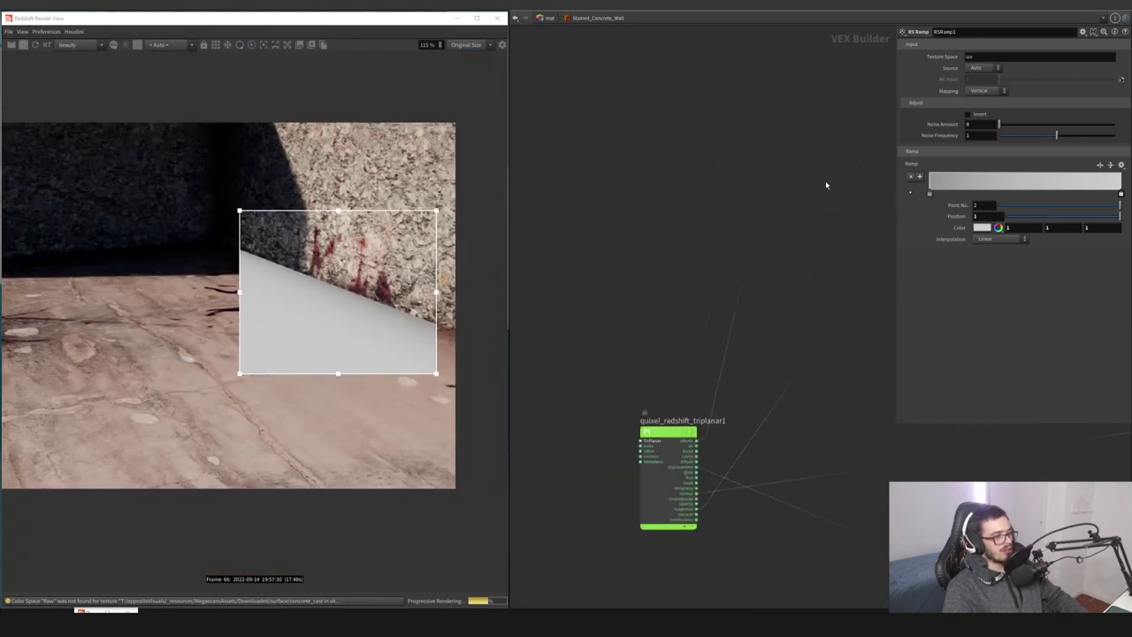
middle_click_drag(859, 67, 622, 440)
scroll(668, 282, "up", 3)
scroll(668, 281, "up", 2)
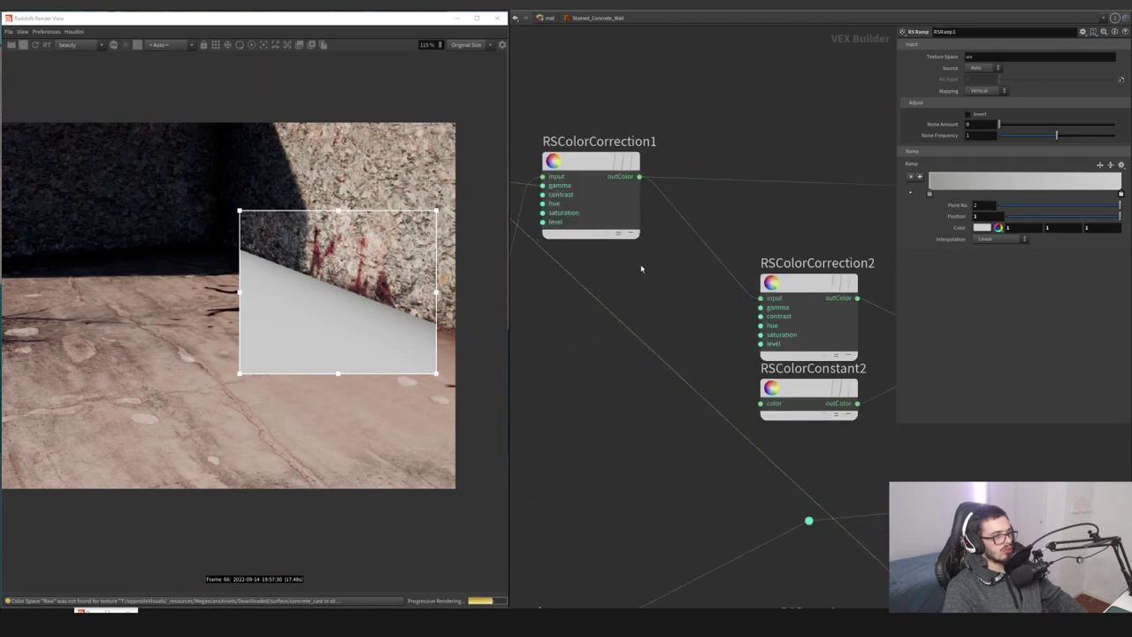
left_click(621, 221)
scroll(672, 282, "down", 5)
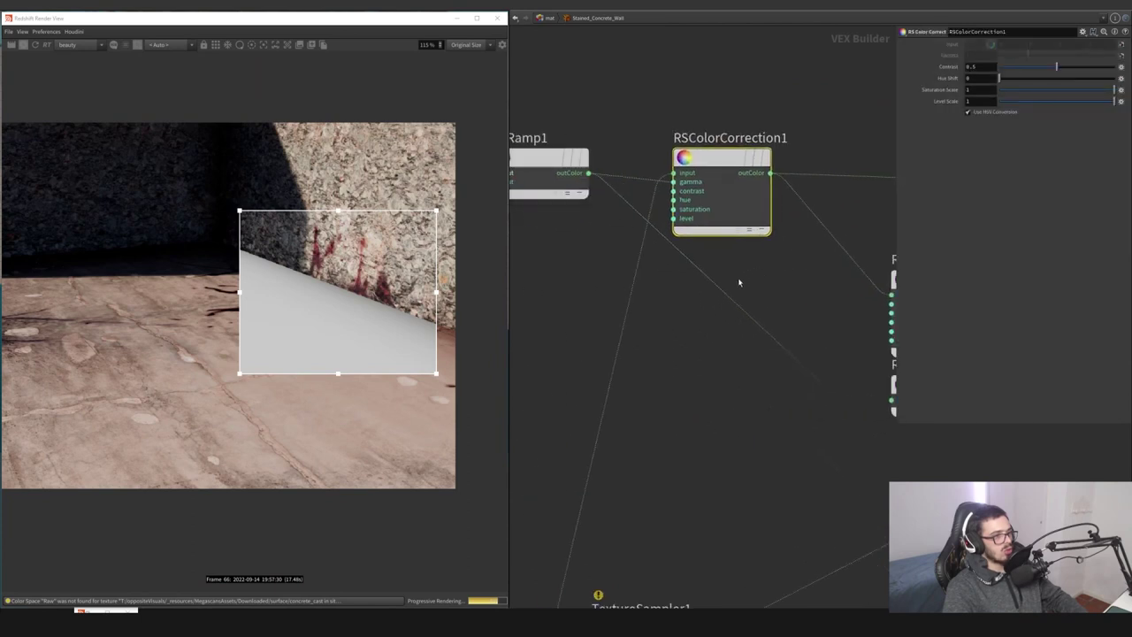
scroll(714, 292, "up", 4)
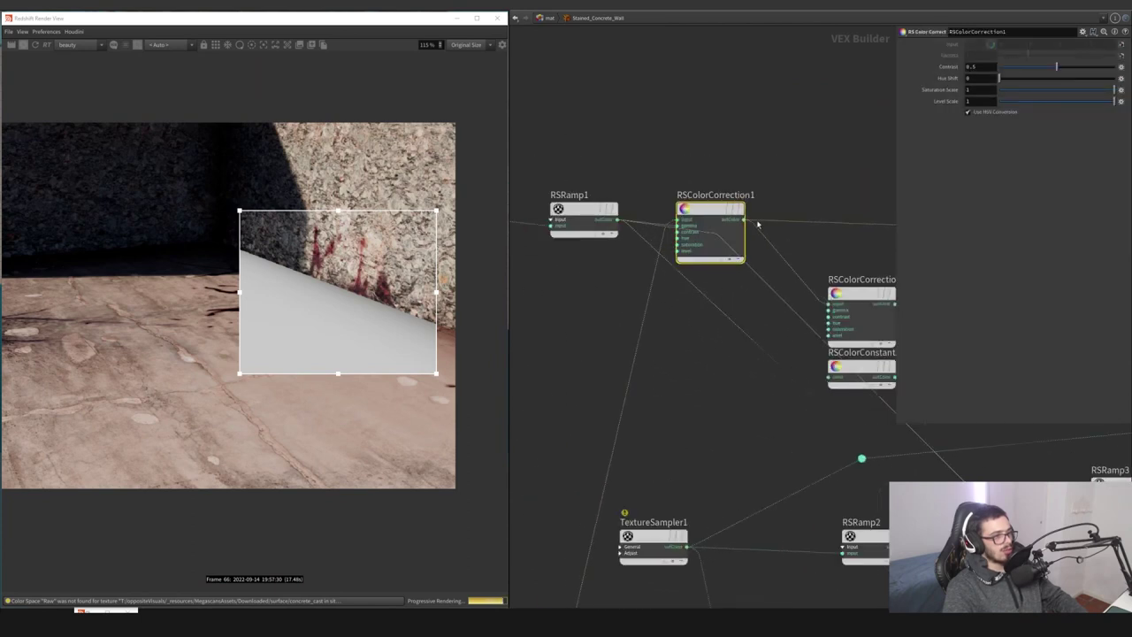
scroll(386, 312, "up", 3)
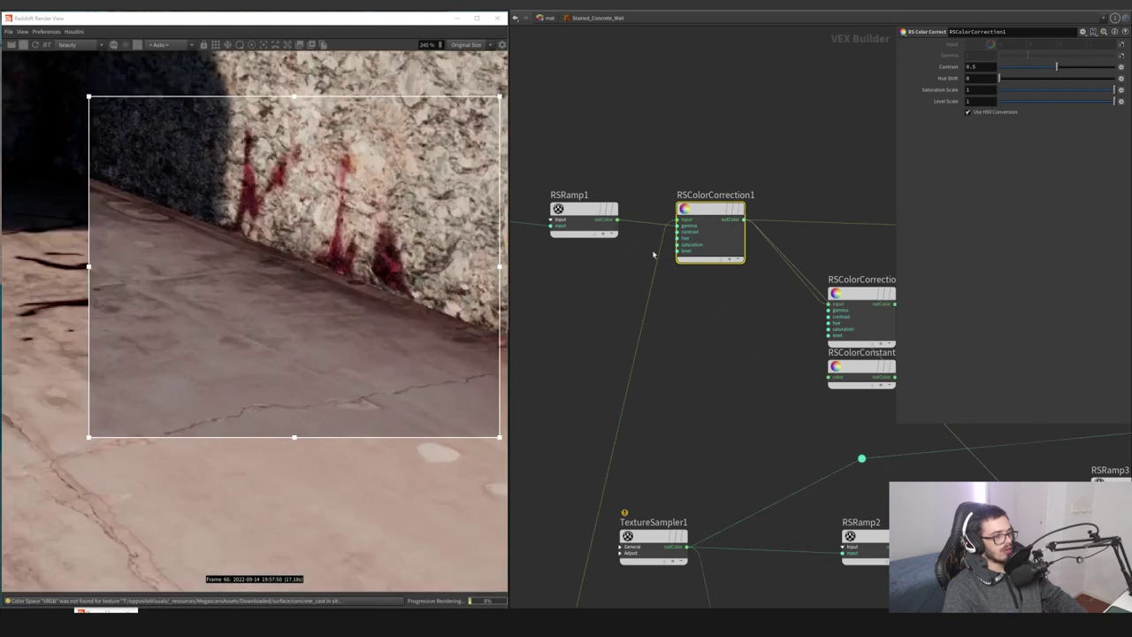
Check the first ramp point's color of RSRamp1 in the Color Editor, and open the settings of RSColorCorrection1
left_click(605, 231)
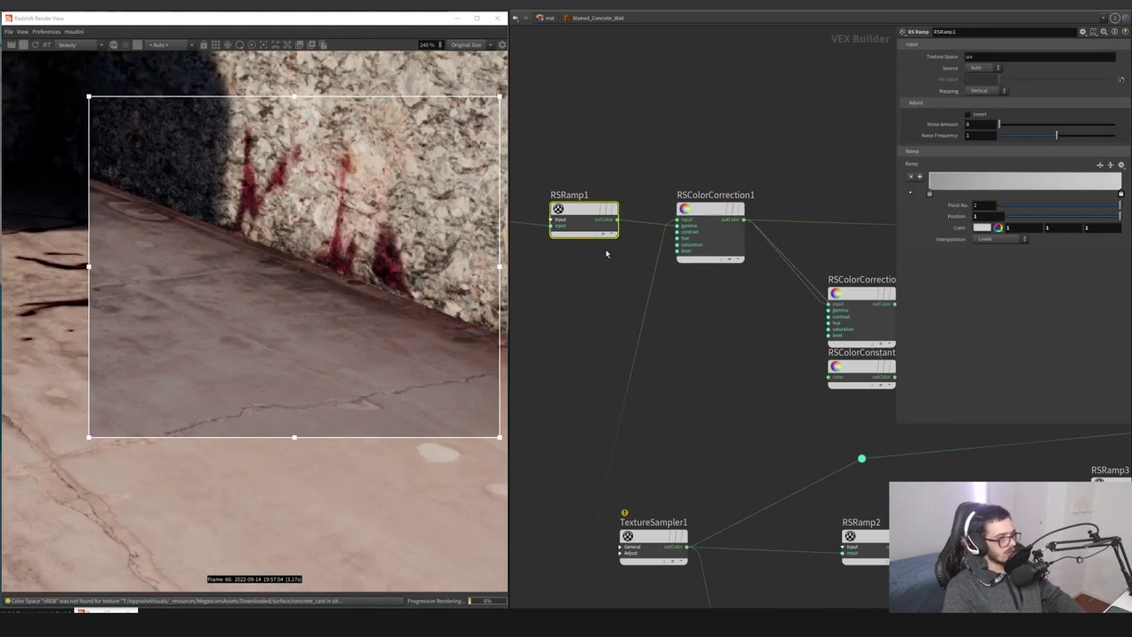
double_click(929, 194)
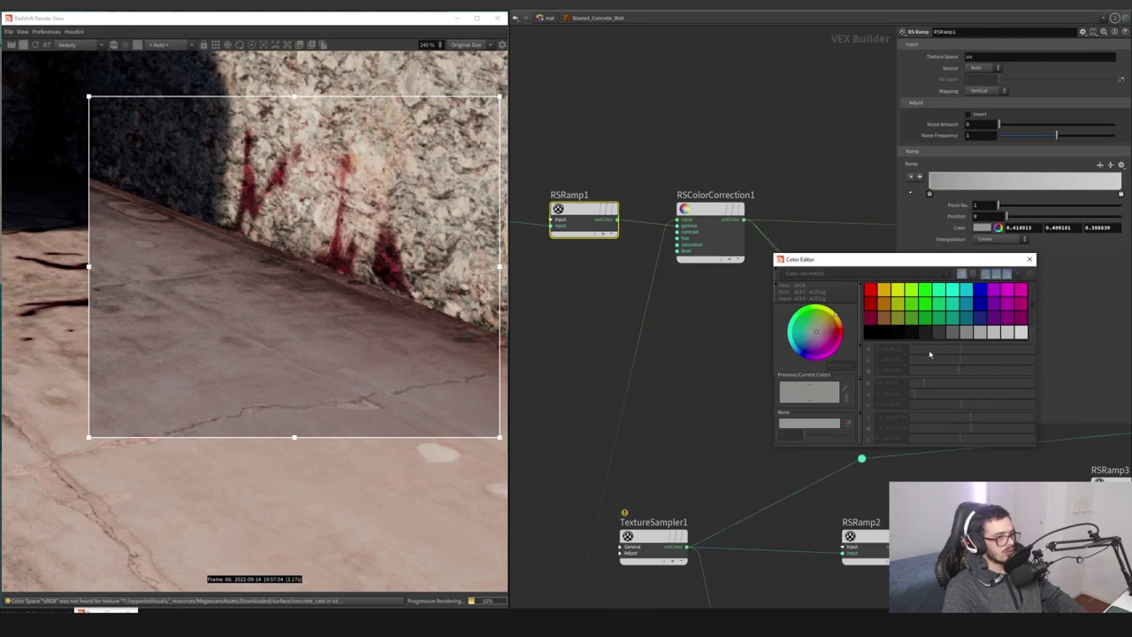
left_click(1029, 260)
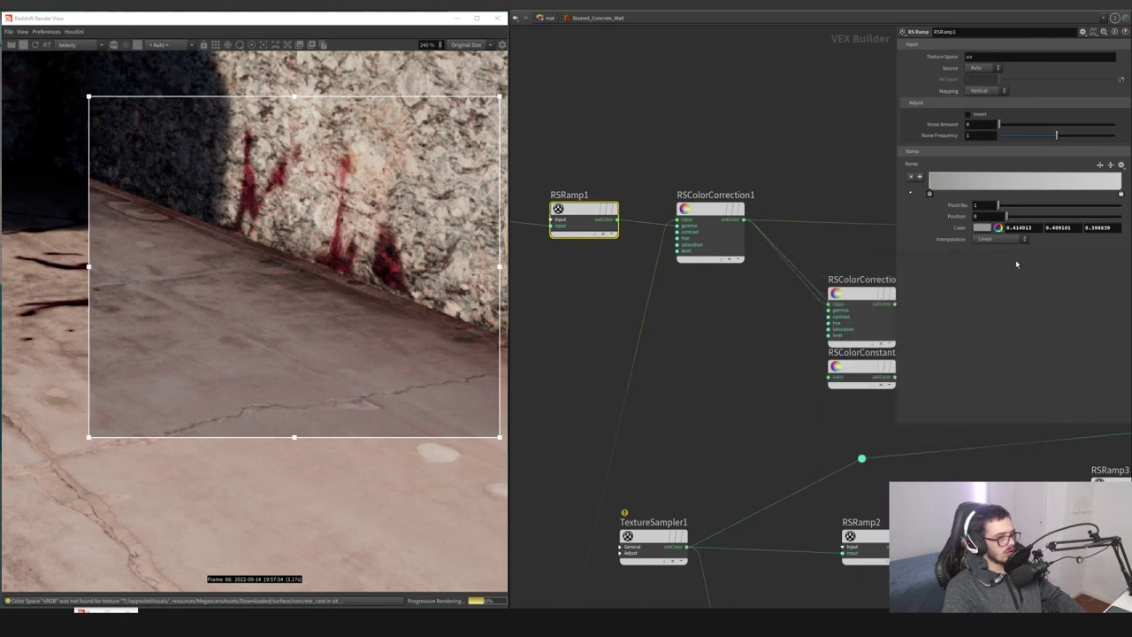
left_click(714, 255)
Space out RSColorCorrection2 and RSColorConstant2 in the network, and preview RSMathMulVector1 by wiring it into Stained_Concrete_Wall
middle_click_drag(824, 184, 654, 212)
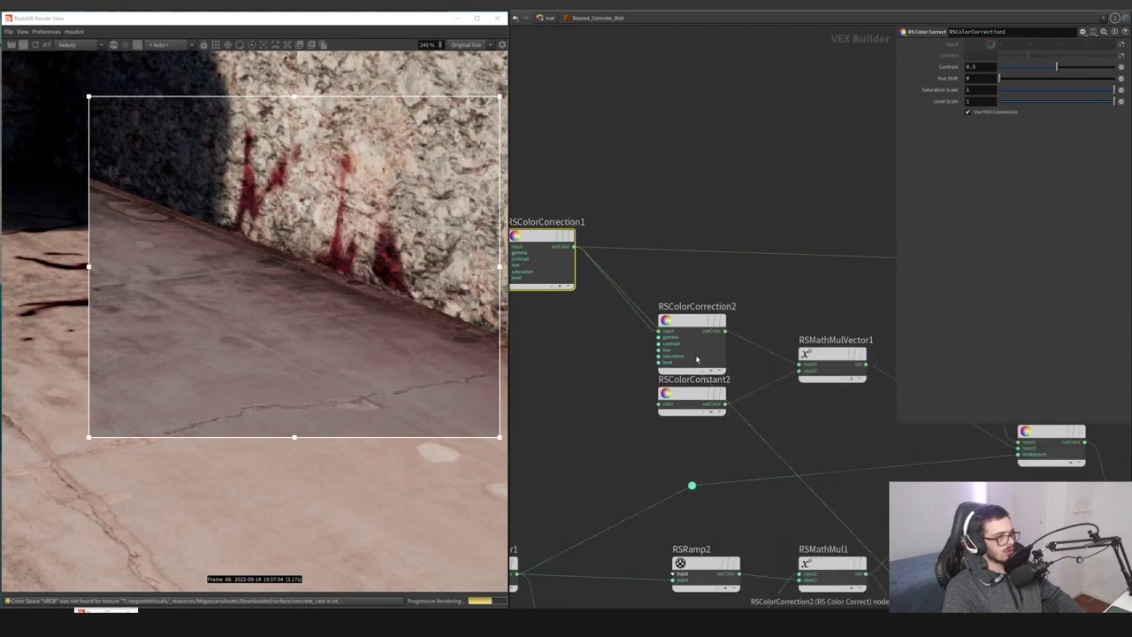
scroll(767, 392, "down", 5)
middle_click_drag(762, 372, 691, 330)
scroll(692, 330, "up", 5)
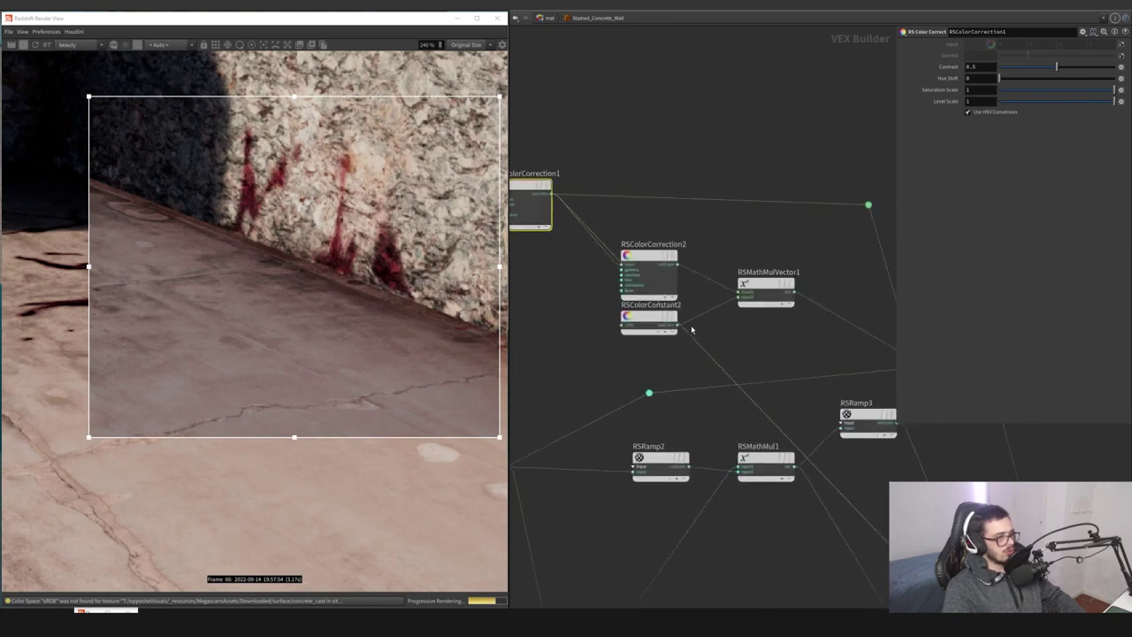
scroll(766, 335, "down", 3)
left_click_drag(688, 292, 657, 306)
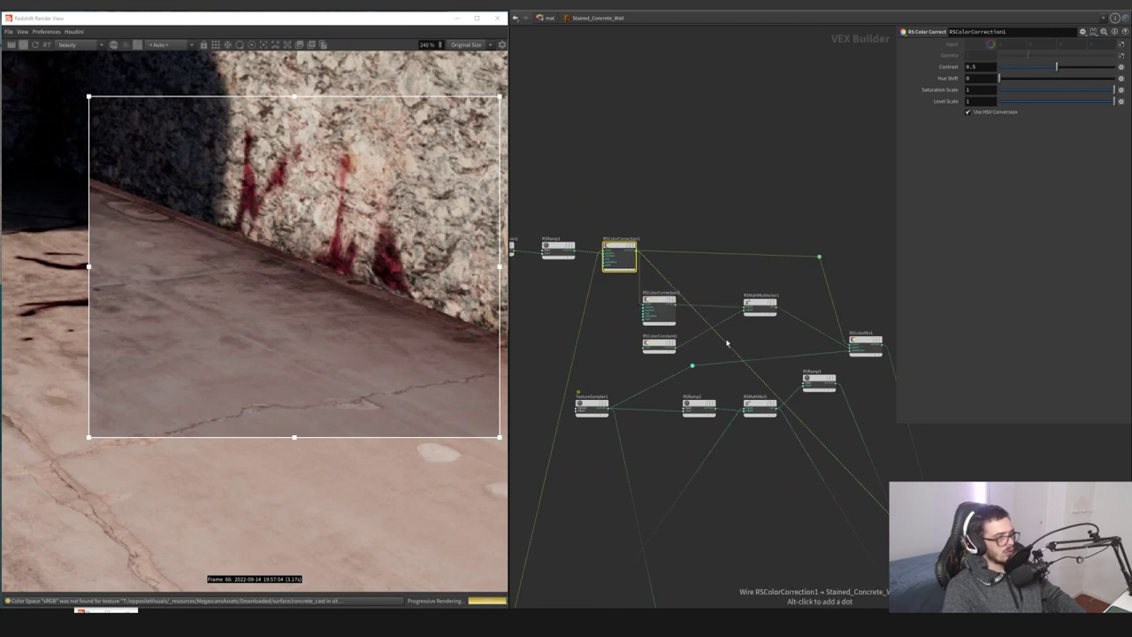
scroll(724, 343, "up", 1)
left_click_drag(724, 342, 791, 305)
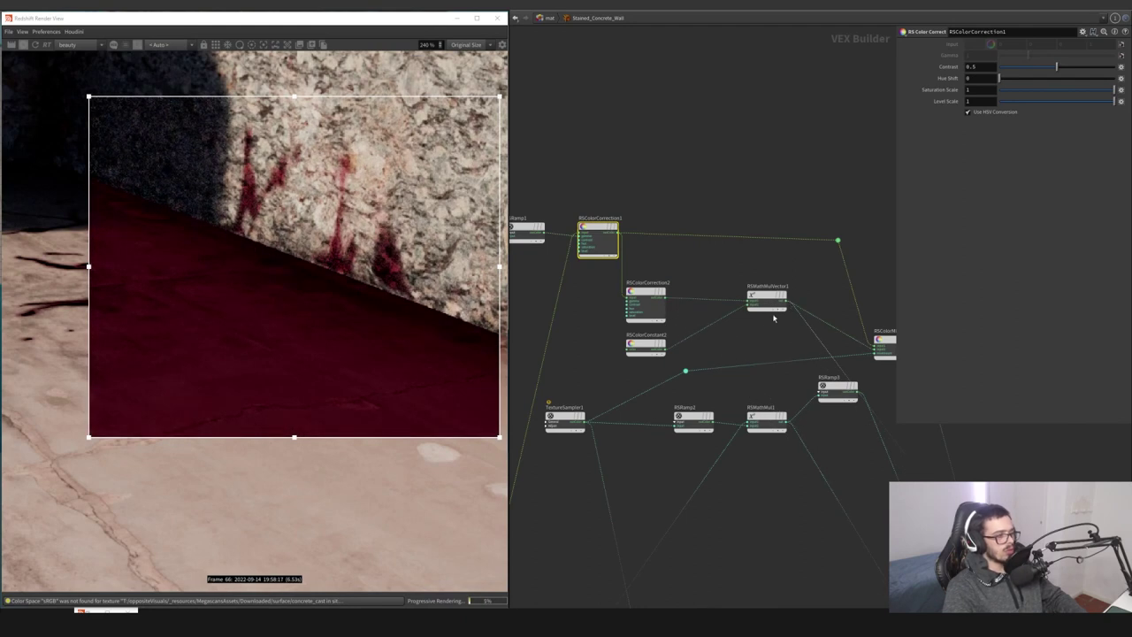
Preview RSColorMix1 by wiring it into Stained_Concrete_Wall, and open the settings of TextureSampler1 that drives its mix amount
middle_click_drag(814, 289, 788, 283)
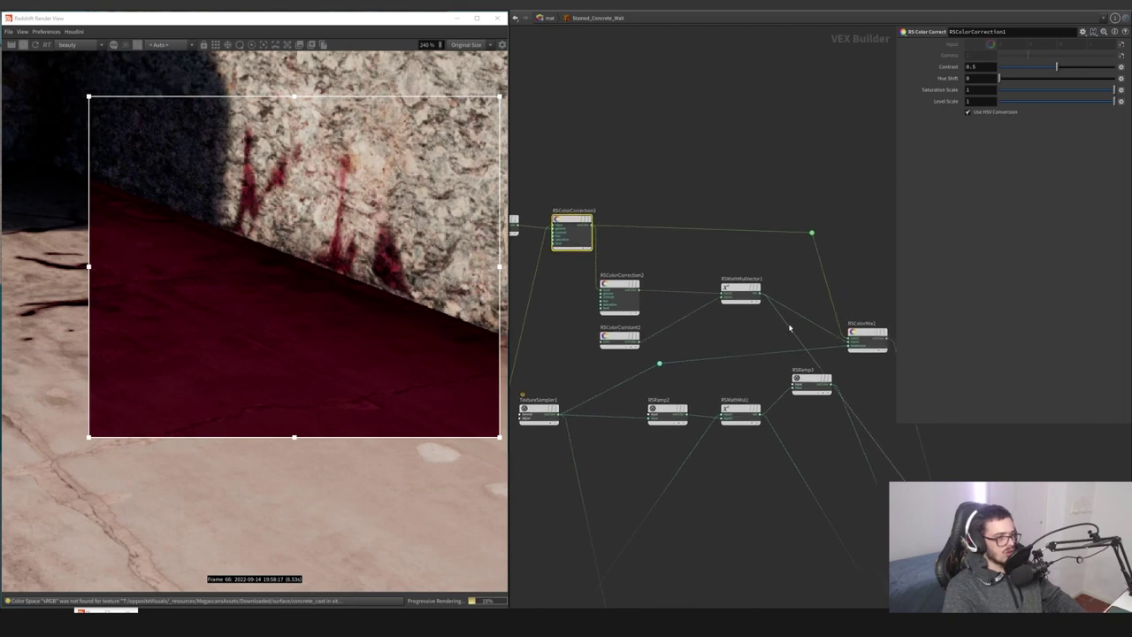
middle_click_drag(789, 328, 775, 322)
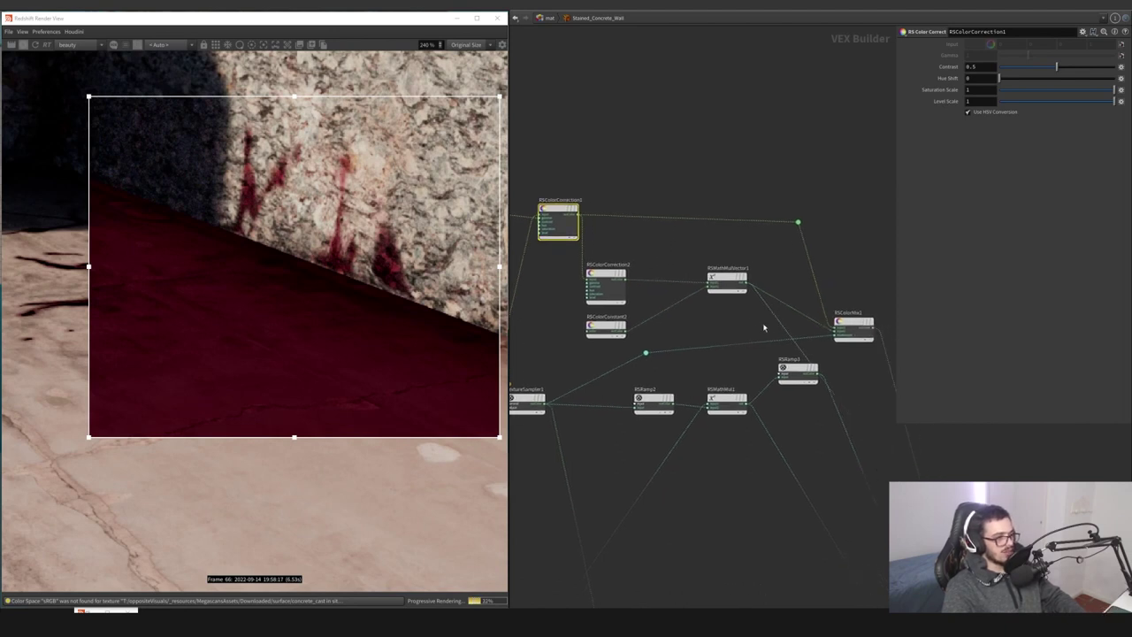
left_click_drag(785, 332, 877, 329)
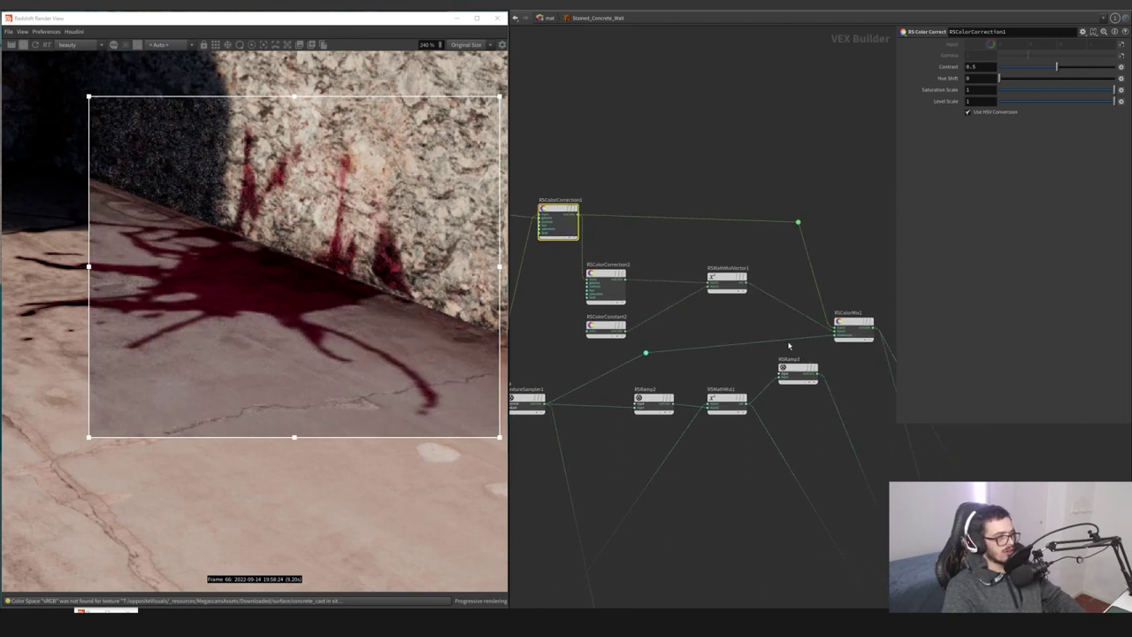
middle_click_drag(664, 372, 759, 354)
left_click_drag(663, 356, 600, 413)
middle_click_drag(736, 352, 627, 376)
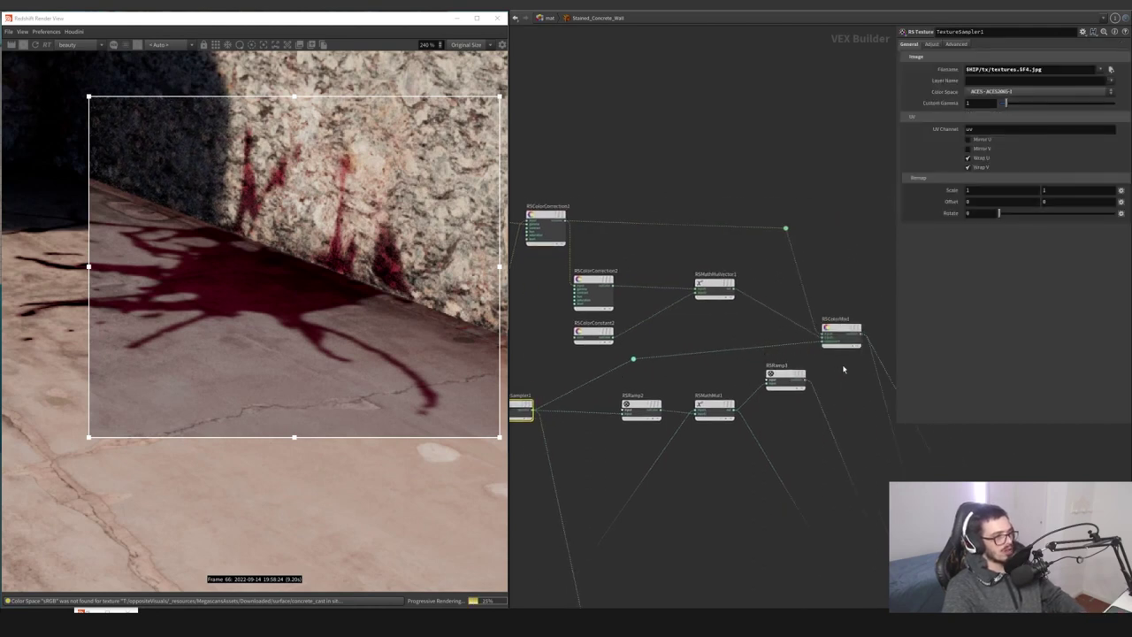
Look at the settings of RSColorMix1 and set the gamma of RSColorCorrection2 to 0.83
left_click(840, 333)
middle_click_drag(847, 286, 798, 296)
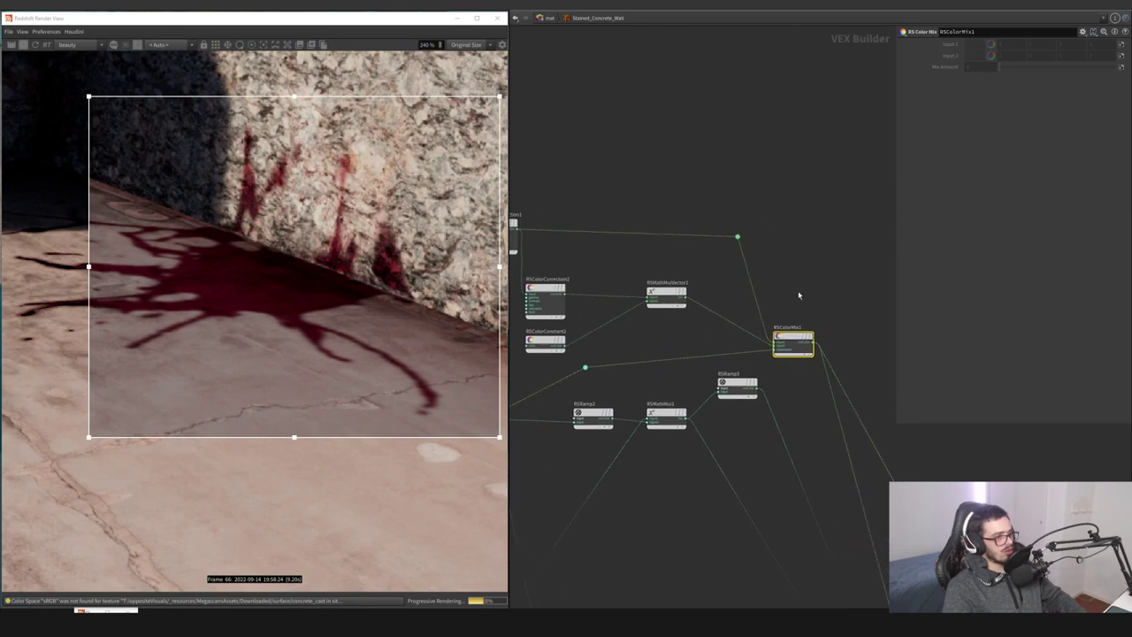
left_click(545, 301)
mouse_move(1018, 56)
left_mouse_down()
mouse_move(1048, 56)
mouse_move(1022, 56)
left_mouse_up()
Reconnect the output of Material1 to the Surface input of Stained_Concrete_Wall
middle_click_drag(833, 356, 804, 242)
scroll(804, 242, "down", 3)
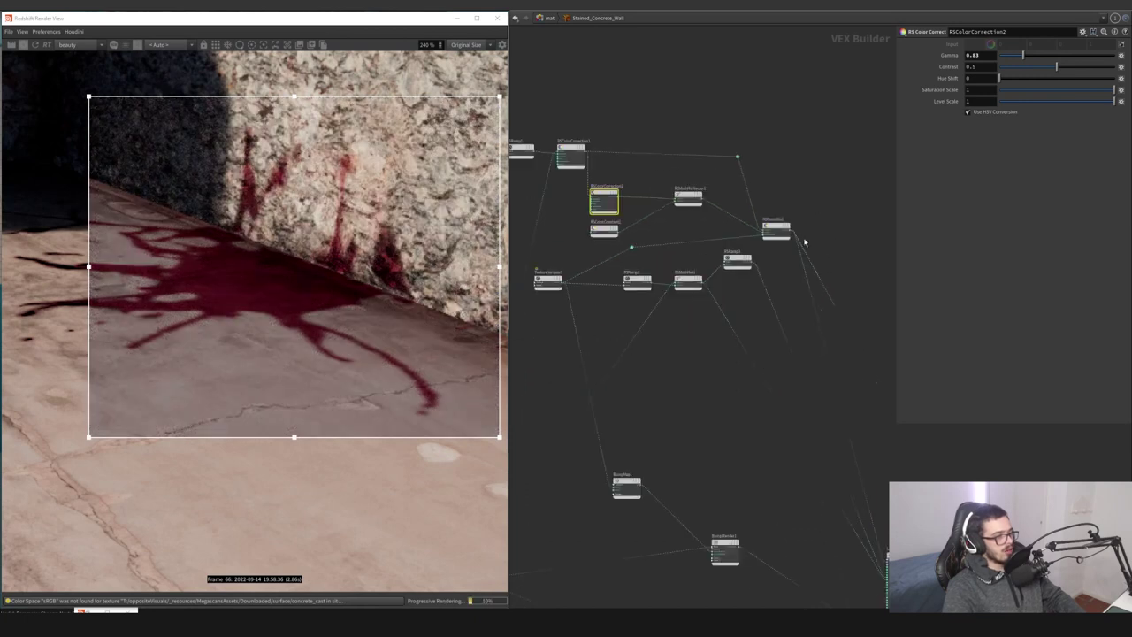
middle_click_drag(857, 350, 804, 239)
scroll(871, 372, "up", 2)
middle_click_drag(871, 371, 779, 251)
scroll(805, 331, "up", 1)
left_click_drag(805, 287, 751, 364)
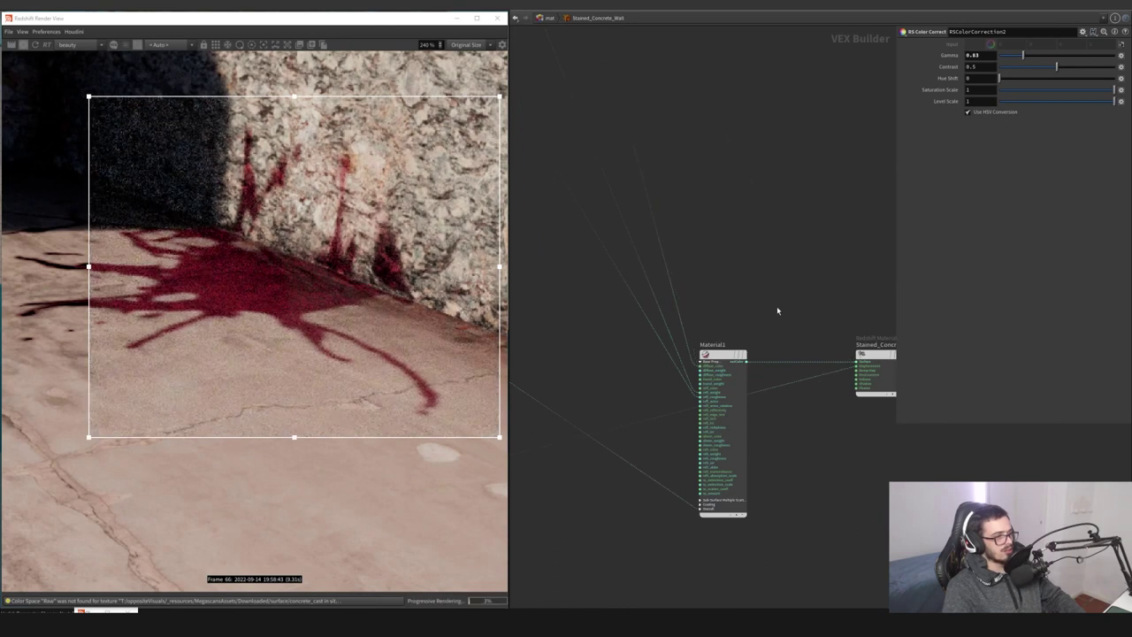
Follow the bump branch from TextureSampler1 through BumpMap1 and open the blend settings of BumpBlender1
scroll(768, 425, "down", 6)
scroll(647, 271, "up", 3)
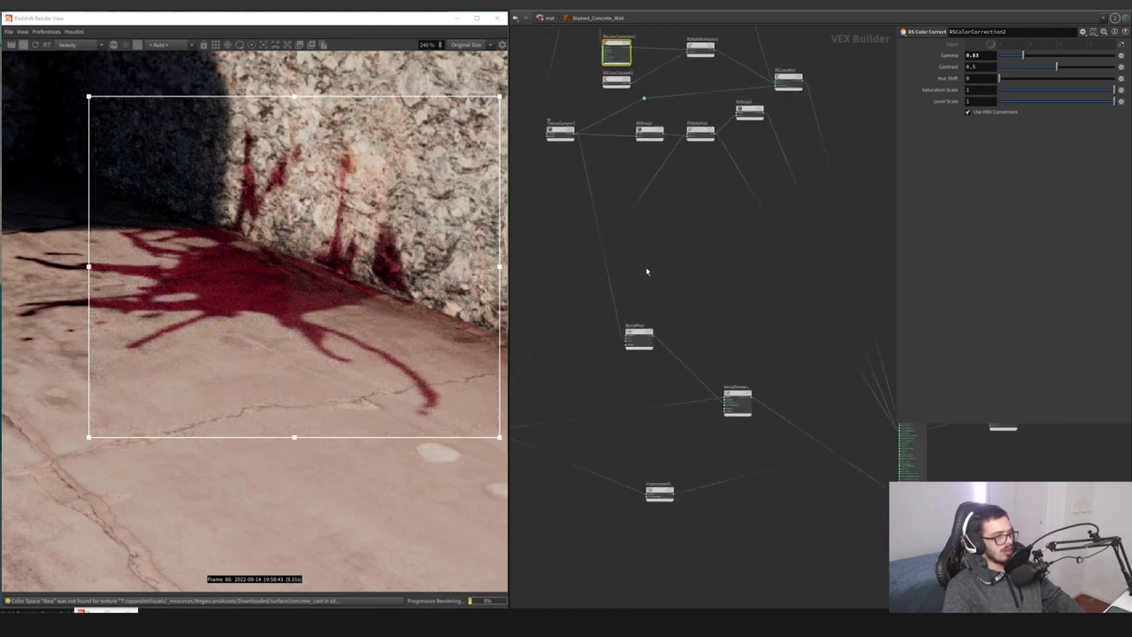
middle_click_drag(734, 326, 697, 327)
middle_click_drag(603, 337, 699, 269)
left_click(587, 134)
left_click(673, 337)
middle_click_drag(799, 341, 781, 288)
left_click(749, 313)
scroll(724, 344, "up", 4)
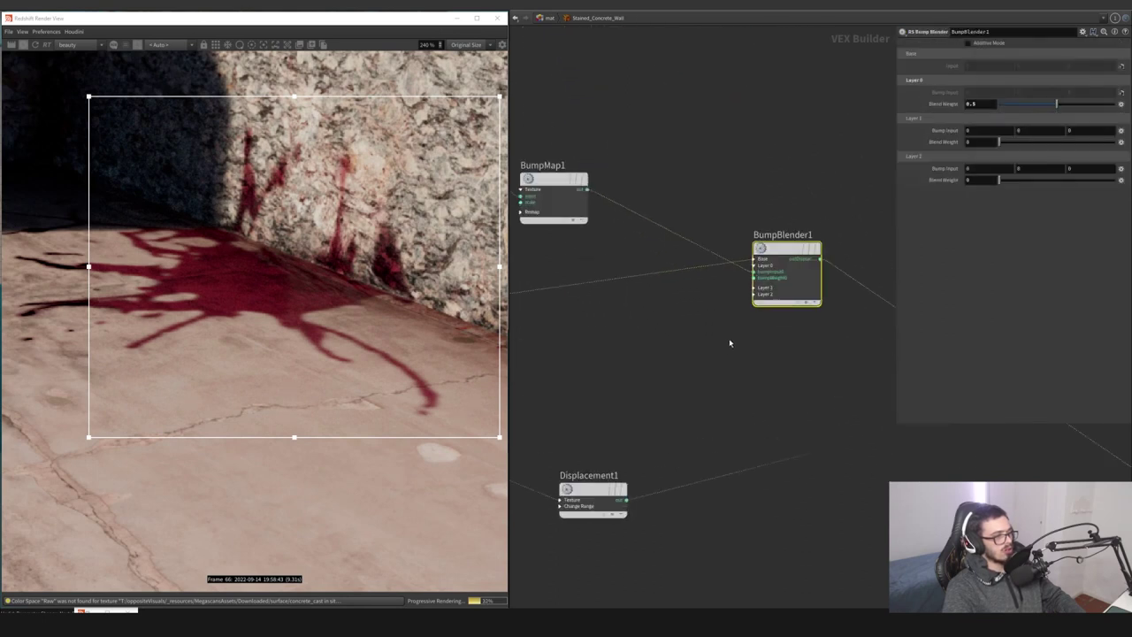
Trace BumpBlender1's output to the Overall input of Material1 and examine the stain's bump detail close up in the render
middle_click_drag(729, 342, 964, 323)
scroll(604, 381, "down", 2)
middle_click_drag(849, 302, 560, 392)
middle_click_drag(813, 387, 558, 427)
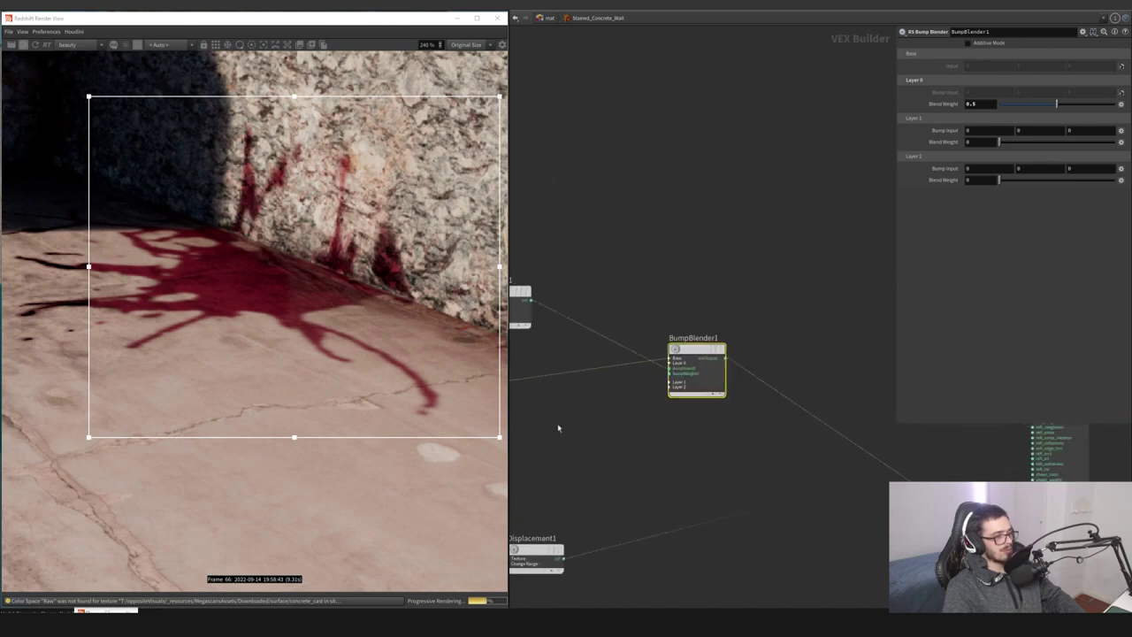
left_click_drag(604, 433, 746, 306)
scroll(427, 389, "up", 2)
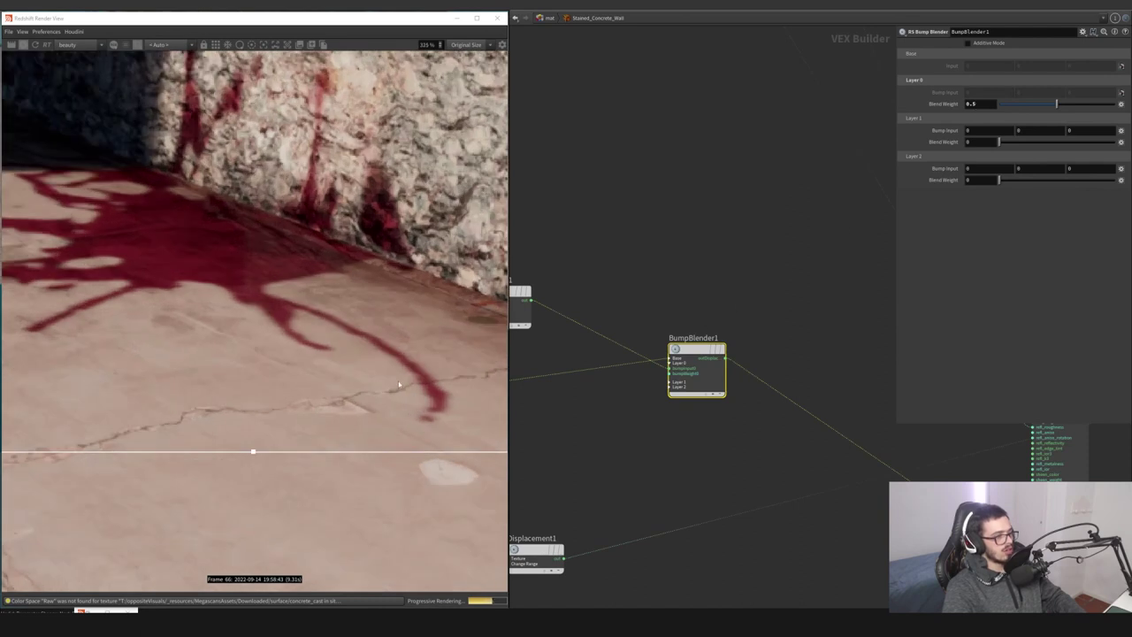
scroll(128, 292, "up", 2)
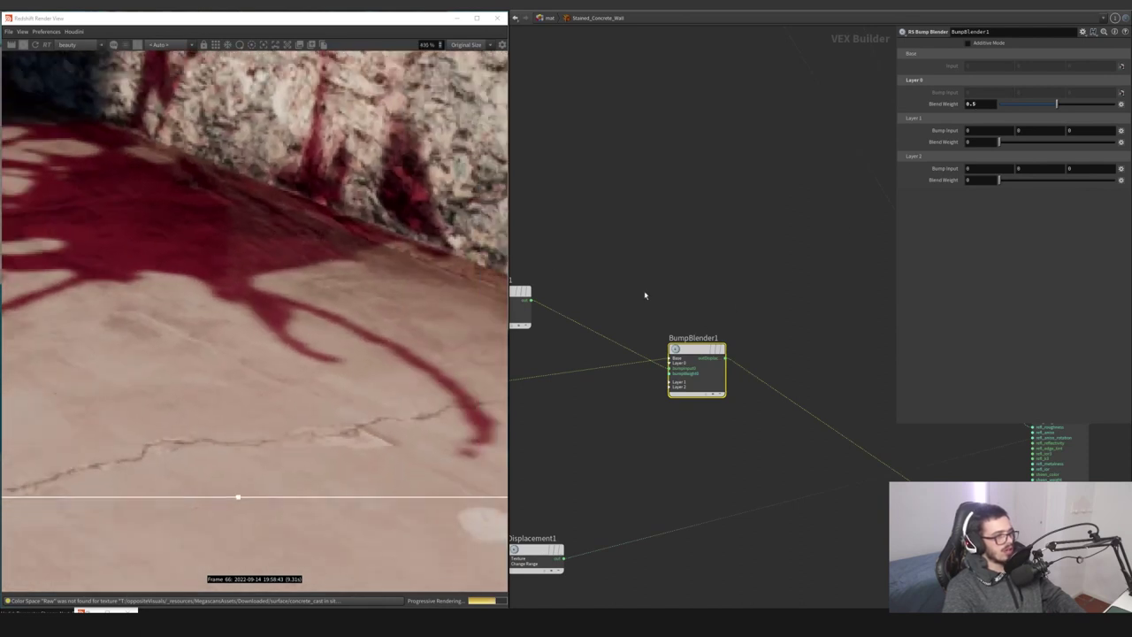
middle_click_drag(788, 336, 678, 249)
middle_click_drag(844, 389, 640, 303)
scroll(746, 404, "up", 3)
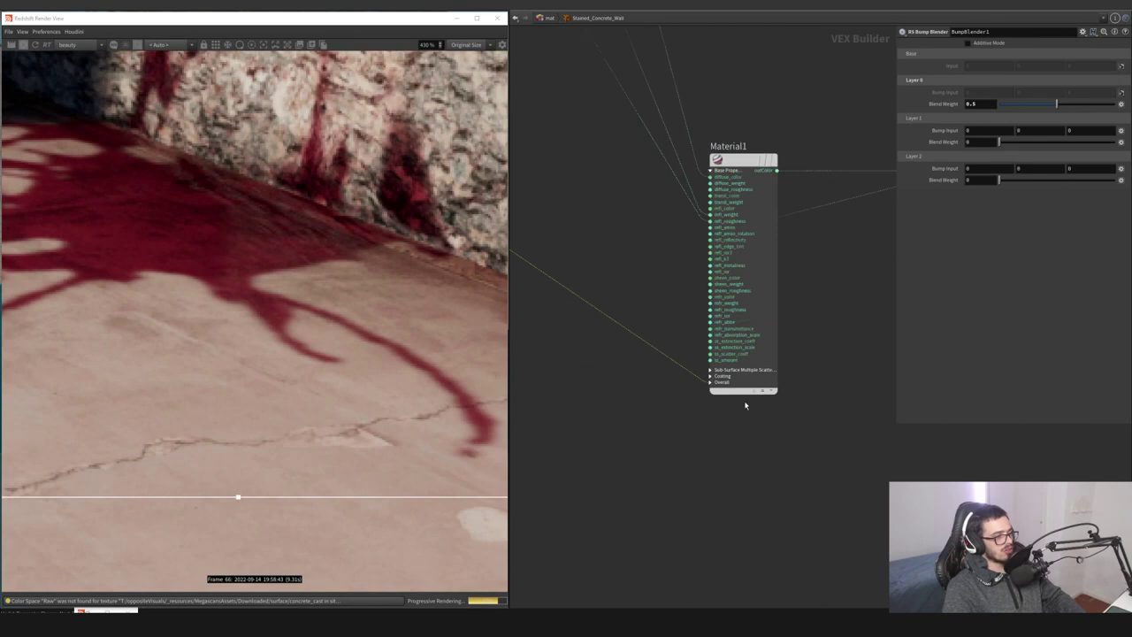
Try a Height Scale of 133 on BumpMap1 and undo it
left_click(704, 380)
left_click(704, 380)
key("Up")
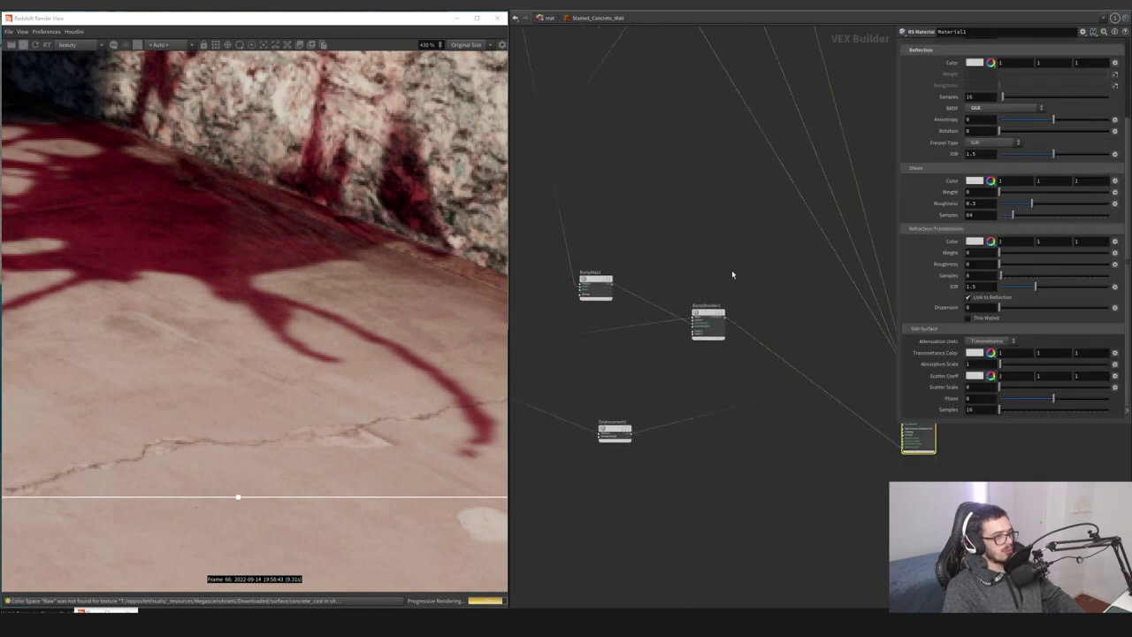
left_click(602, 285)
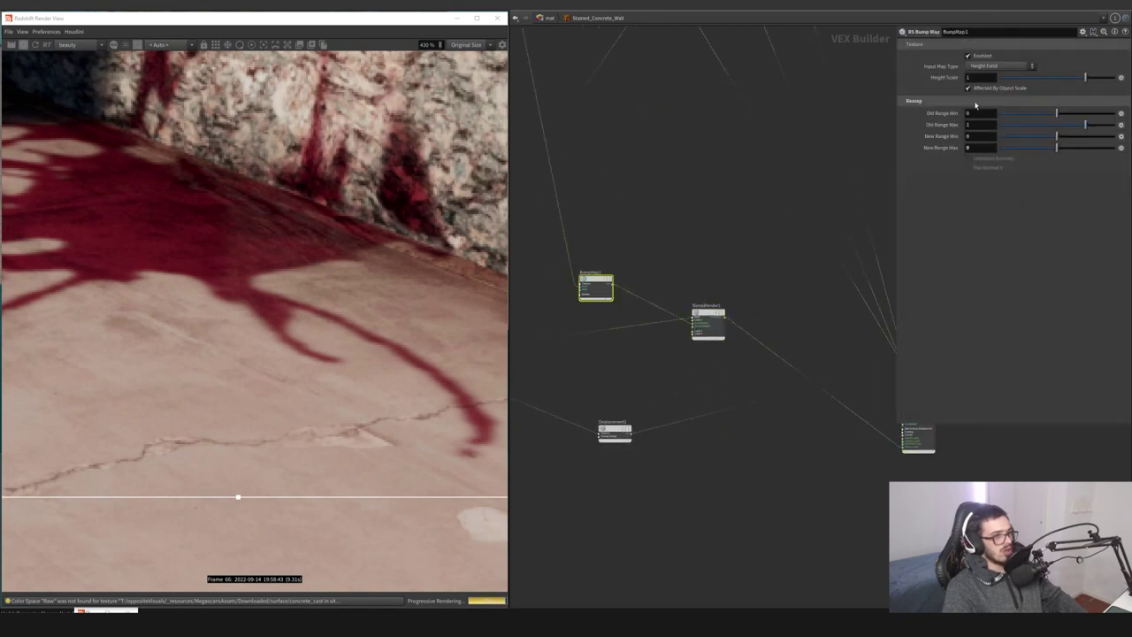
type("133")
key("Return")
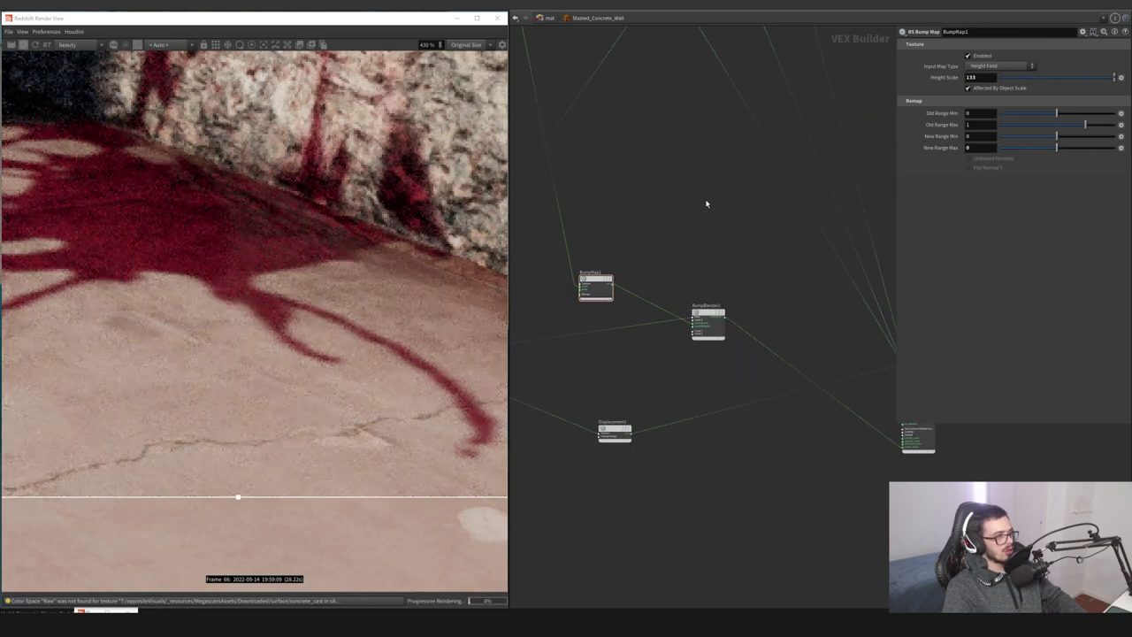
key("ctrl+z")
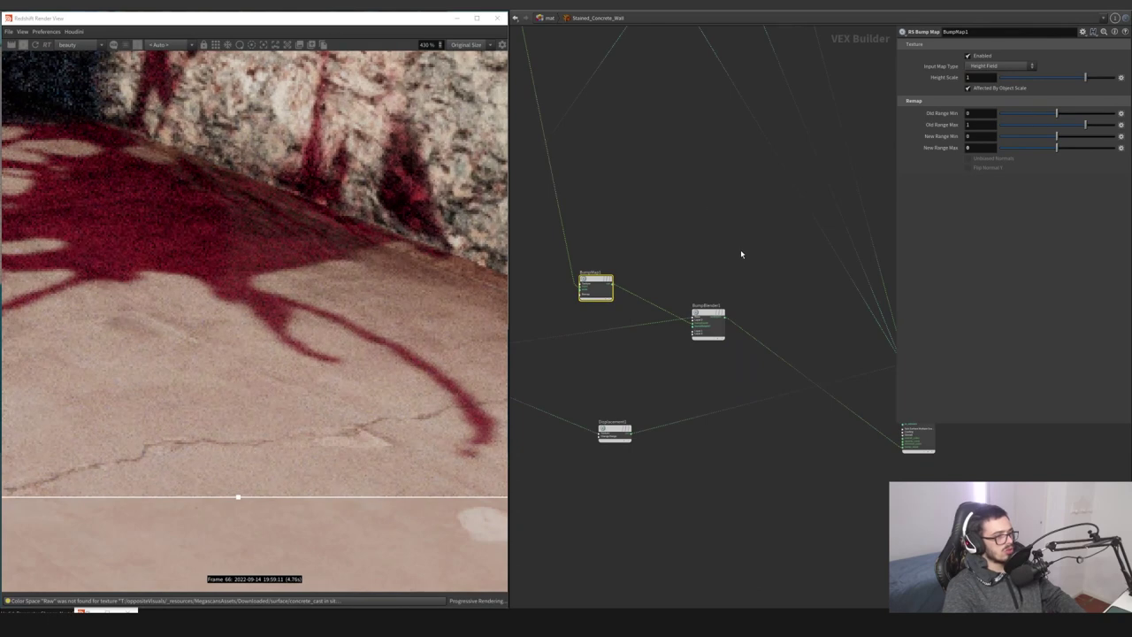
Examine the blood stain in the render alongside the full Stained_Concrete_Wall network, from the bump nodes to Material1 and the output
middle_click_drag(740, 250, 601, 263)
middle_click_drag(868, 379, 780, 367)
scroll(781, 368, "up", 3)
scroll(739, 357, "down", 1)
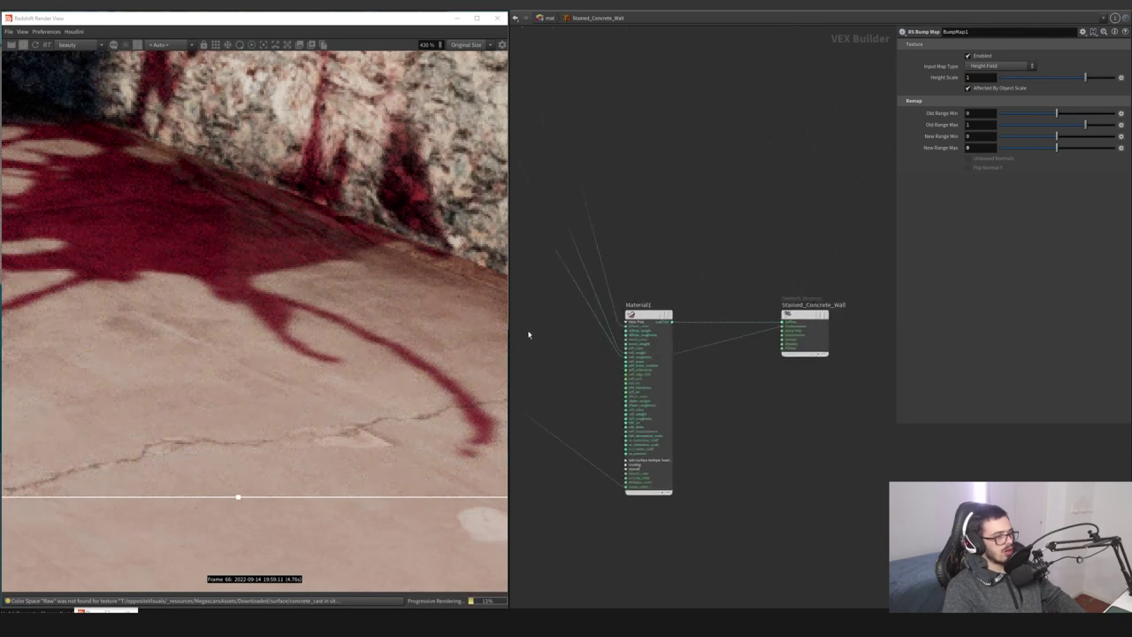
scroll(357, 272, "down", 5)
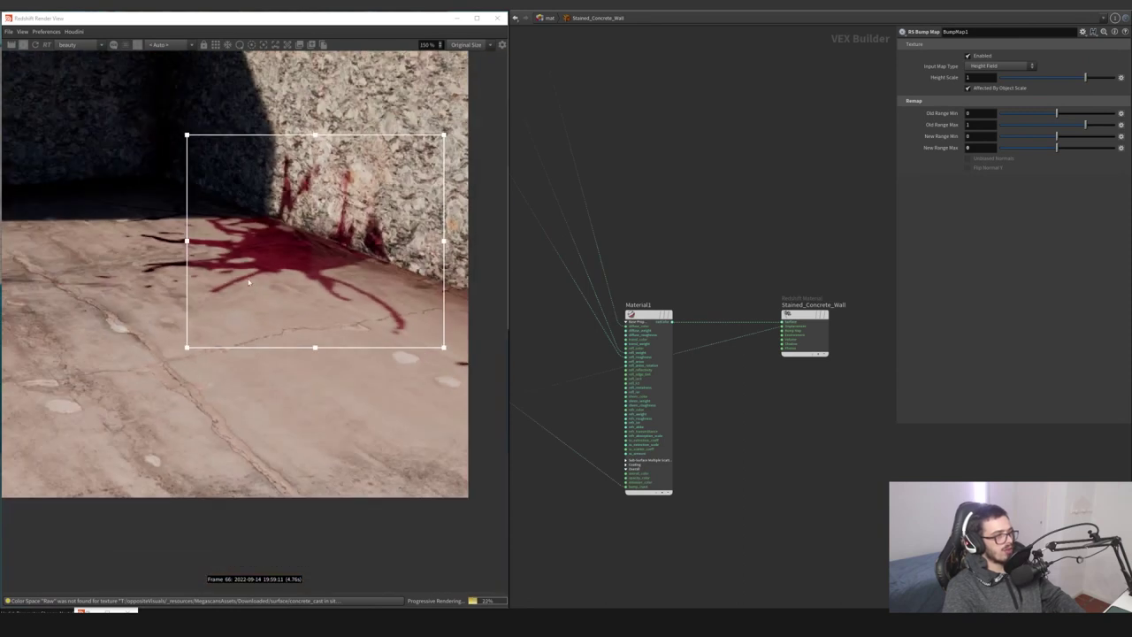
scroll(922, 379, "down", 5)
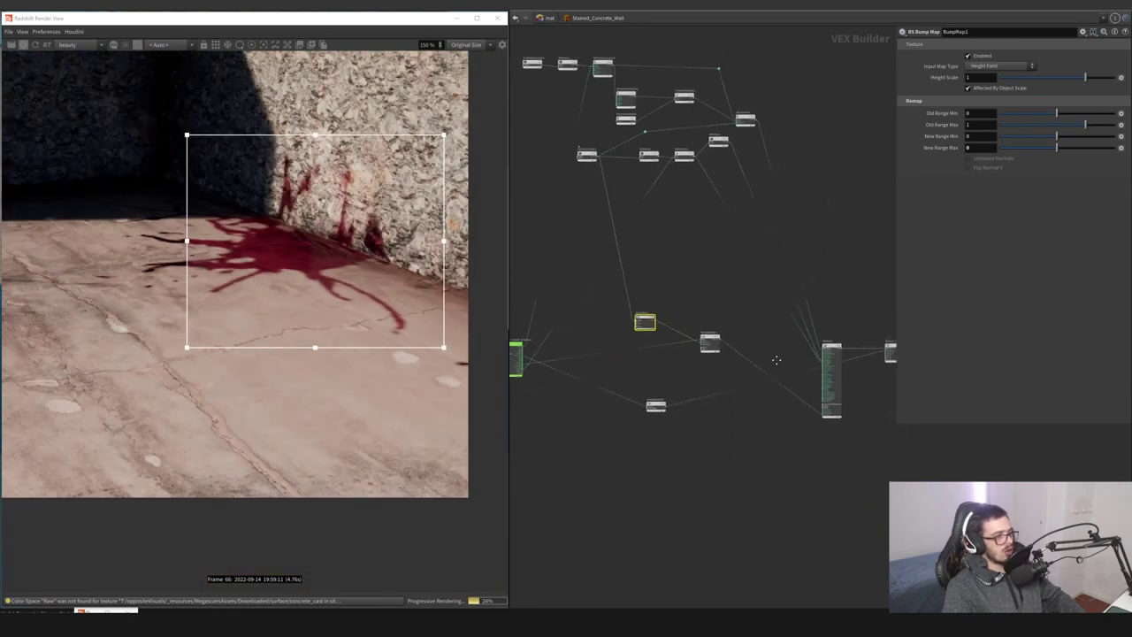
scroll(705, 345, "down", 3)
scroll(767, 349, "up", 1)
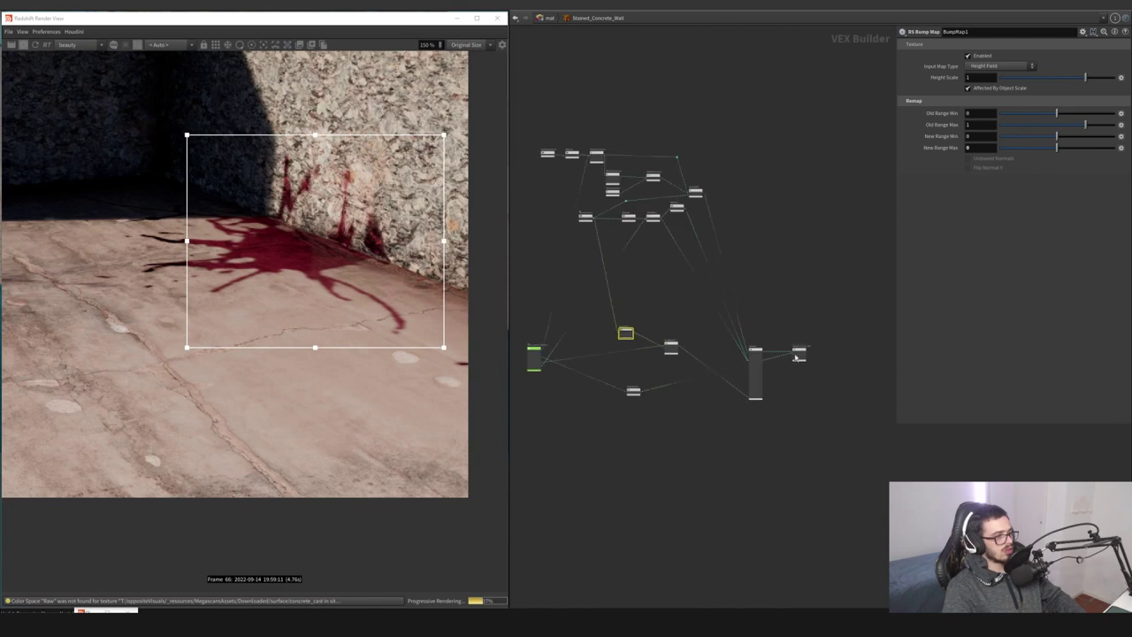
Look over the shader network of the Raw_Granite_Rock_2x2_M material and return to the material list
key("u")
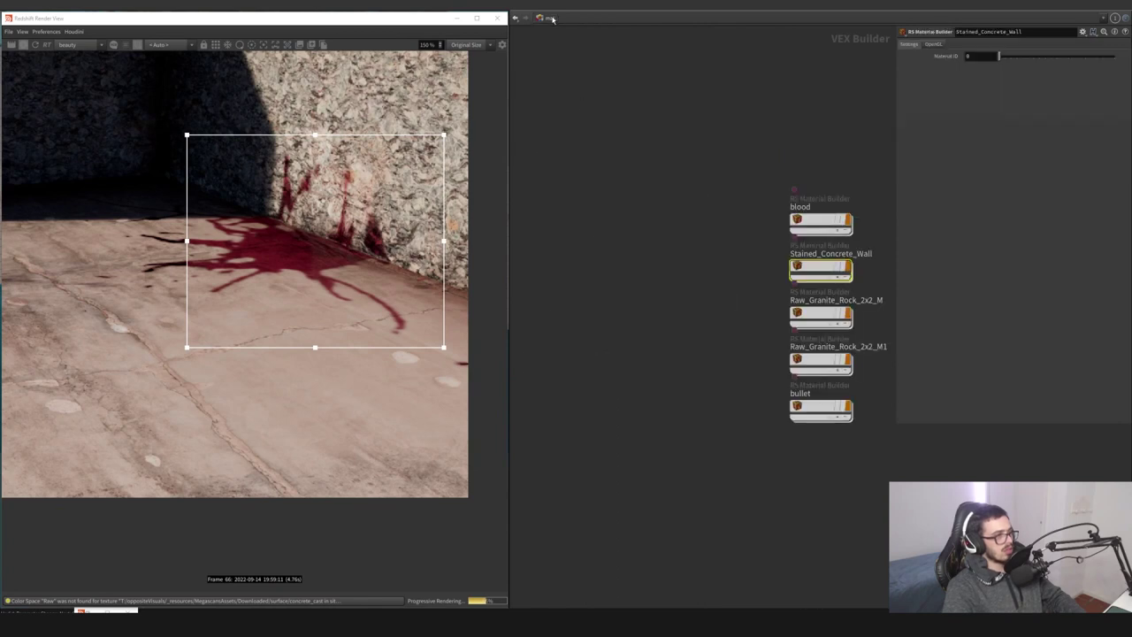
double_click(765, 297)
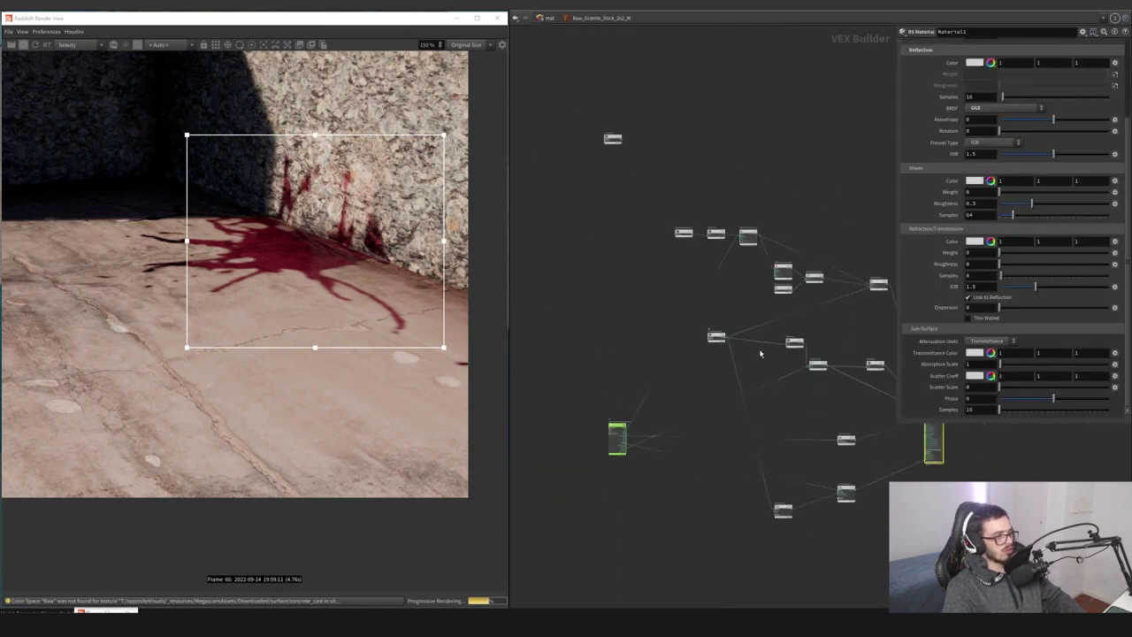
scroll(716, 320, "up", 1)
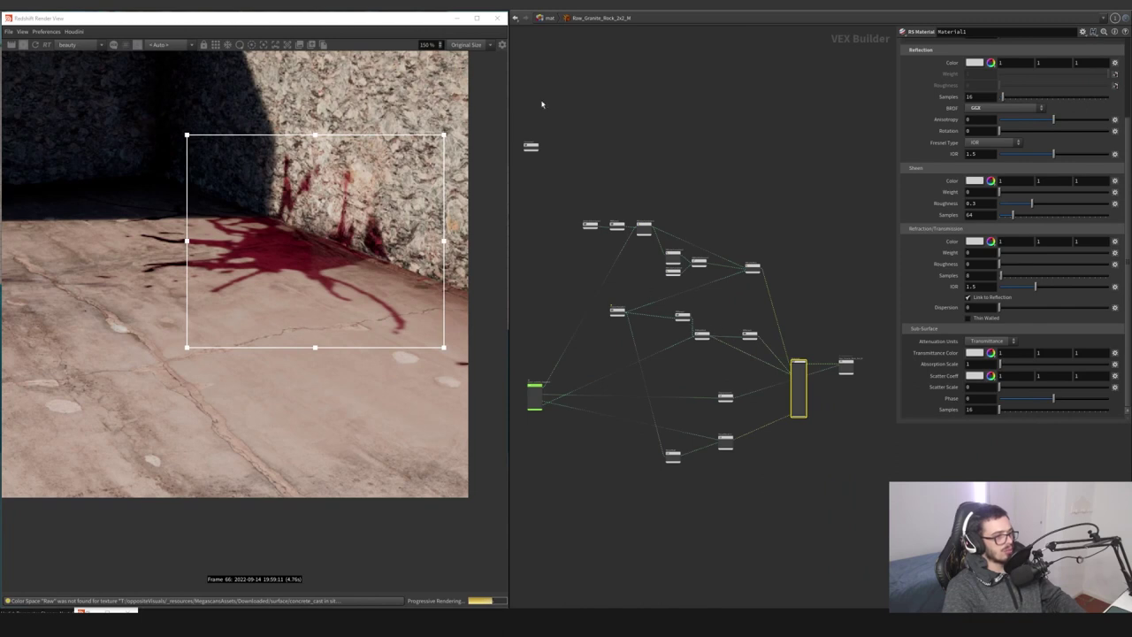
left_click(547, 19)
Look over the shader network of the Raw_Granite_Rock_2x2_M1 material and return to the material list
double_click(750, 345)
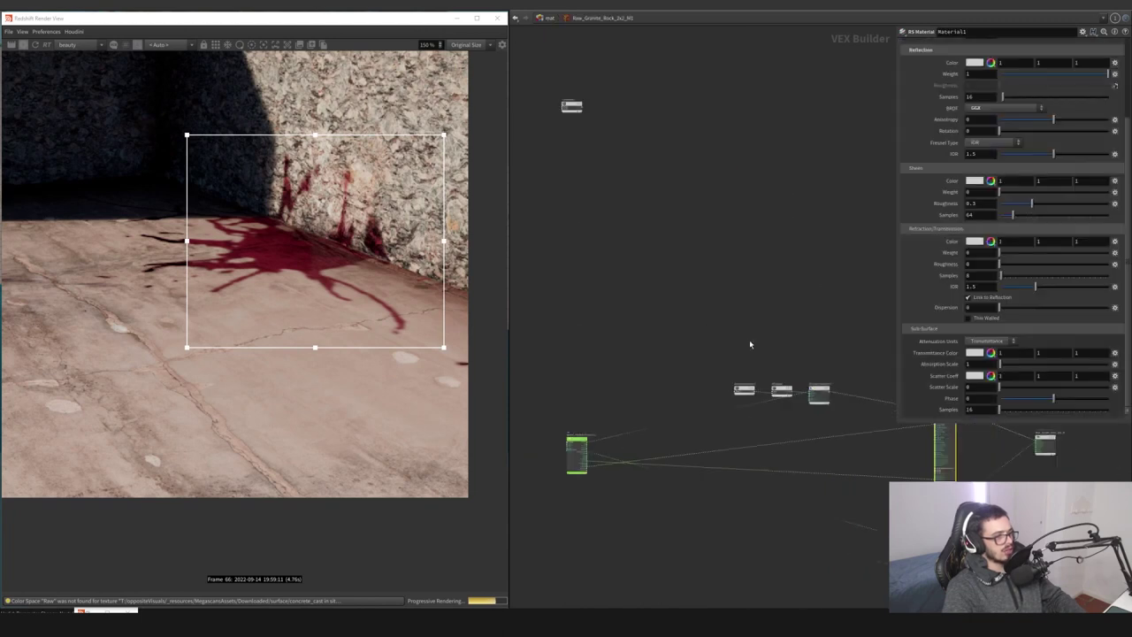
scroll(725, 349, "down", 3)
scroll(711, 356, "up", 3)
mouse_move(714, 334)
left_mouse_down()
mouse_move(655, 367)
mouse_move(690, 320)
left_mouse_up()
mouse_move(735, 282)
left_mouse_down()
mouse_move(600, 332)
mouse_move(599, 343)
left_mouse_up()
left_click(550, 20)
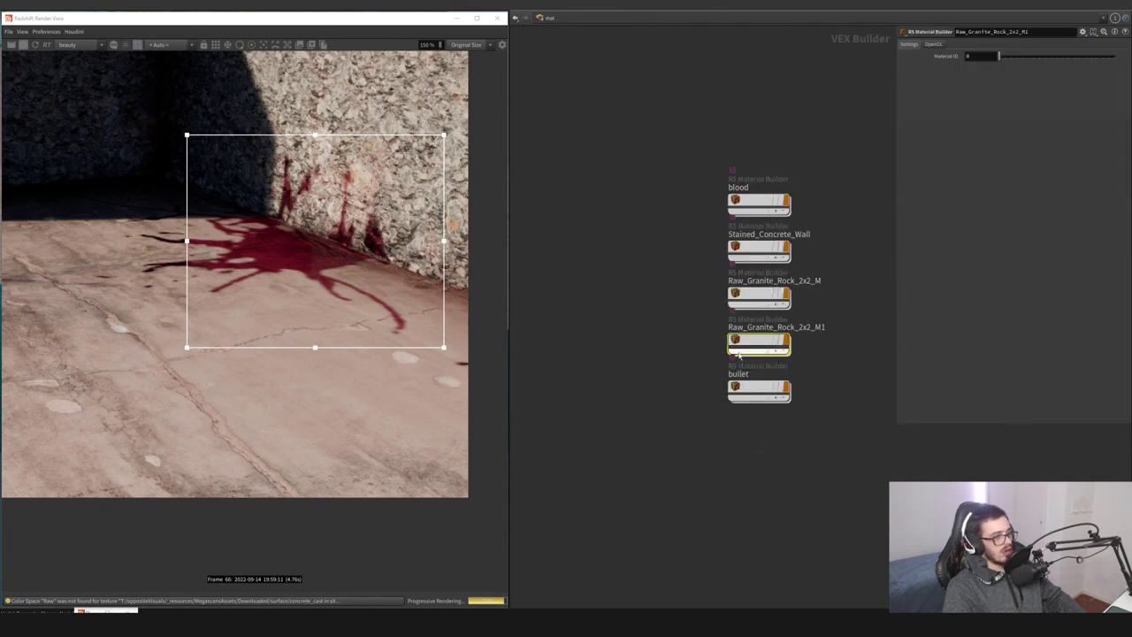
Open the bullet material and examine the base reflection and overall emission settings of Material2
double_click(758, 388)
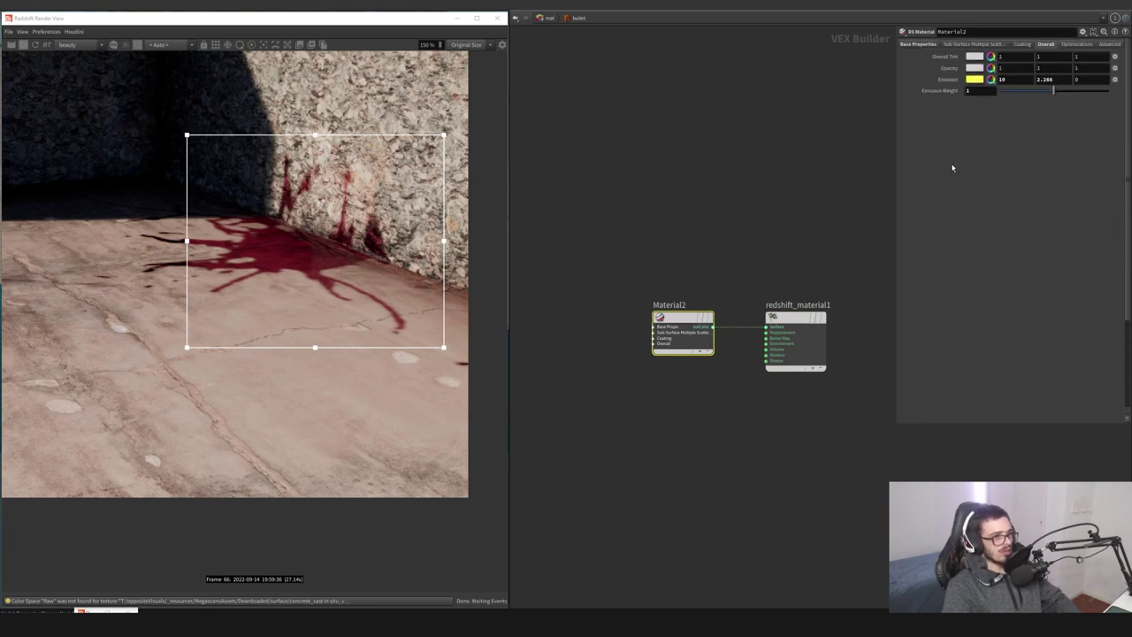
left_click(928, 46)
scroll(935, 239, "down", 3)
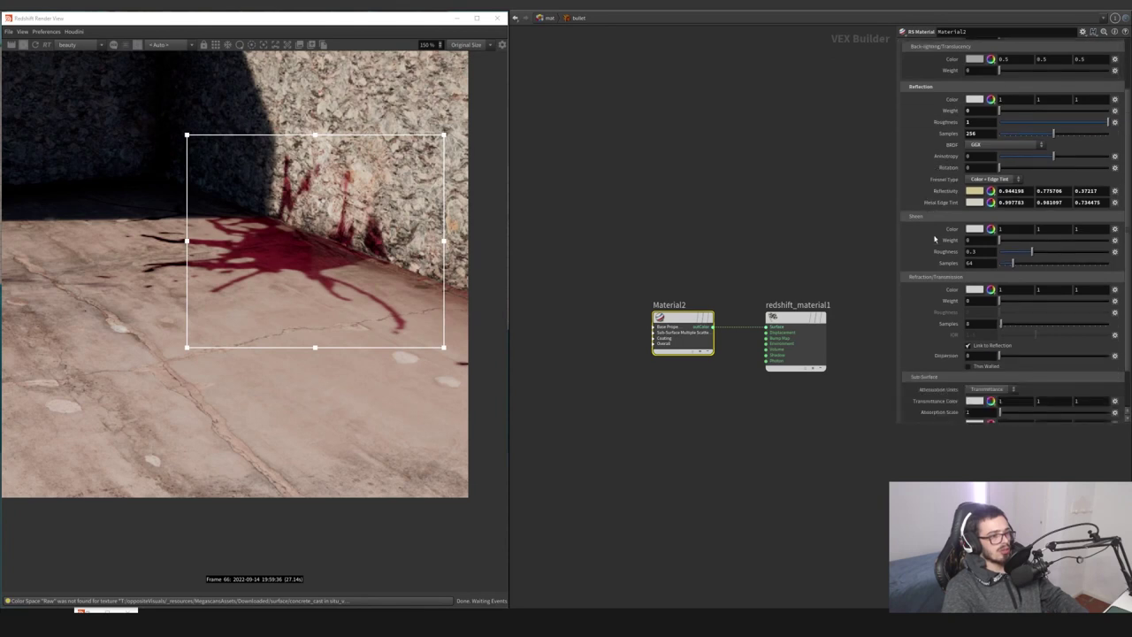
scroll(940, 325, "up", 3)
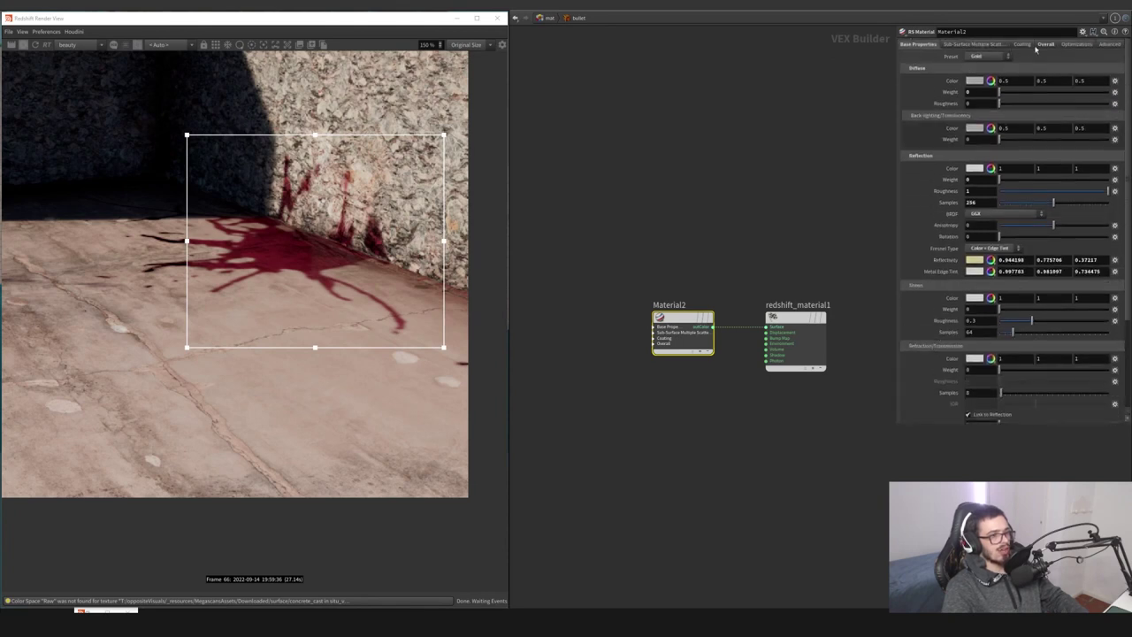
left_click(1040, 44)
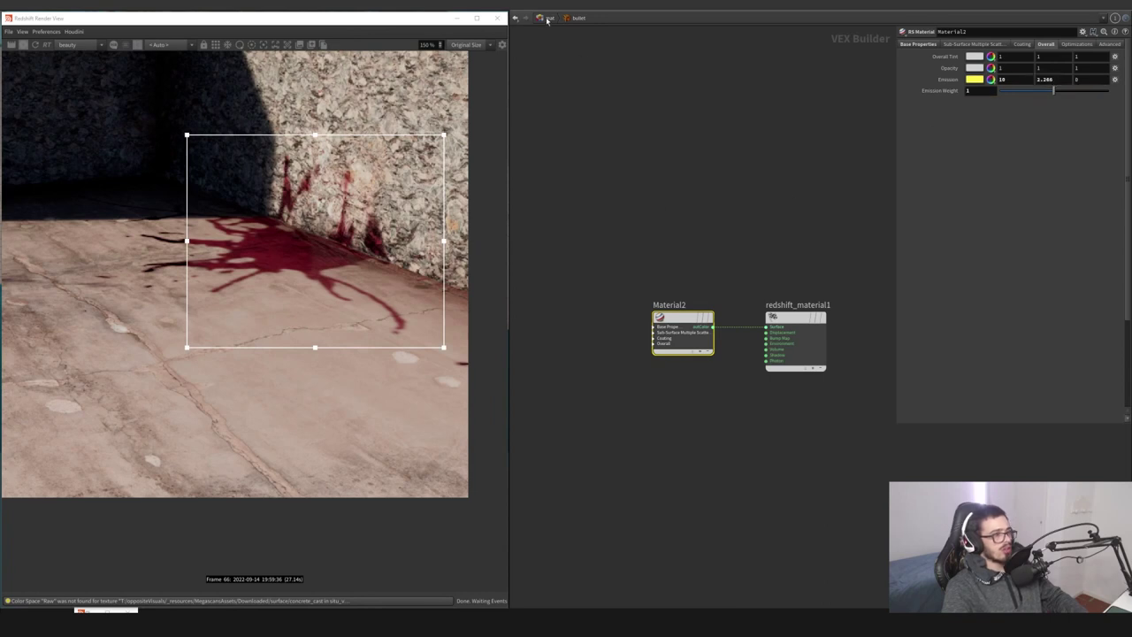
Draw a render region over the dark back wall and floor, and switch the network view to the obj level
scroll(285, 184, "down", 6)
middle_click_drag(285, 184, 449, 215)
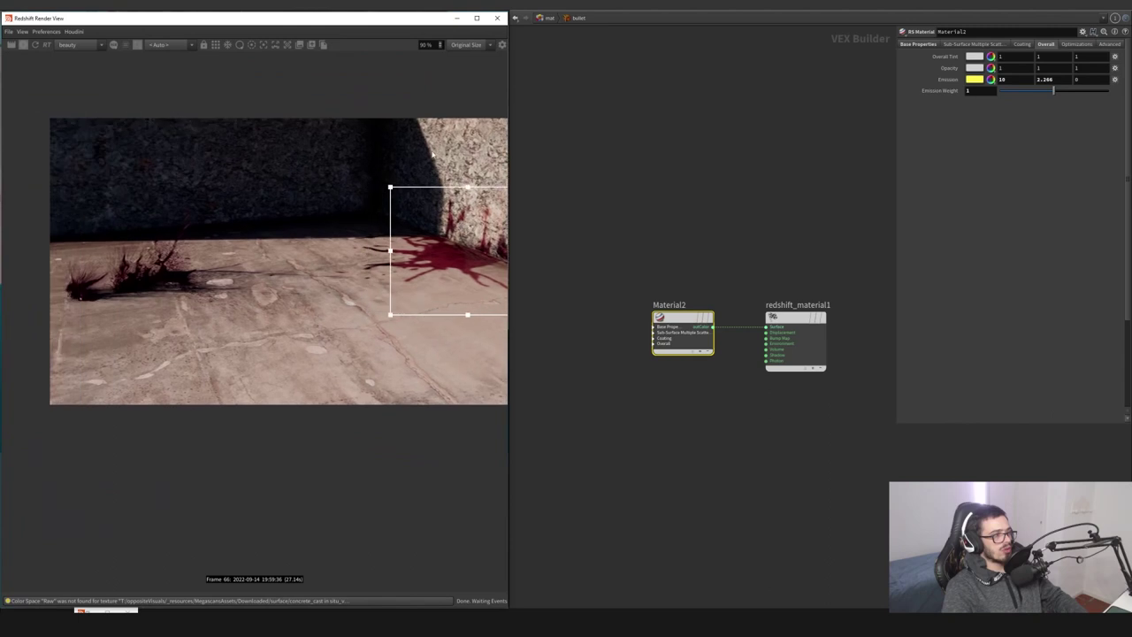
left_click_drag(430, 143, 128, 308)
left_click(549, 19)
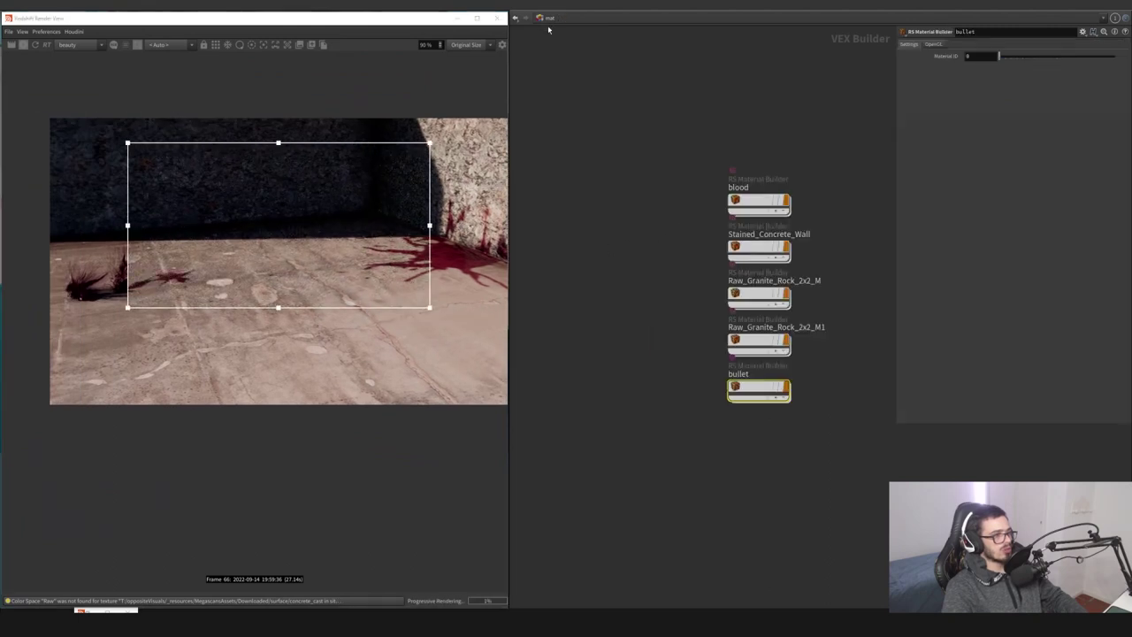
left_click(549, 19)
left_click(562, 61)
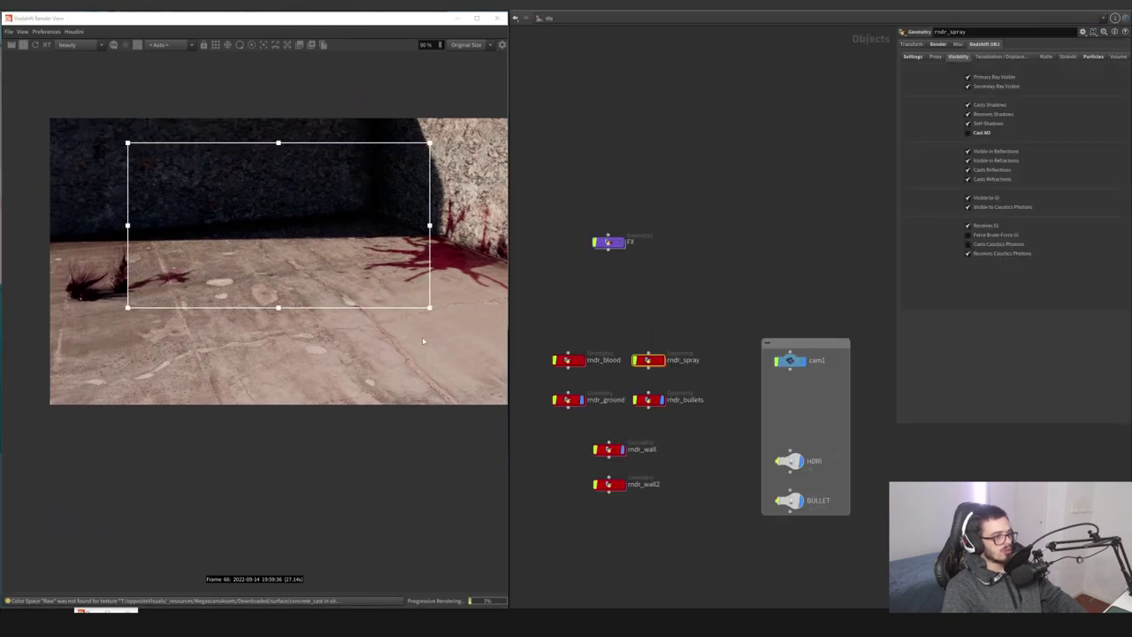
Enlarge the render region to cover the full width and most of the height of the render
left_click_drag(475, 148, 35, 349)
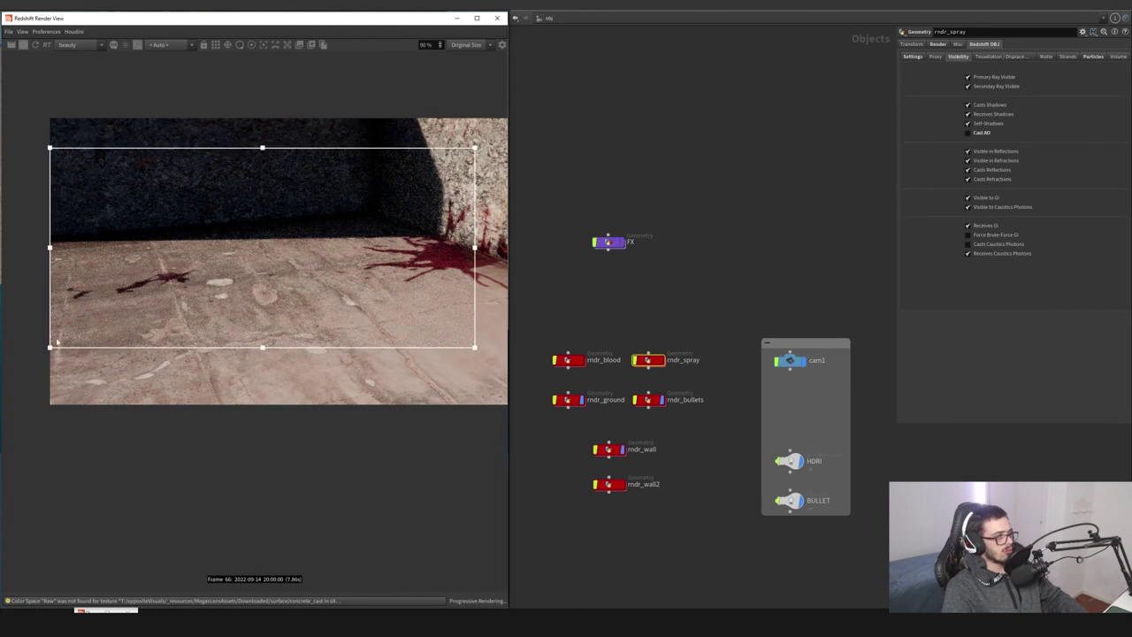
scroll(327, 236, "down", 2)
scroll(495, 147, "down", 1)
middle_click_drag(494, 147, 435, 165)
left_click_drag(452, 161, 88, 337)
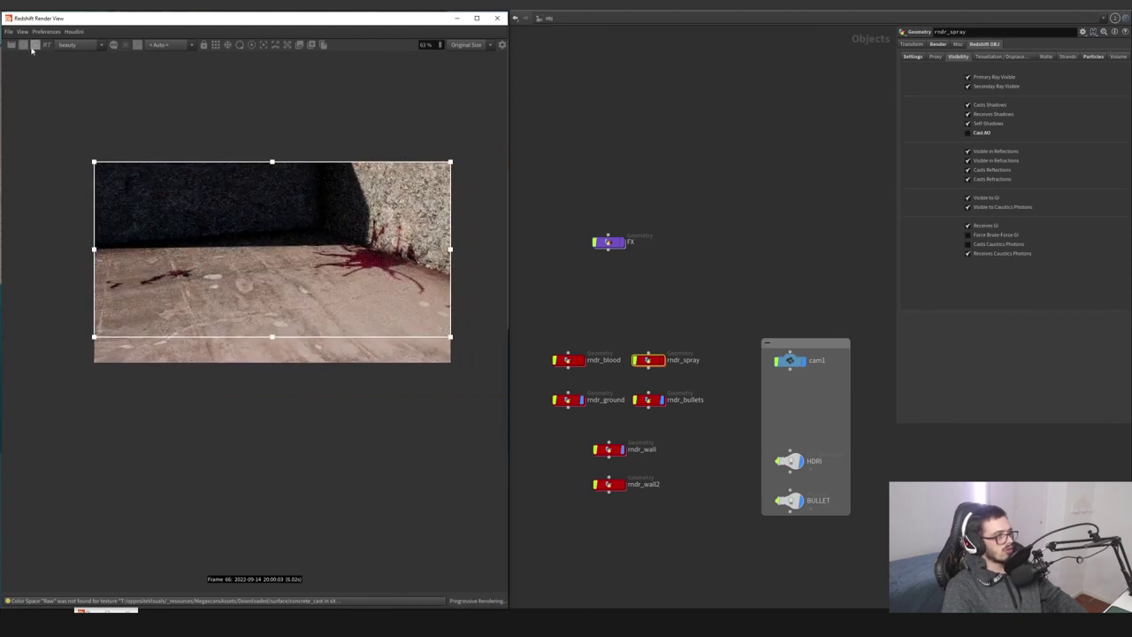
Render frame 31 and narrow the render region to the area around the bullet streak
left_click(26, 46)
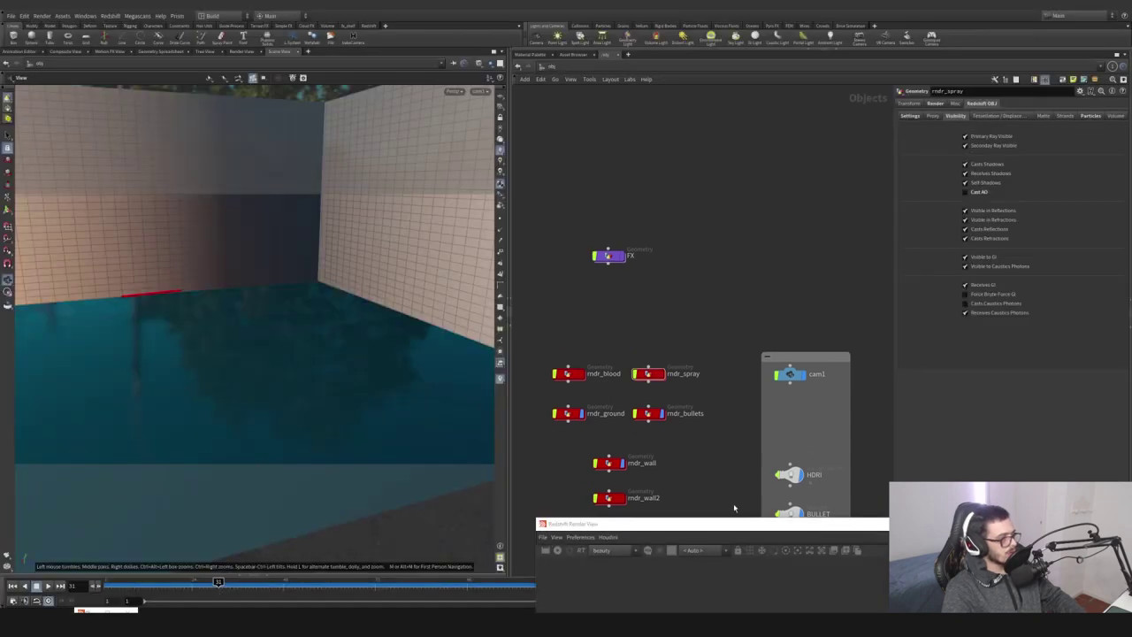
left_click_drag(734, 528, 249, 12)
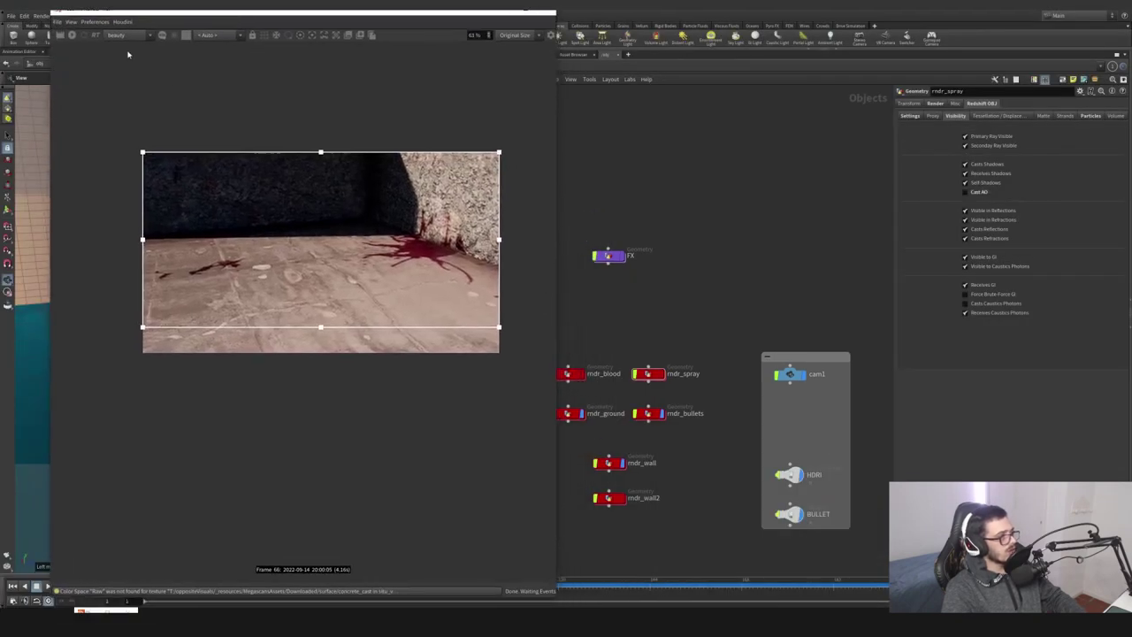
scroll(232, 218, "up", 4)
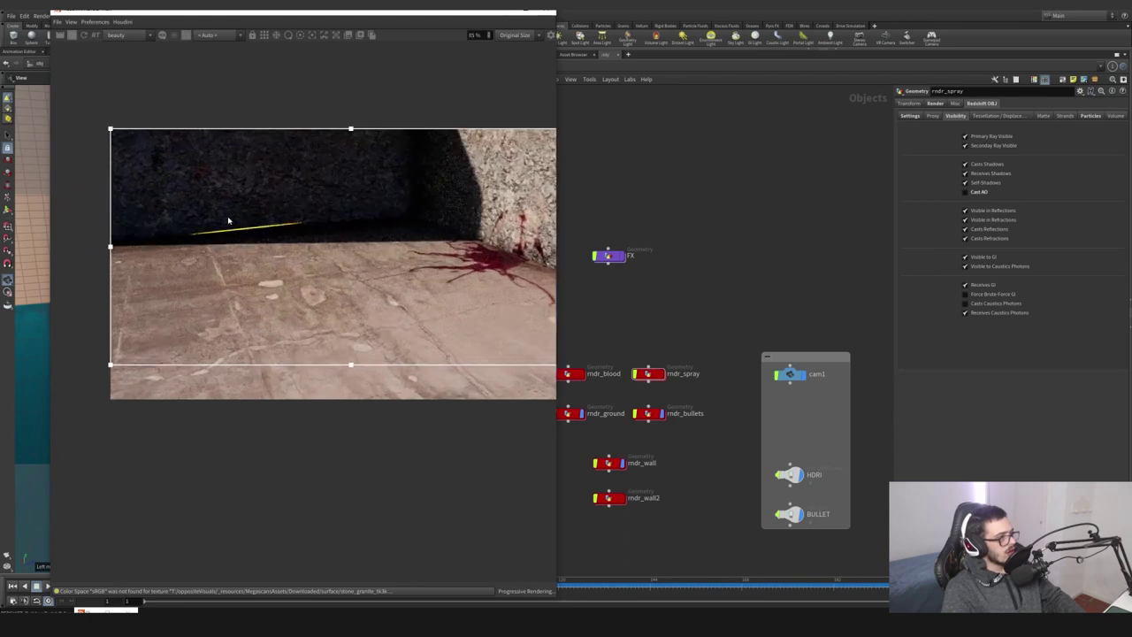
left_click_drag(408, 178, 96, 299)
scroll(252, 232, "up", 3)
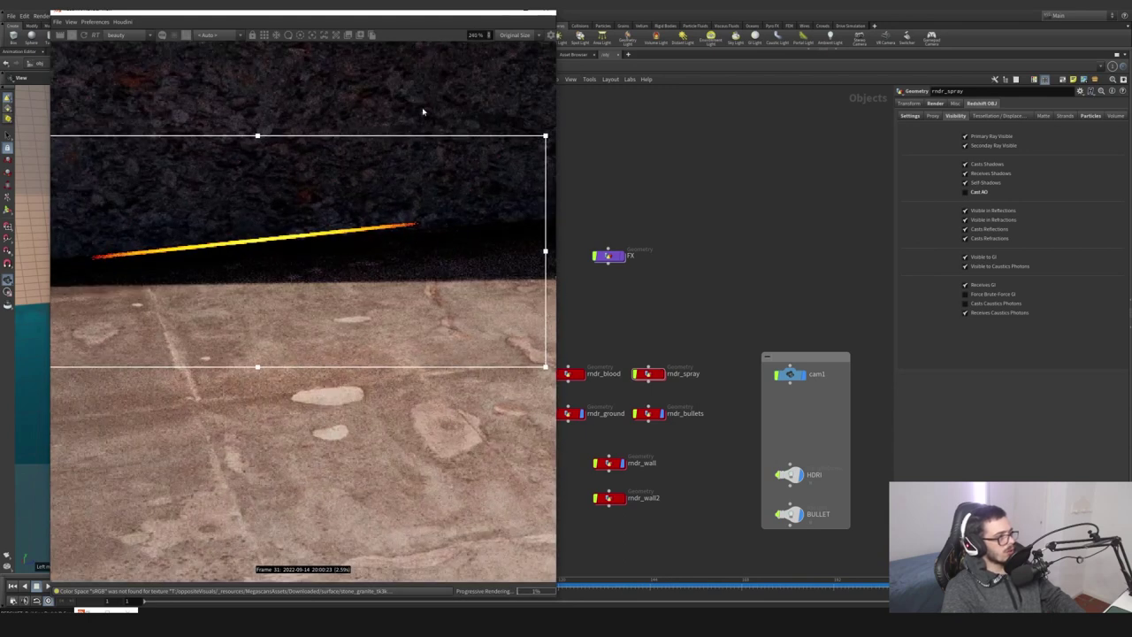
Move the Redshift Render View clear of the network view and open the bullet material in mat
middle_click_drag(624, 195, 678, 195)
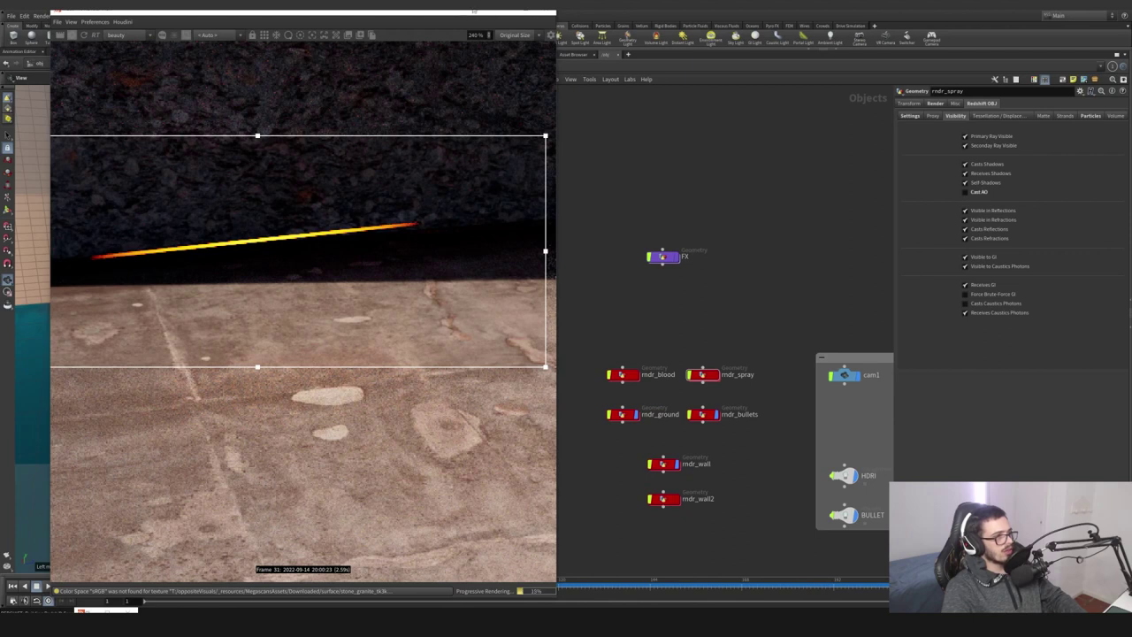
left_click_drag(474, 8, 389, 136)
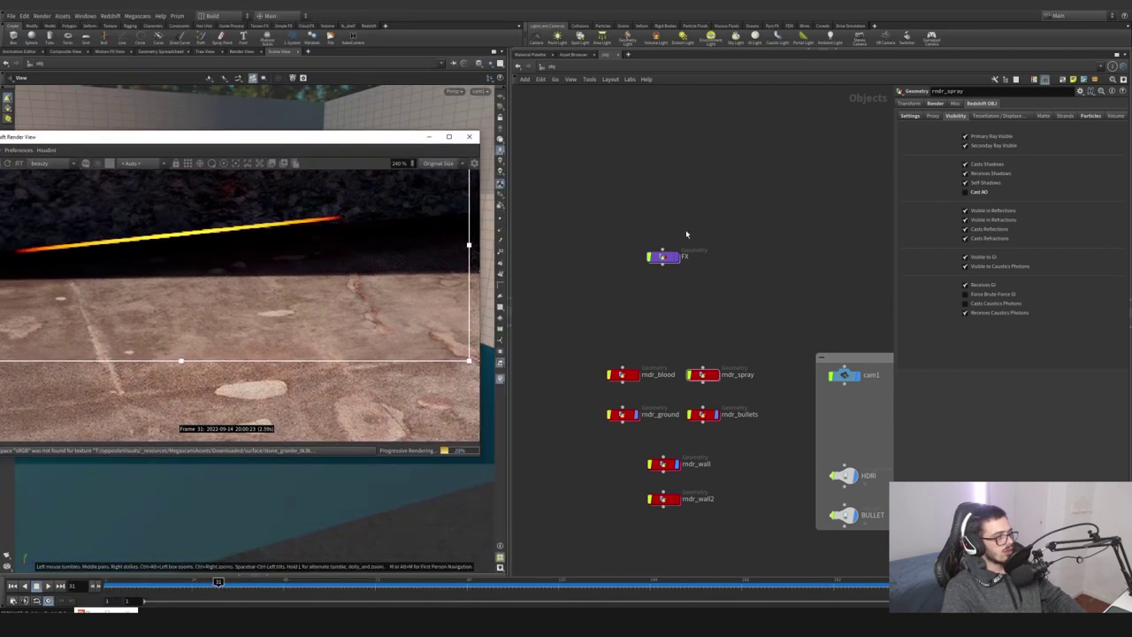
left_click(551, 66)
left_click(566, 97)
double_click(771, 389)
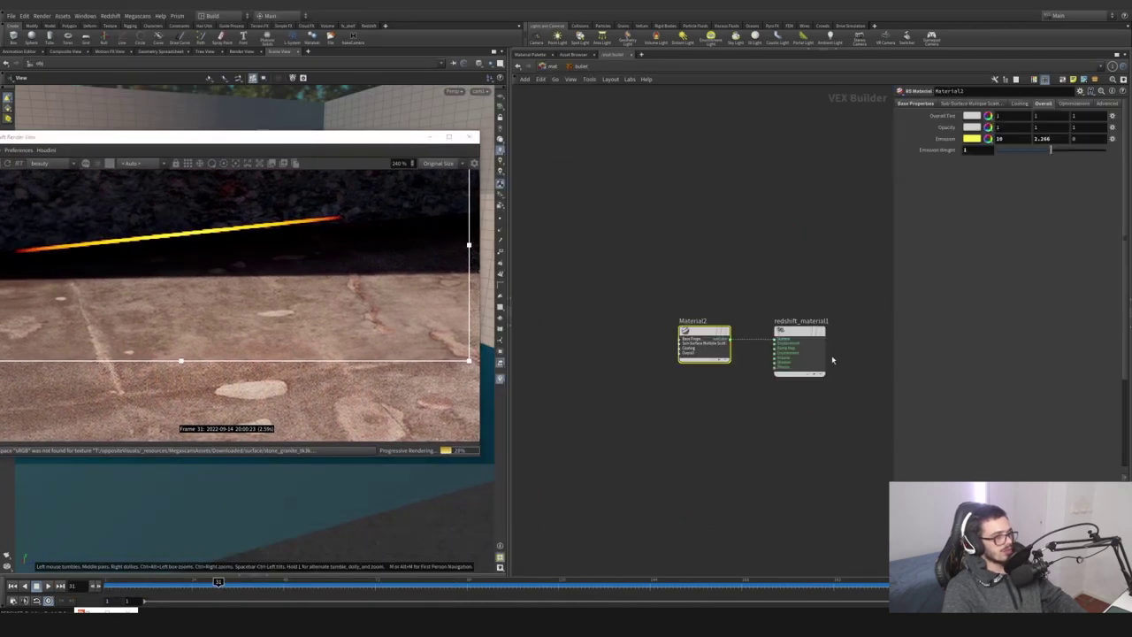
Try an Emission Weight of 22 on Material2 and inspect the bullet streak in a new render region
key("Return")
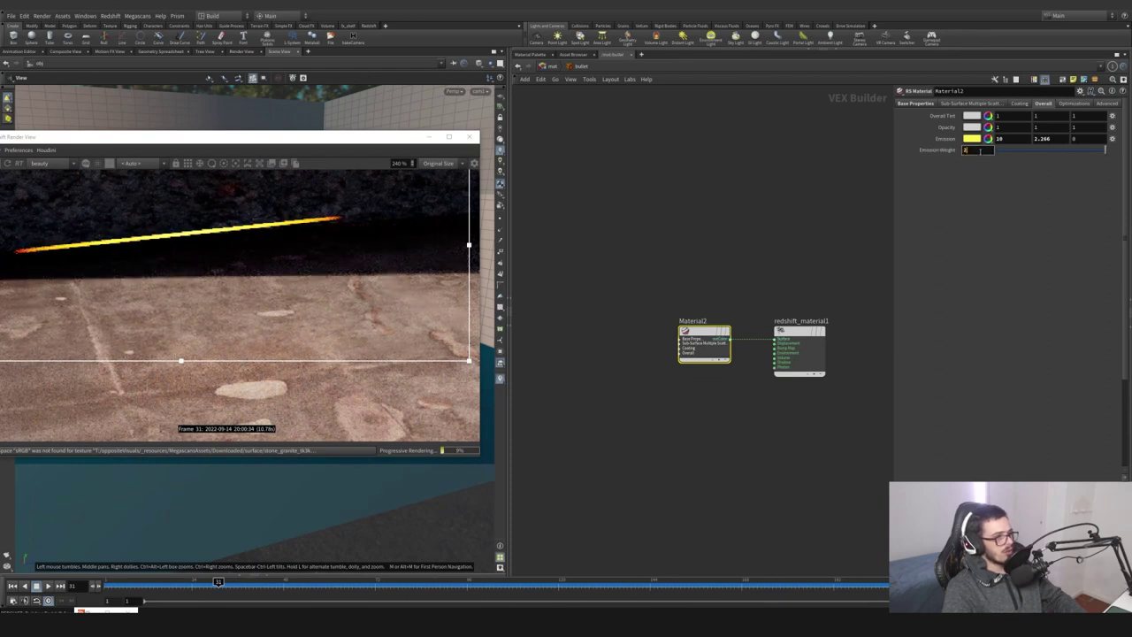
scroll(305, 282, "down", 6)
middle_click_drag(305, 282, 285, 298)
left_click_drag(388, 210, 125, 413)
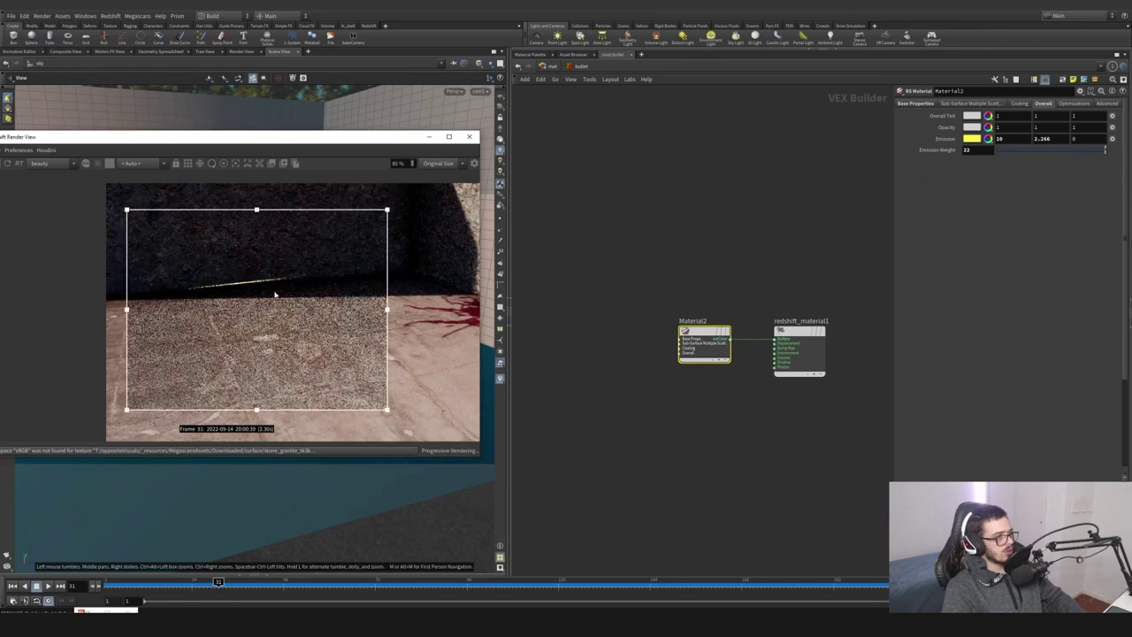
scroll(280, 291, "up", 3)
scroll(308, 211, "up", 5)
middle_click_drag(302, 211, 260, 255)
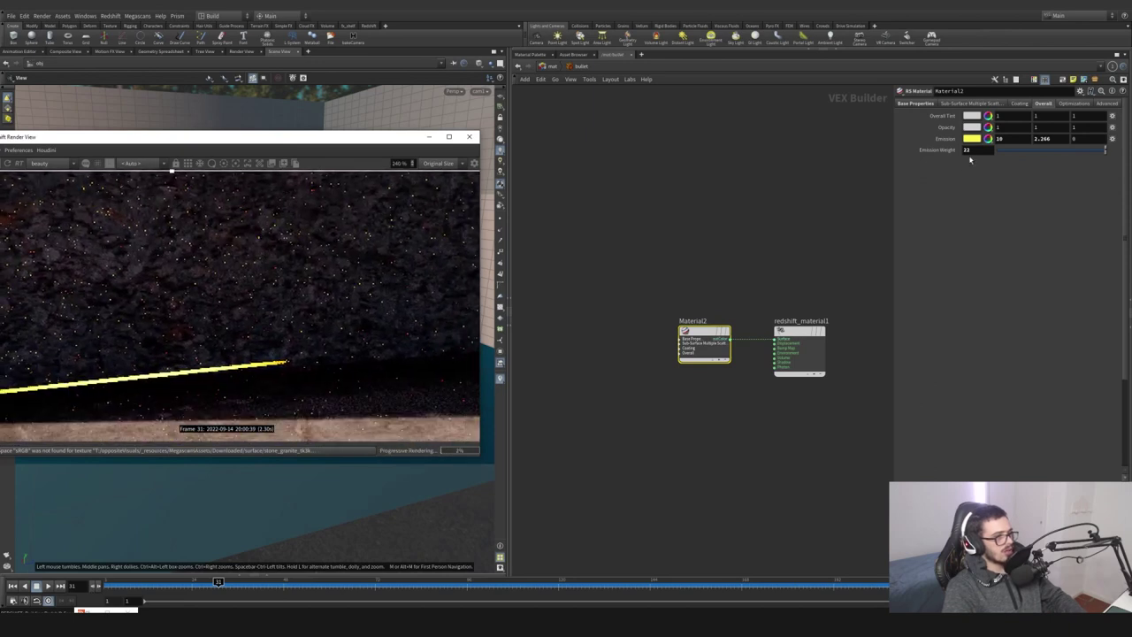
Set Material2's Emission Weight back to 1 and limit the render region to the floor just below the bullet streak
double_click(970, 151)
type("1")
key("Return")
scroll(379, 310, "down", 3)
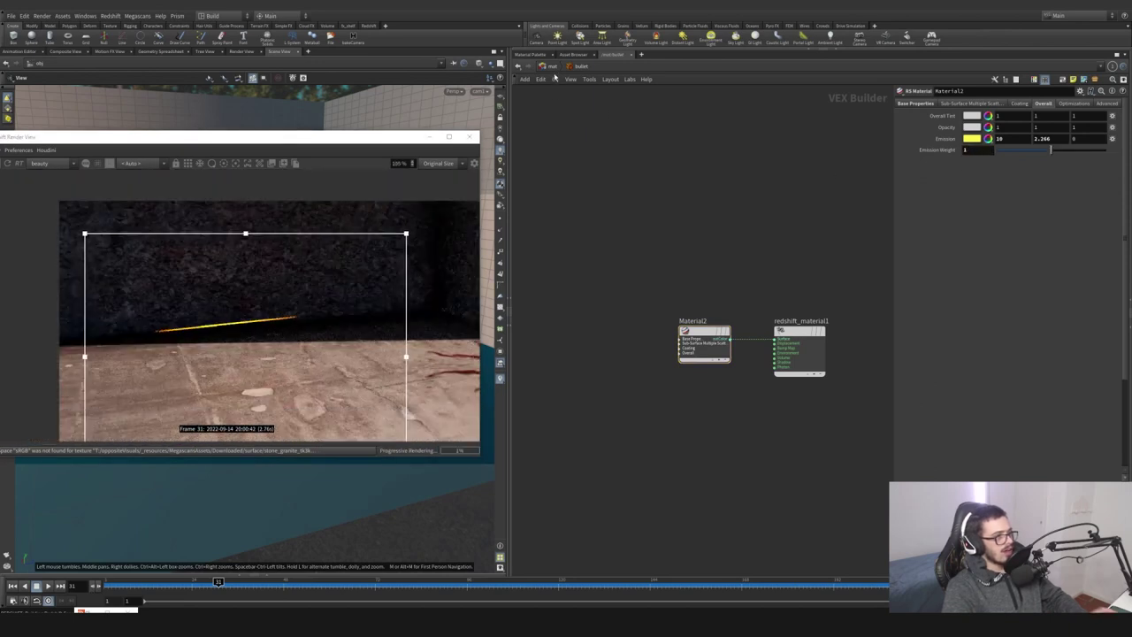
scroll(250, 359, "up", 4)
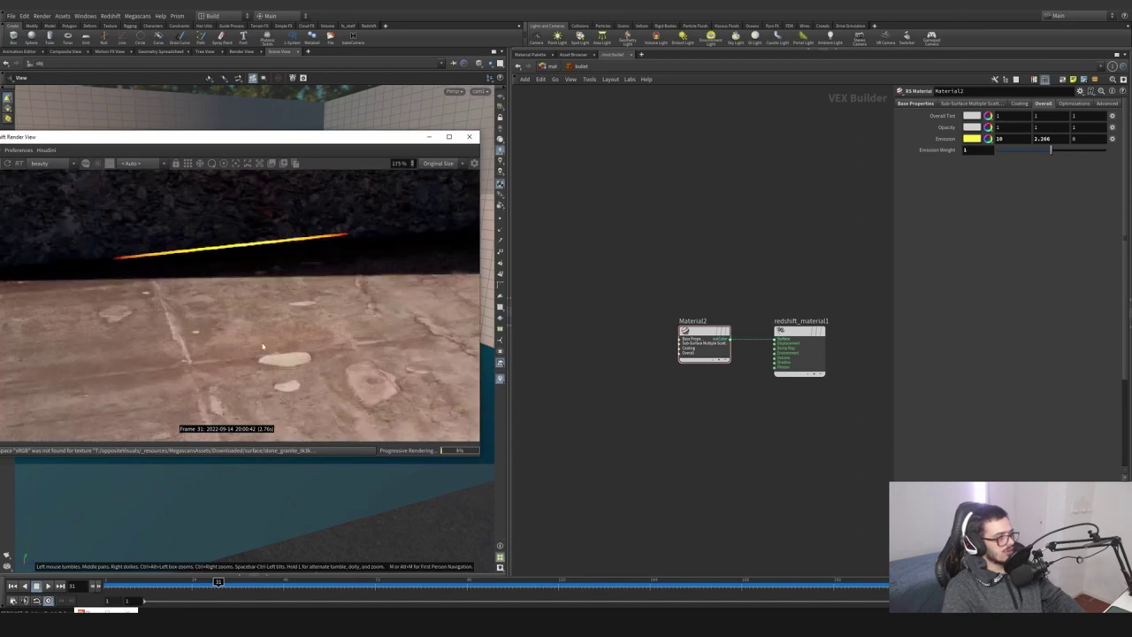
left_click_drag(359, 275, 154, 402)
scroll(264, 347, "up", 2)
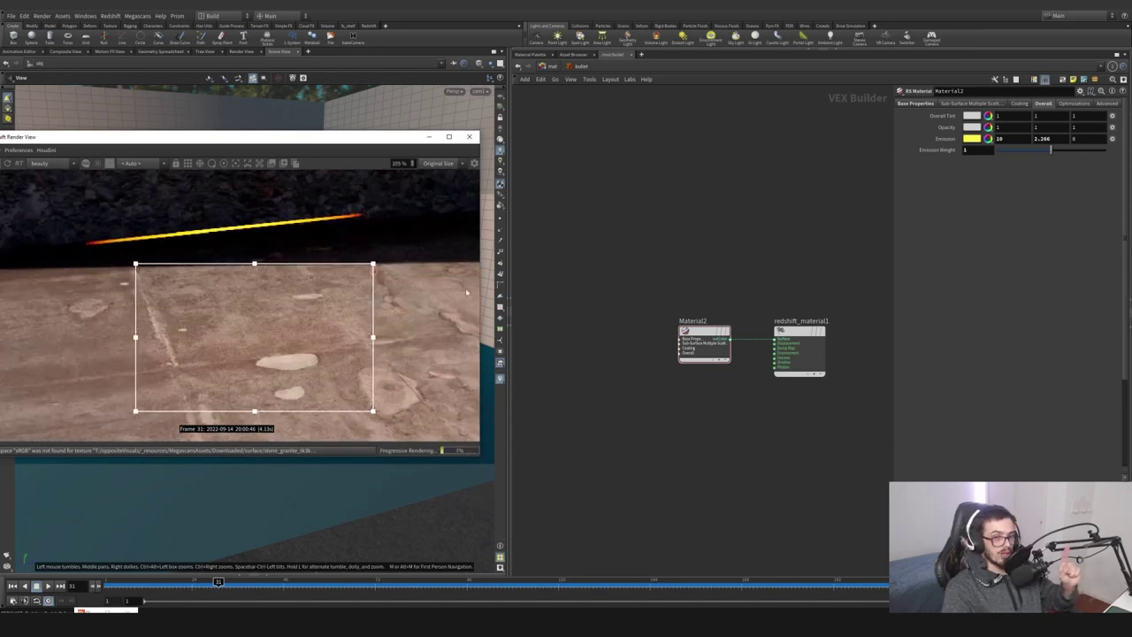
Return to the obj network and select the HDRI dome light
left_click(552, 67)
left_click(552, 67)
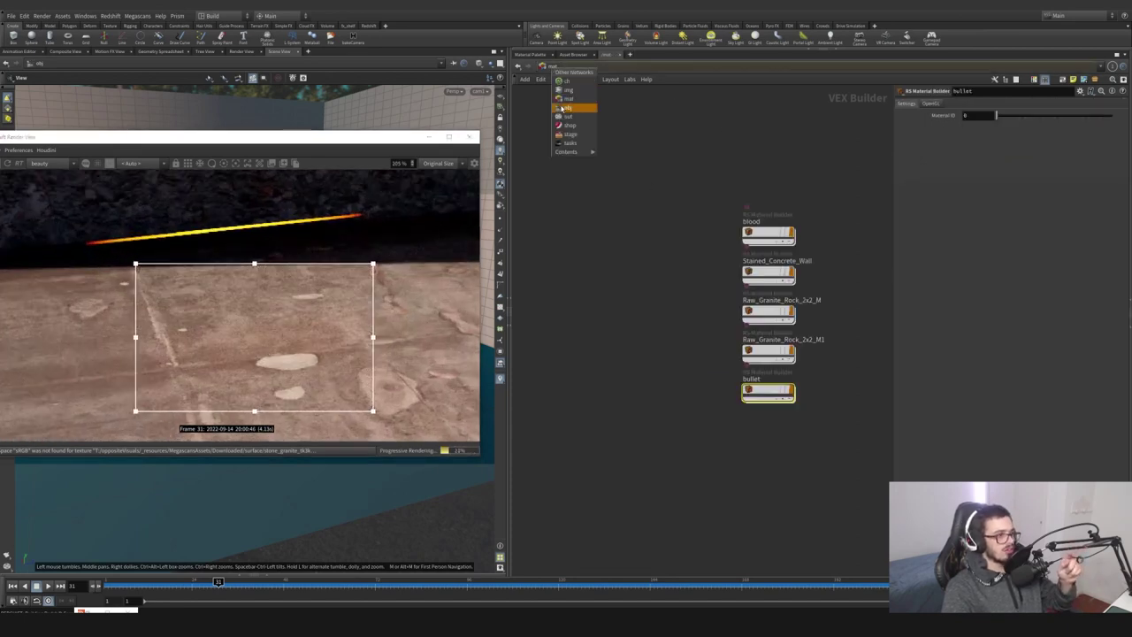
left_click(562, 107)
left_click(751, 406)
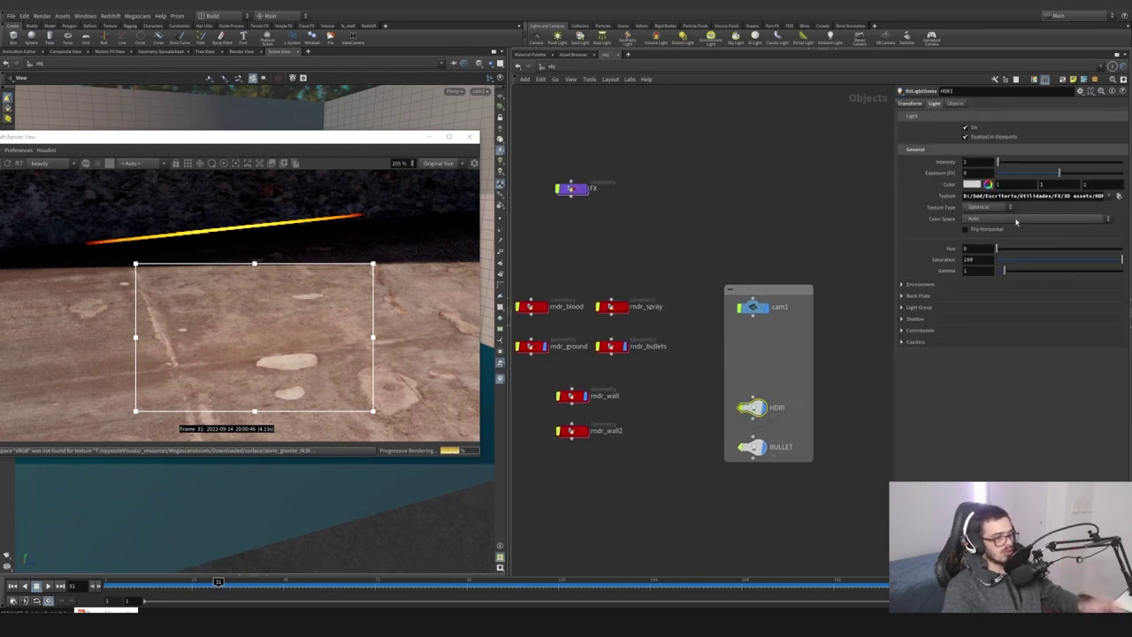
Enlarge the render region to cover most of the frame, including the bullet streak and the blood splatter
scroll(378, 305, "down", 3)
middle_click_drag(378, 305, 262, 320)
scroll(303, 293, "down", 6)
left_click_drag(427, 220, 175, 424)
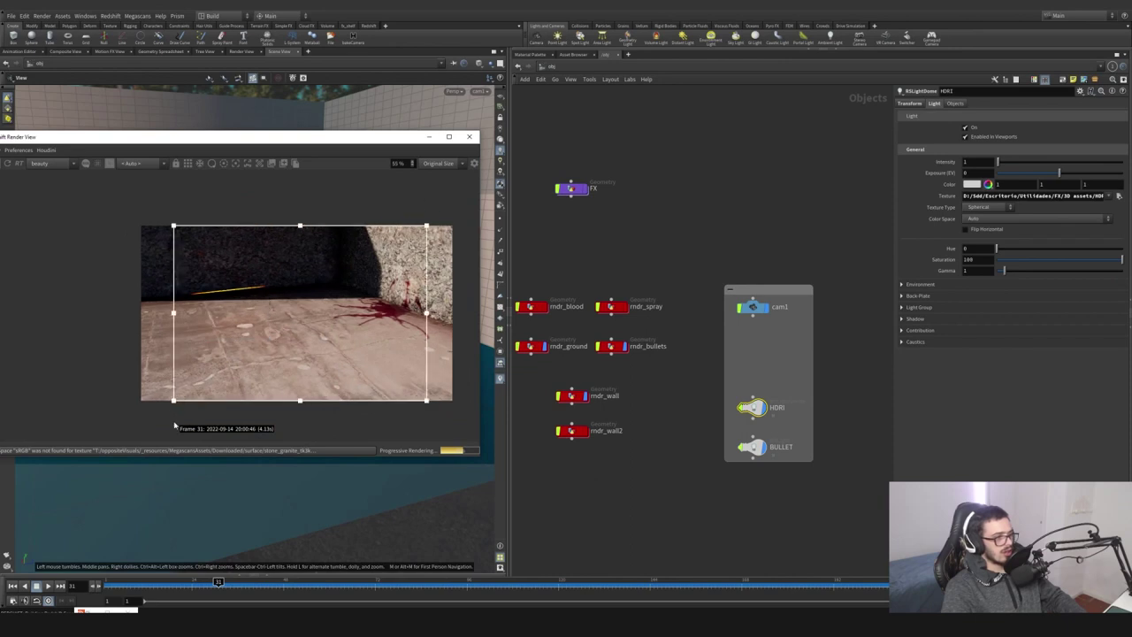
Try Y rotations of 333 and about -10 on the HDRI light and inspect the bullet's glow on the floor
left_click(909, 104)
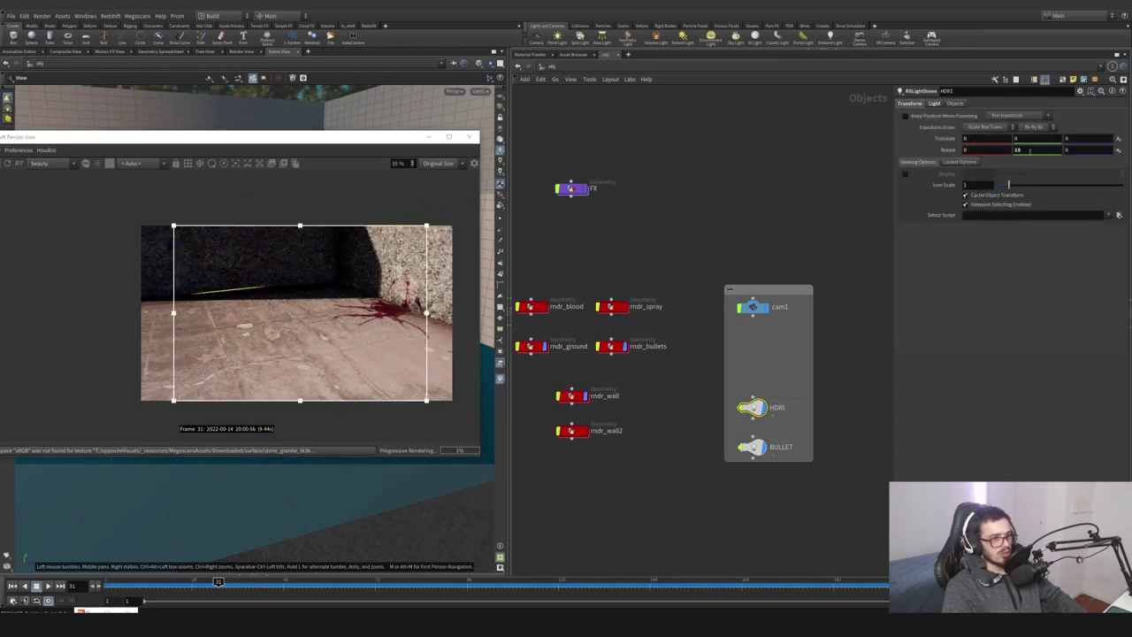
type("333")
key("Return")
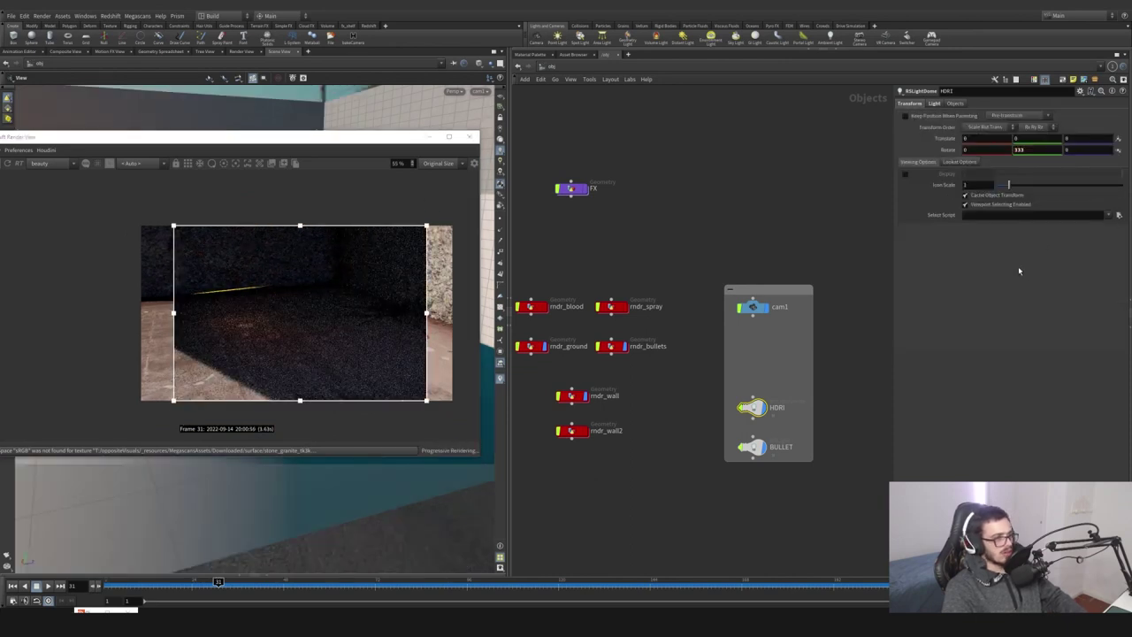
middle_click_drag(1019, 149, 124, 188)
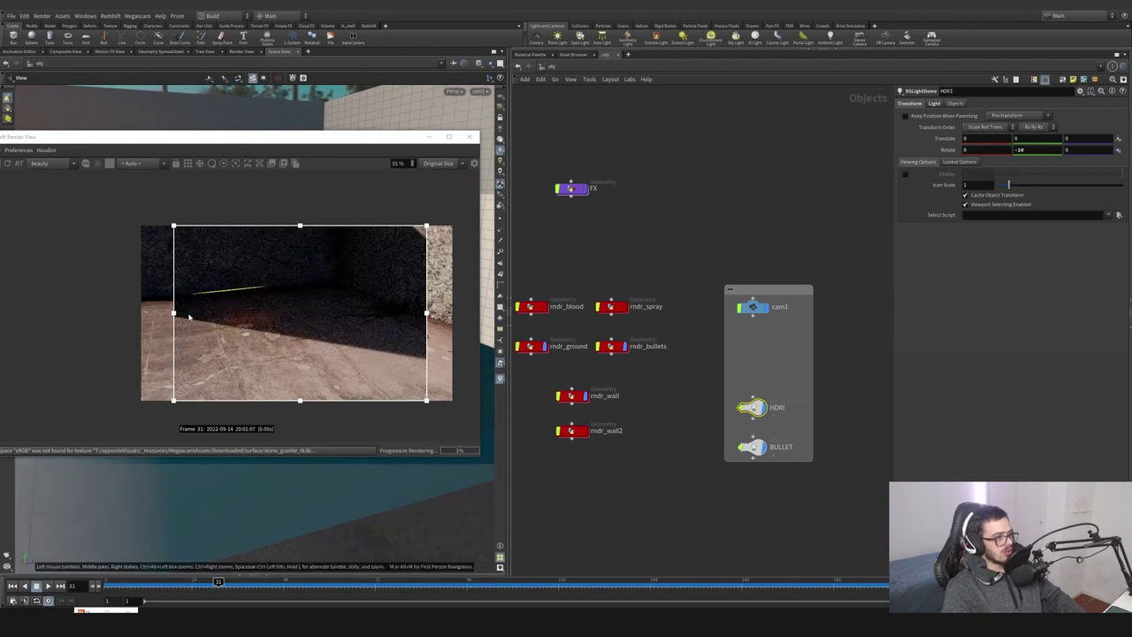
scroll(221, 321, "up", 3)
scroll(274, 331, "up", 3)
scroll(305, 278, "down", 3)
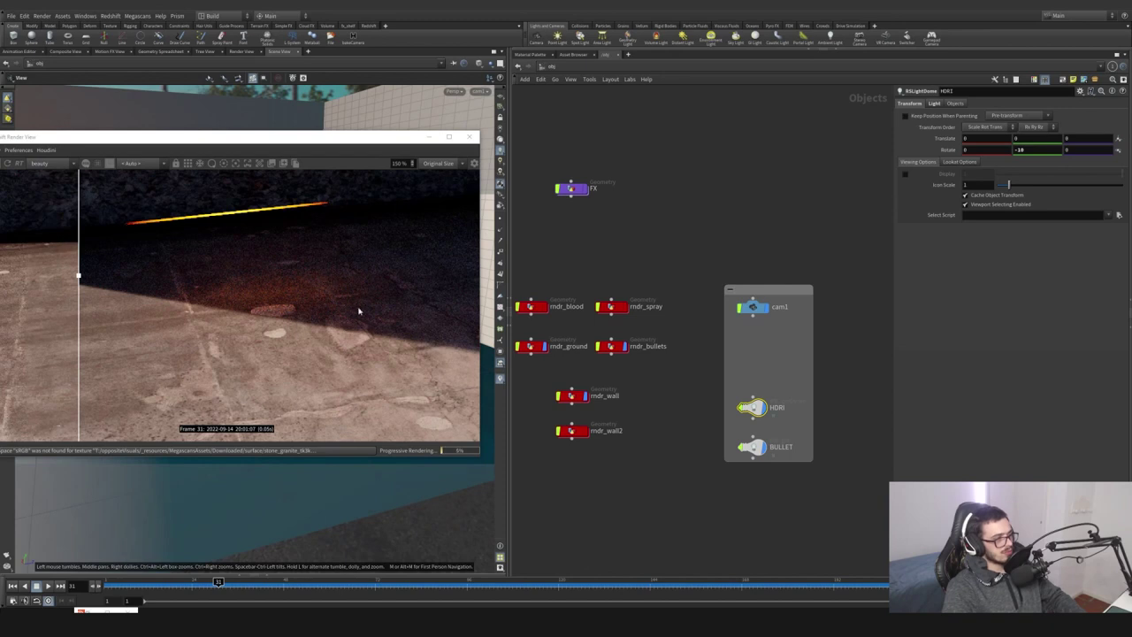
Try an Exposure (EV) of 22 on the BULLET light and view the whole render region
left_click(753, 447)
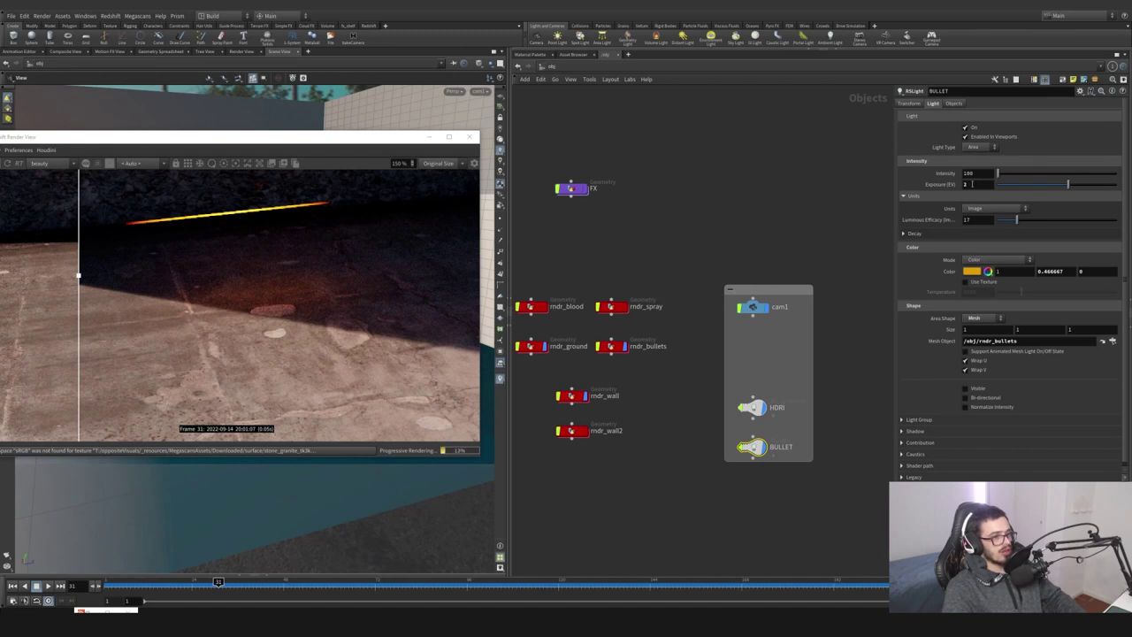
type("2")
key("Return")
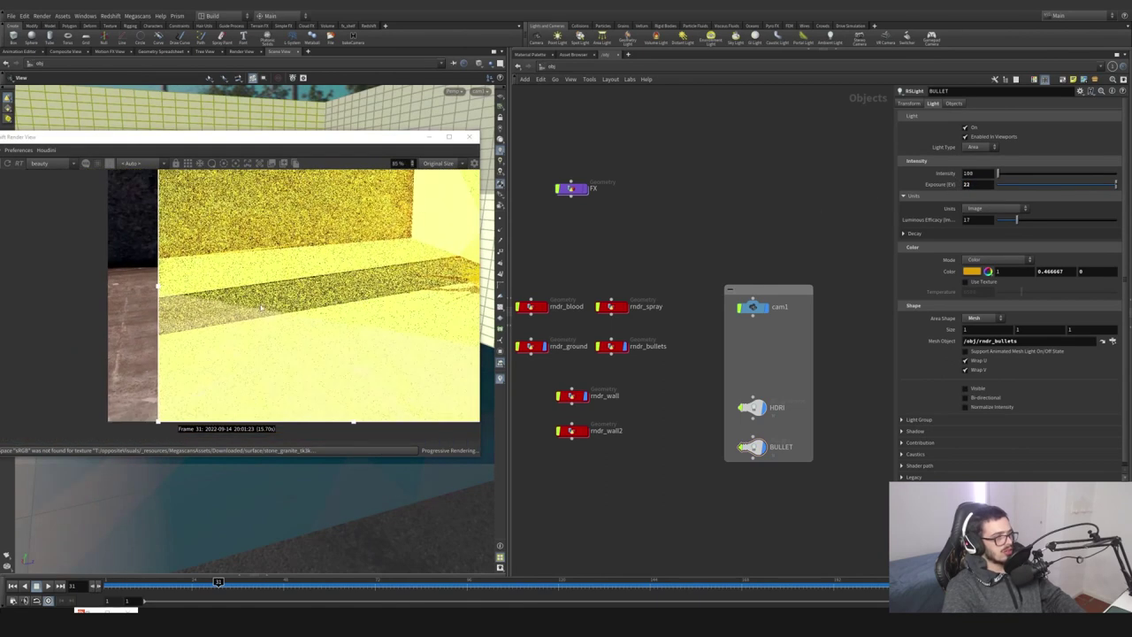
scroll(410, 260, "down", 3)
middle_click_drag(410, 260, 332, 290)
Try lower exposures on the BULLET light, from -9.84 up to 3.11, to compare its glow
left_click_drag(976, 185, 833, 191)
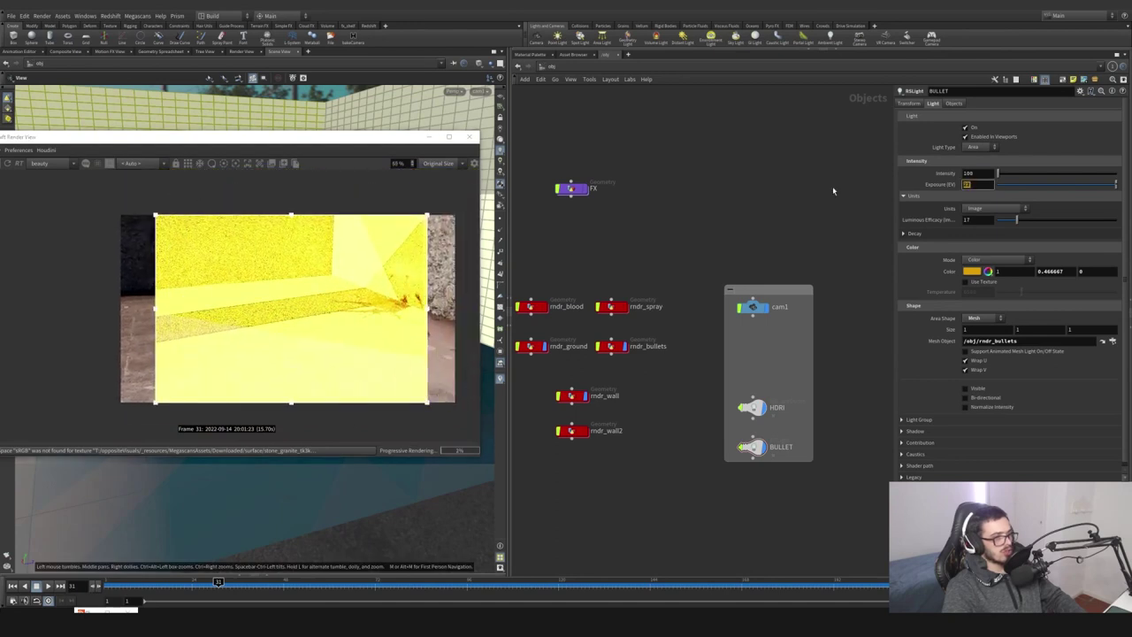
left_click(1030, 186)
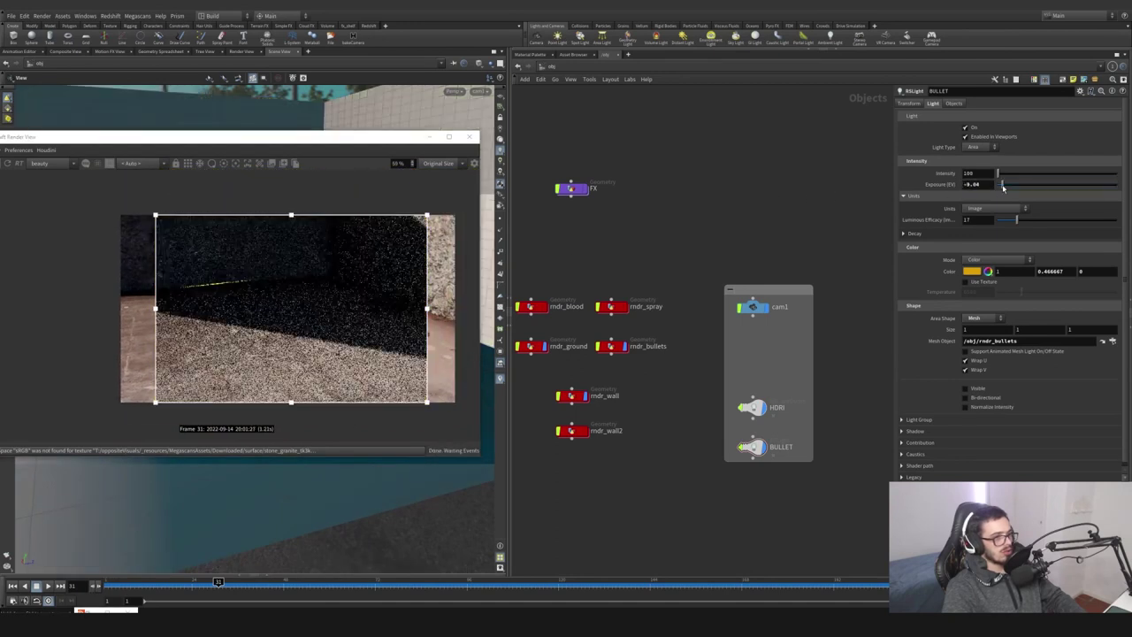
left_click_drag(1031, 187, 1092, 187)
left_click(1045, 185)
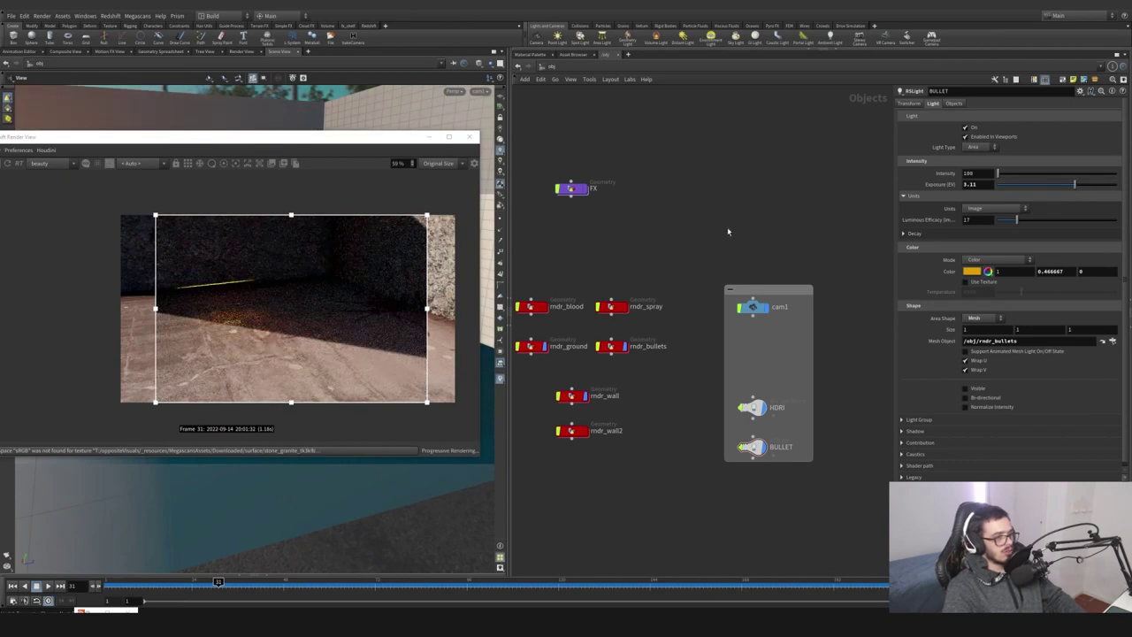
Undo the BULLET exposure and HDRI rotation changes and reselect the HDRI light
key("ctrl+z")
key("ctrl+z")
key("ctrl+z")
key("ctrl+z")
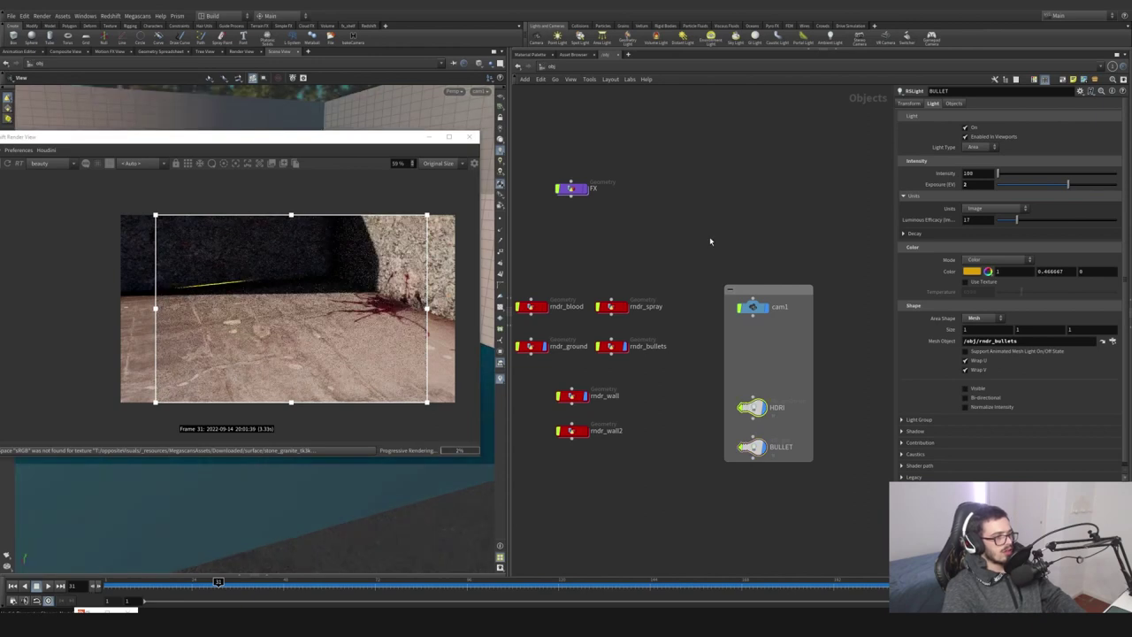
scroll(687, 254, "down", 2)
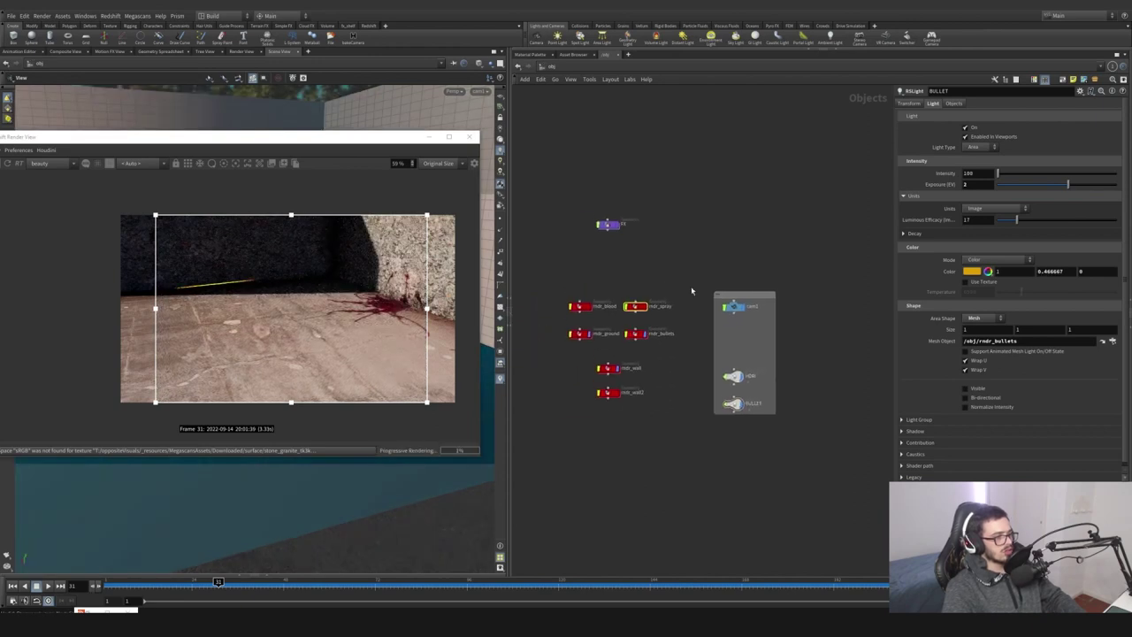
left_click(732, 375)
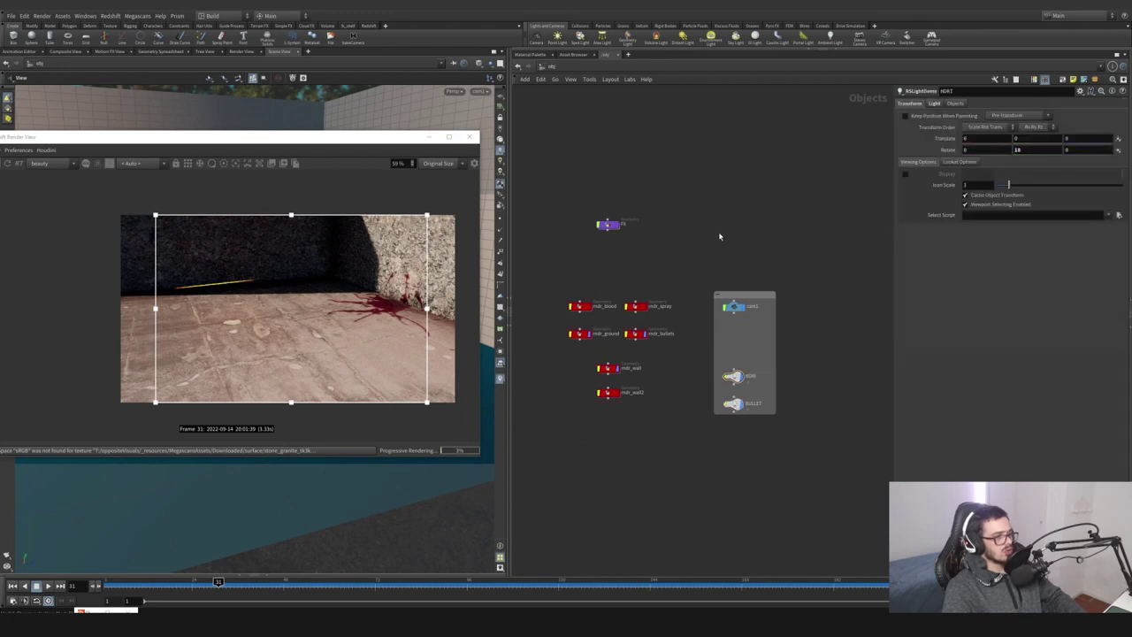